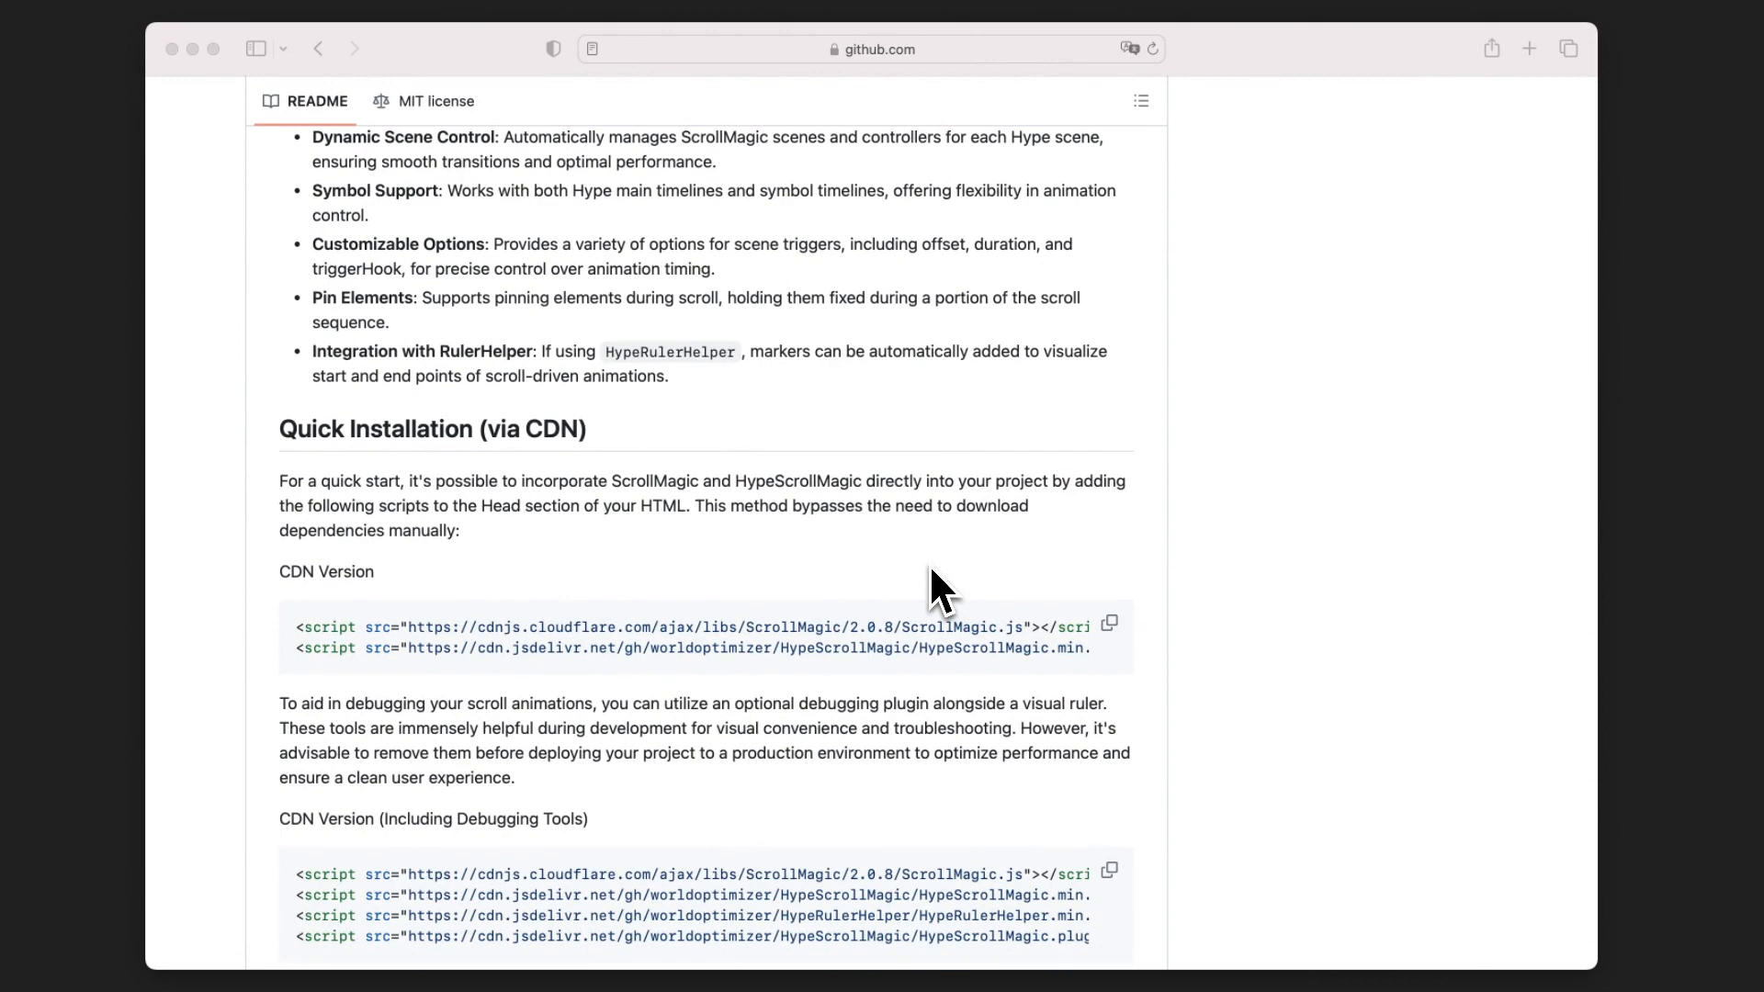
# Review the HypeScrollMagic repository page, including its file list, README overview and feature descriptions
pyautogui.scroll(5, 937, 588)
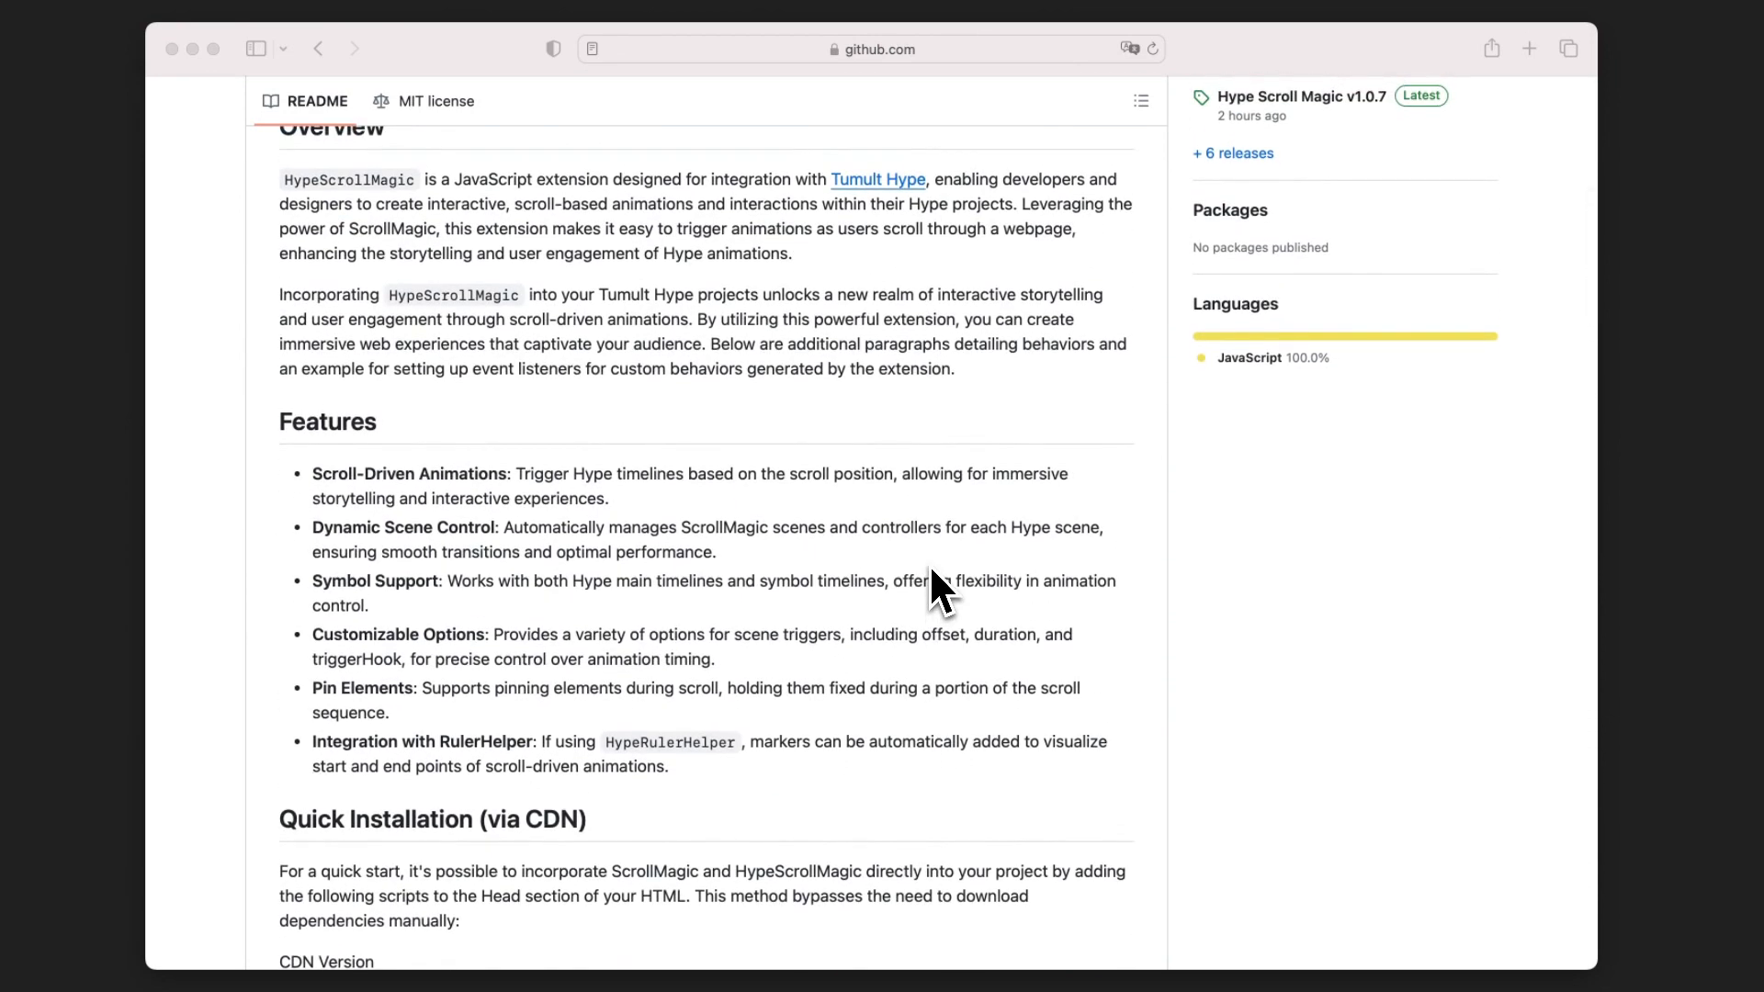
pyautogui.scroll(-3, 931, 571)
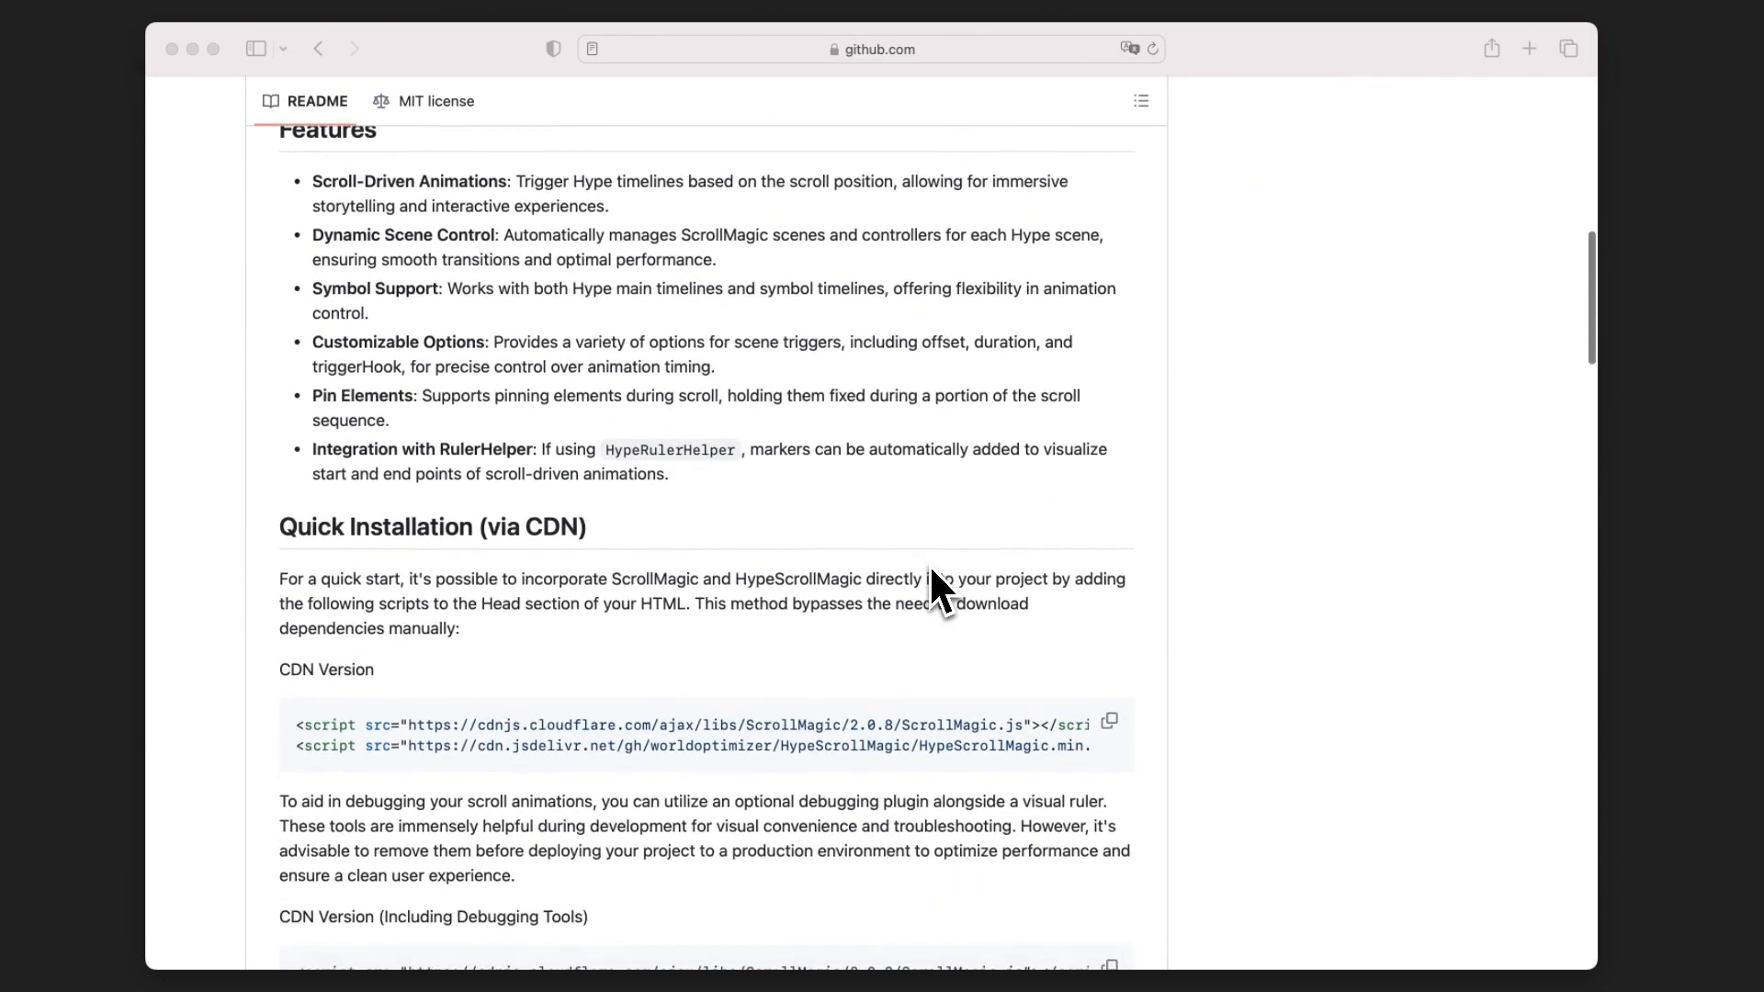
pyautogui.scroll(6, 930, 571)
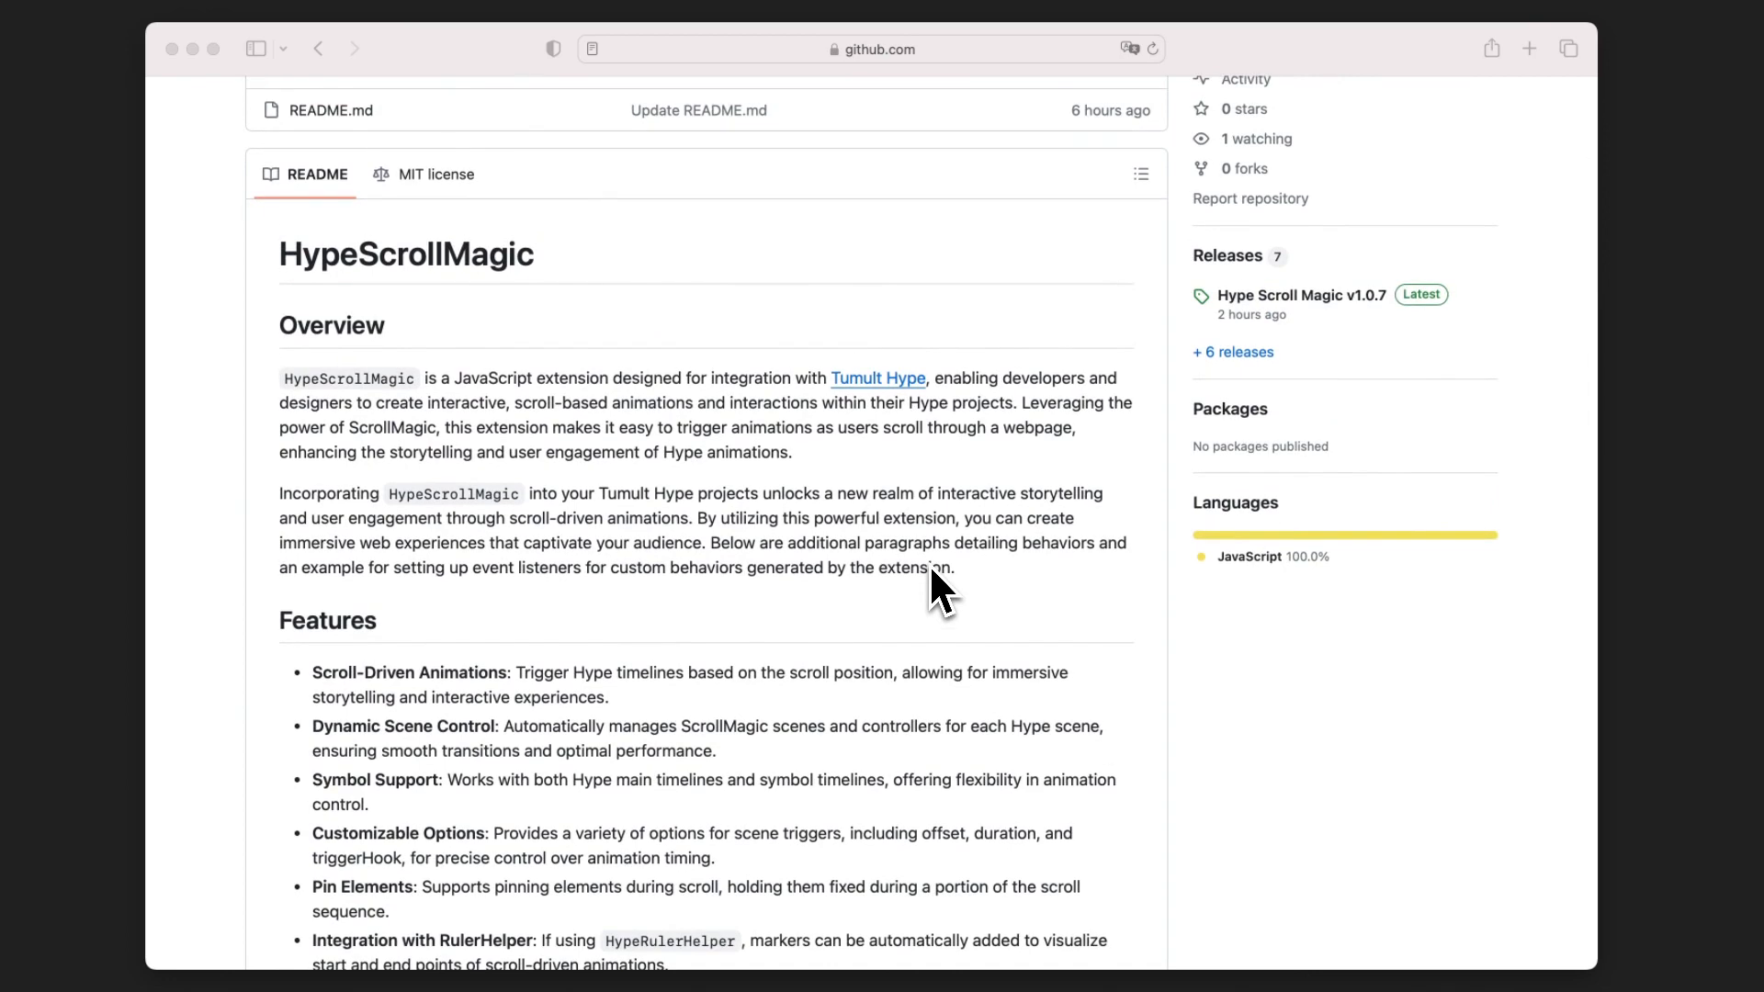
pyautogui.scroll(3, 931, 571)
pyautogui.scroll(1, 928, 564)
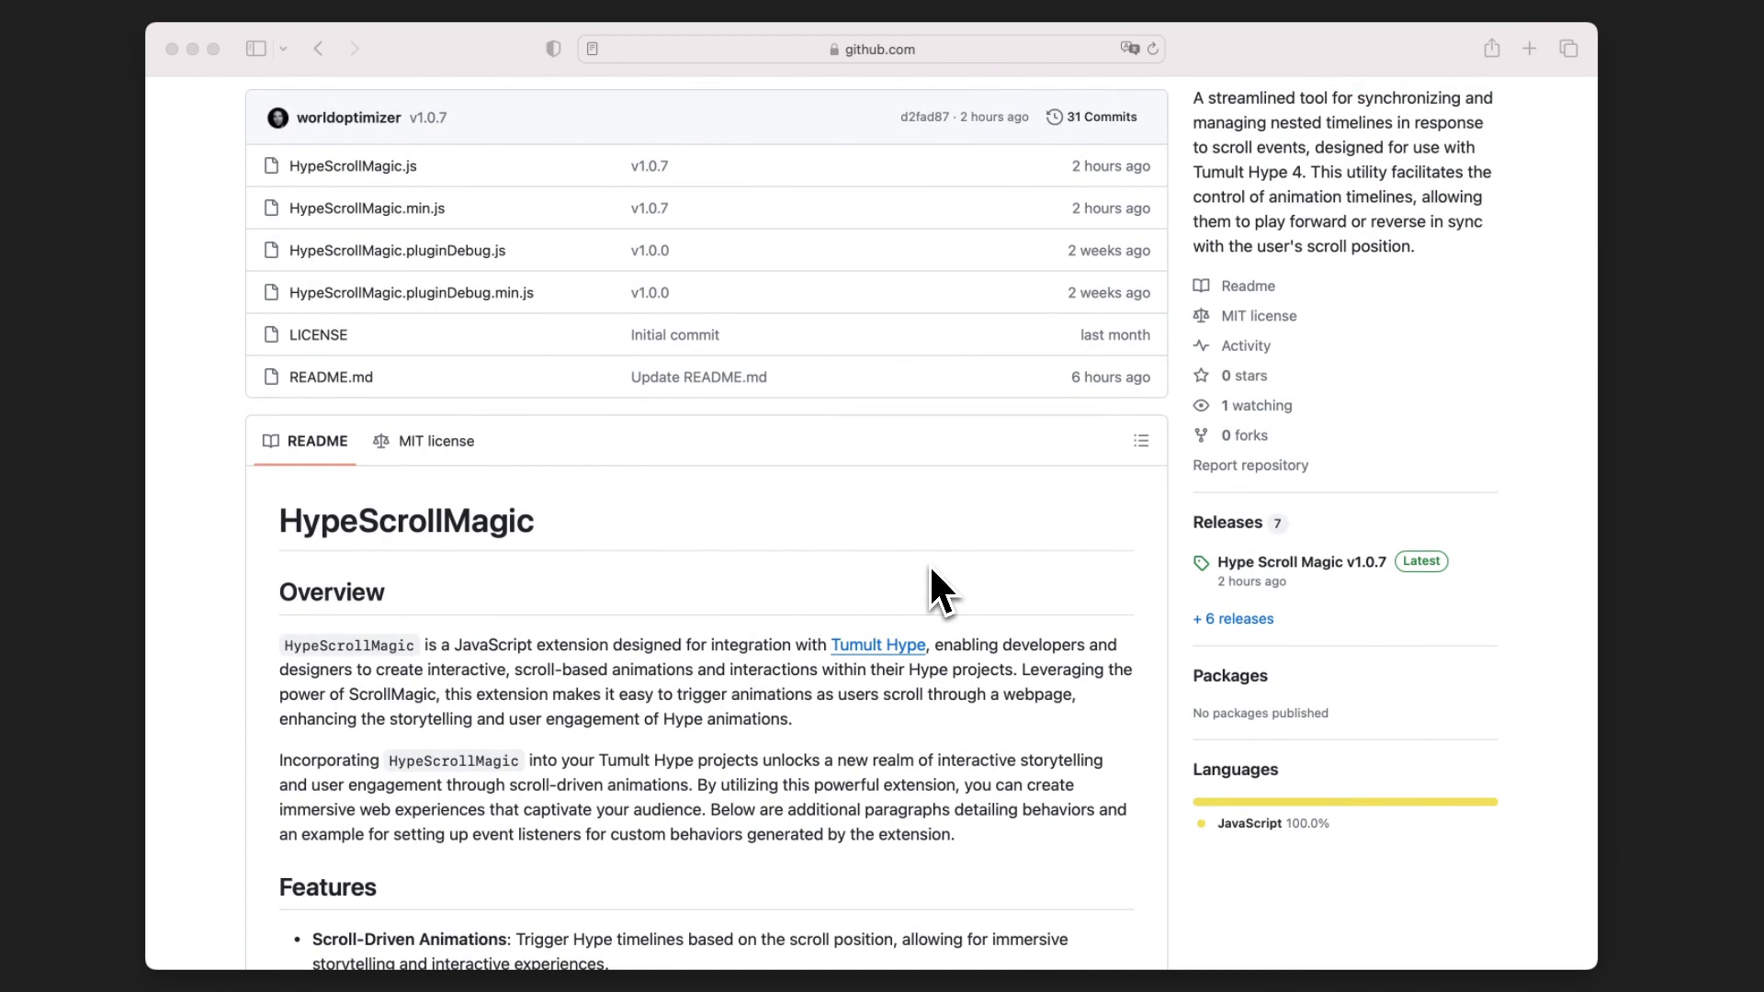
pyautogui.scroll(4, 931, 571)
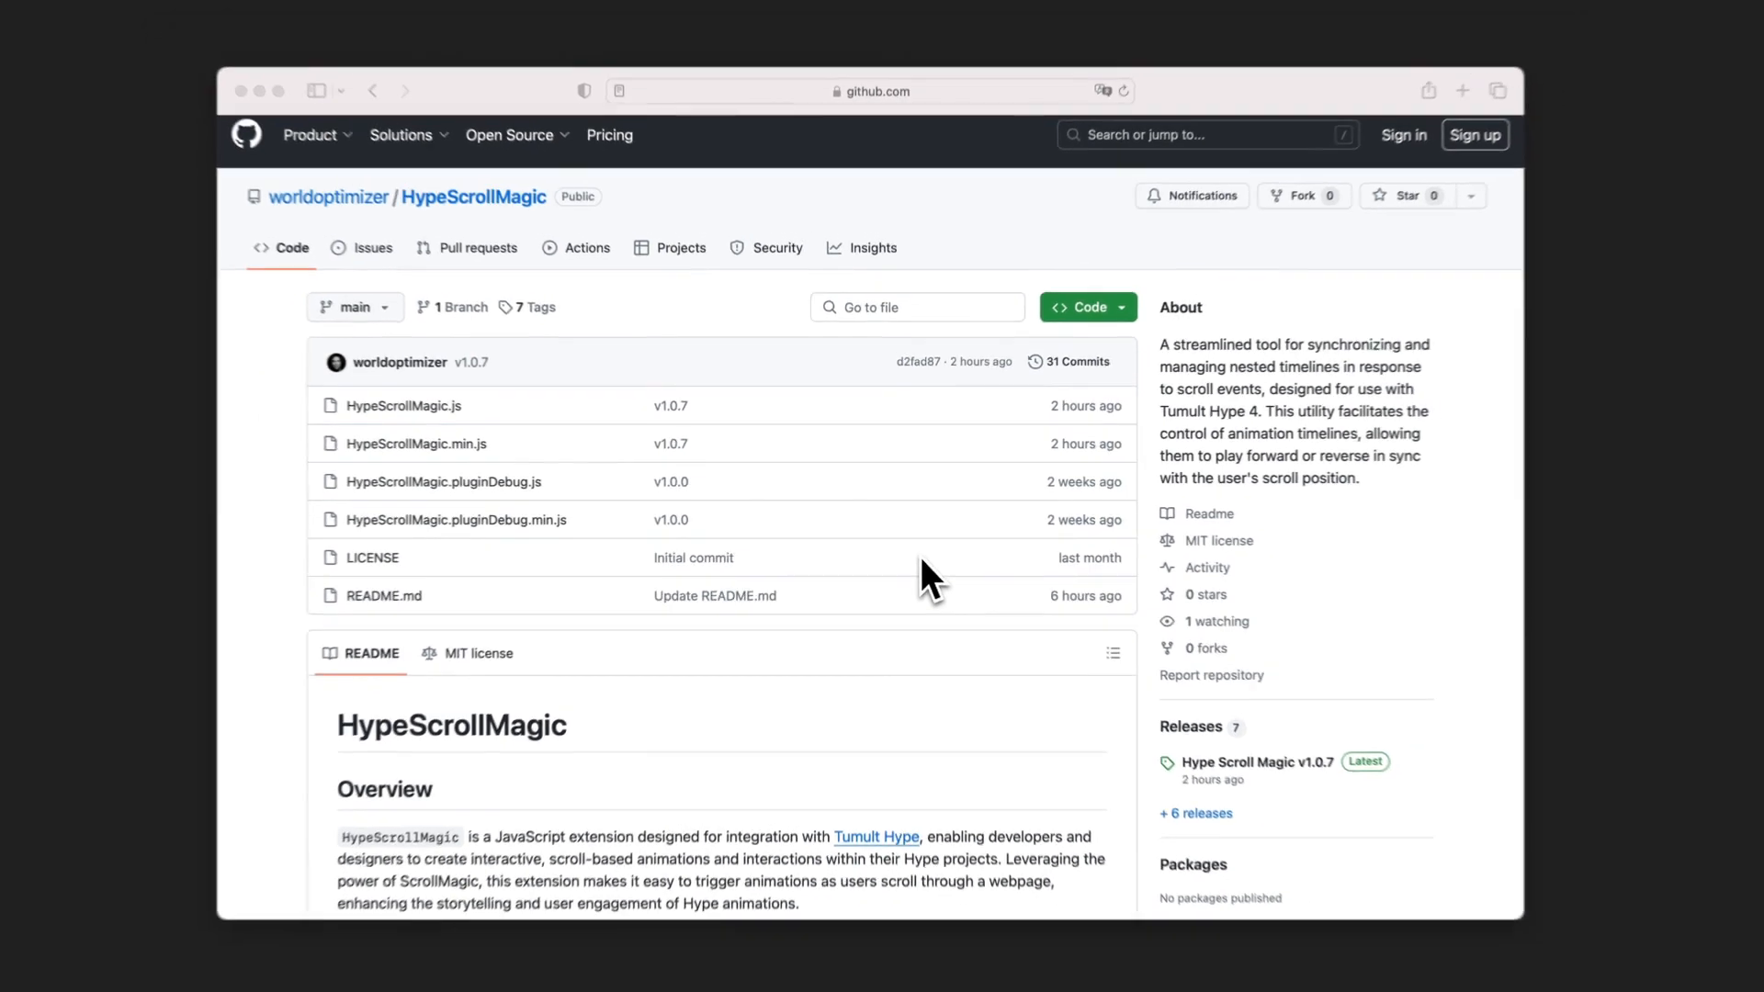
pyautogui.scroll(-5, 918, 578)
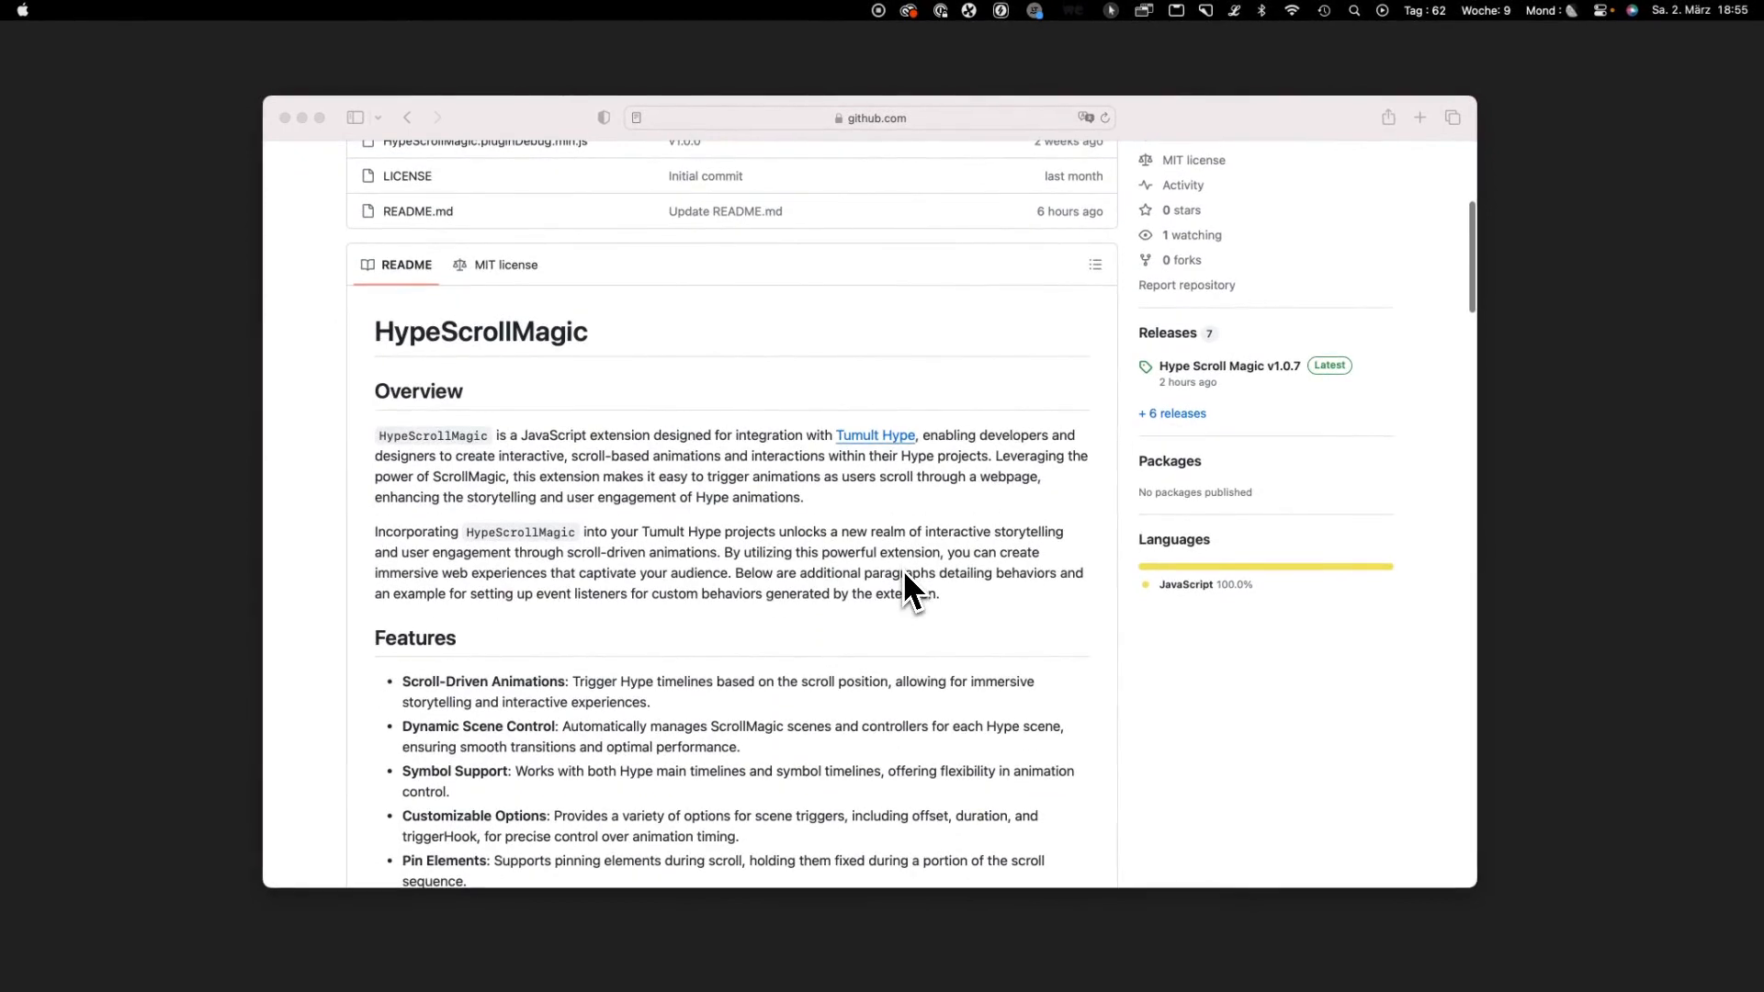
# Examine the README's Quick Installation (via CDN) section, comparing the full script lines of the standard and debugging versions
pyautogui.scroll(-10, 904, 574)
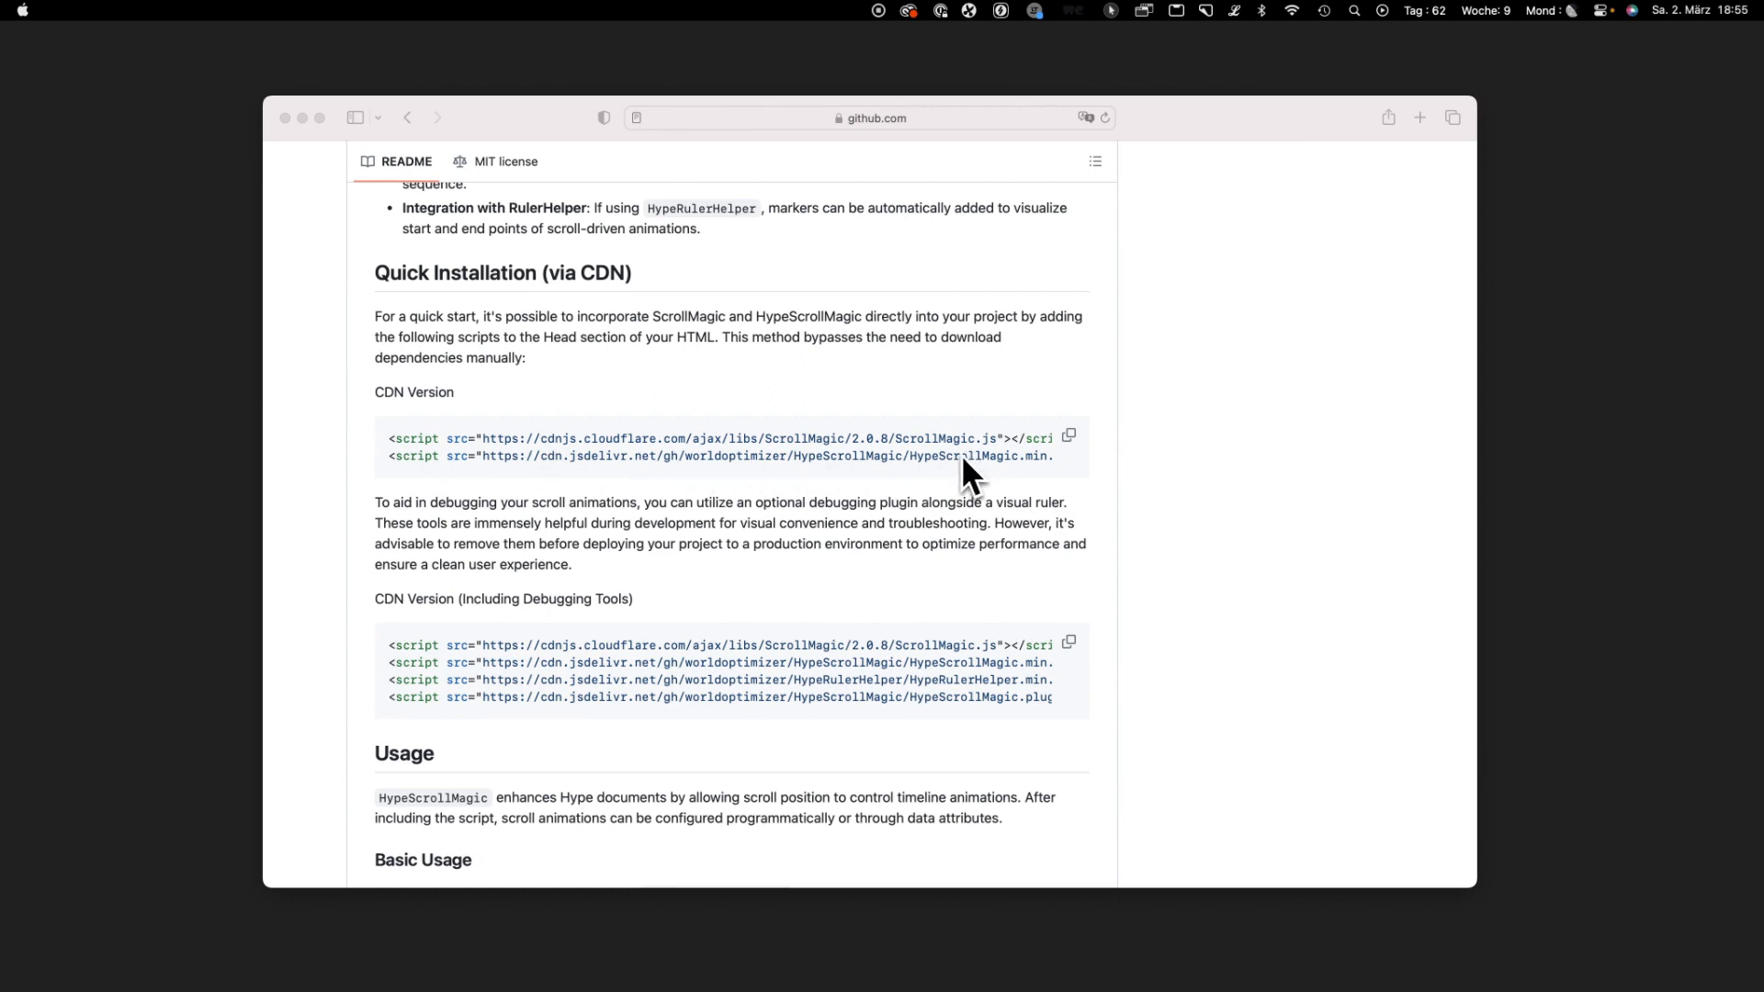
pyautogui.hscroll(3, 954, 461)
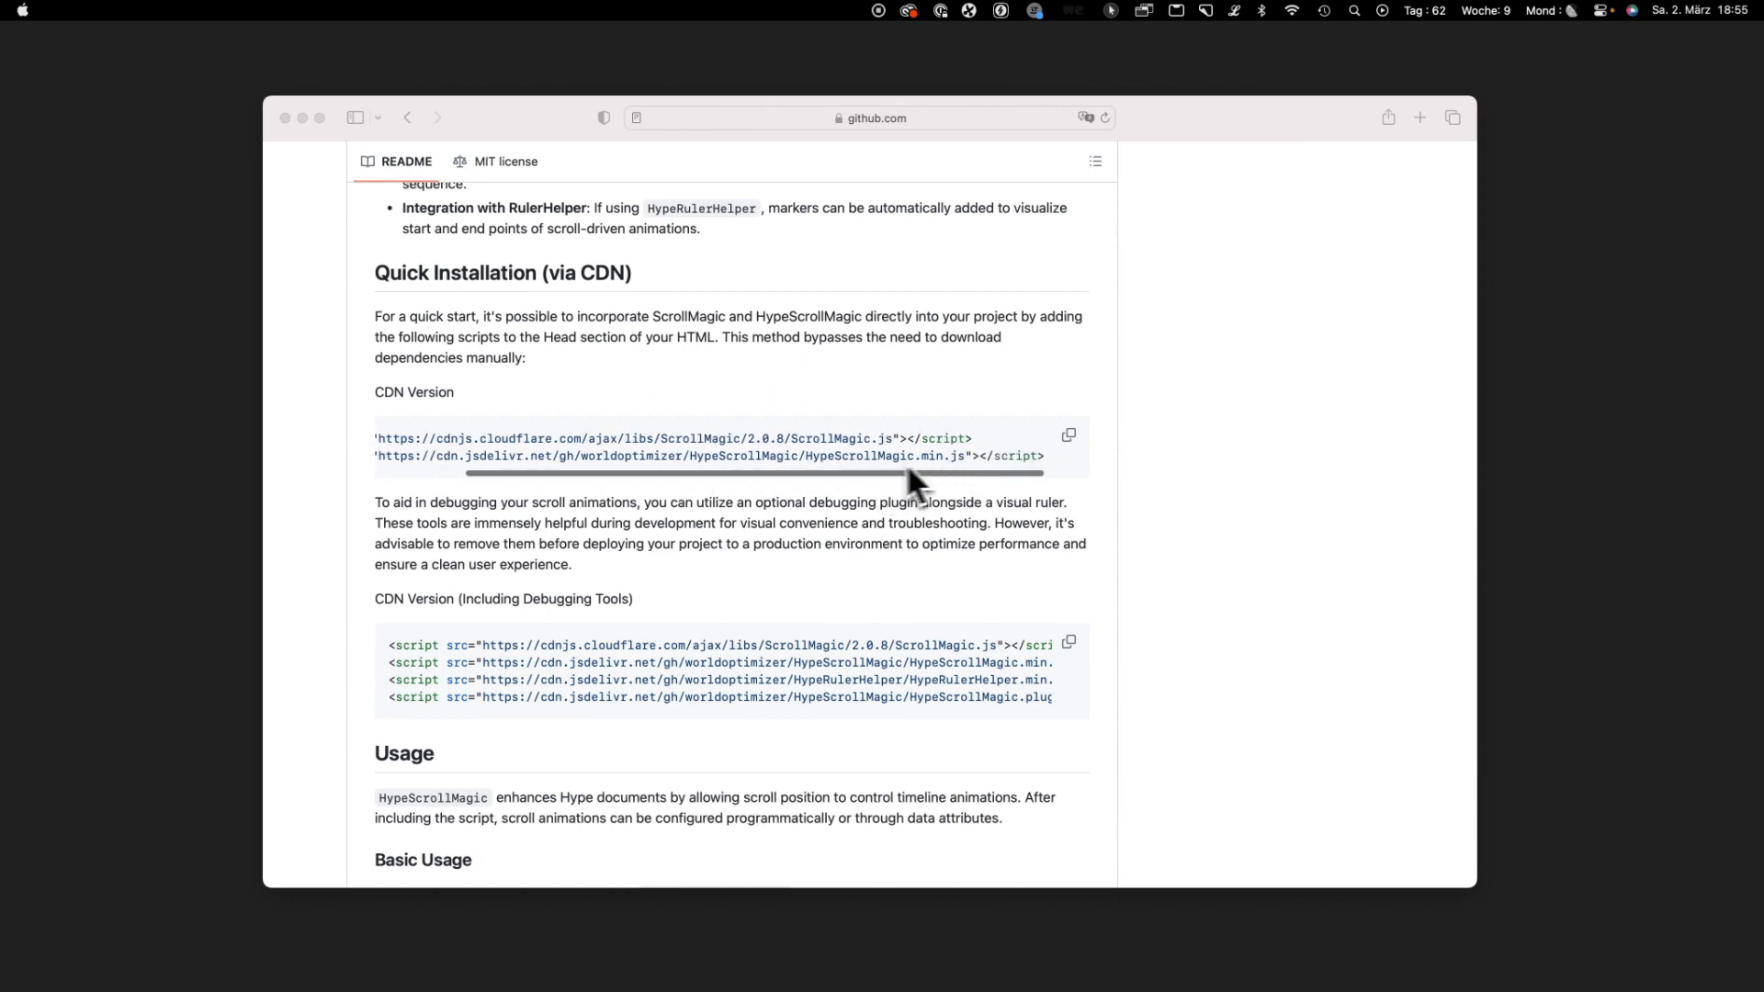
pyautogui.hscroll(-4, 844, 454)
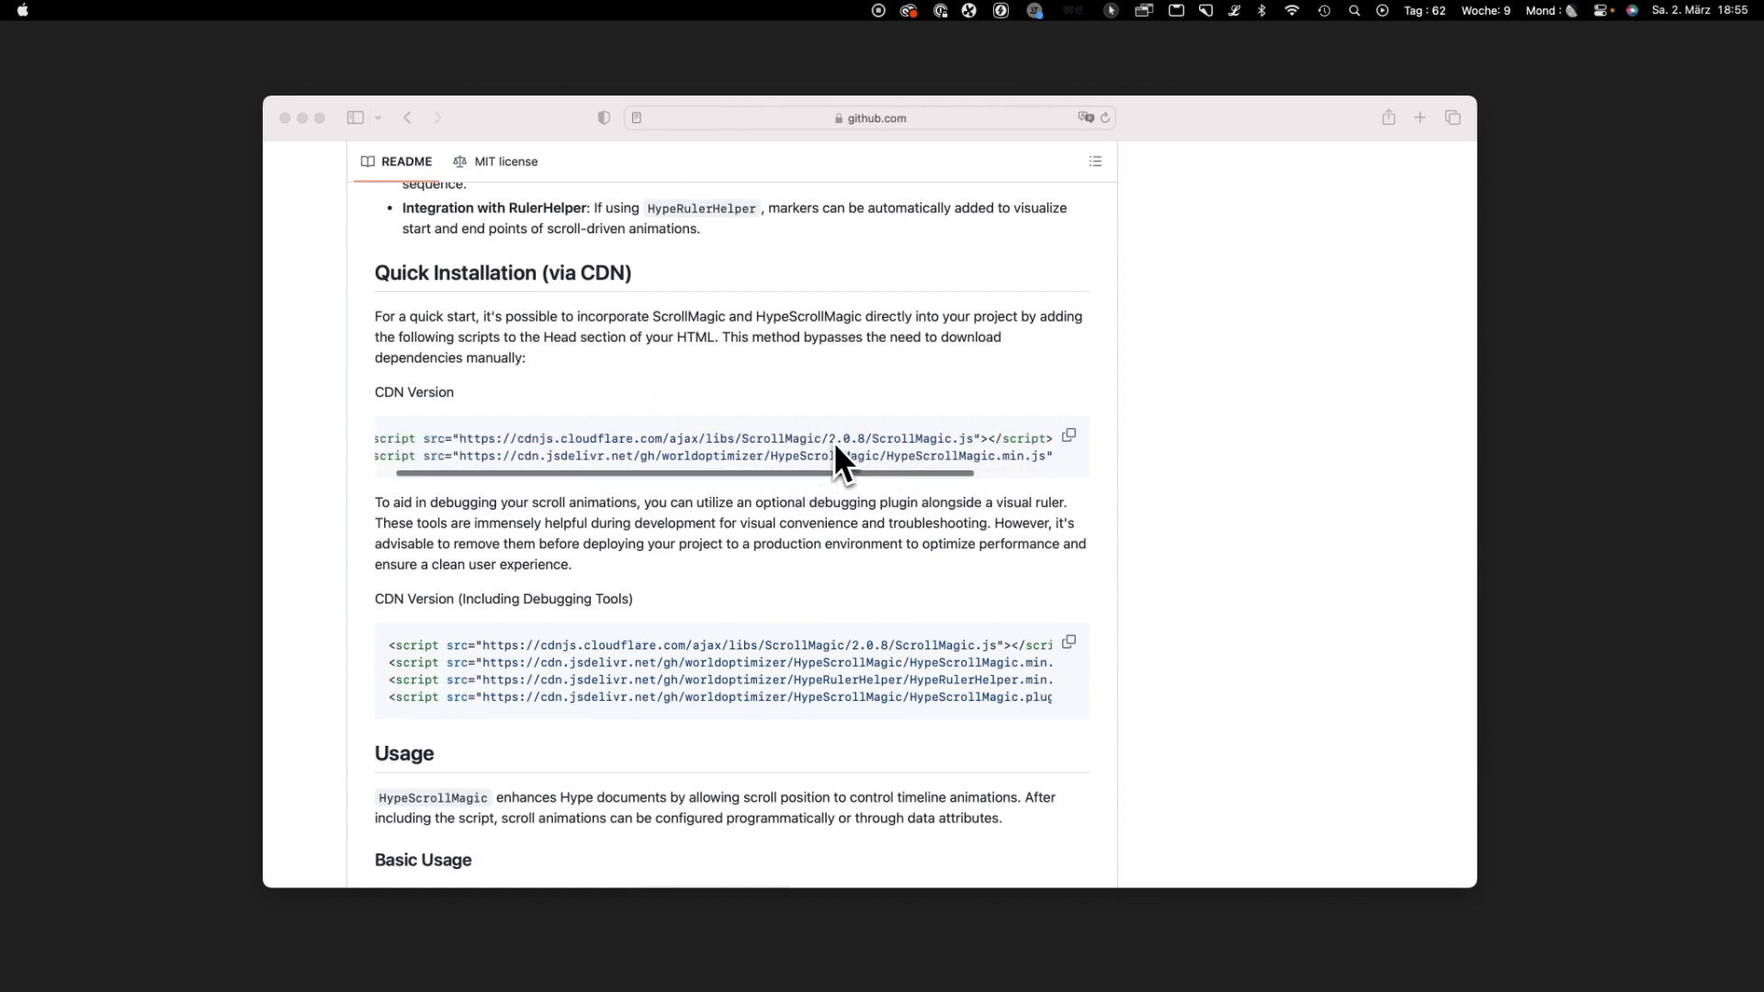
pyautogui.hscroll(-1, 908, 450)
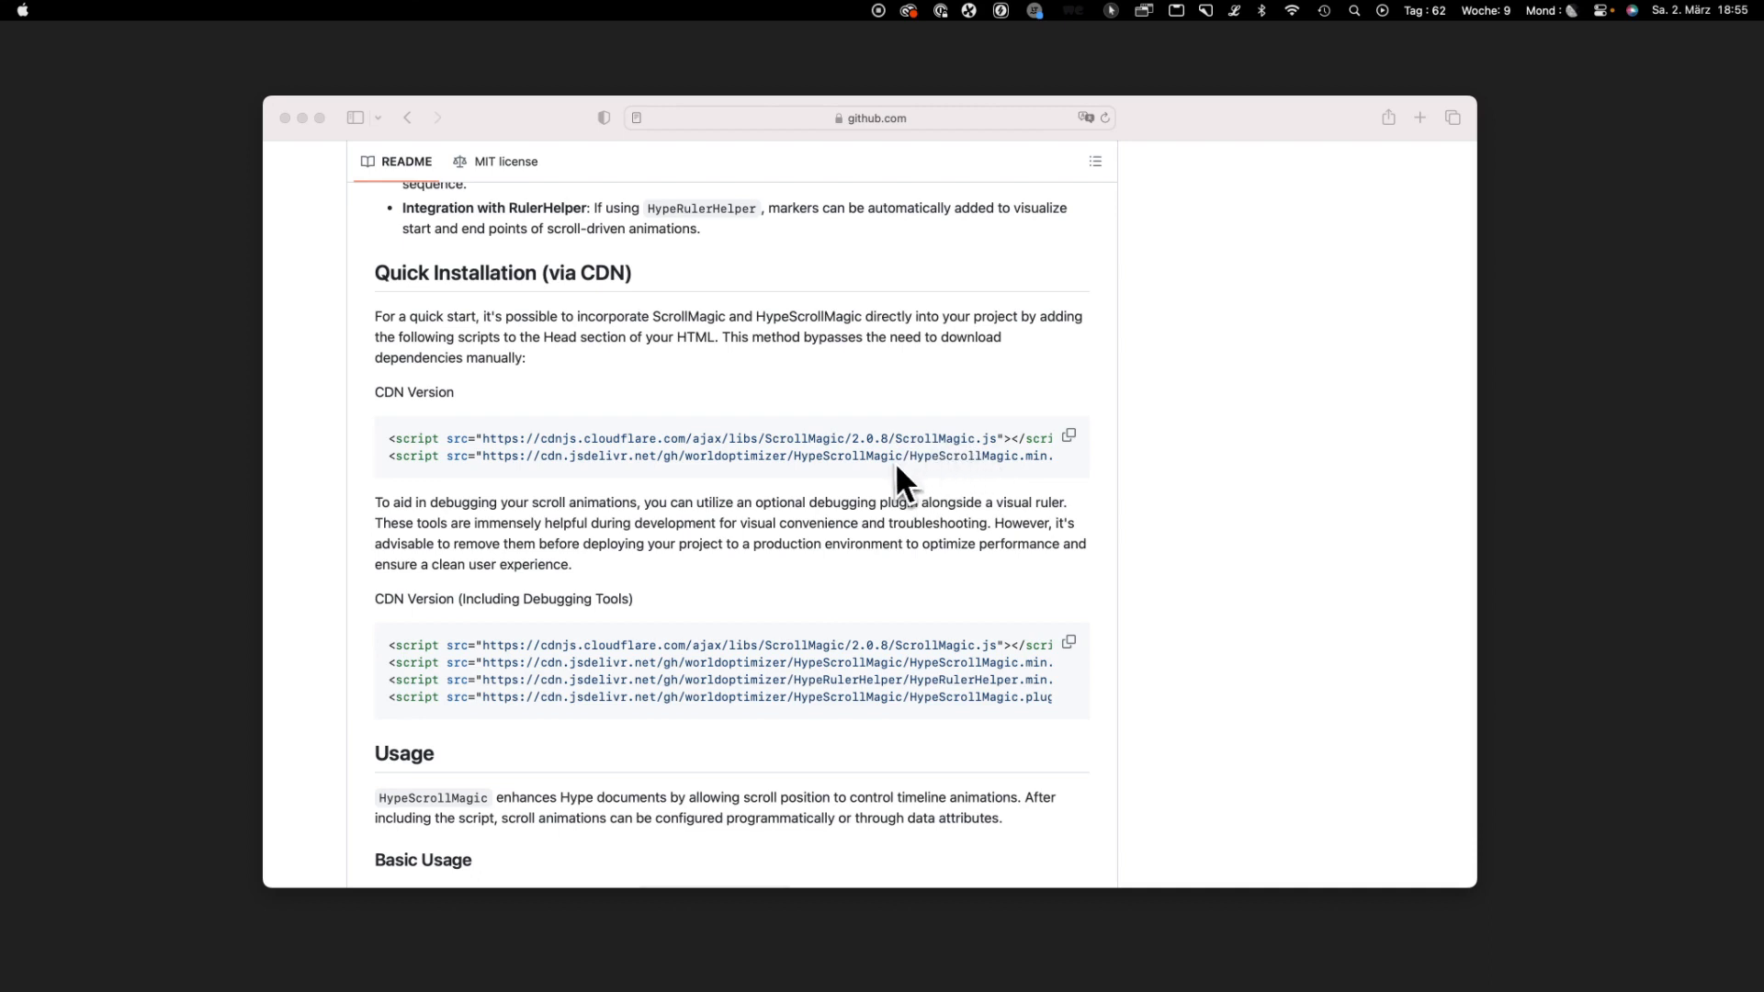
pyautogui.hscroll(2, 910, 464)
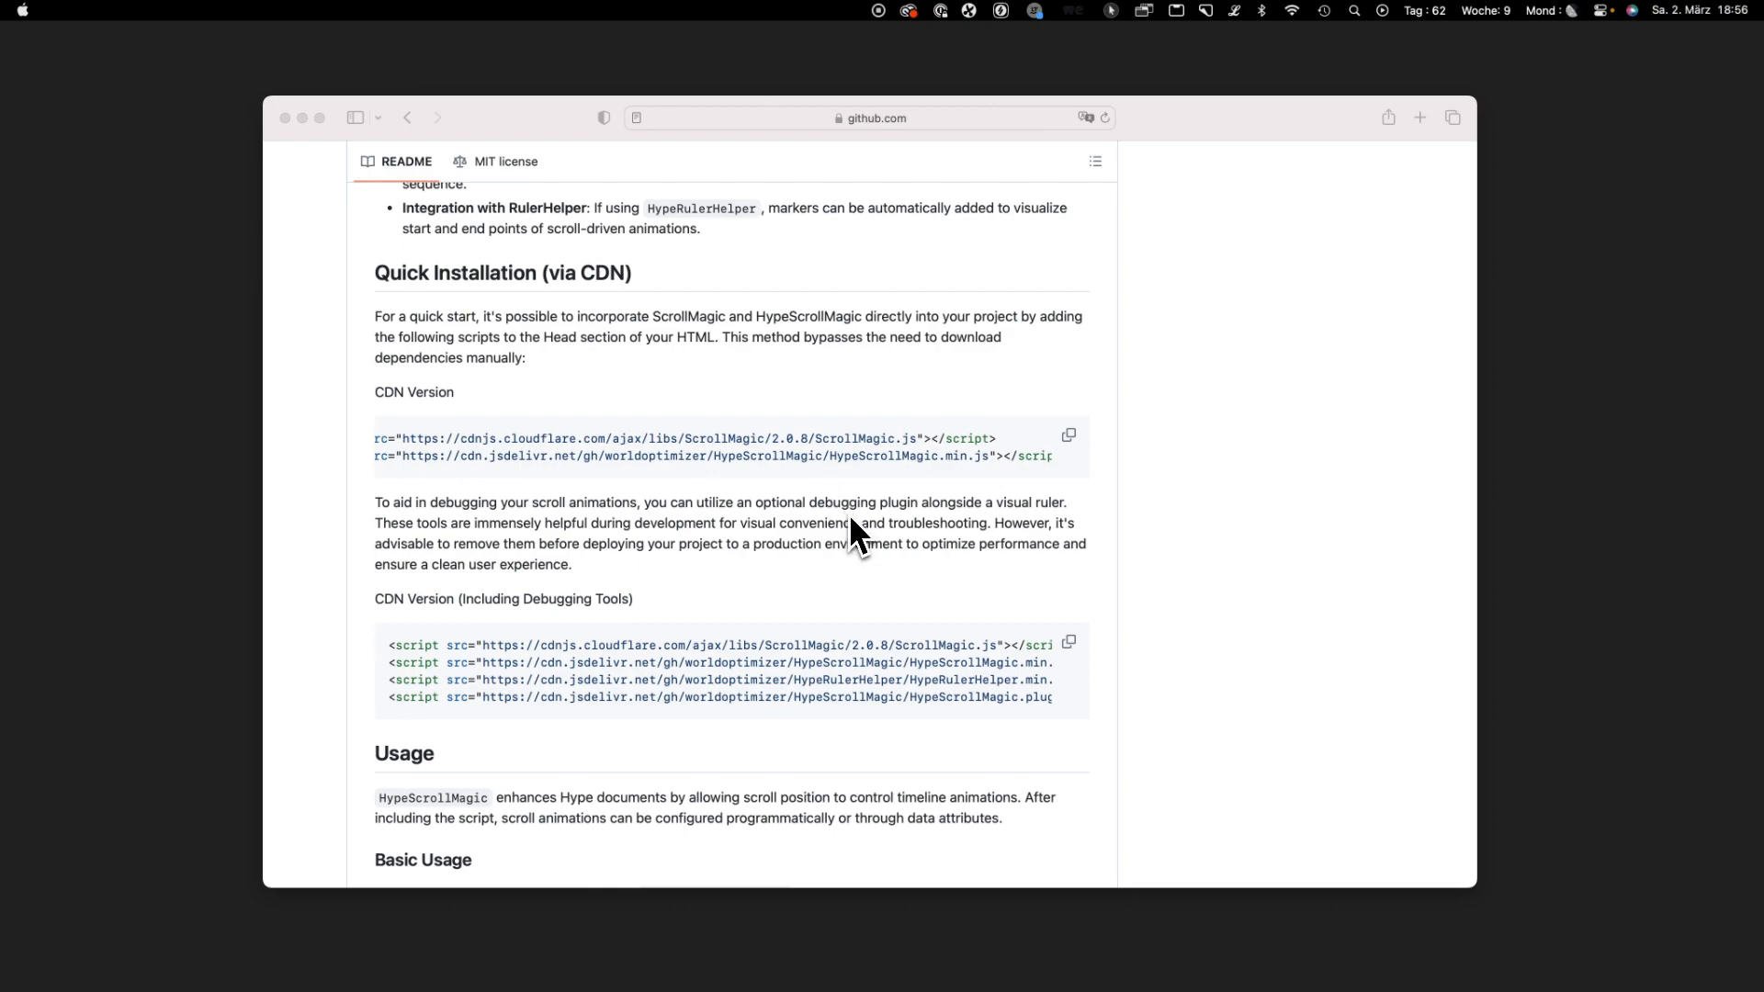
pyautogui.scroll(-3, 885, 539)
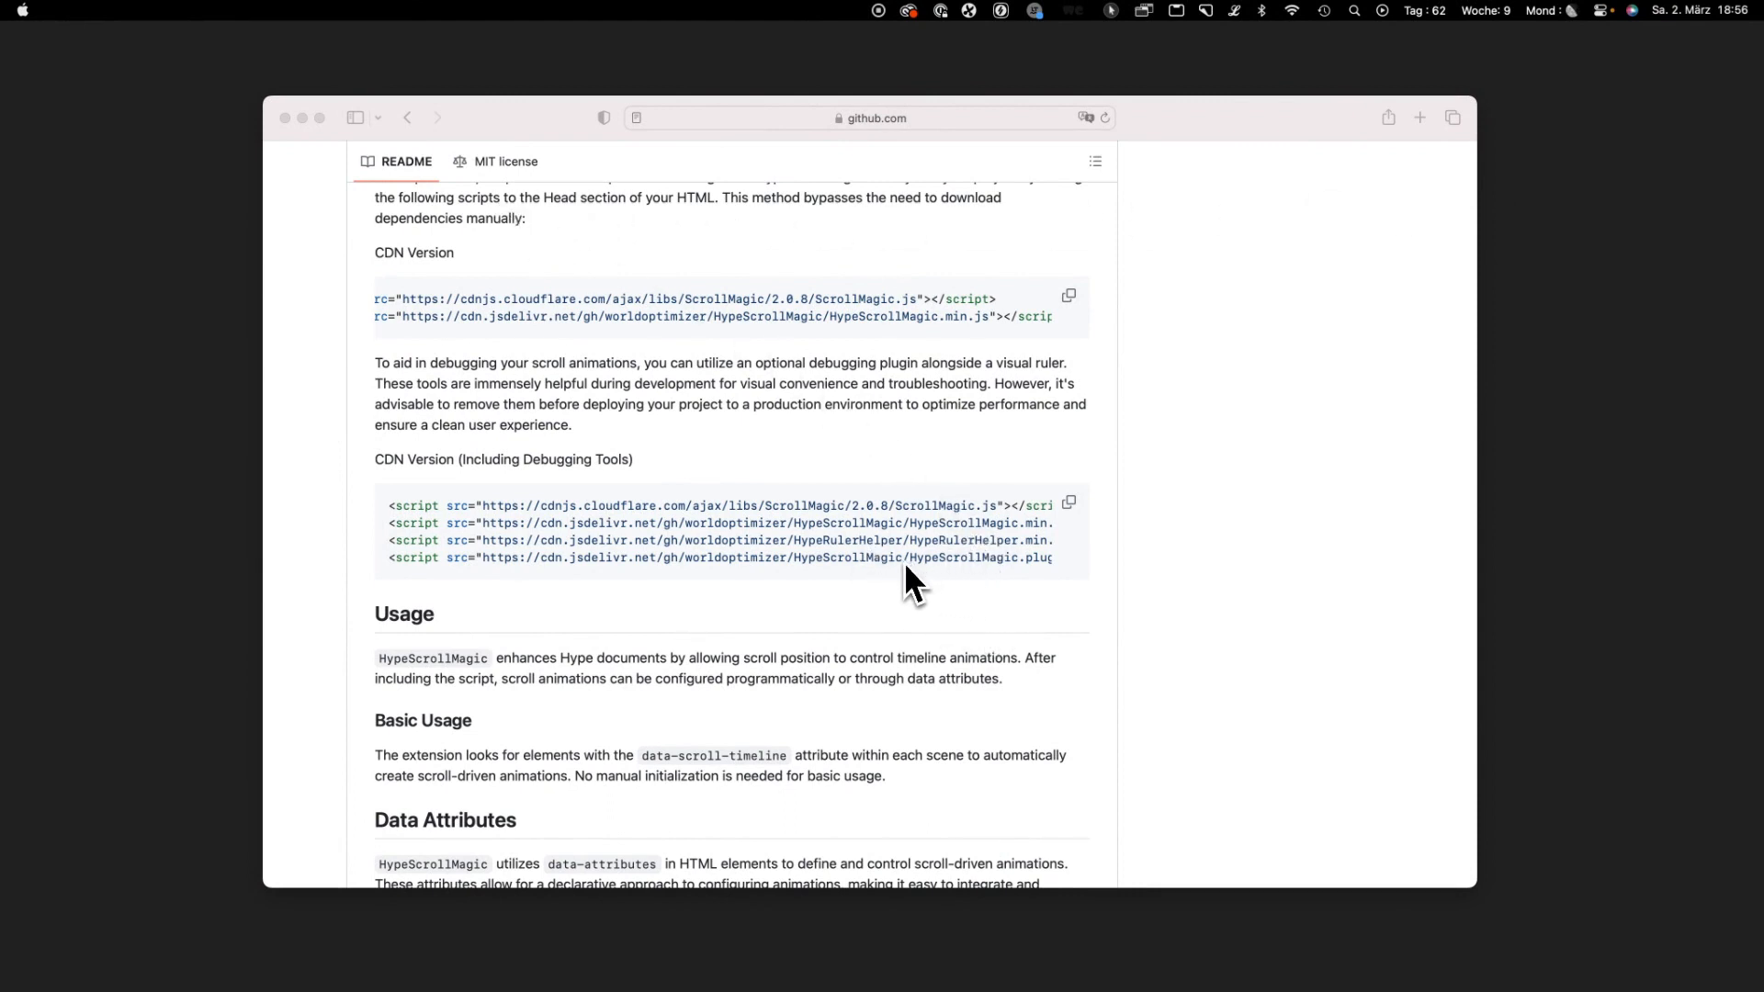
pyautogui.hscroll(5, 995, 568)
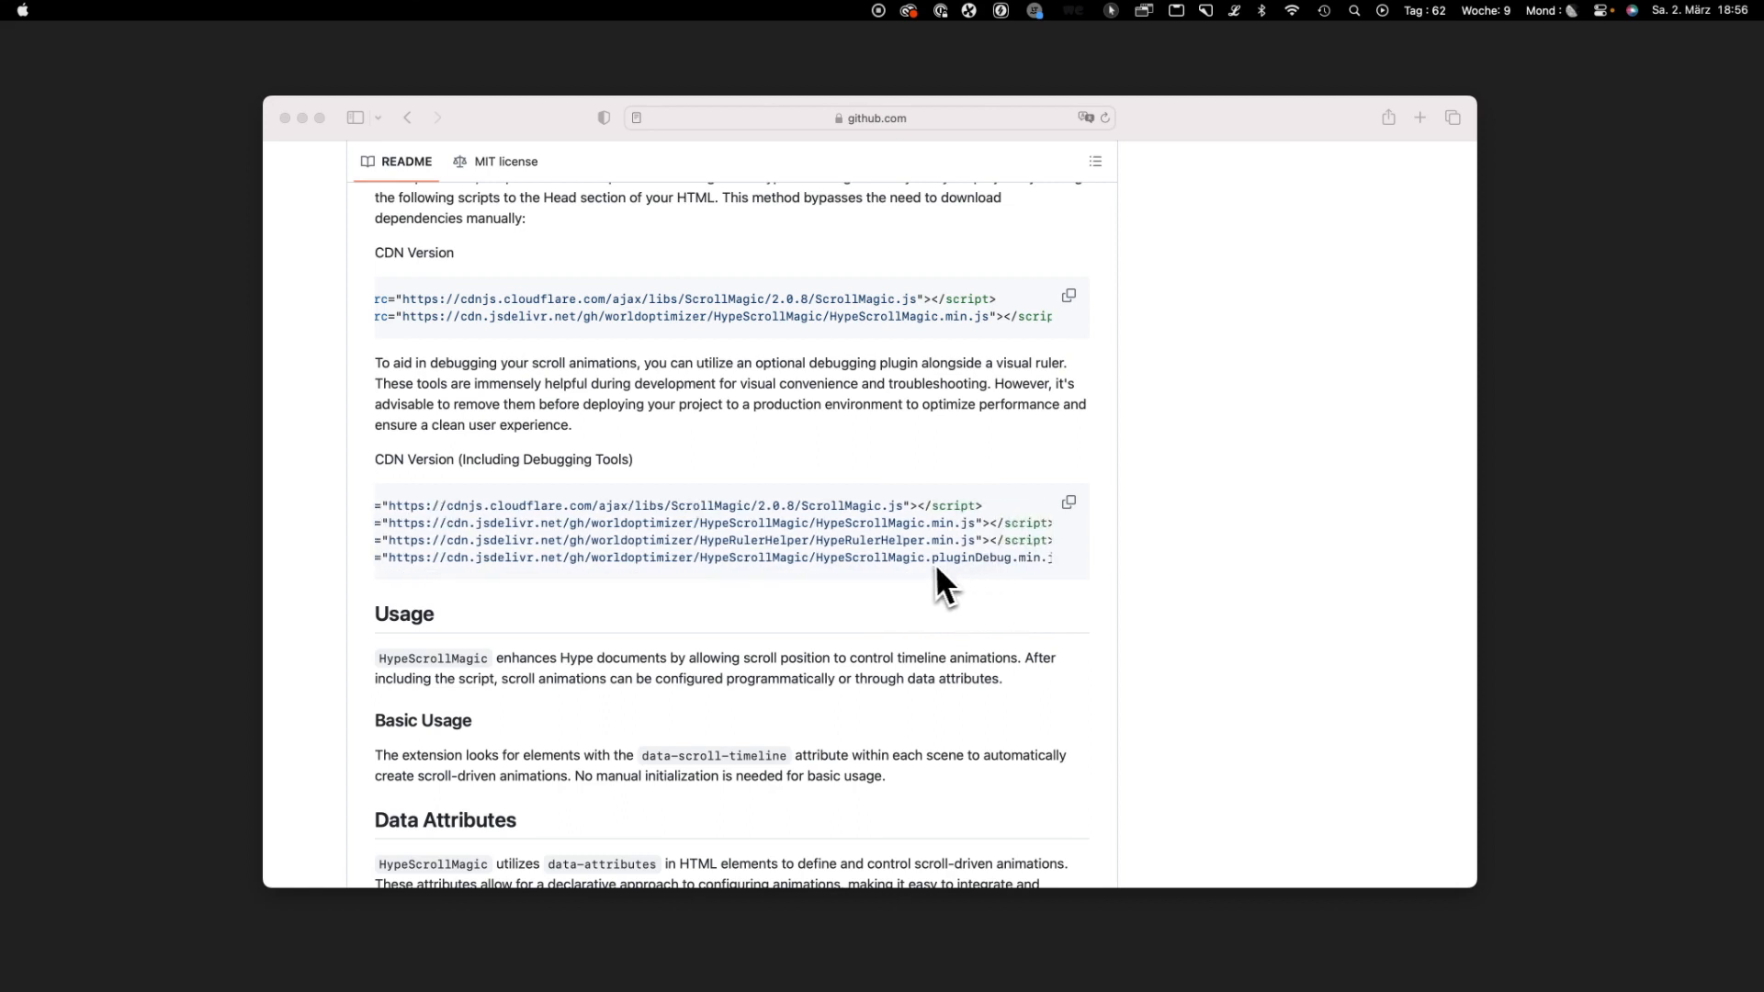
pyautogui.hscroll(-3, 918, 562)
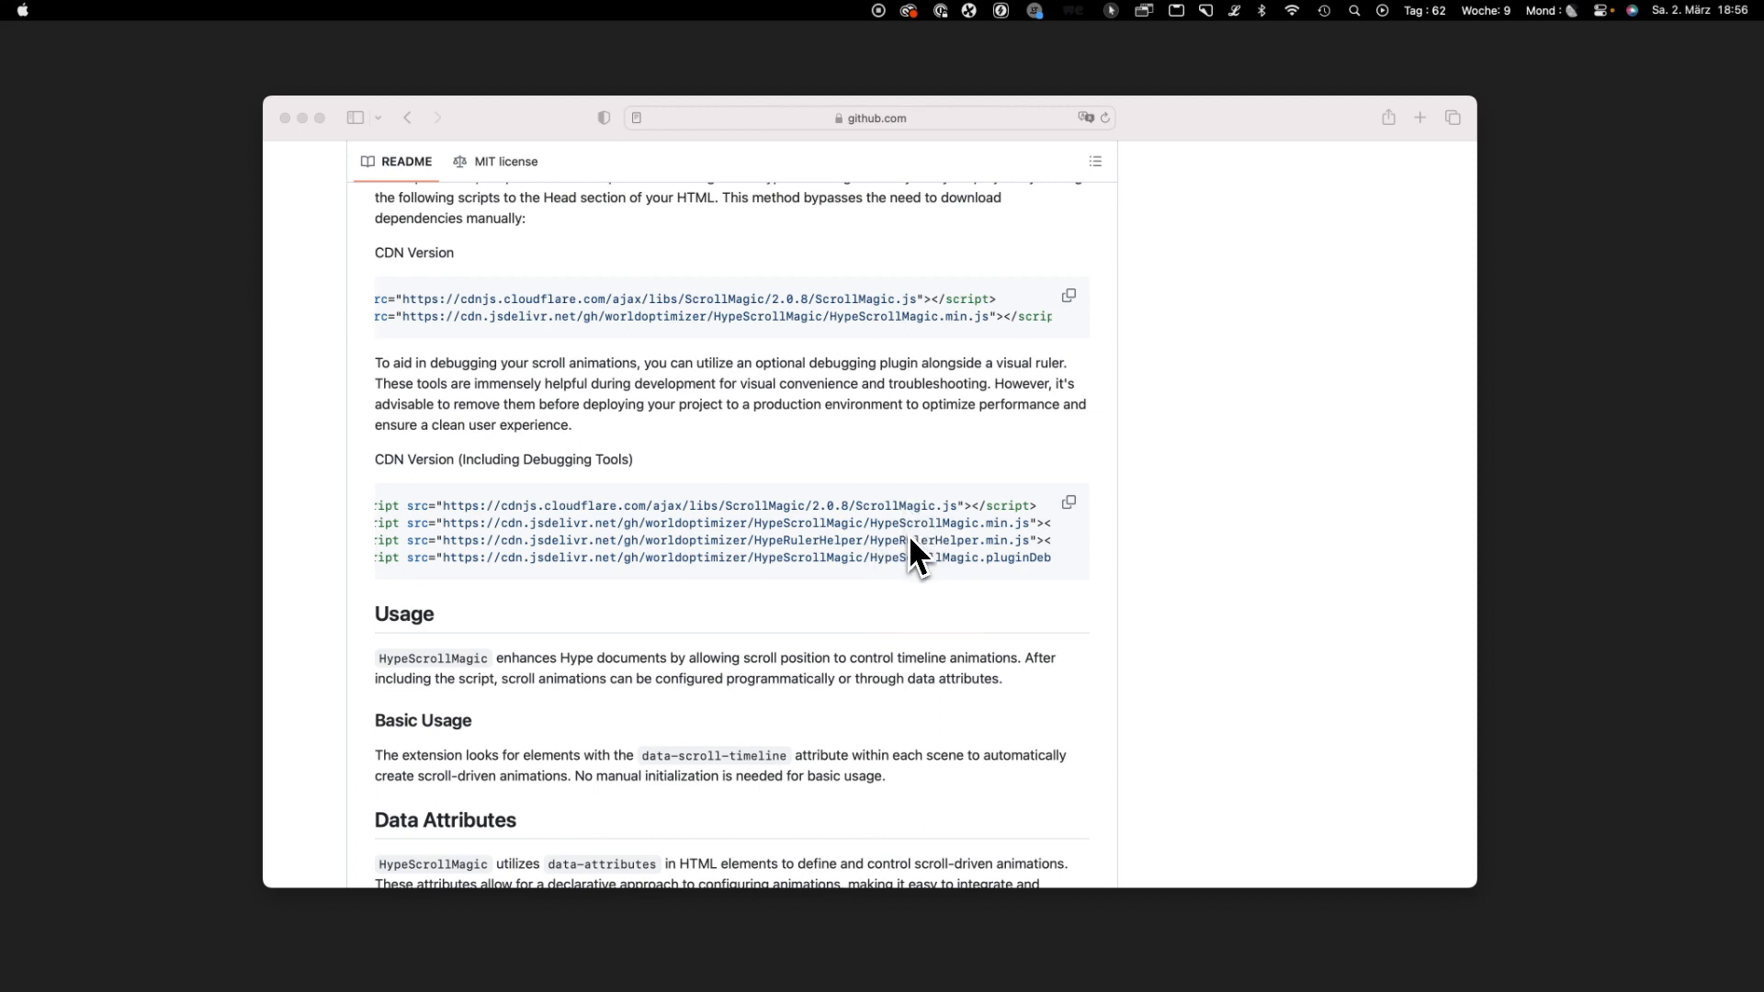
pyautogui.scroll(-1, 908, 542)
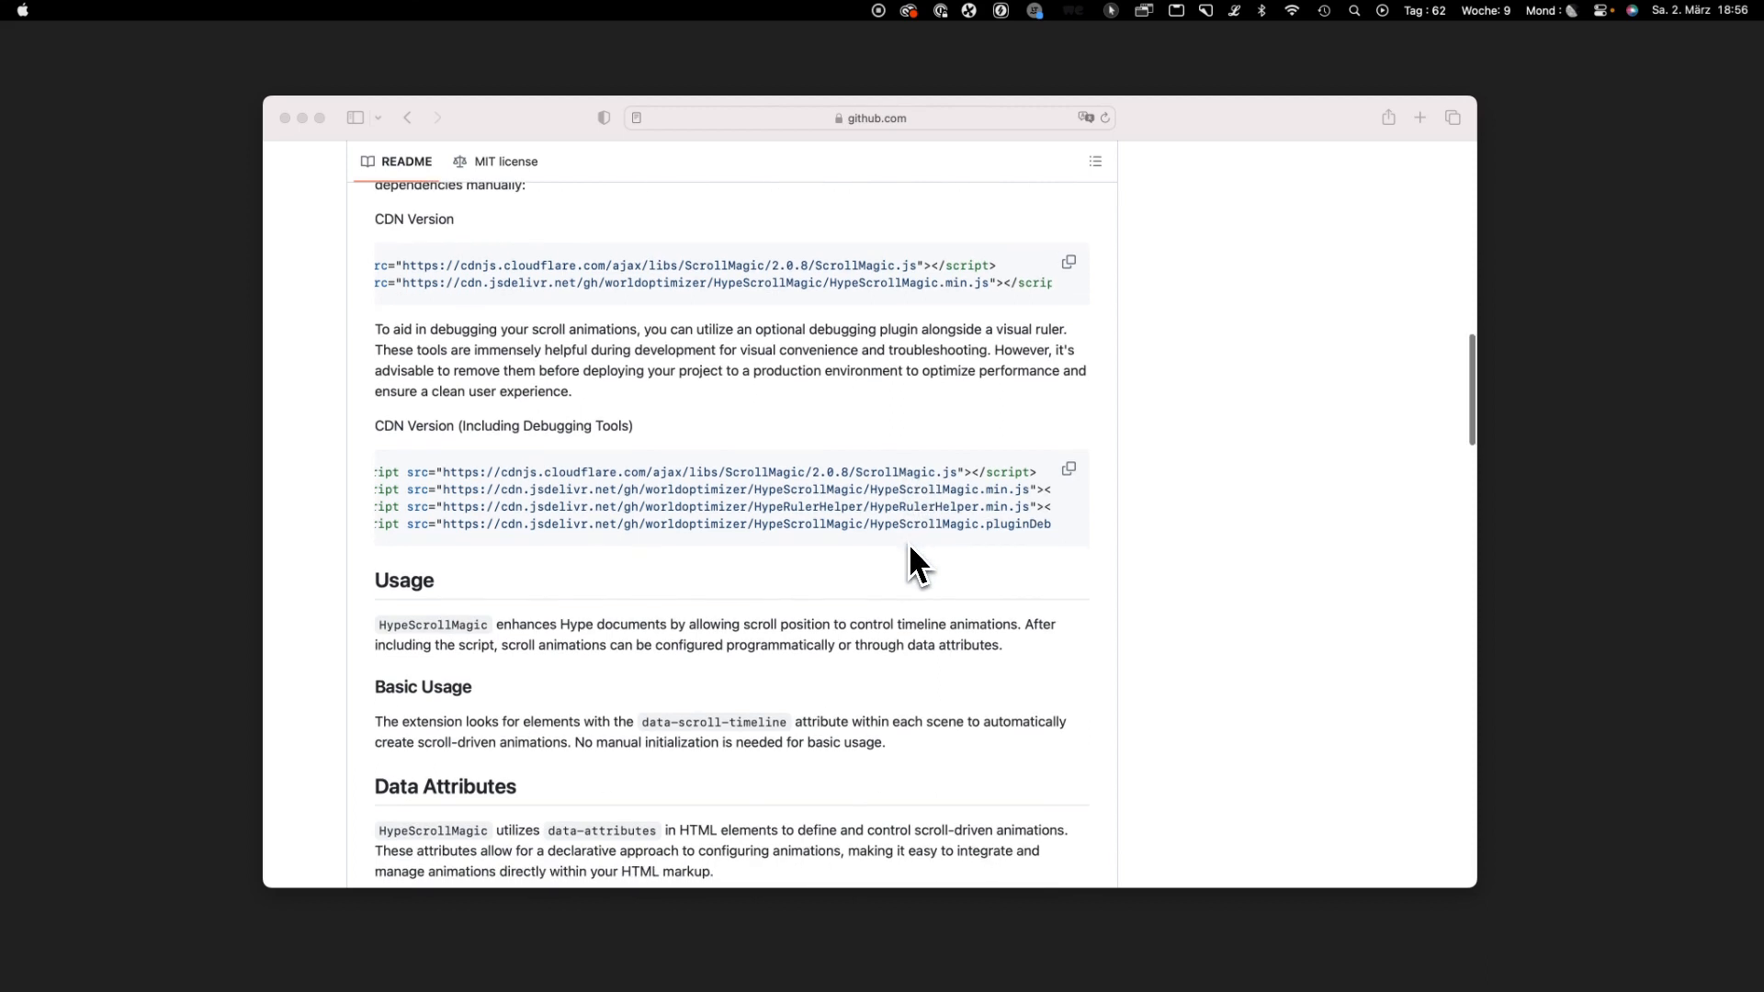
pyautogui.hscroll(-2, 908, 546)
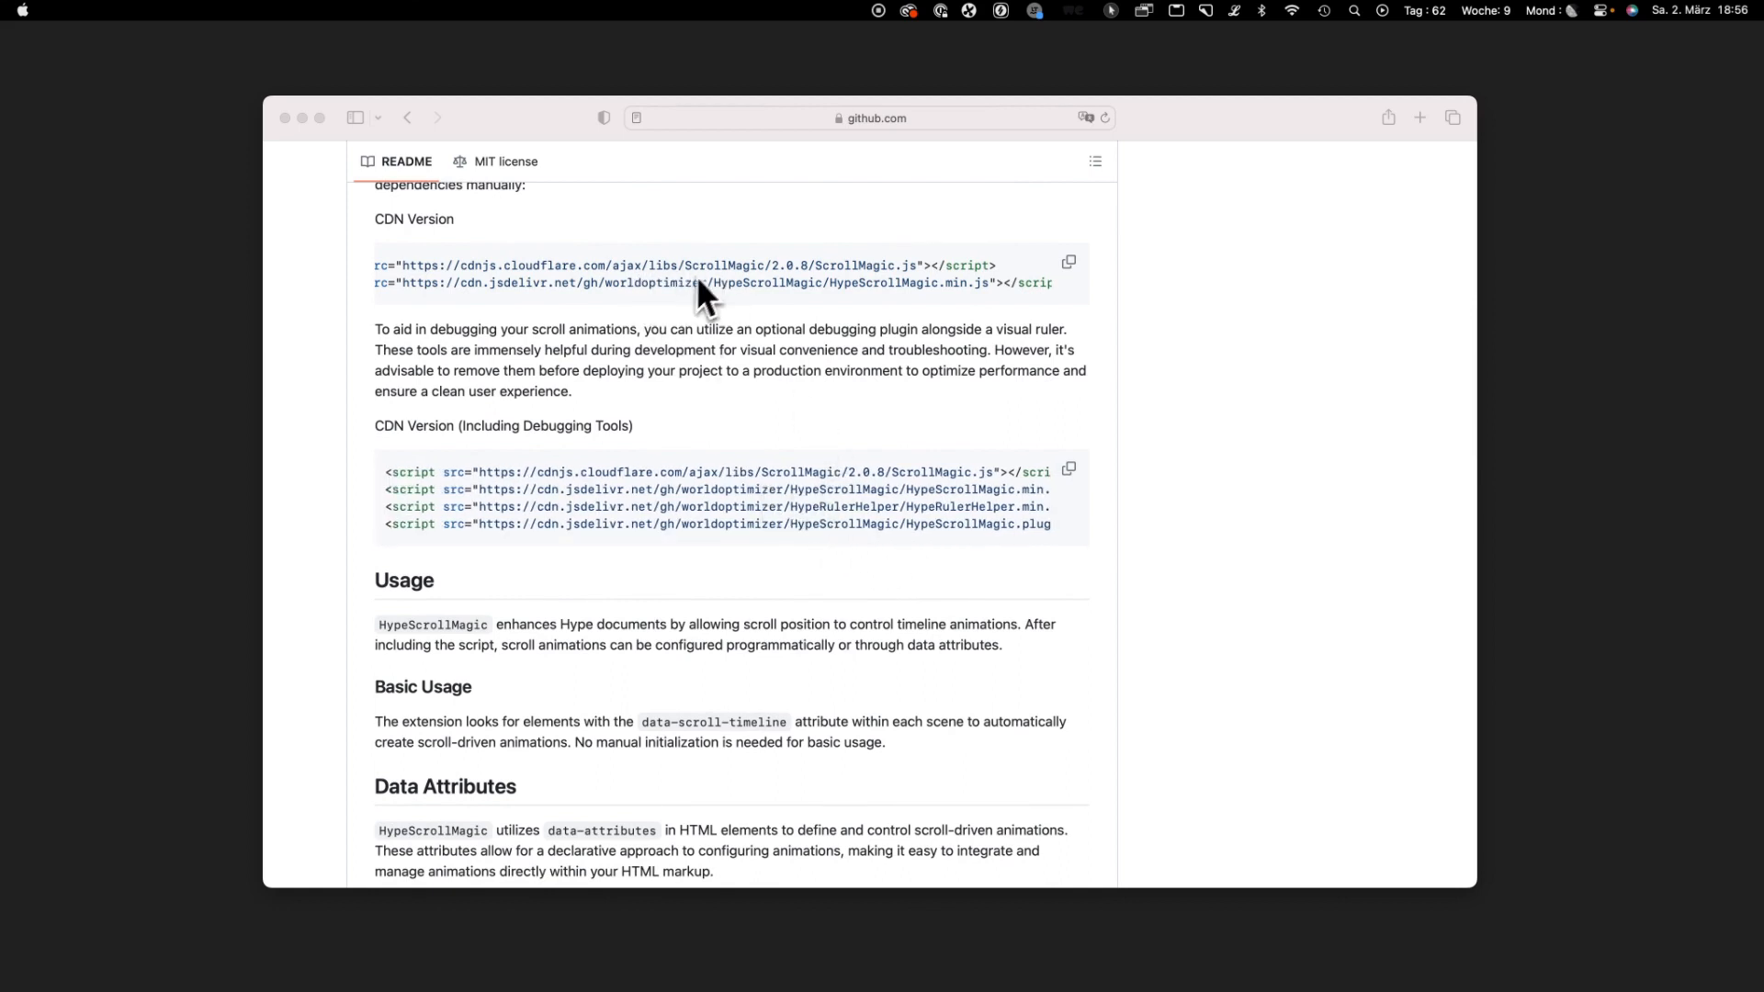
pyautogui.scroll(-1, 676, 455)
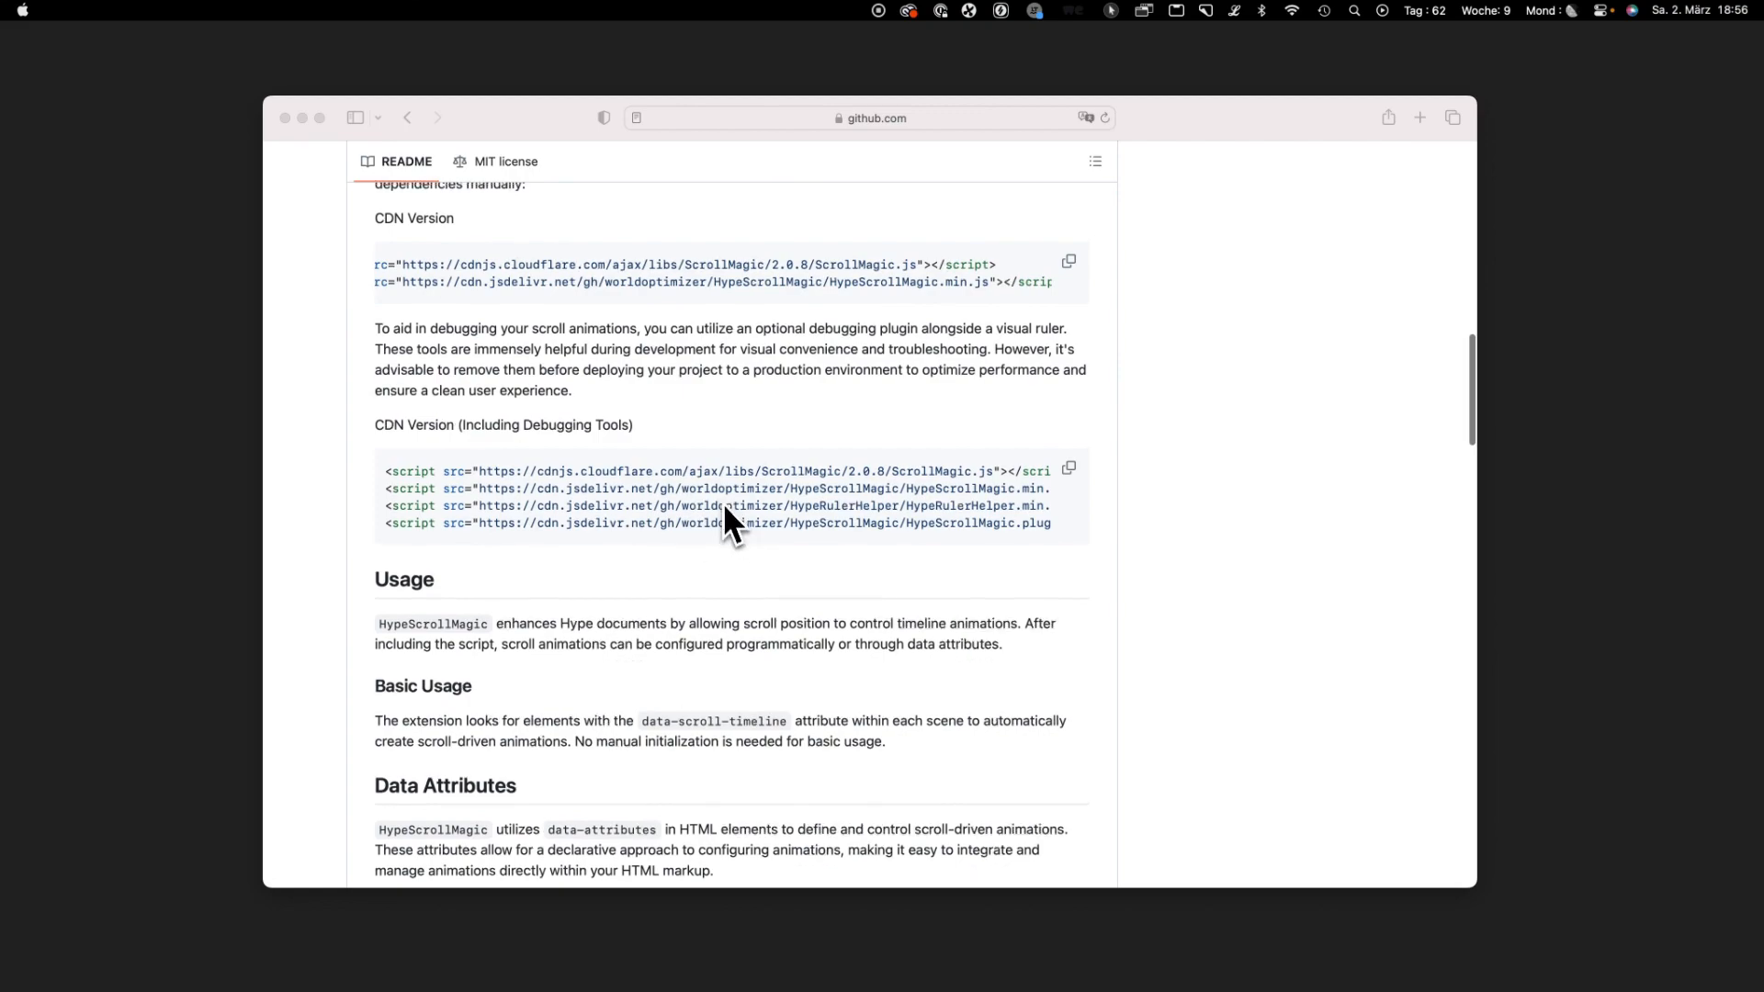
pyautogui.hscroll(-1, 705, 532)
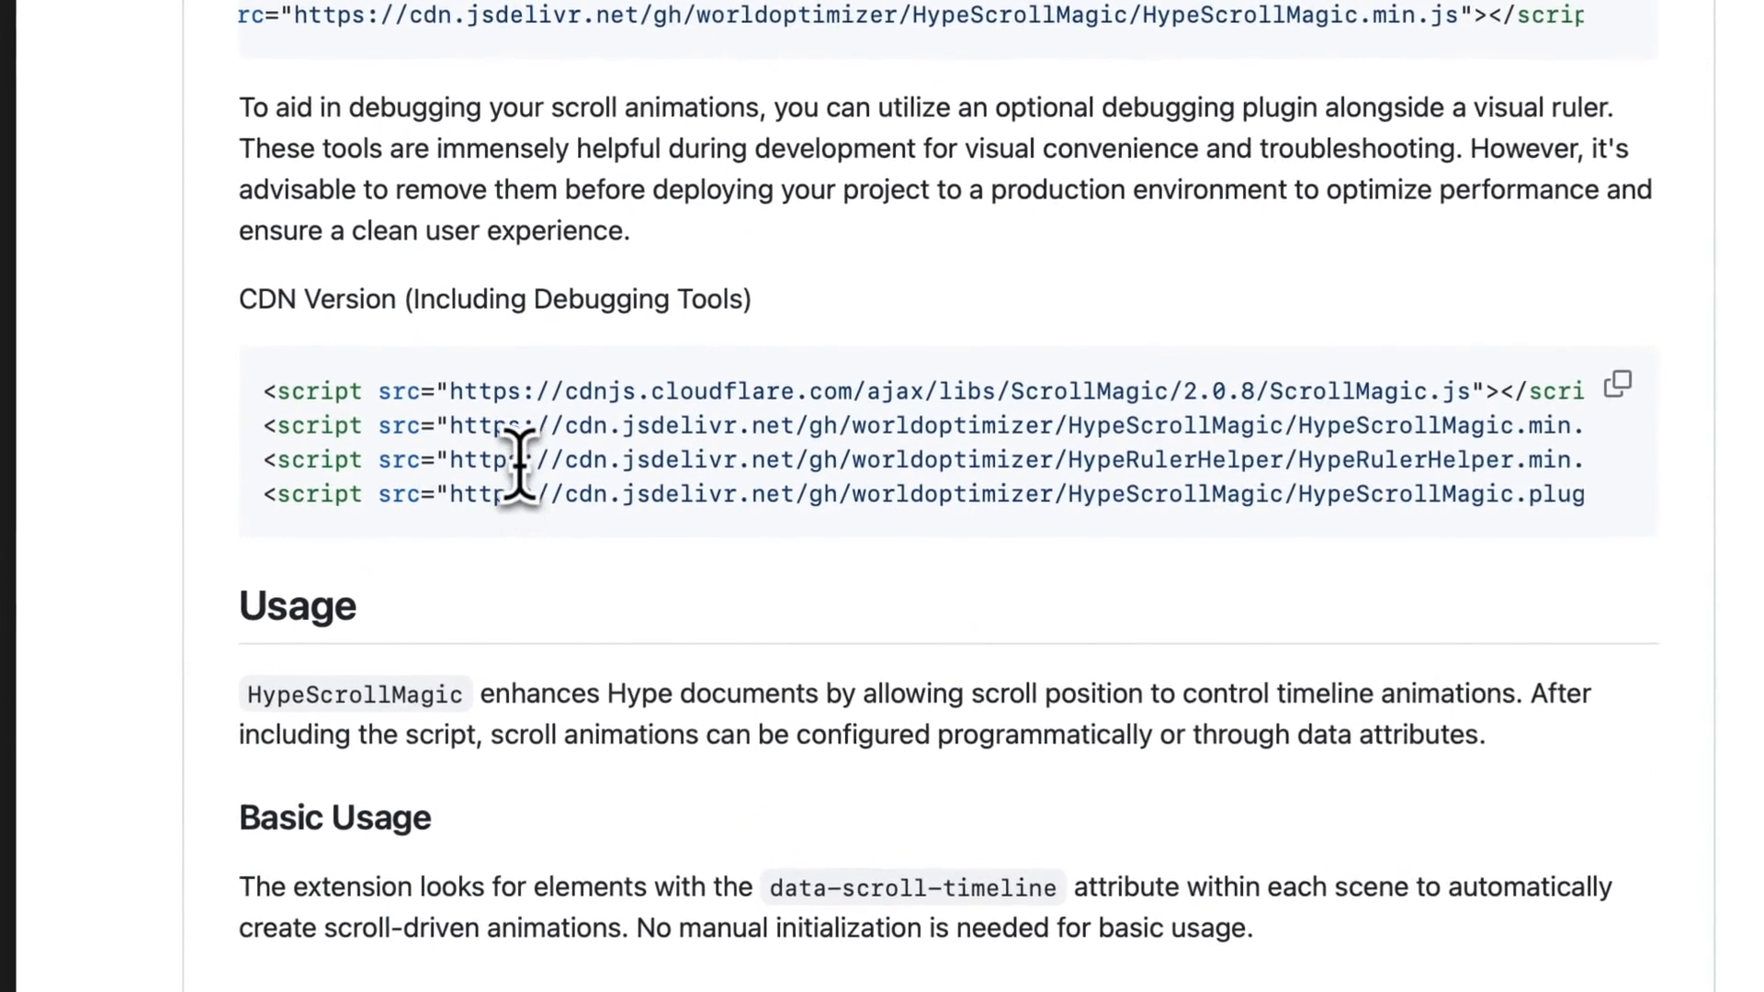
# Highlight the ScrollMagic.js and HypeScrollMagic.min.js file names and copy the two-line CDN Version script block
pyautogui.moveTo(488, 506); pyautogui.dragTo(868, 493)
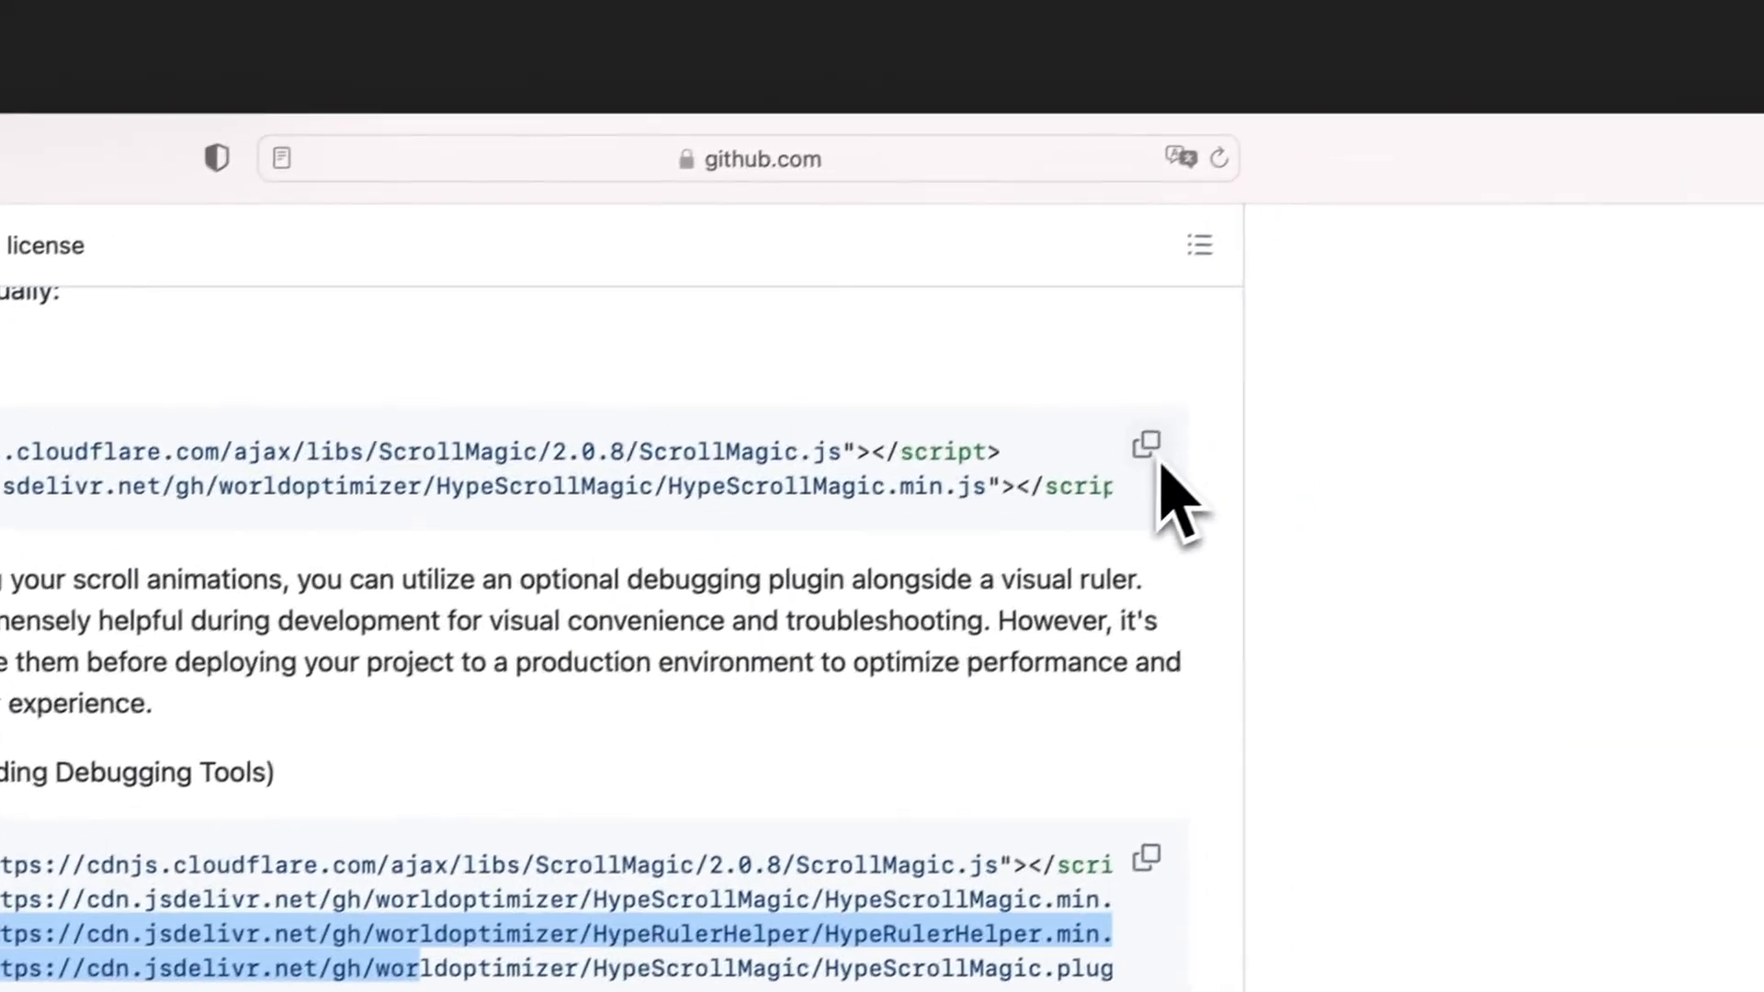
pyautogui.scroll(1, 1159, 464)
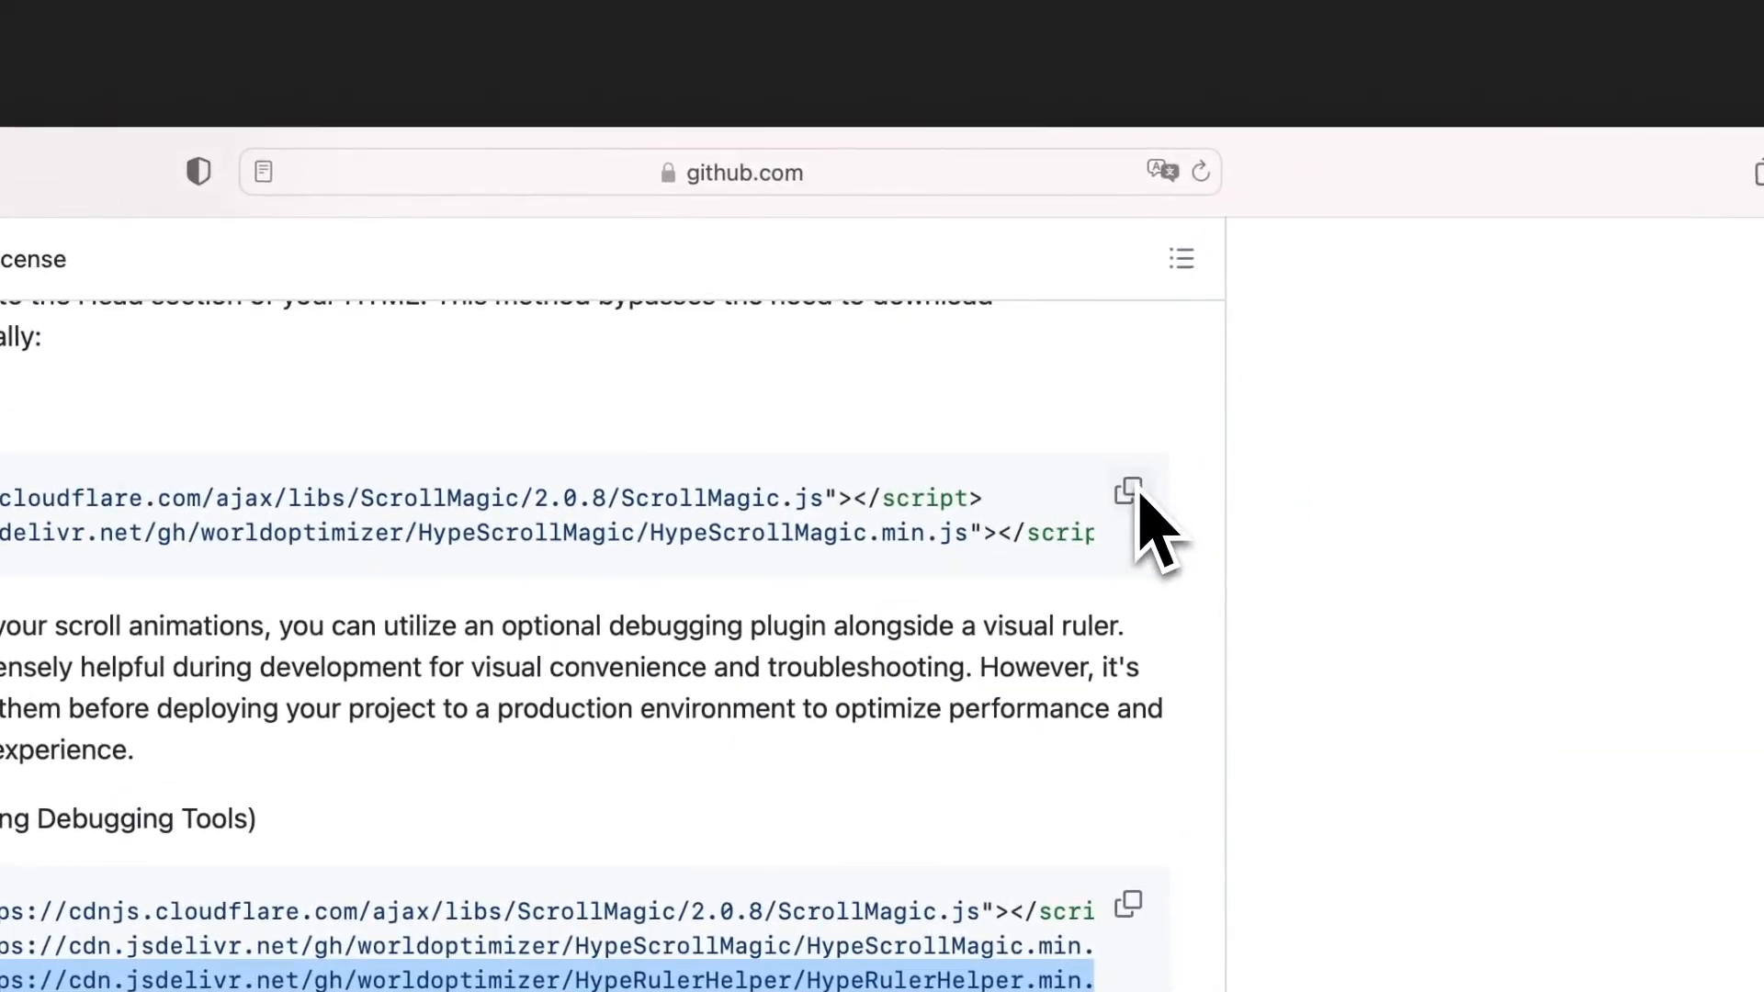
pyautogui.moveTo(621, 498); pyautogui.dragTo(813, 498)
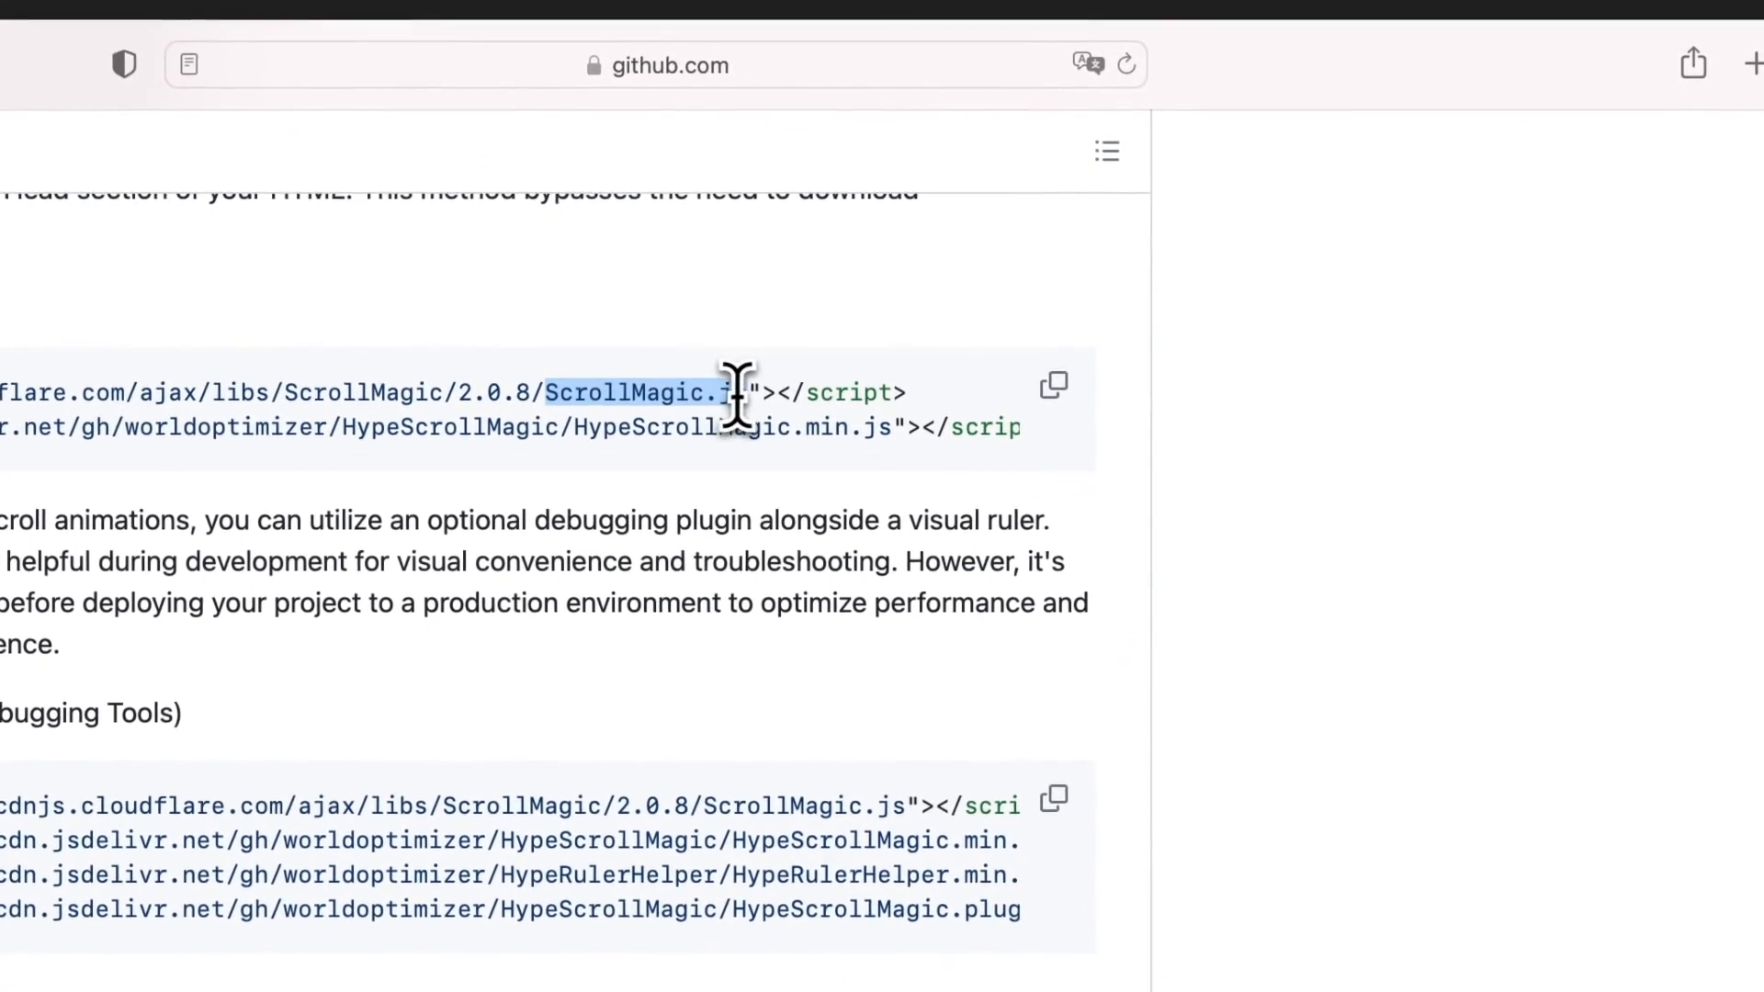
pyautogui.moveTo(577, 424); pyautogui.dragTo(889, 437)
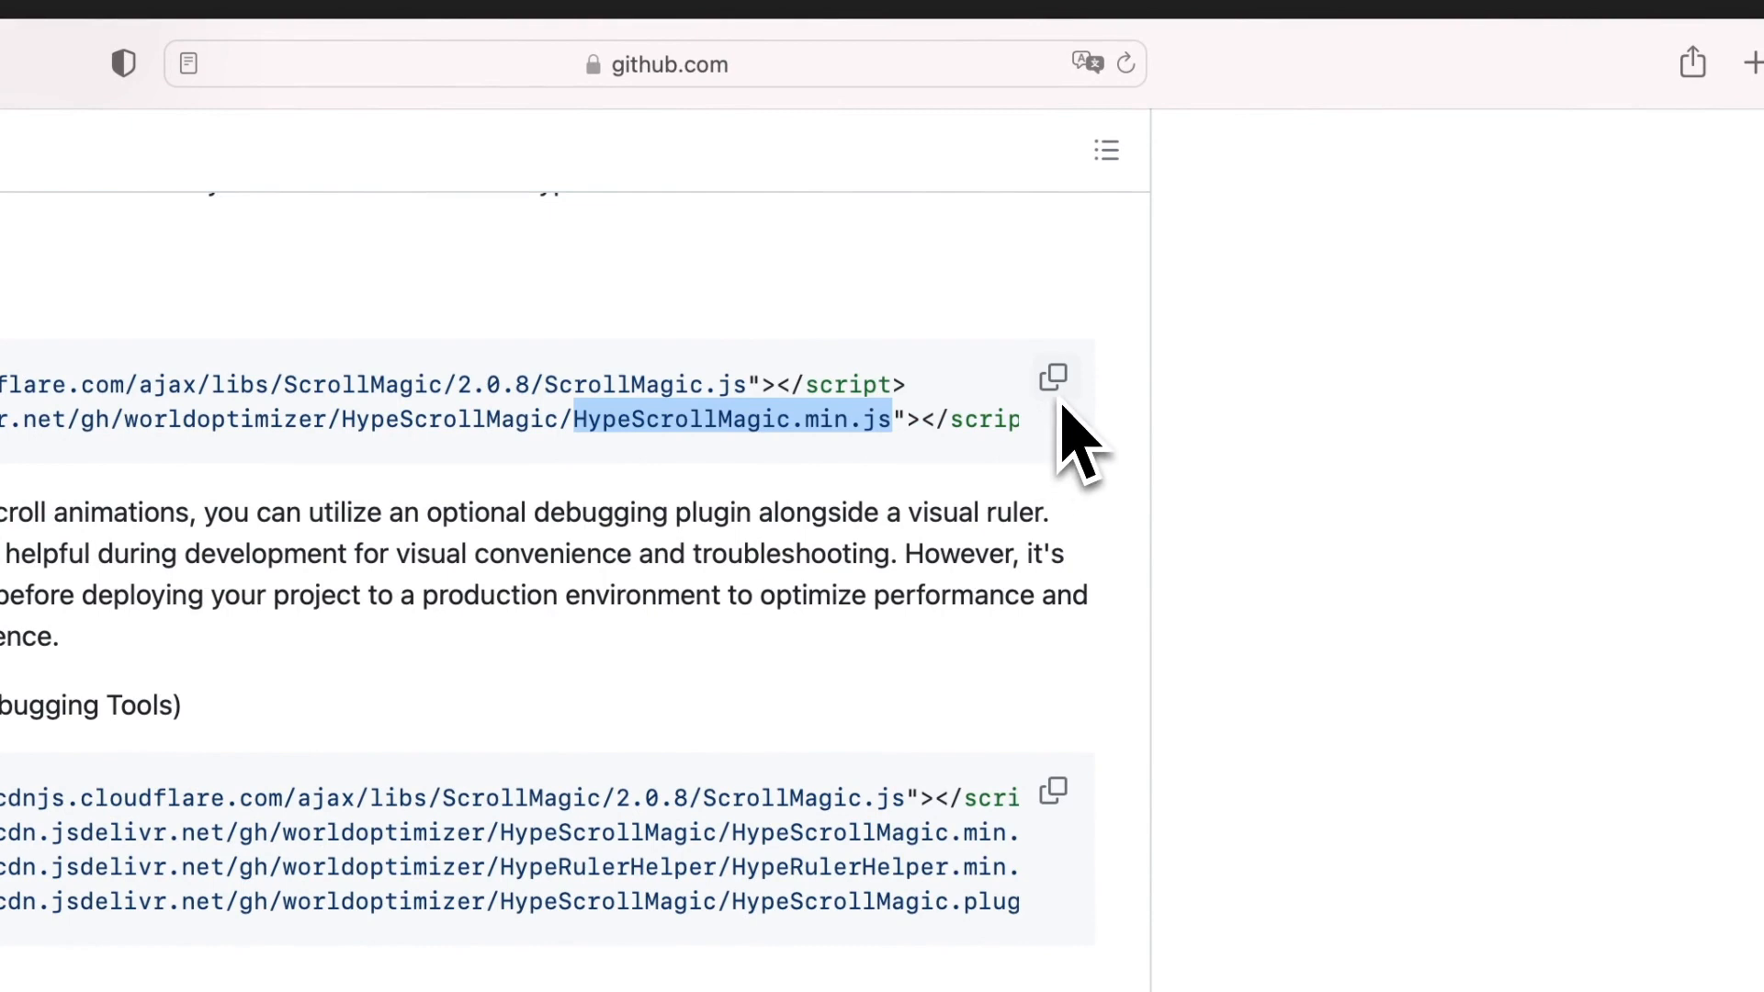
pyautogui.scroll(1, 1013, 610)
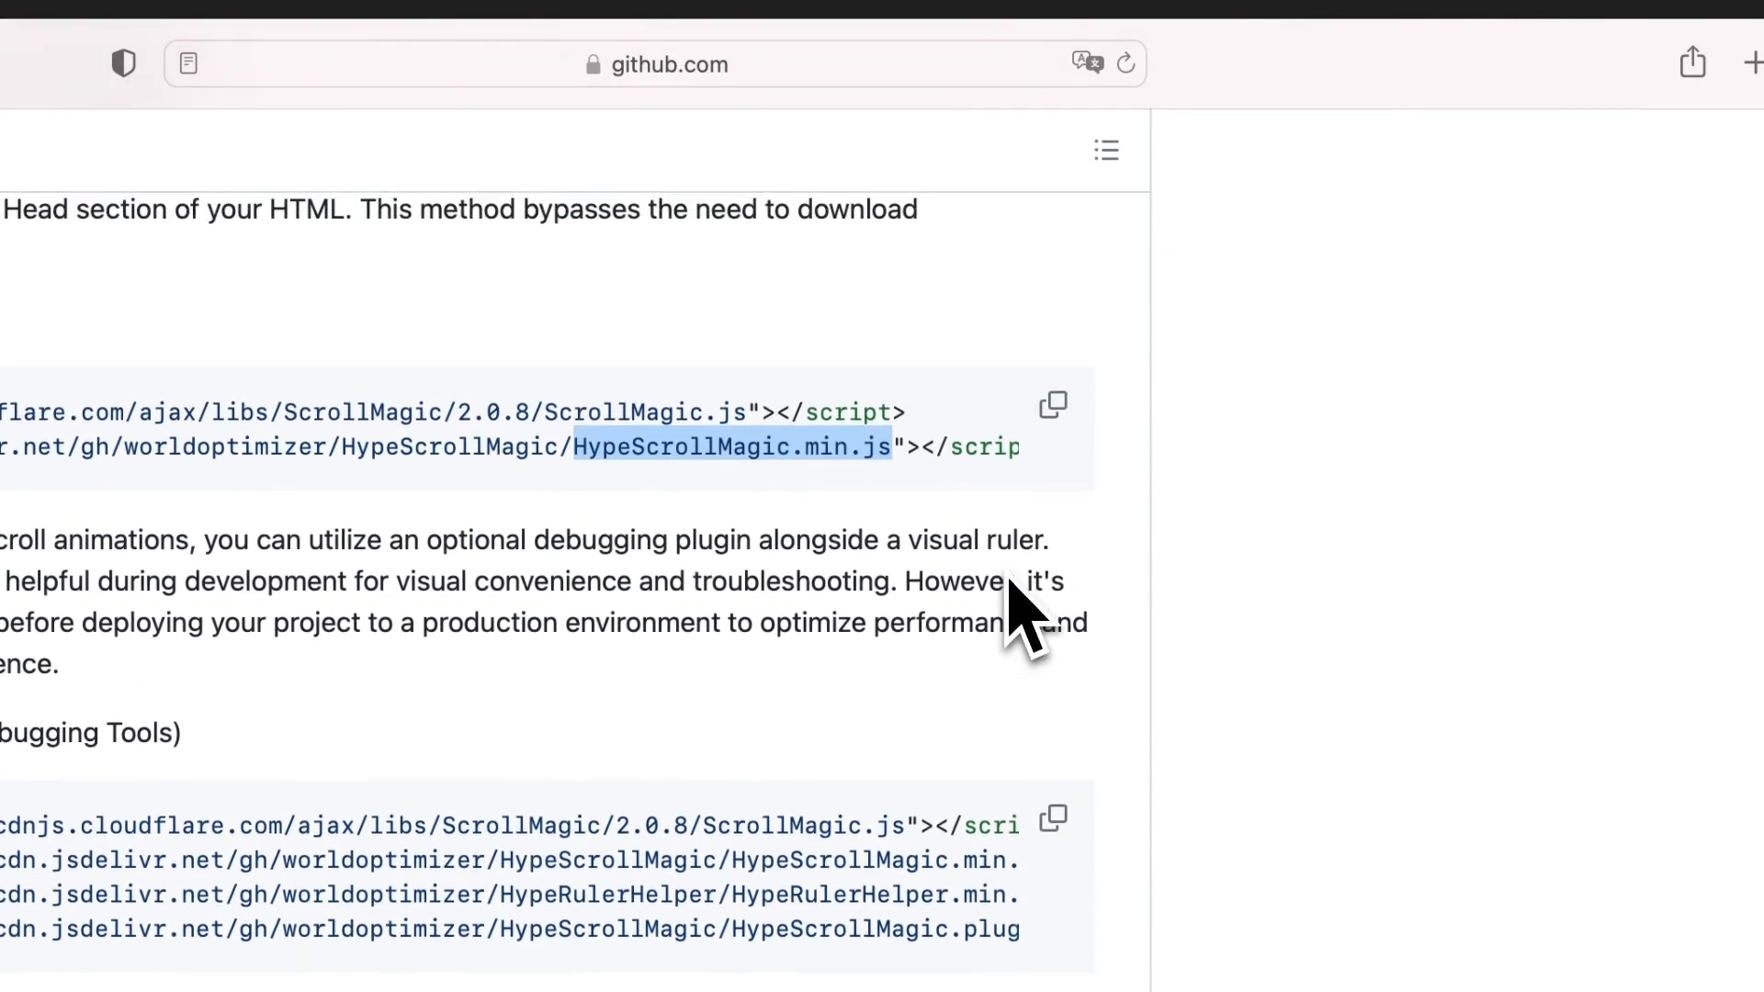
pyautogui.click(1049, 407)
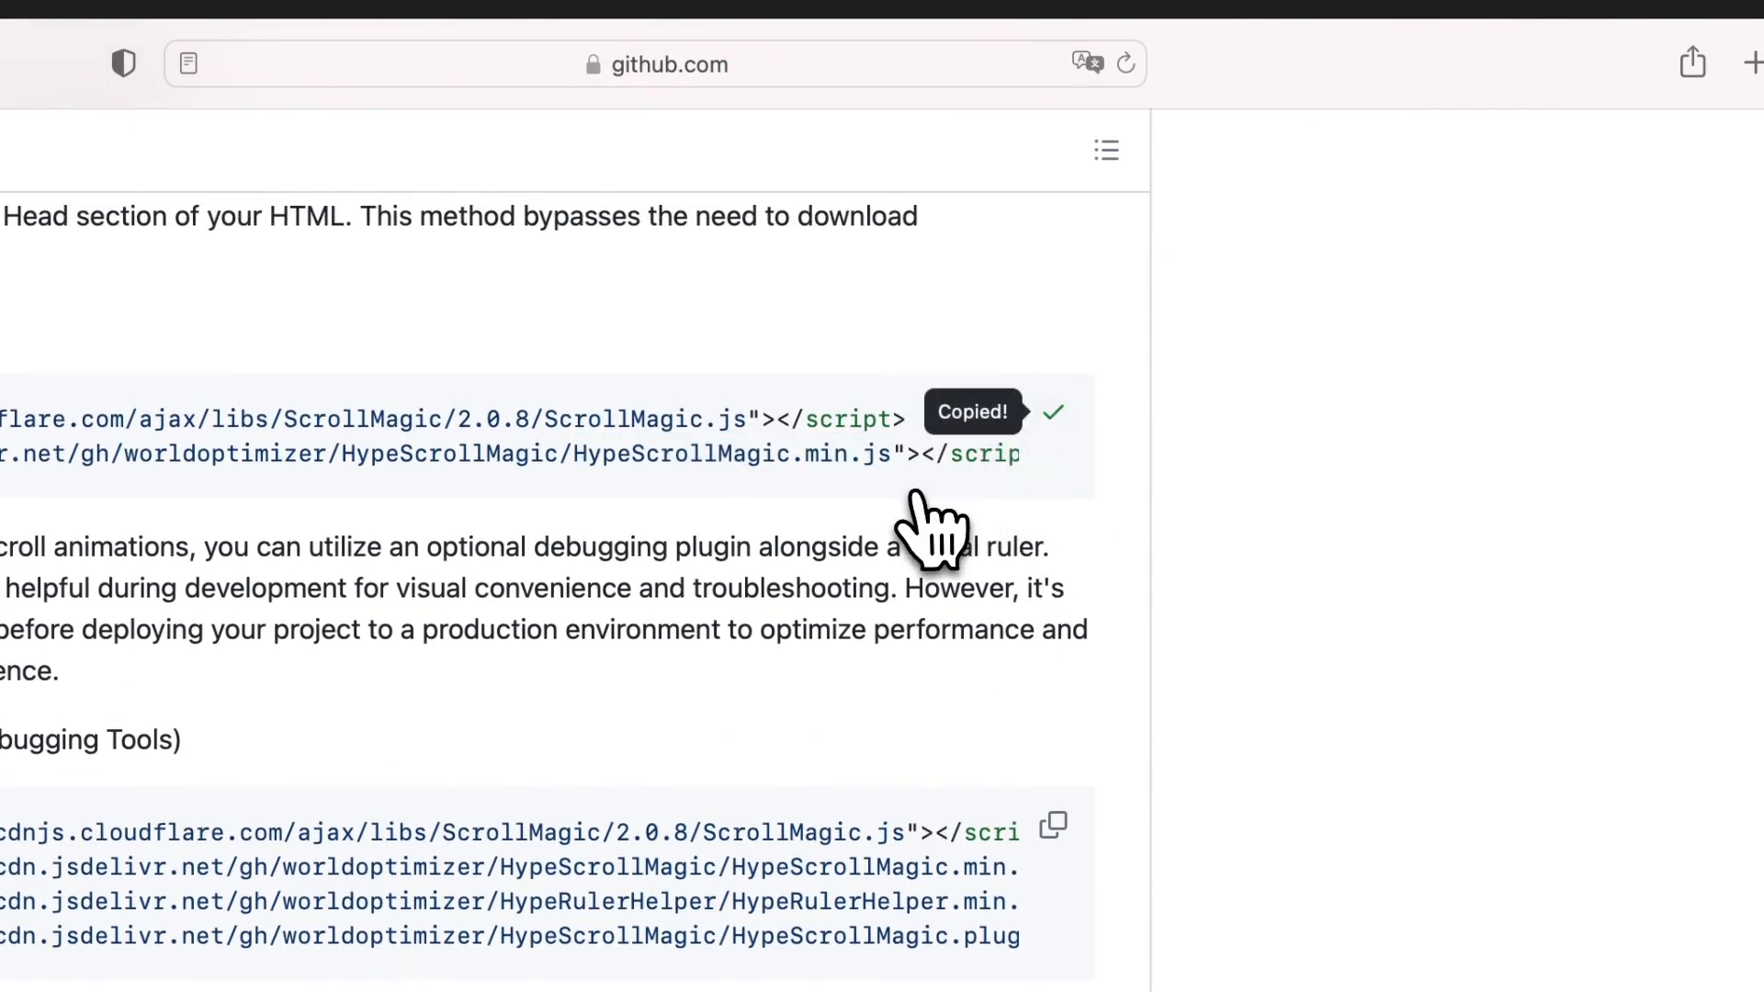
# Switch to Tumult Hype and open the untitled document's Head HTML for editing at the blank line below the viewport meta tag
pyautogui.press('super+Tab')
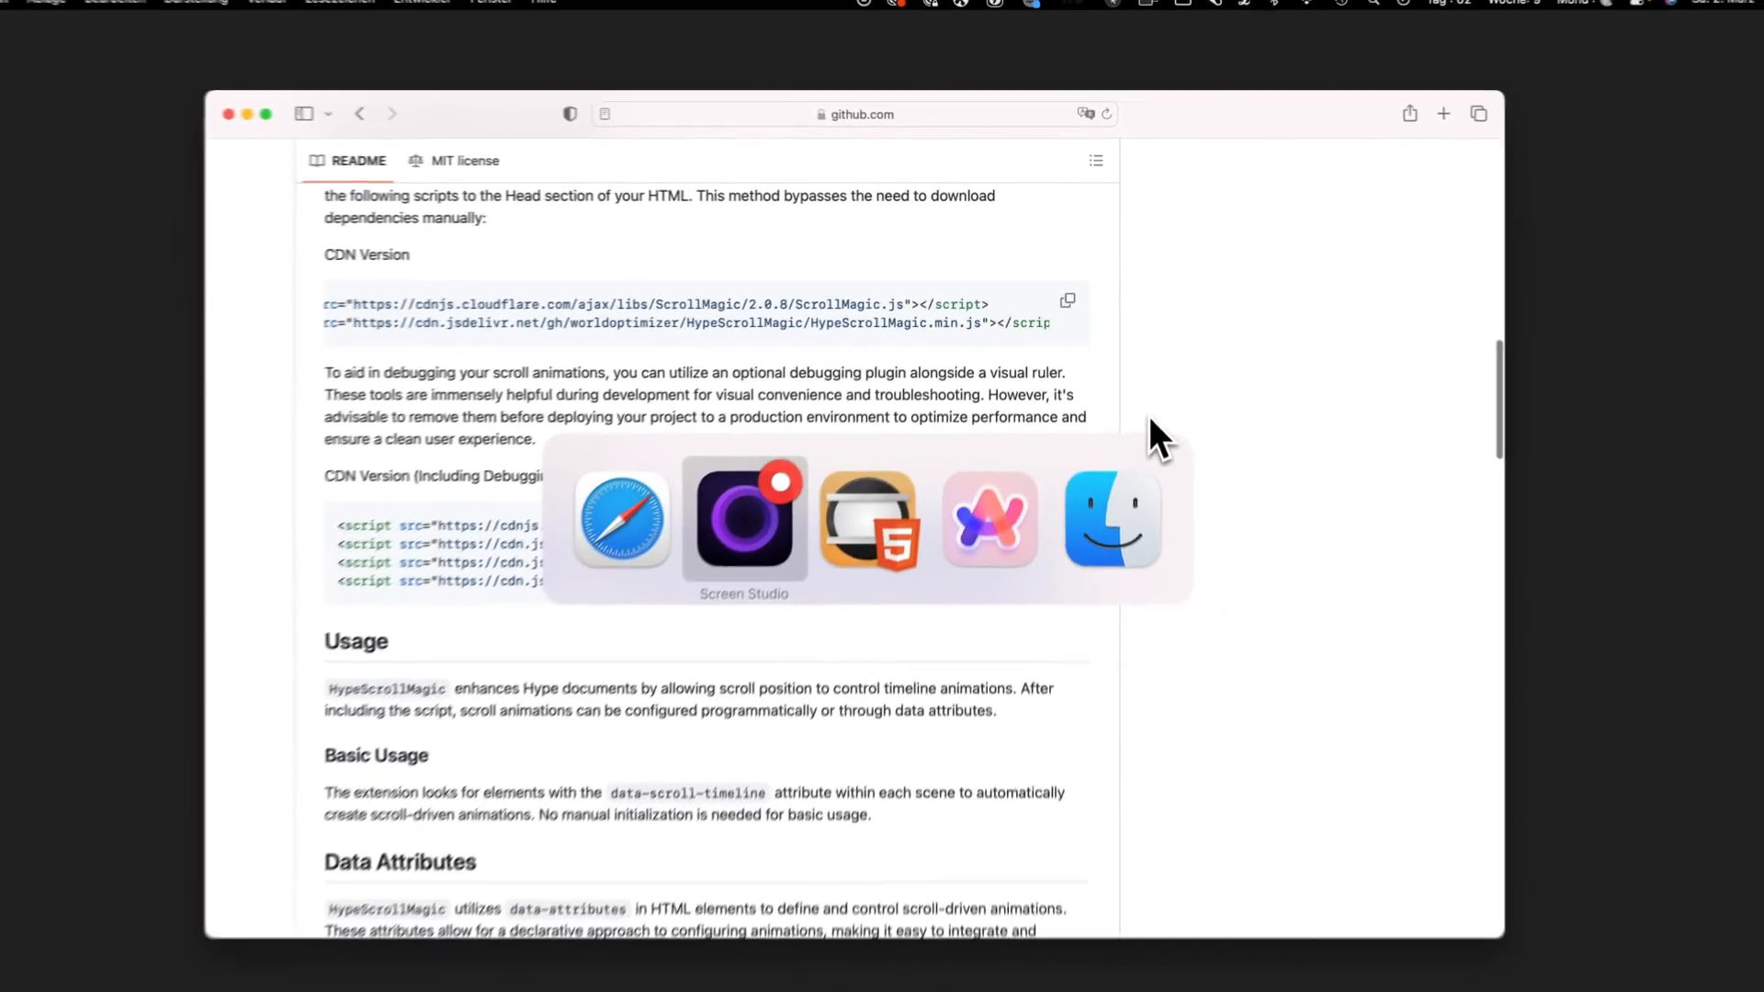
pyautogui.press('super+Tab')
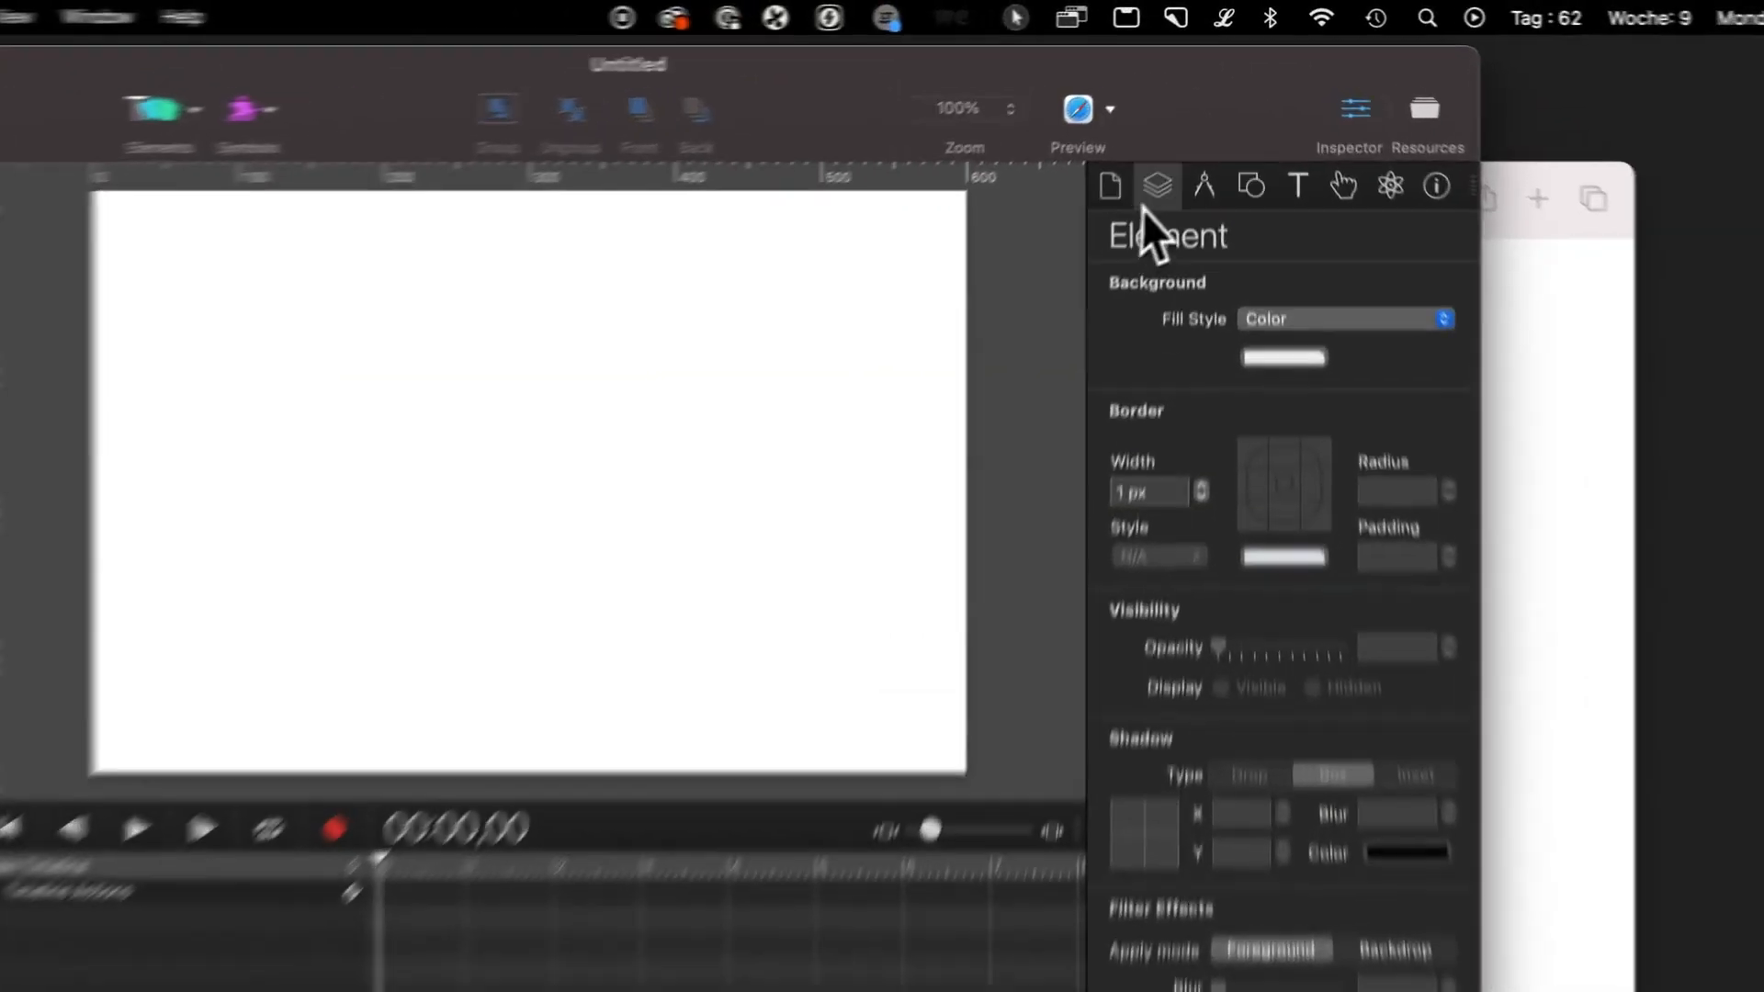
pyautogui.click(1193, 111)
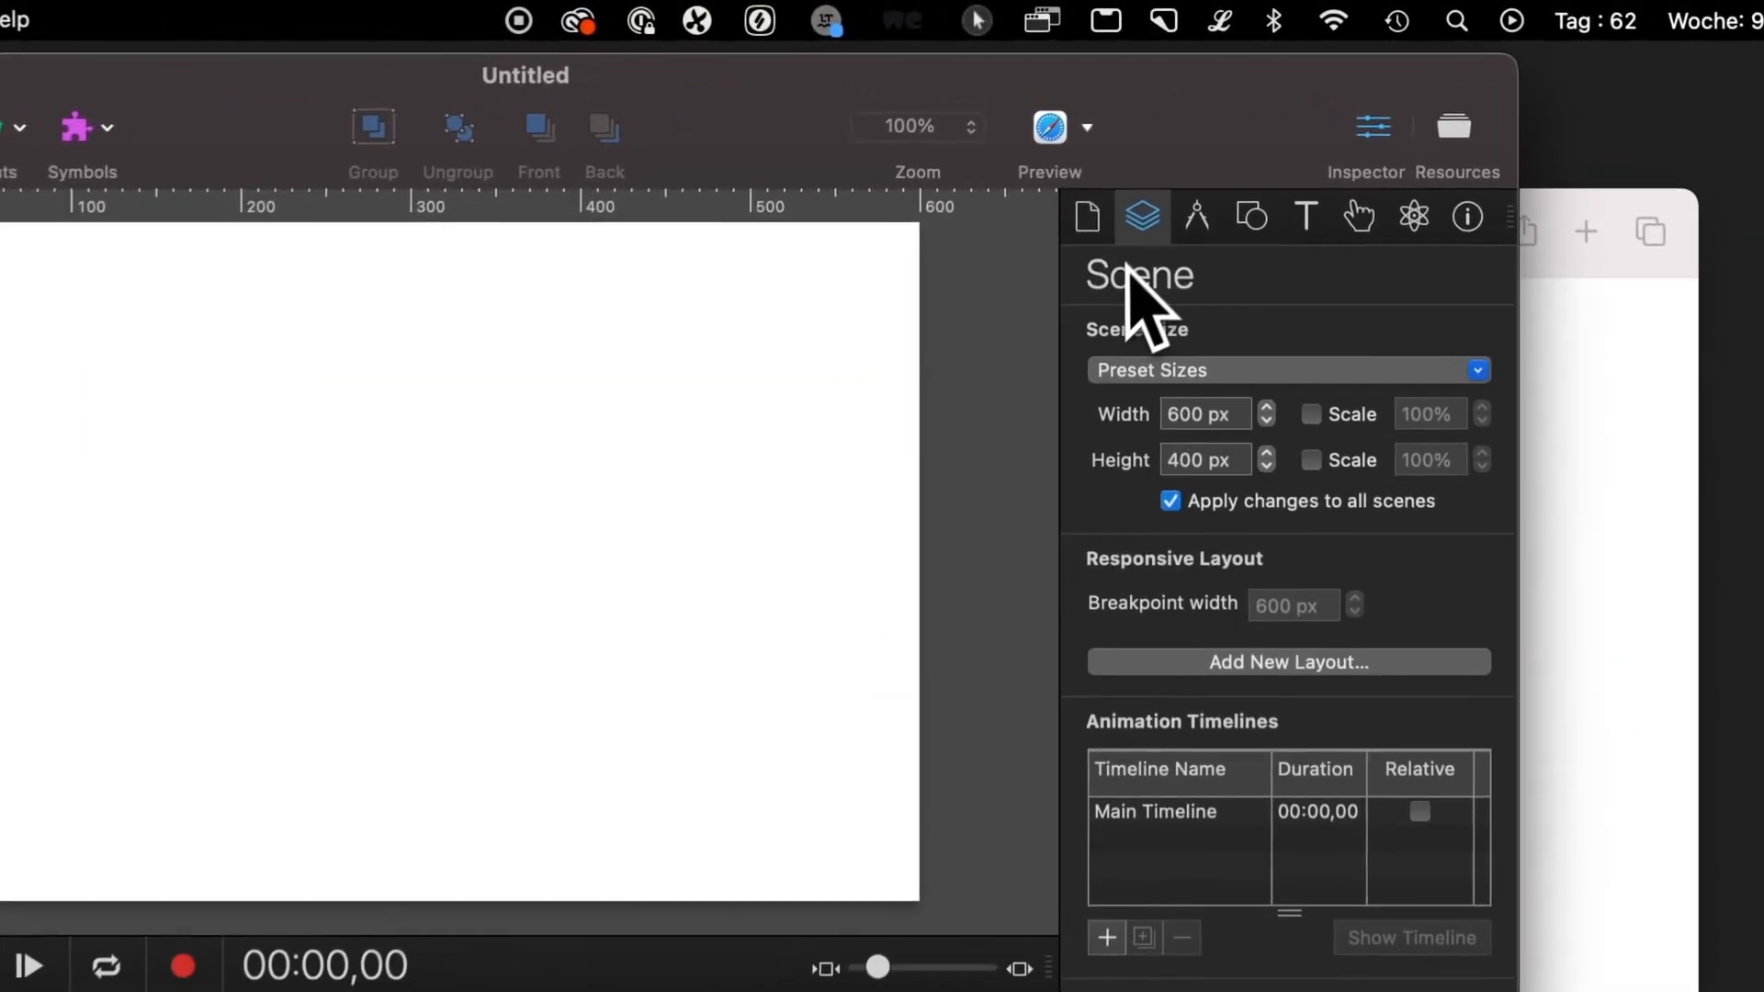
pyautogui.click(1085, 220)
pyautogui.click(1176, 596)
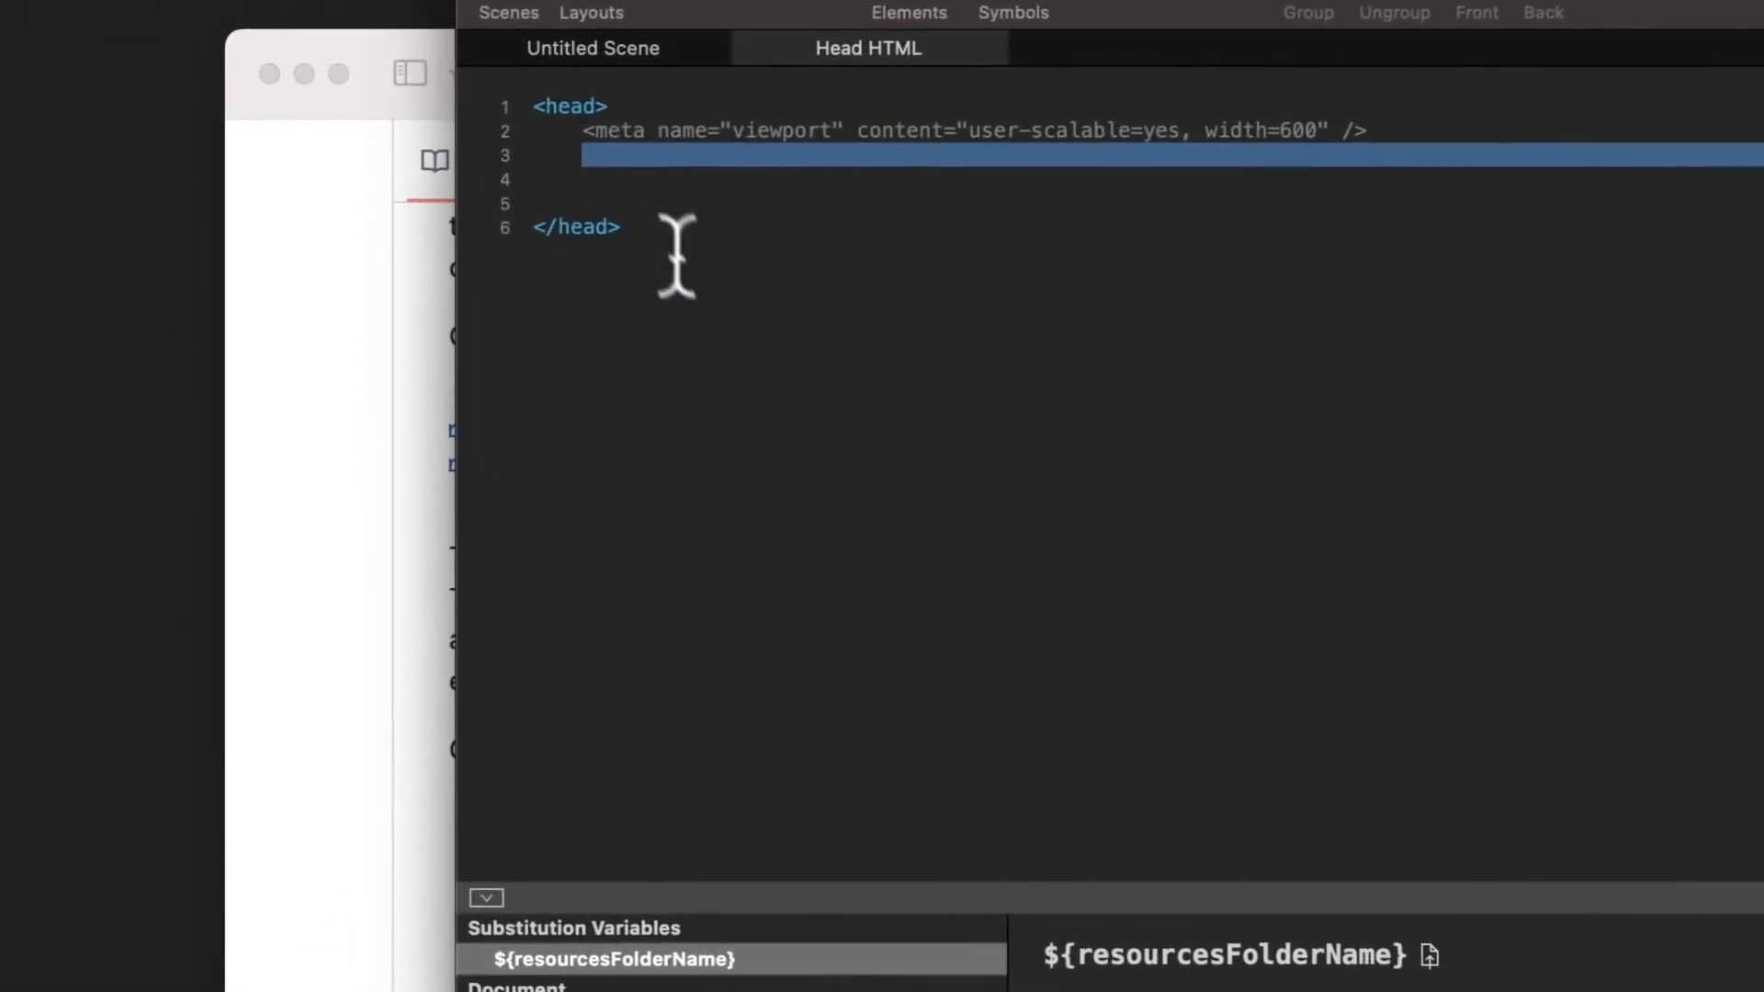
pyautogui.click(610, 154)
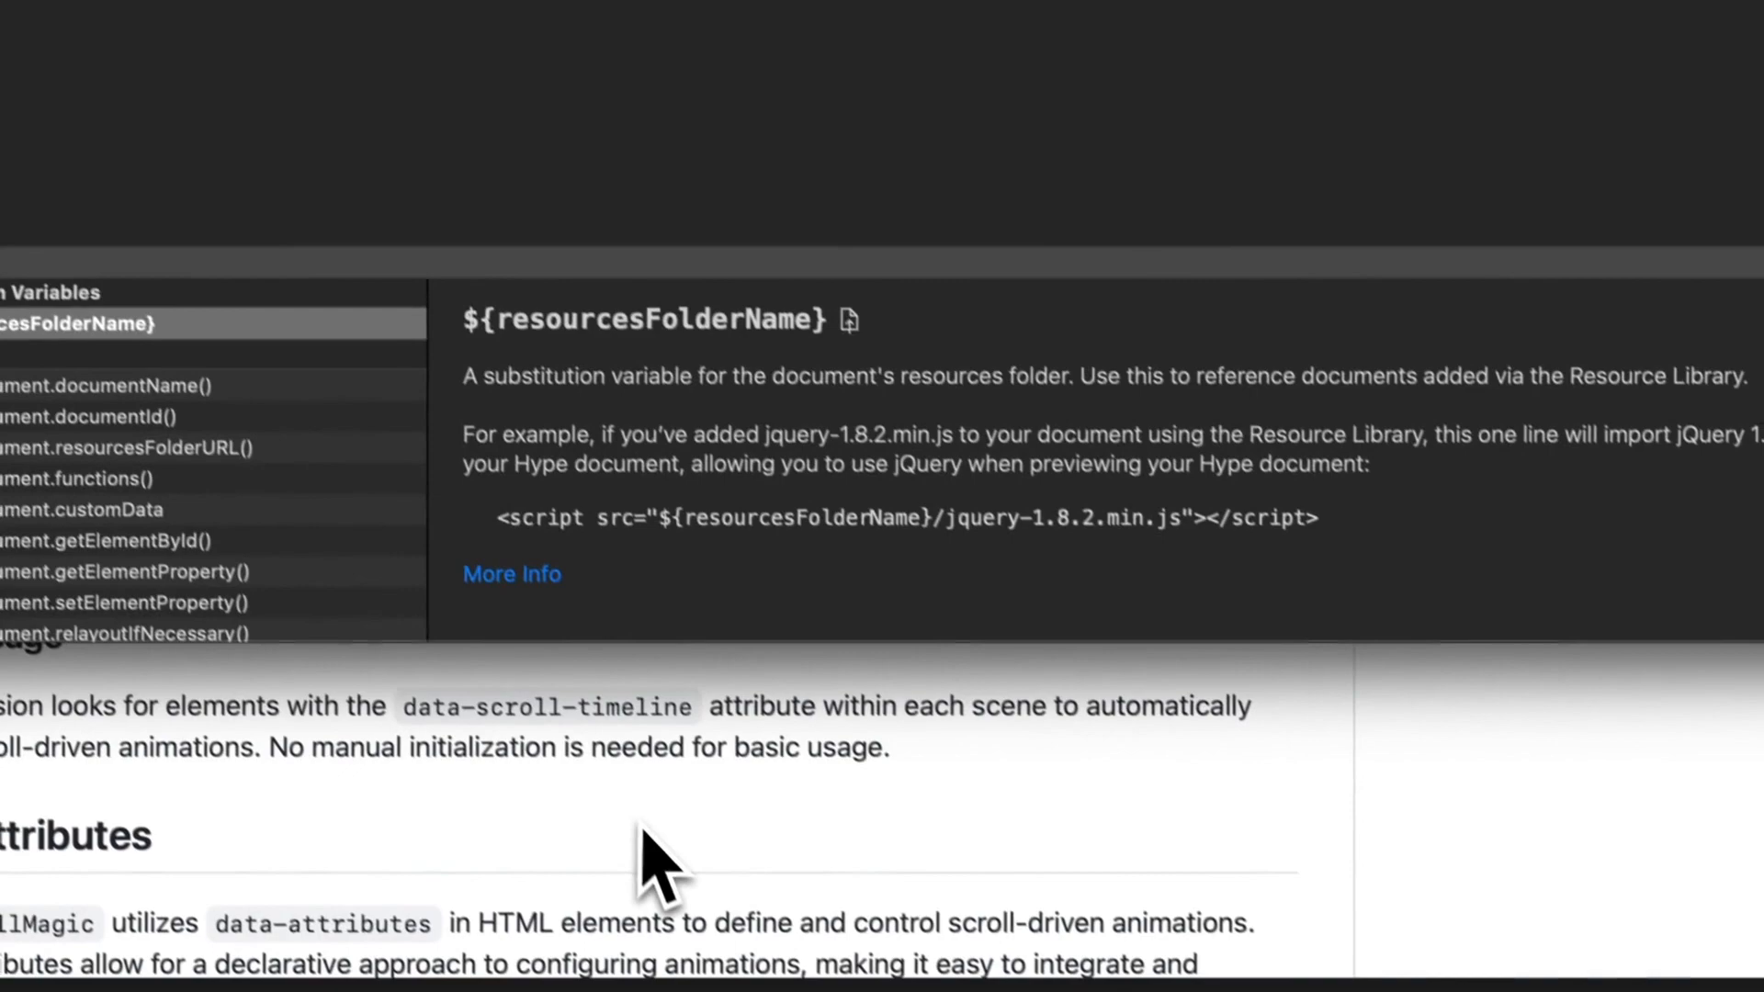
# Copy the CDN Version (Including Debugging Tools) scripts from the GitHub README and paste them into Hype's Head HTML below the meta tag
pyautogui.click(634, 758)
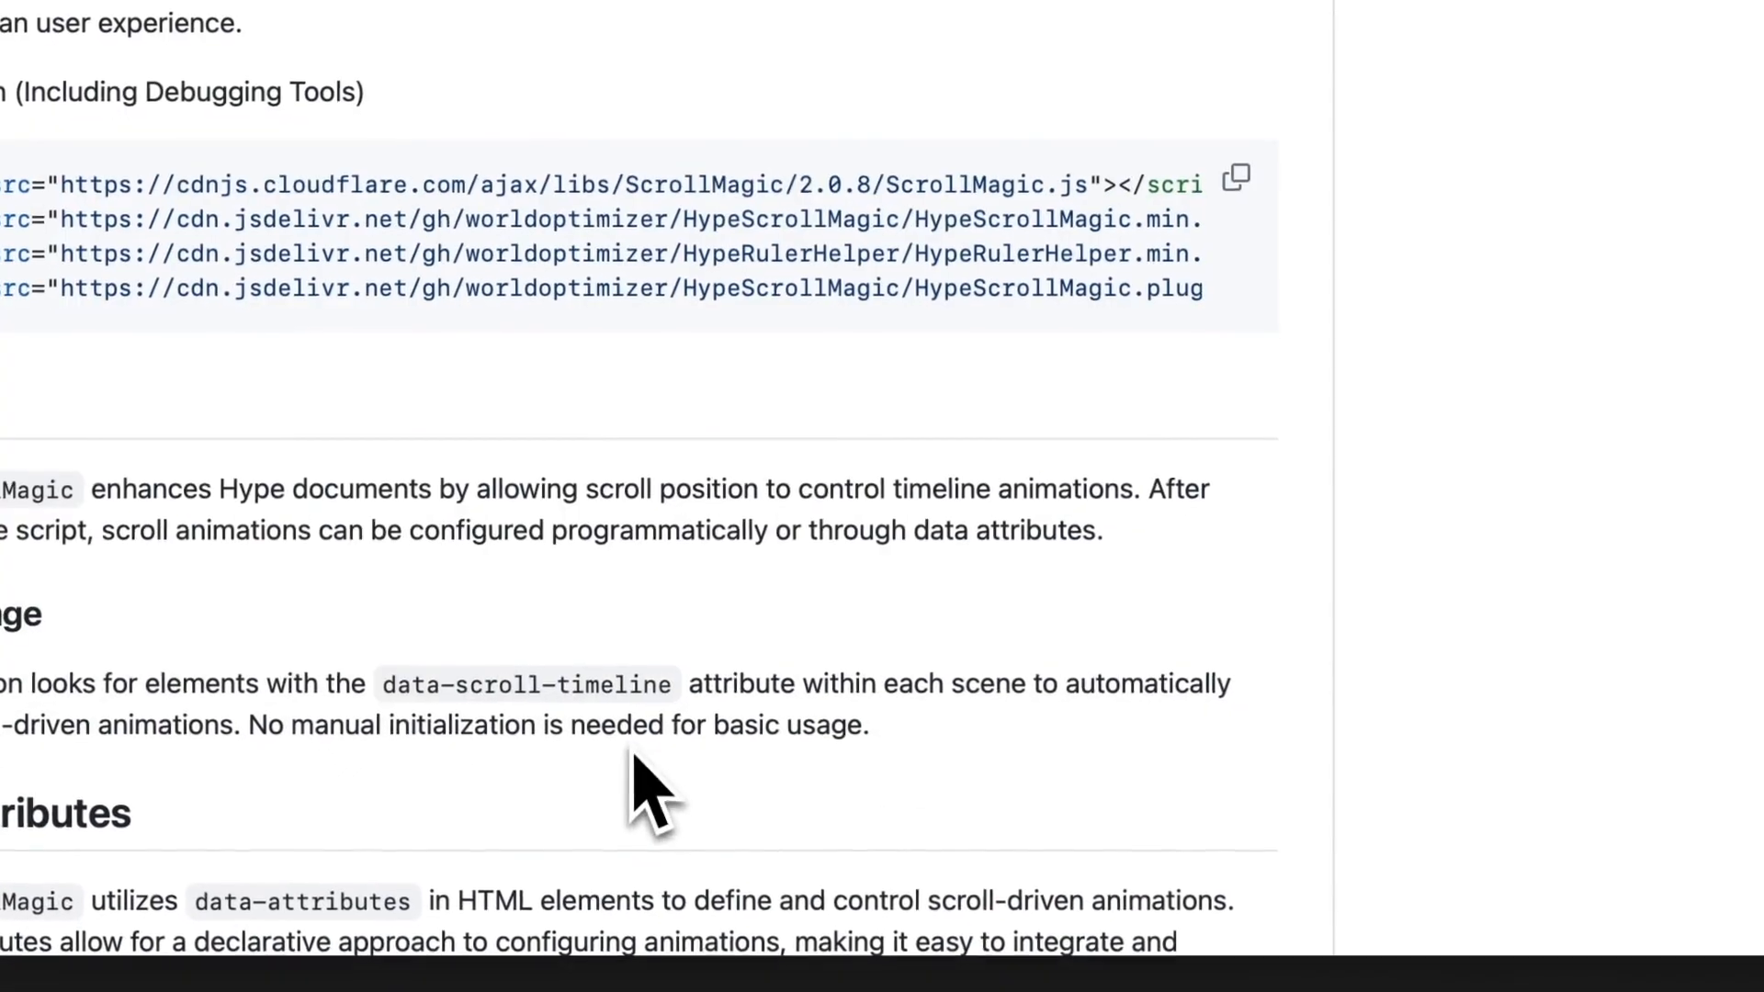
pyautogui.click(1235, 176)
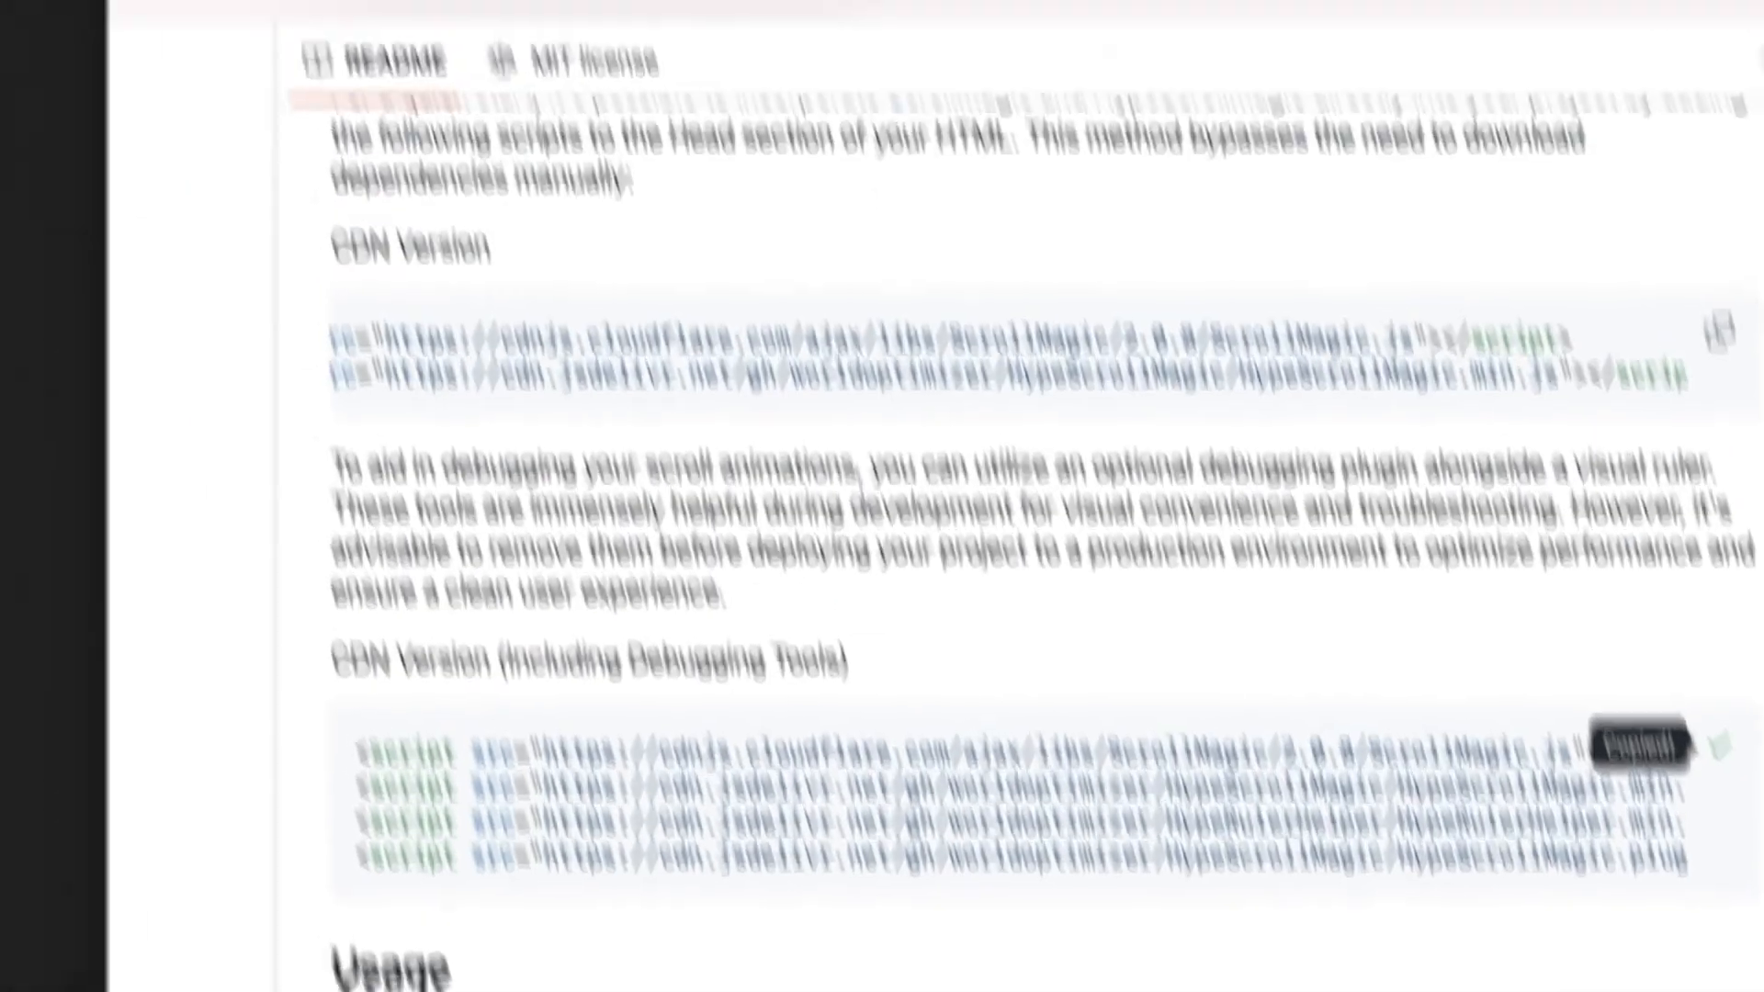
pyautogui.click(997, 143)
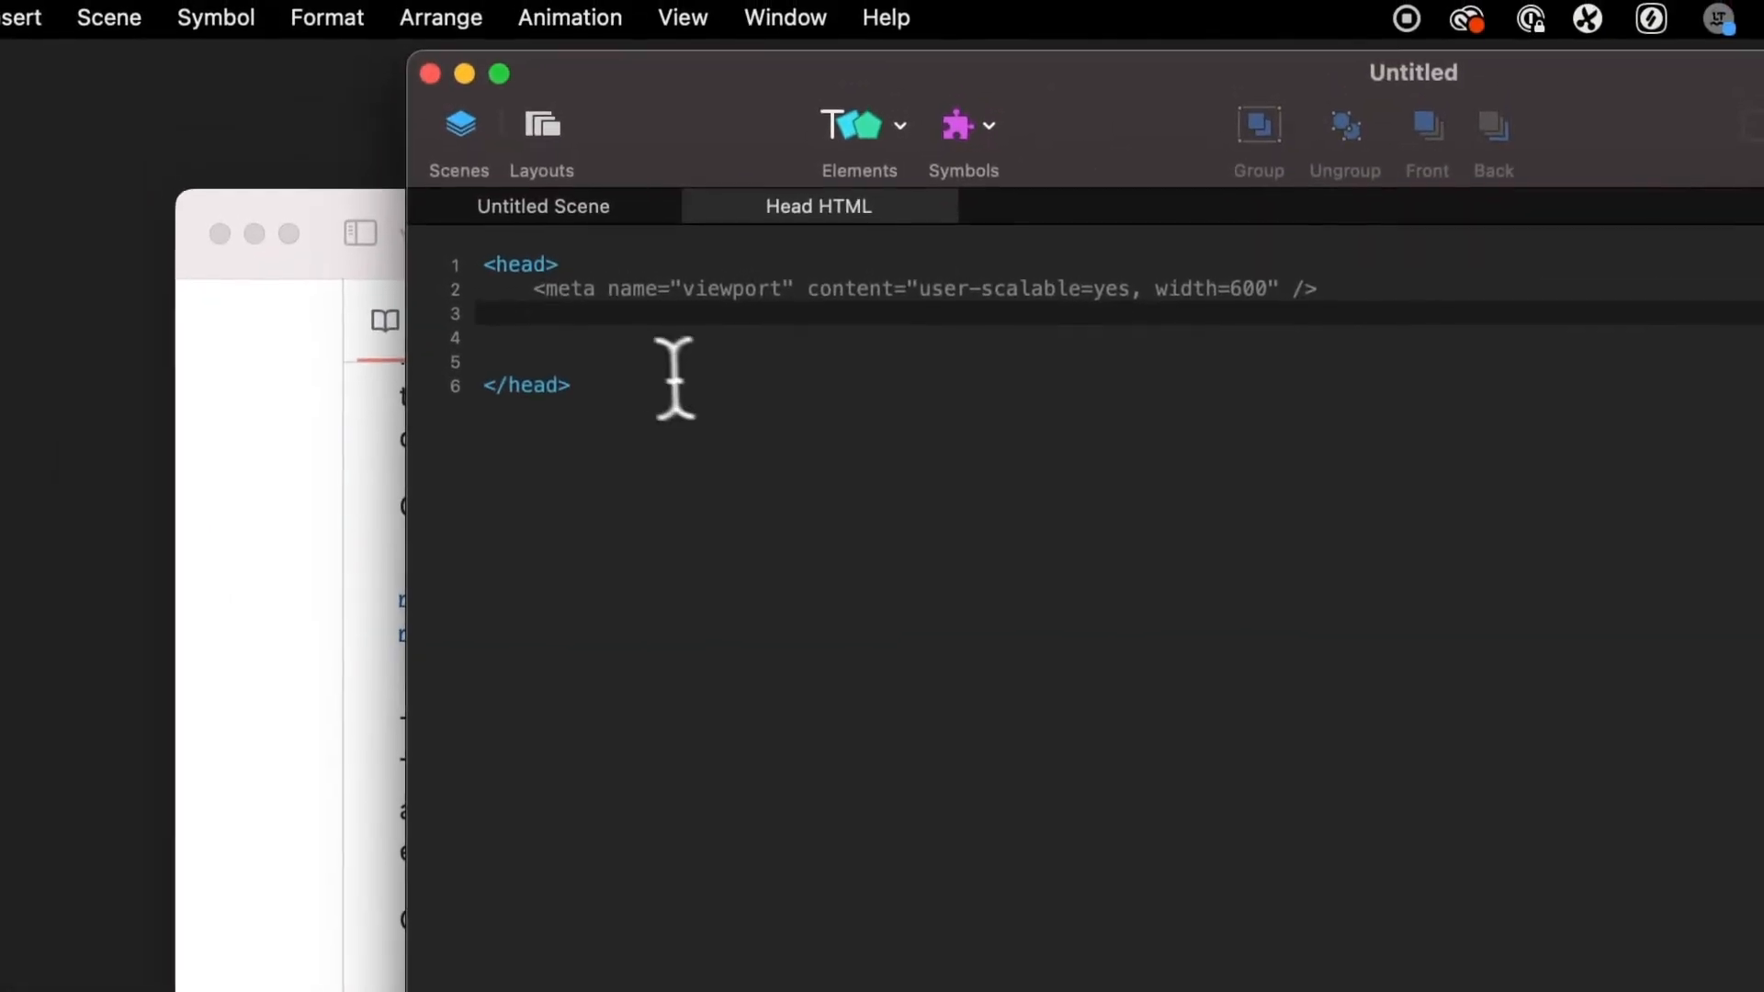
pyautogui.click(589, 343)
pyautogui.press('super+v')
pyautogui.moveTo(653, 432); pyautogui.dragTo(483, 365)
pyautogui.click(630, 433)
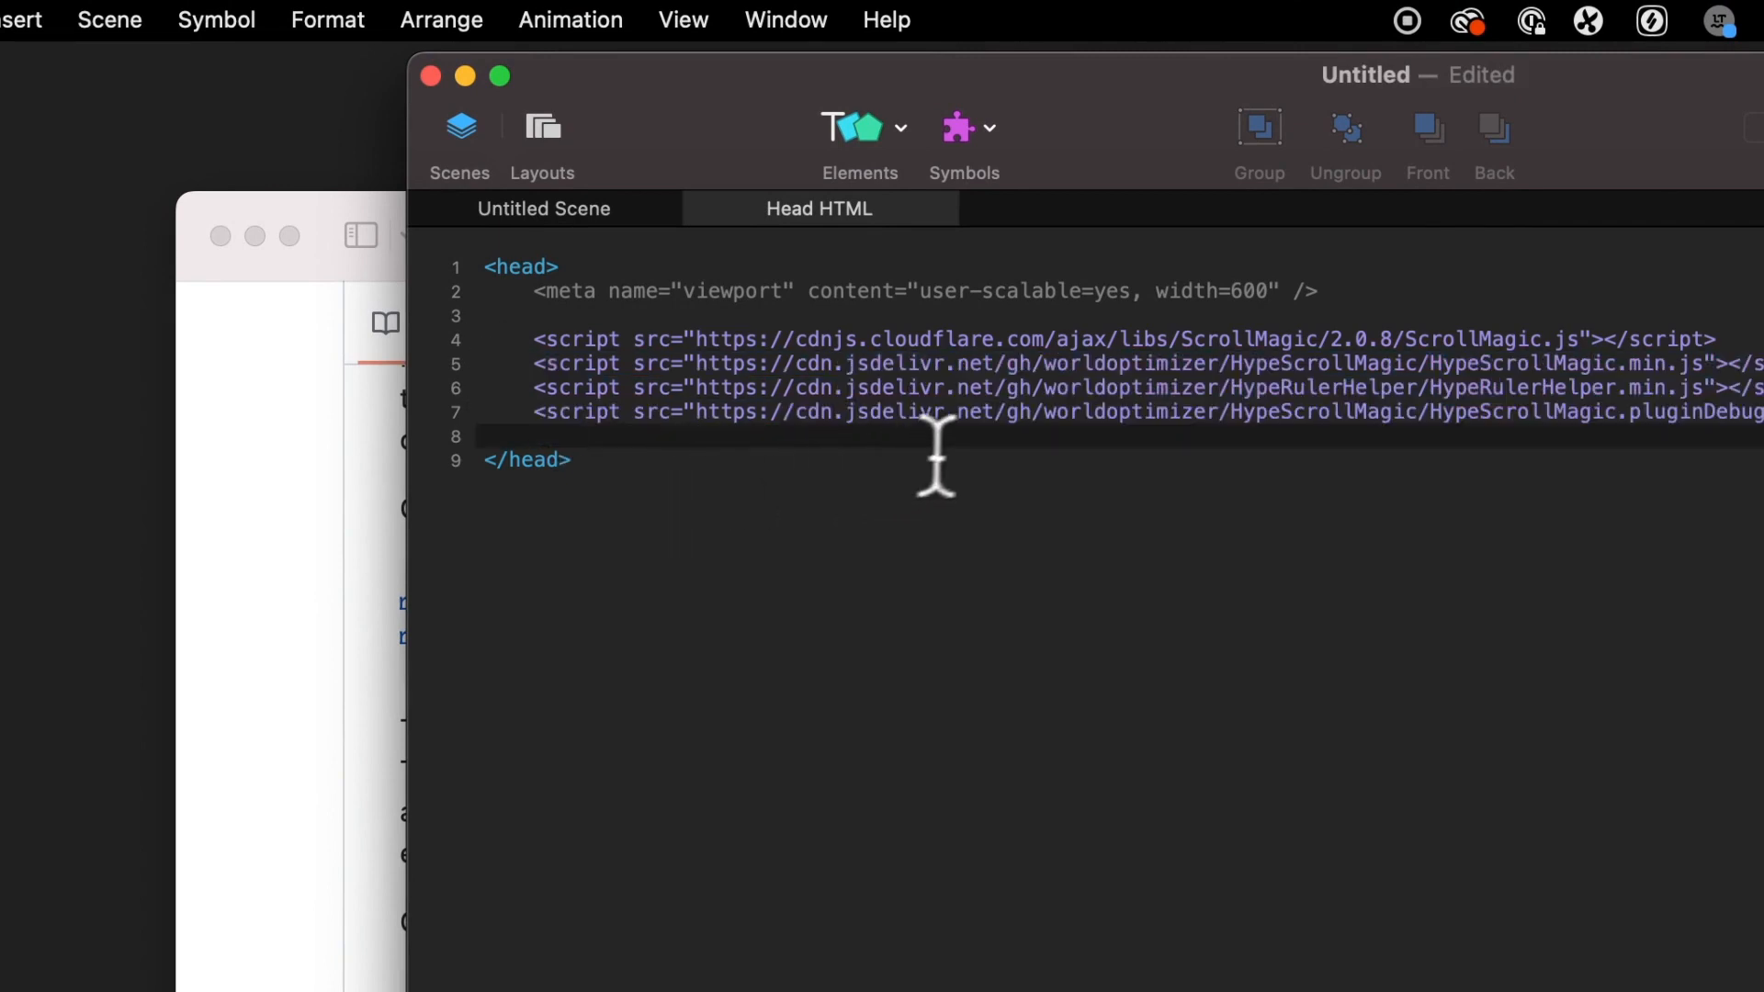
# Return to the untitled scene and set the scene height to 2000 px
pyautogui.click(598, 210)
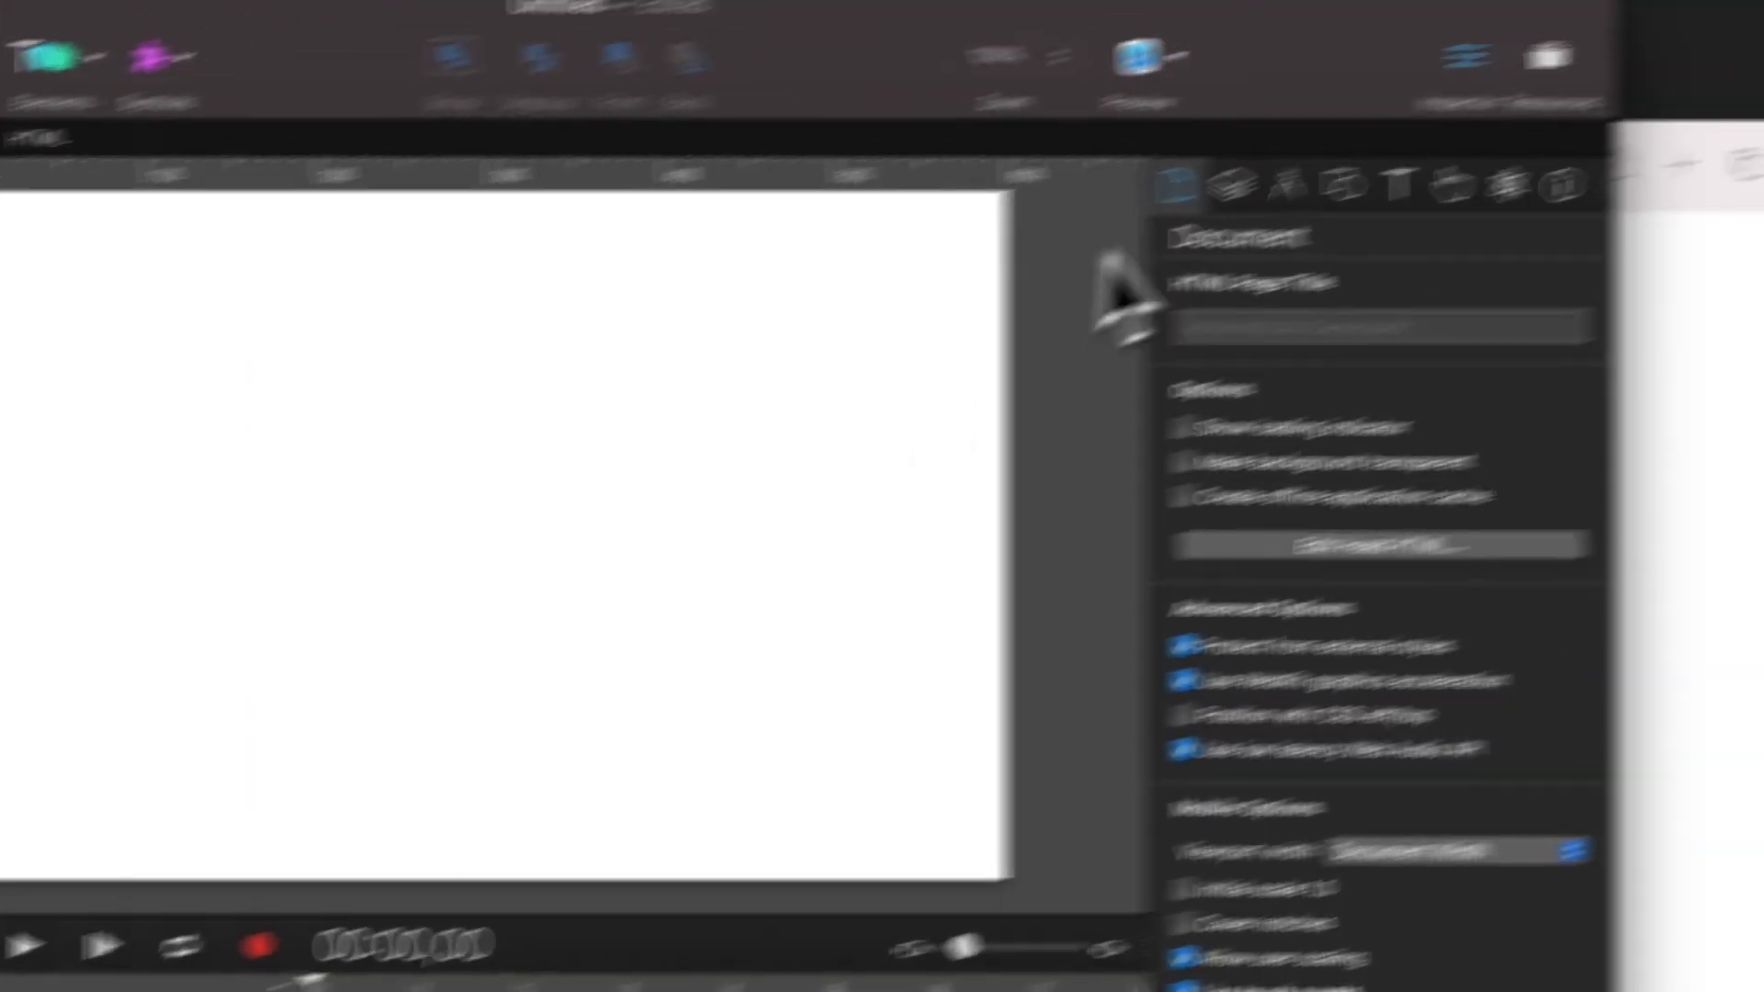
pyautogui.click(988, 253)
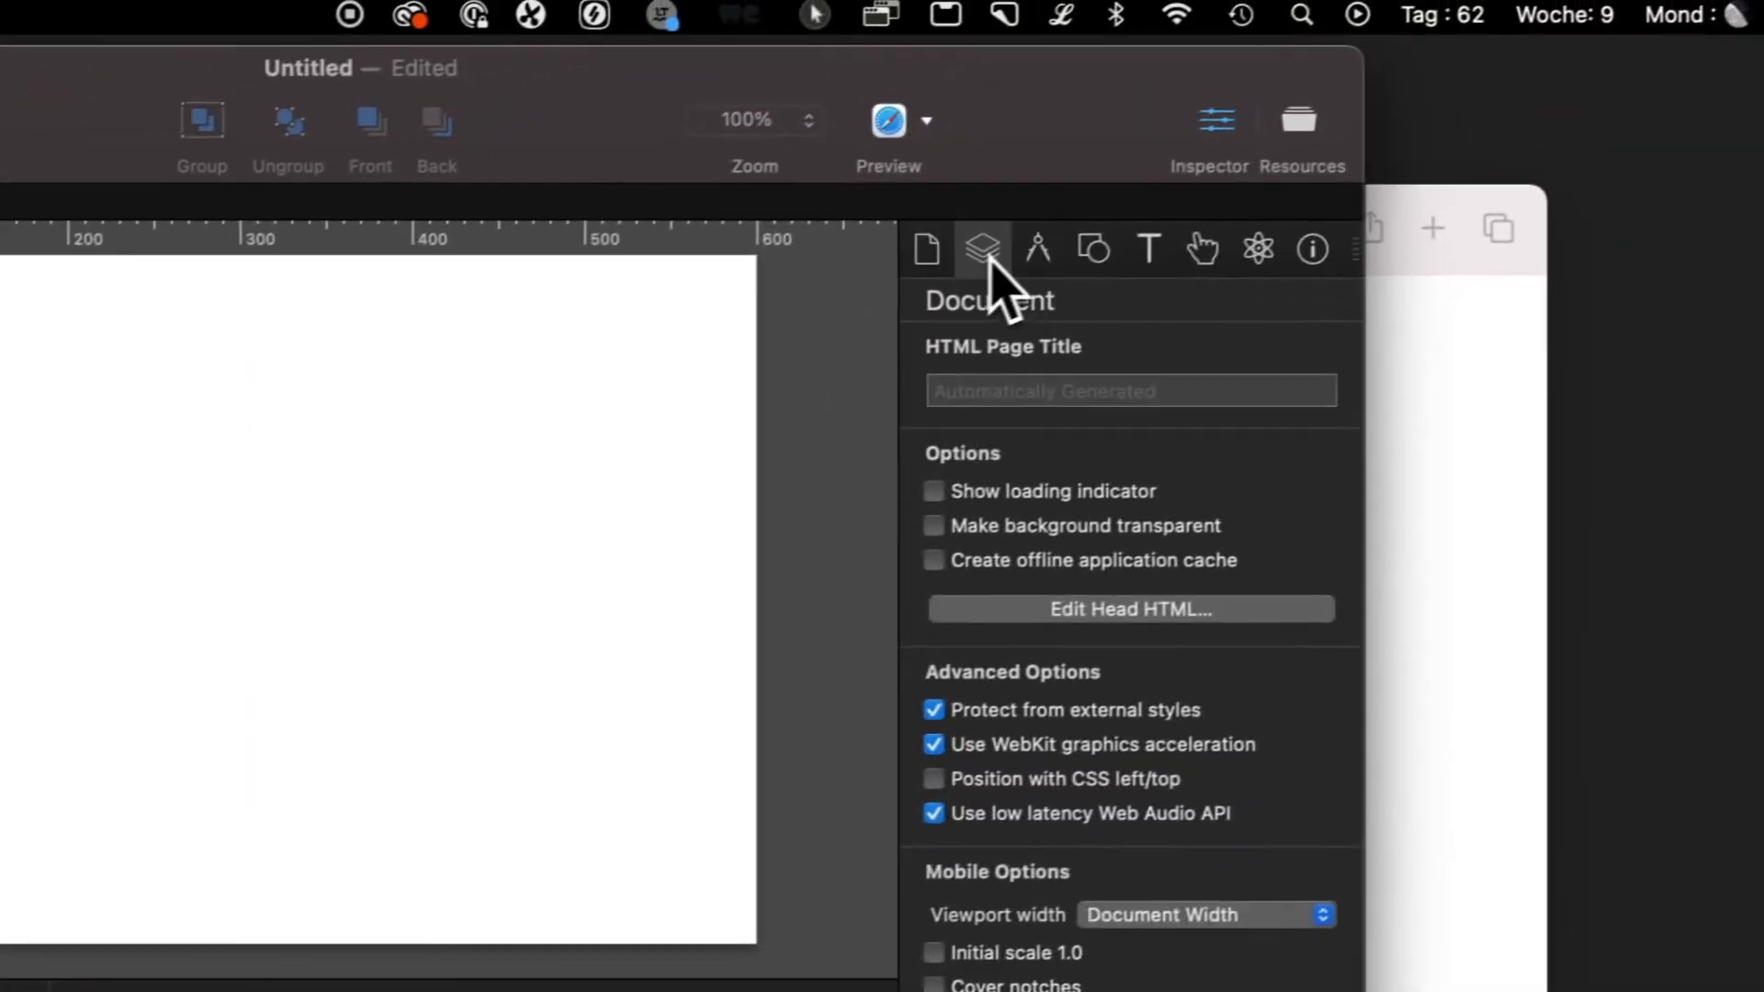
pyautogui.click(989, 486)
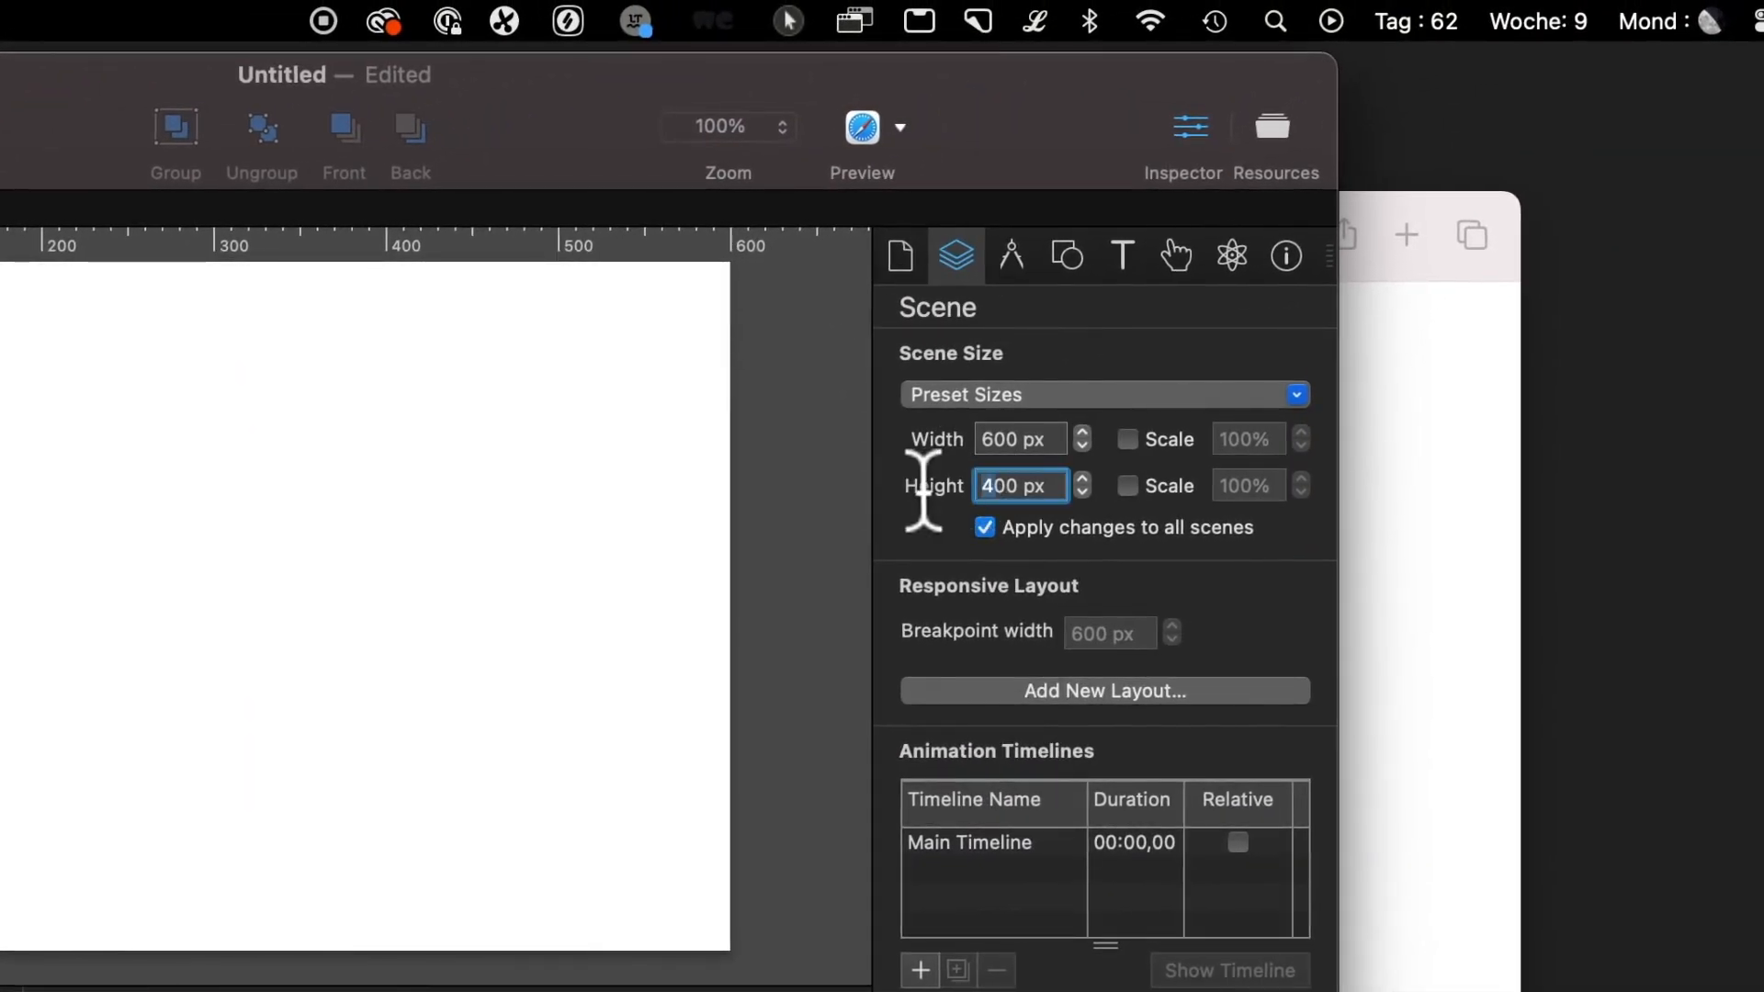
pyautogui.press('Delete')
pyautogui.write('20')
pyautogui.press('Return')
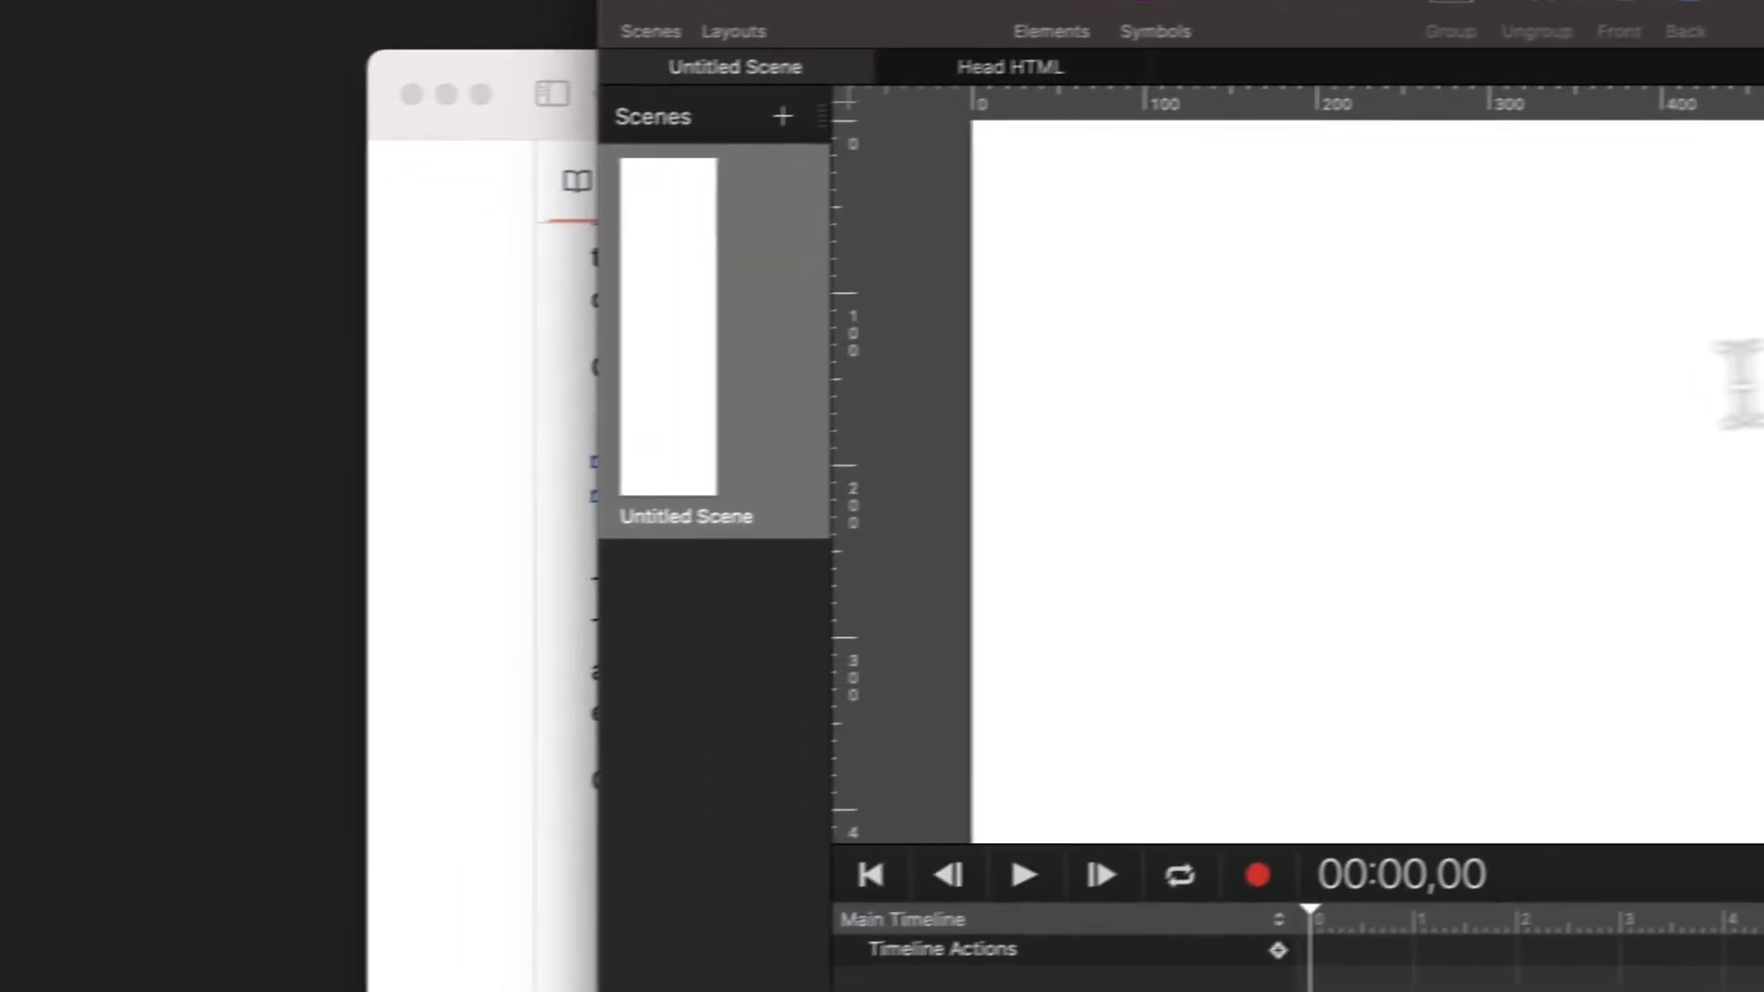
# Add a rounded rectangle about 102 px square at about 119 px from the left and 1100 px from the top of the scene
pyautogui.scroll(20, 1690, 386)
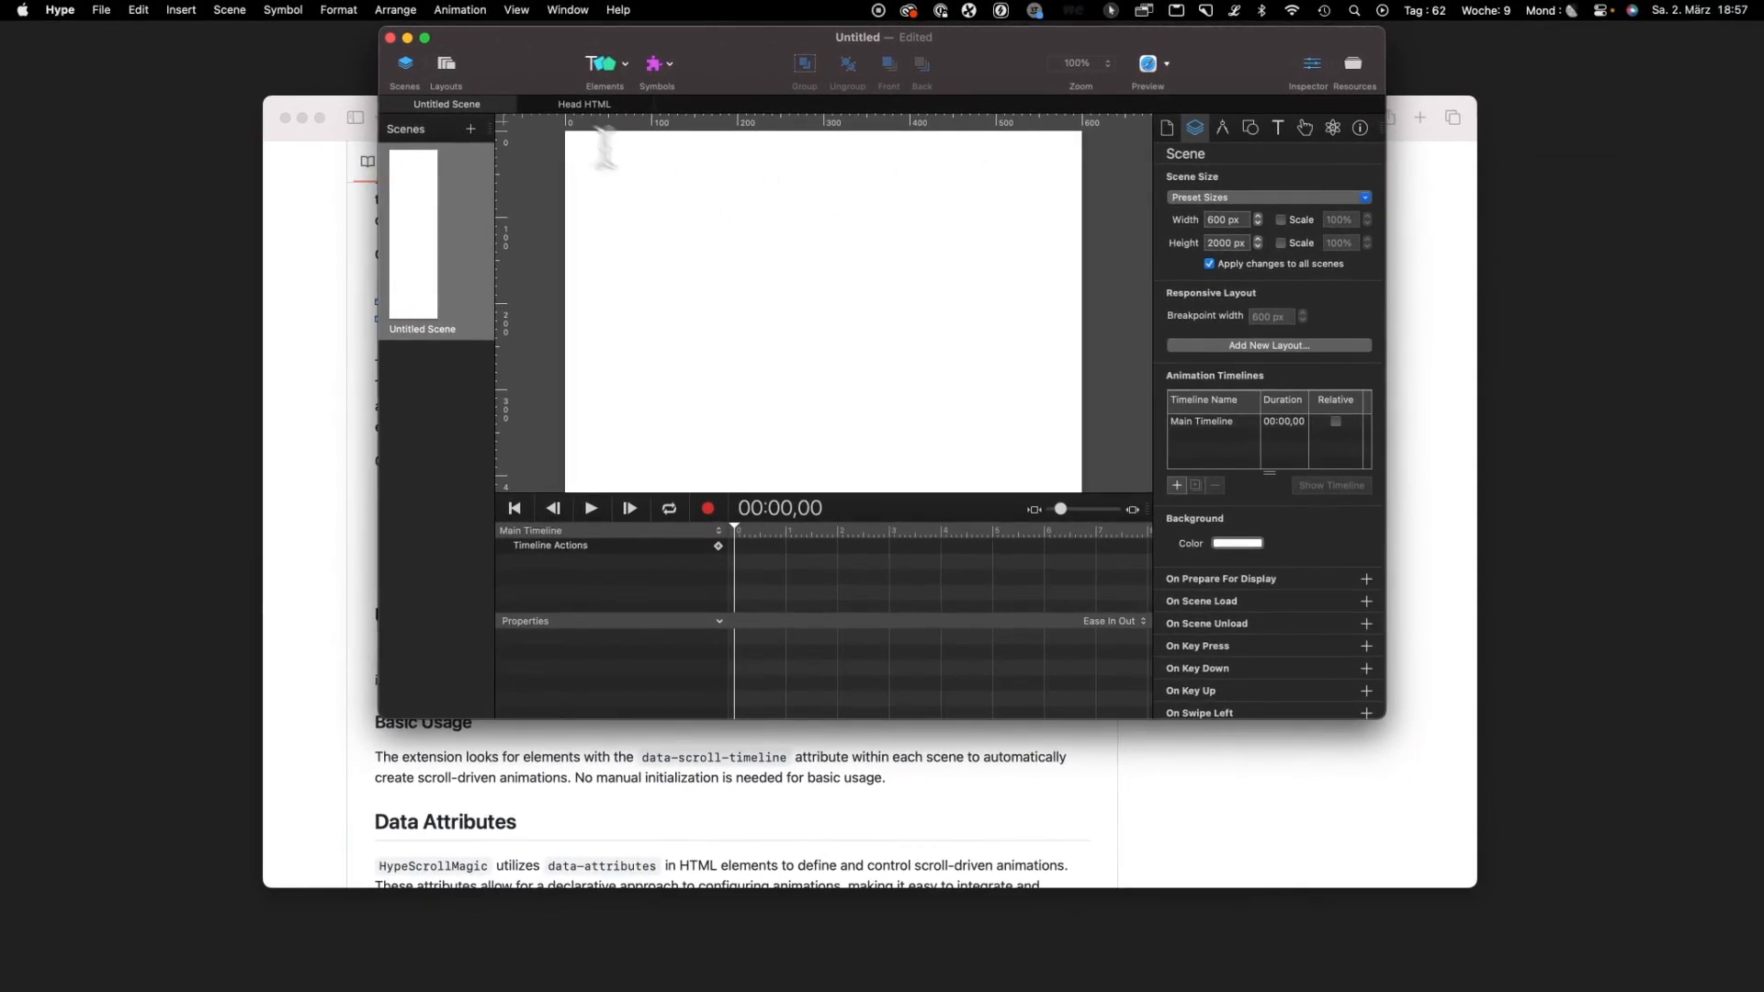
pyautogui.scroll(-5, 810, 253)
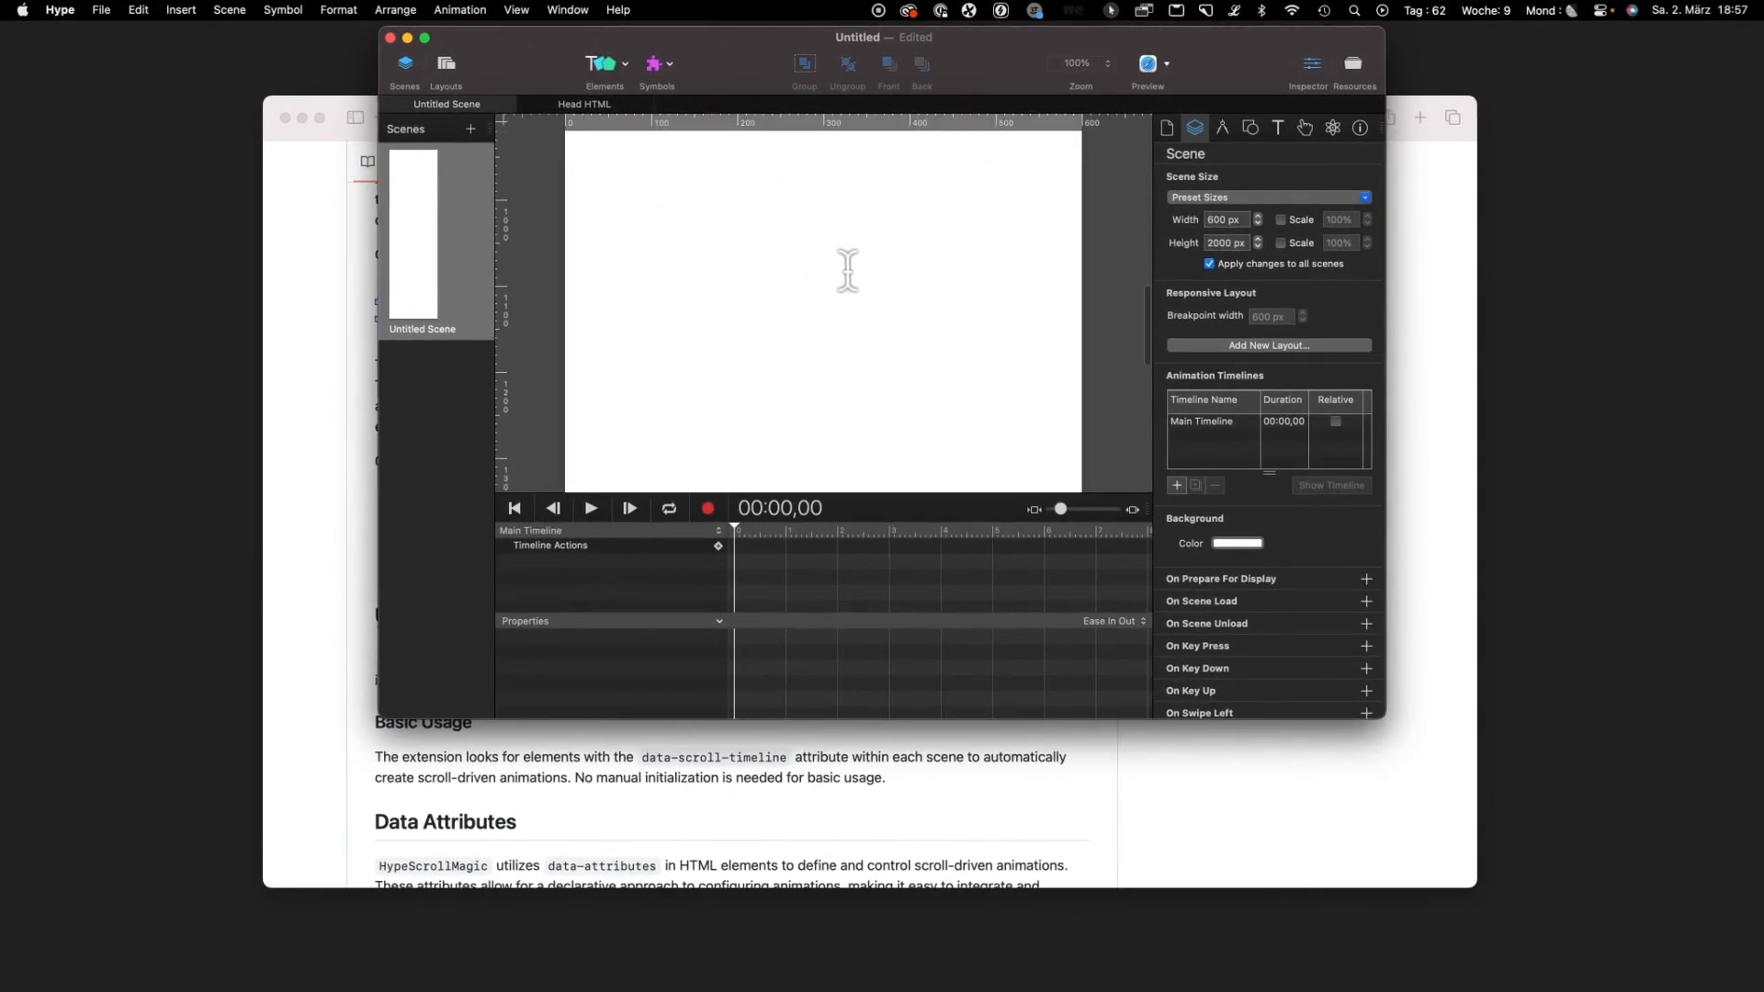
pyautogui.click(601, 64)
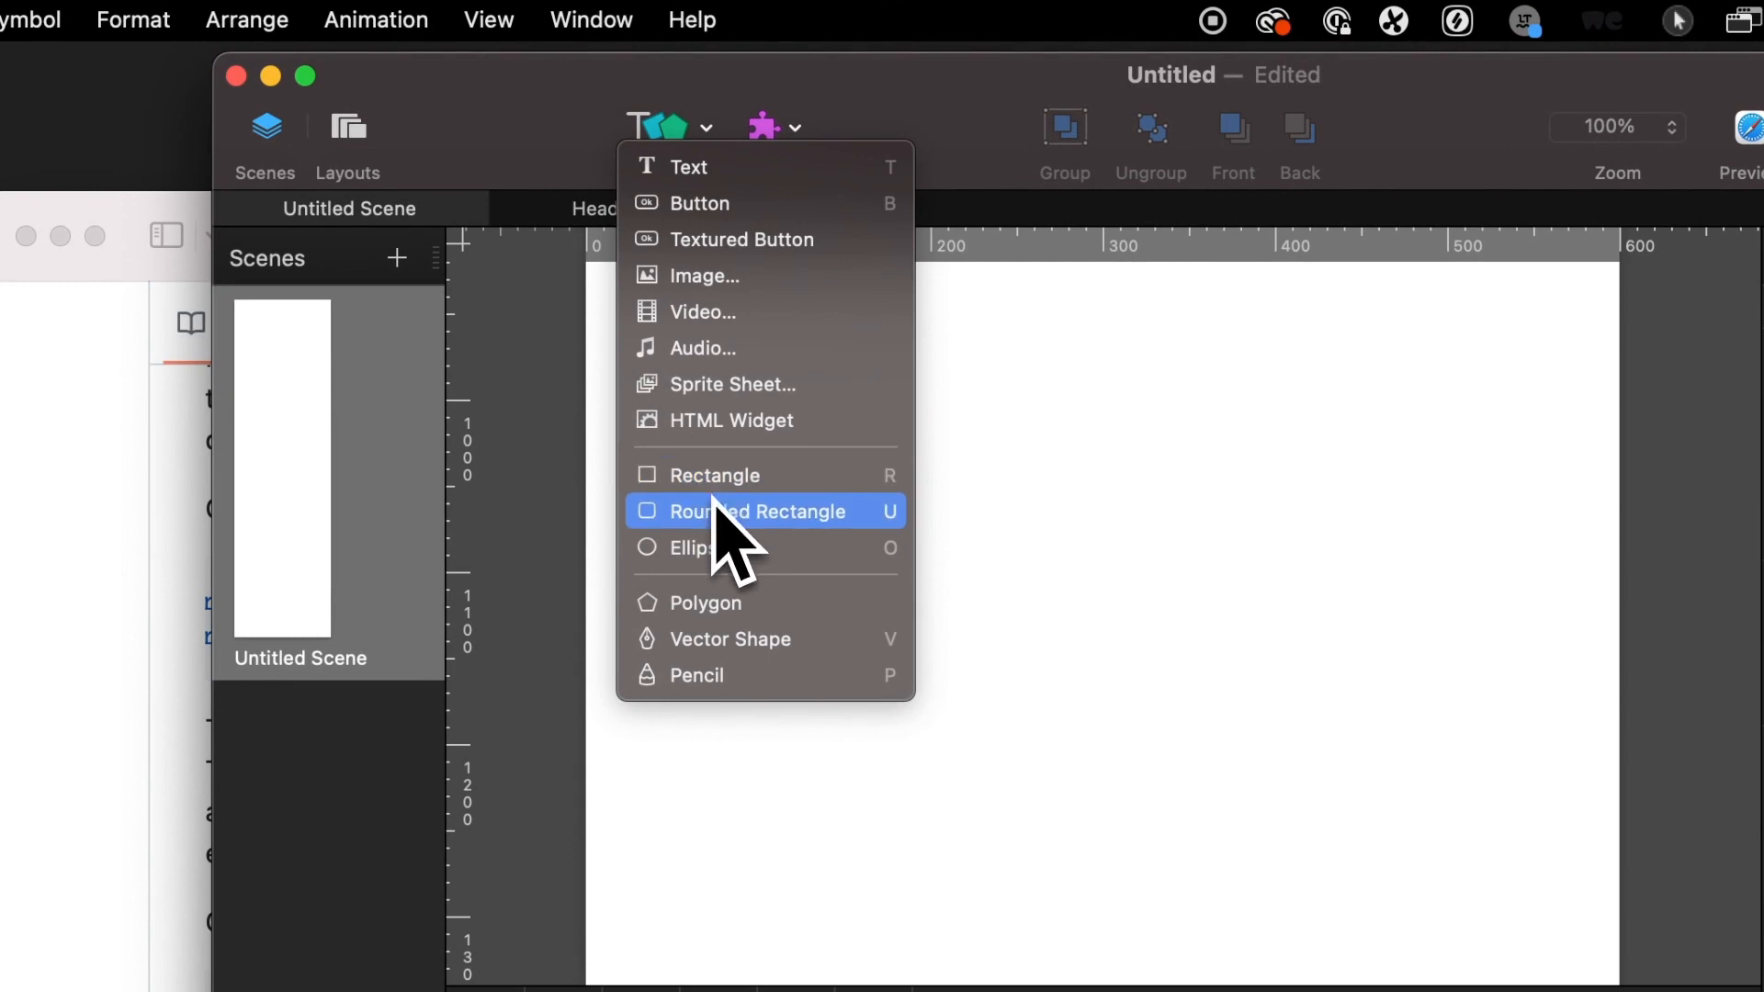
pyautogui.click(716, 513)
pyautogui.moveTo(1083, 445); pyautogui.dragTo(853, 672)
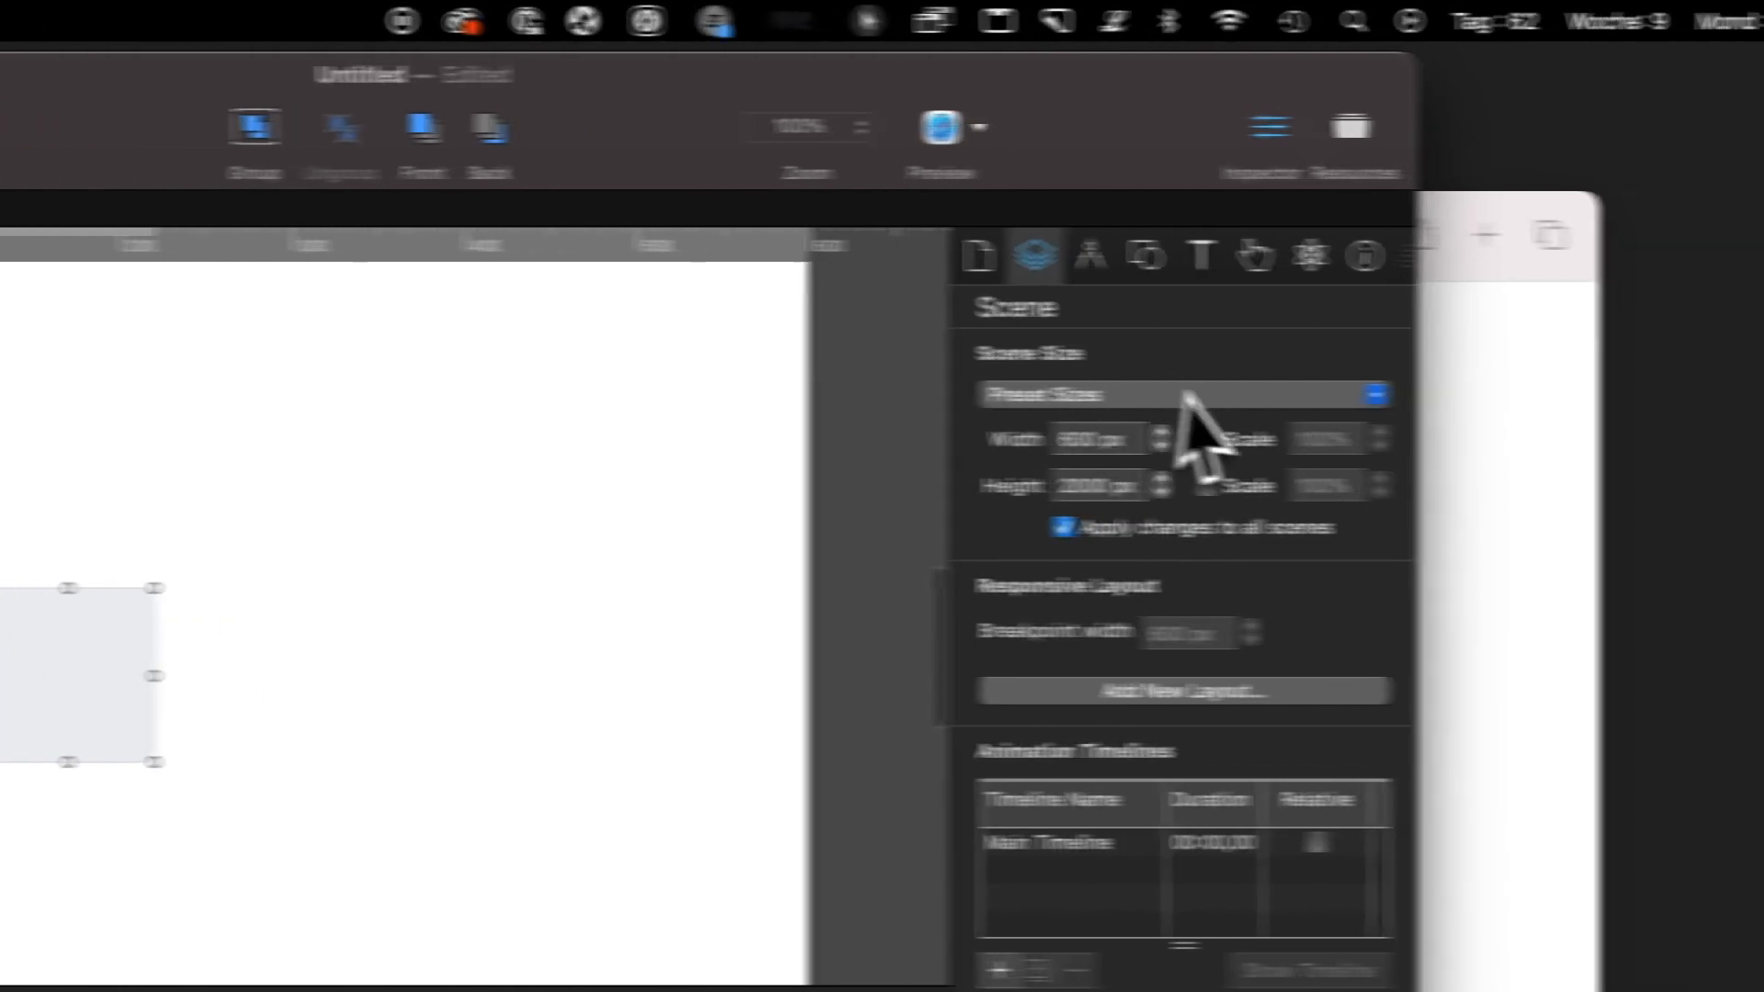
# Give the rounded rectangle a solid Cayenne background fill
pyautogui.click(951, 257)
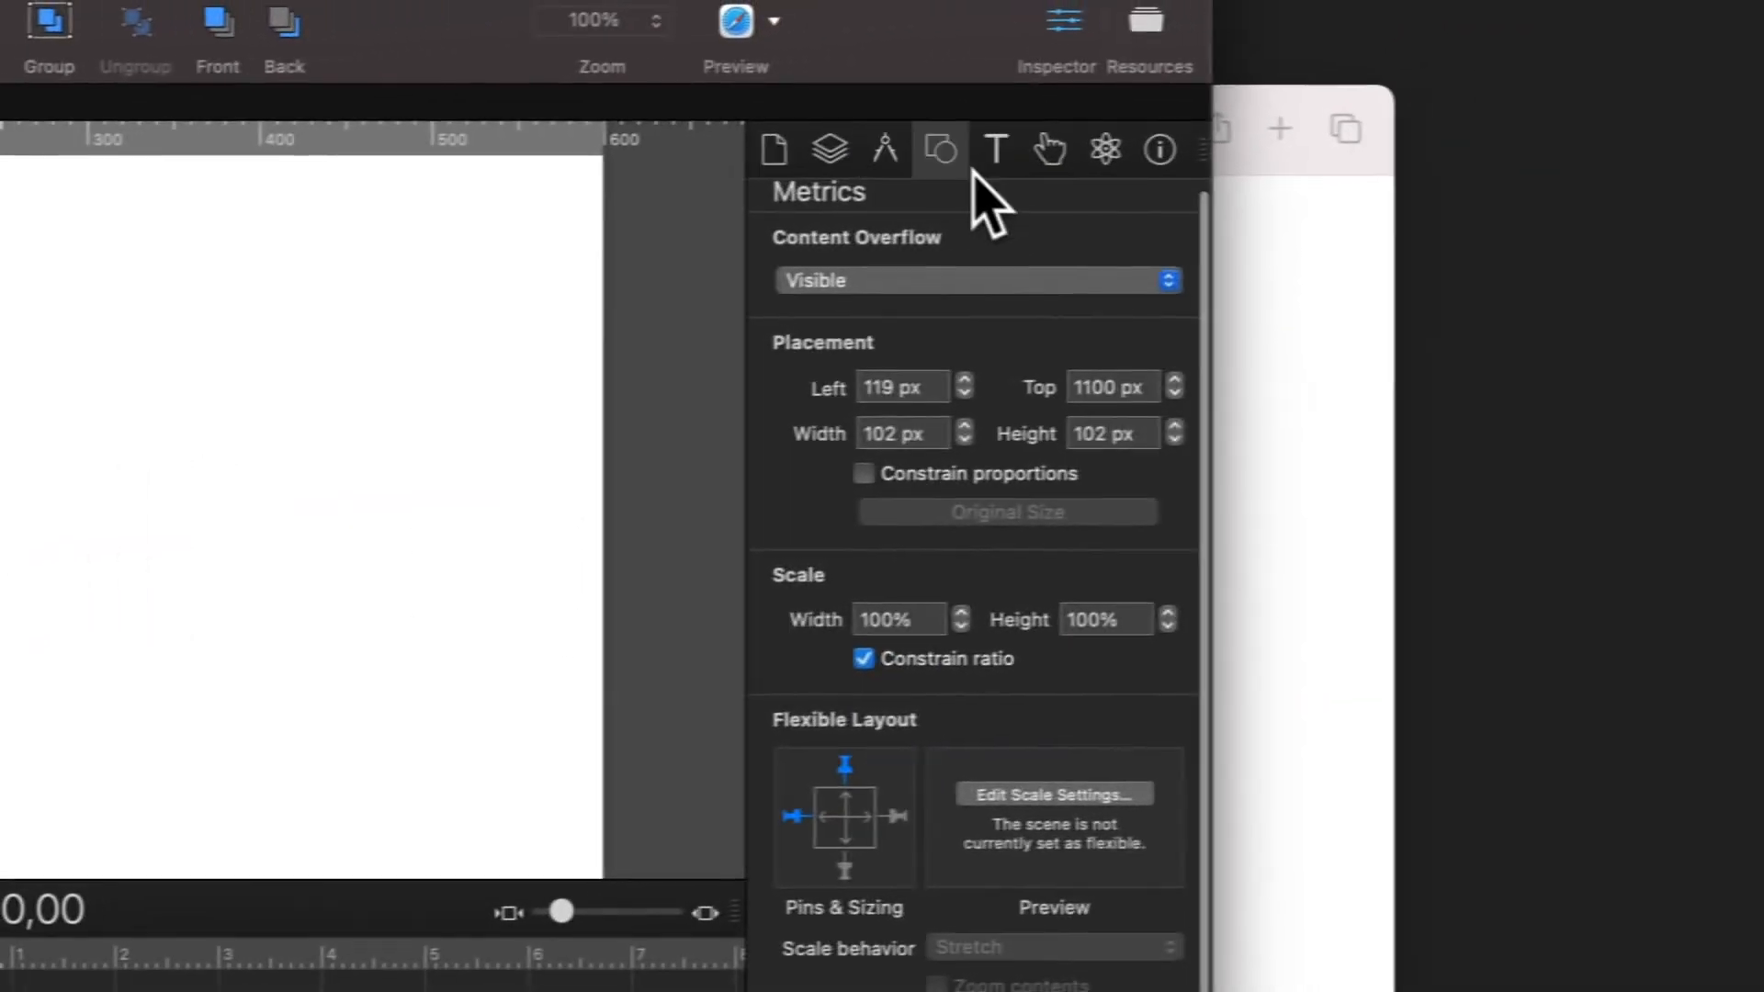
pyautogui.click(940, 147)
pyautogui.click(929, 283)
pyautogui.click(914, 287)
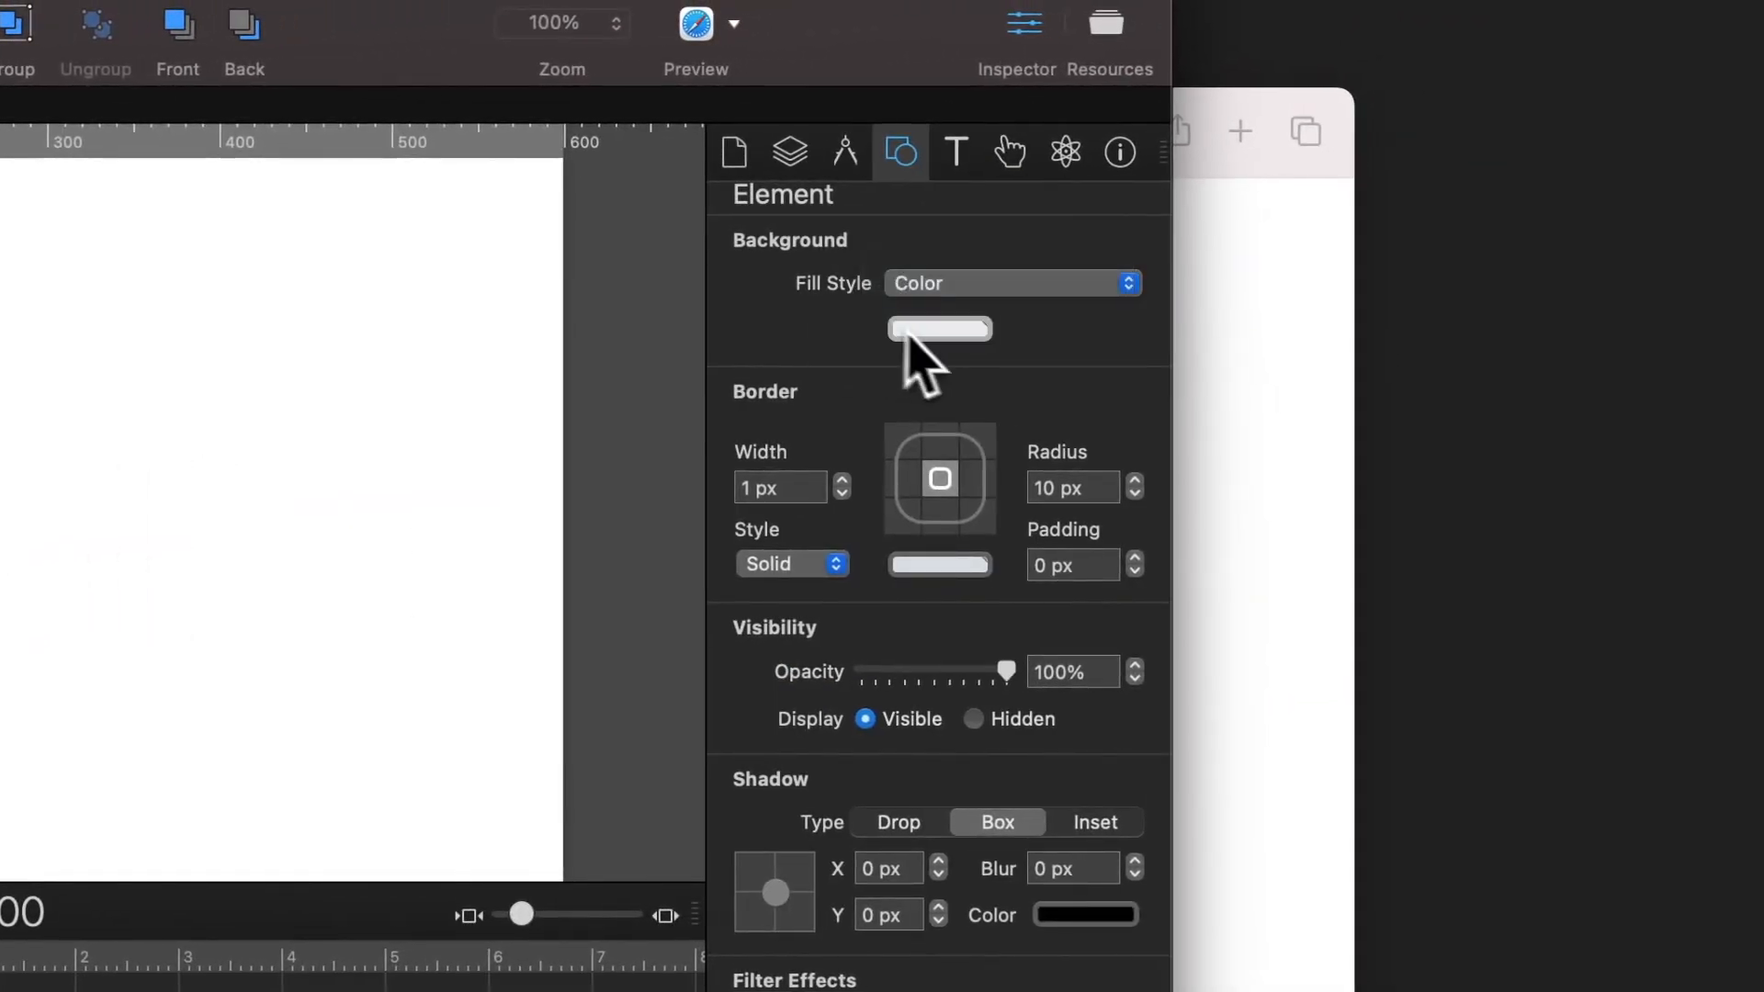
pyautogui.click(931, 333)
pyautogui.click(761, 629)
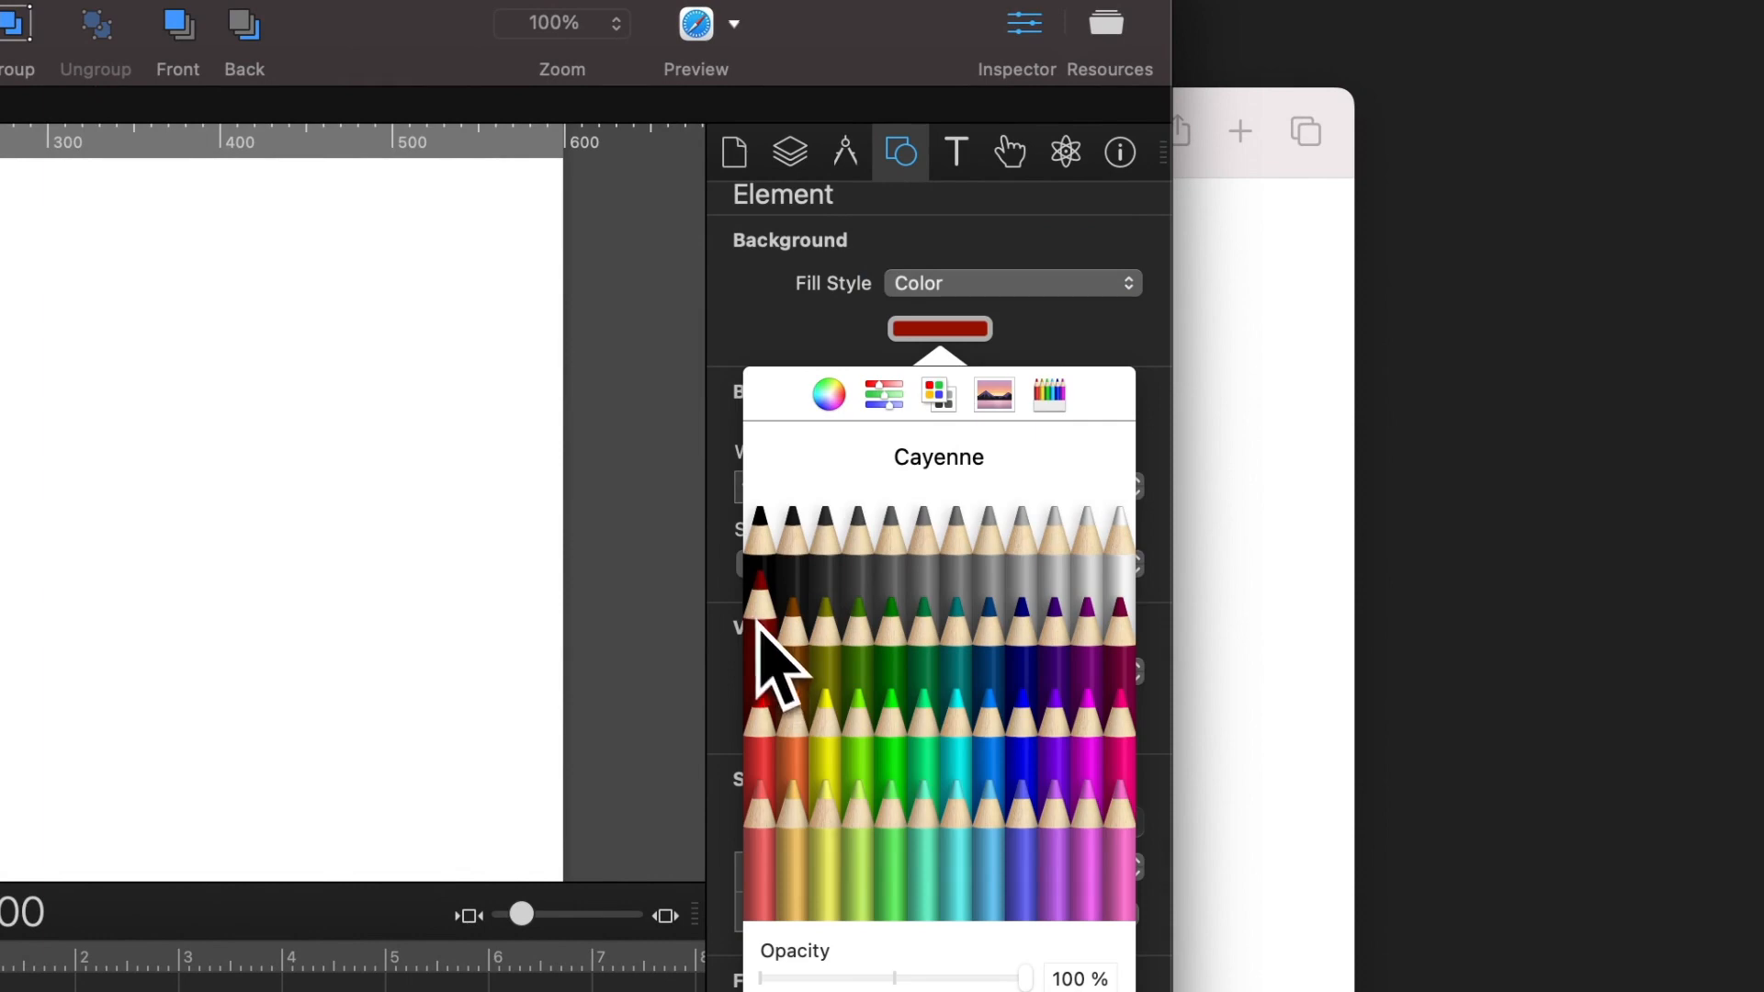
pyautogui.click(785, 343)
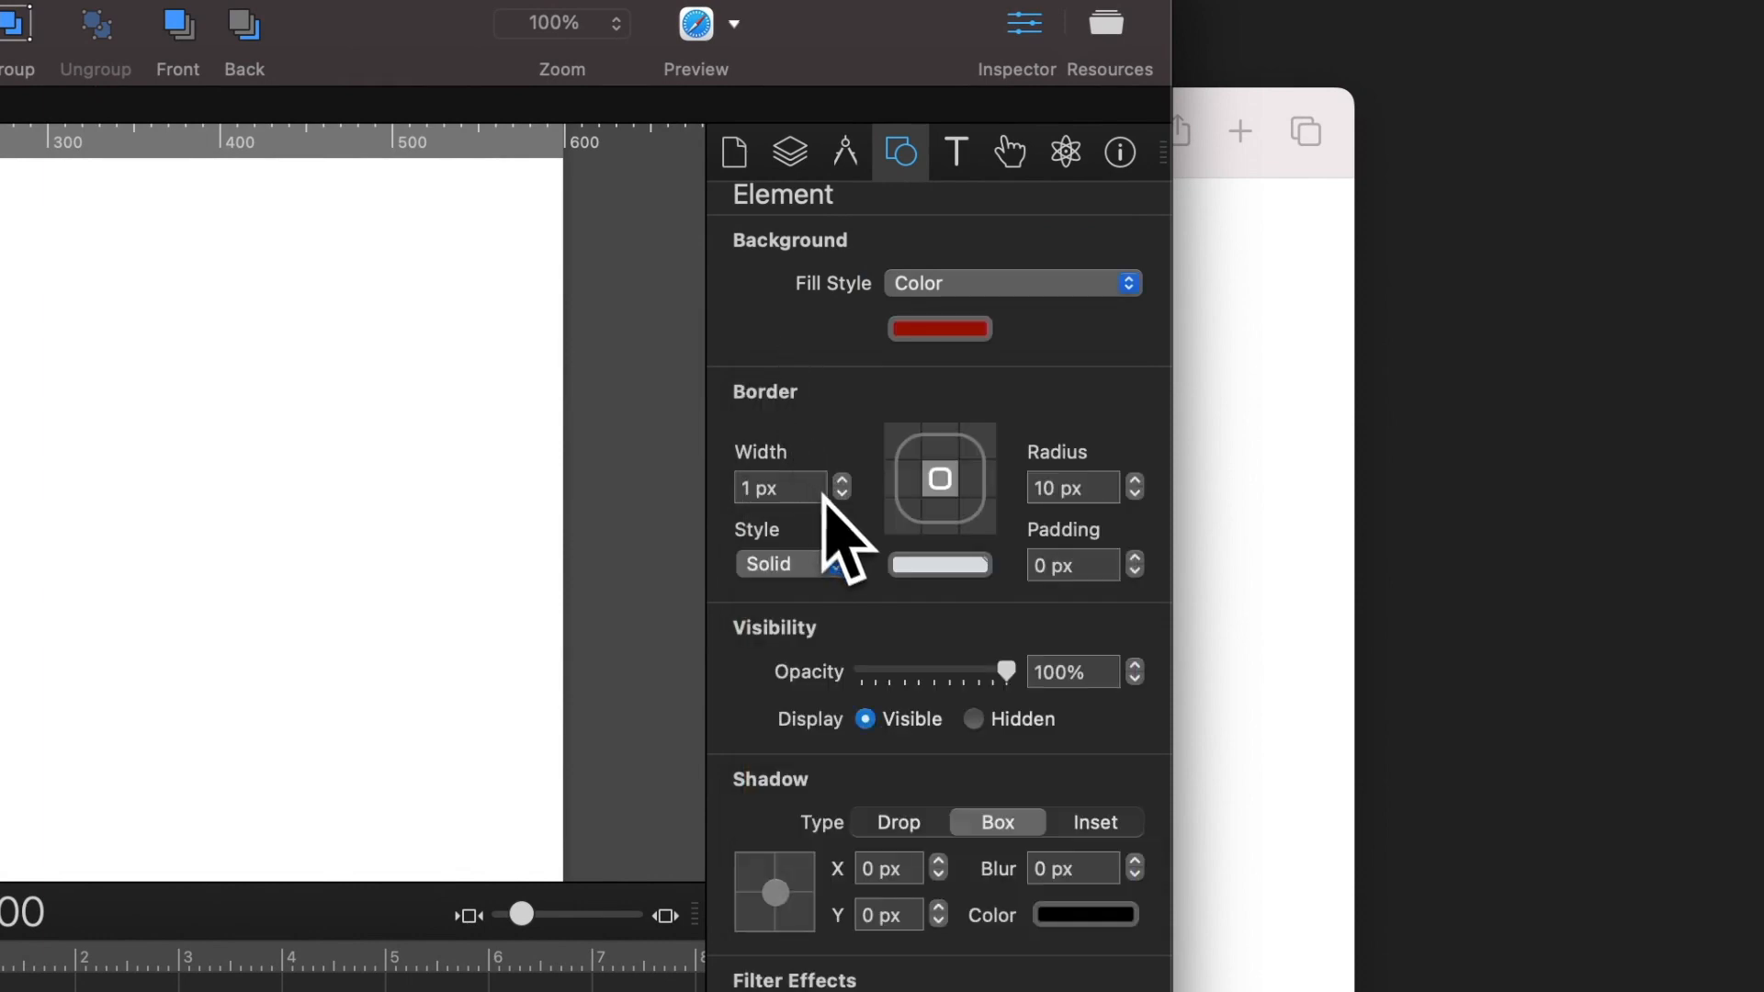
# Set the rounded rectangle's border to 3 px wide in Maraschino red
pyautogui.click(956, 571)
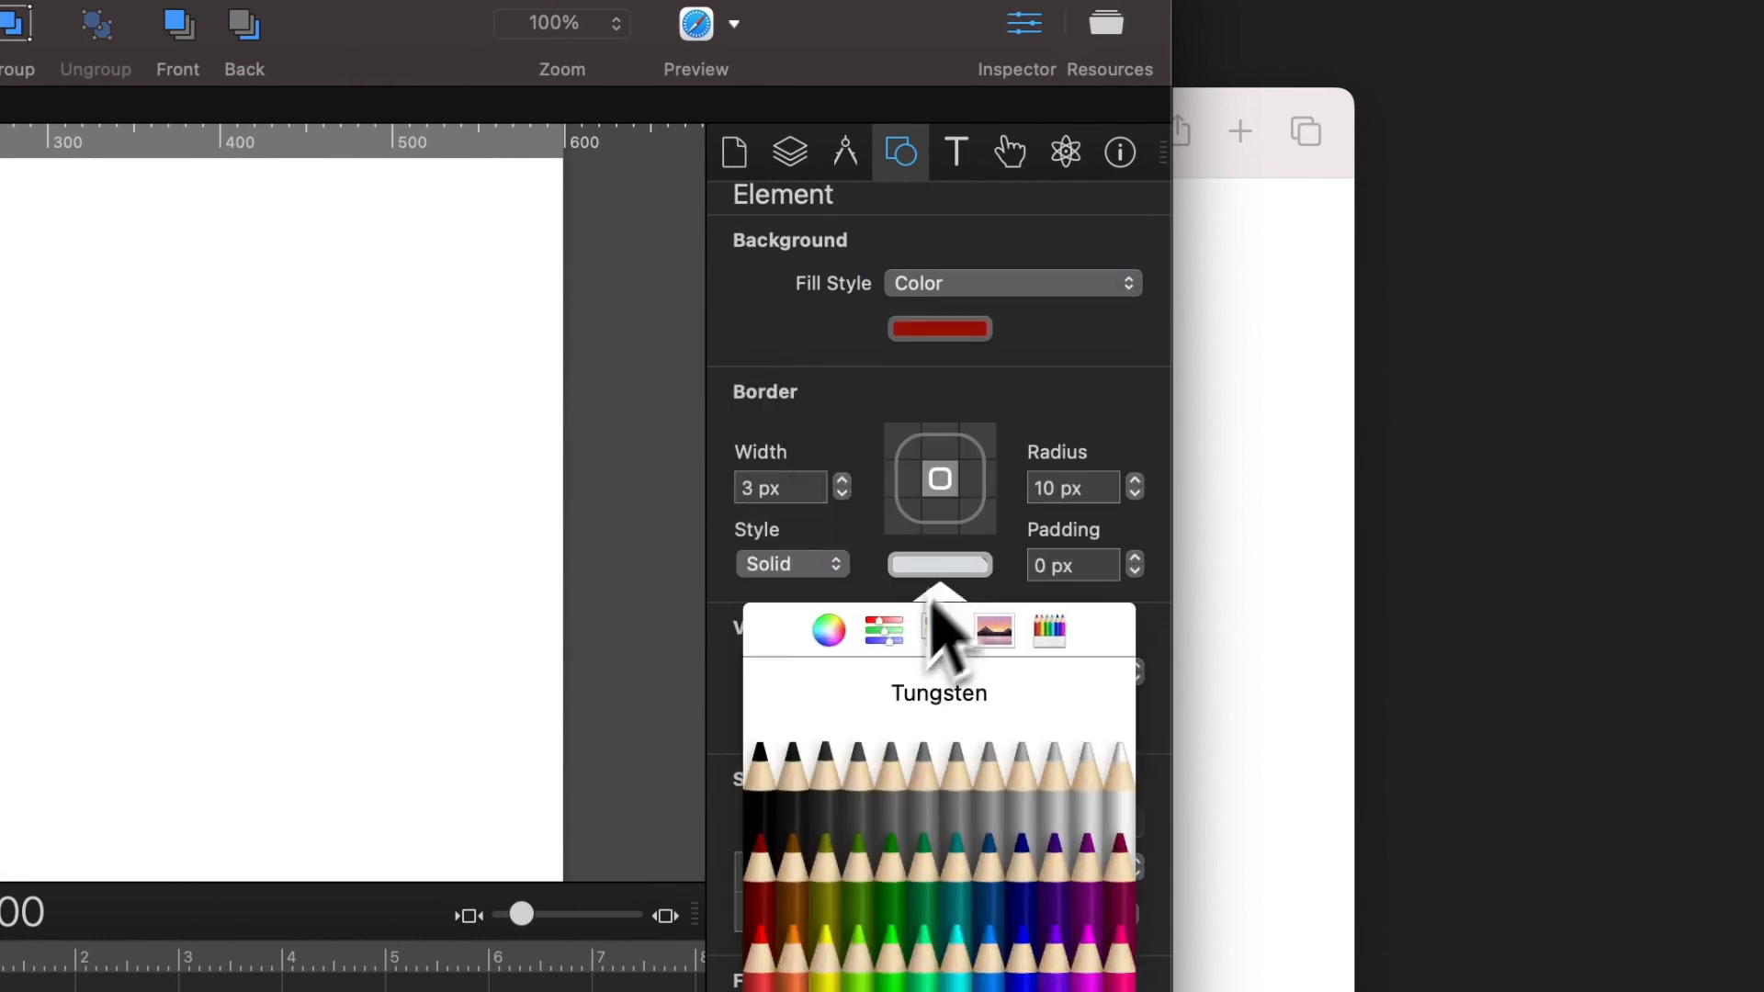
pyautogui.click(759, 982)
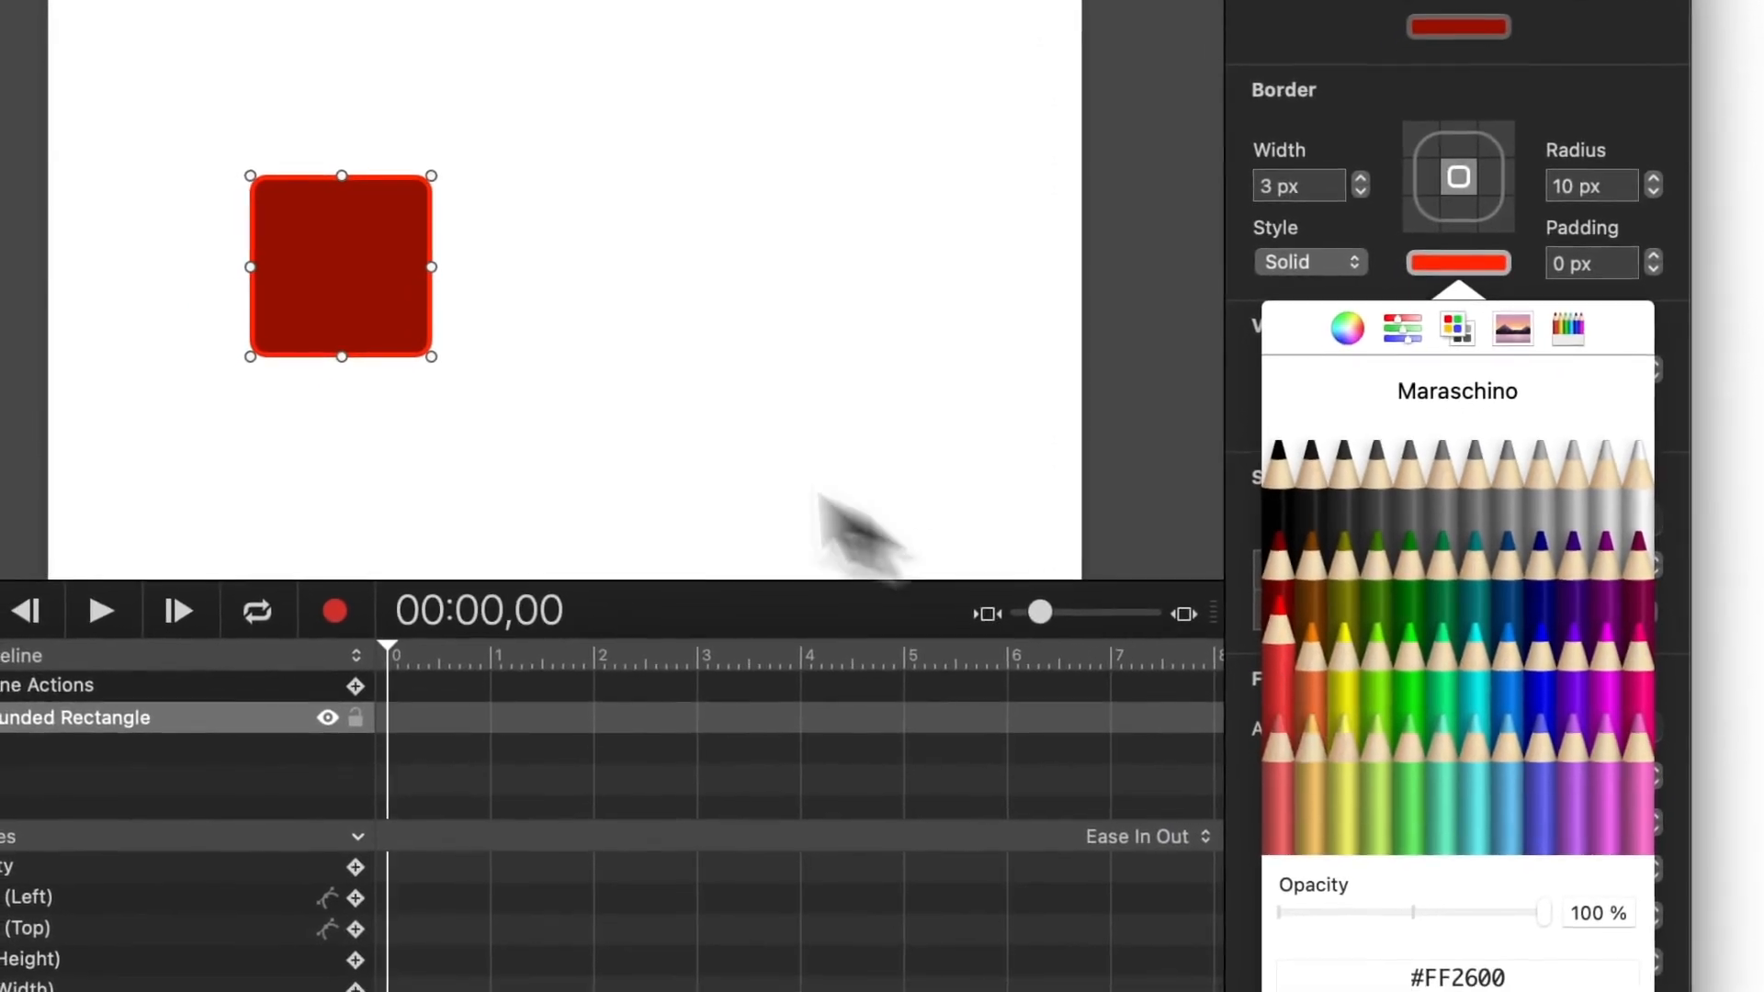
pyautogui.click(366, 280)
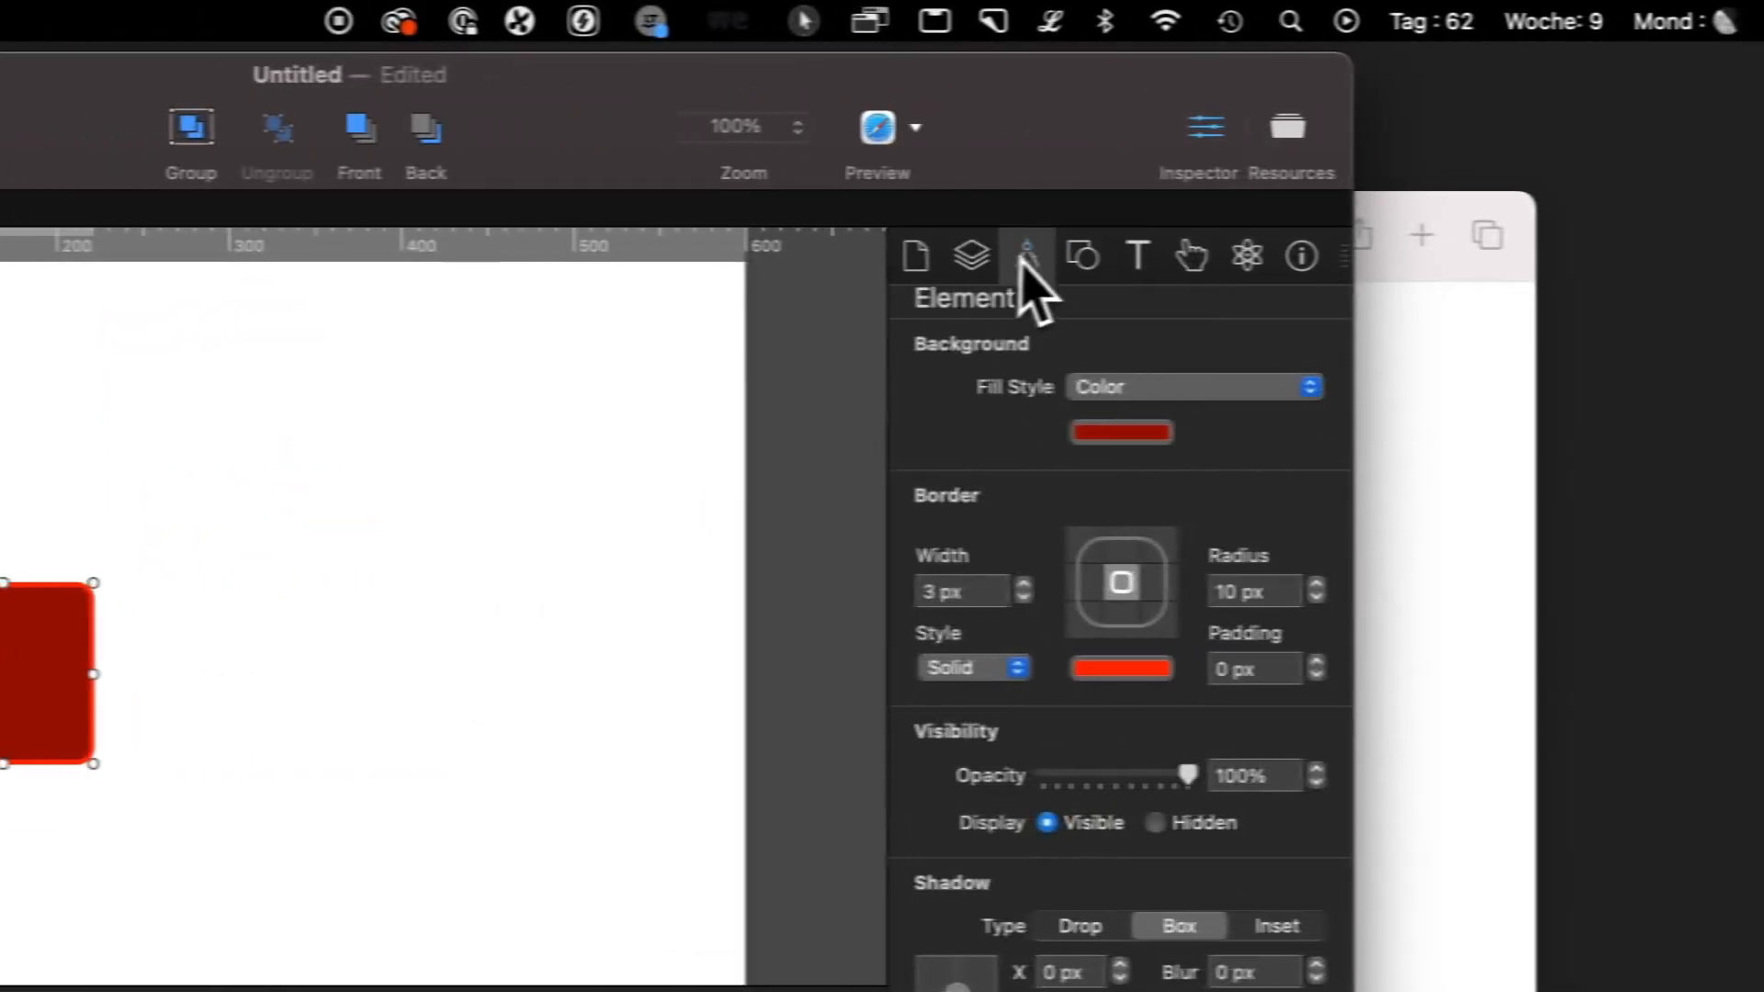
# Record a movement of the rounded rectangle along the Main Timeline, shifting it right to 376 px at 3 seconds
pyautogui.click(1511, 255)
pyautogui.click(1264, 489)
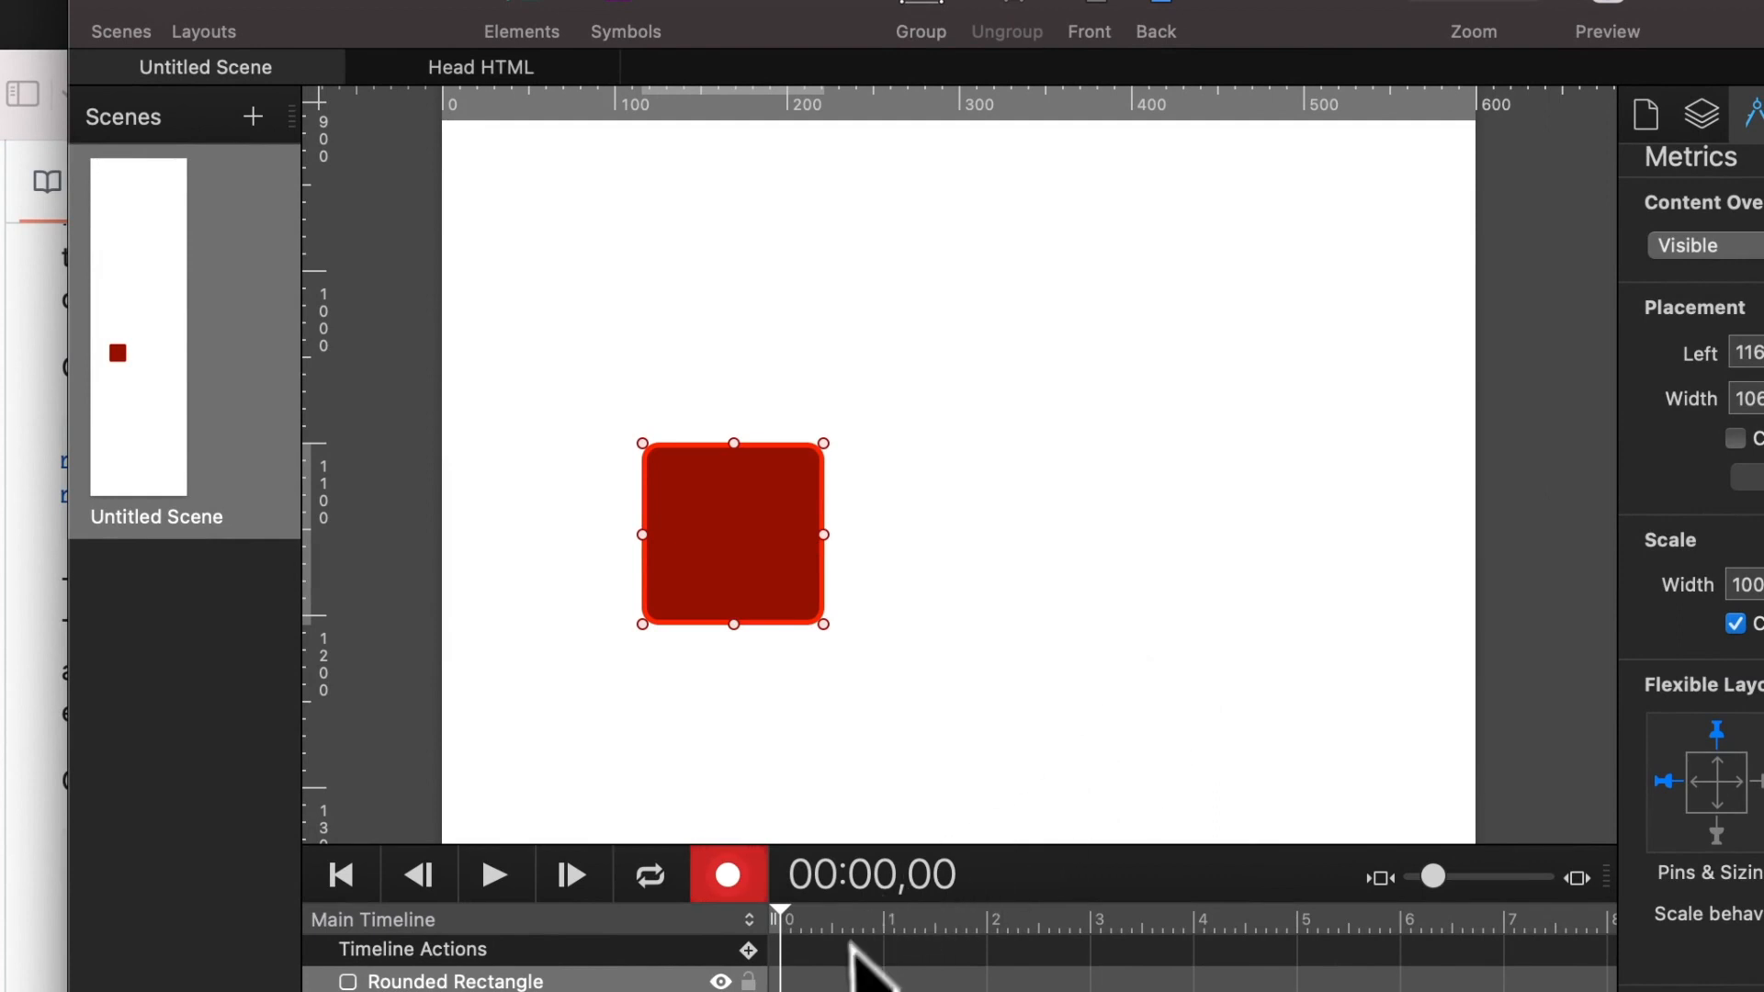
pyautogui.click(941, 925)
pyautogui.moveTo(1089, 934); pyautogui.dragTo(1089, 933)
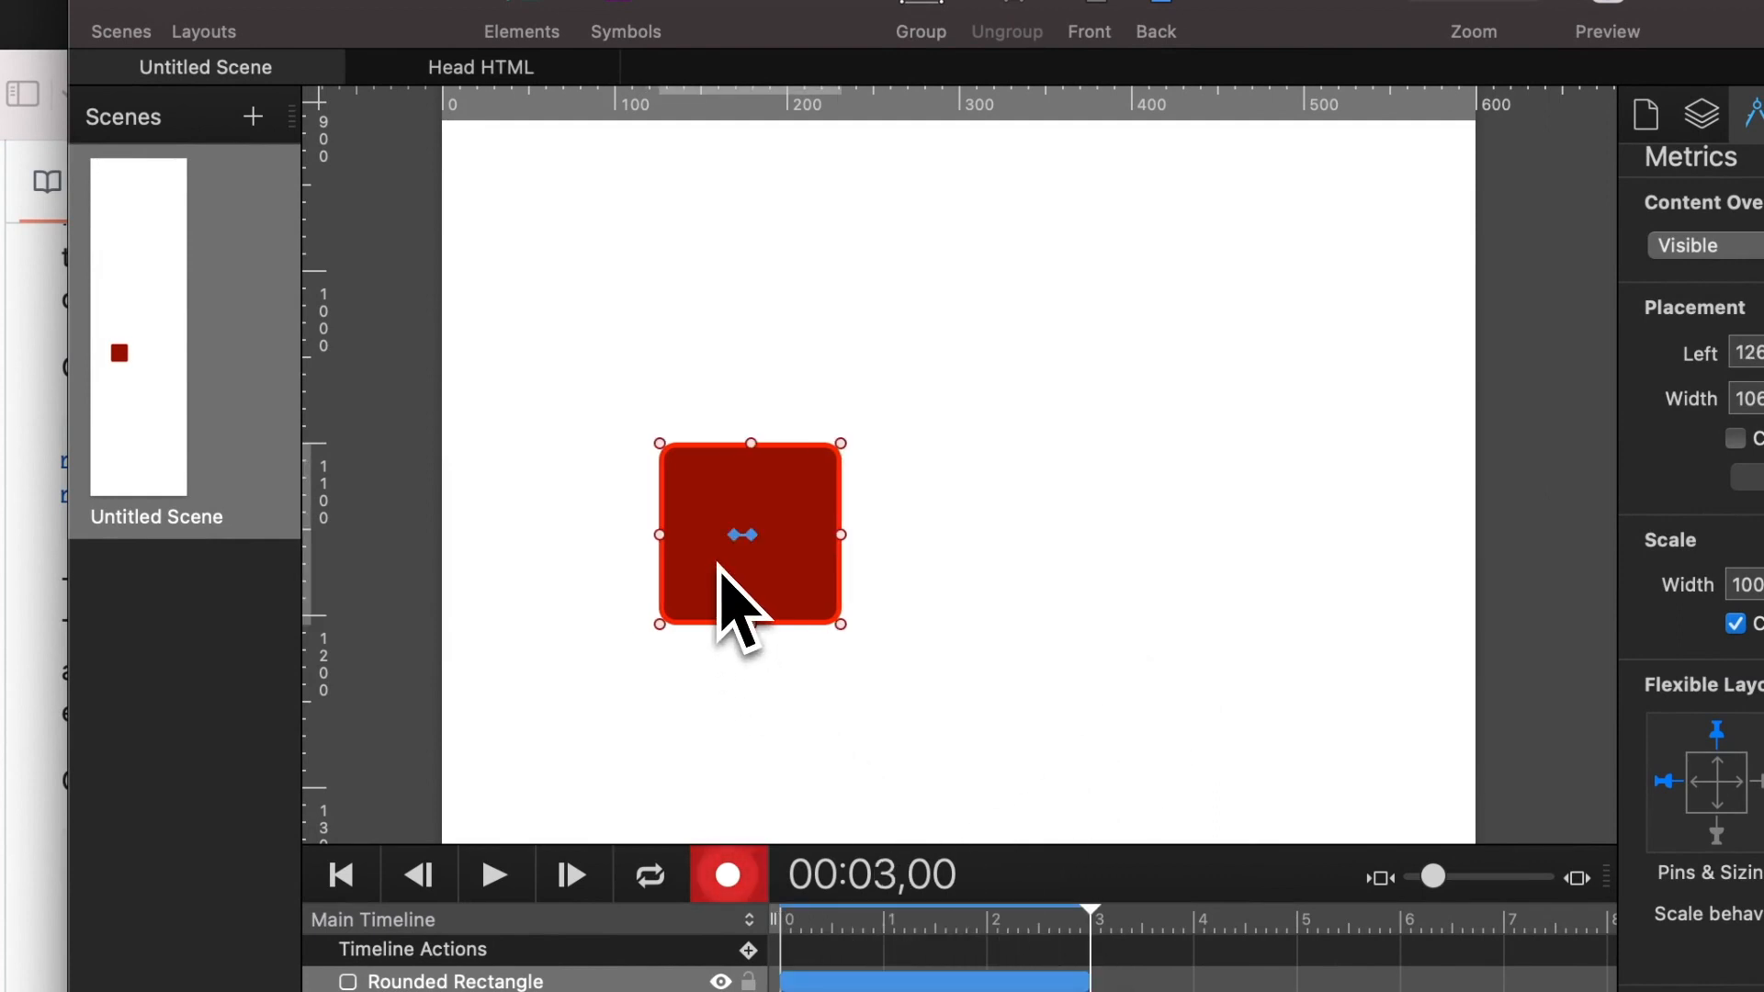
pyautogui.hotkey('shift', 'Right')
pyautogui.hotkey('shift', 'Right')
pyautogui.hotkey('shift', 'Right')
pyautogui.hotkey('shift', 'Right')
pyautogui.hotkey('shift', 'Right')
pyautogui.hotkey('shift', 'Right')
pyautogui.hotkey('shift', 'Right')
pyautogui.hotkey('shift', 'Right')
pyautogui.hotkey('shift', 'Right')
pyautogui.hotkey('shift', 'Right')
pyautogui.hotkey('shift', 'Right')
pyautogui.hotkey('shift', 'Right')
pyautogui.hotkey('shift', 'Right')
pyautogui.hotkey('shift', 'Right')
pyautogui.hotkey('shift', 'Right')
pyautogui.hotkey('shift', 'Right')
pyautogui.hotkey('shift', 'Right')
pyautogui.hotkey('shift', 'Right')
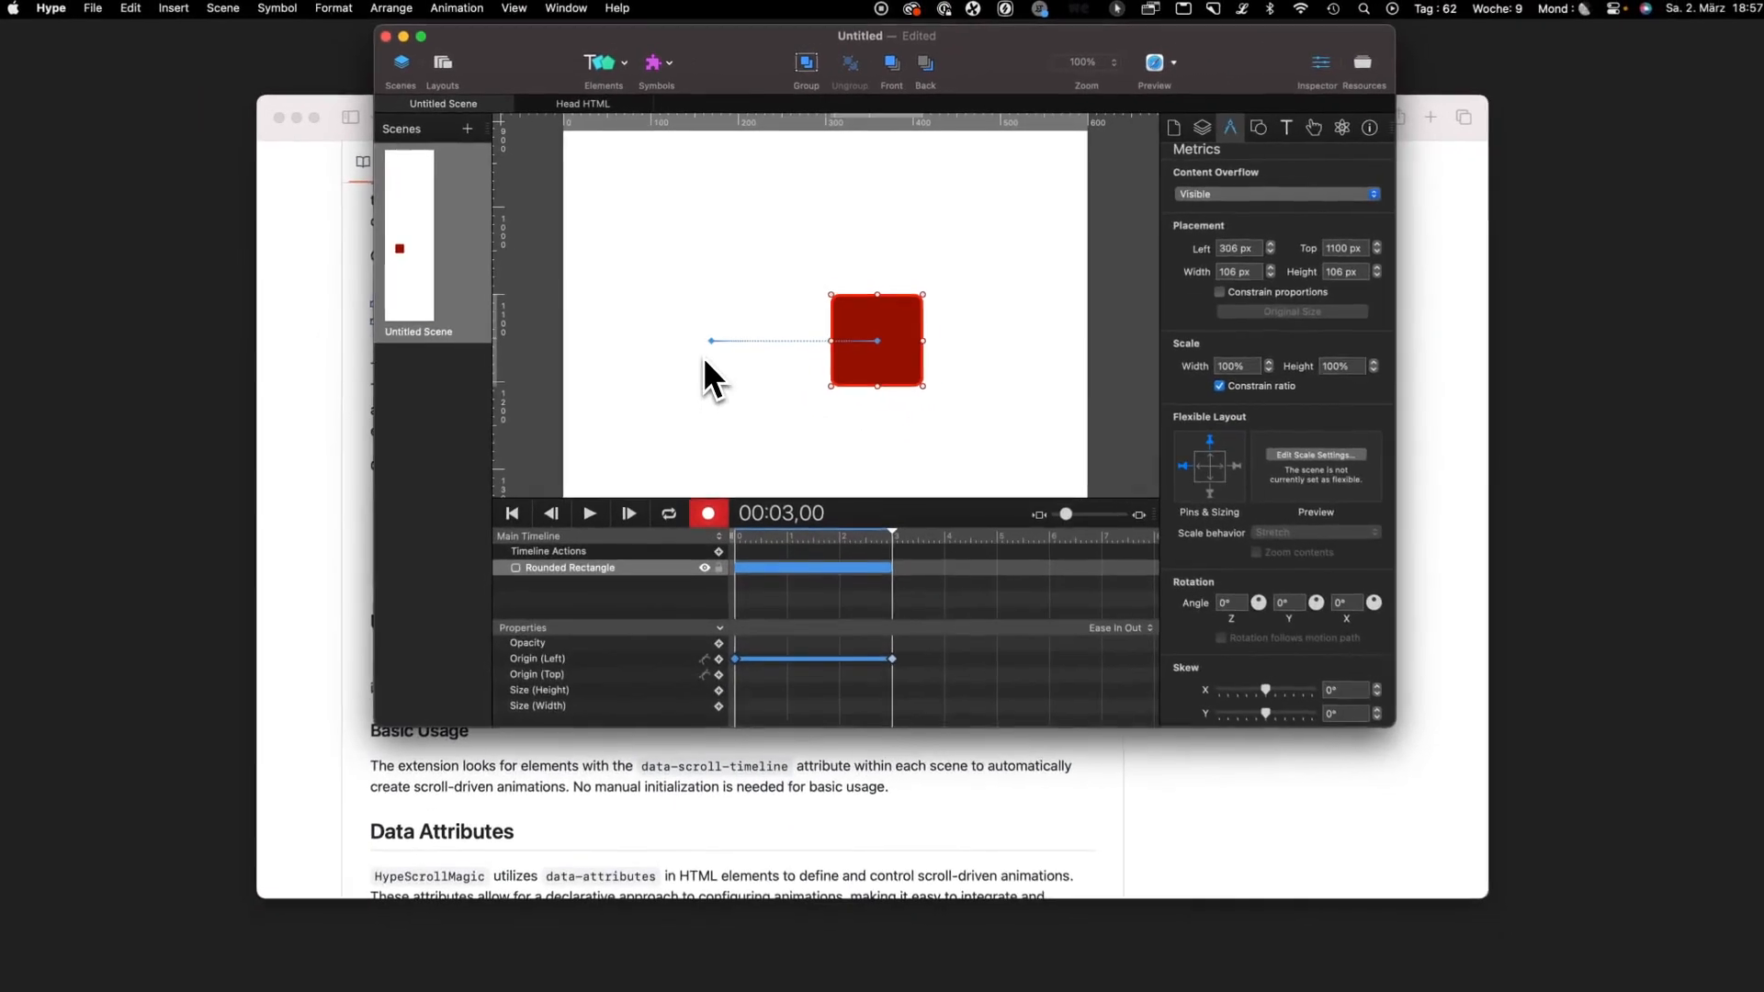
pyautogui.hotkey('shift', 'Right')
pyautogui.hotkey('shift', 'Right')
pyautogui.hotkey('shift', 'Right')
pyautogui.hotkey('shift', 'Right')
pyautogui.hotkey('shift', 'Right')
pyautogui.hotkey('shift', 'Right')
pyautogui.hotkey('shift', 'Right')
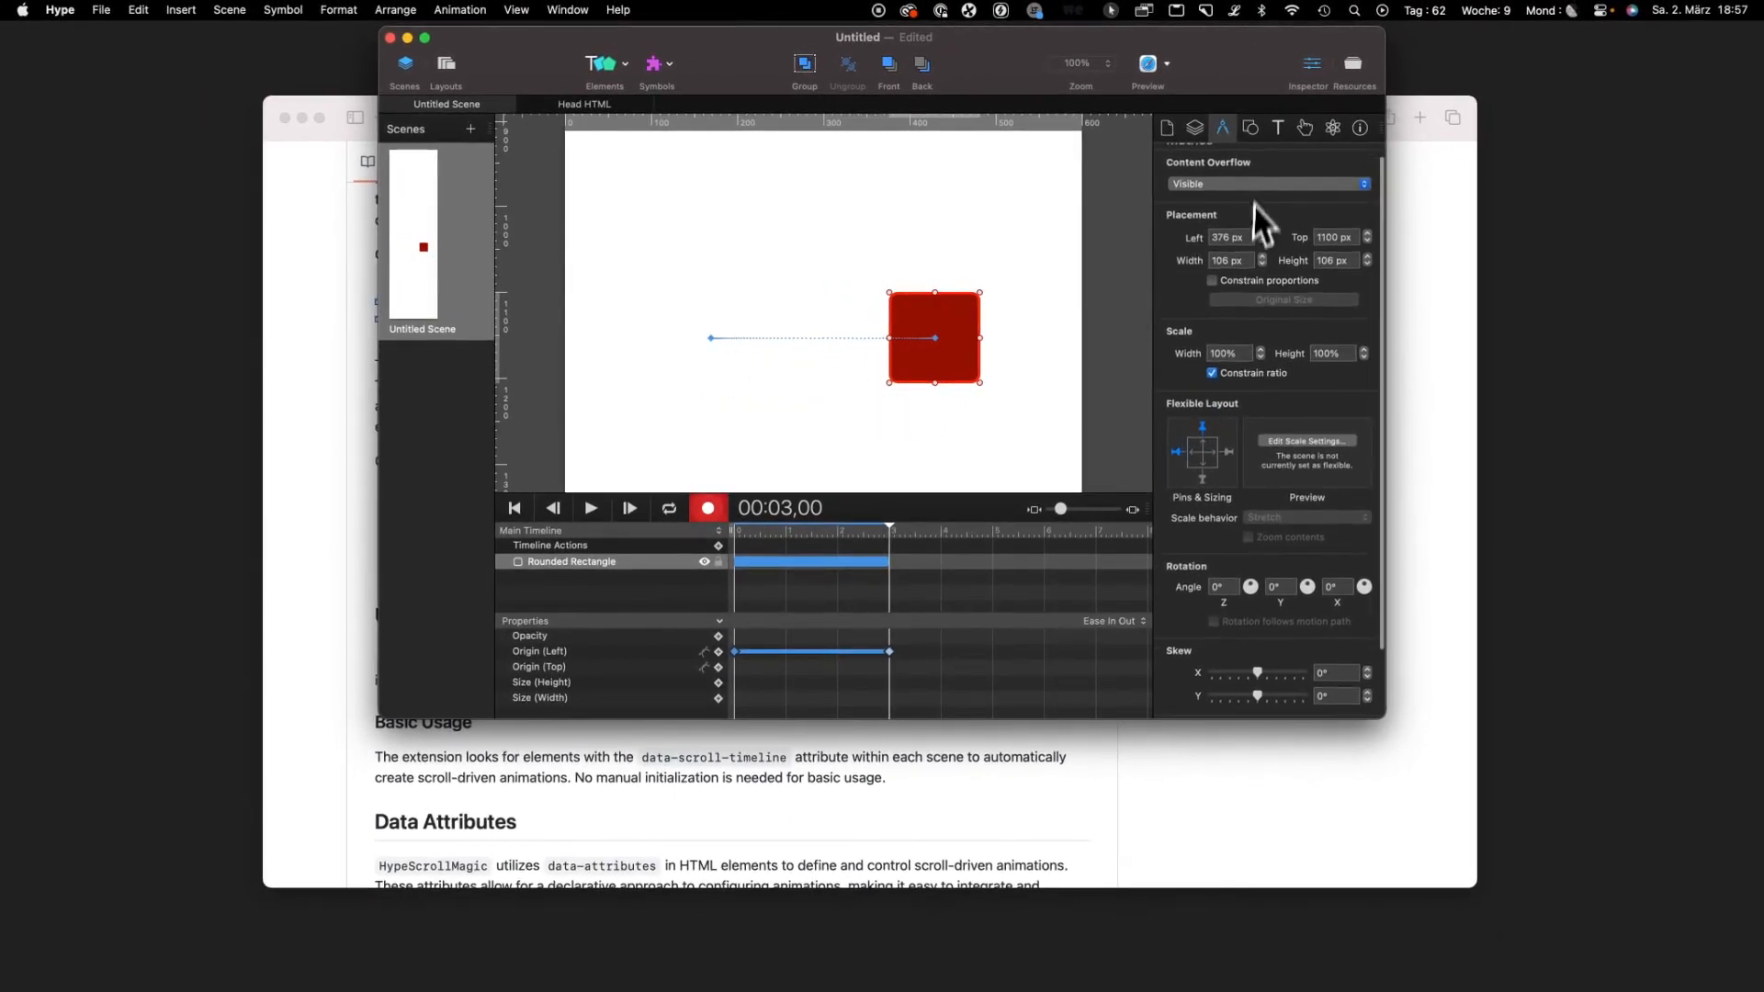
# Record a 360° Z rotation of the rounded rectangle at 3 seconds, and stop recording
pyautogui.click(1194, 127)
pyautogui.click(1221, 128)
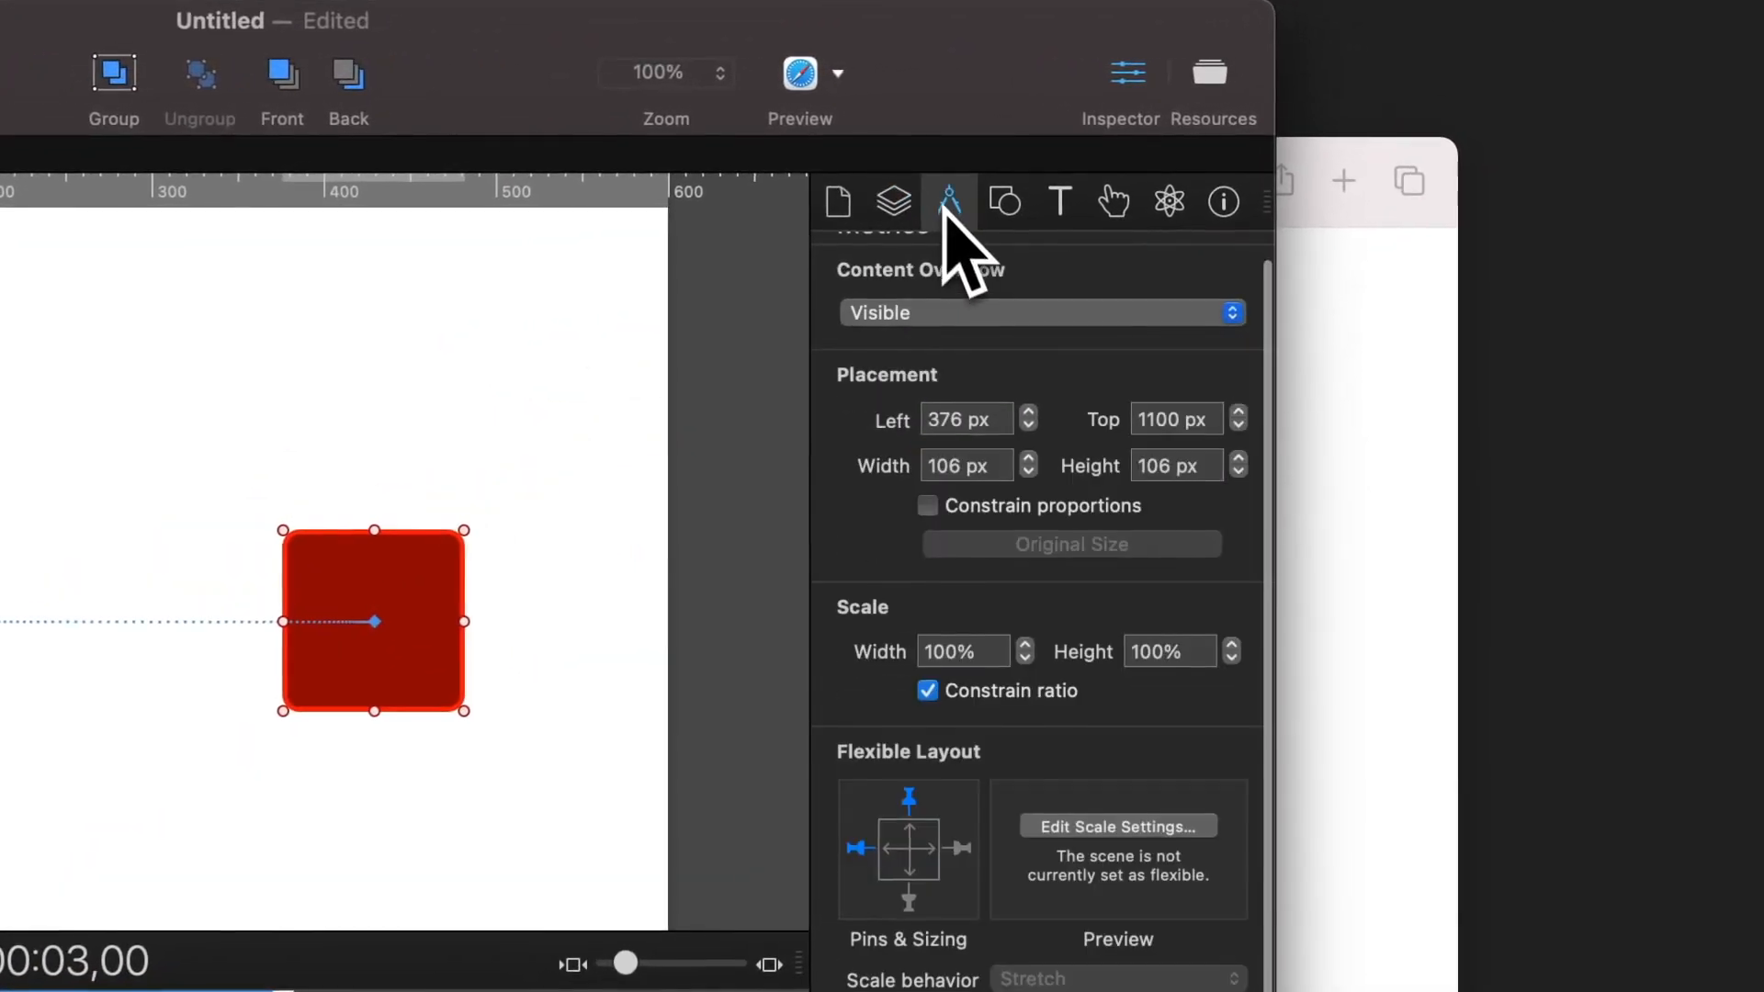
pyautogui.moveTo(1183, 733); pyautogui.dragTo(912, 527)
pyautogui.write('36')
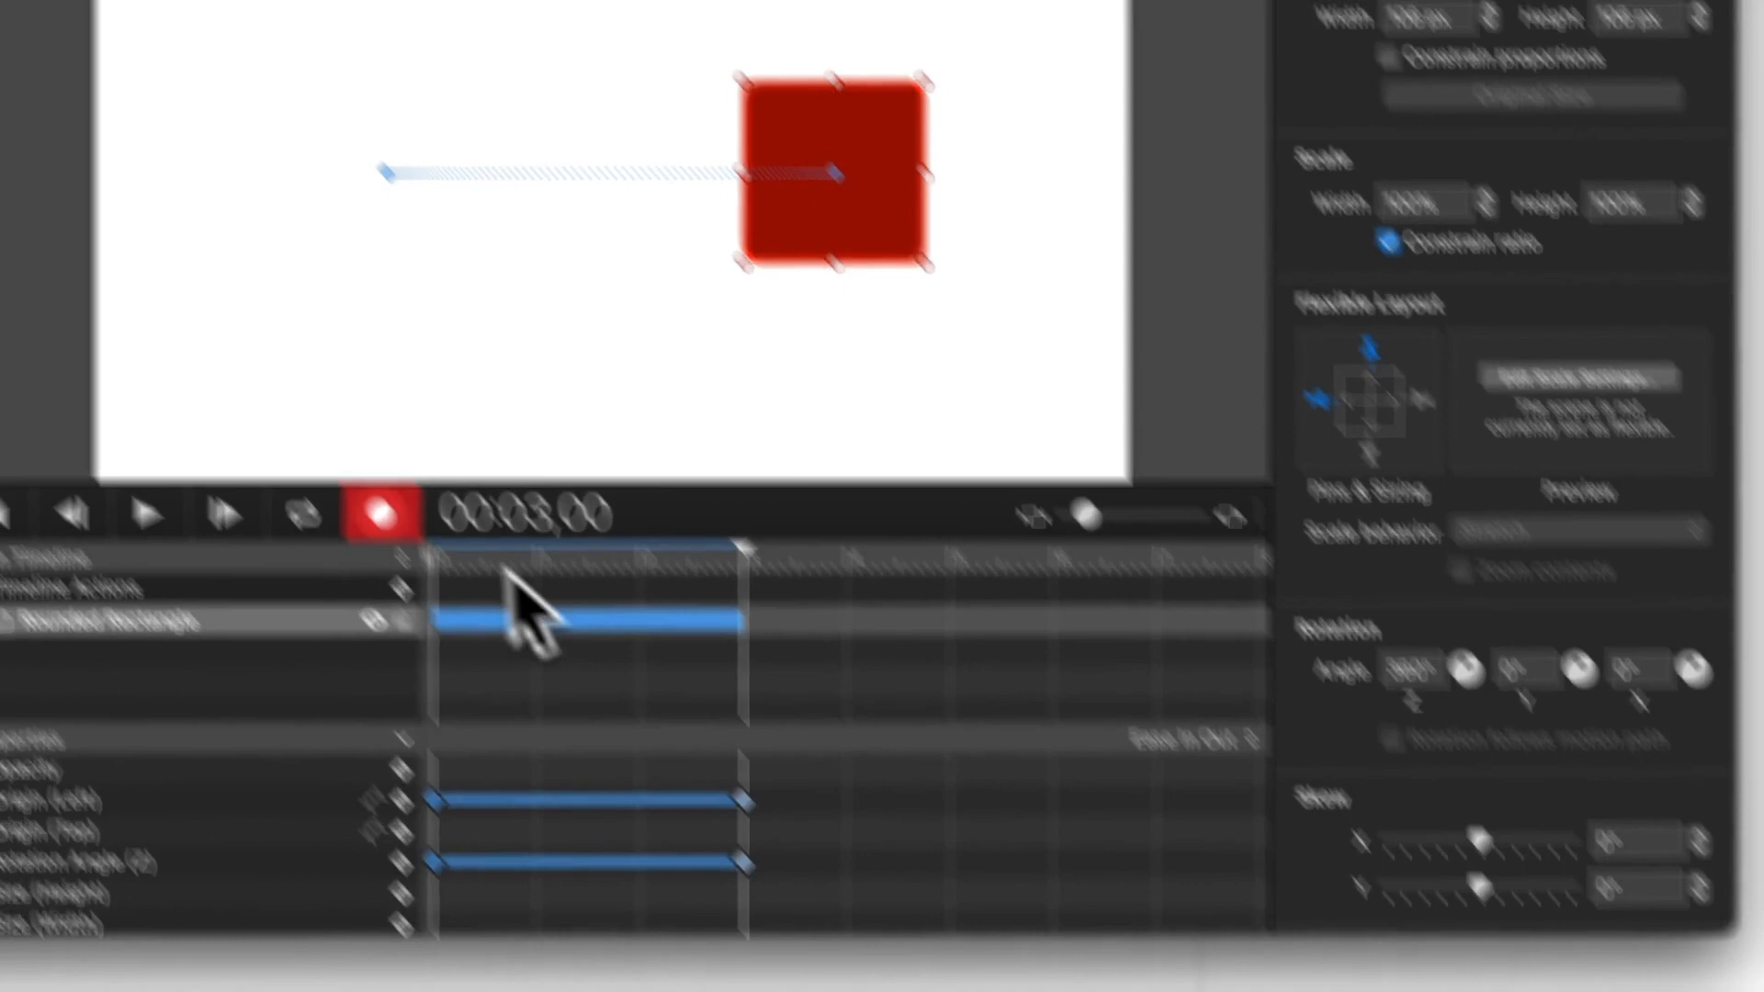
pyautogui.moveTo(321, 433); pyautogui.dragTo(597, 464)
pyautogui.moveTo(879, 779); pyautogui.dragTo(908, 782)
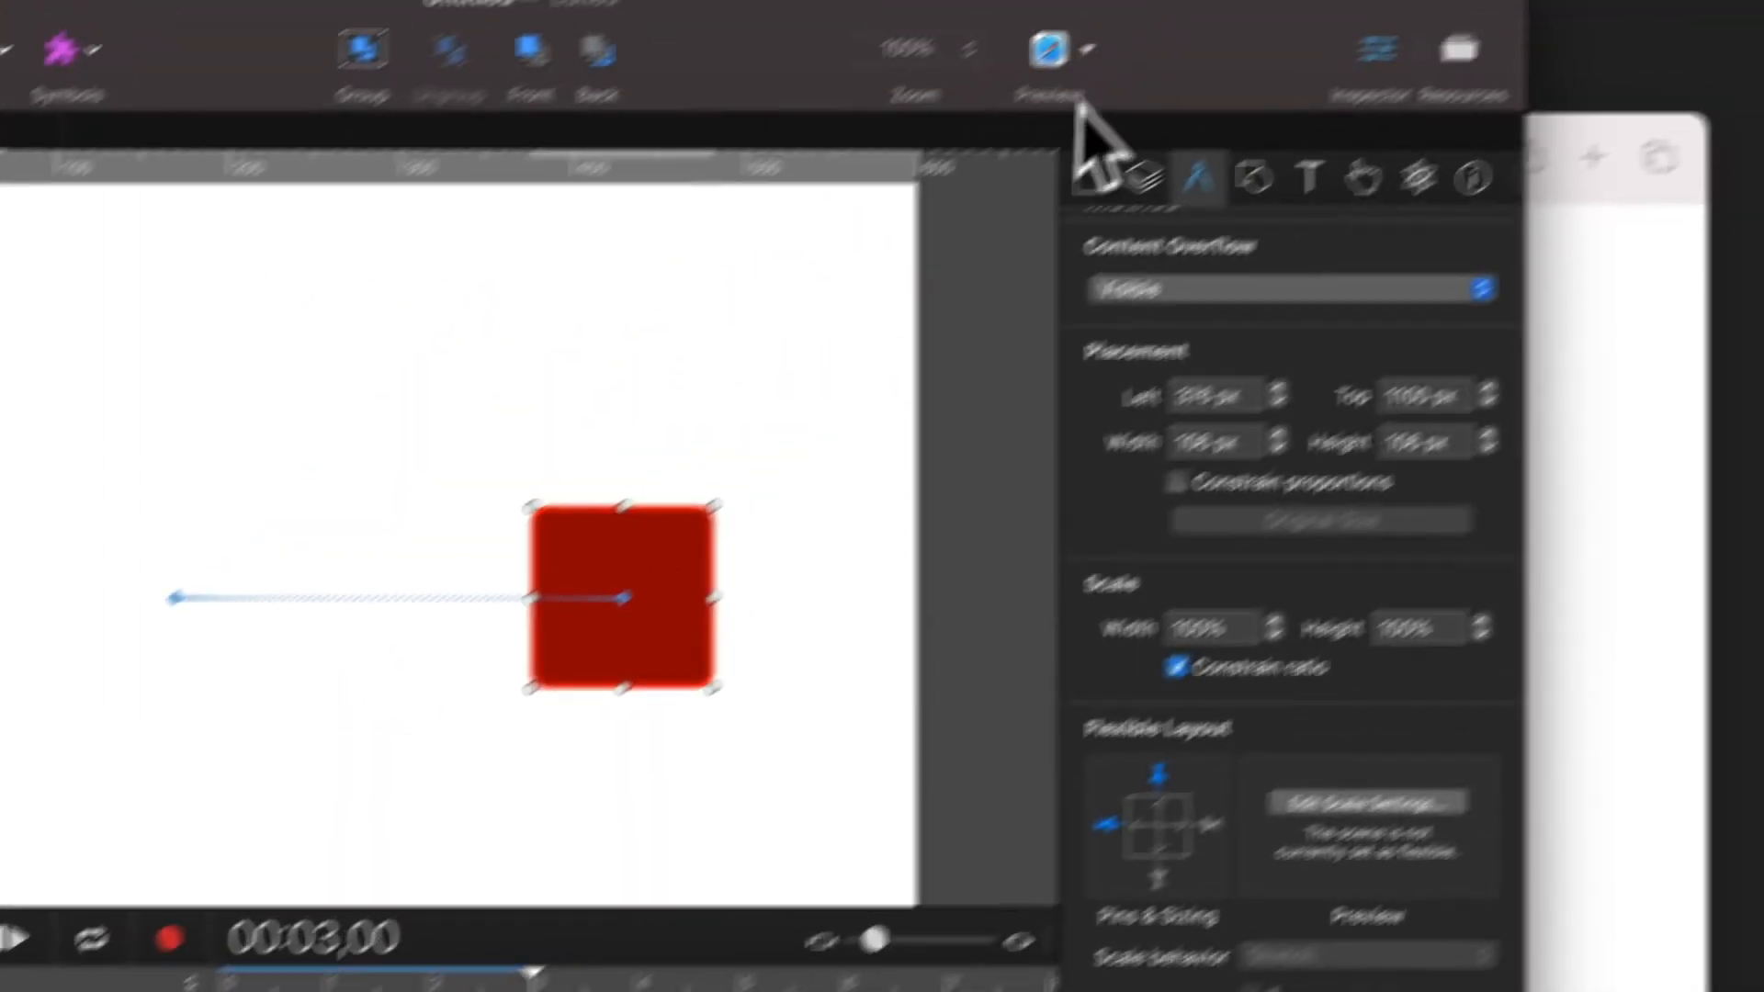
# Preview the document in Safari, scroll to the red rectangle and reload the page to watch its animation
pyautogui.click(1048, 48)
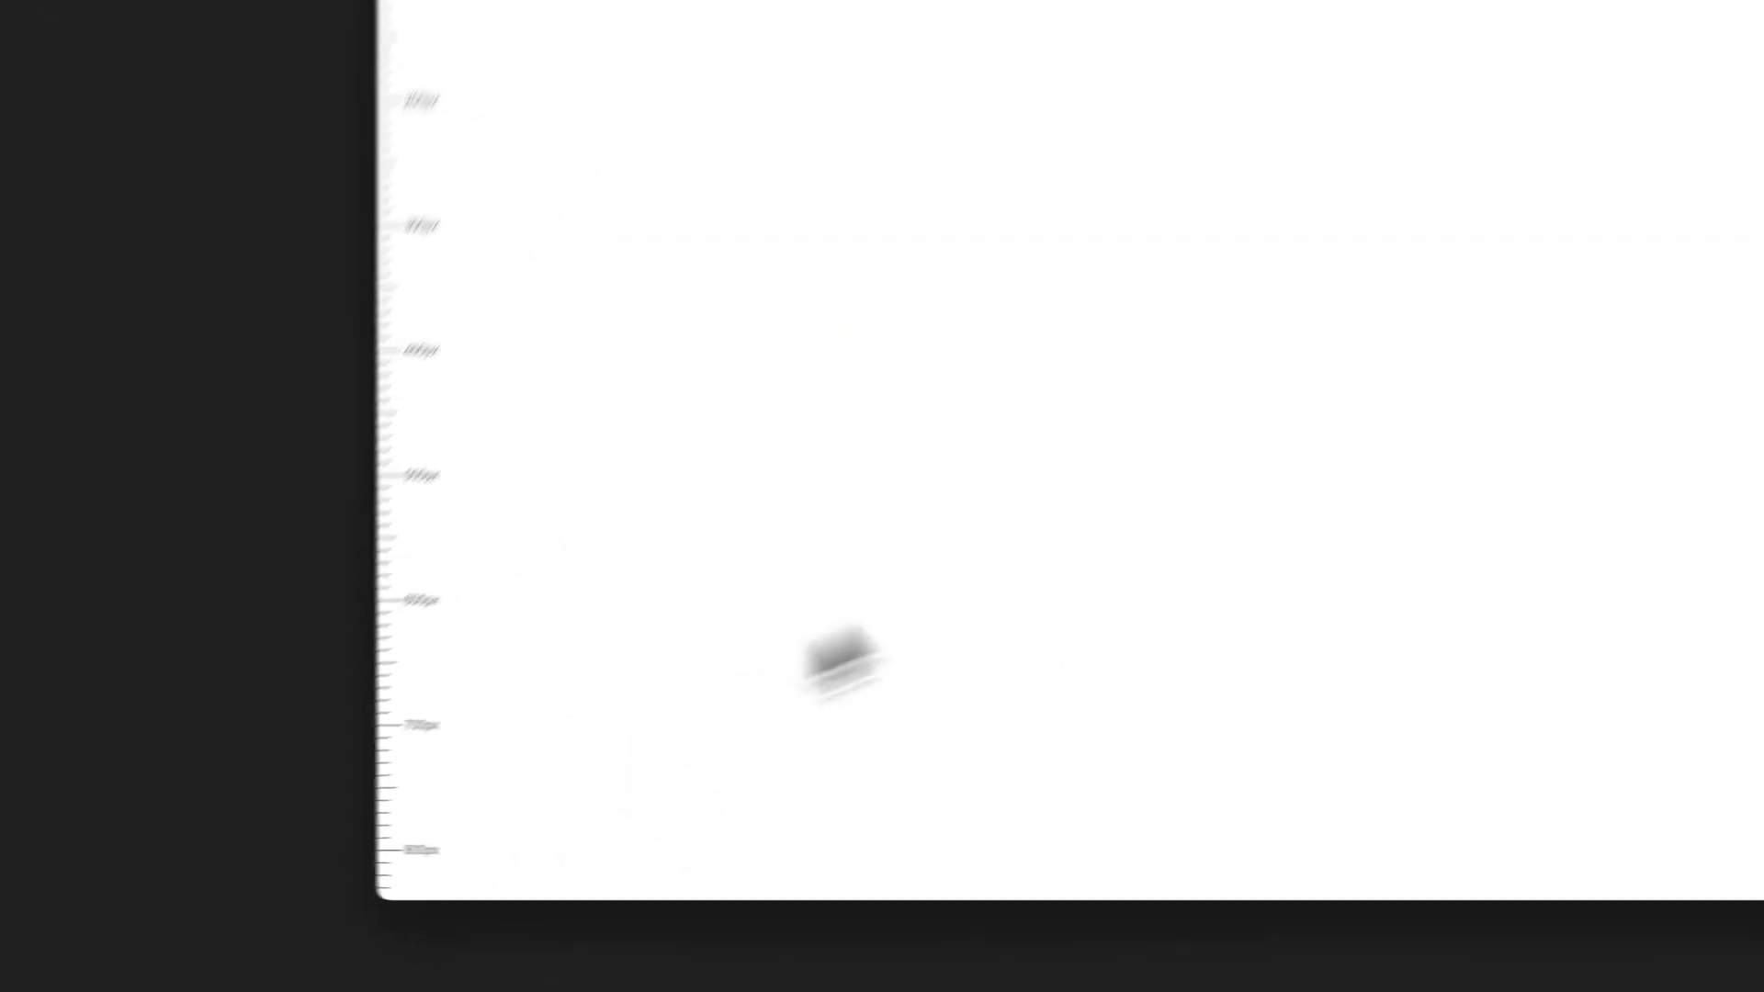
pyautogui.scroll(-5, 875, 559)
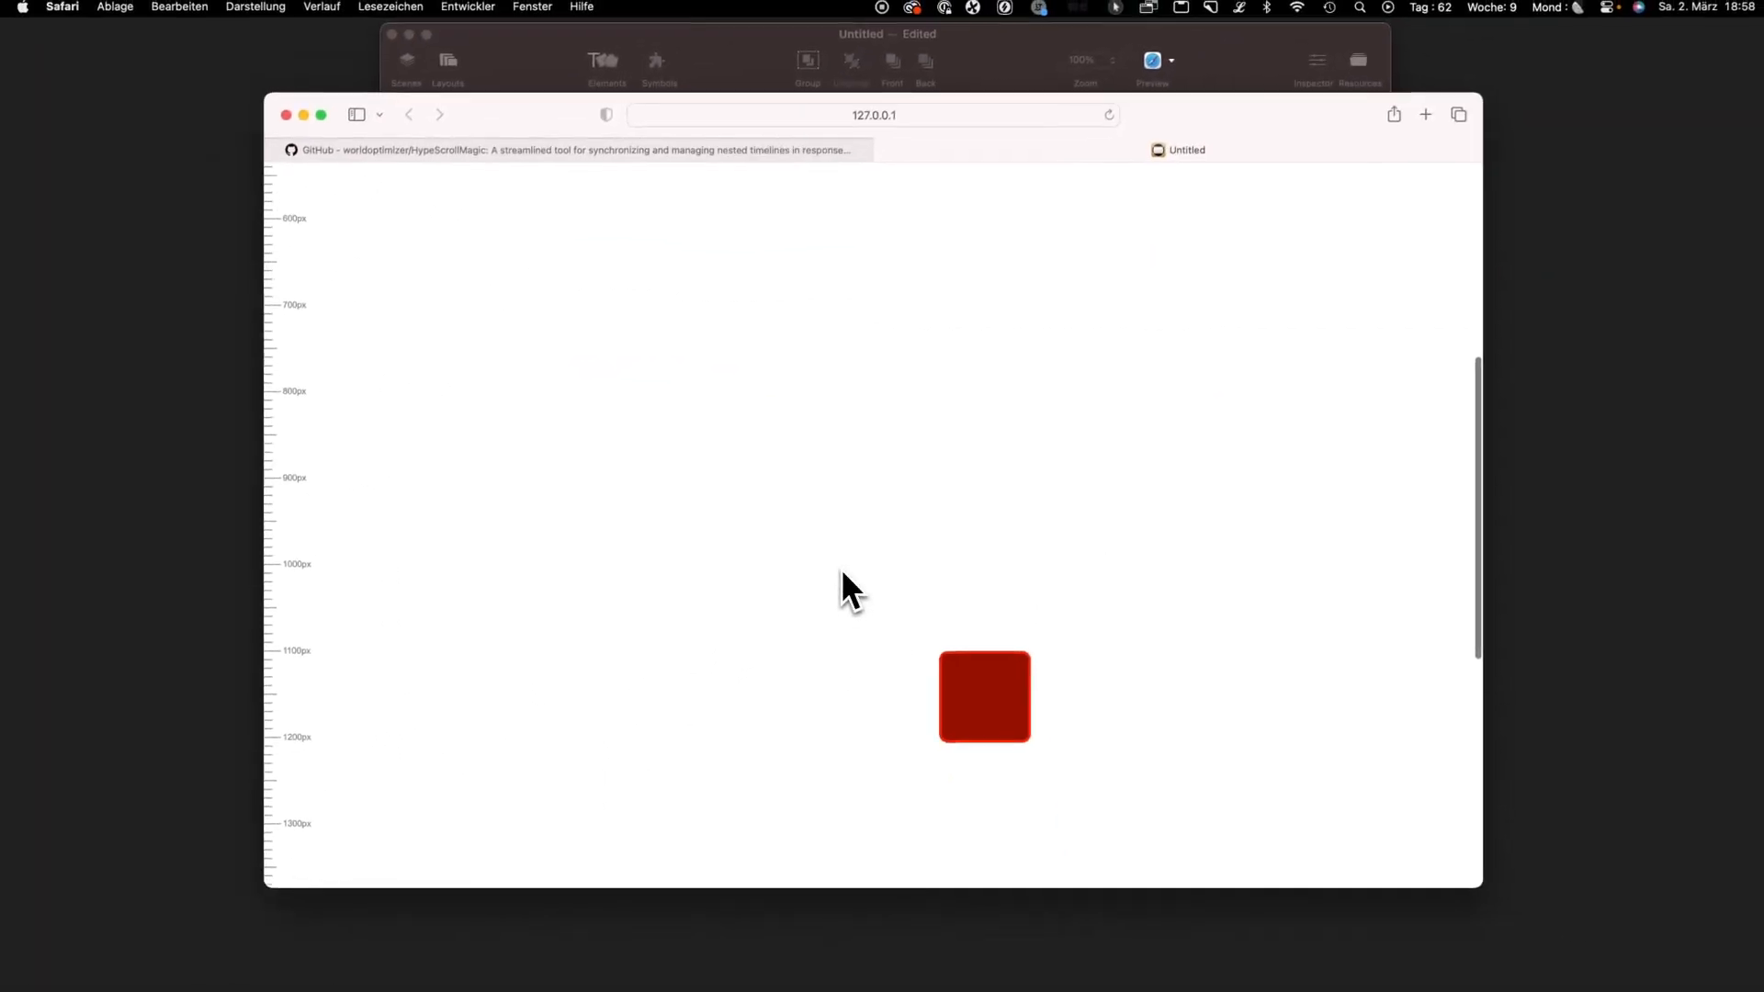
pyautogui.scroll(-1, 840, 569)
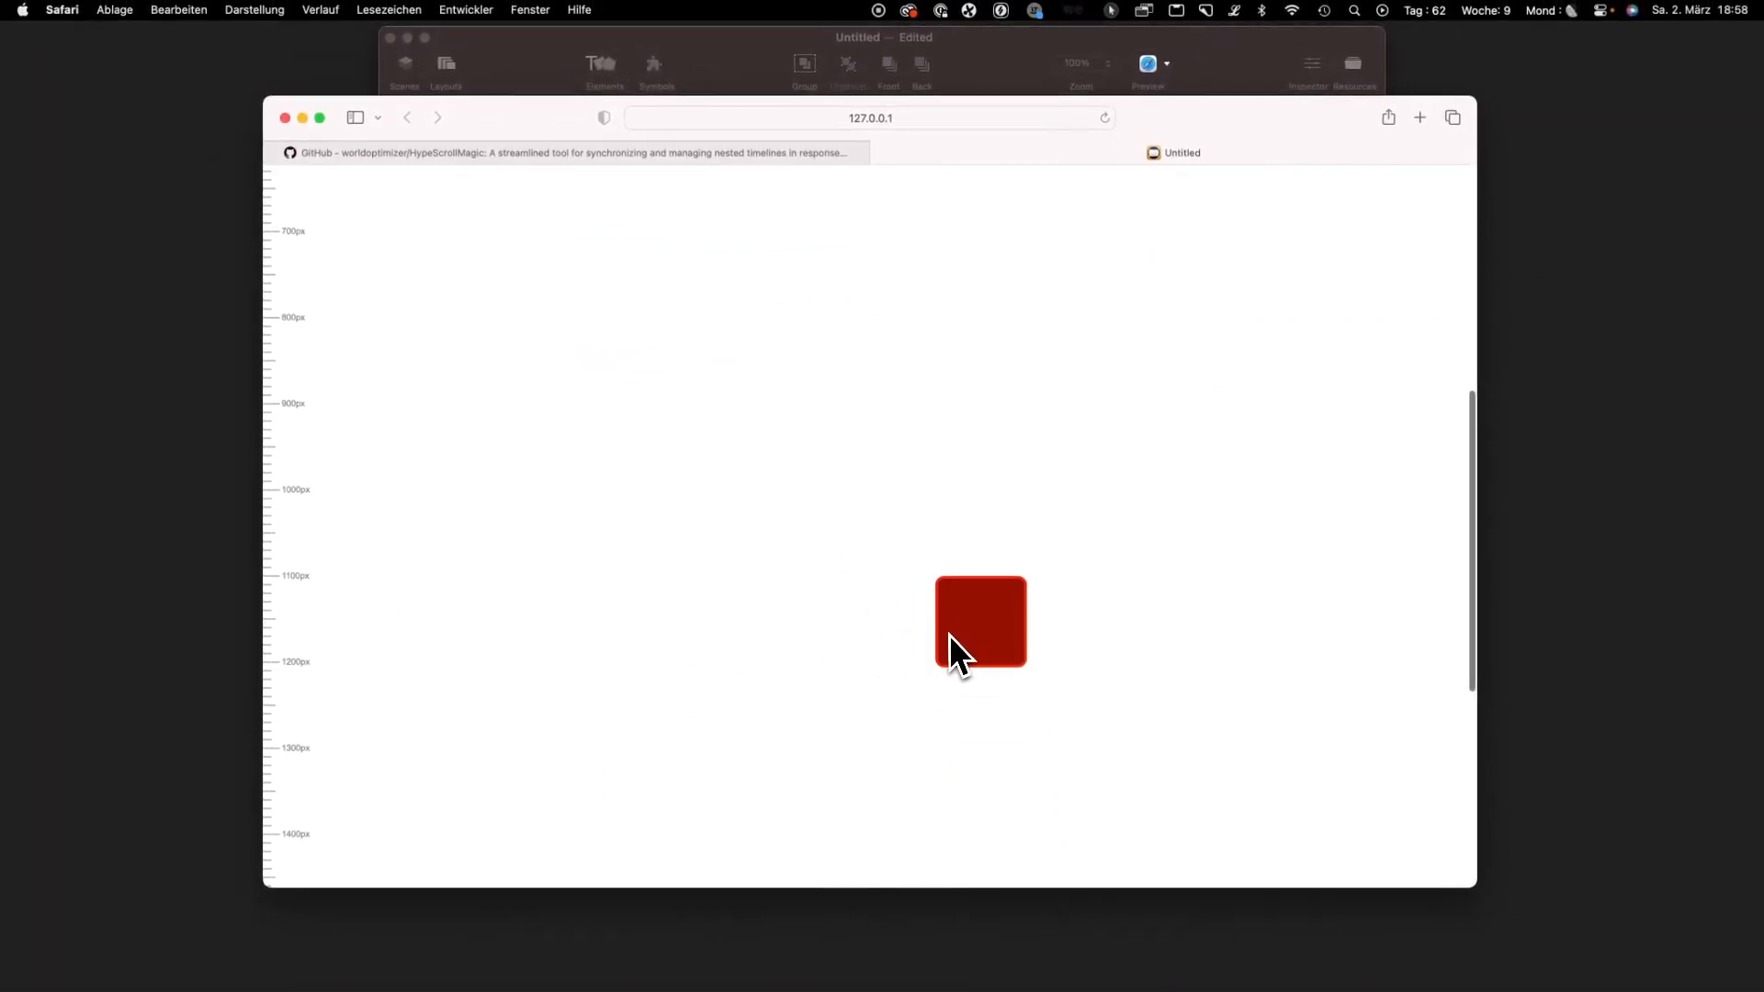
pyautogui.press('super+r')
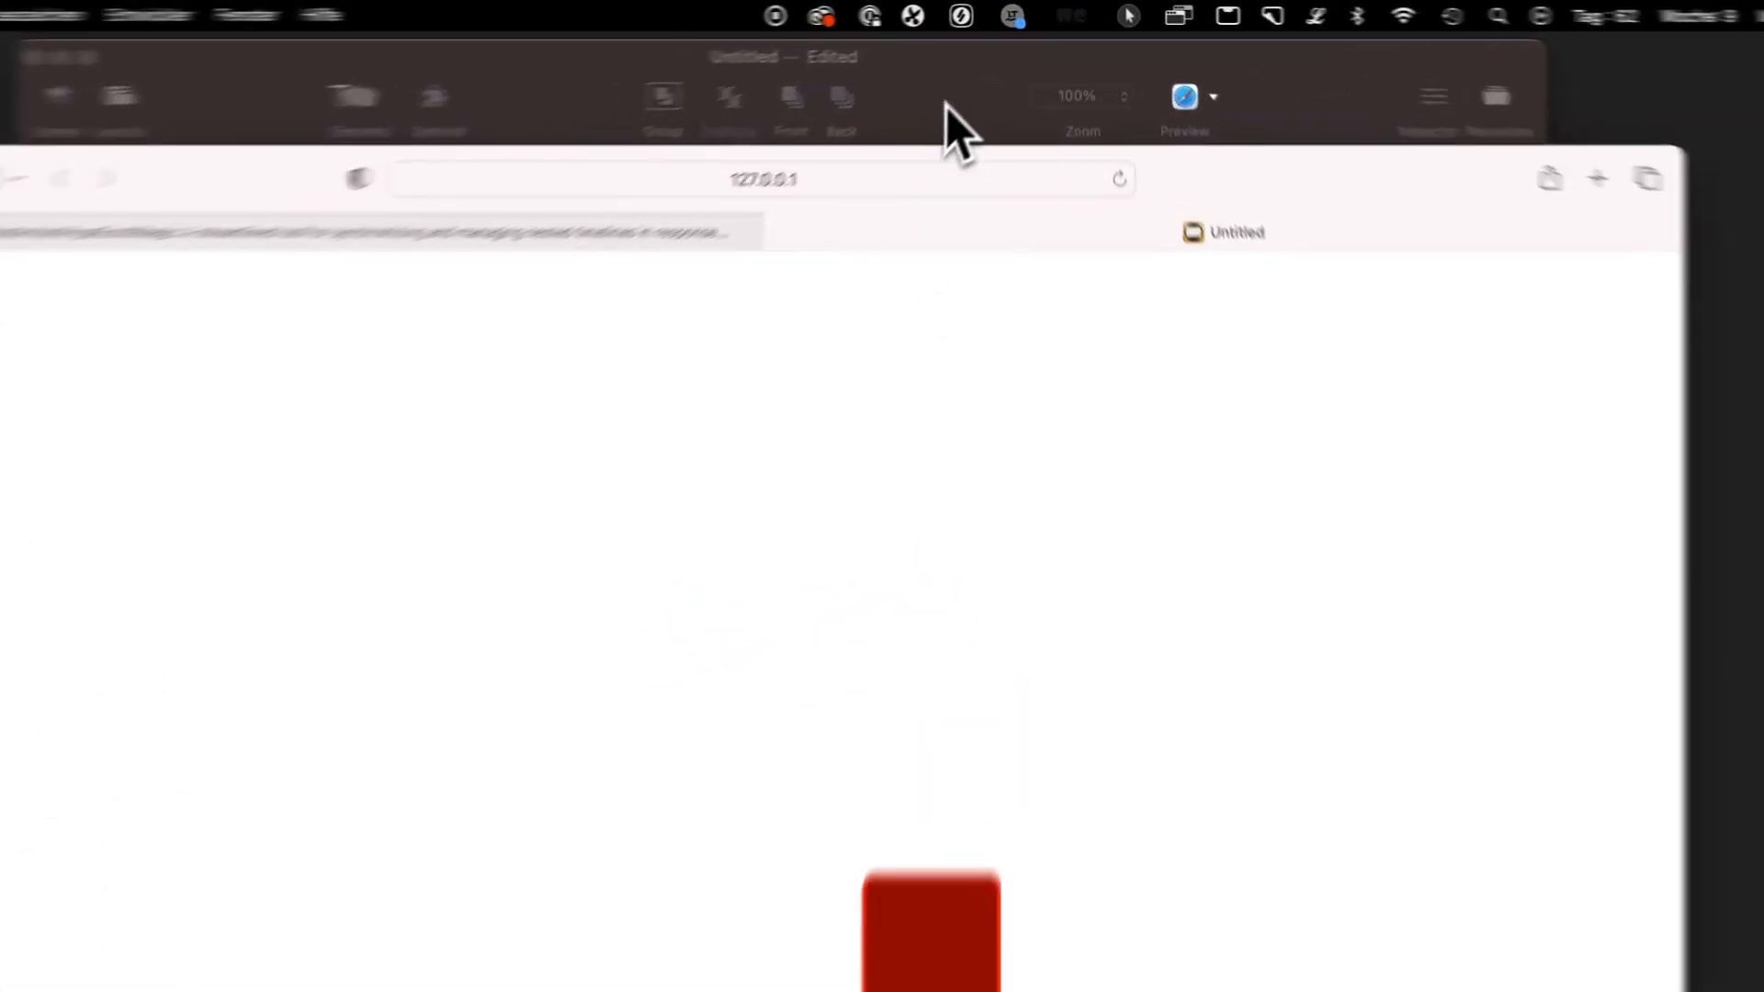
# Switch back to Hype and give the rounded rectangle the additional HTML attribute data-scroll-timeline with the value Main Timeline
pyautogui.click(946, 106)
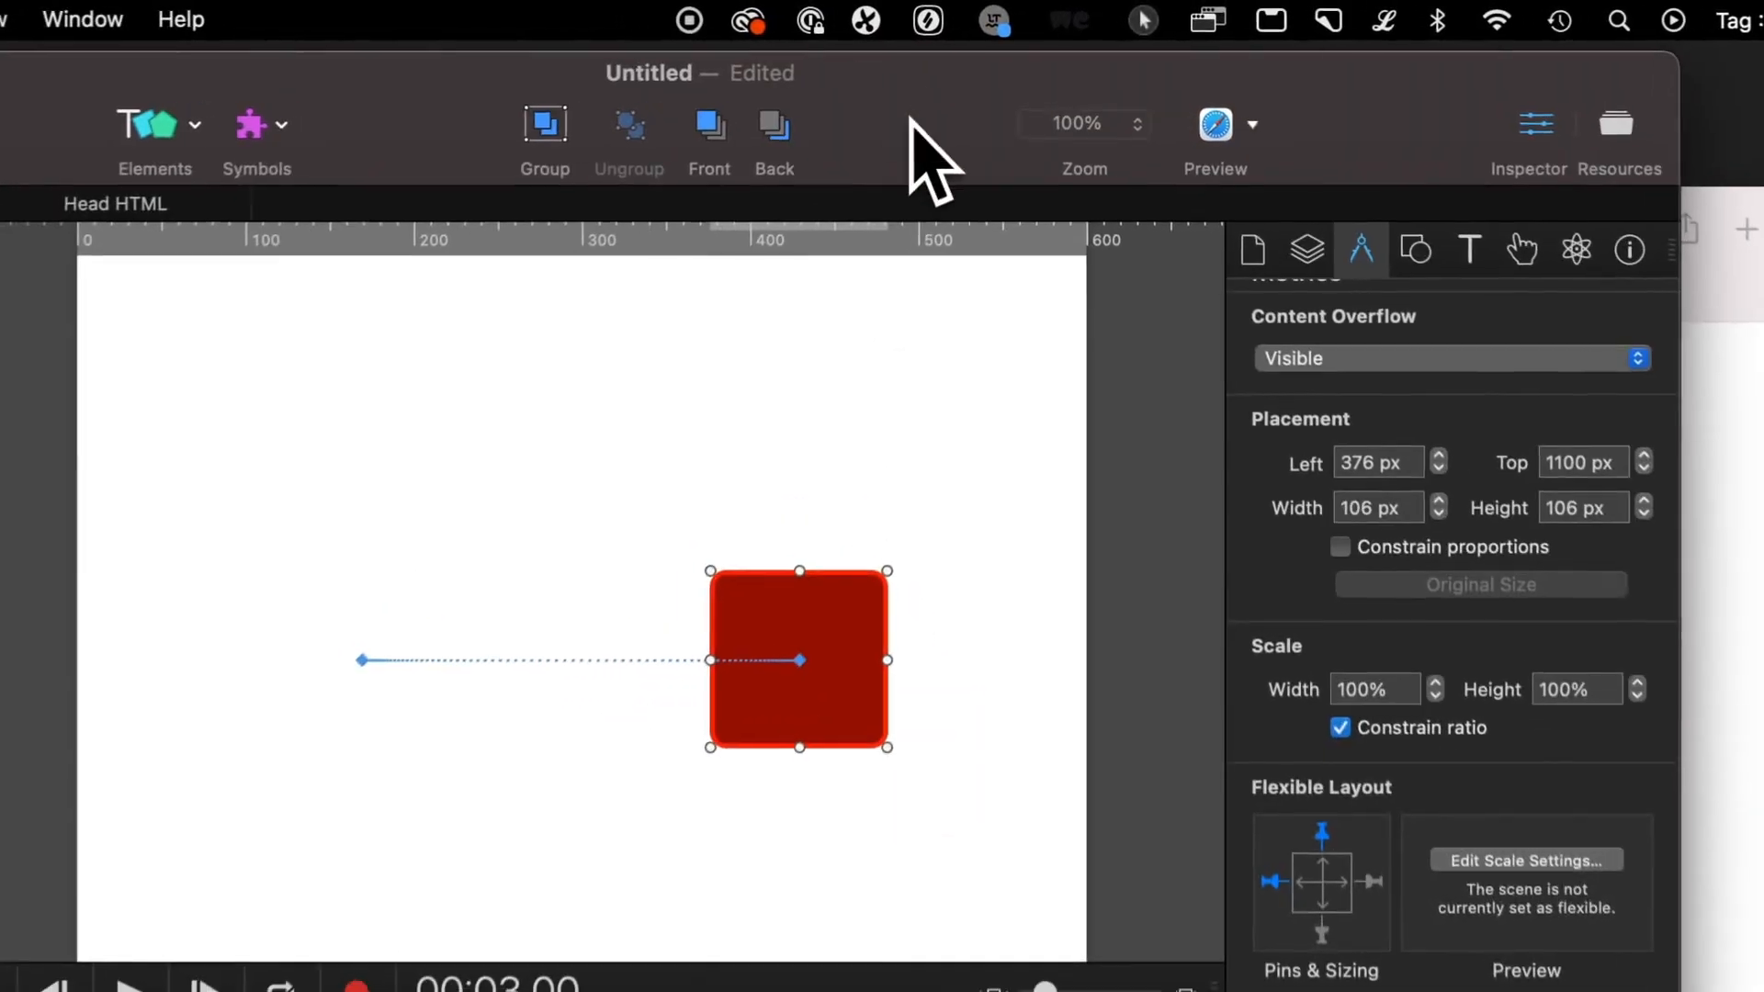
pyautogui.click(710, 448)
pyautogui.click(889, 500)
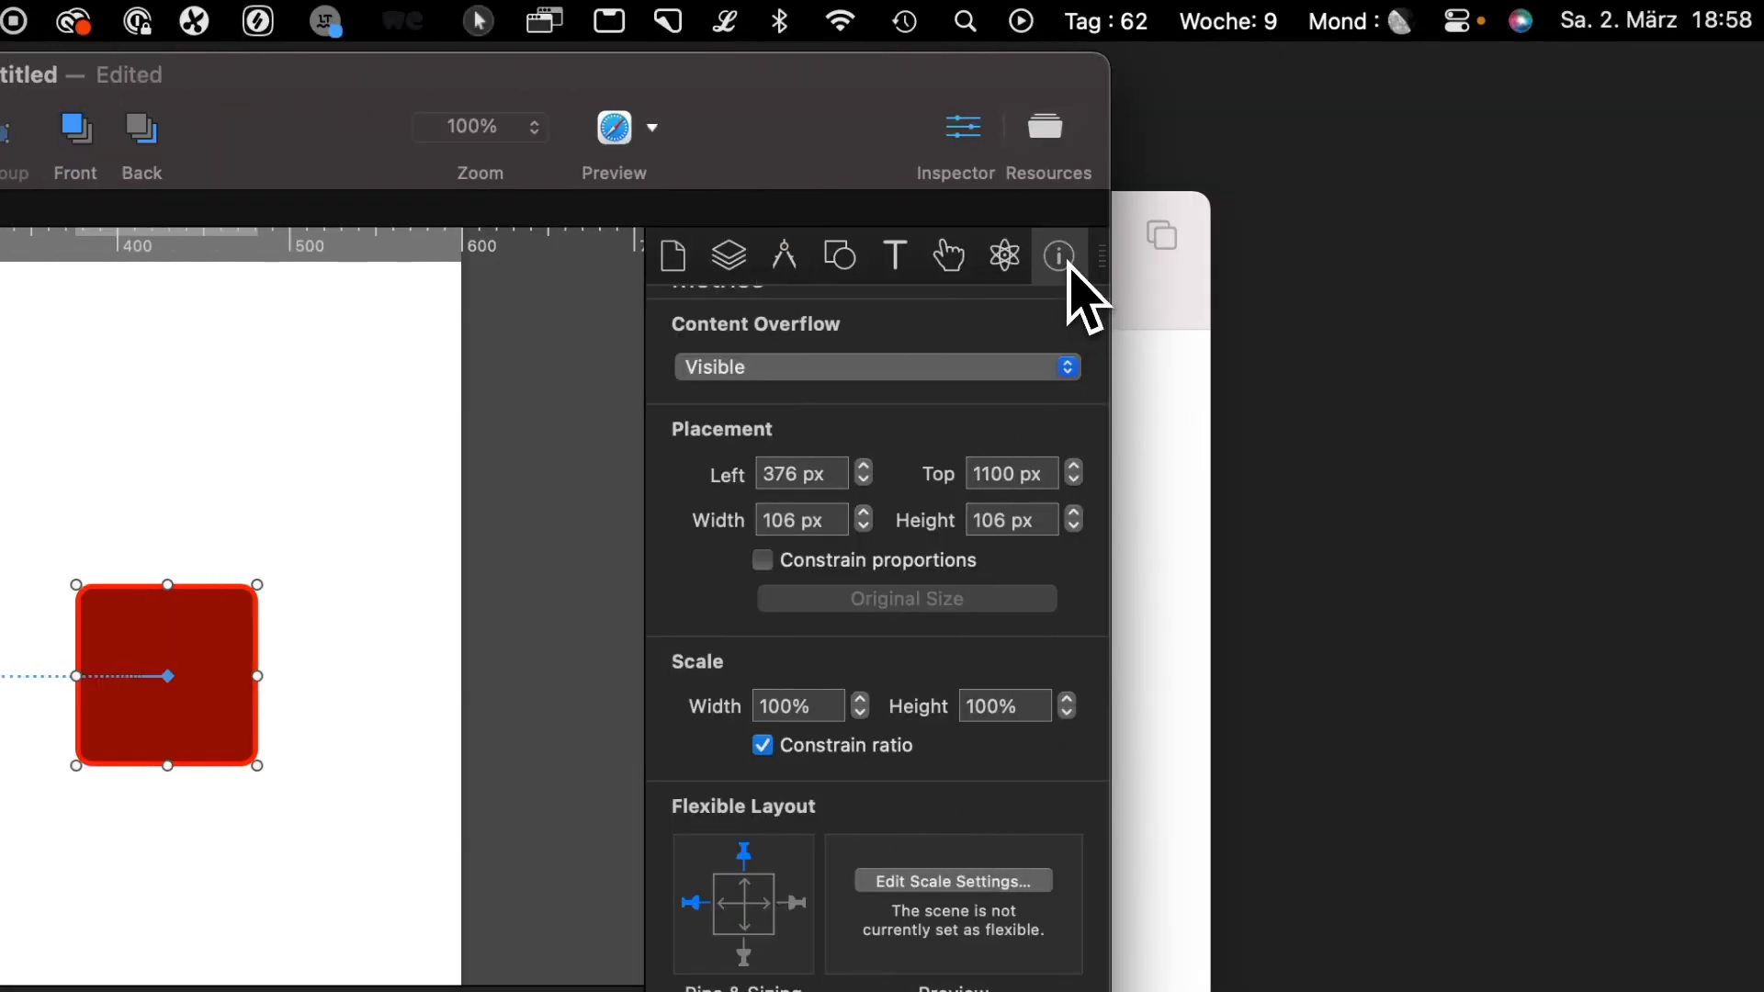
pyautogui.click(1643, 255)
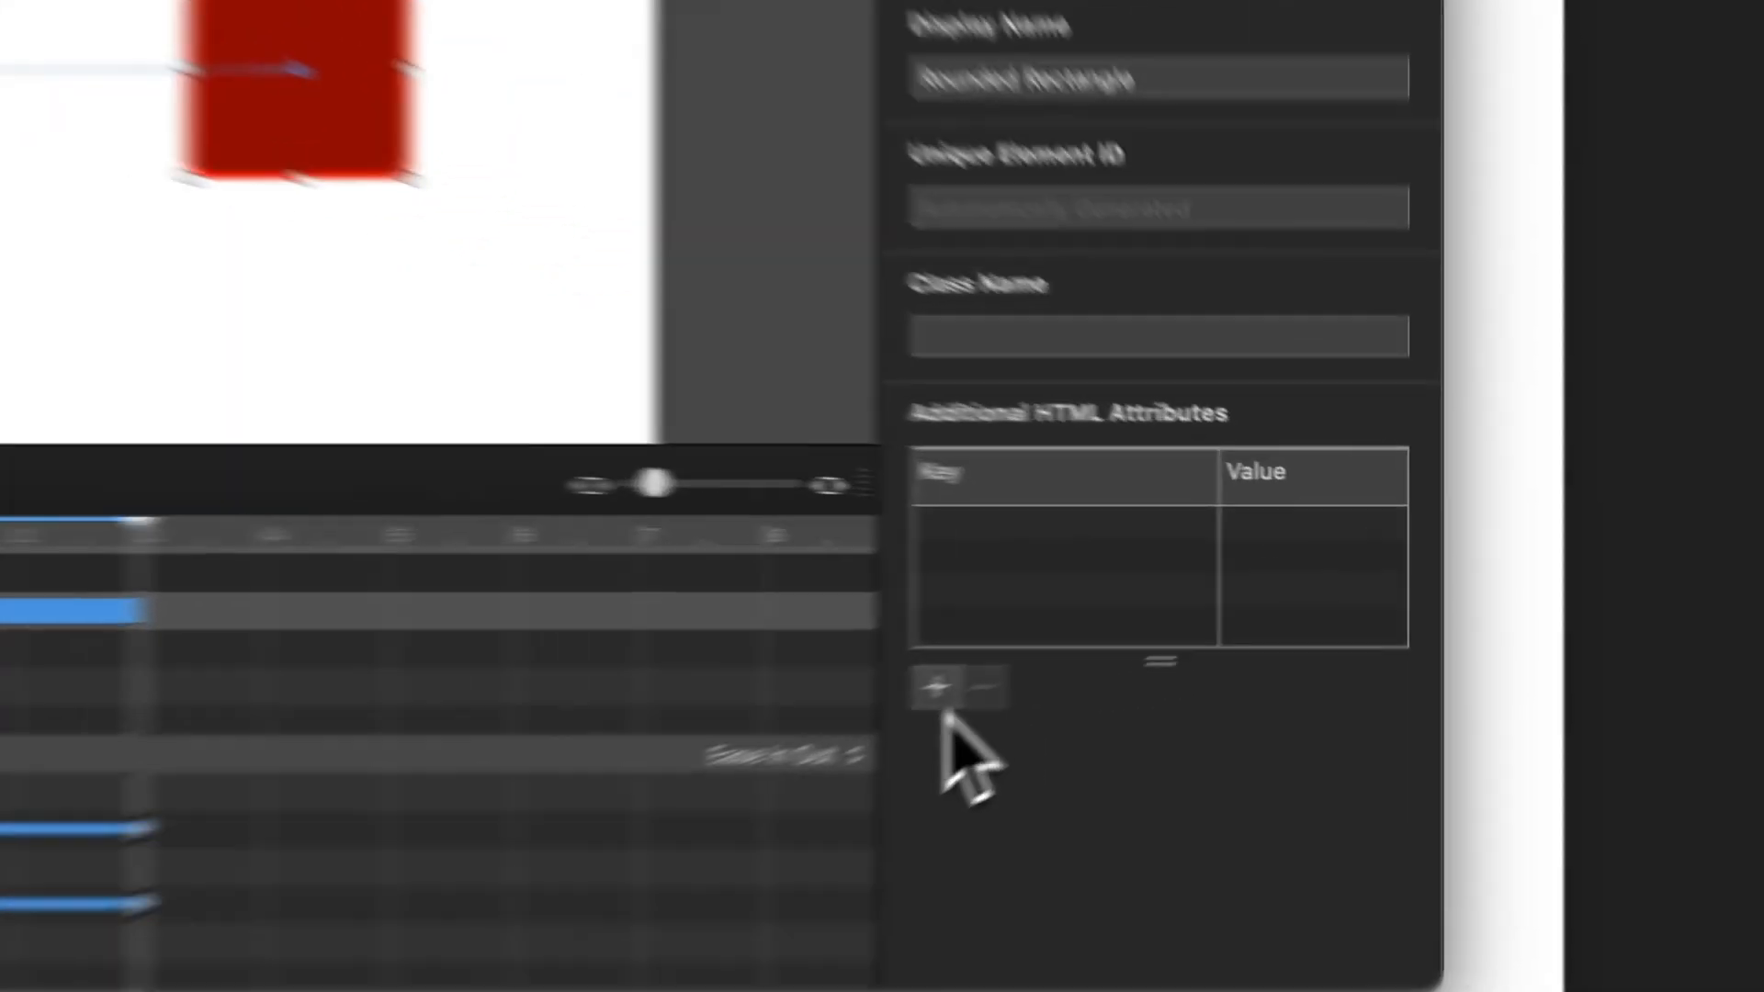
pyautogui.click(1218, 593)
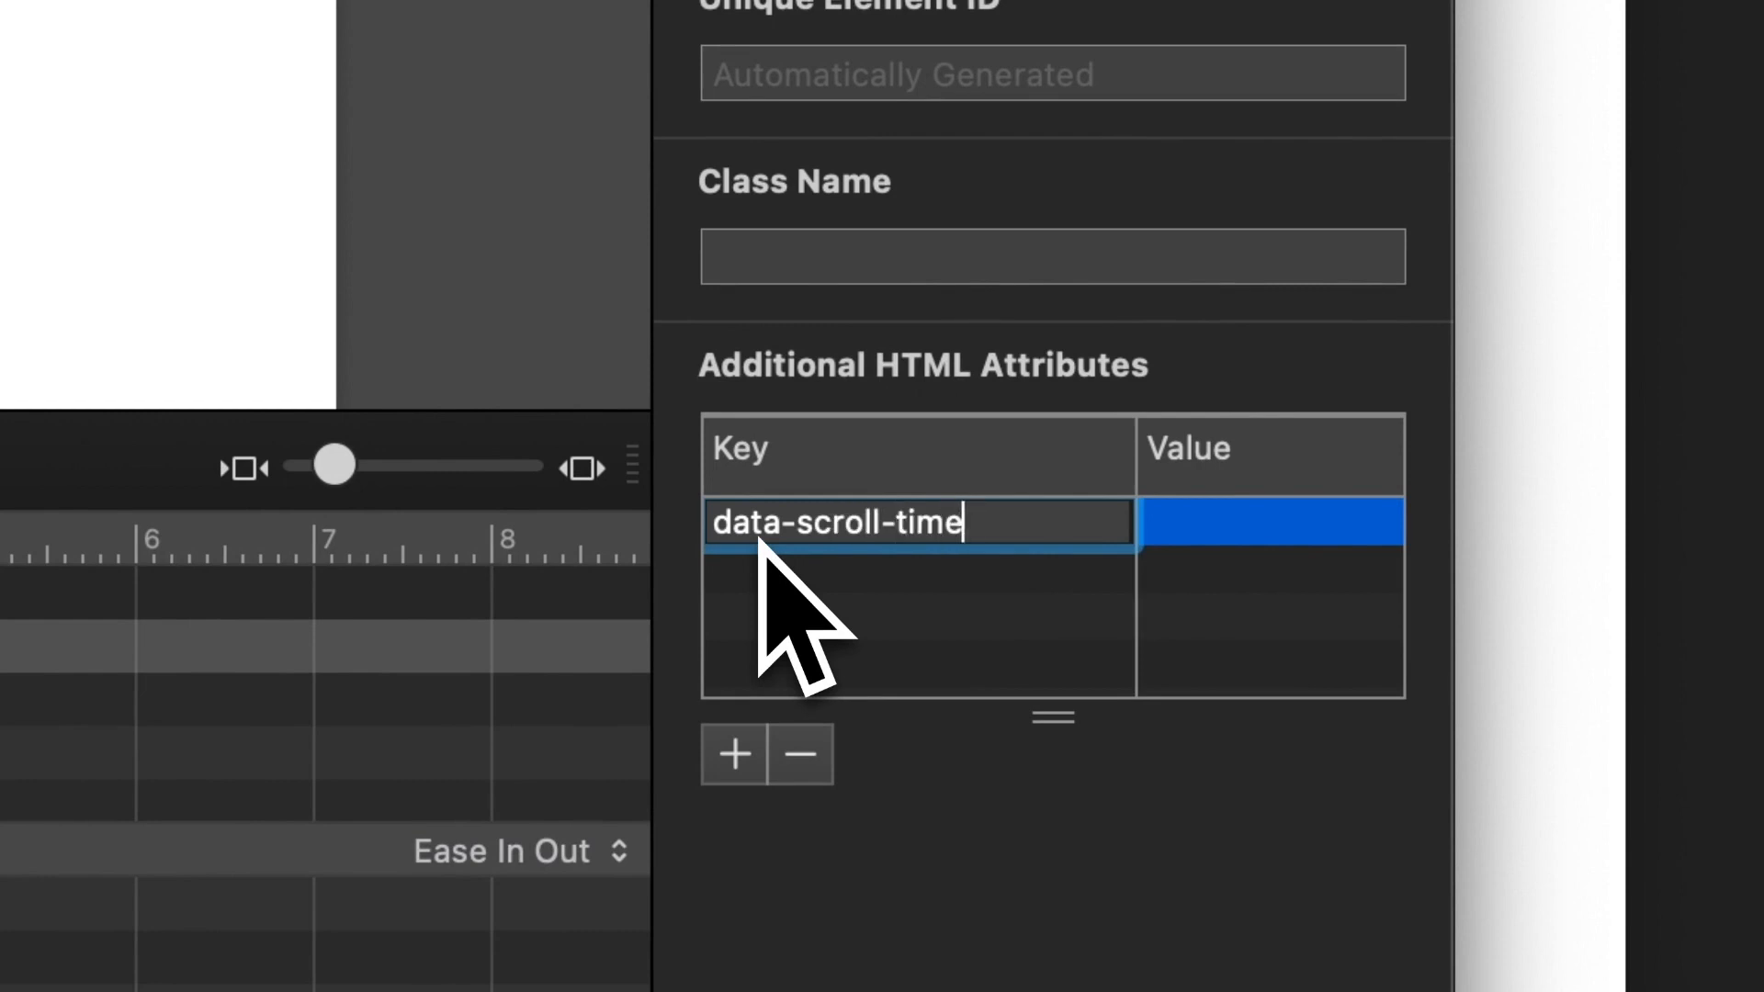
pyautogui.press('Return')
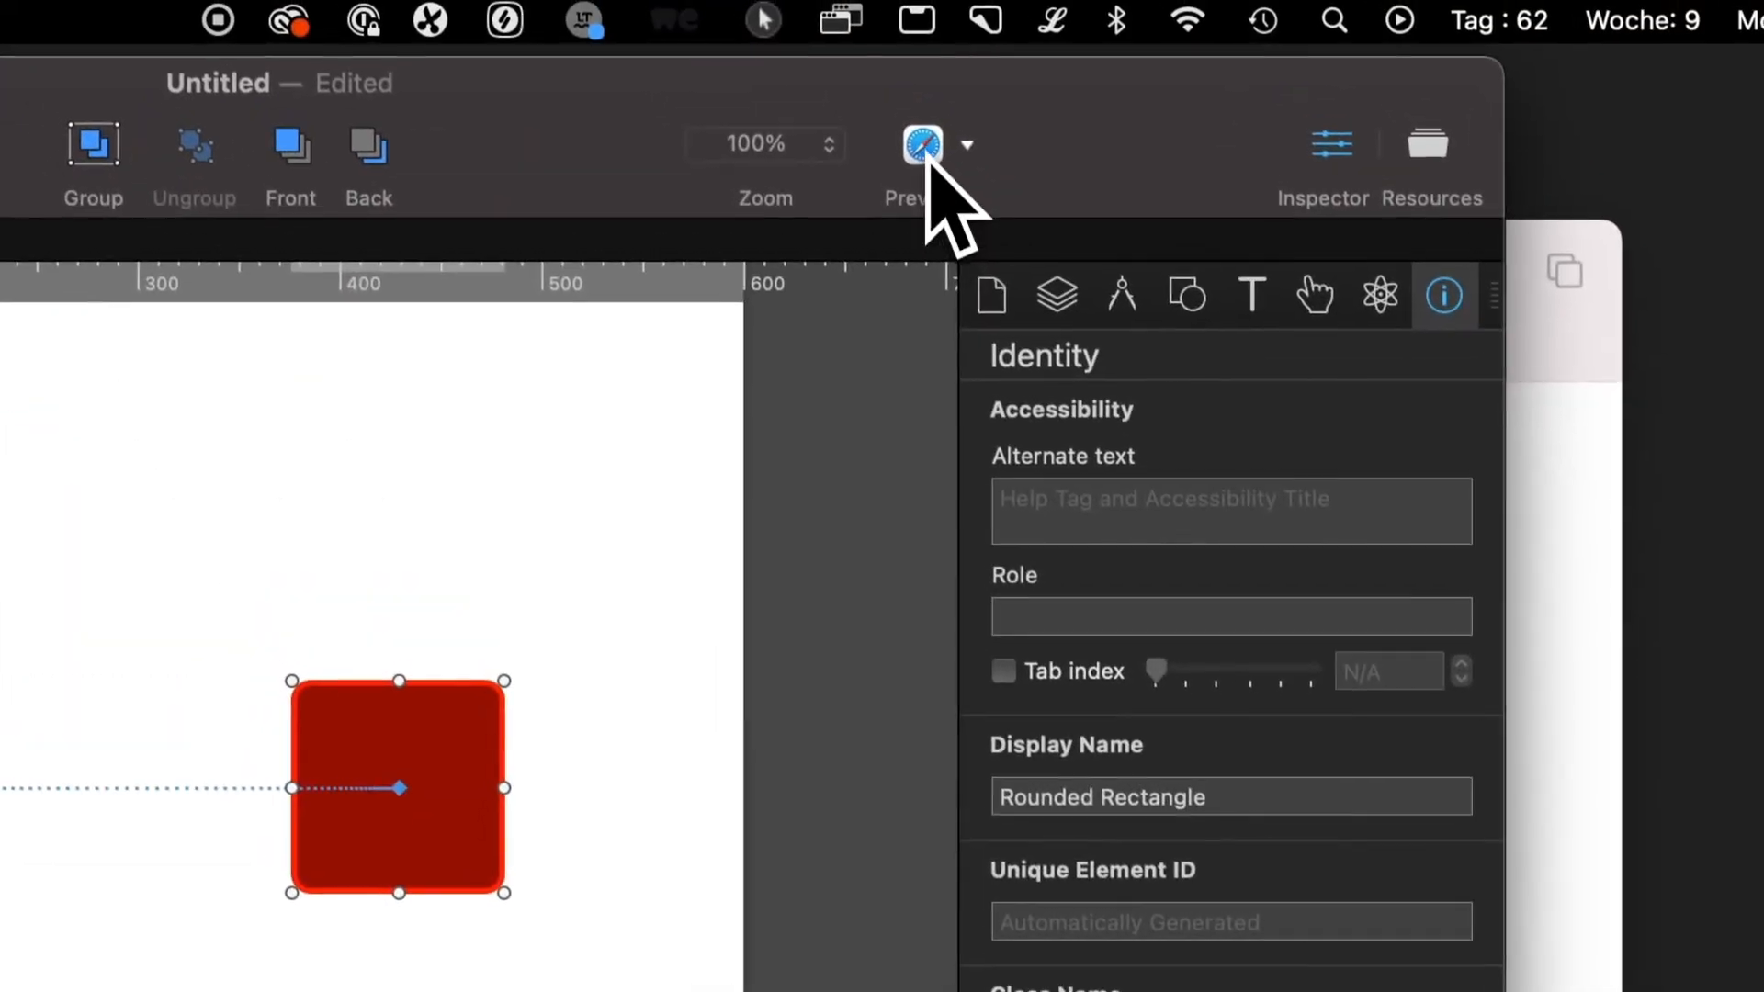
# Preview the document again and scroll past the rectangle to examine the Main Timeline's trigger, start and end markers
pyautogui.click(928, 150)
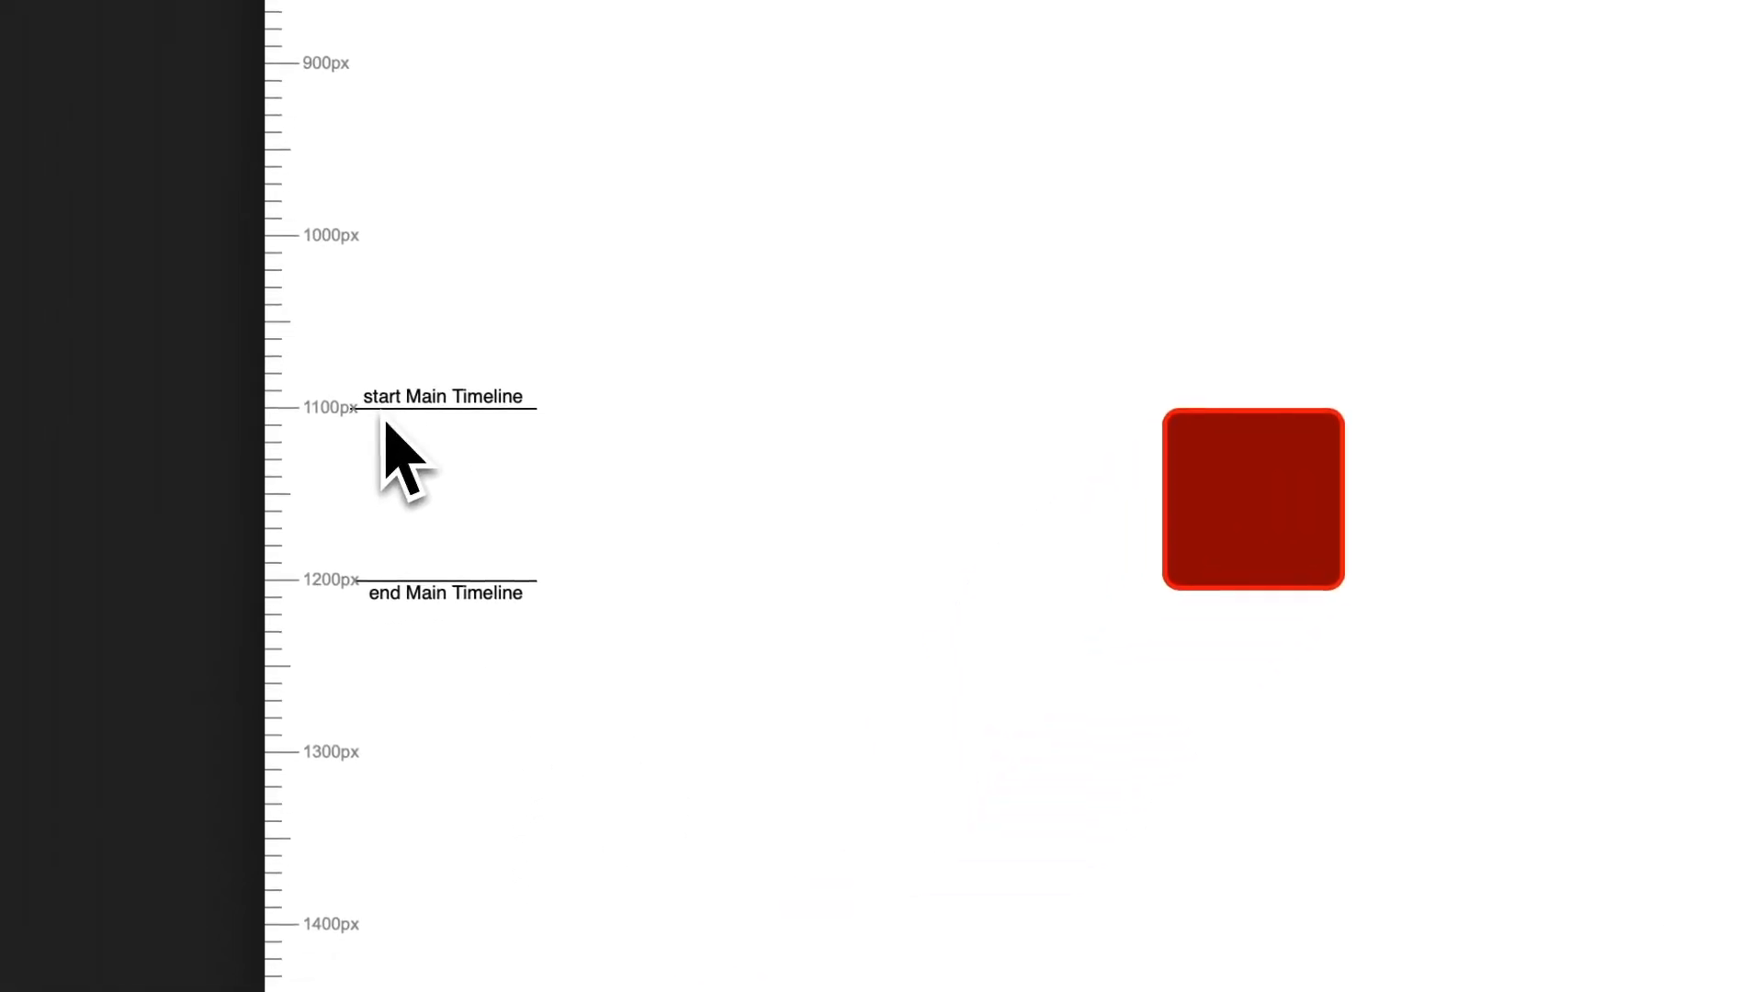
pyautogui.scroll(10, 622, 394)
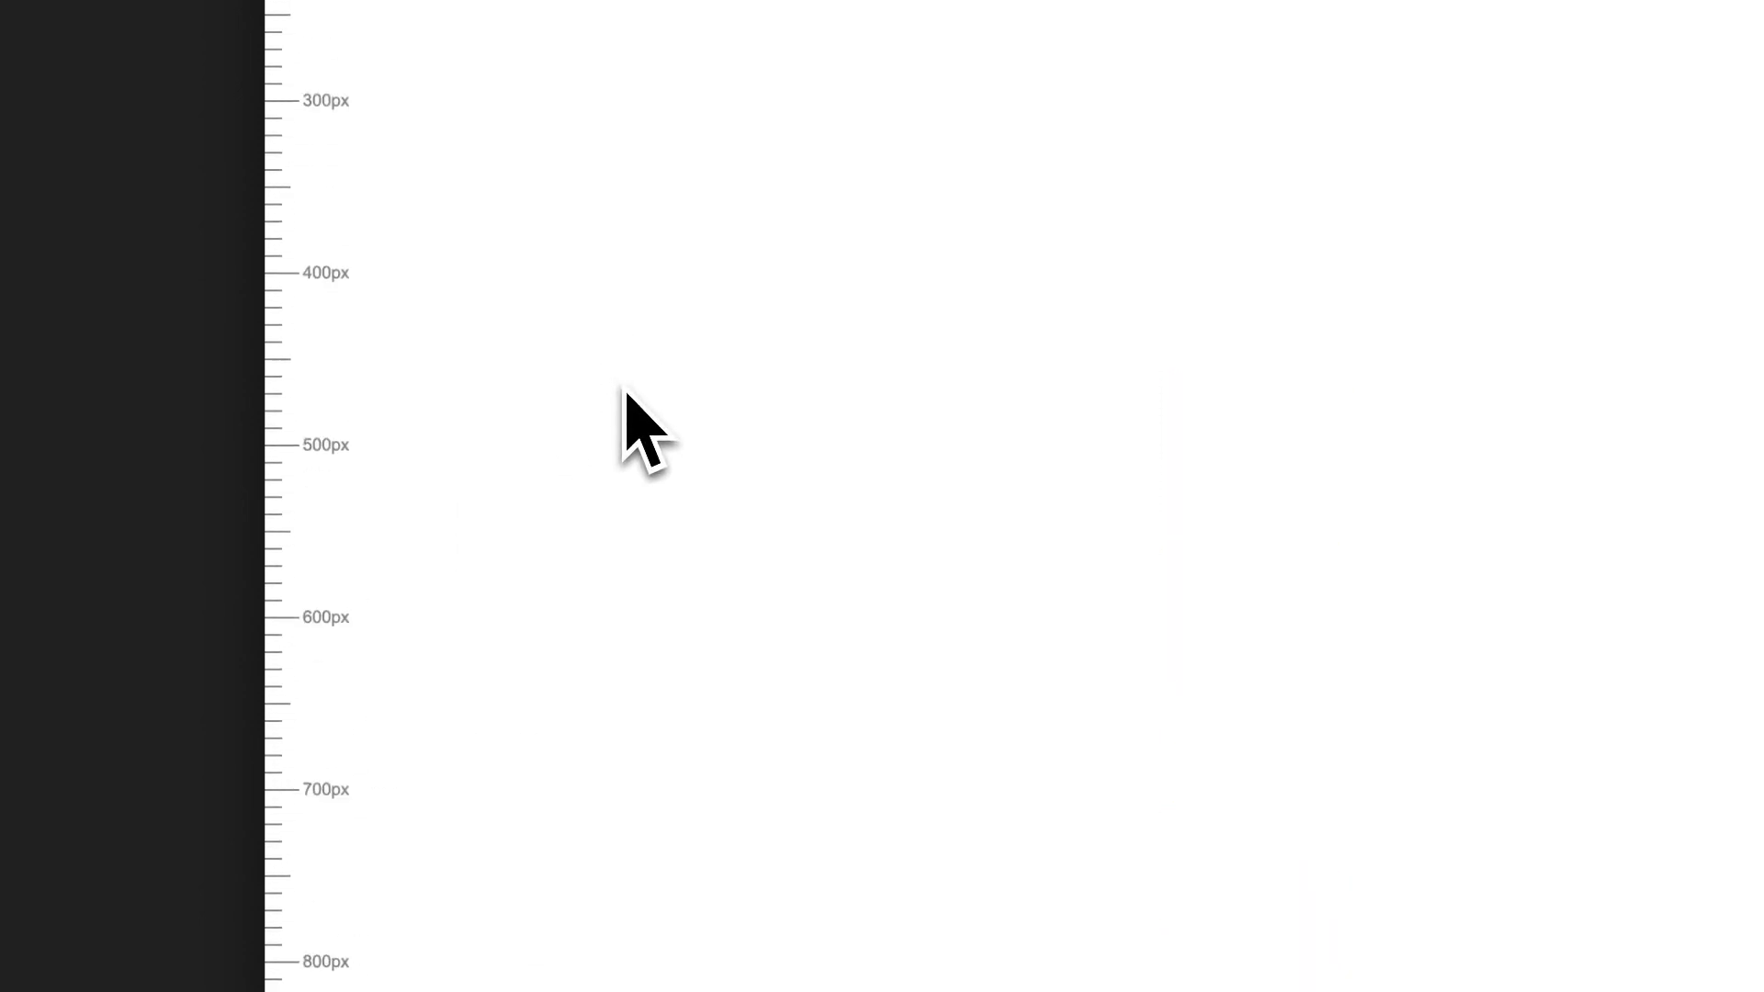
pyautogui.scroll(-9, 622, 394)
pyautogui.scroll(-1, 626, 393)
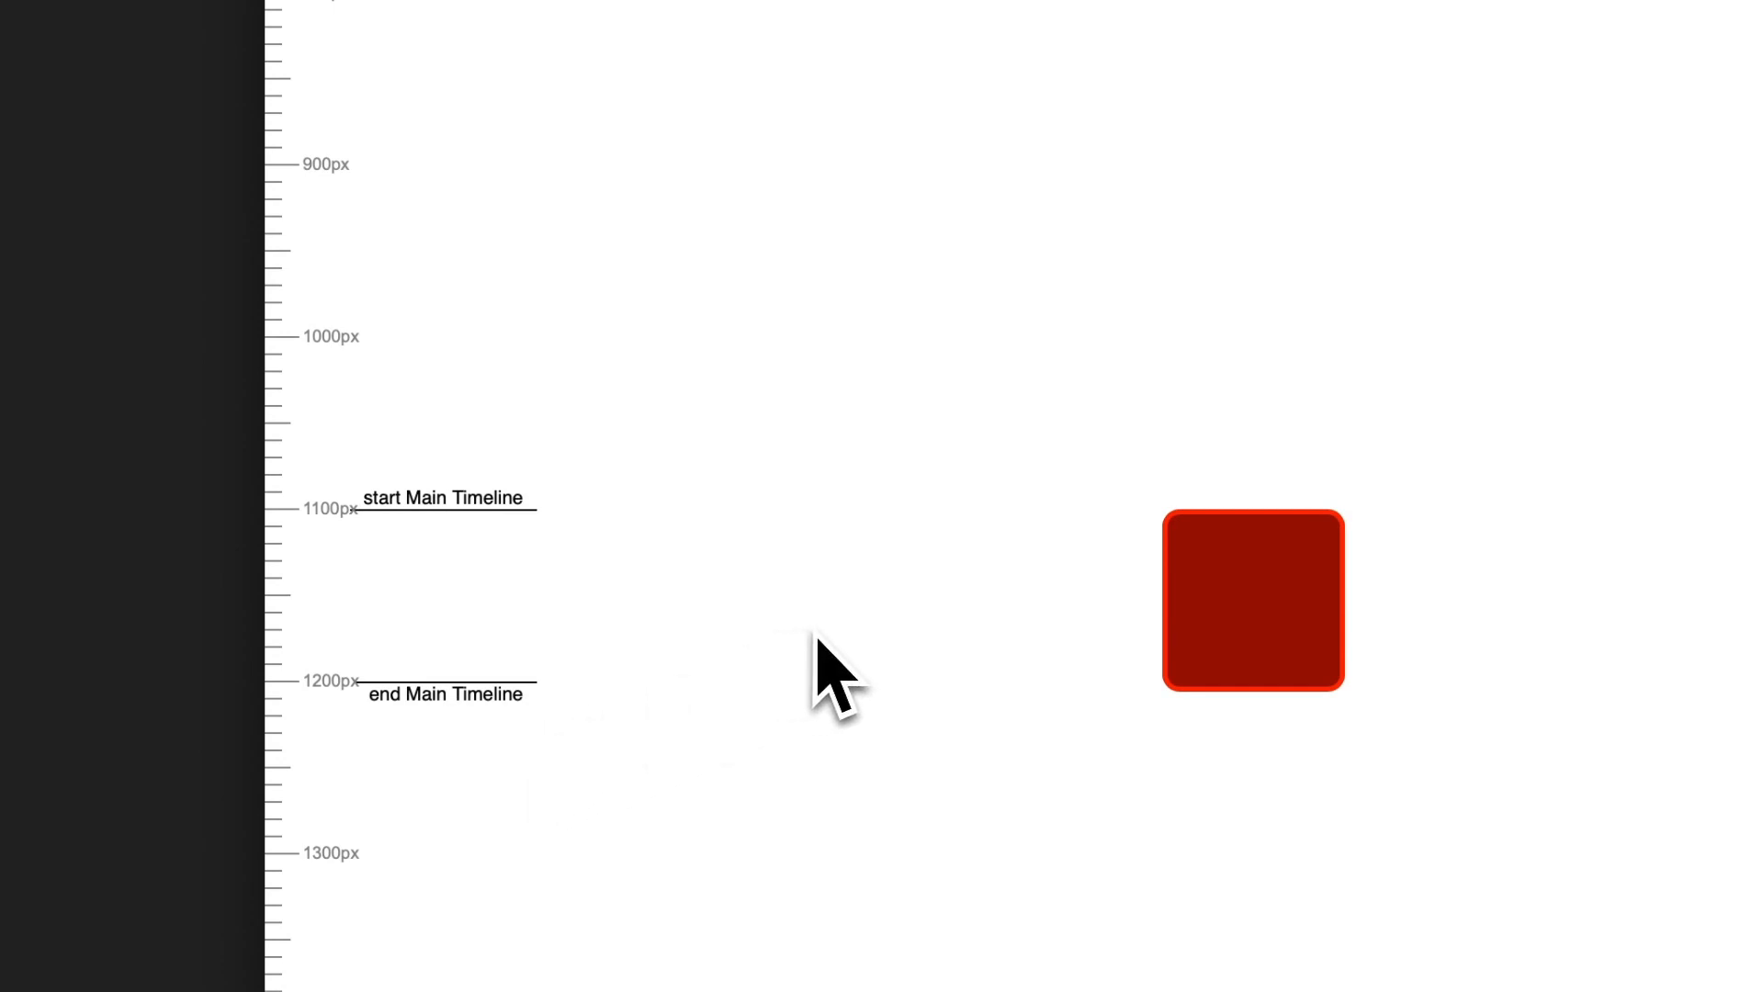
pyautogui.scroll(-5, 816, 634)
pyautogui.scroll(3, 816, 634)
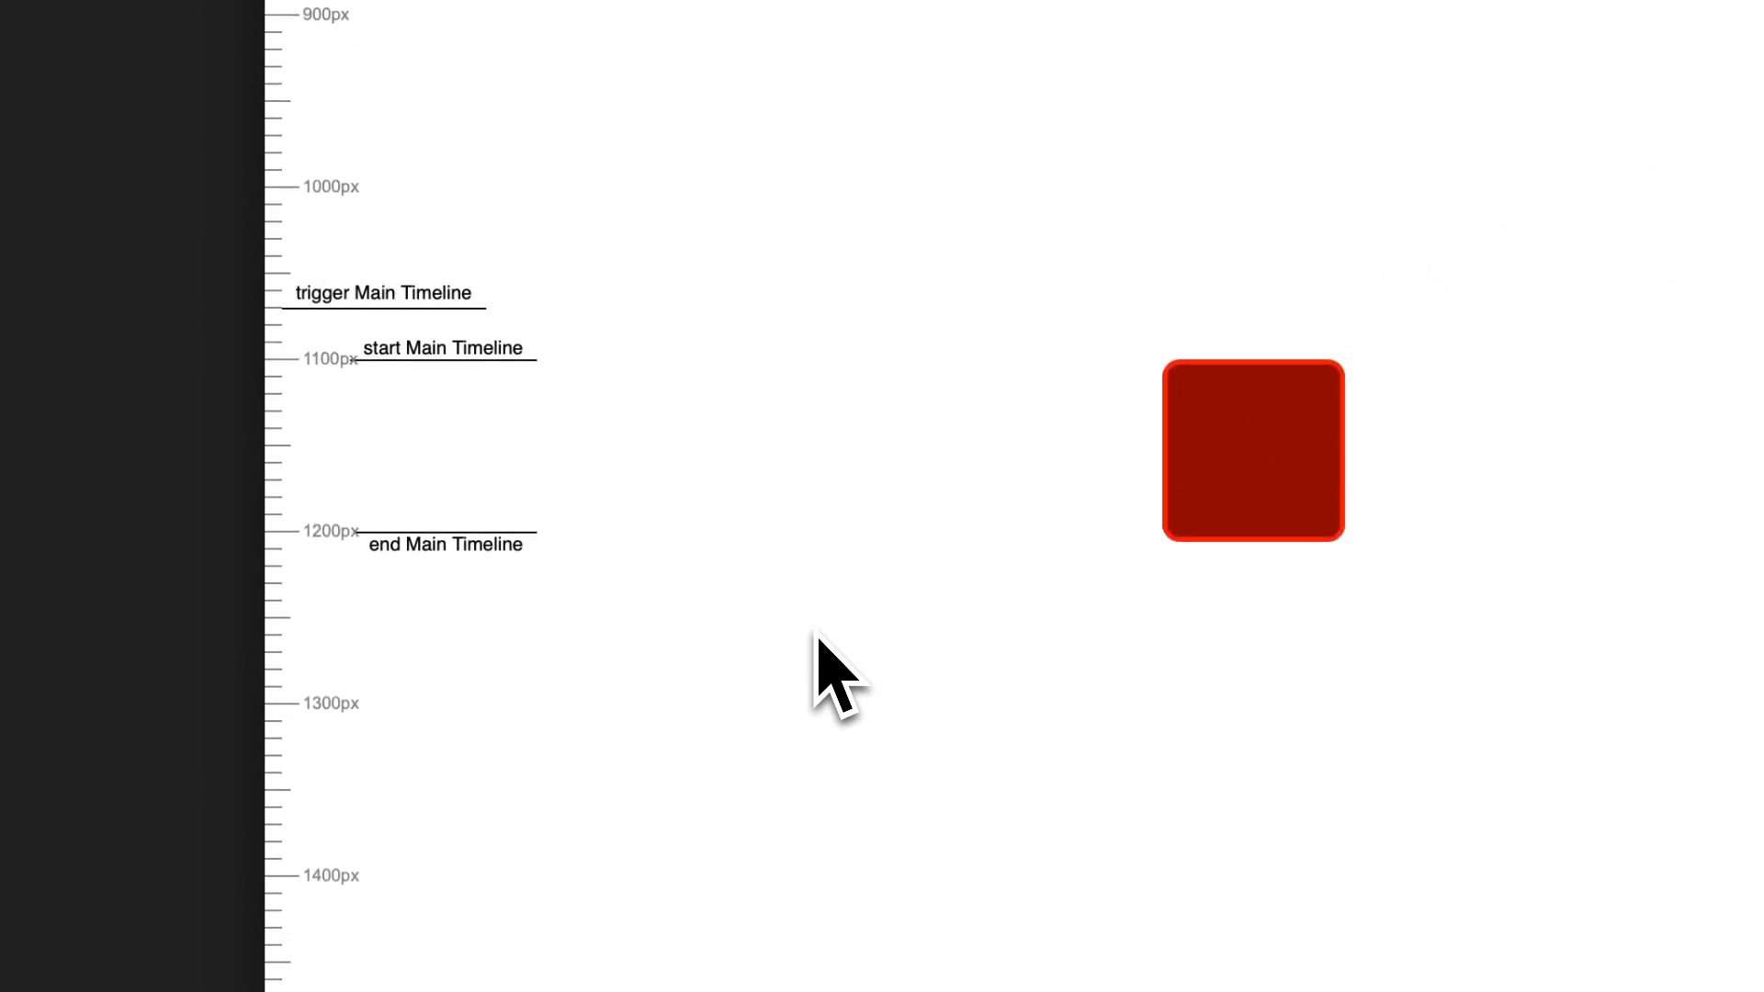
# Scroll the preview back and forth around the red rectangle to examine how the trigger crosses Main Timeline's start marker
pyautogui.scroll(-3, 815, 633)
pyautogui.scroll(2, 816, 633)
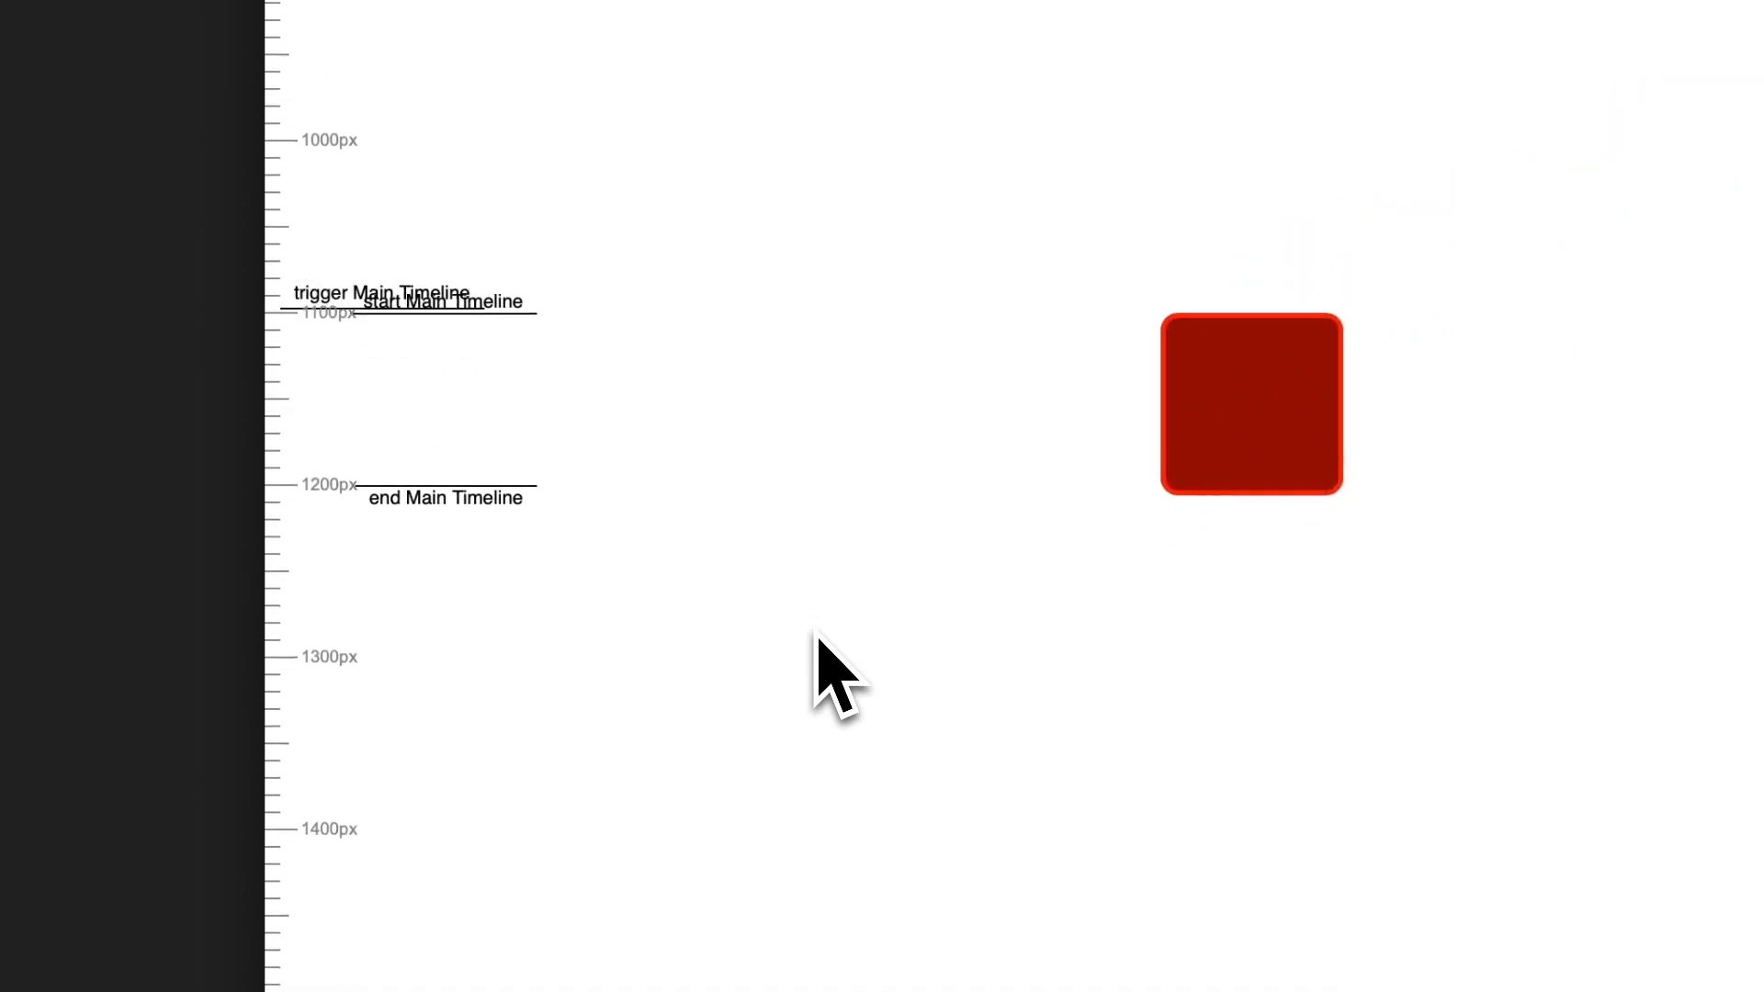
pyautogui.scroll(1, 816, 634)
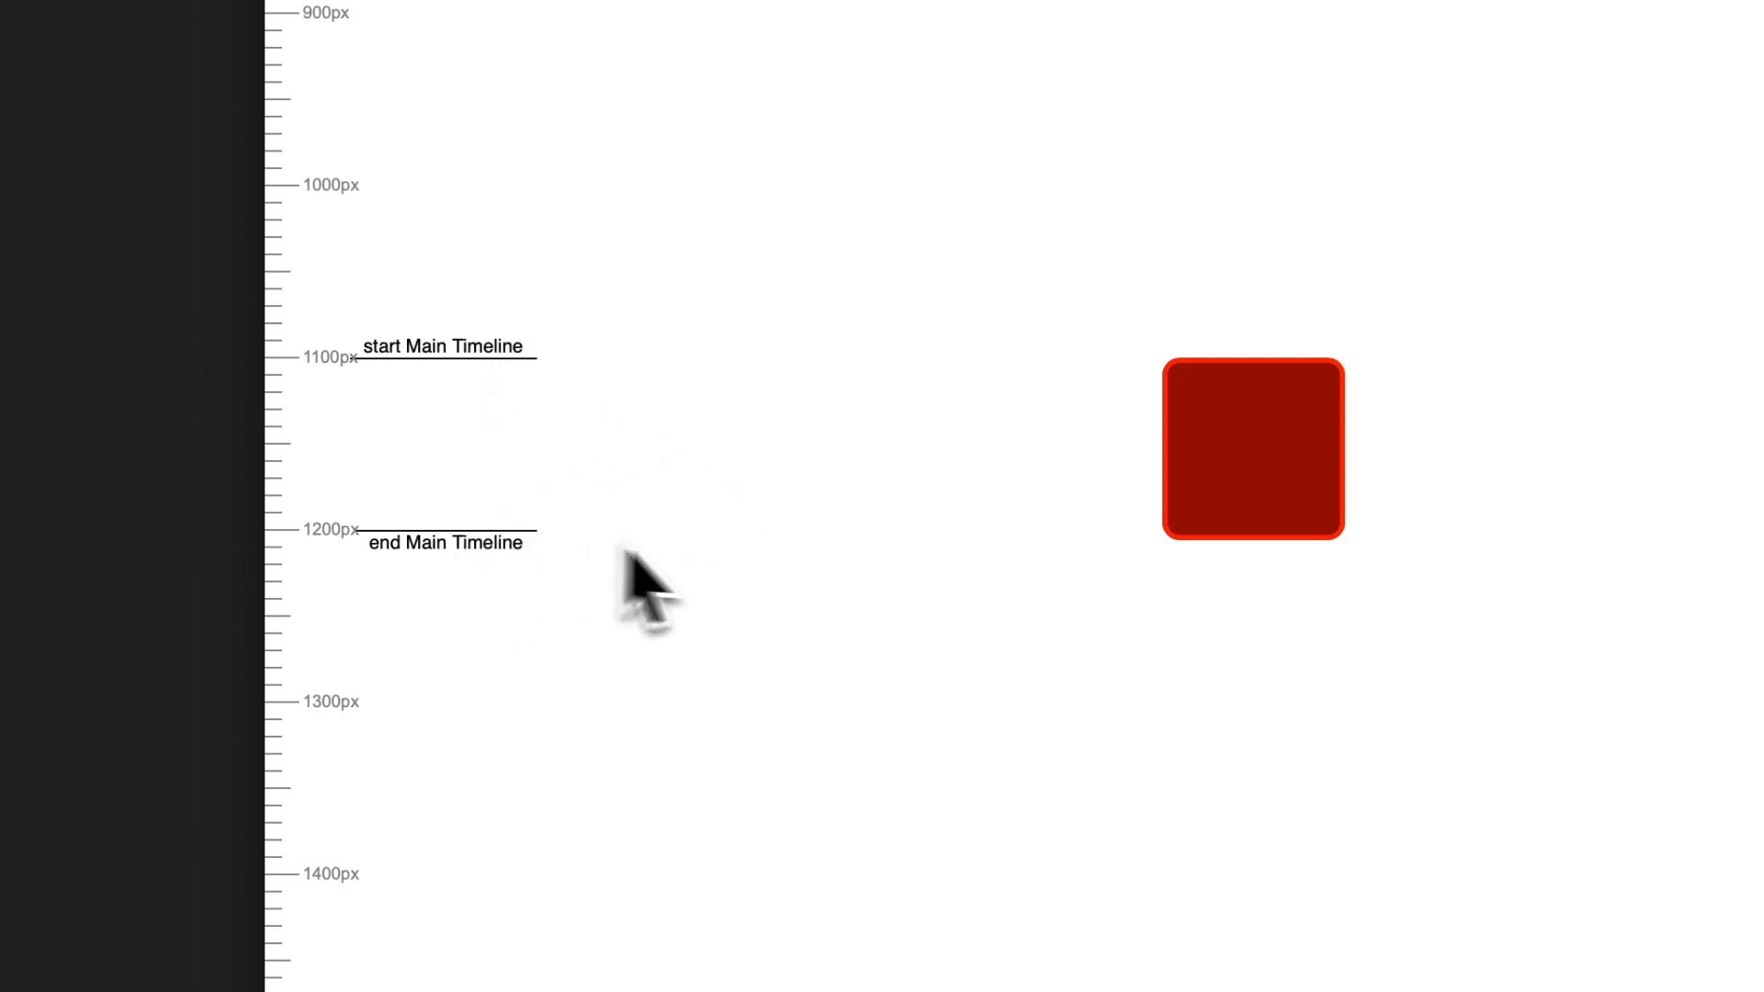
pyautogui.scroll(-1, 803, 579)
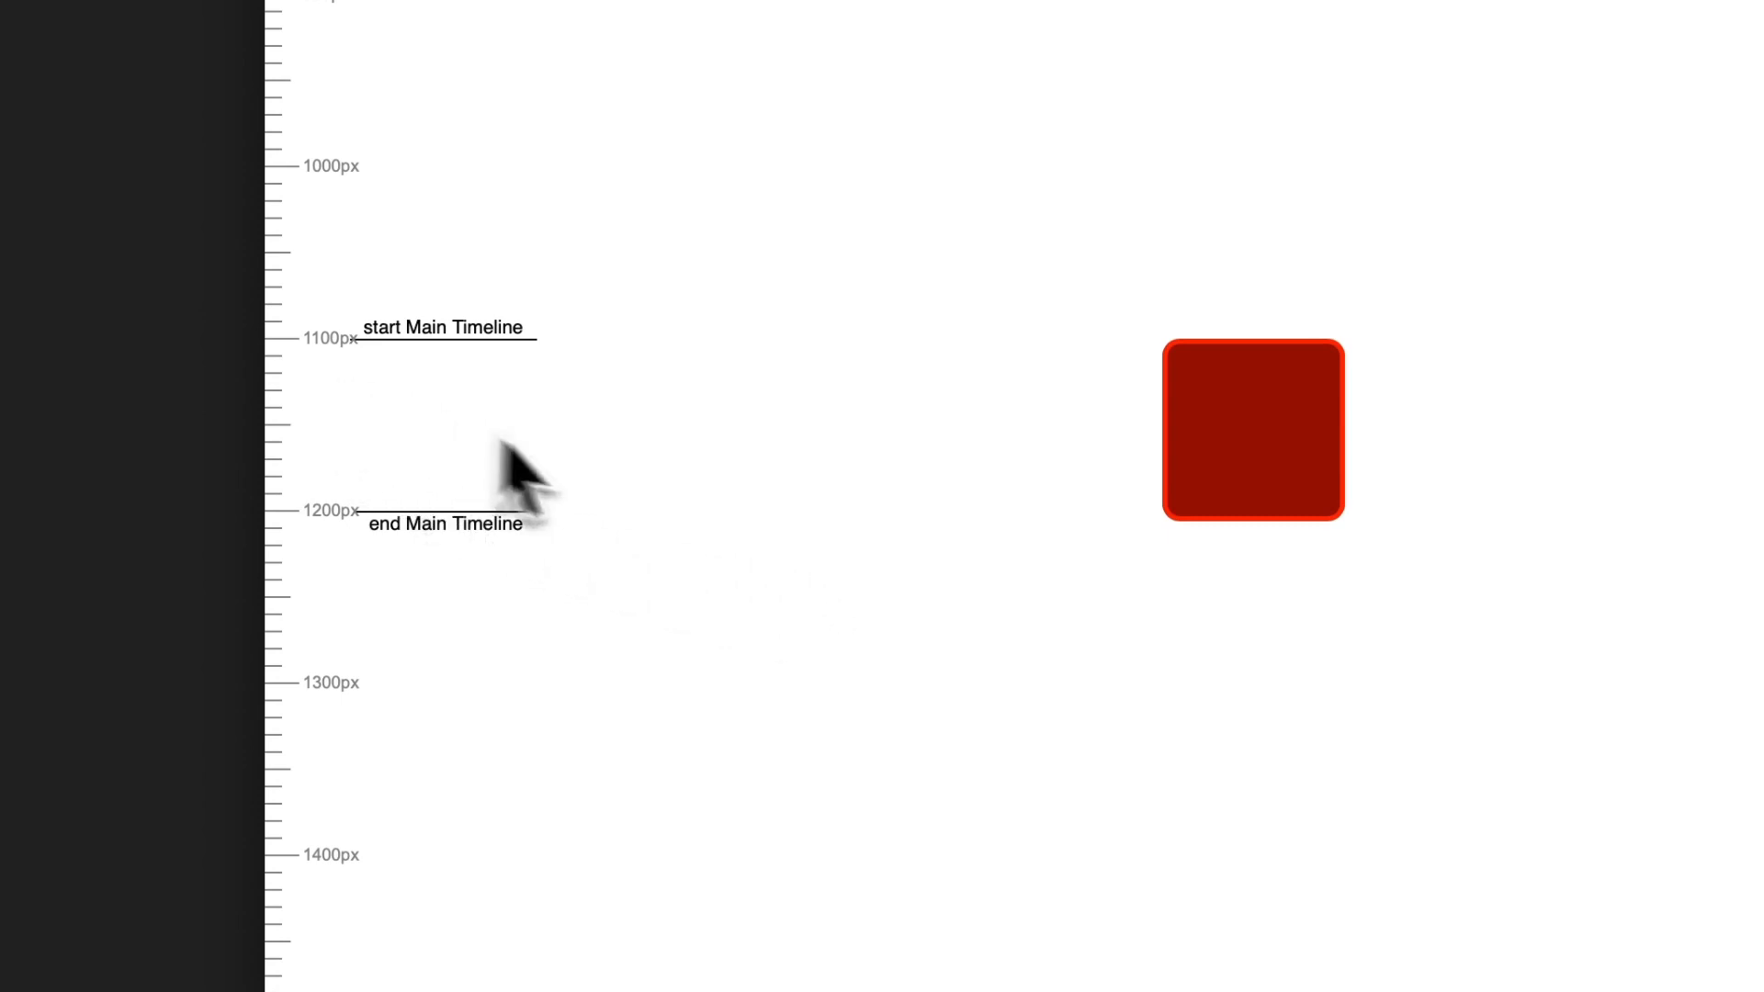
pyautogui.scroll(-2, 552, 459)
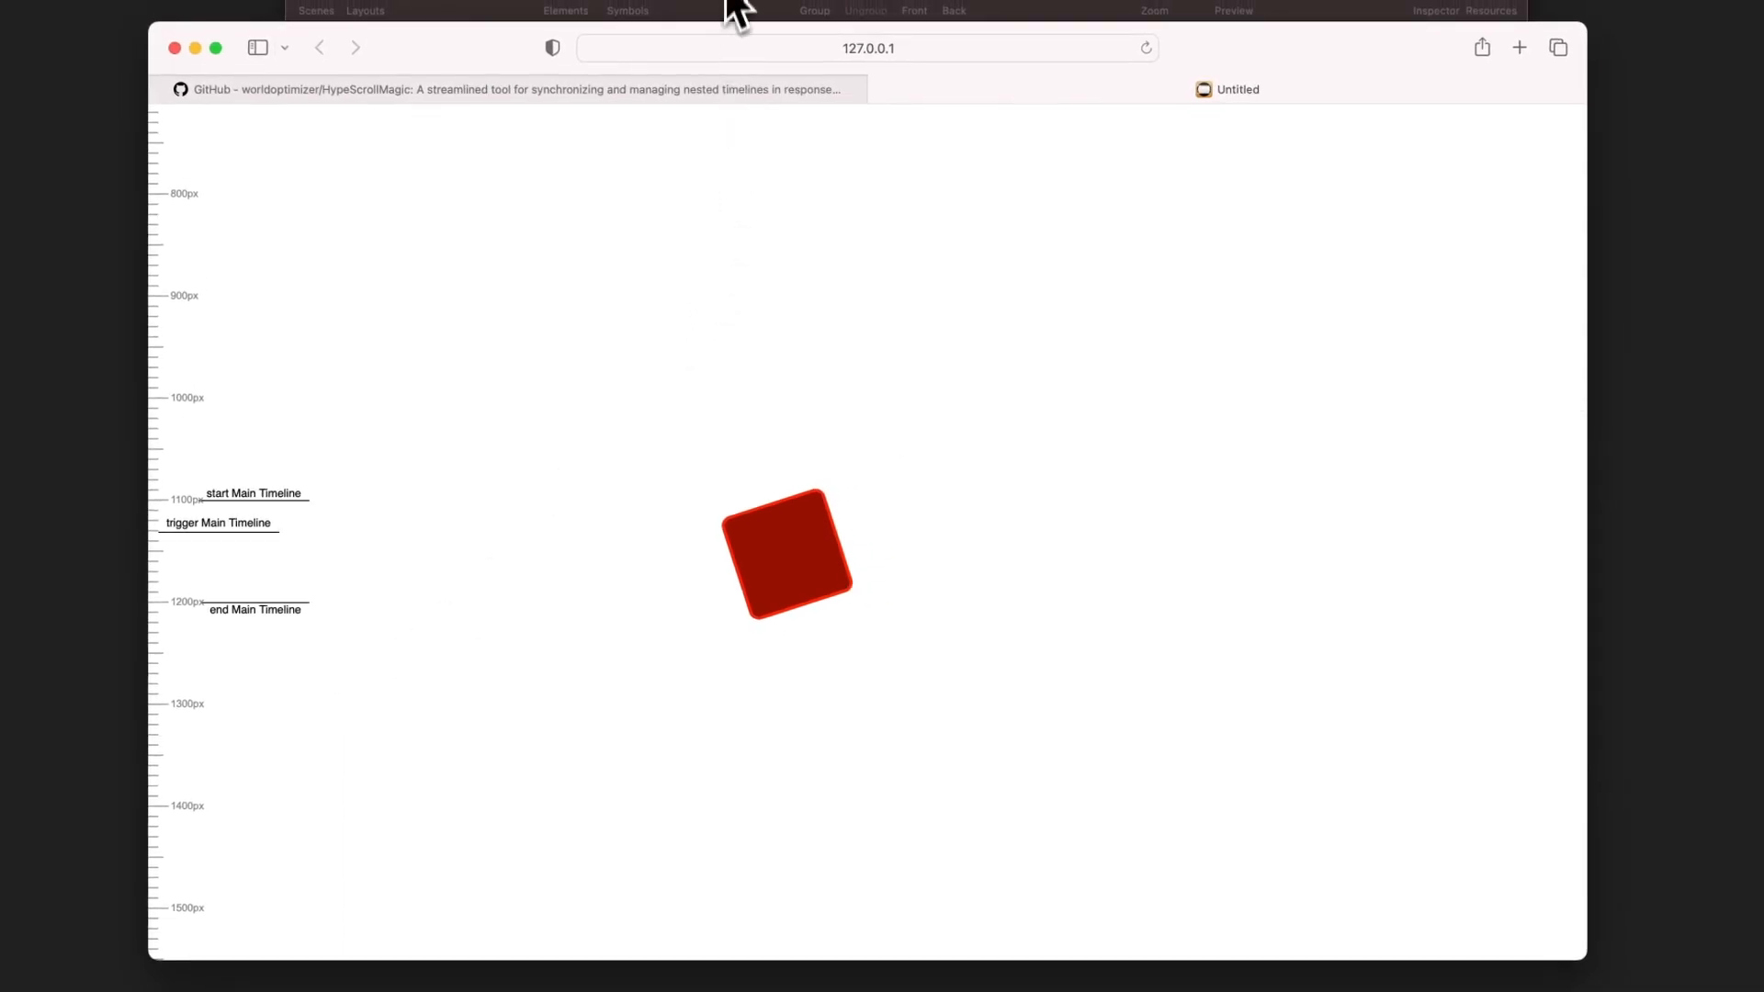
# Read the HypeScrollMagic README's Data Attributes section on GitHub, focusing on data-scroll-timeline, data-scroll-offset and data-scroll-duration
pyautogui.click(272, 91)
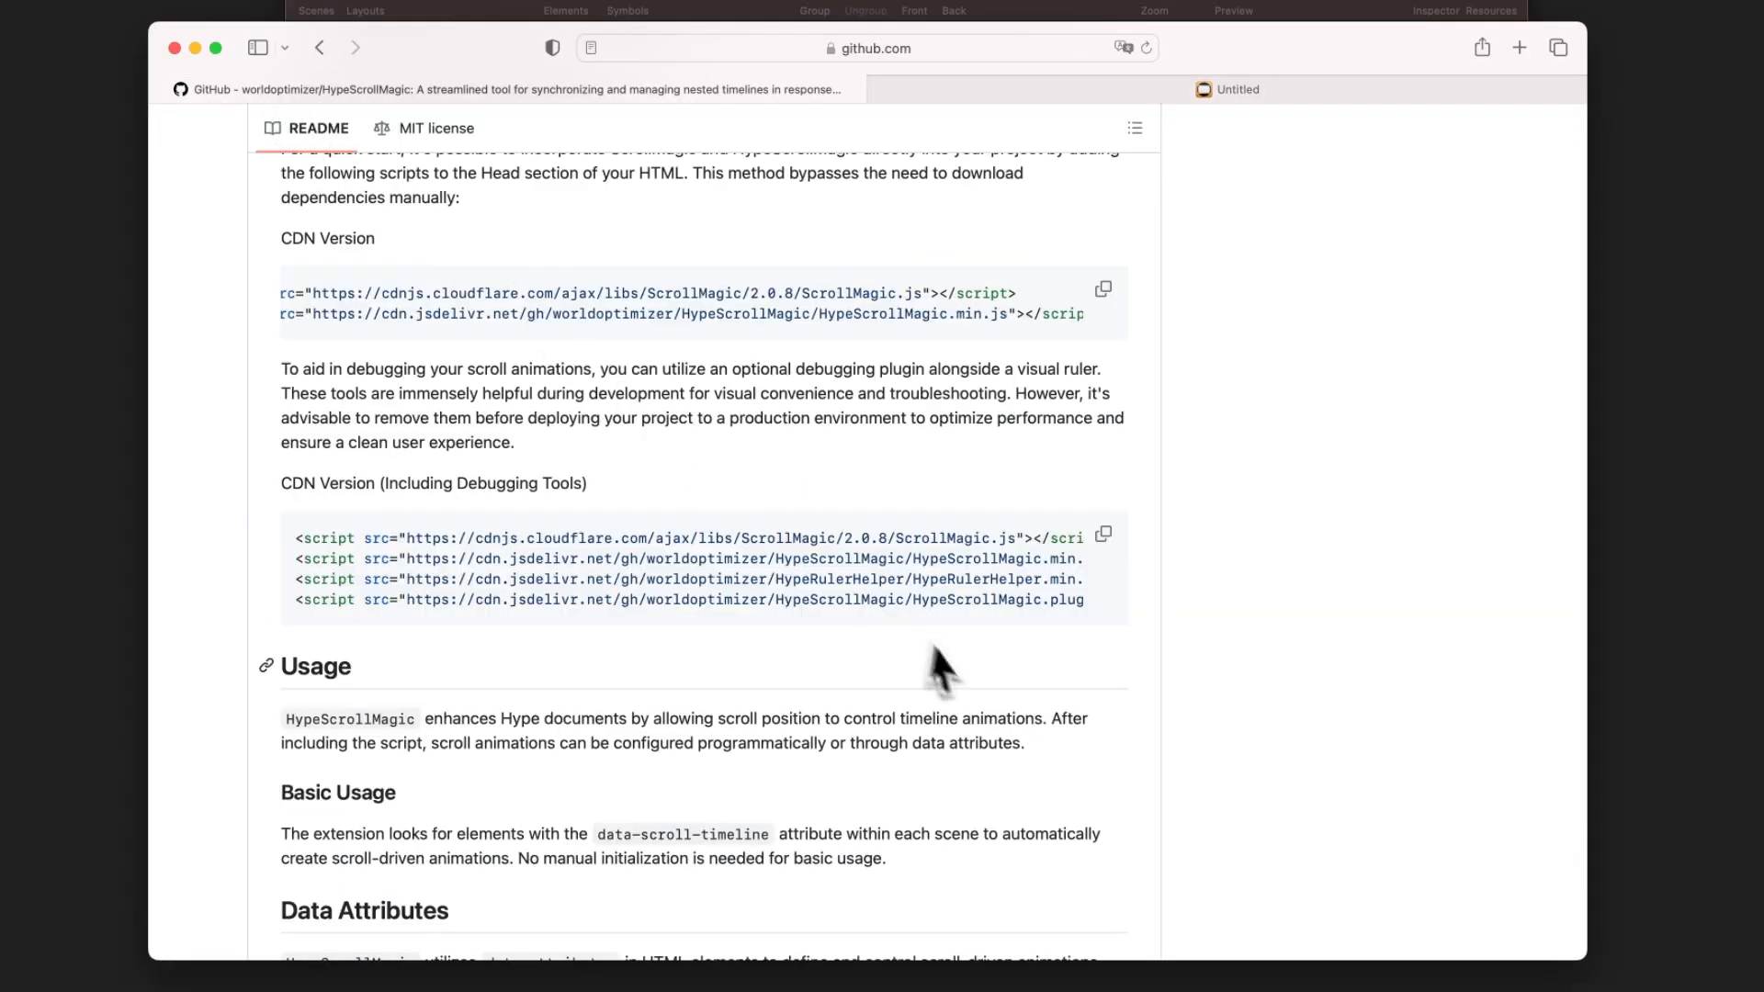
pyautogui.scroll(-10, 956, 675)
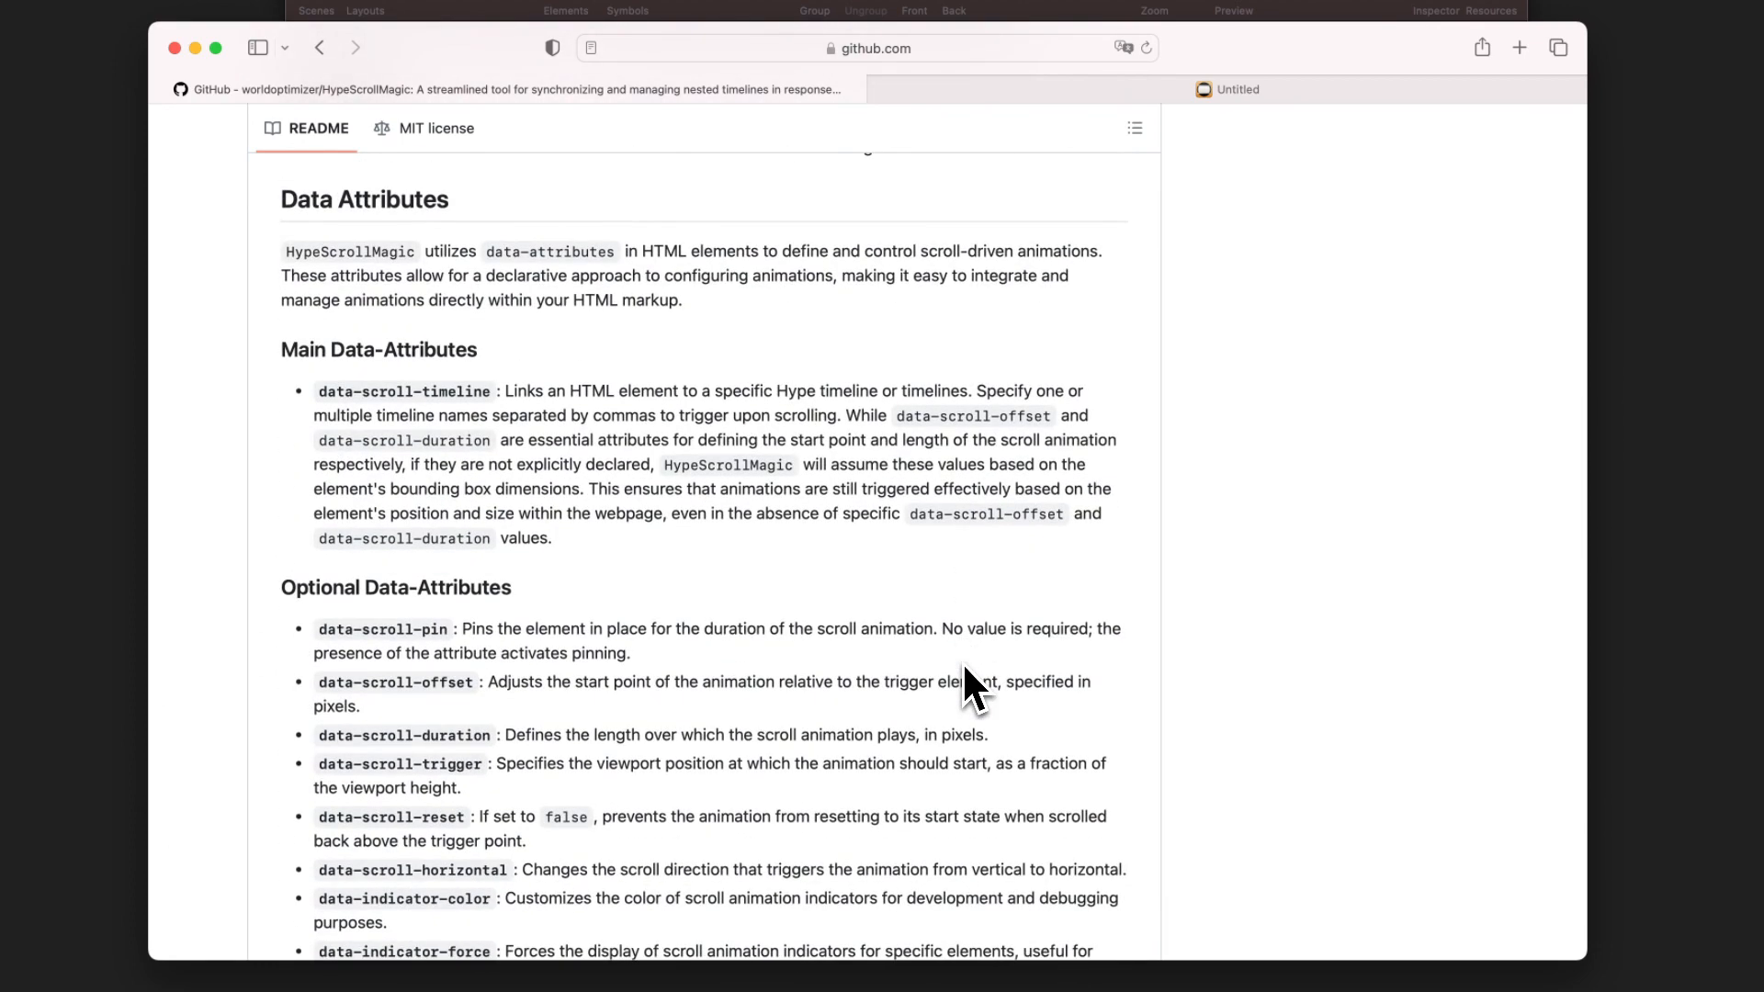
pyautogui.scroll(-1, 379, 351)
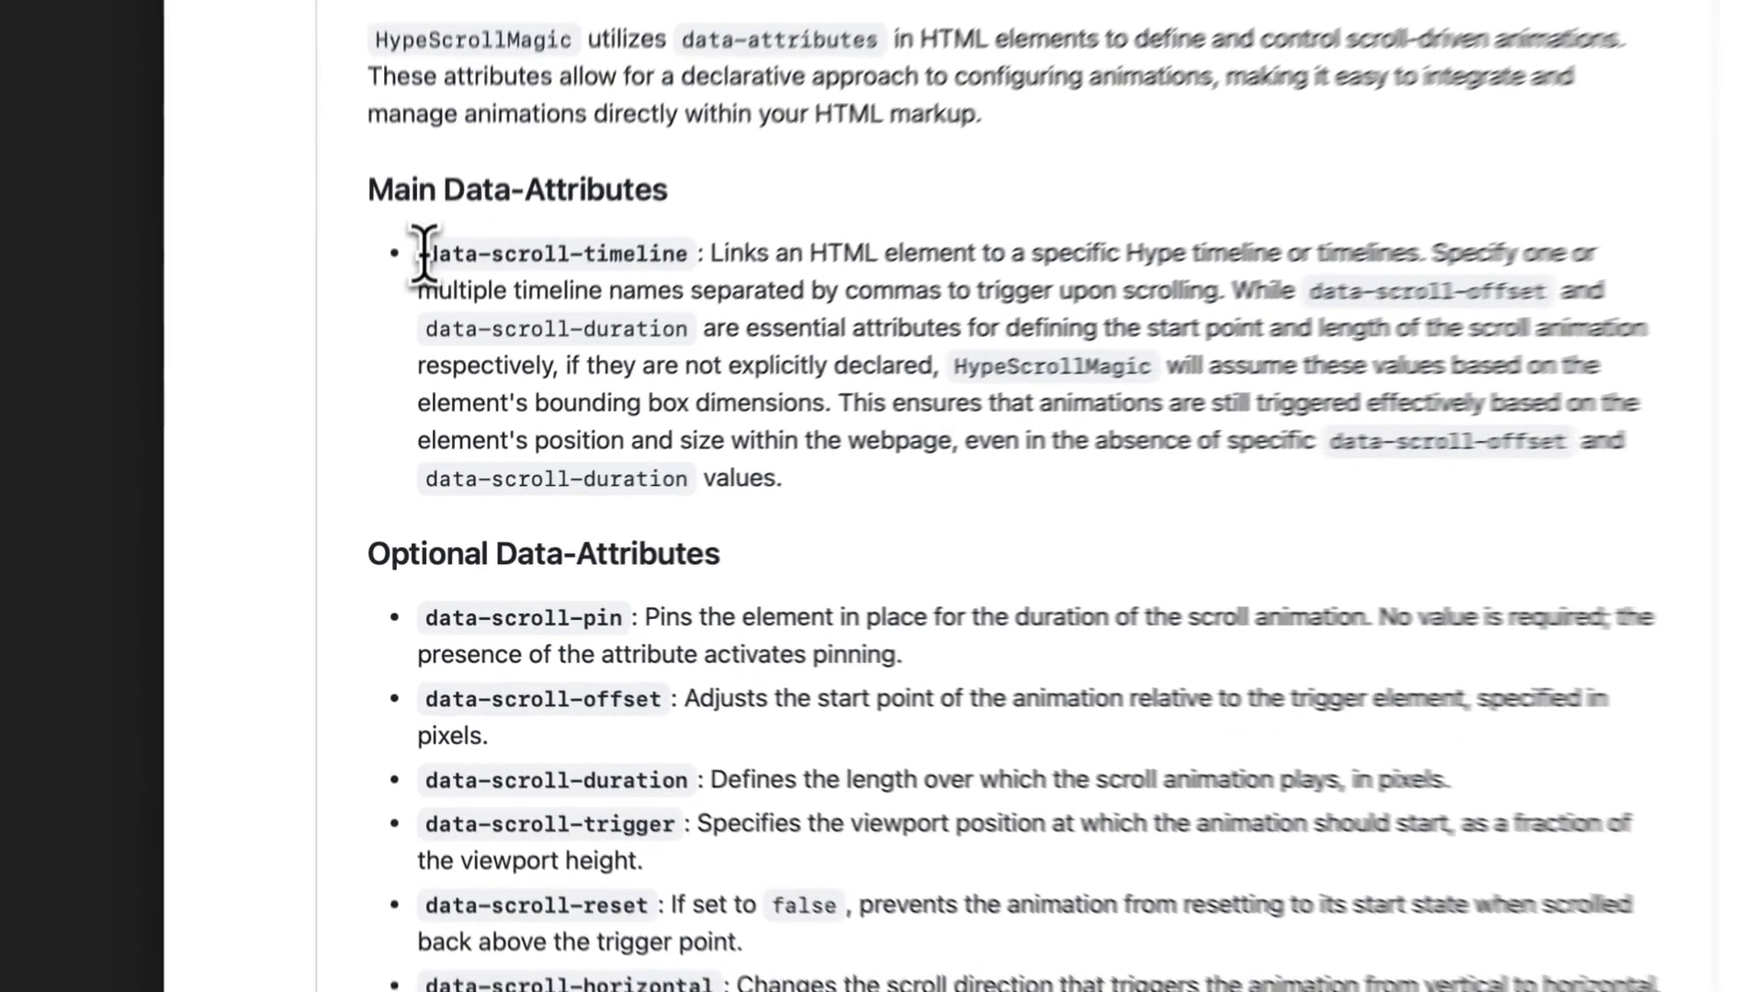
pyautogui.moveTo(317, 386); pyautogui.dragTo(491, 387)
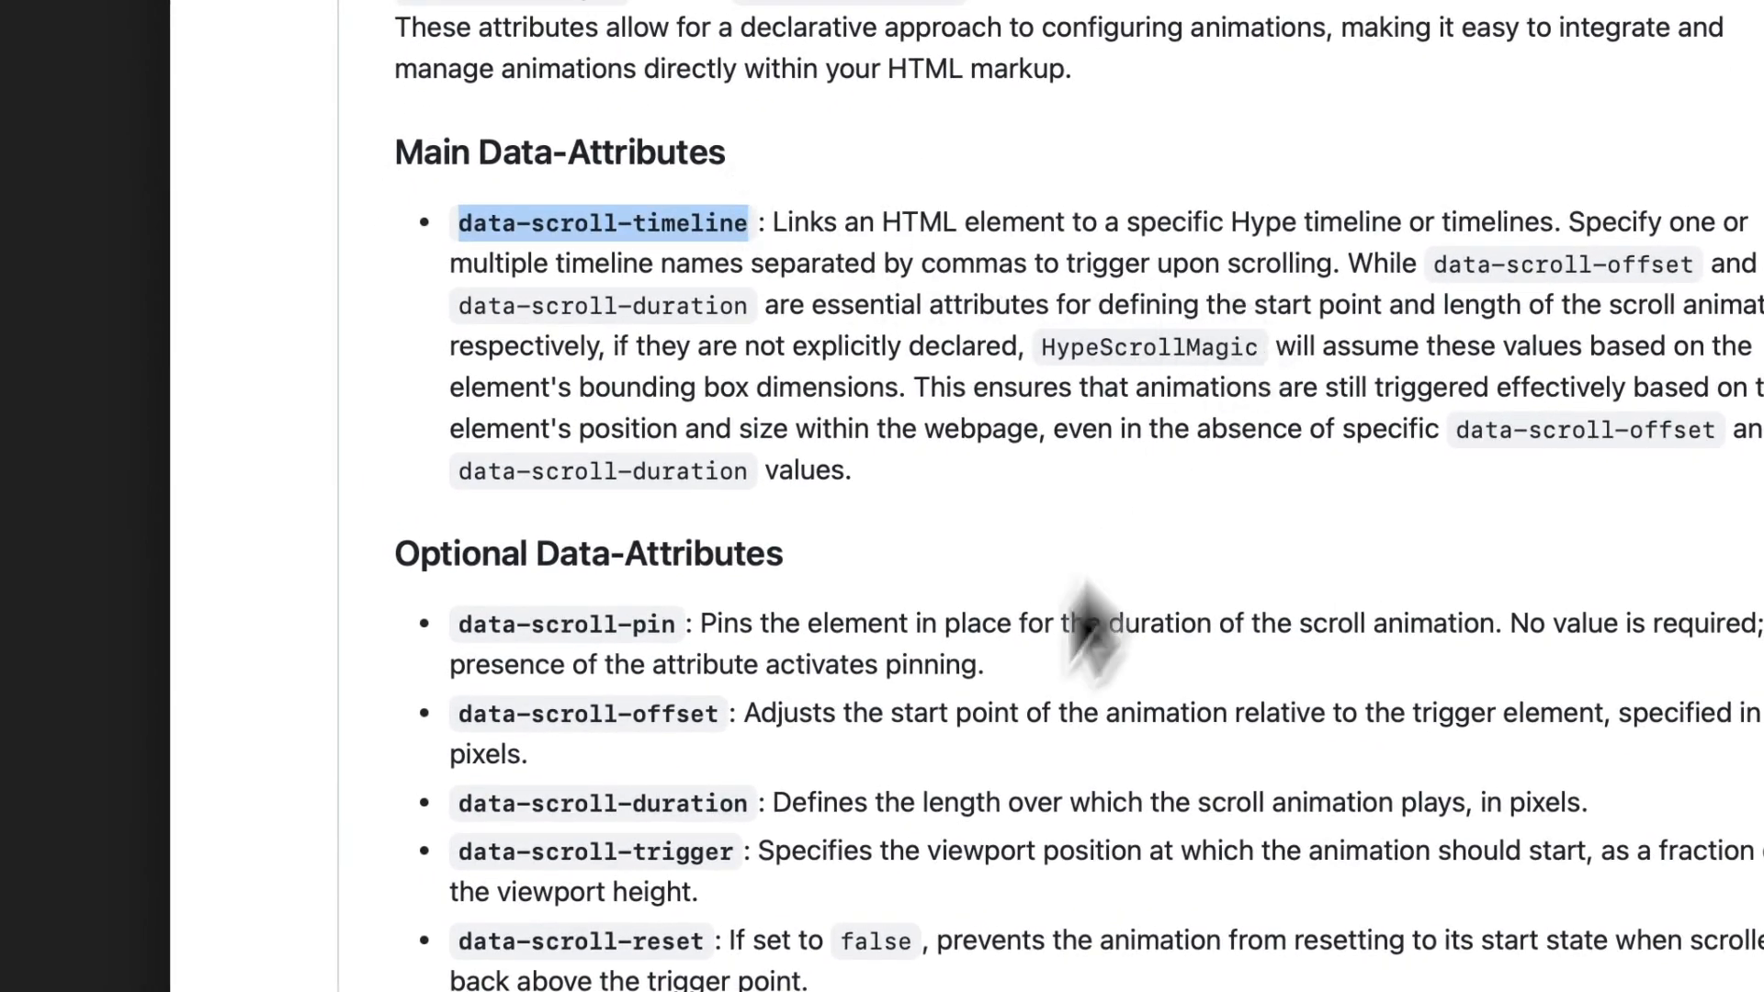
pyautogui.moveTo(723, 713); pyautogui.dragTo(460, 713)
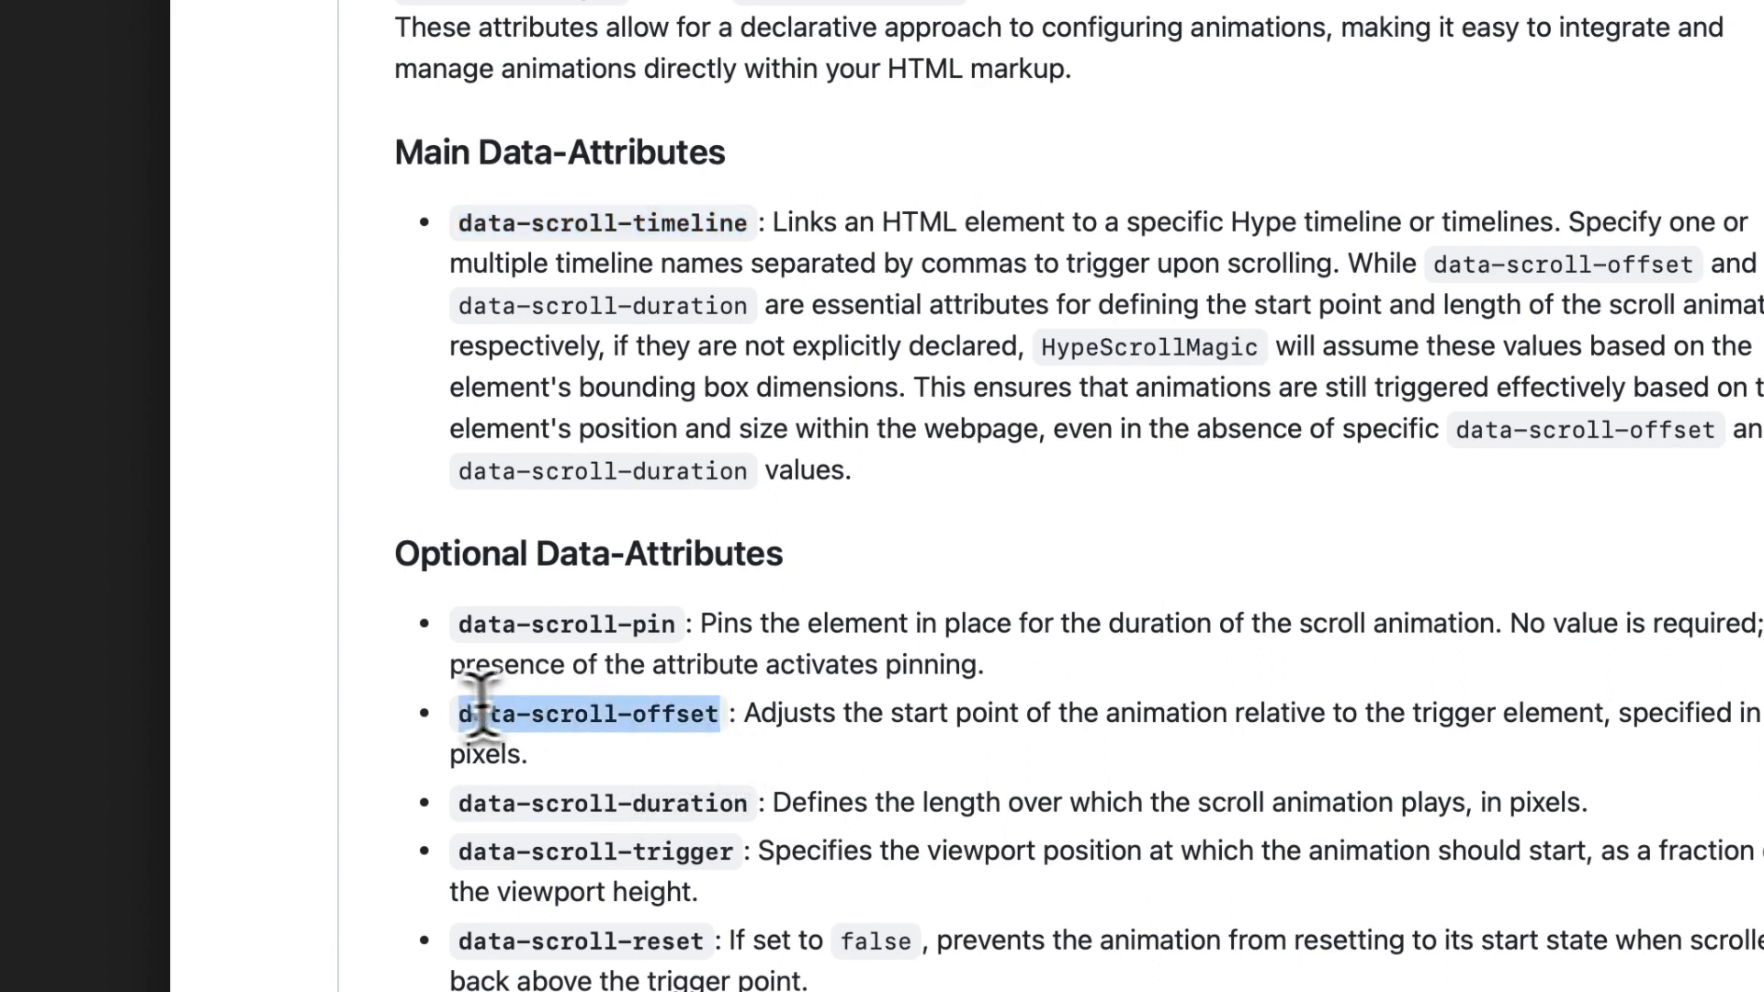
pyautogui.moveTo(749, 804); pyautogui.dragTo(462, 804)
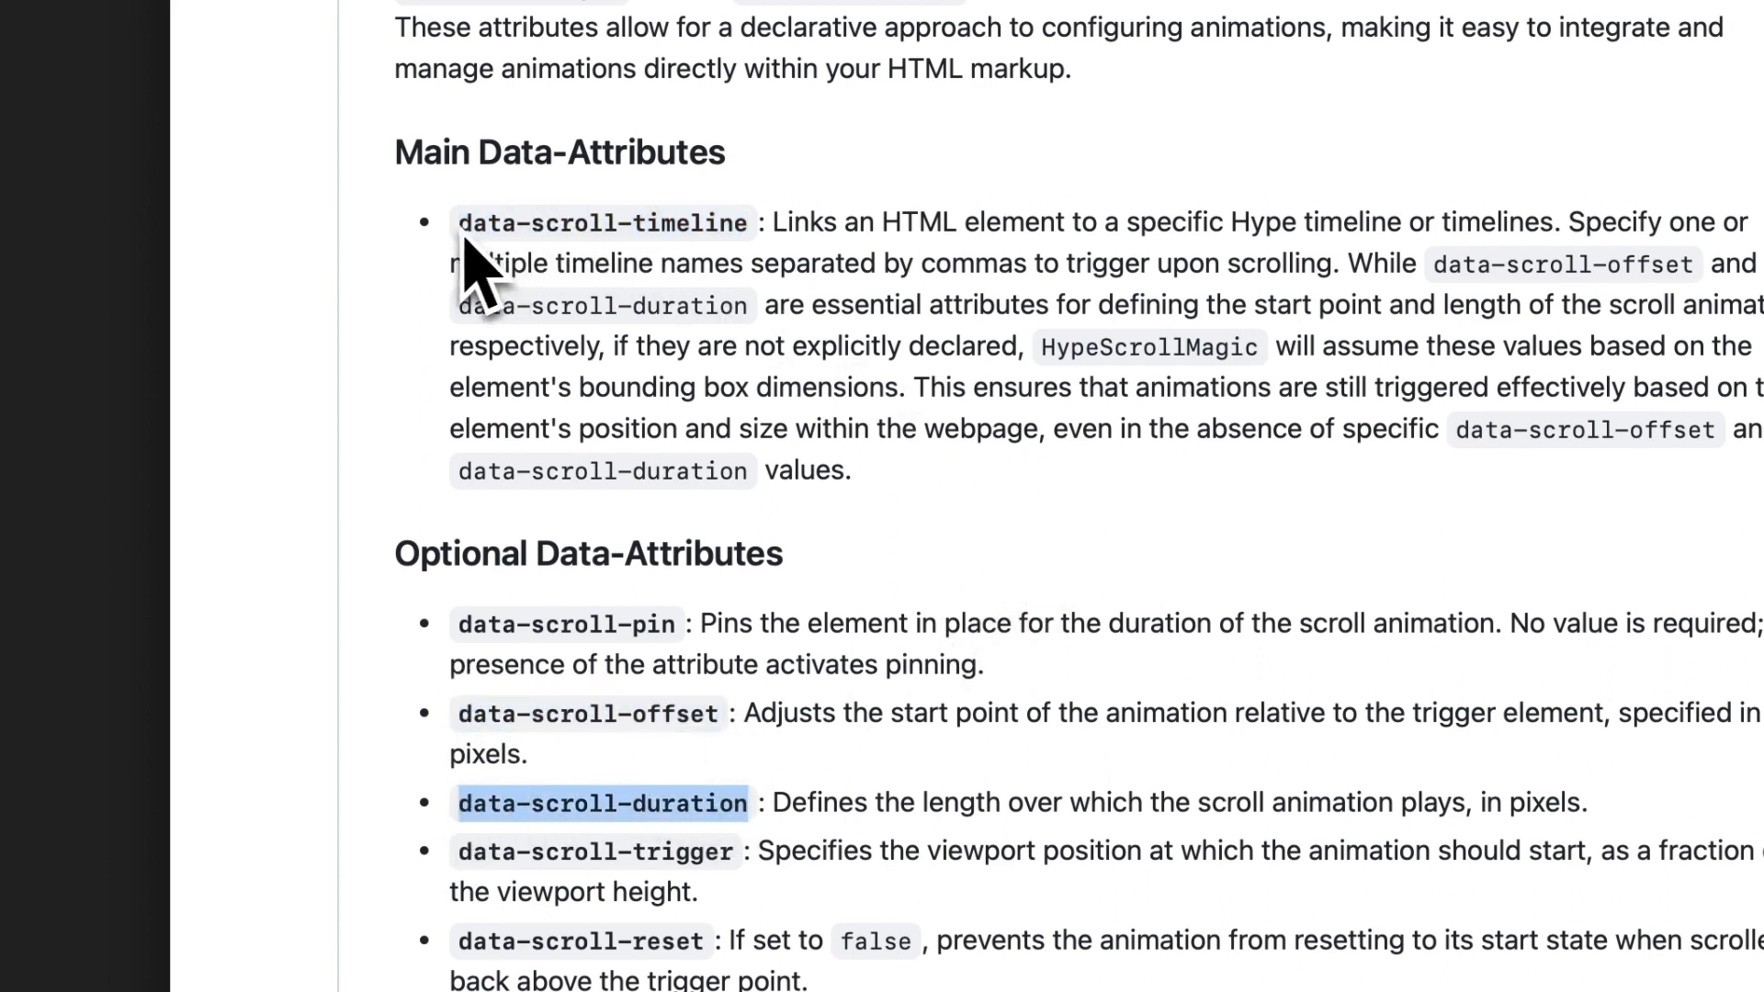
pyautogui.moveTo(462, 237); pyautogui.dragTo(535, 226)
pyautogui.moveTo(732, 225); pyautogui.dragTo(760, 224)
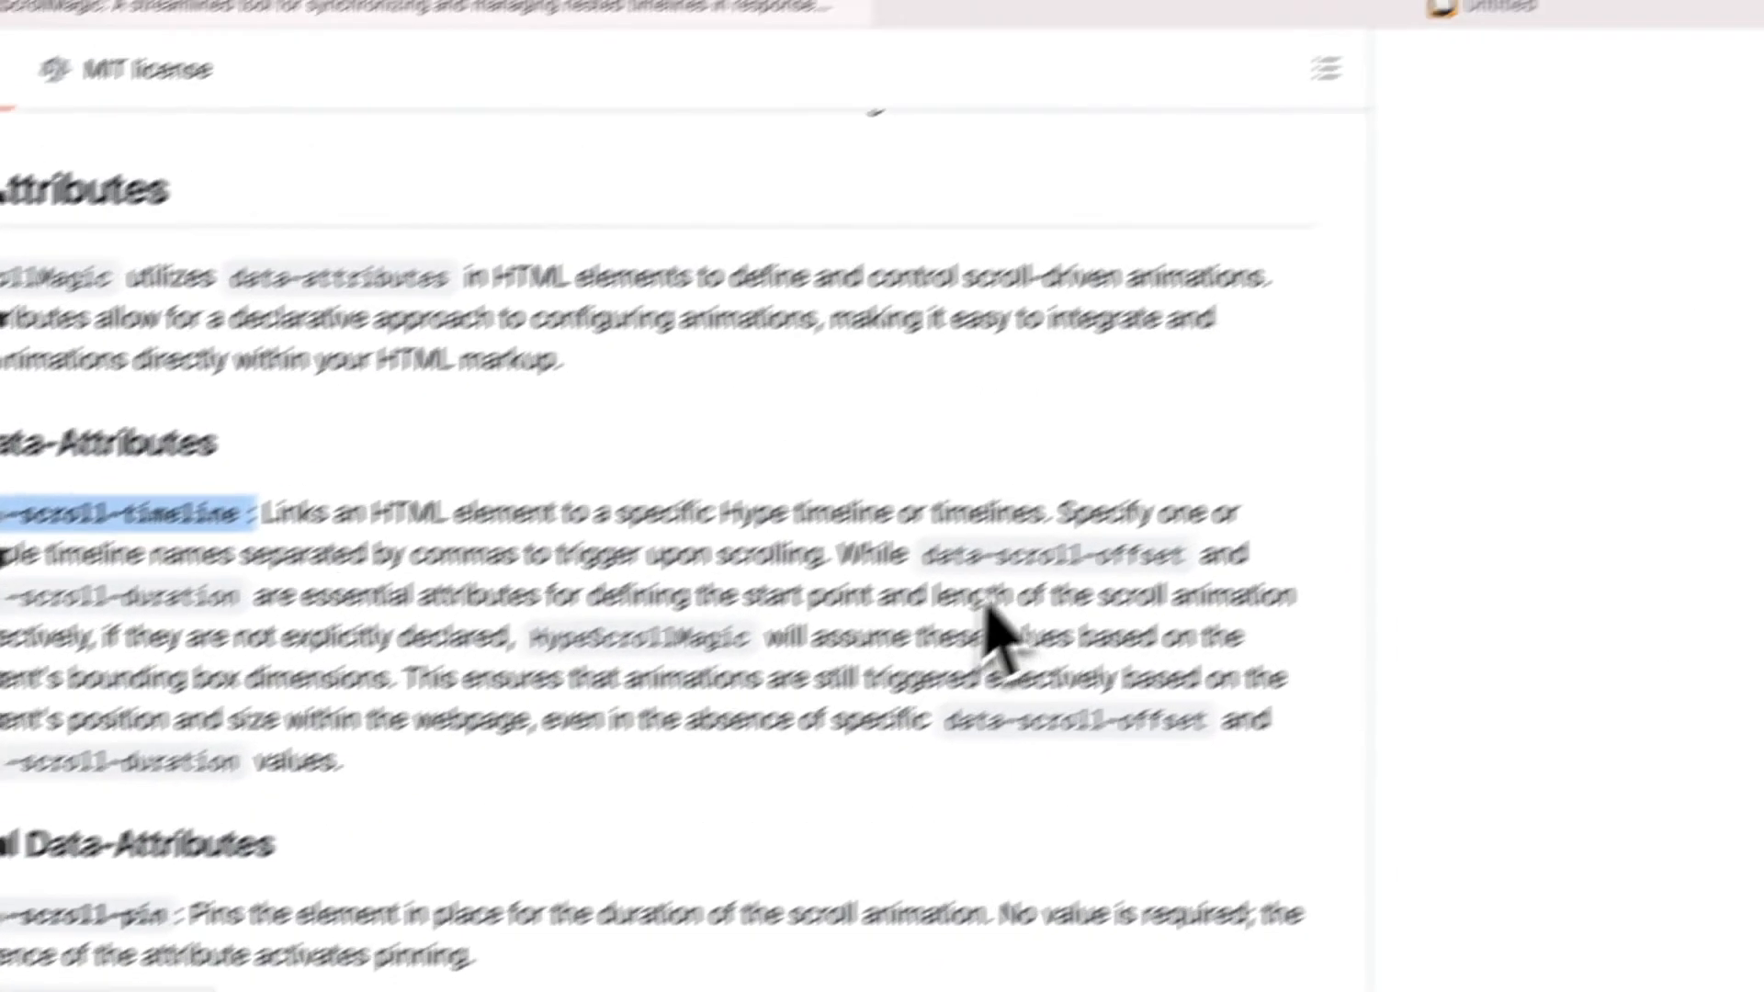
pyautogui.moveTo(816, 620); pyautogui.dragTo(1051, 629)
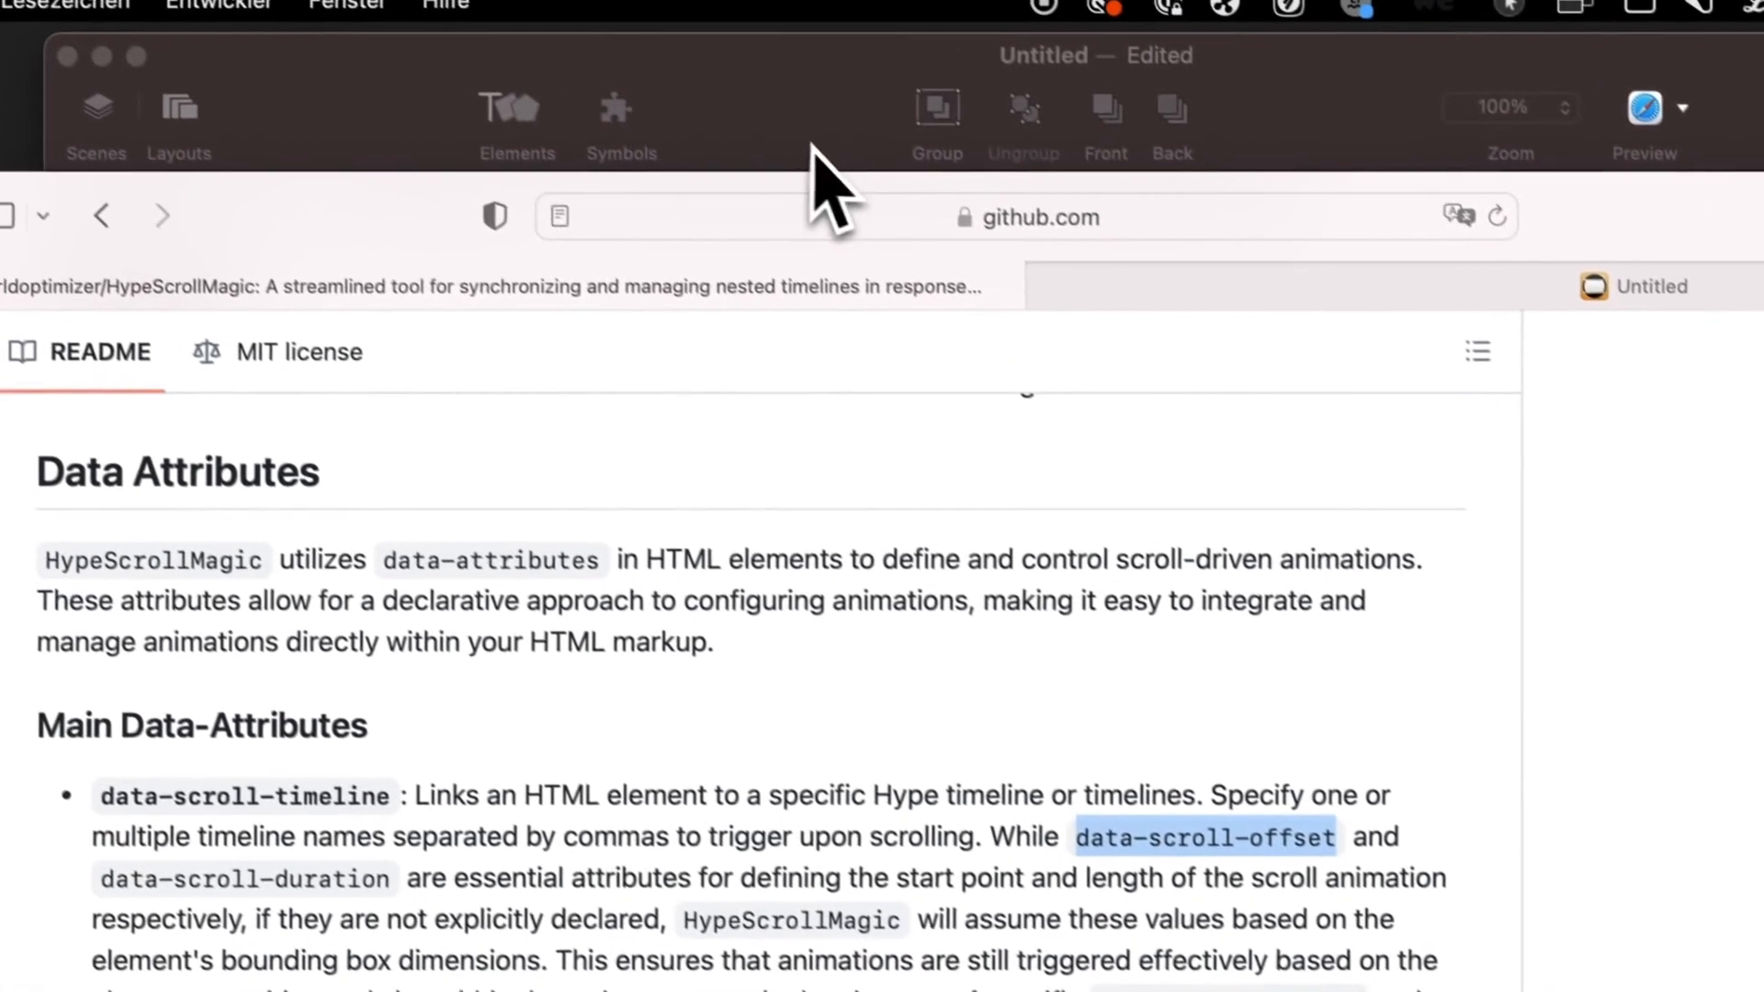
# Compare the README's data-scroll-offset description with the rounded rectangle's vertical position in the Hype scene
pyautogui.click(824, 152)
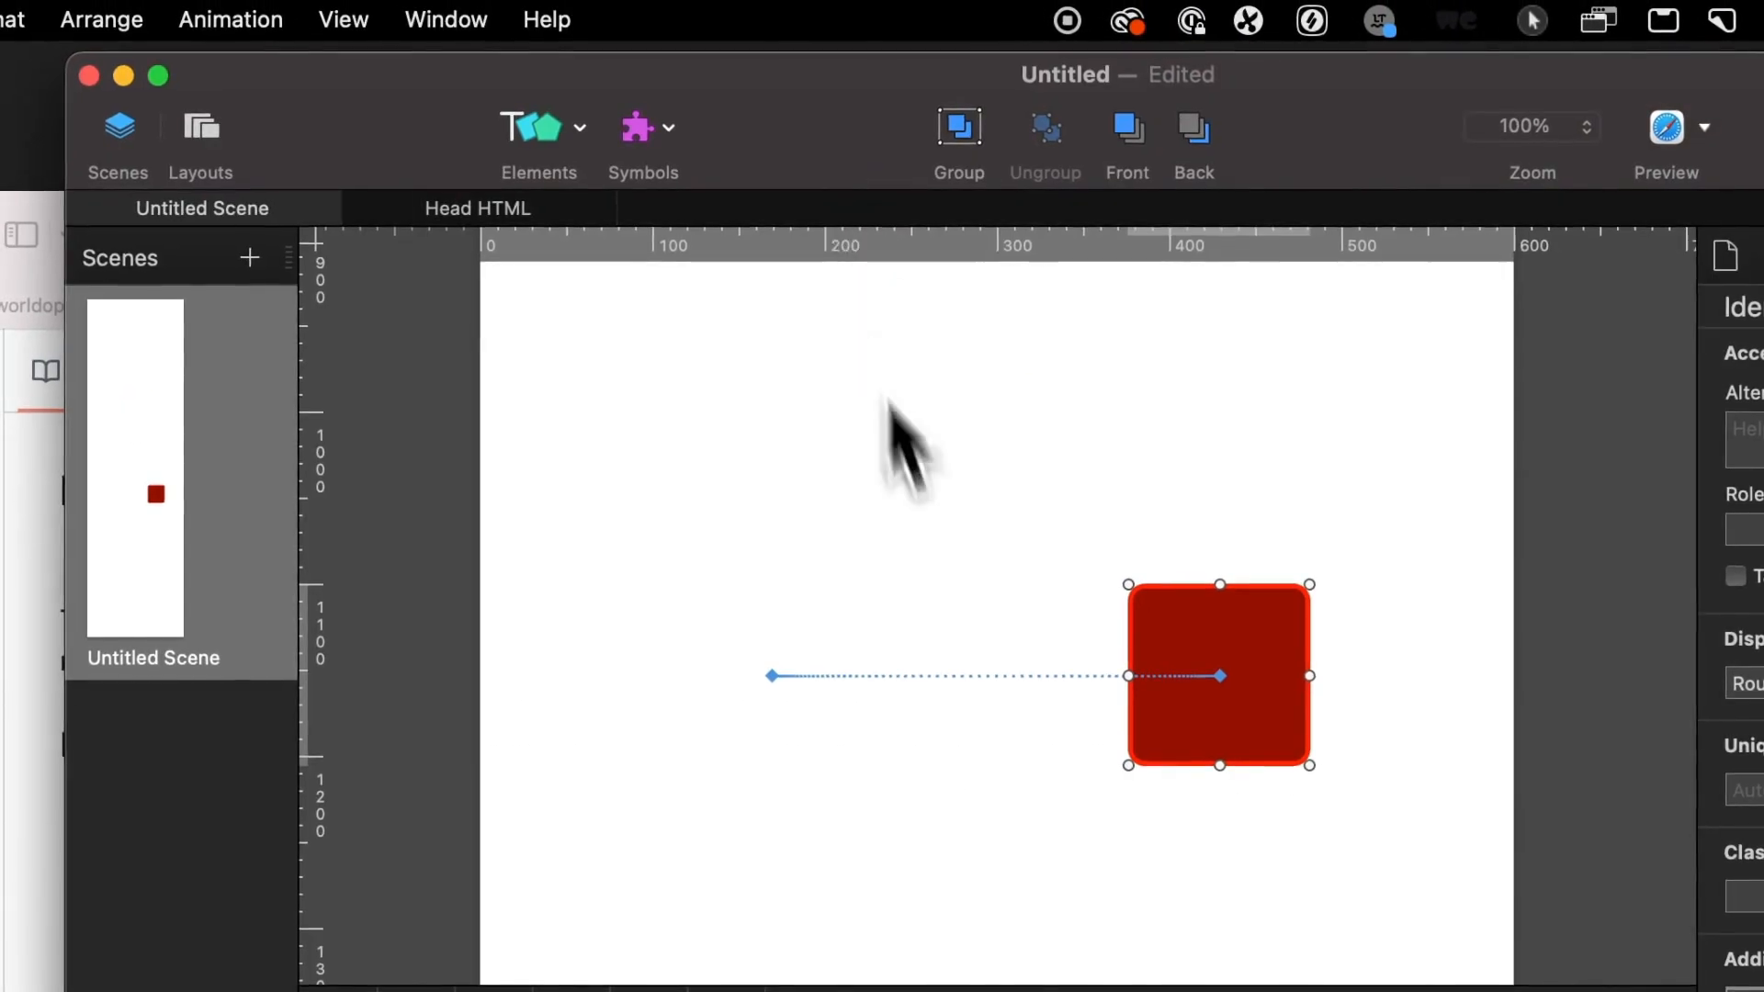
pyautogui.scroll(-1, 951, 586)
pyautogui.scroll(-1, 1267, 601)
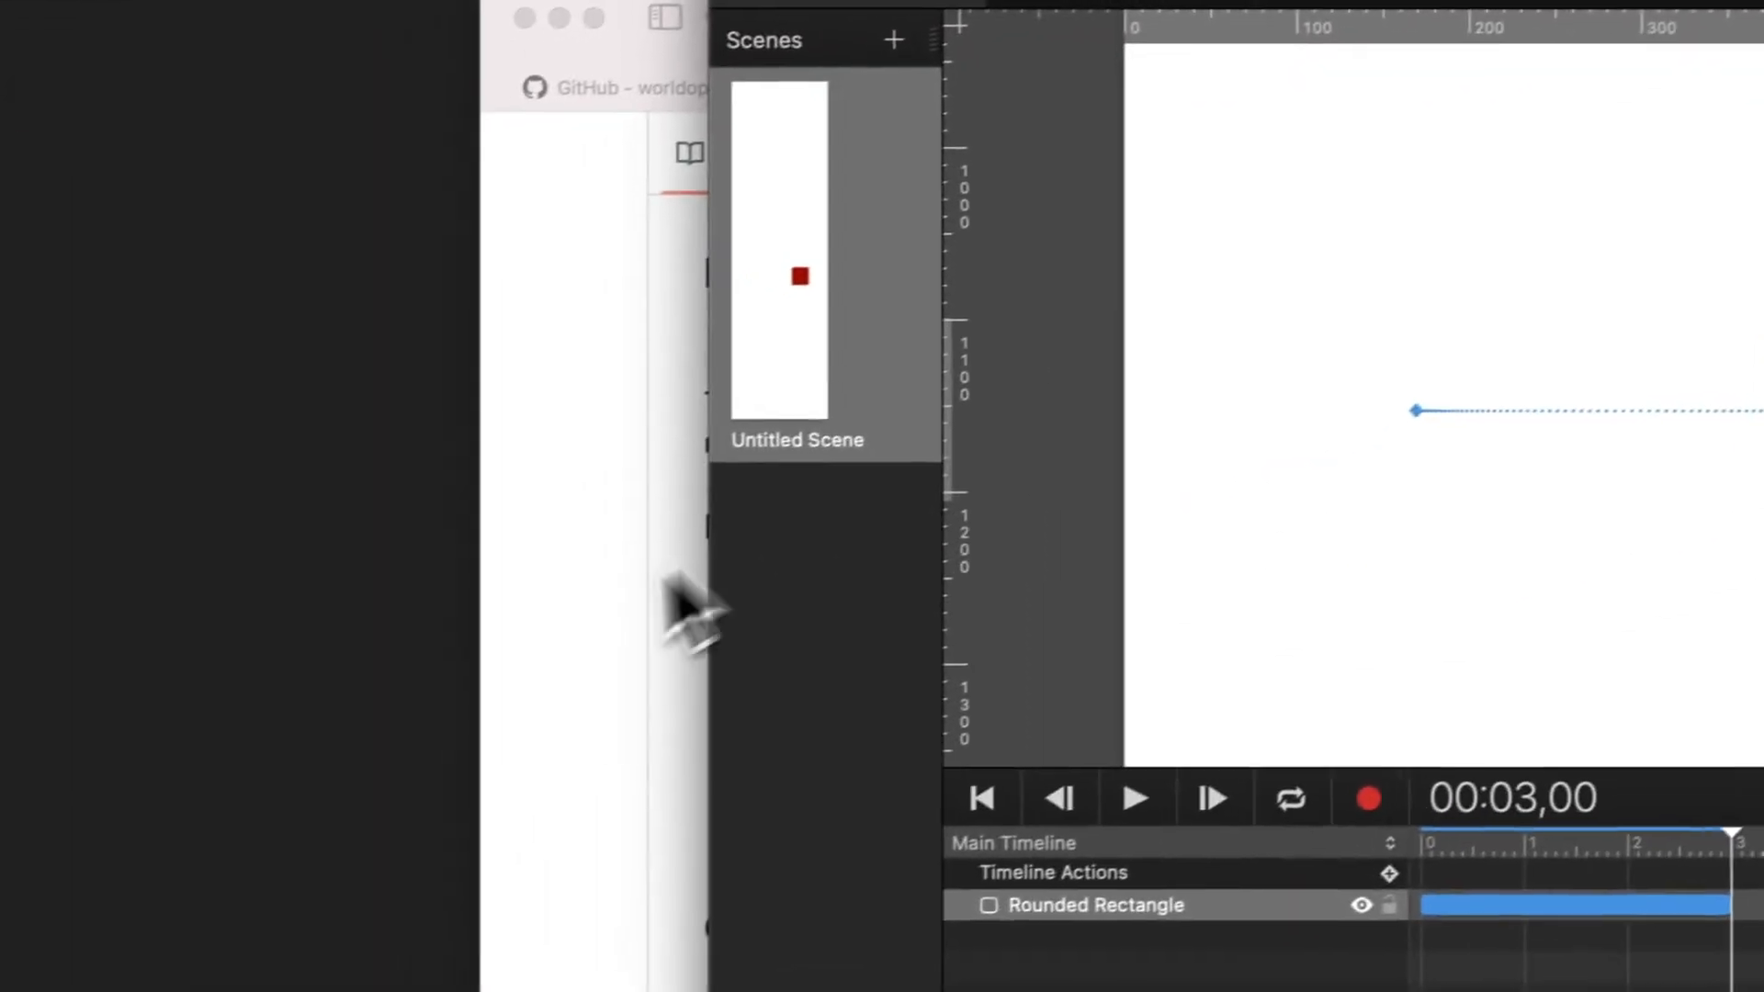
pyautogui.click(671, 581)
pyautogui.moveTo(1257, 484); pyautogui.dragTo(994, 485)
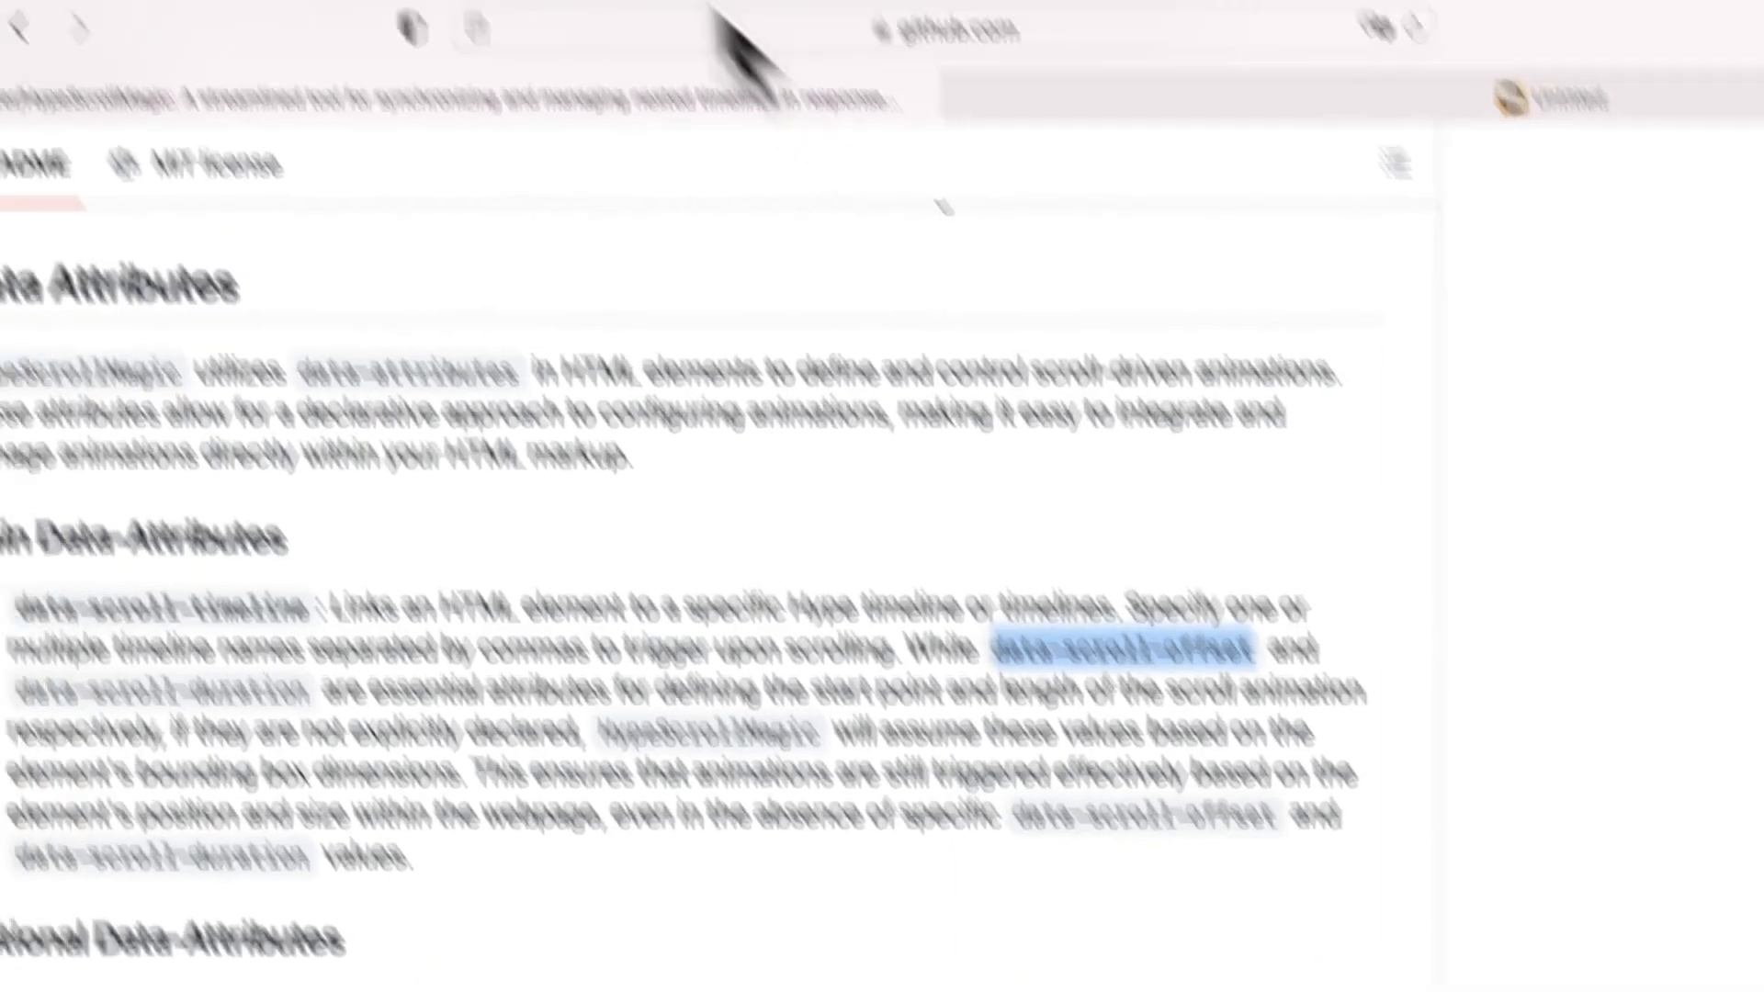
pyautogui.click(836, 73)
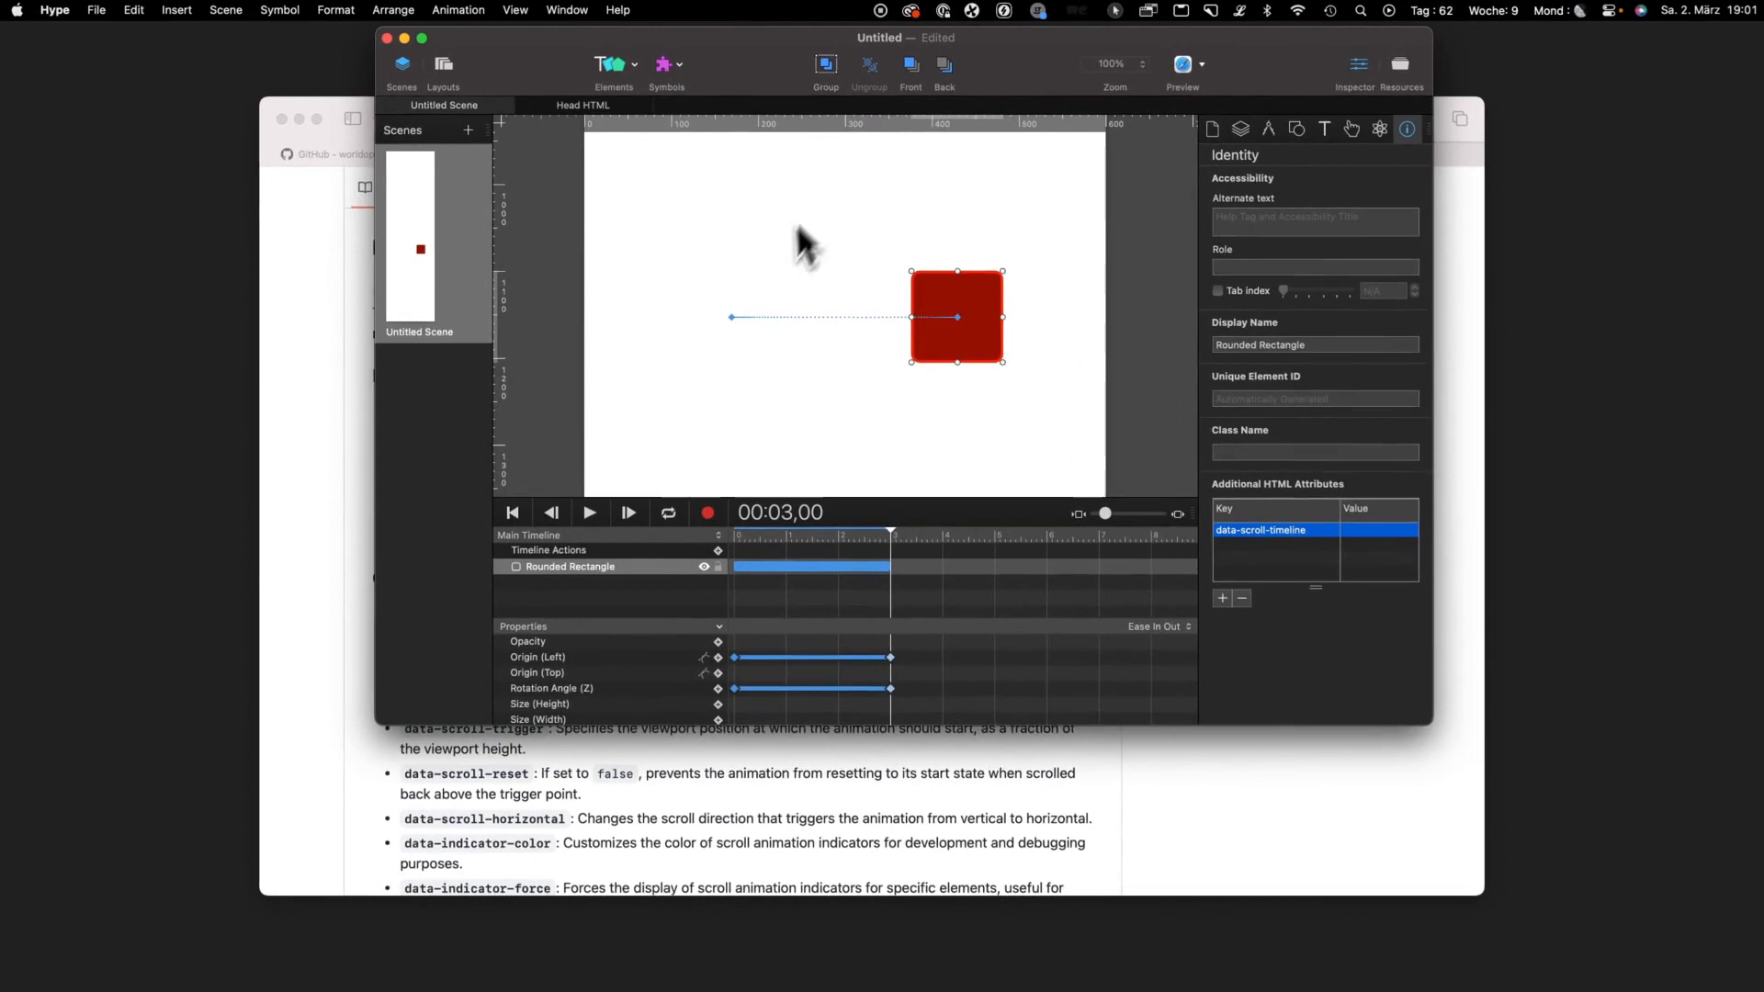
pyautogui.scroll(7, 903, 519)
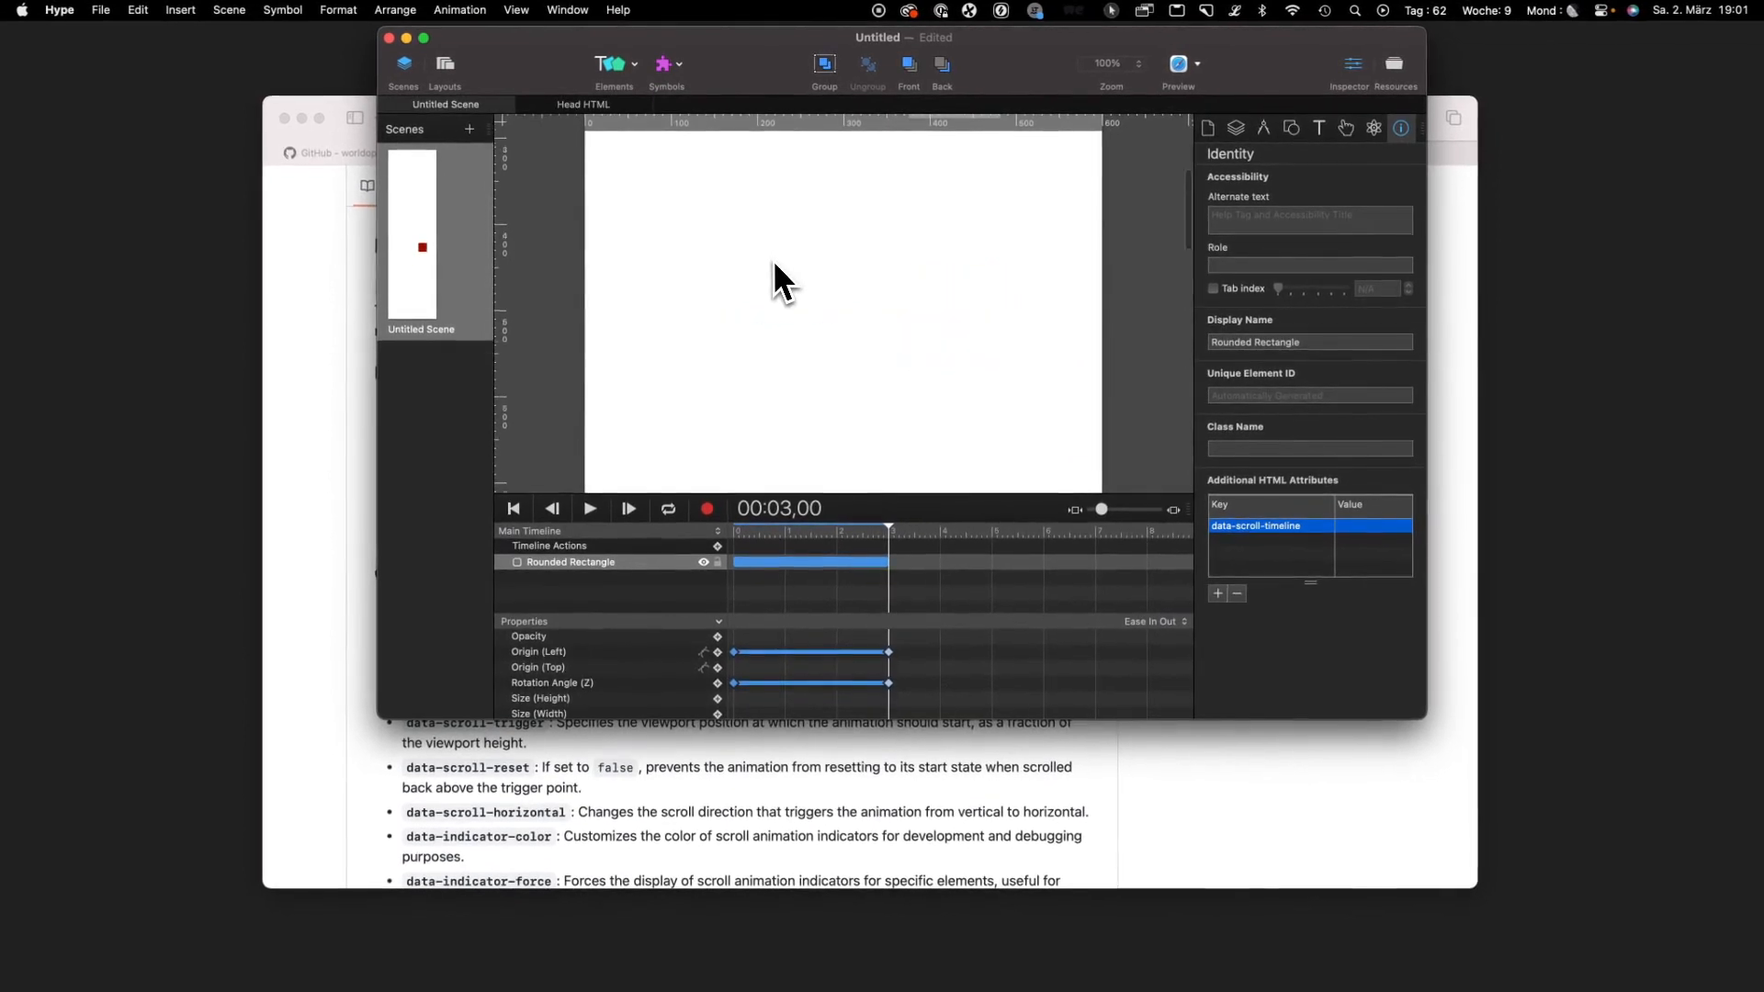
pyautogui.scroll(3, 774, 259)
pyautogui.scroll(-2, 741, 146)
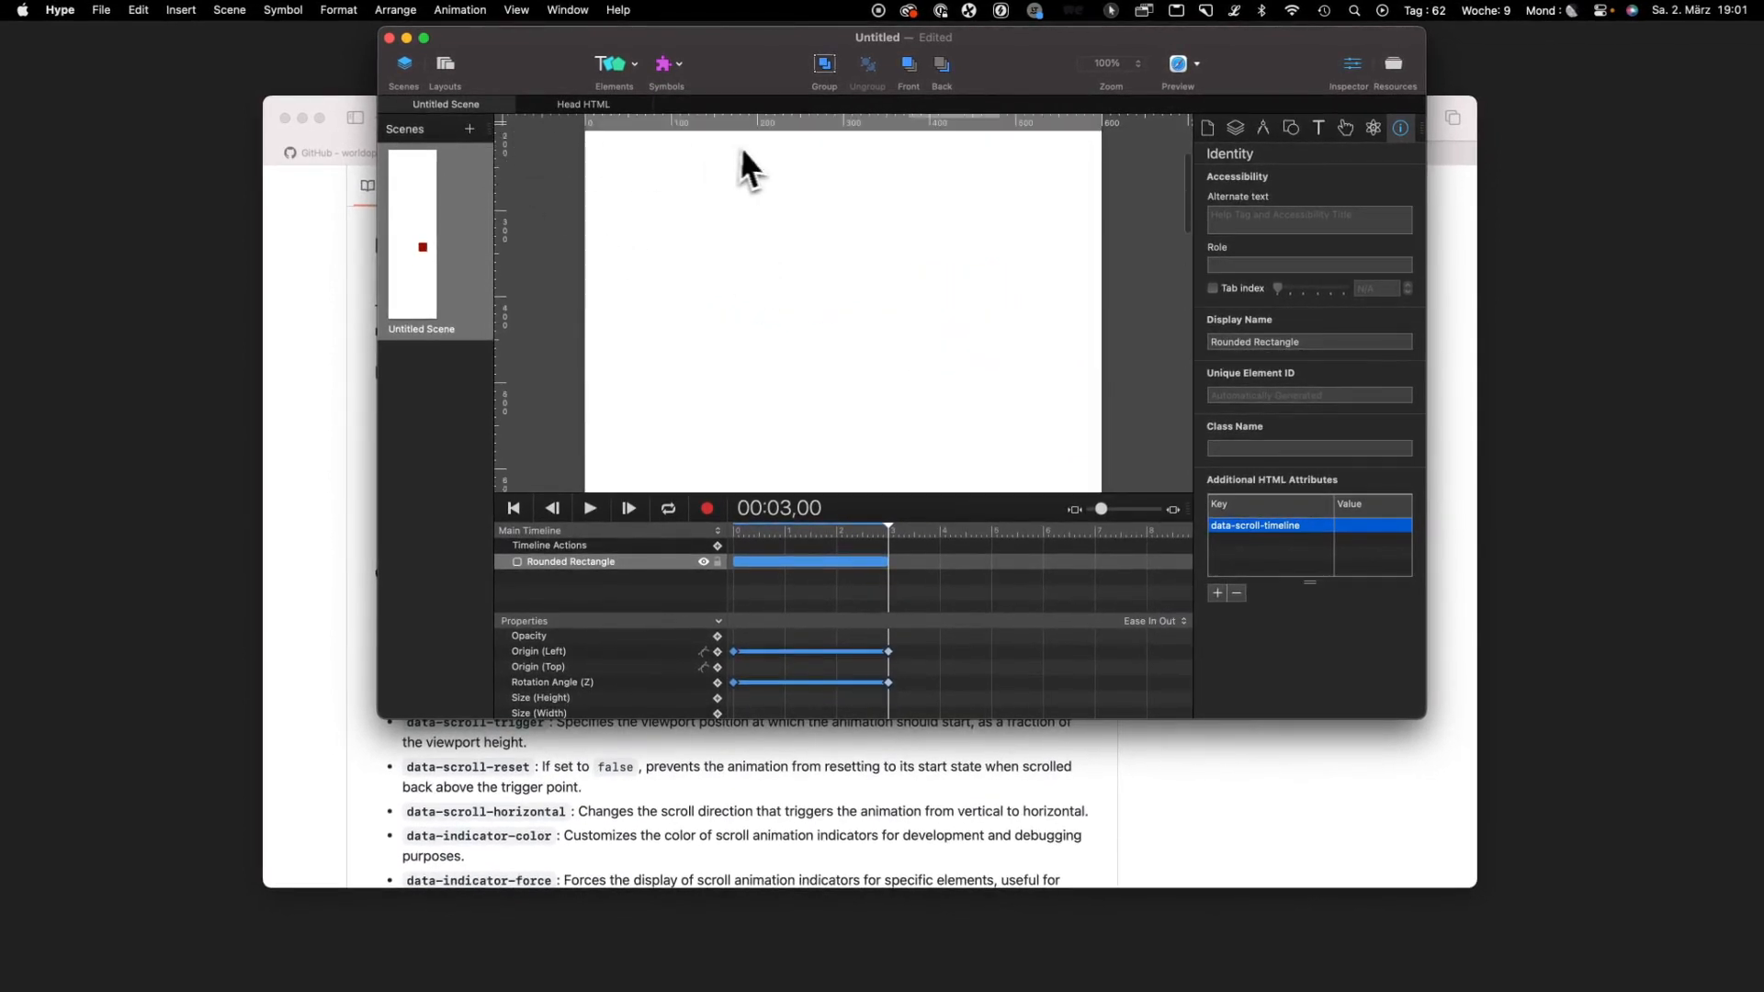
pyautogui.scroll(-8, 740, 146)
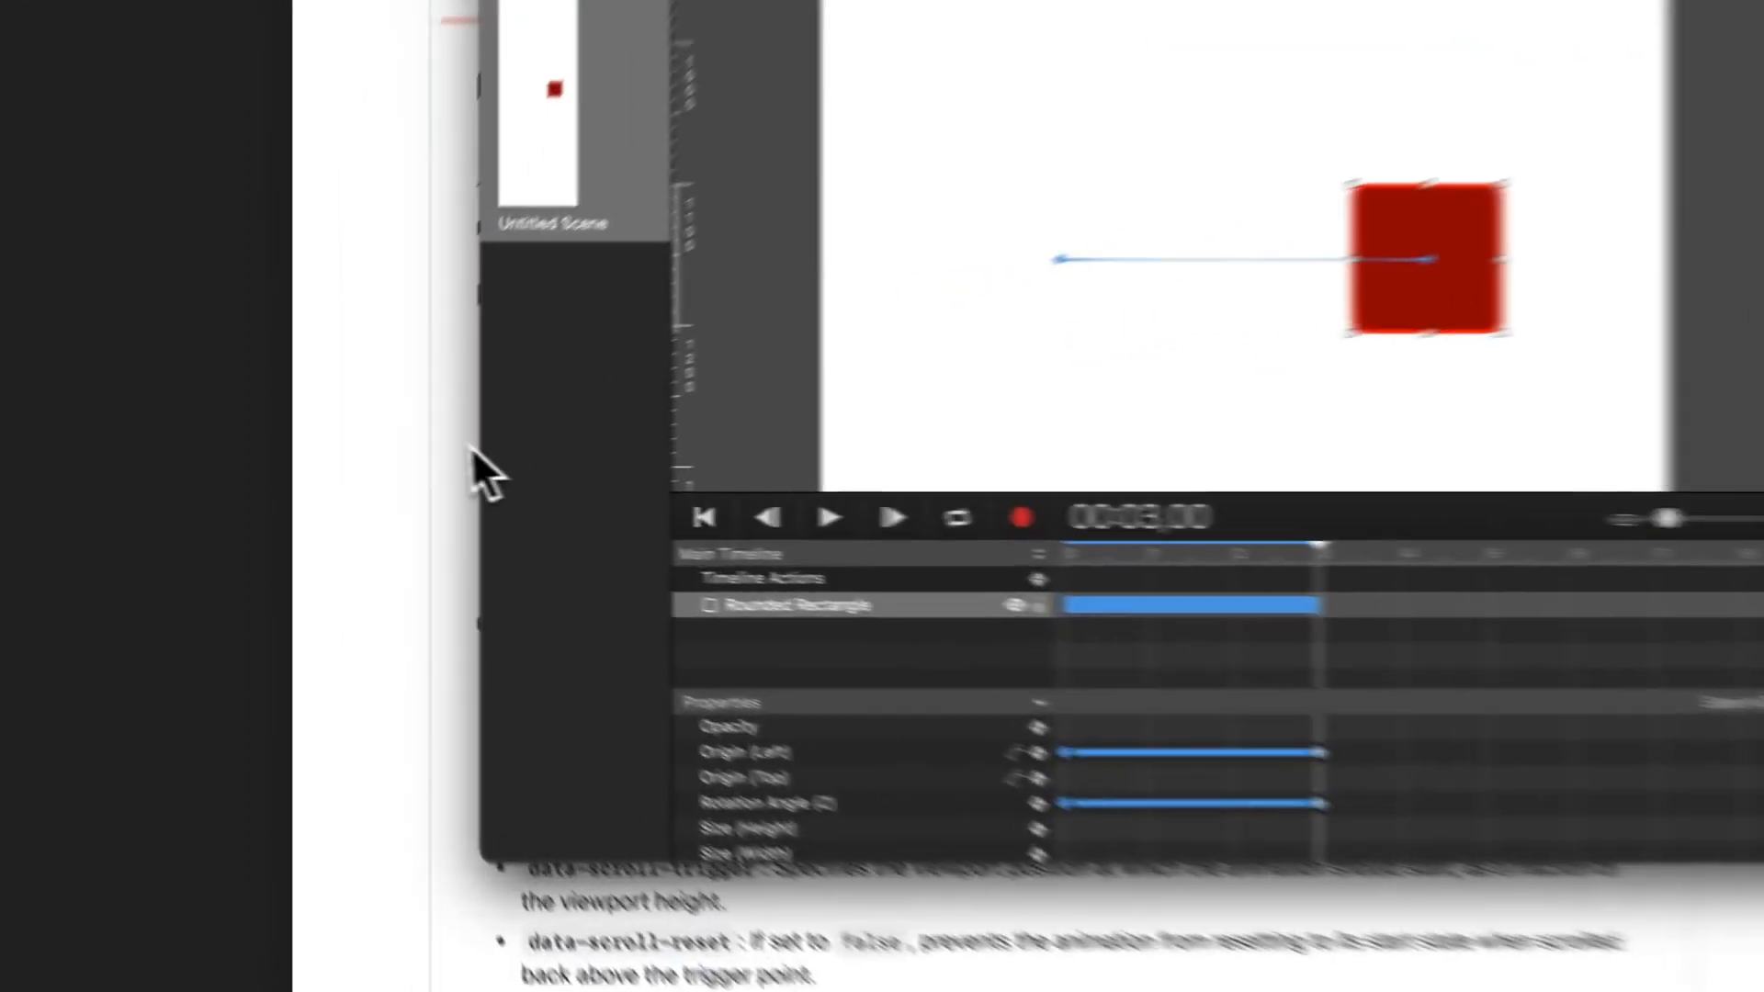
# Look up data-scroll-duration in the README, and switch to Hype to check the rounded rectangle's height in its metrics
pyautogui.click(369, 464)
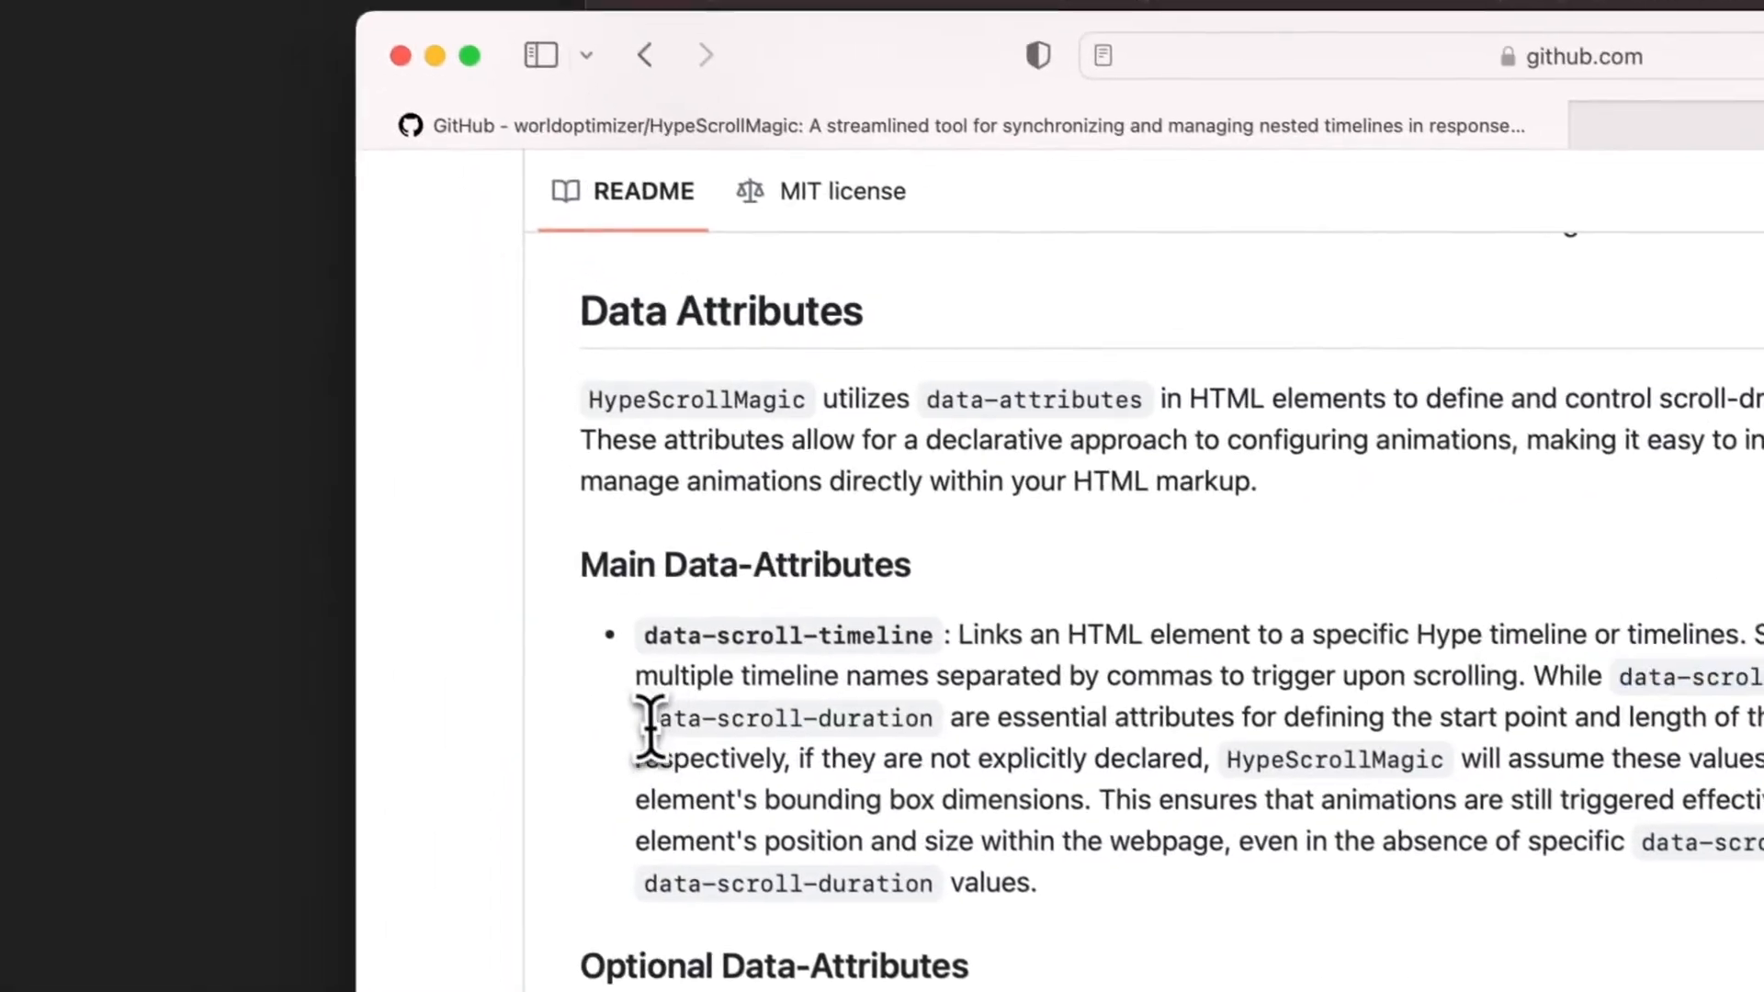
pyautogui.moveTo(520, 618); pyautogui.dragTo(804, 617)
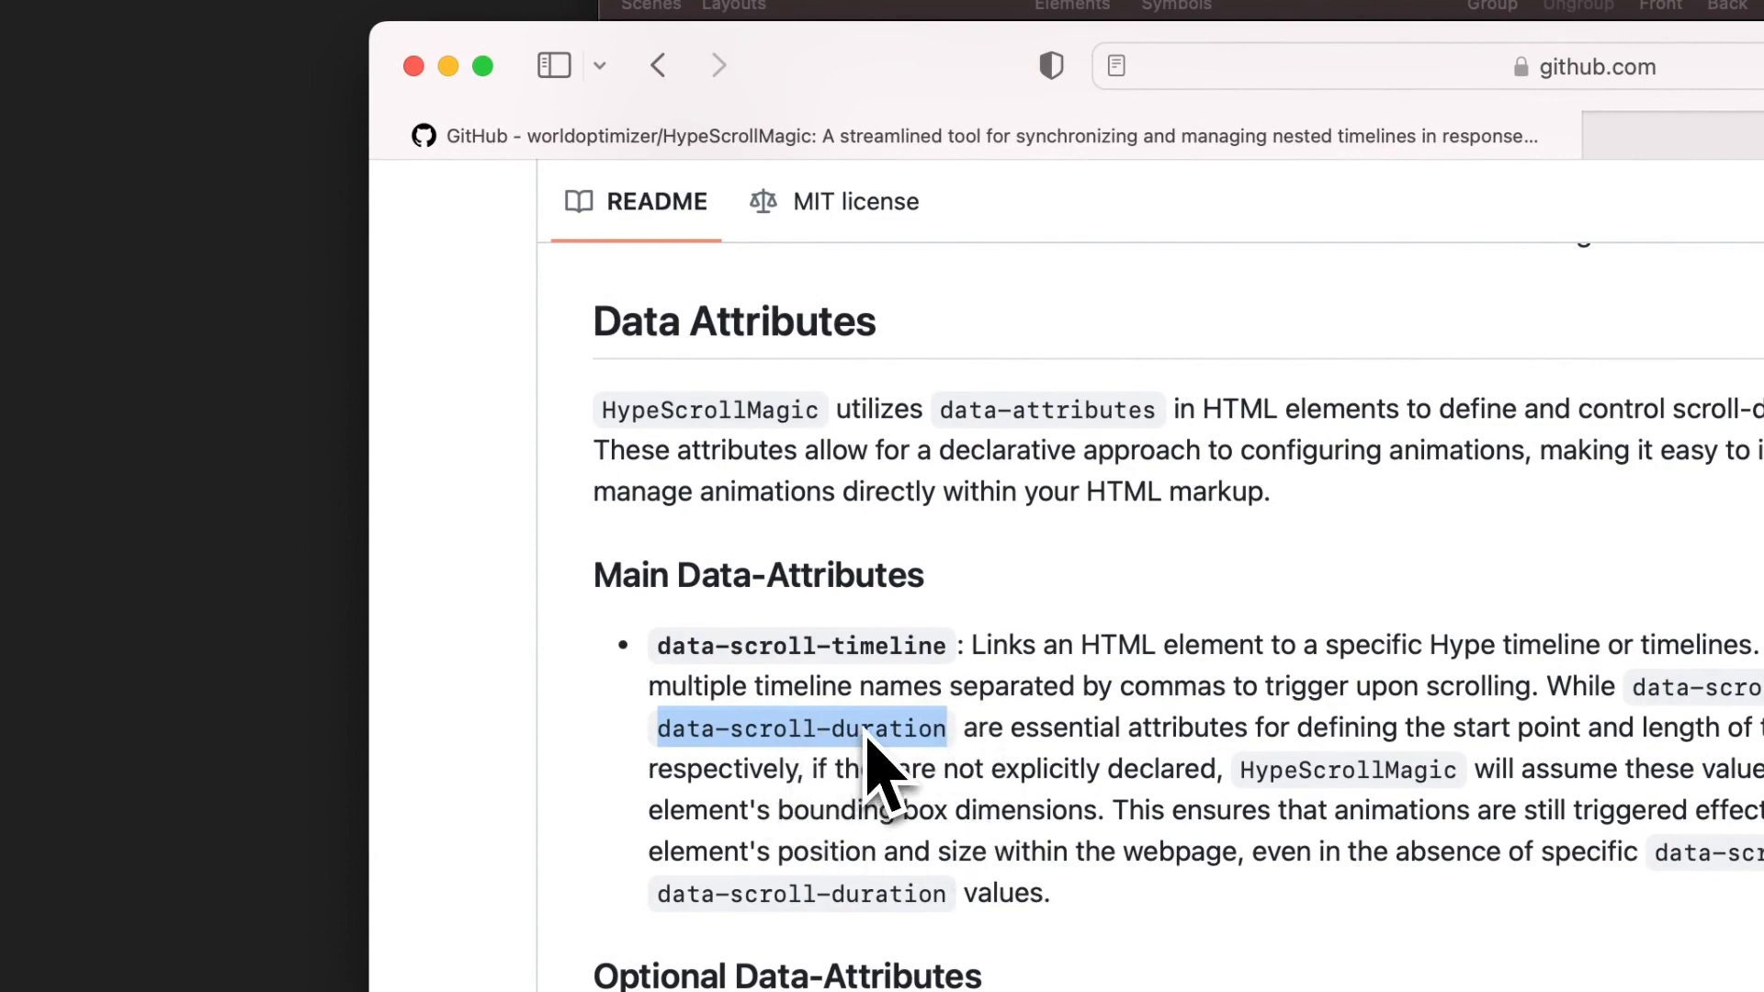
pyautogui.click(779, 136)
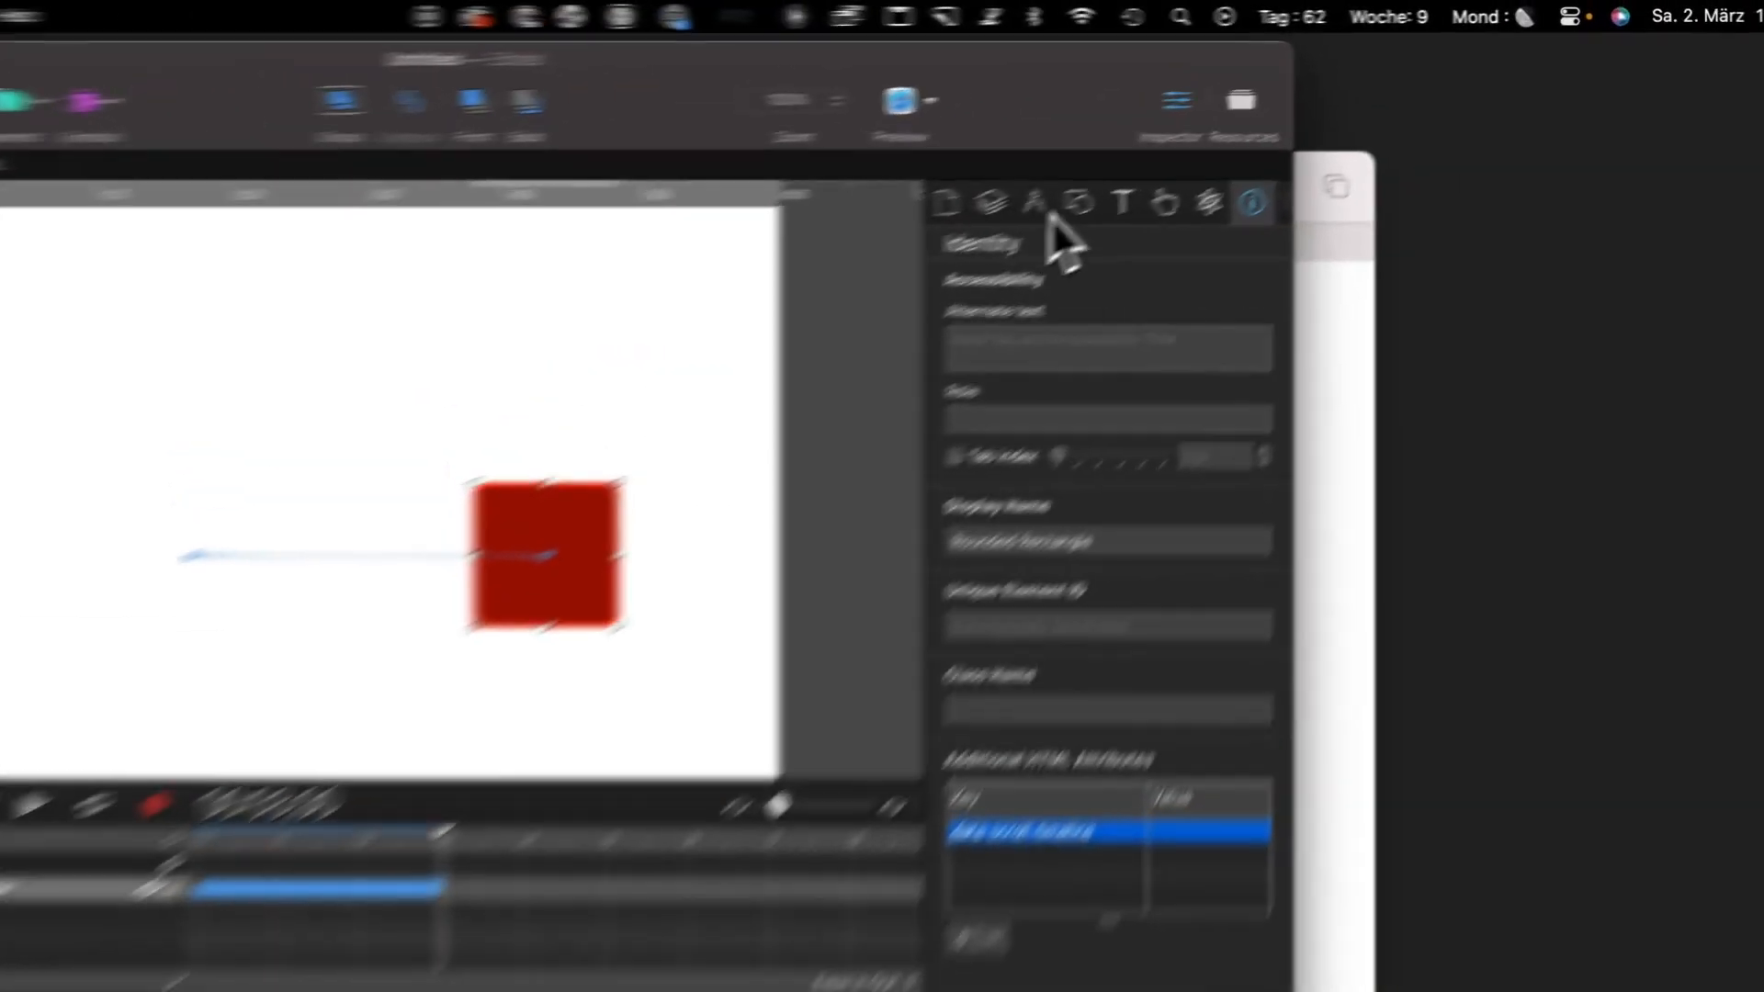
pyautogui.click(1262, 129)
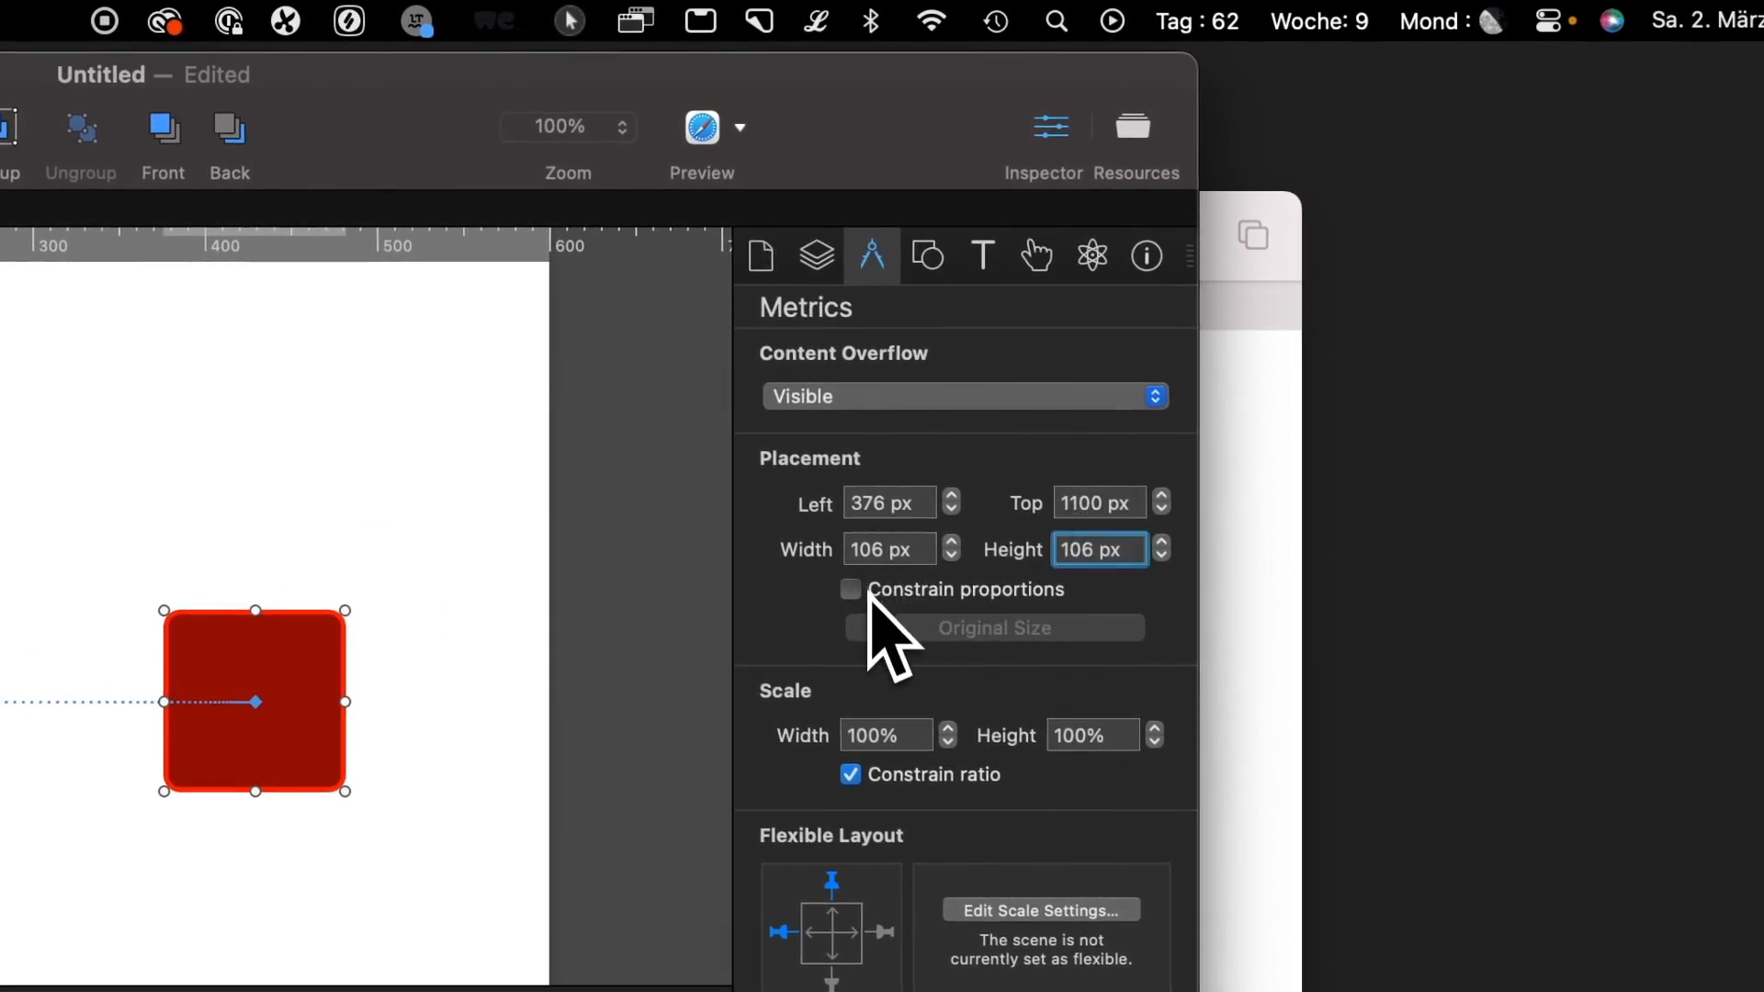
# Preview the document in Safari and scroll back and forth to examine the rectangle's animation between Main Timeline's start and end markers
pyautogui.click(705, 131)
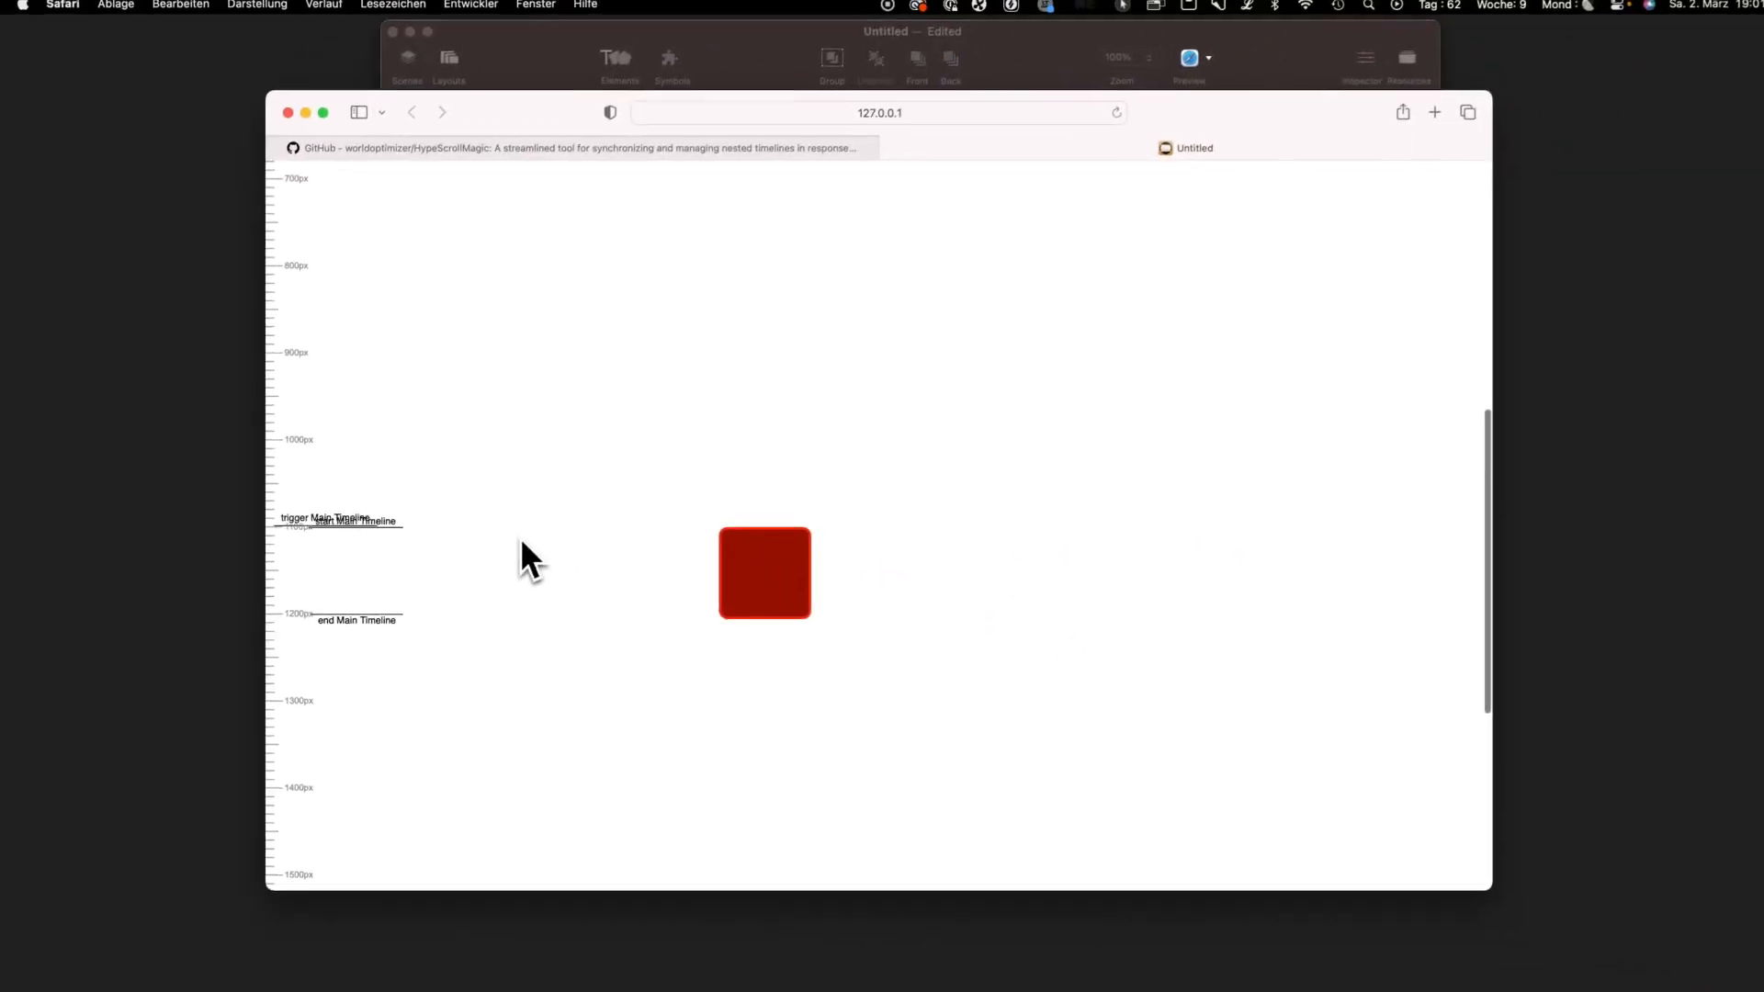
pyautogui.scroll(-1, 515, 540)
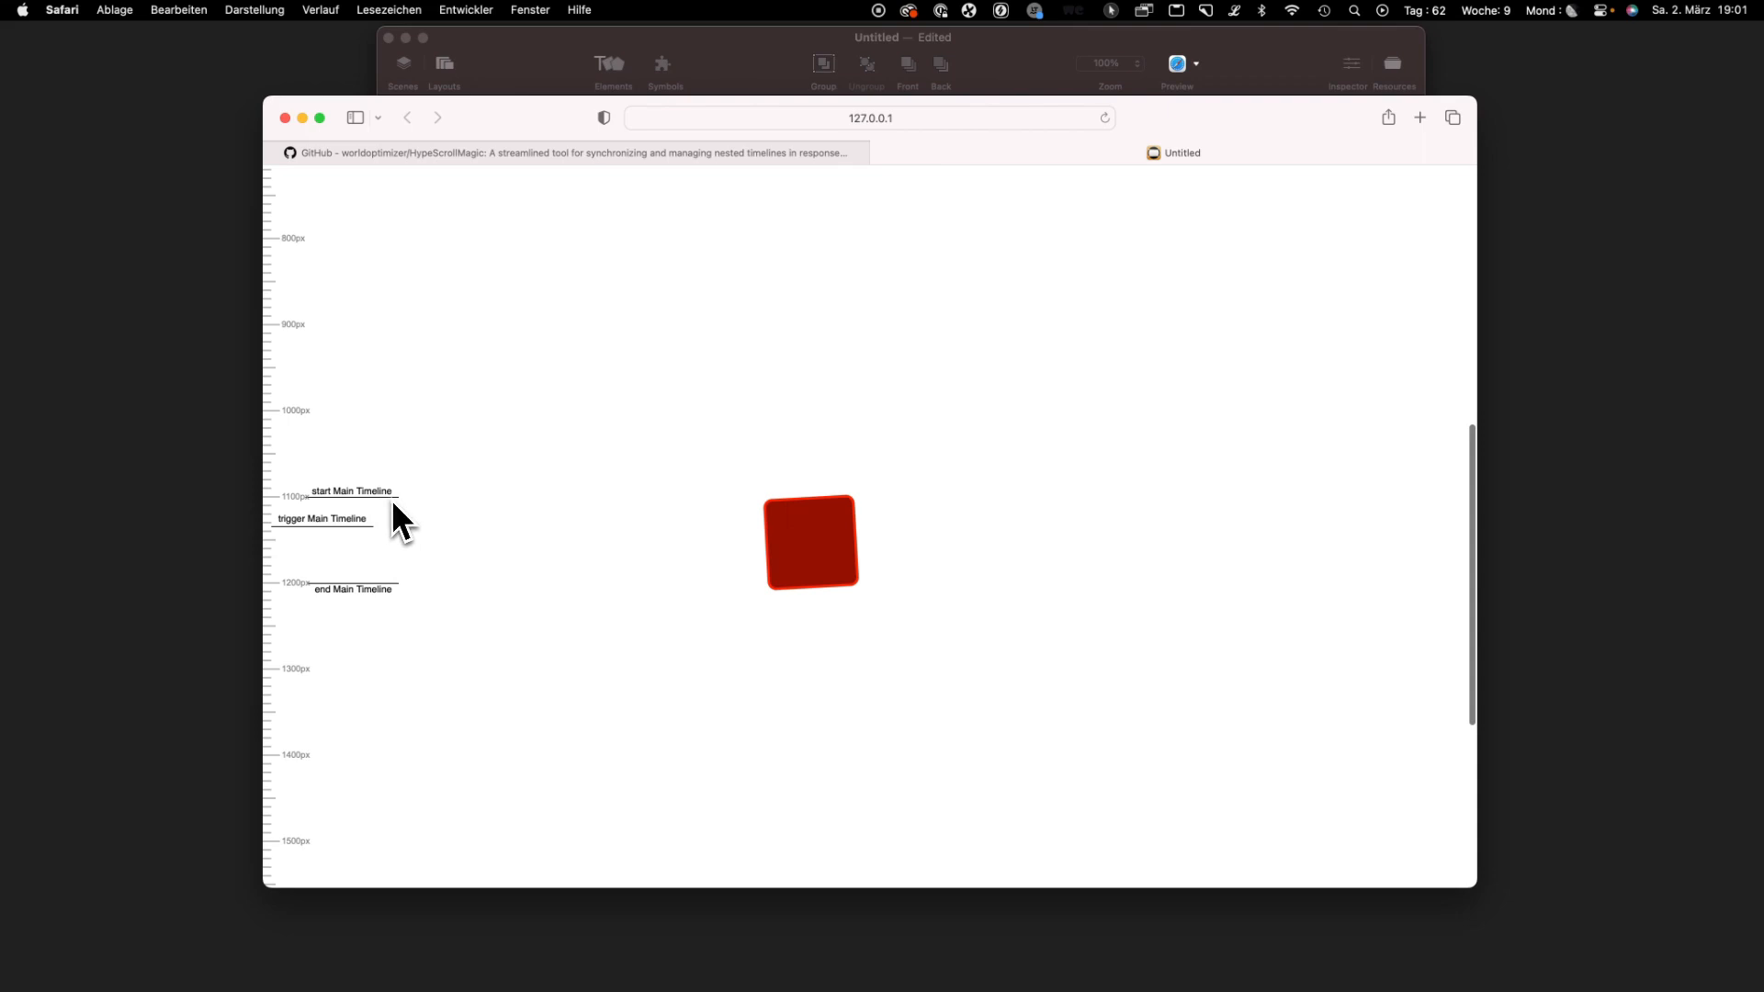
pyautogui.scroll(-3, 387, 559)
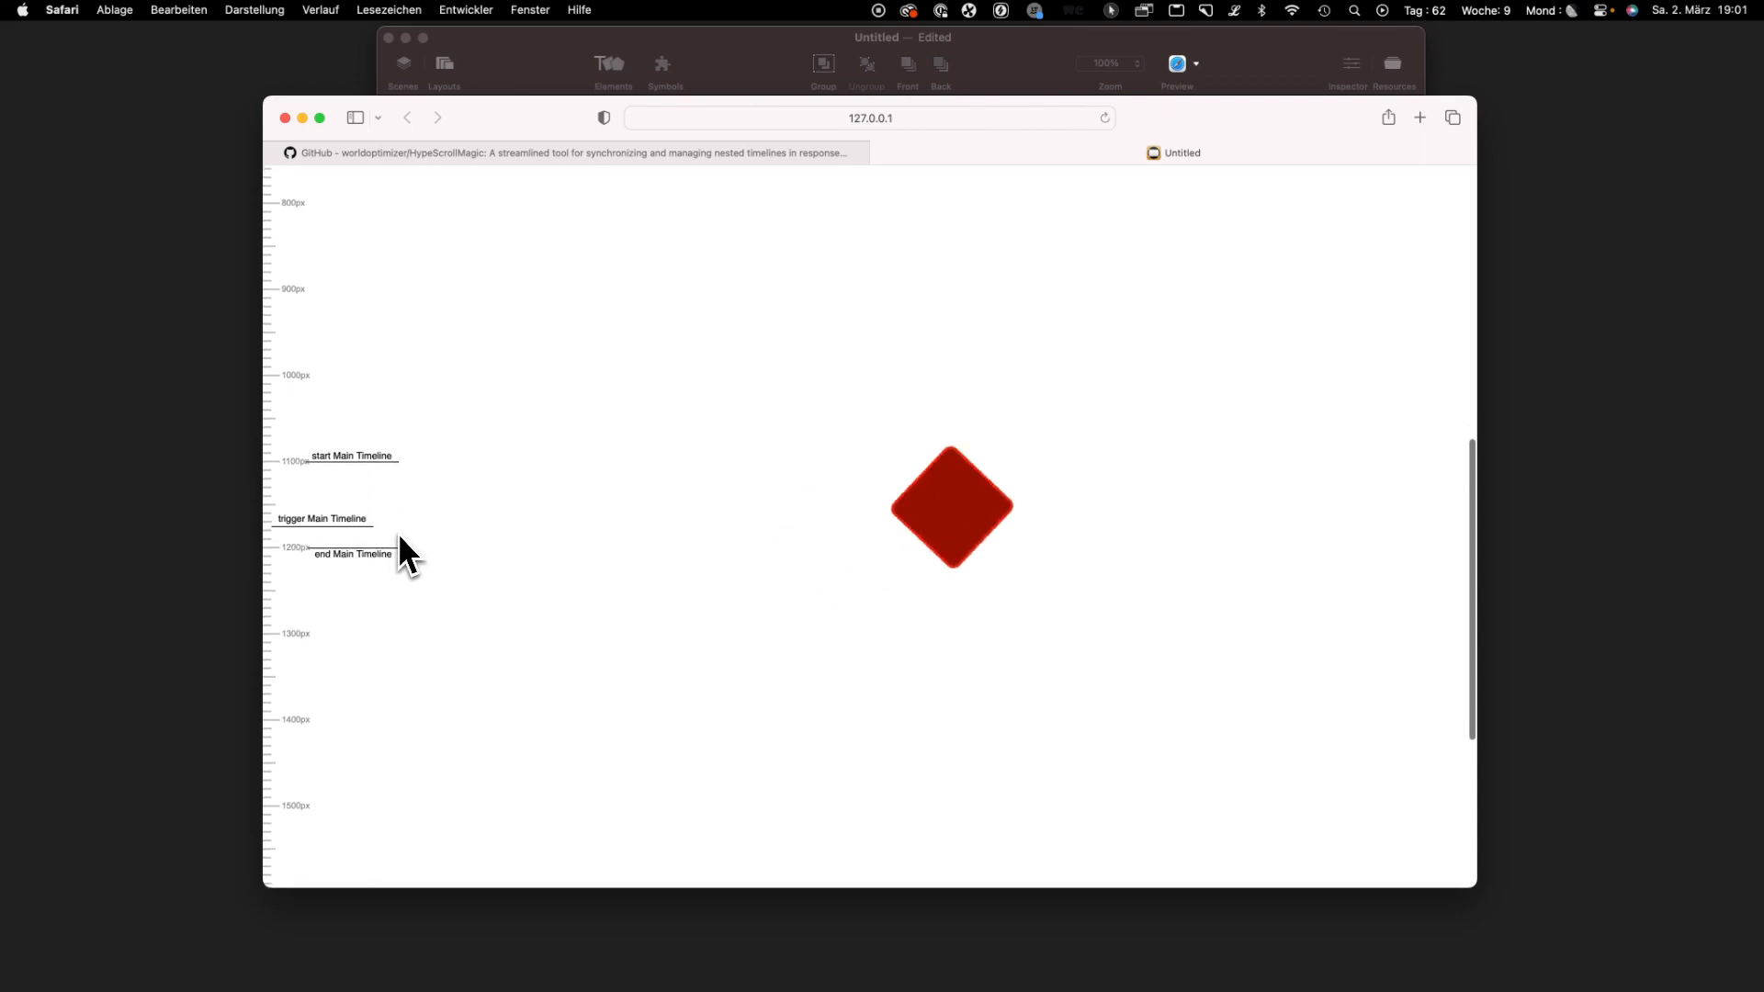
pyautogui.scroll(2, 398, 533)
pyautogui.scroll(1, 398, 533)
pyautogui.scroll(-2, 400, 532)
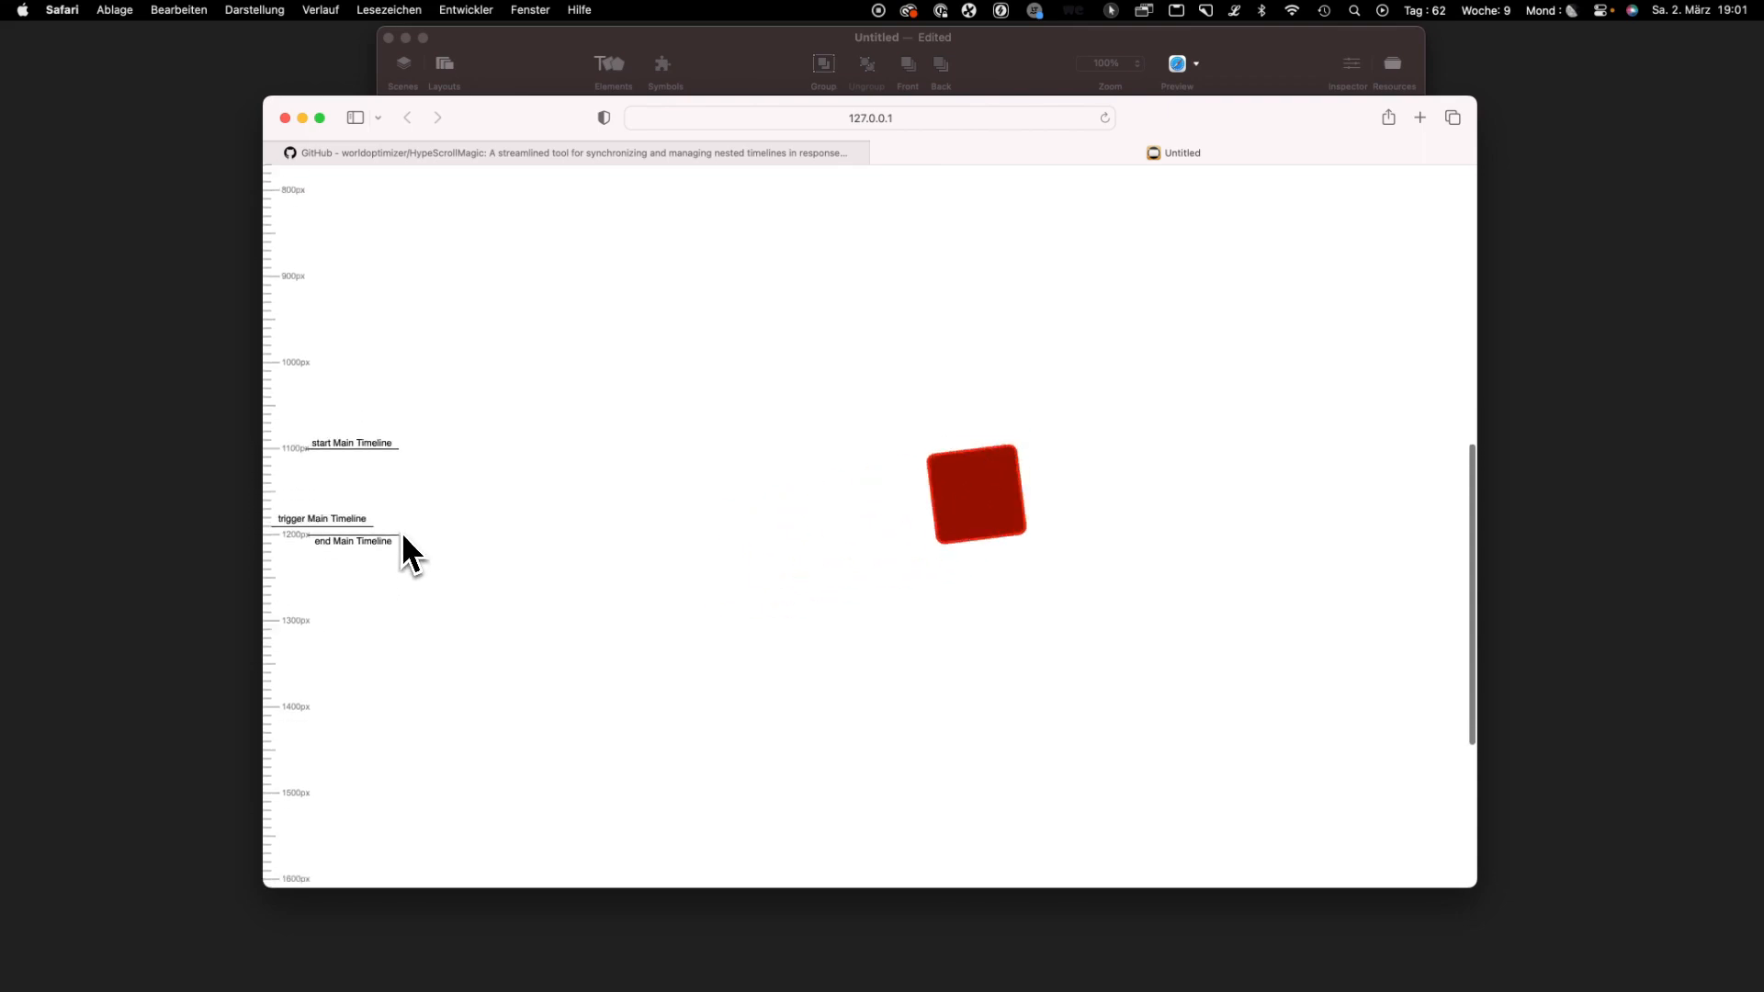
pyautogui.scroll(2, 400, 532)
pyautogui.scroll(-2, 401, 532)
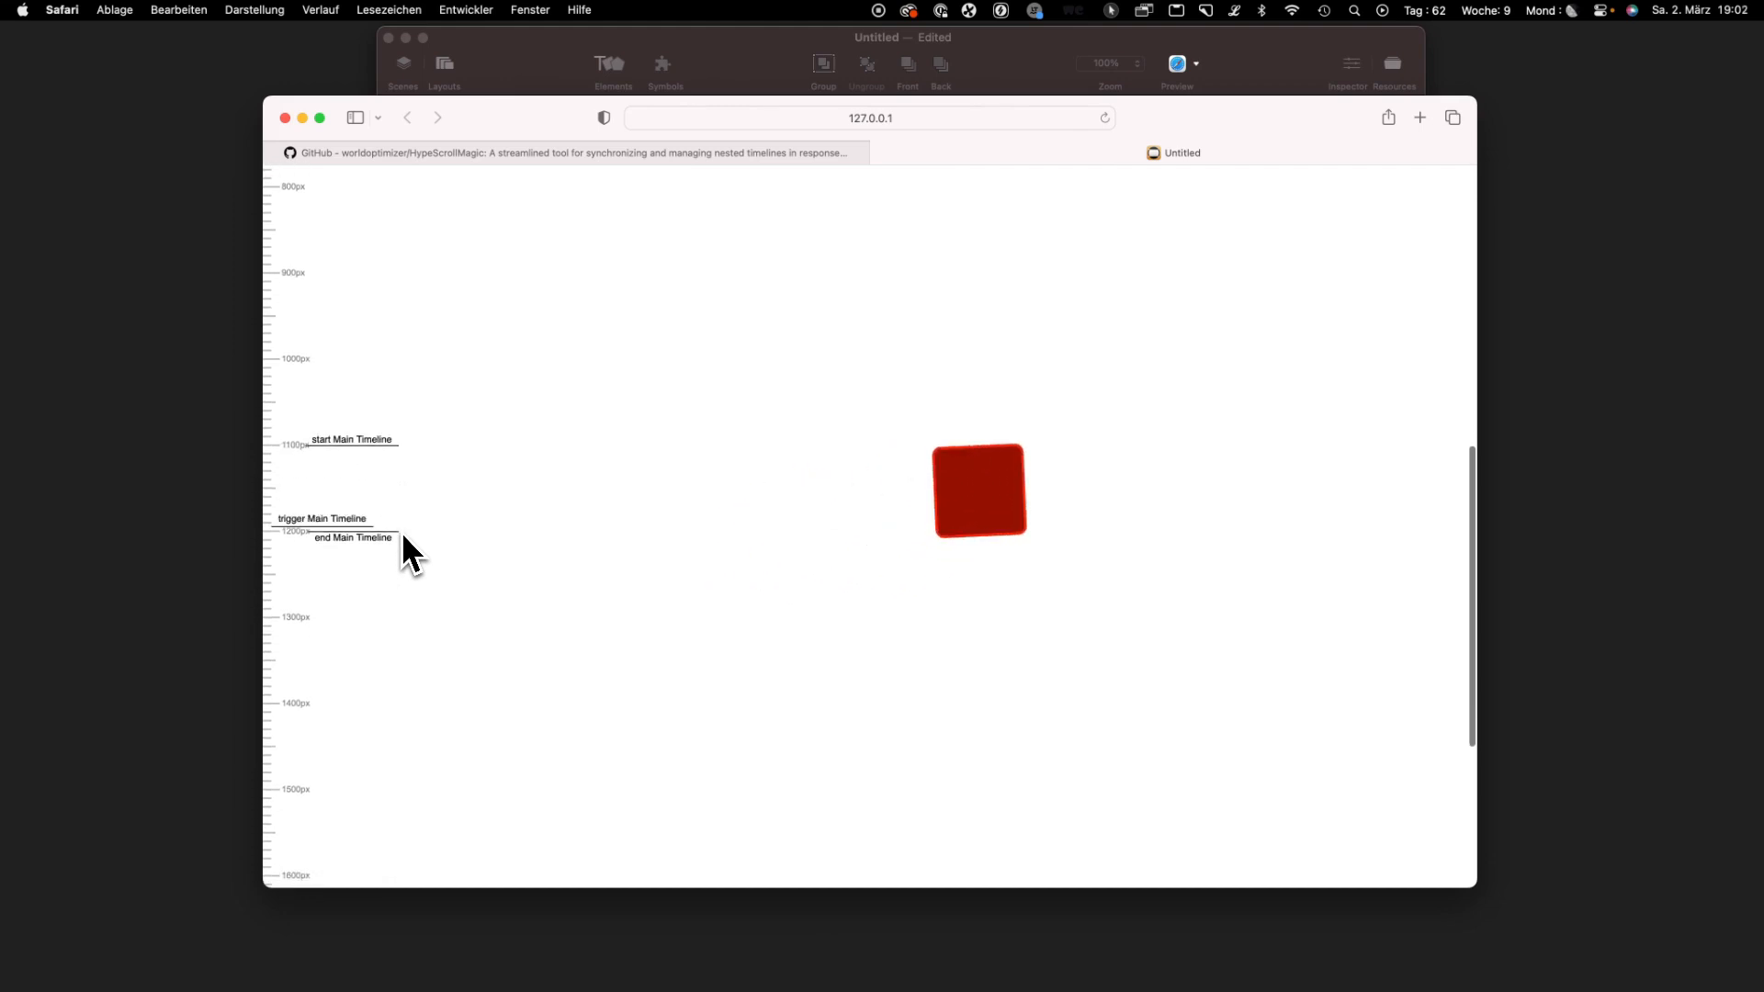
pyautogui.scroll(1, 447, 537)
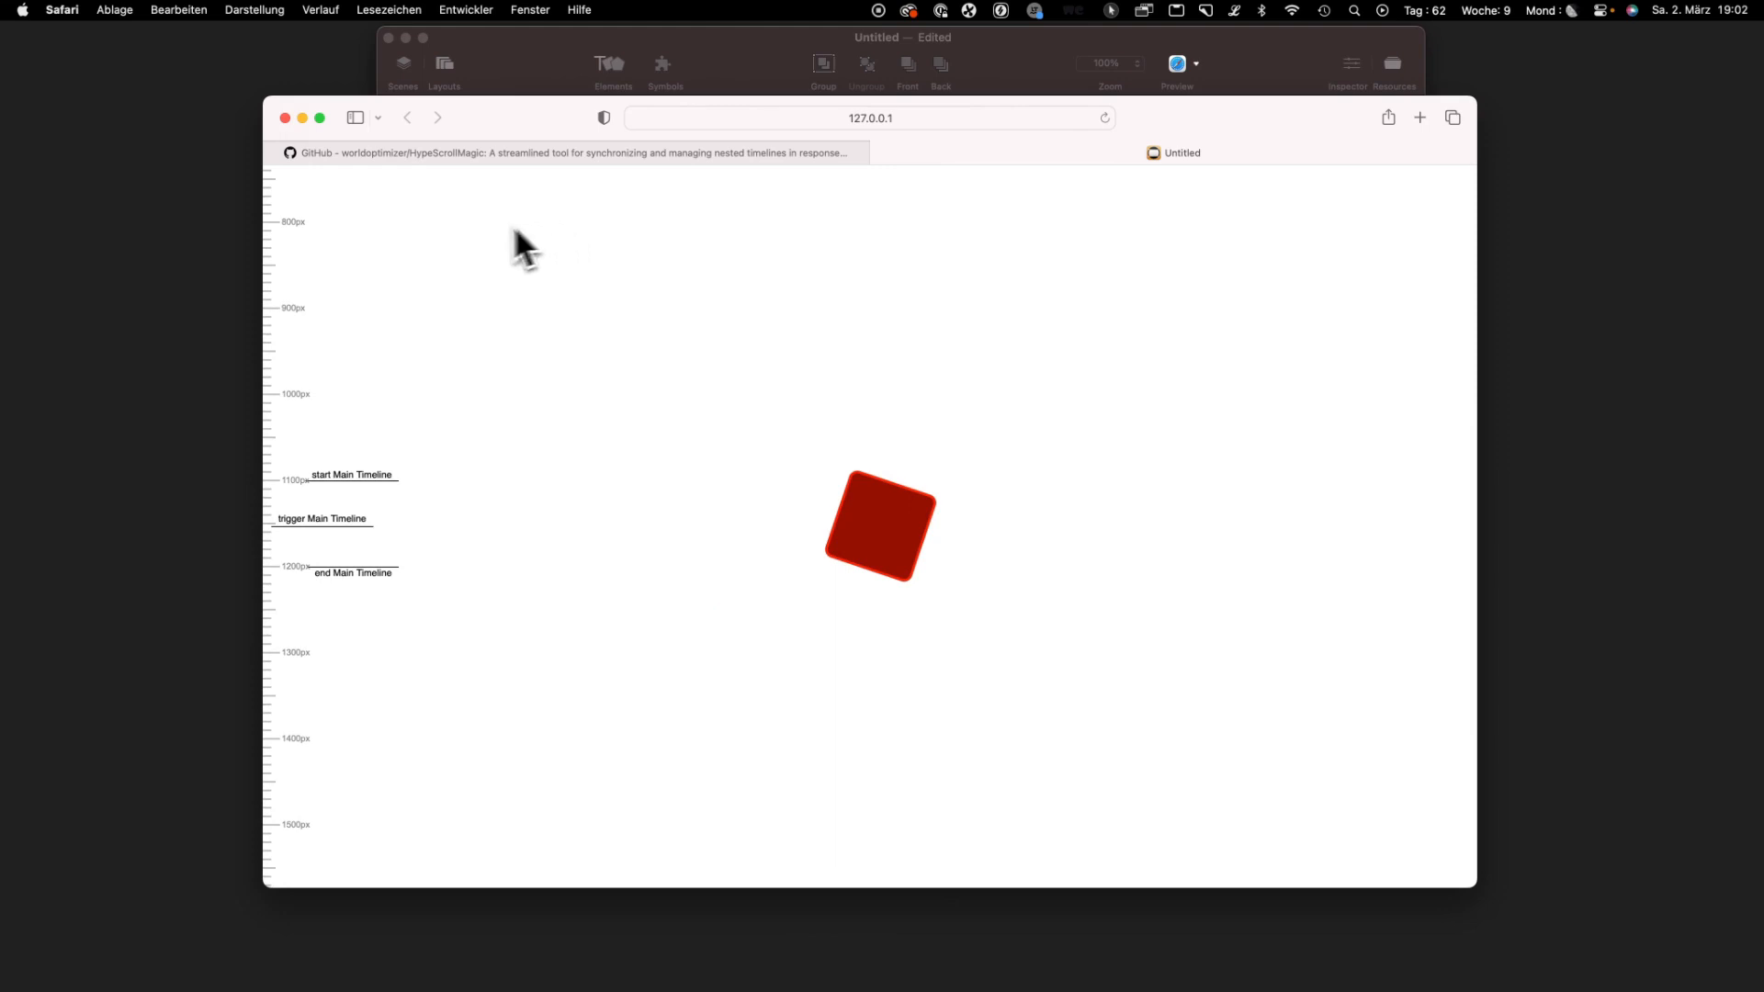
pyautogui.scroll(1, 354, 485)
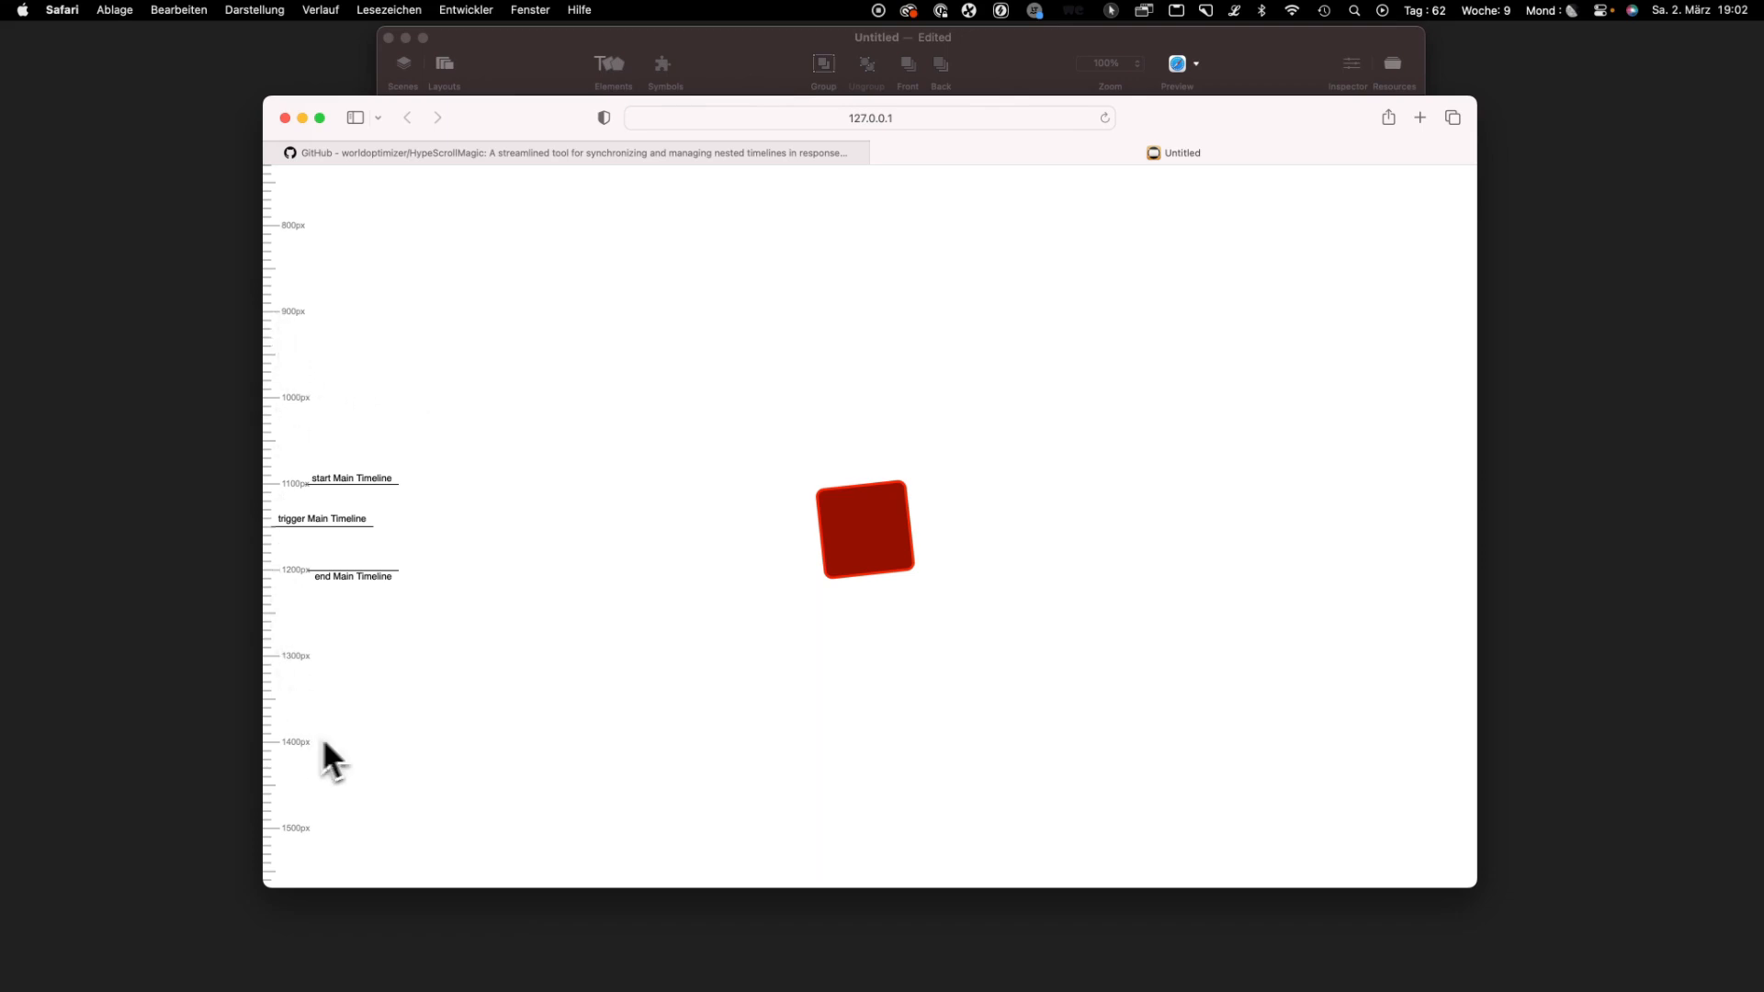
pyautogui.scroll(1, 680, 303)
# Switch back to Hype, copy the rounded rectangle's data-scroll-timeline attribute key and remove that attribute from the element
pyautogui.click(736, 79)
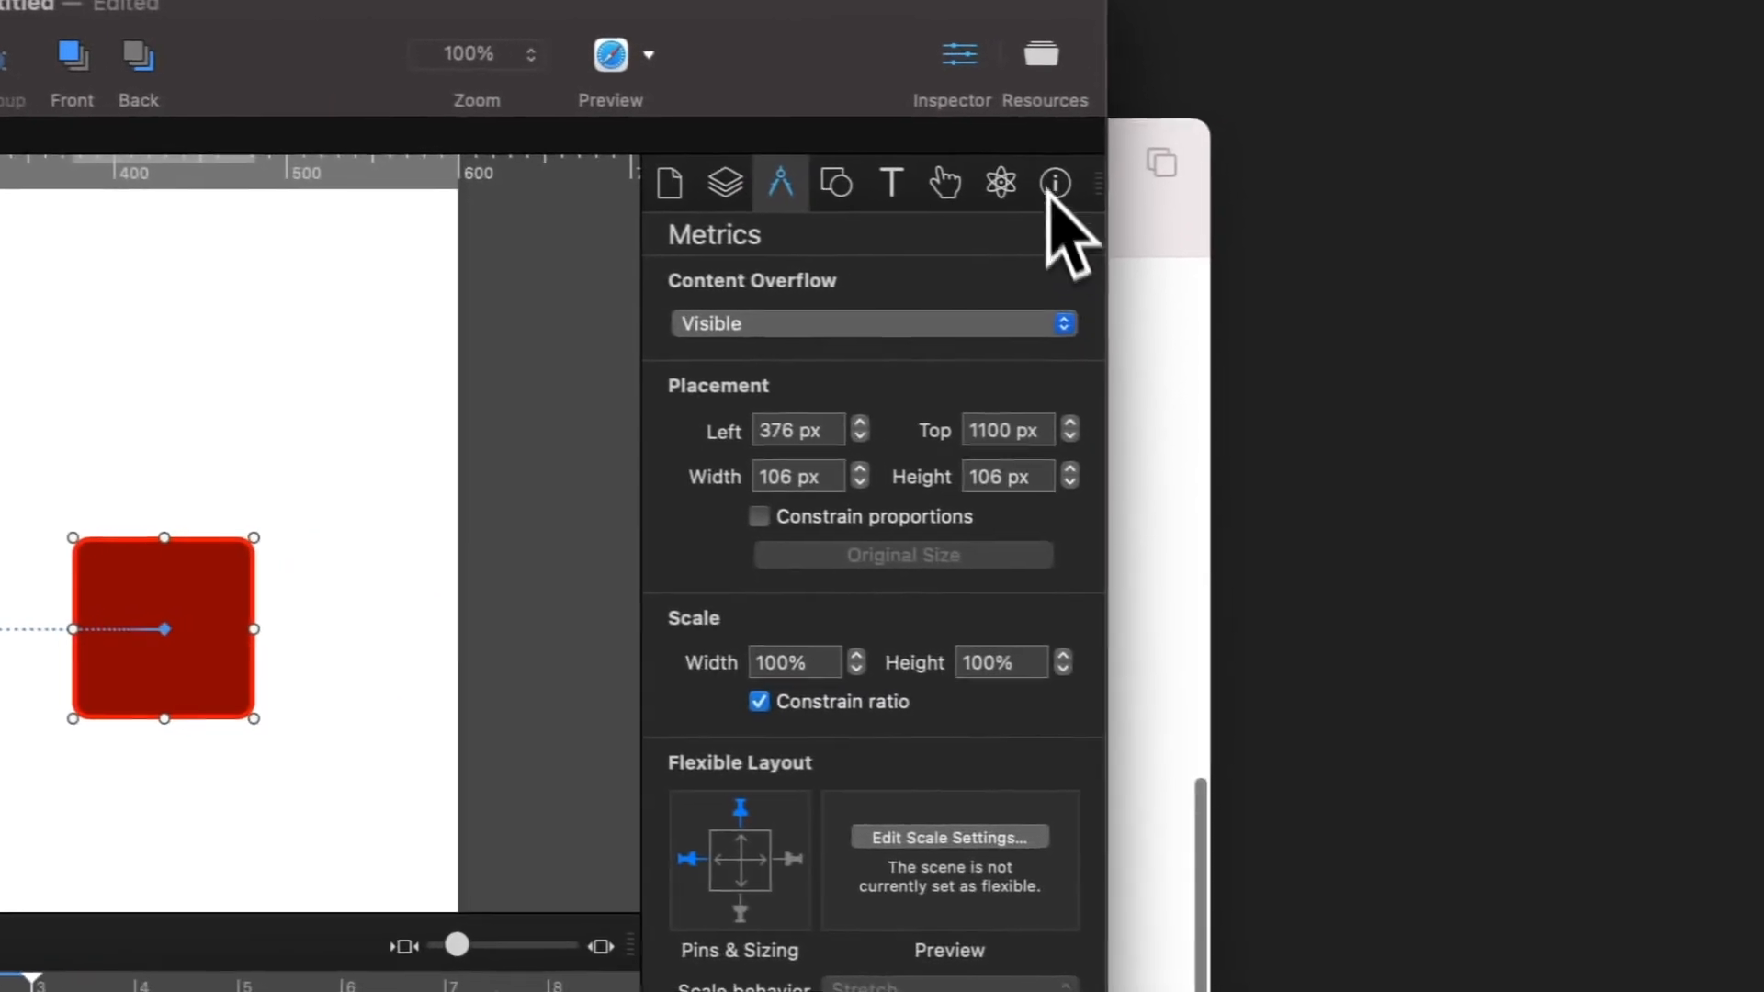
pyautogui.click(1249, 200)
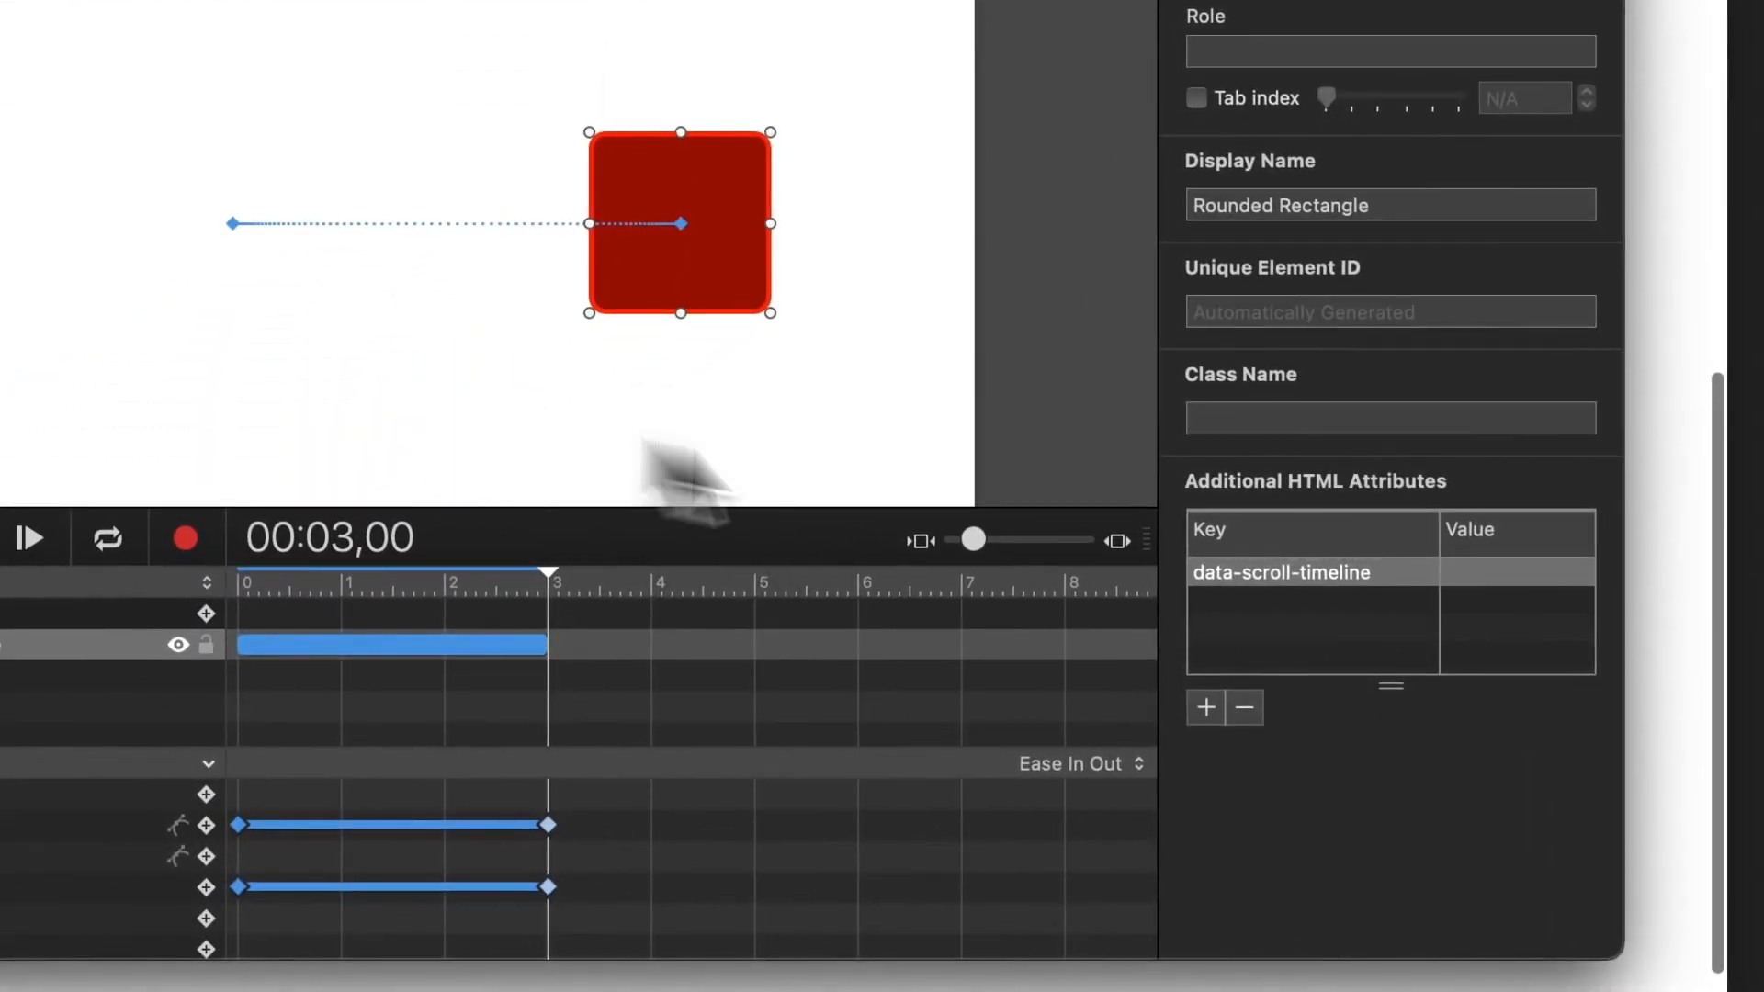
pyautogui.doubleClick(1299, 575)
pyautogui.press('super+c')
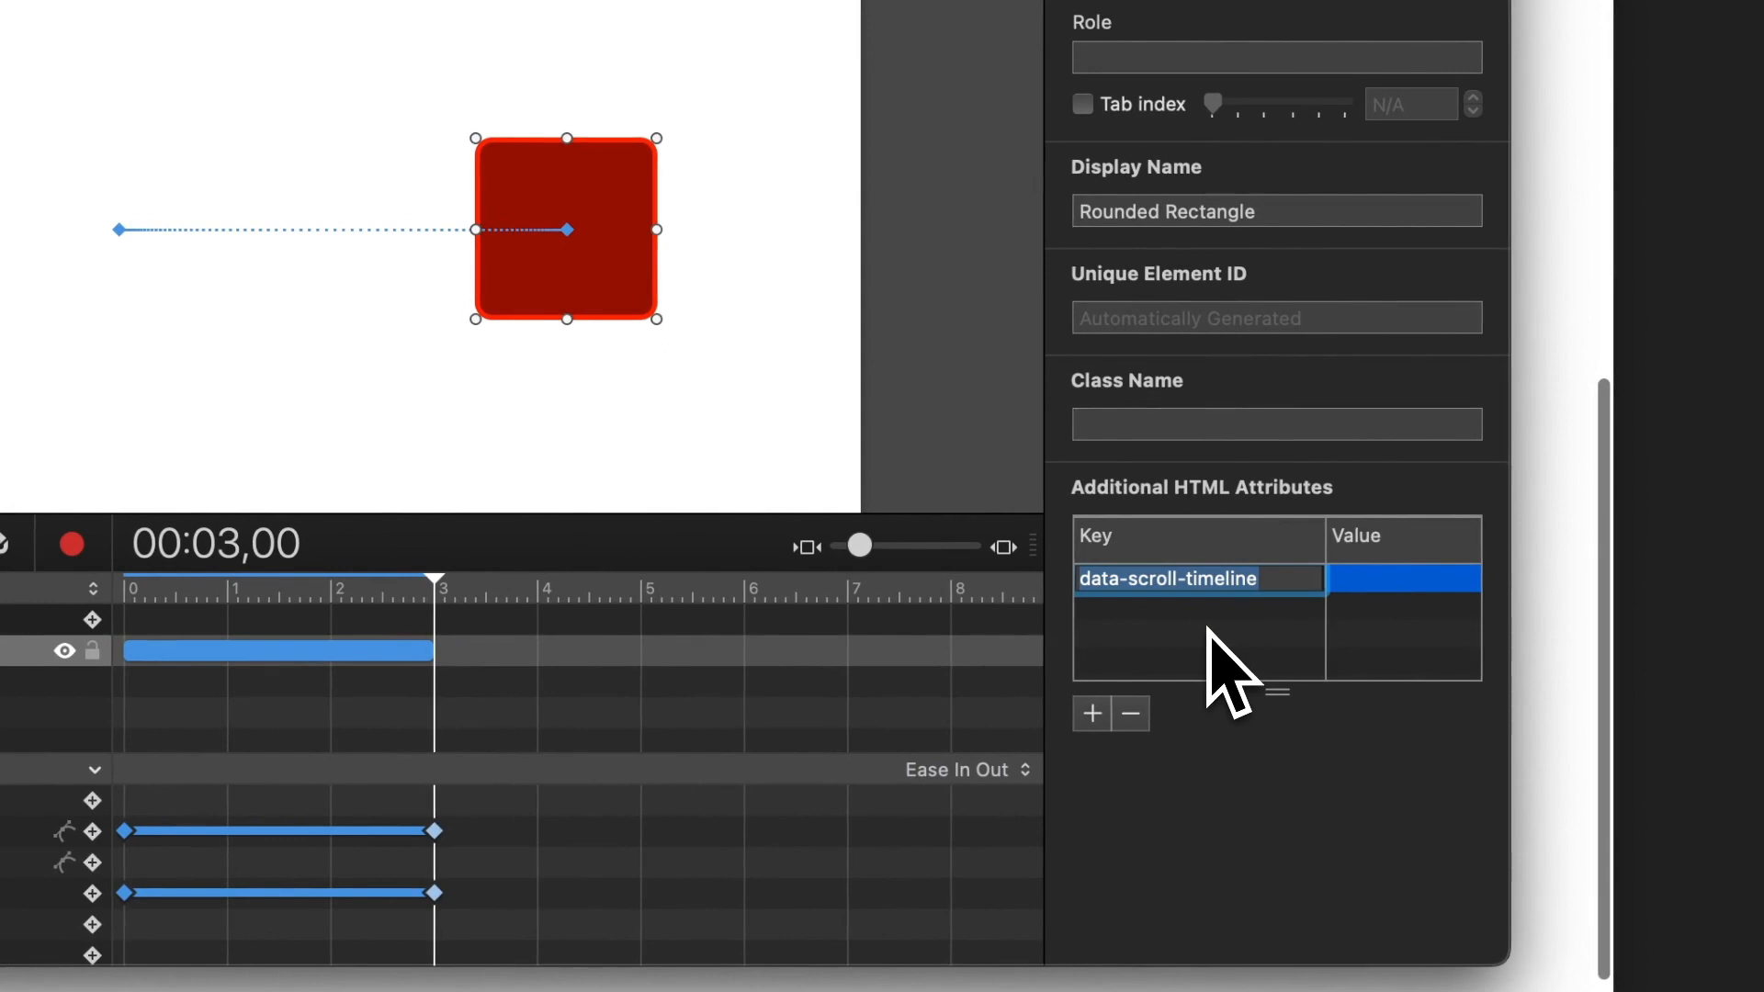
pyautogui.press('BackSpace')
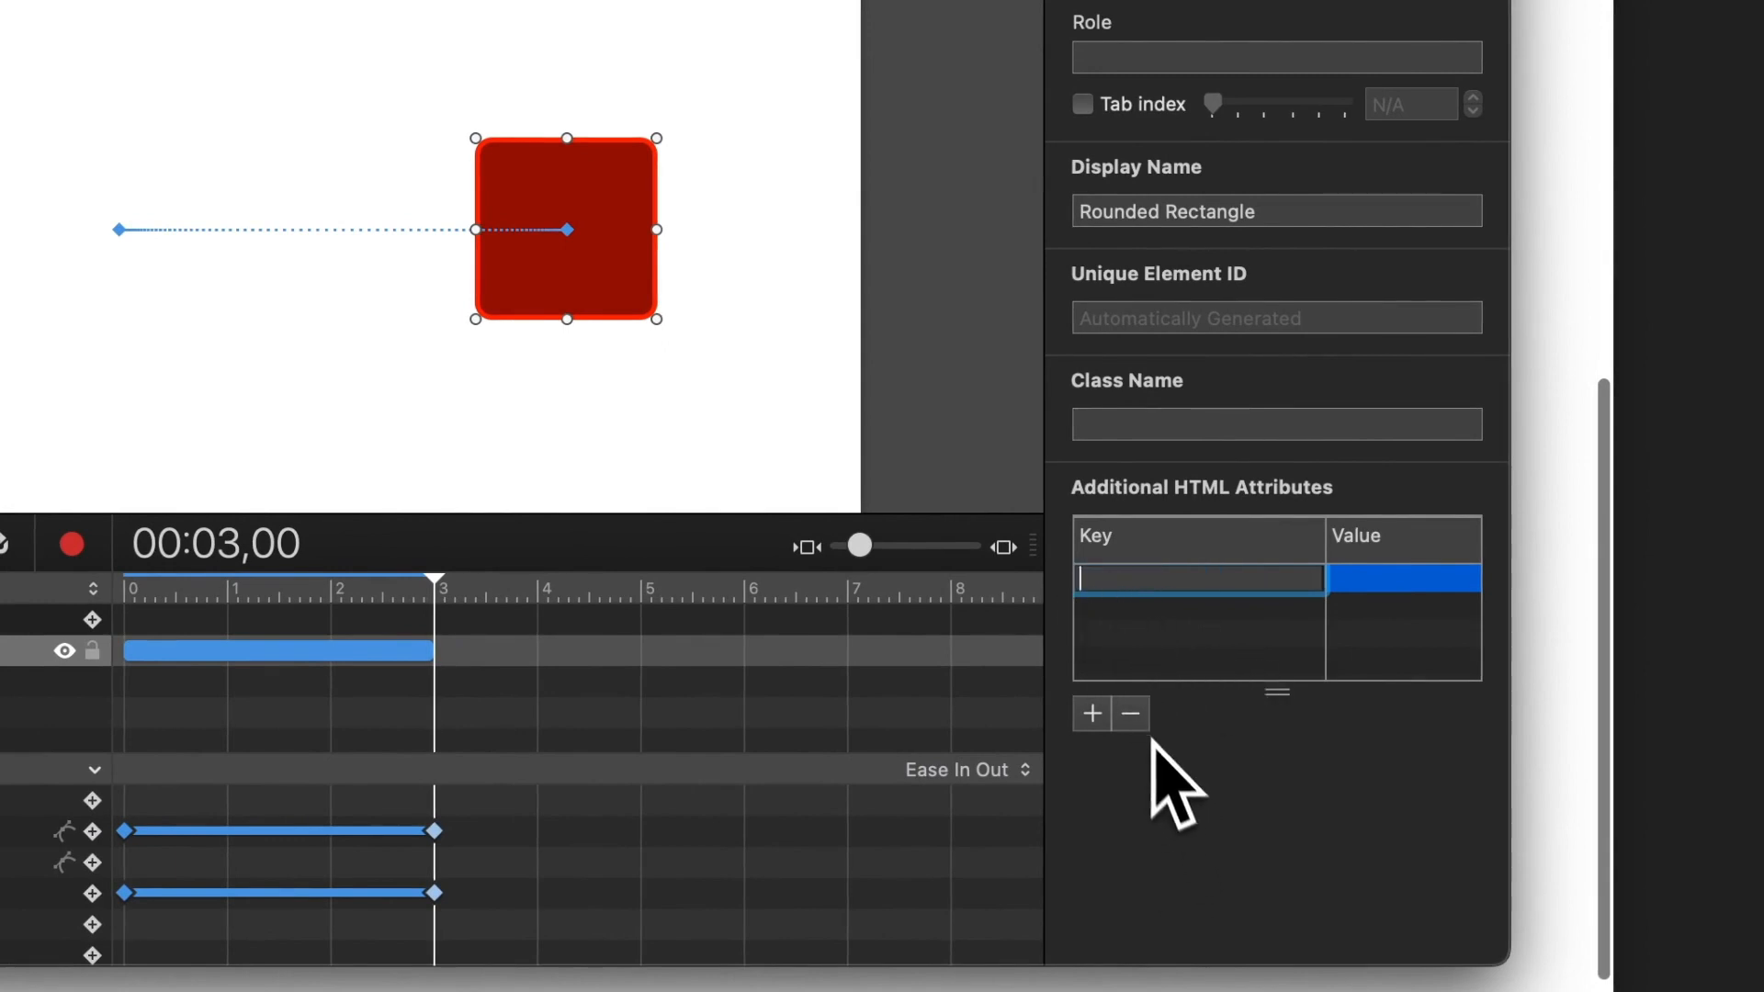
pyautogui.click(1130, 715)
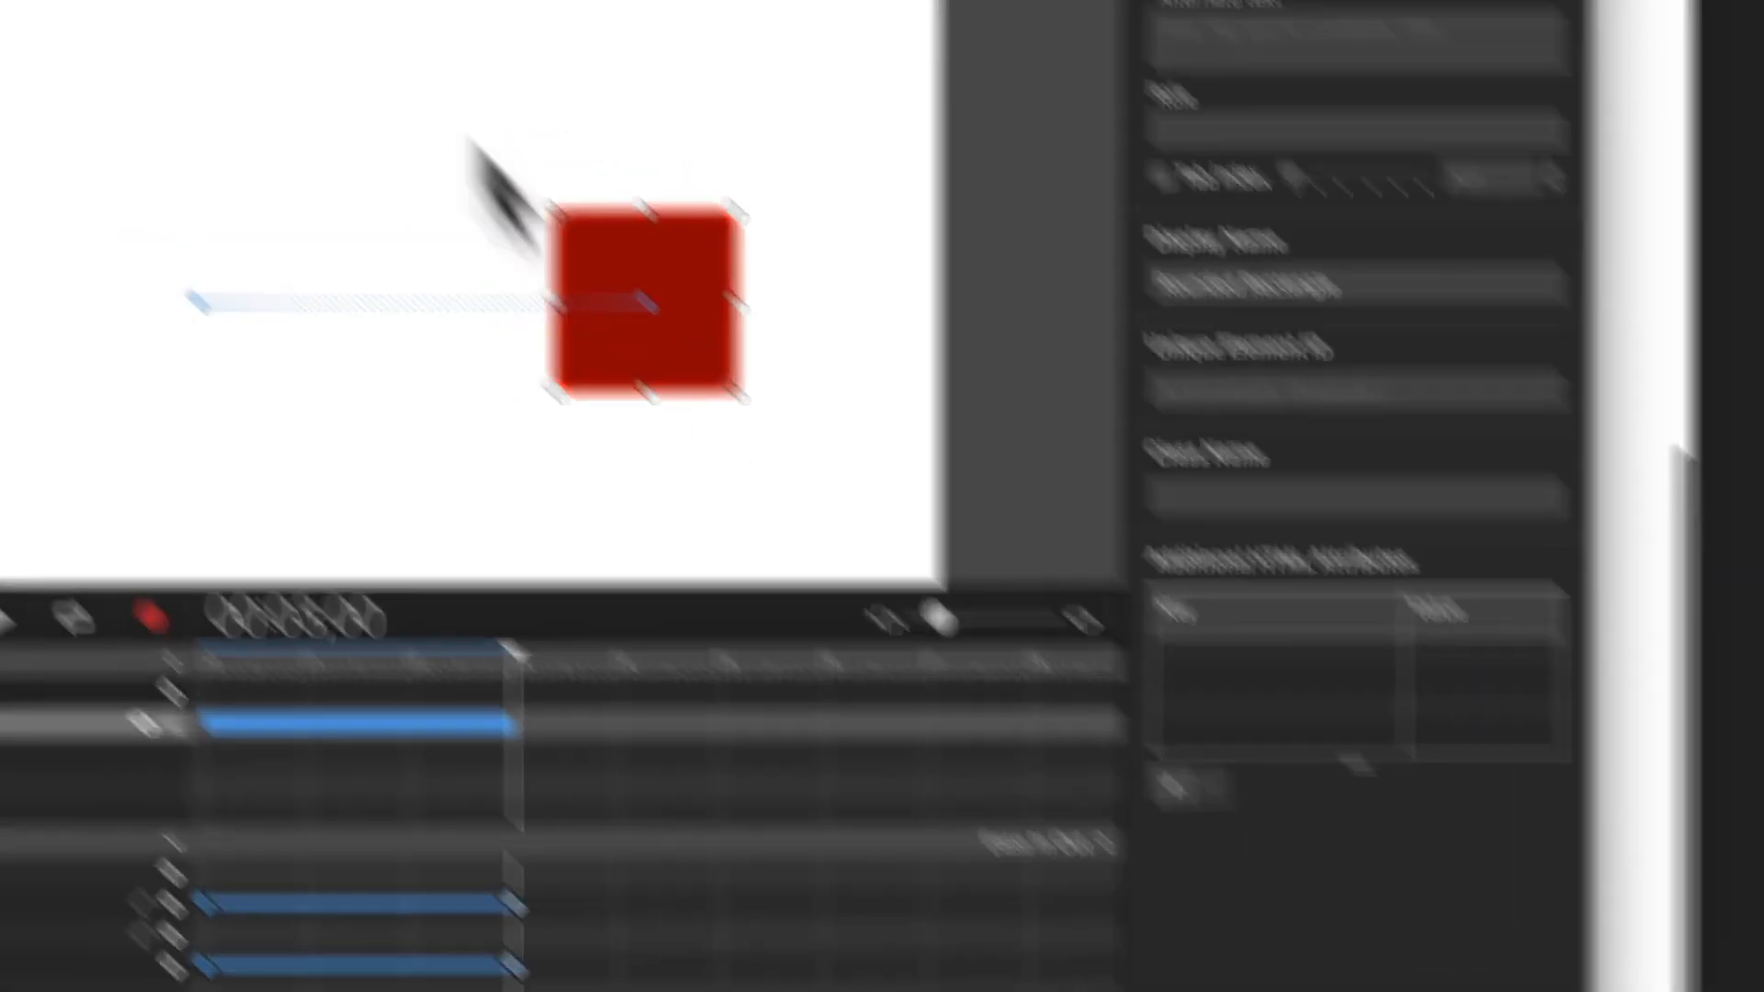
# Group the rounded rectangle and stretch the group's bounds well above and below the rectangle
pyautogui.click(820, 130)
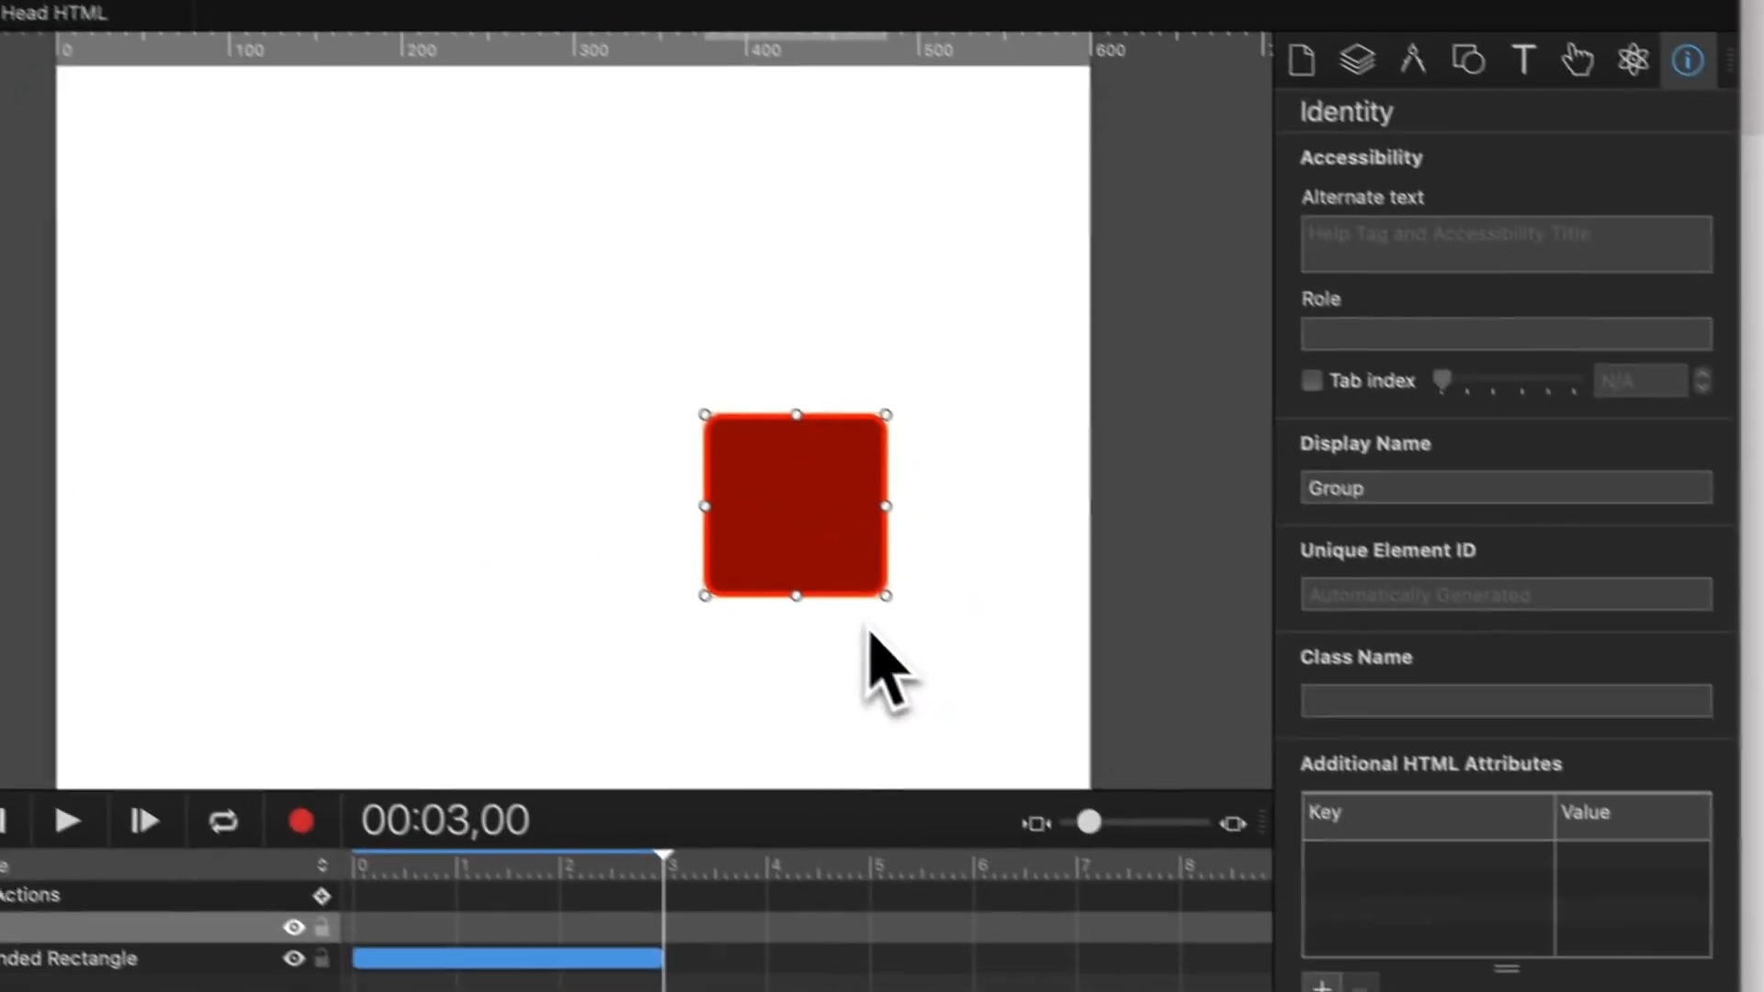
pyautogui.moveTo(795, 411); pyautogui.dragTo(772, 190)
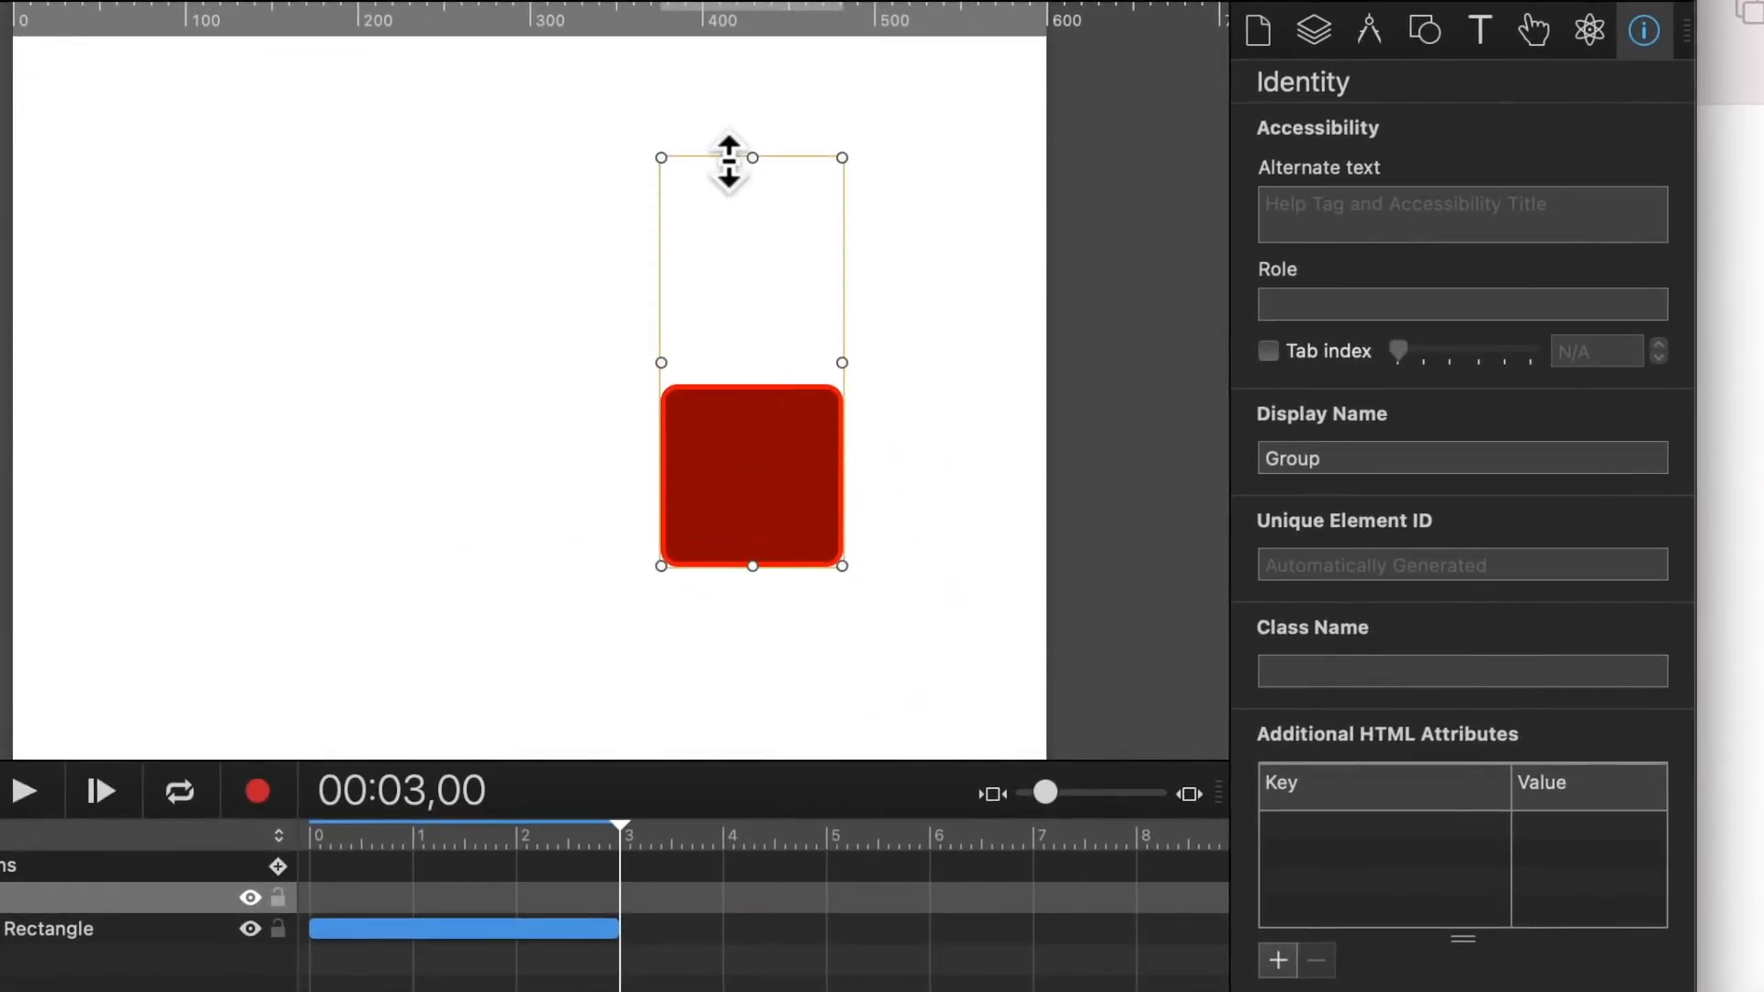
pyautogui.moveTo(749, 562); pyautogui.dragTo(764, 726)
pyautogui.scroll(-3, 767, 643)
pyautogui.moveTo(748, 530); pyautogui.dragTo(752, 729)
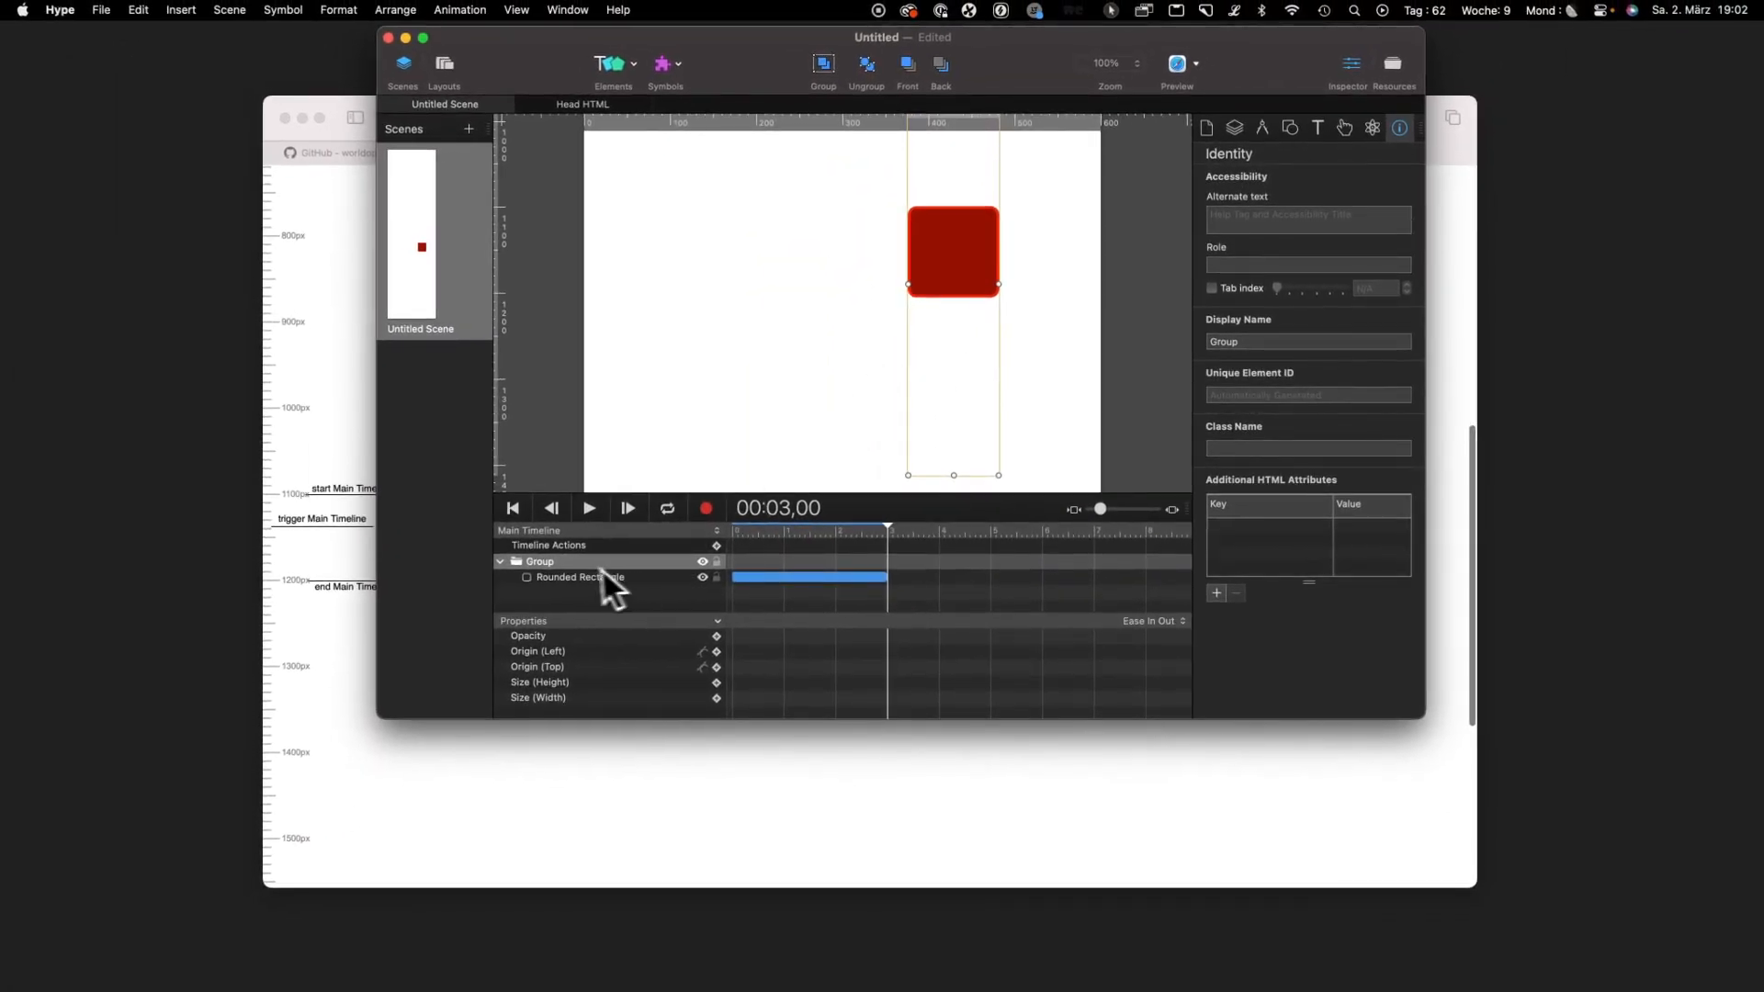
# Rename the group as Bound and add the copied data-scroll-timeline attribute key to it without a value
pyautogui.doubleClick(543, 562)
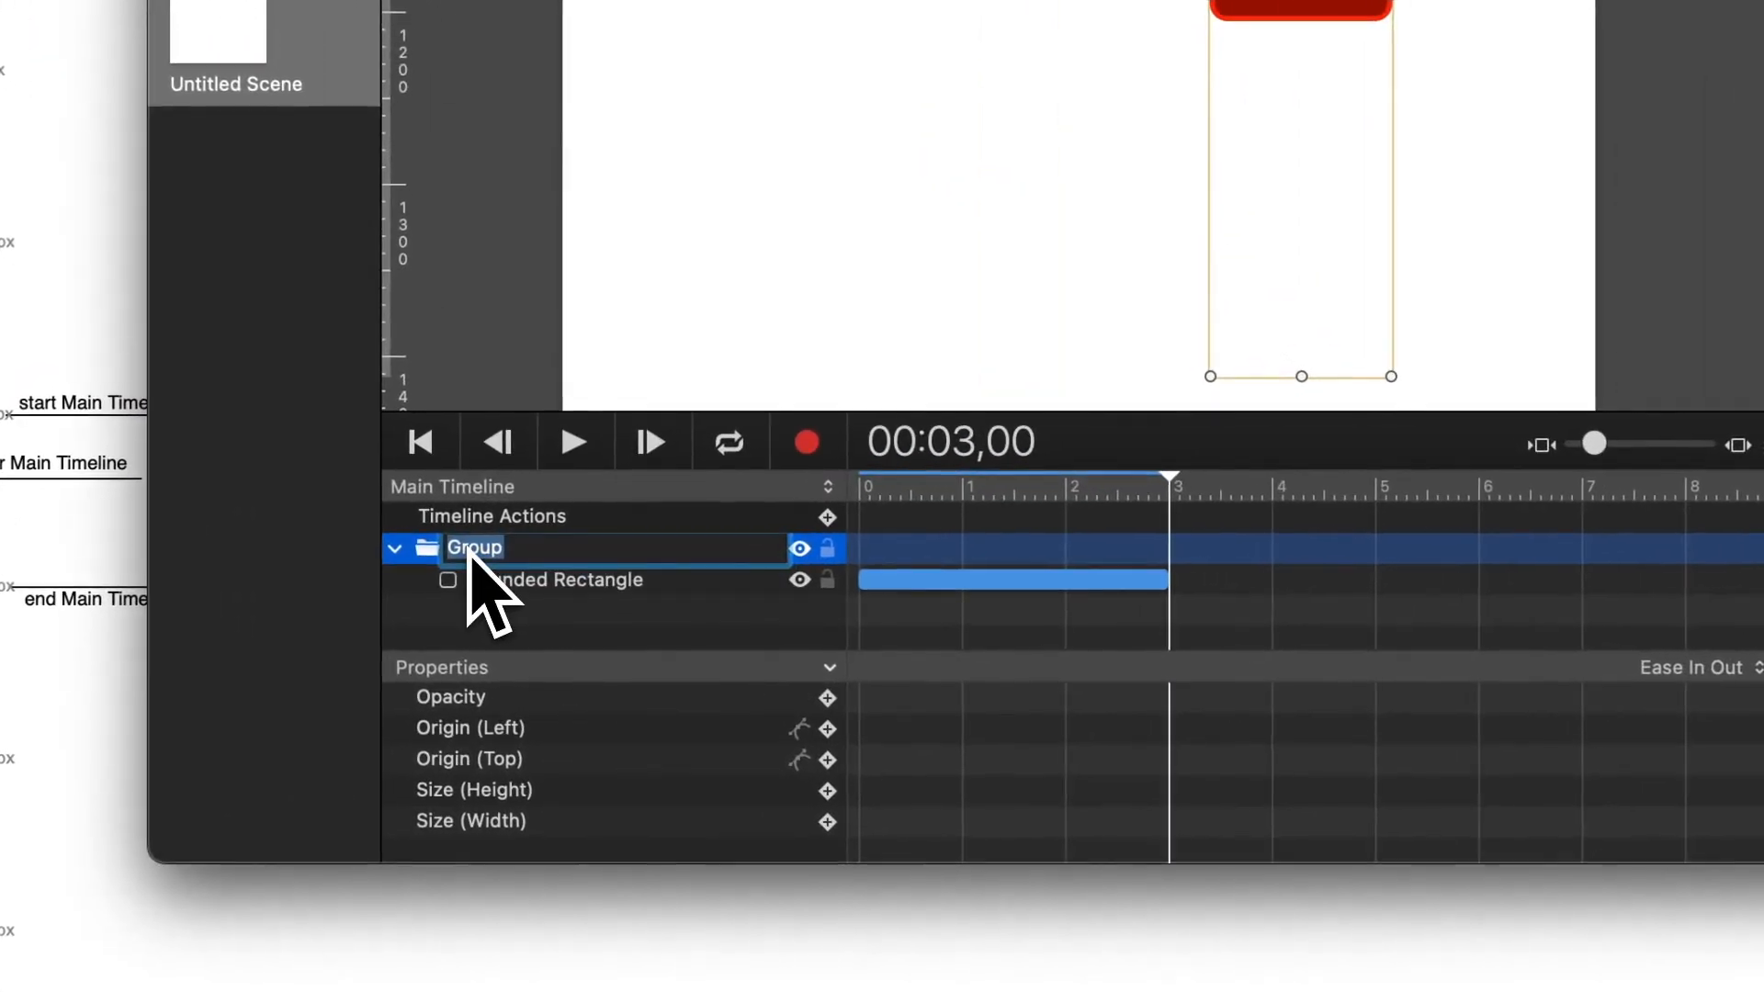
pyautogui.write('Bound')
pyautogui.press('Return')
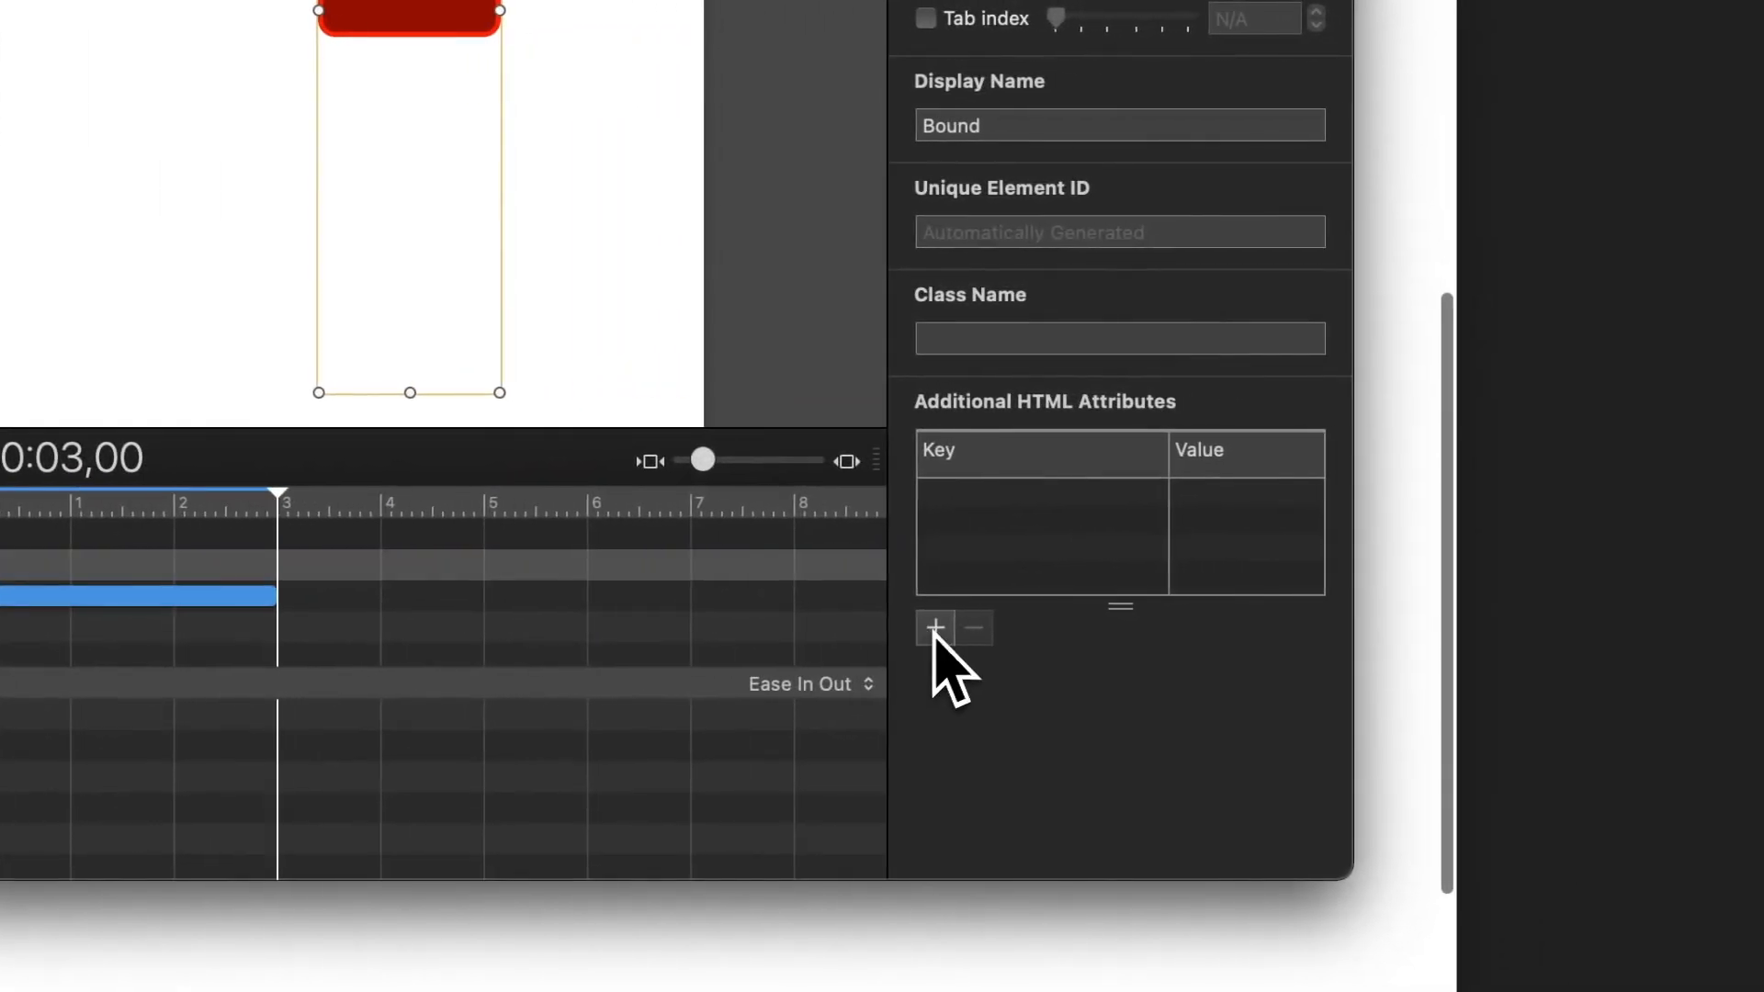
pyautogui.click(935, 628)
pyautogui.press('super+v')
pyautogui.press('Return')
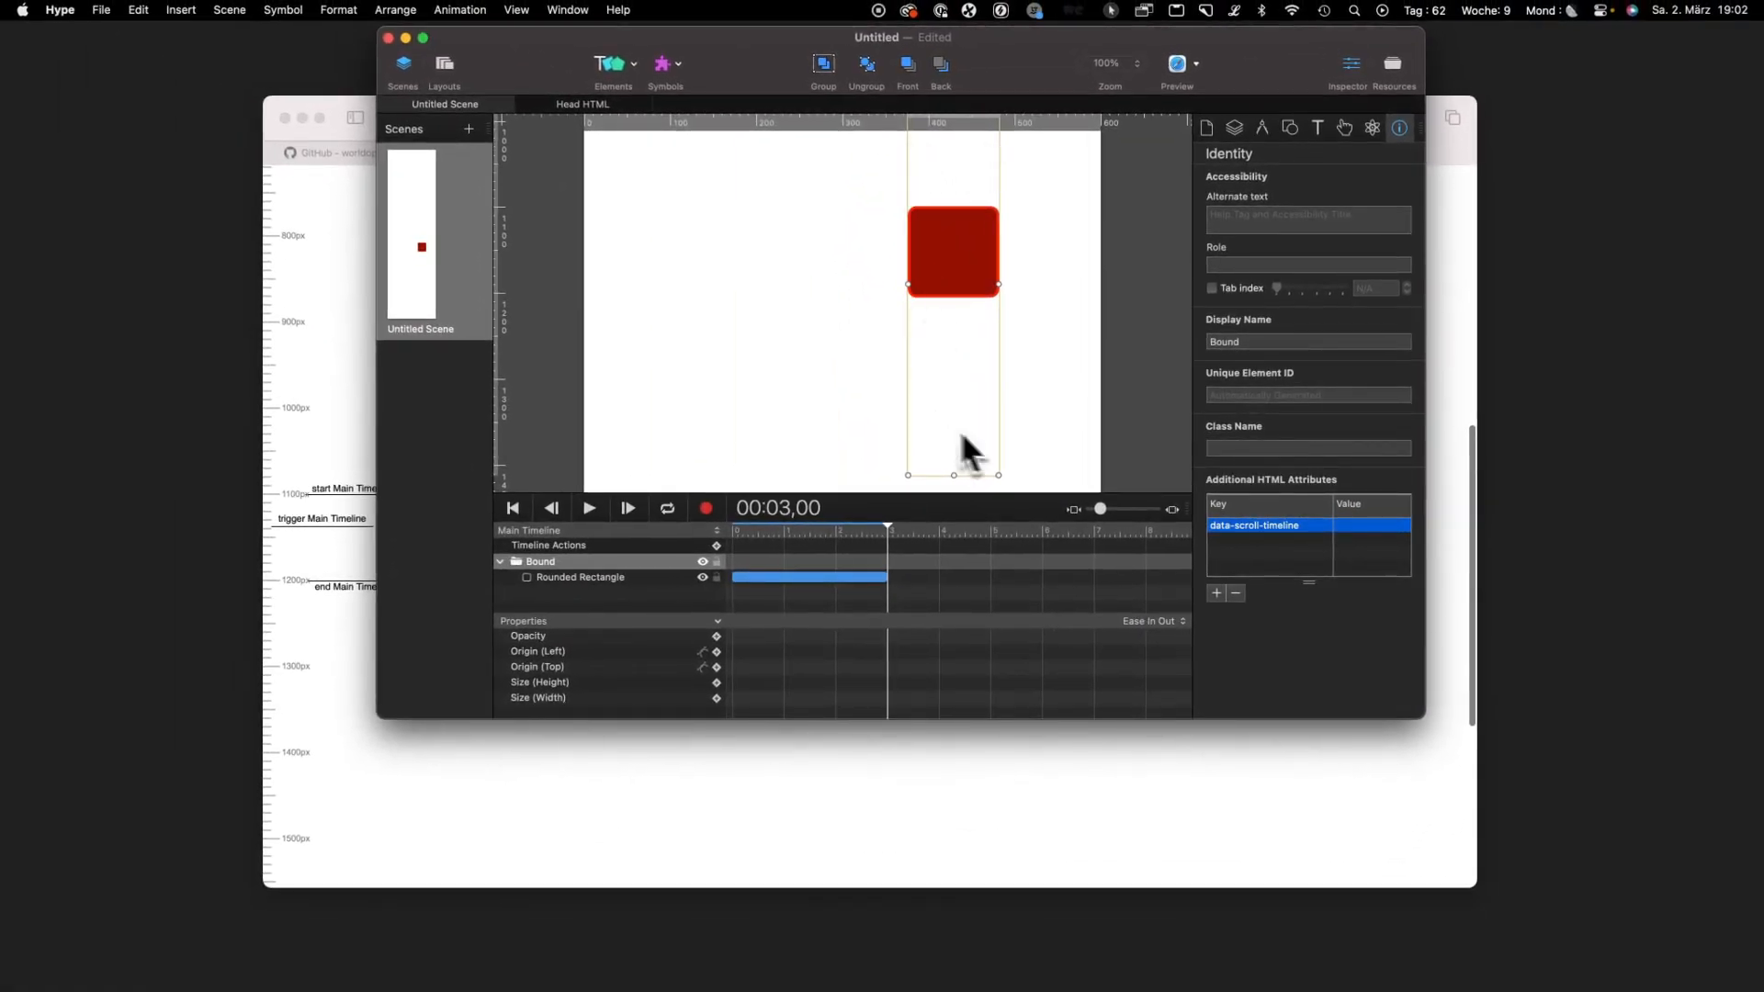
# Preview the document in Safari and scroll back and forth to examine the rectangle's motion across the group's start and end markers
pyautogui.click(1177, 64)
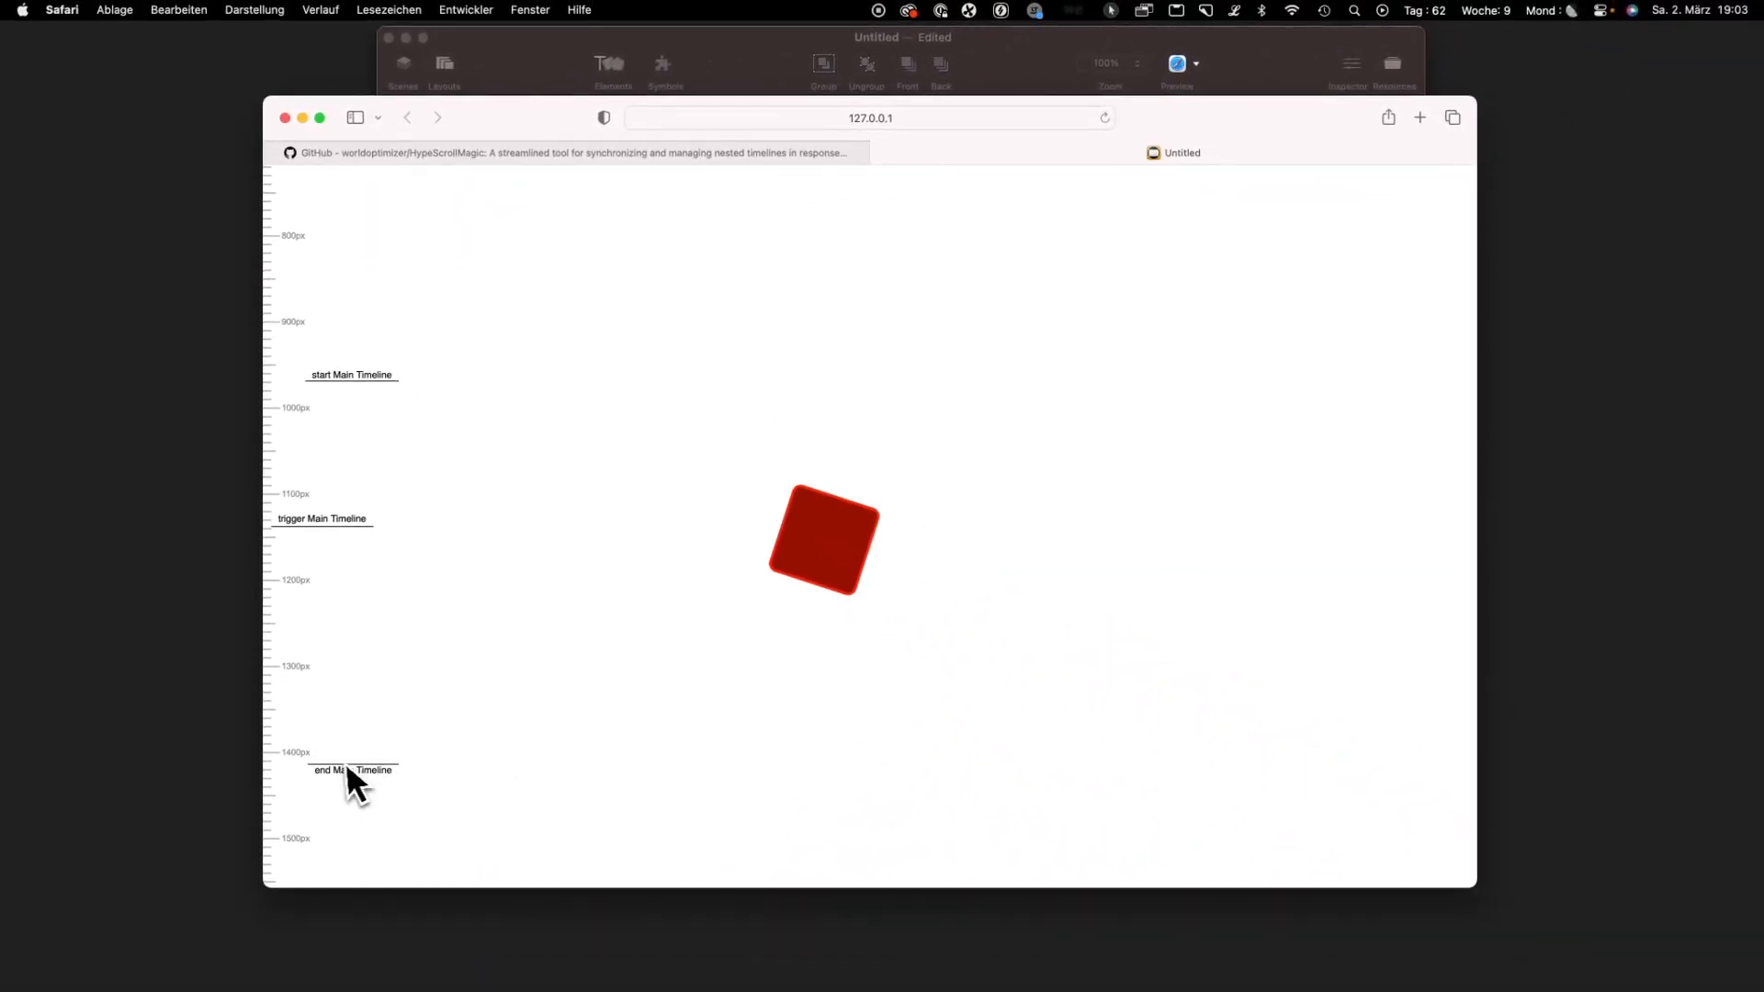
pyautogui.scroll(3, 446, 597)
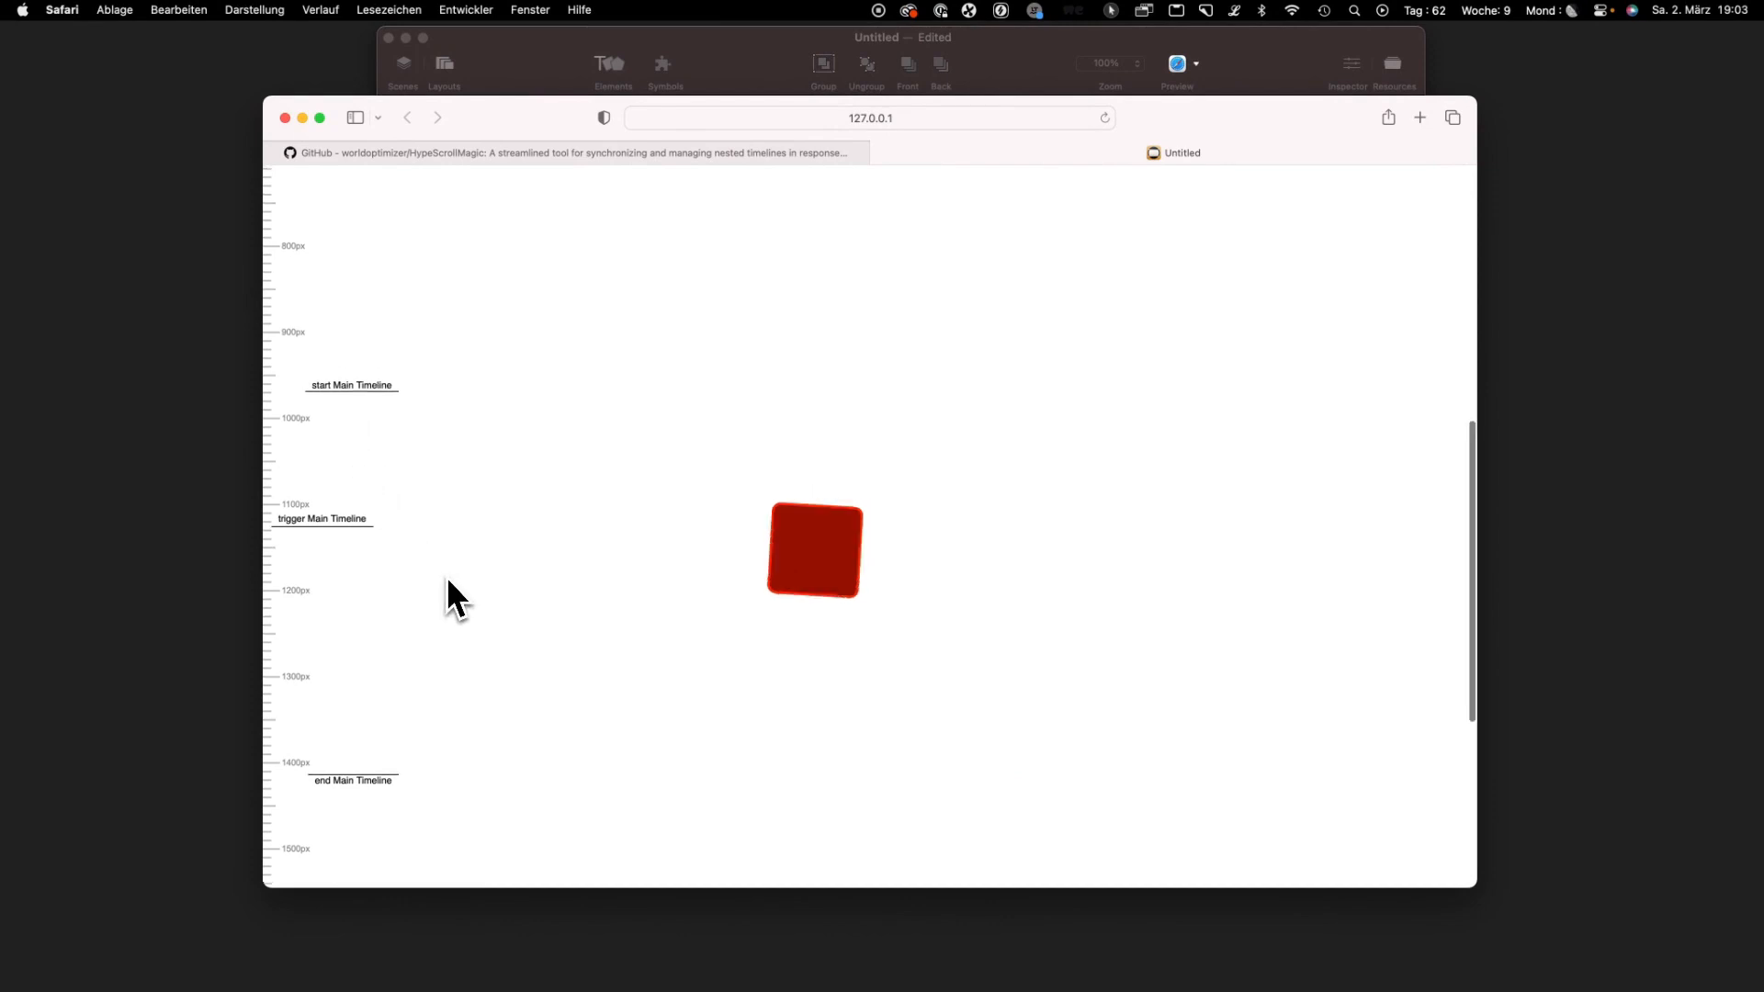
pyautogui.scroll(-4, 445, 597)
pyautogui.scroll(-5, 444, 577)
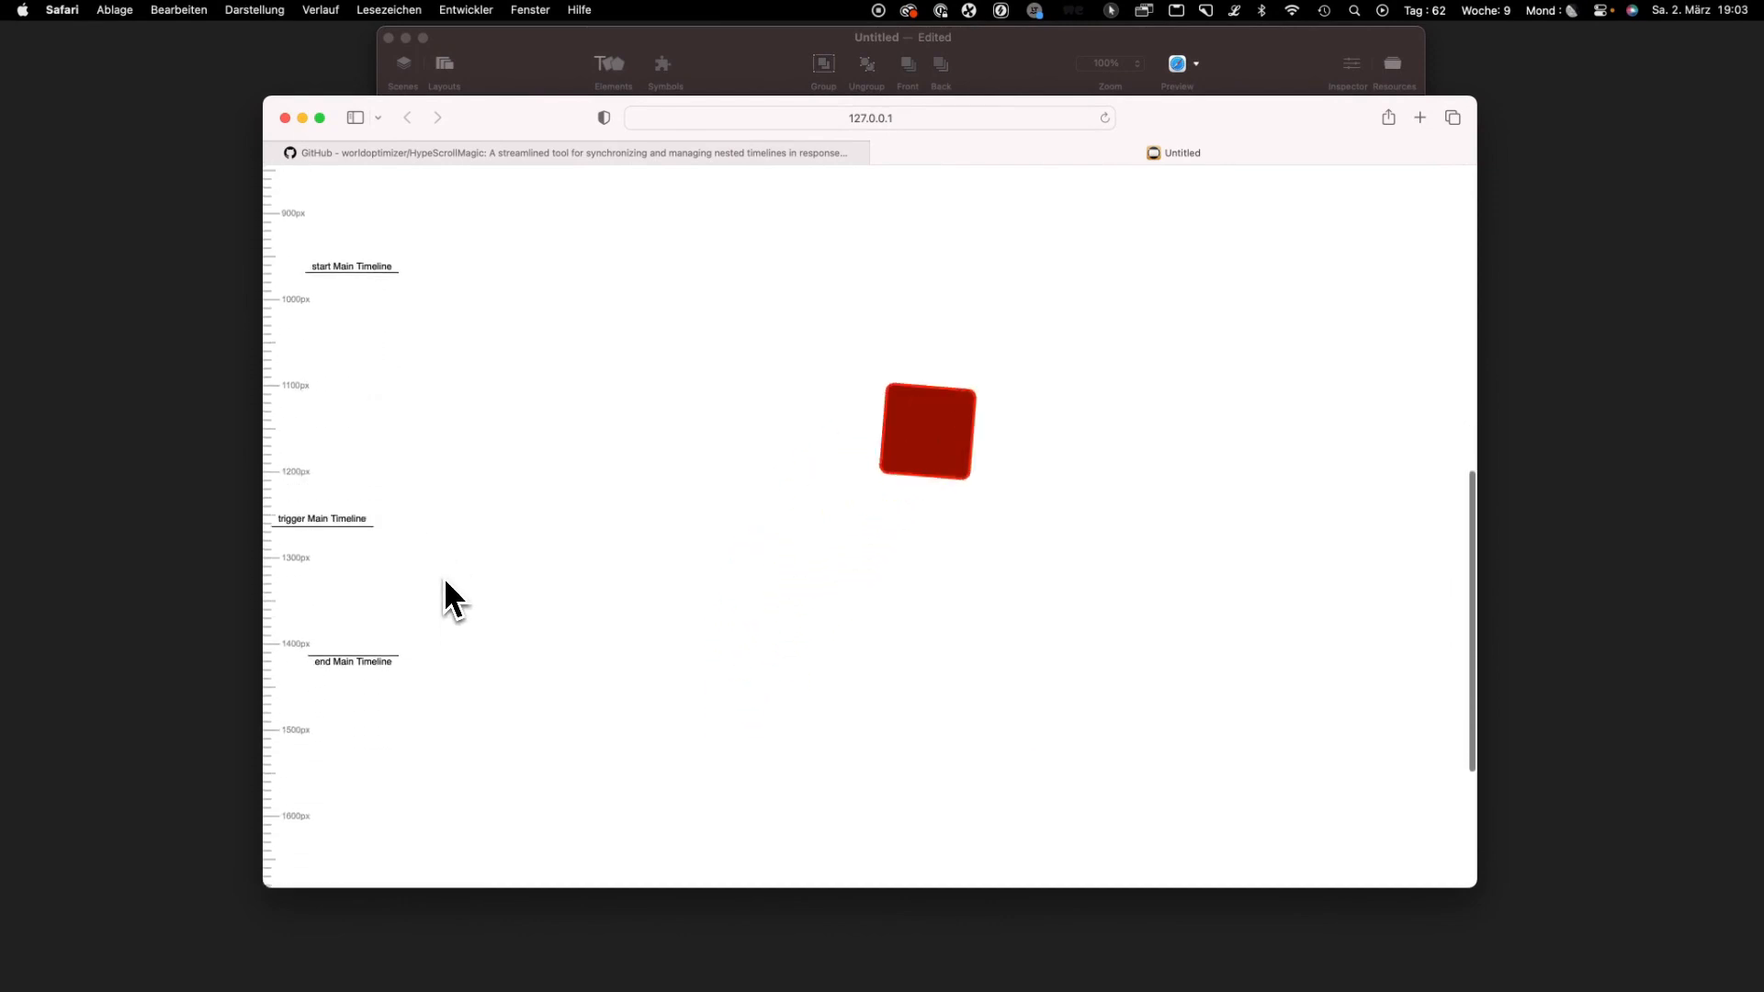
pyautogui.scroll(8, 441, 601)
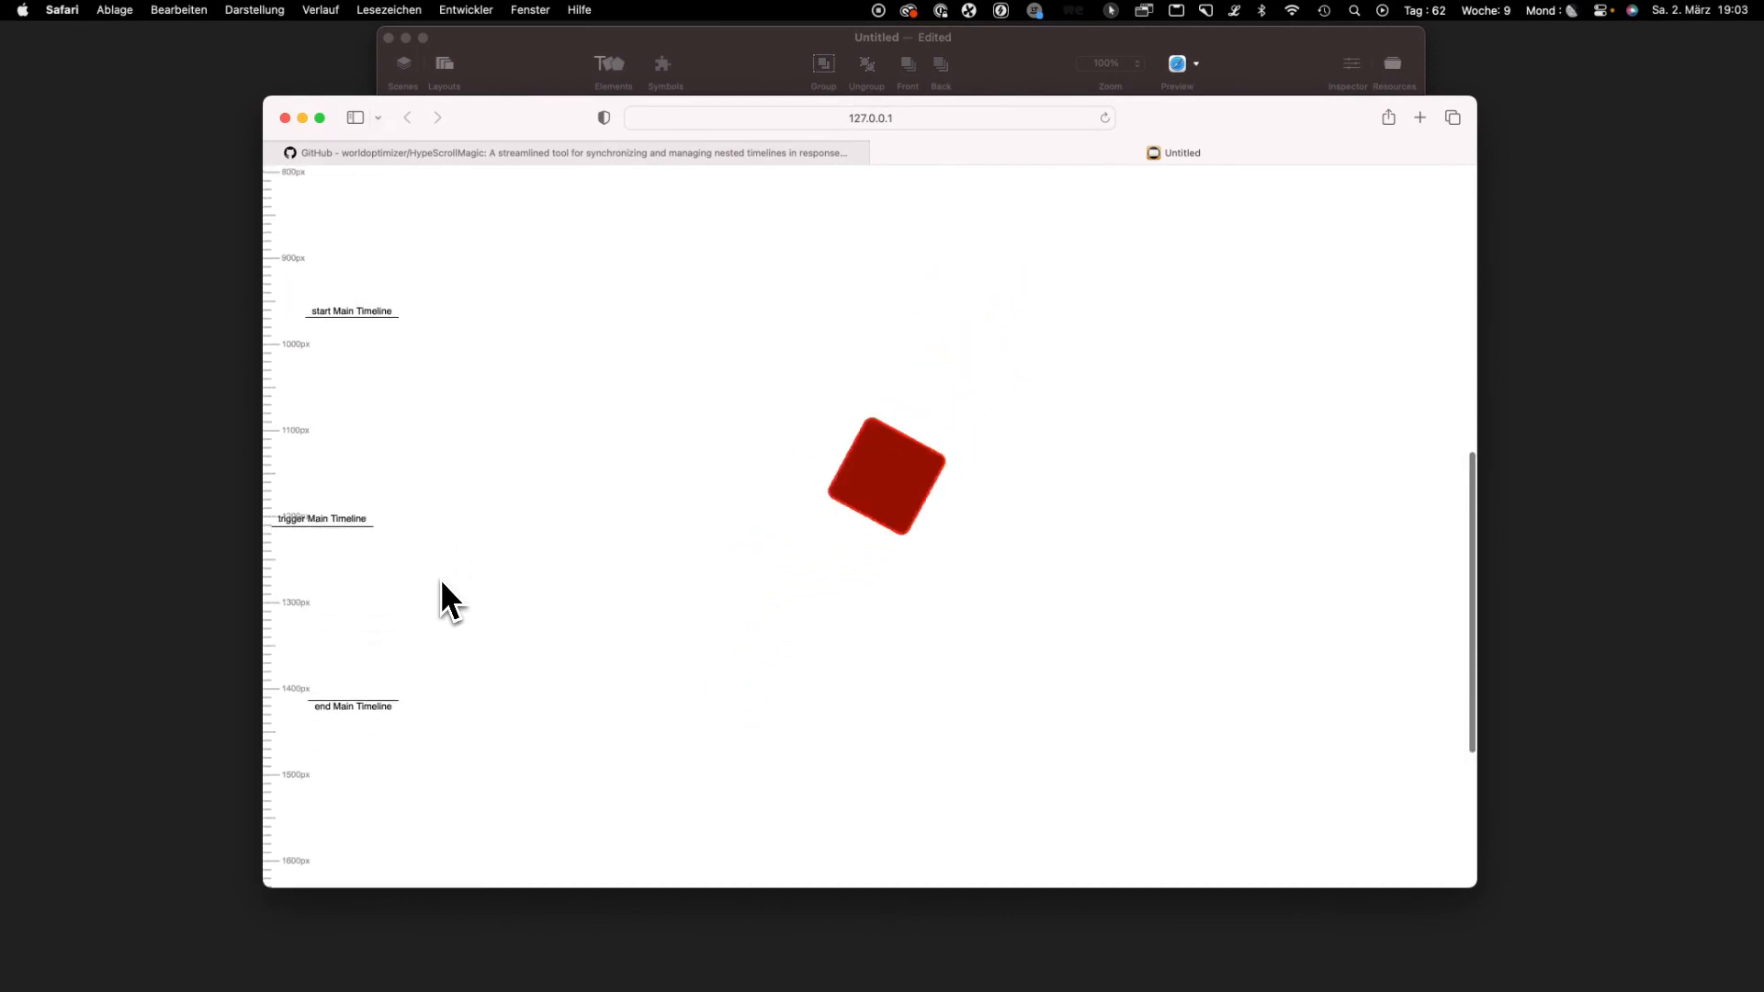
# Switch back to Hype and move the Bound group further down and to the left in the scene
pyautogui.click(732, 57)
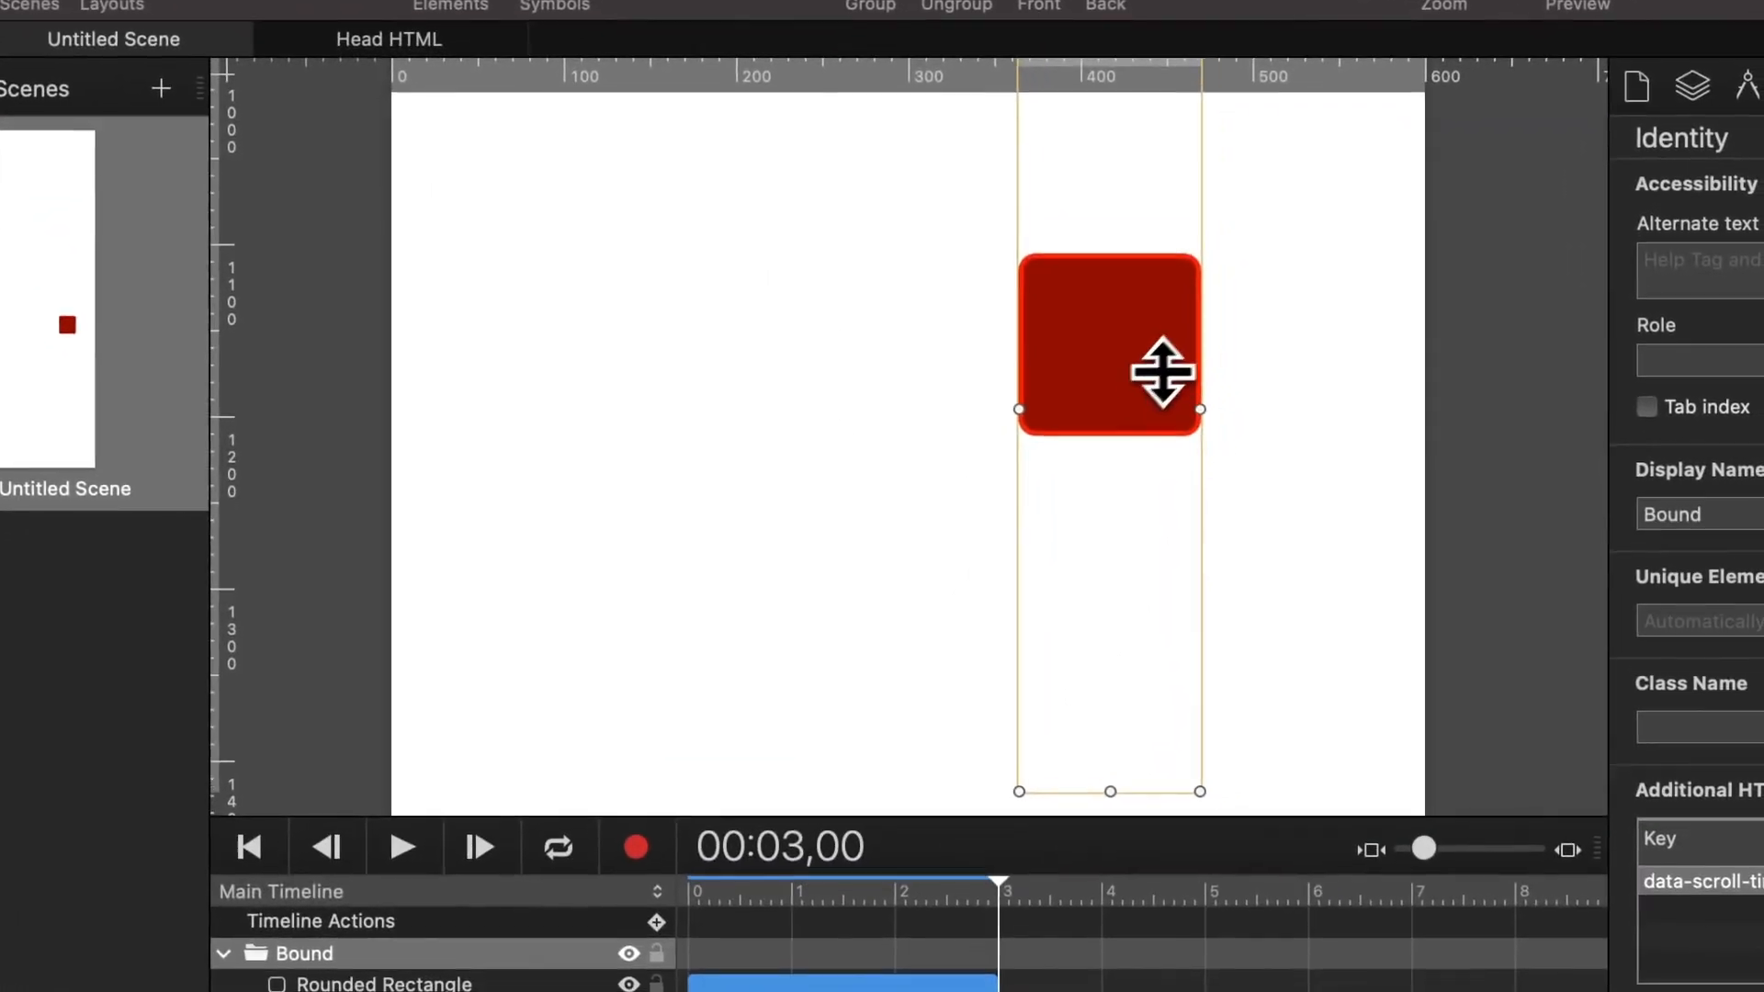
pyautogui.moveTo(1162, 372); pyautogui.dragTo(917, 628)
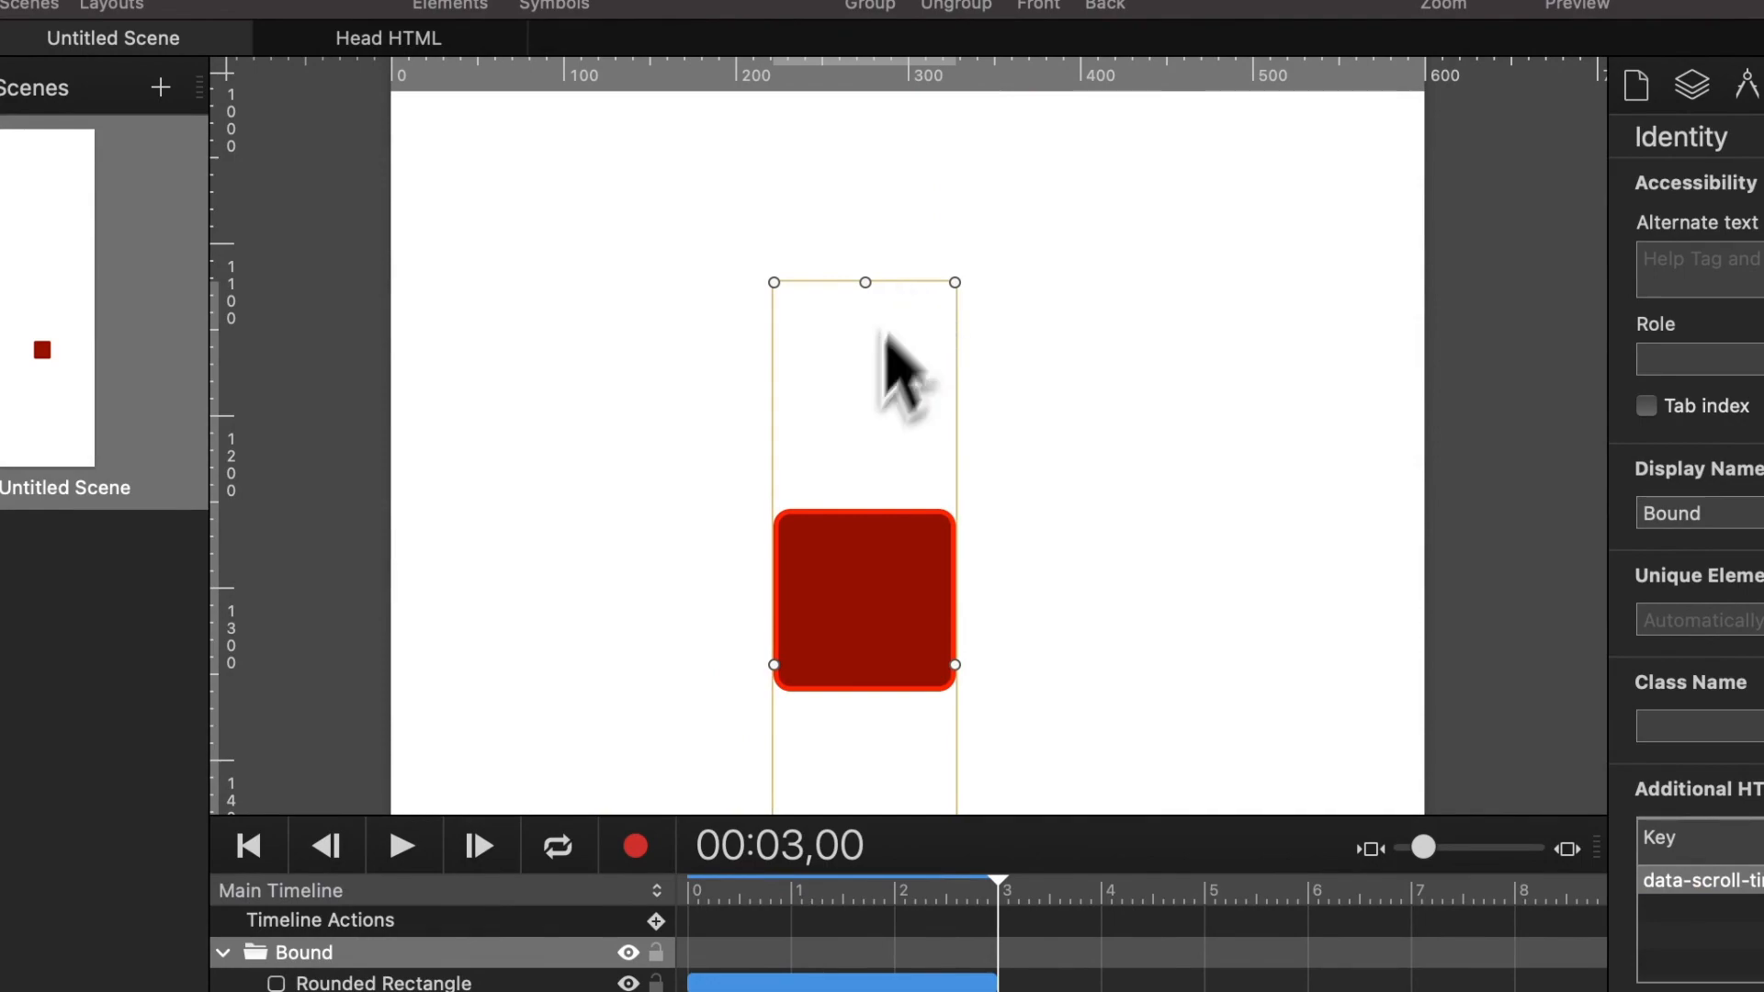
pyautogui.scroll(-4, 890, 701)
pyautogui.scroll(-4, 864, 414)
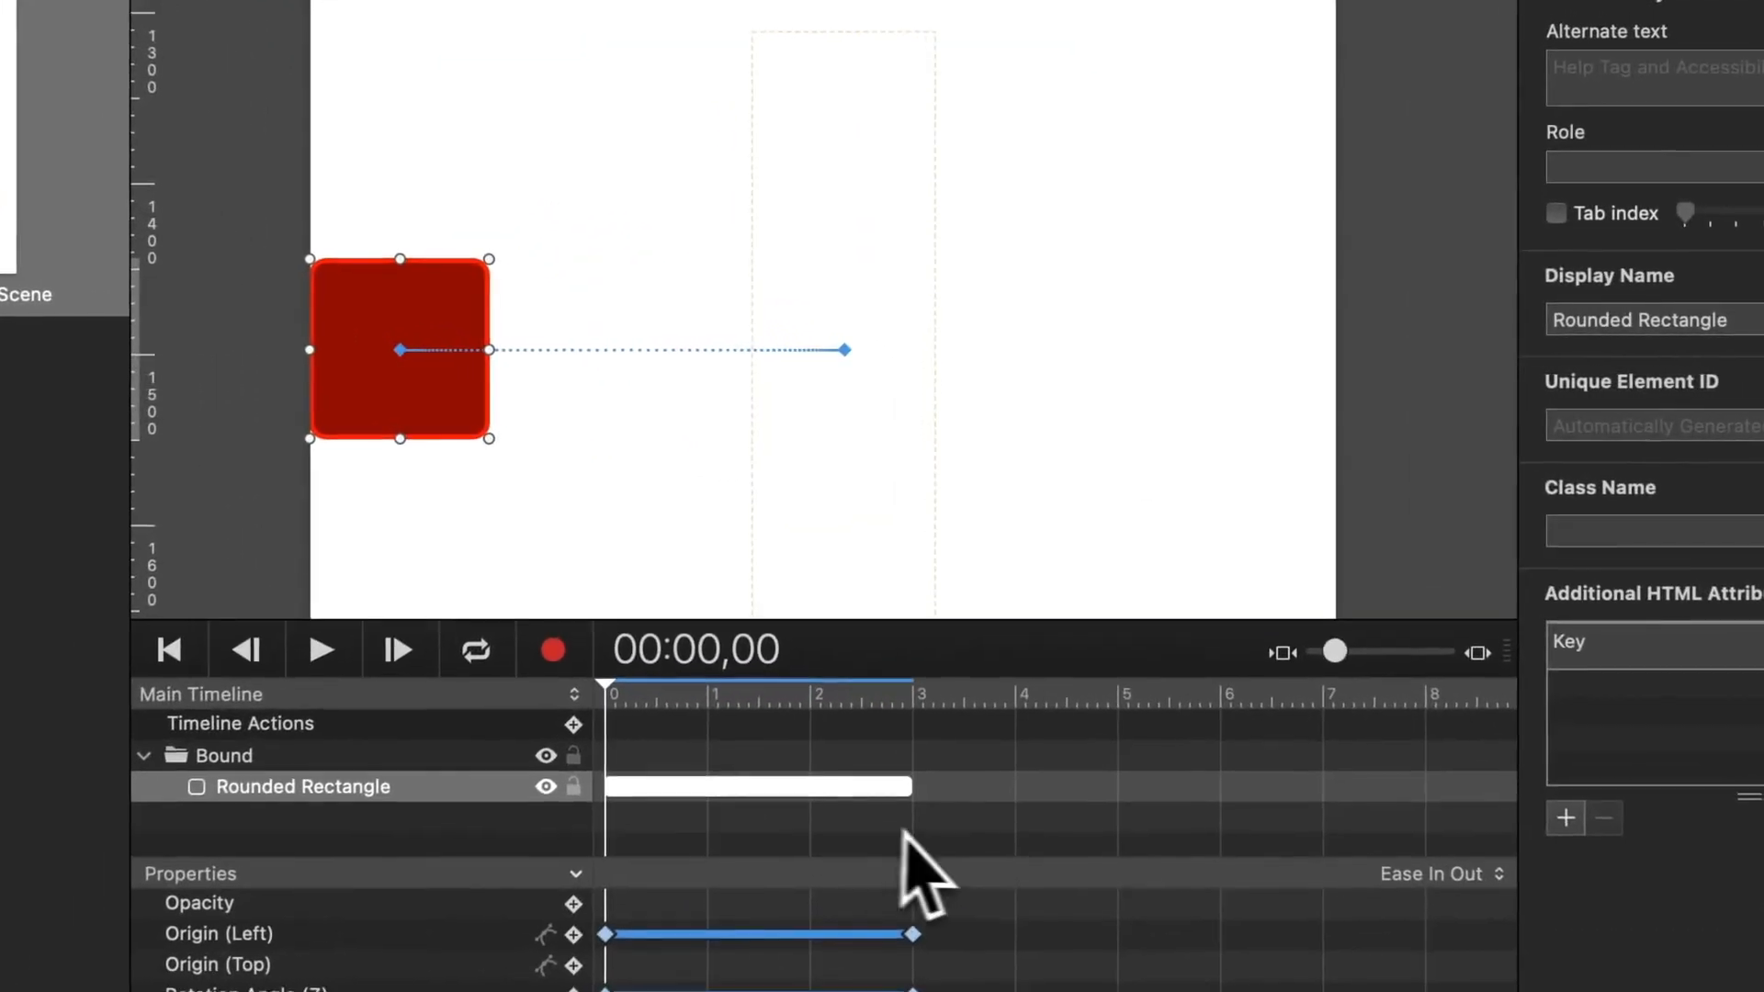
# Create a new timeline named myAnimation and transfer the rounded rectangle's animation from Main Timeline into it
pyautogui.click(317, 698)
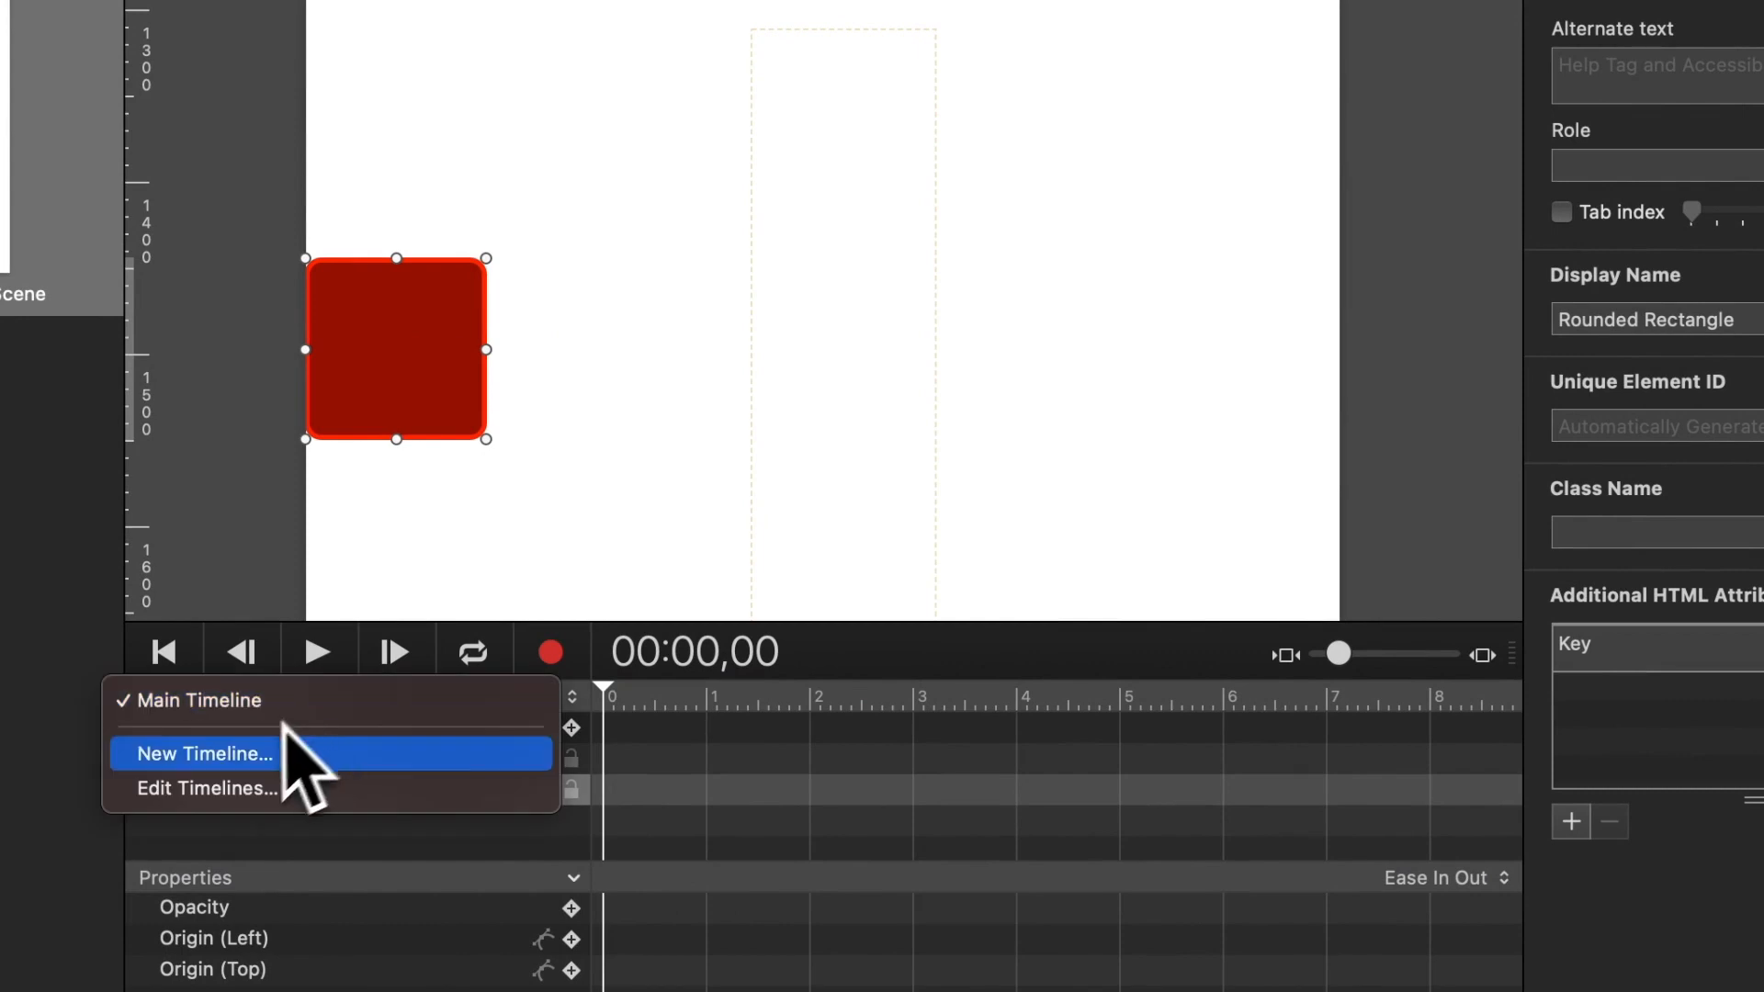
pyautogui.click(307, 755)
pyautogui.write('myAnimation')
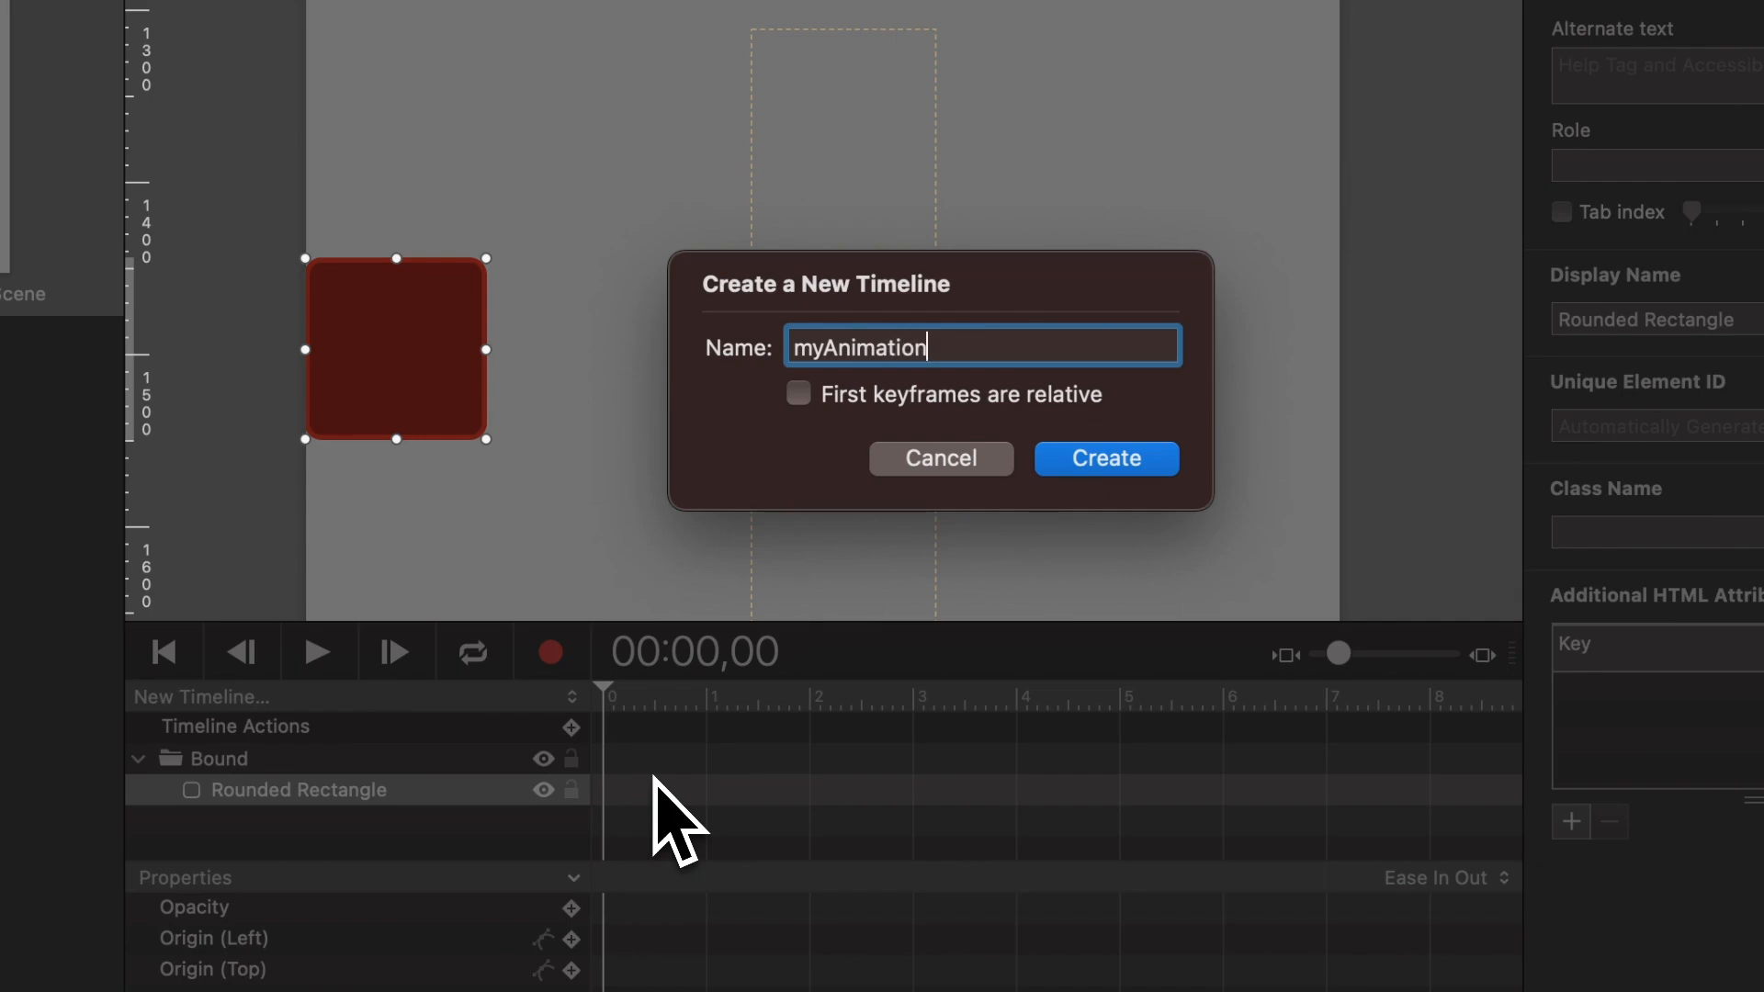
pyautogui.press('Return')
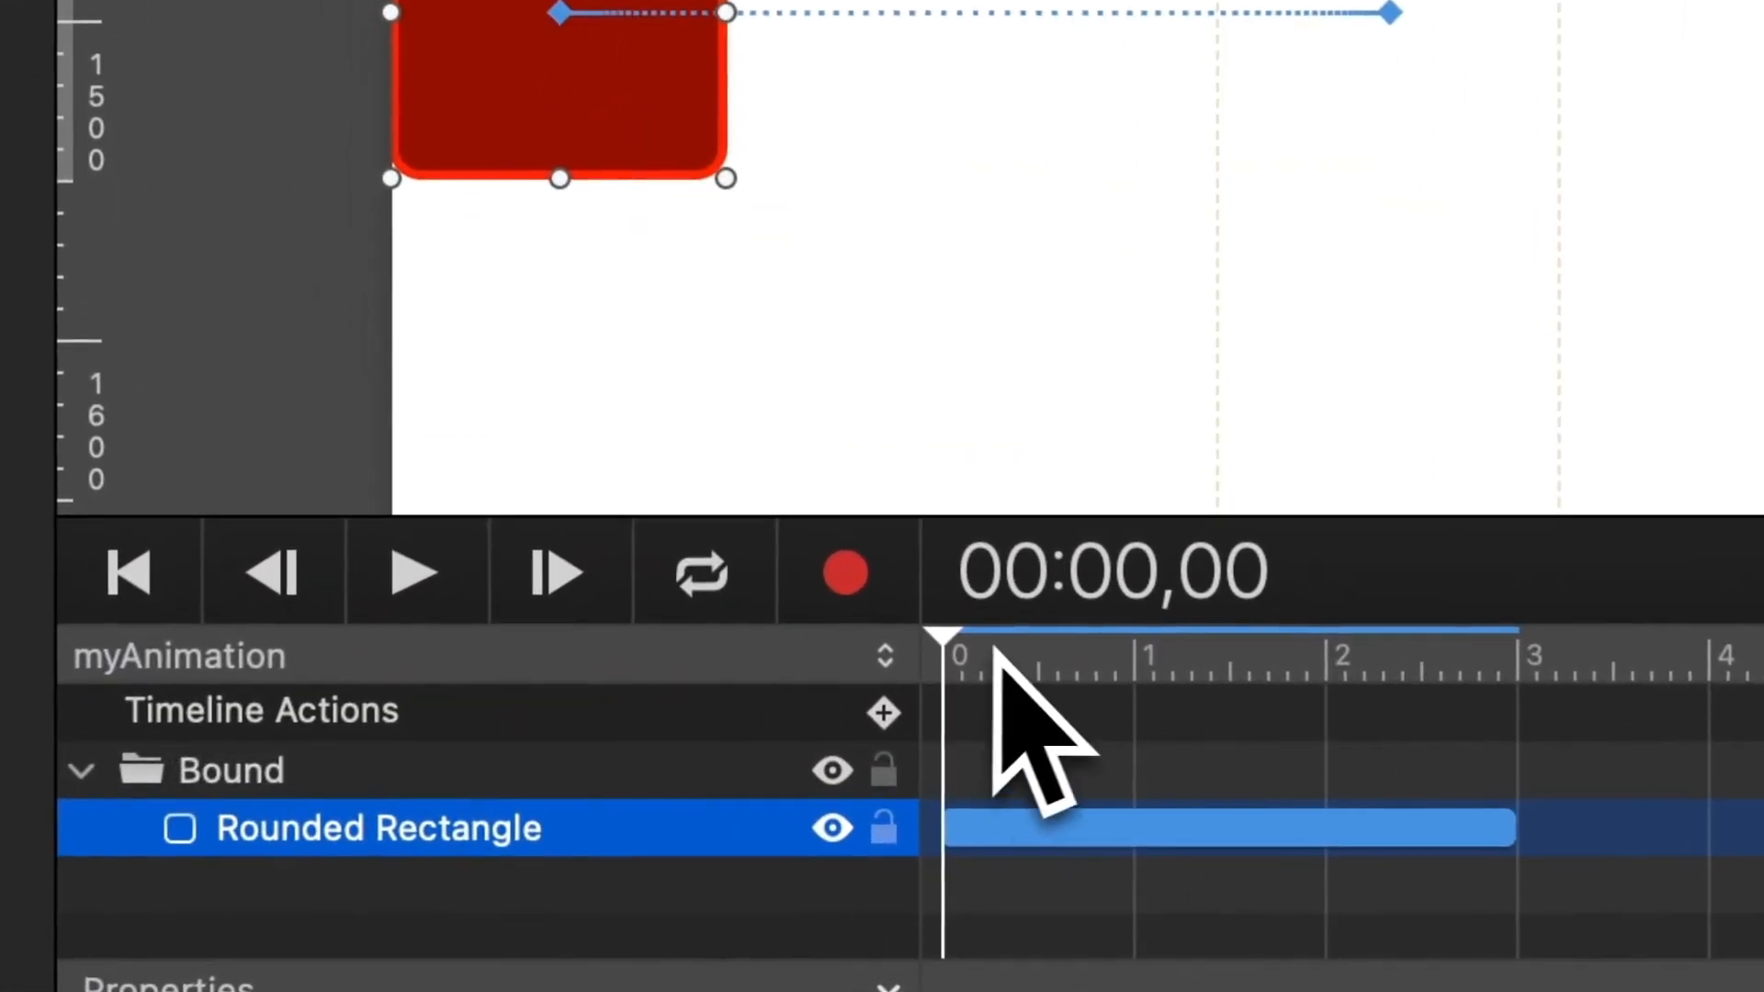
# Compare the rounded rectangle's animation in myAnimation with Main Timeline, and return to myAnimation
pyautogui.click(763, 698)
pyautogui.moveTo(1103, 726); pyautogui.dragTo(204, 708)
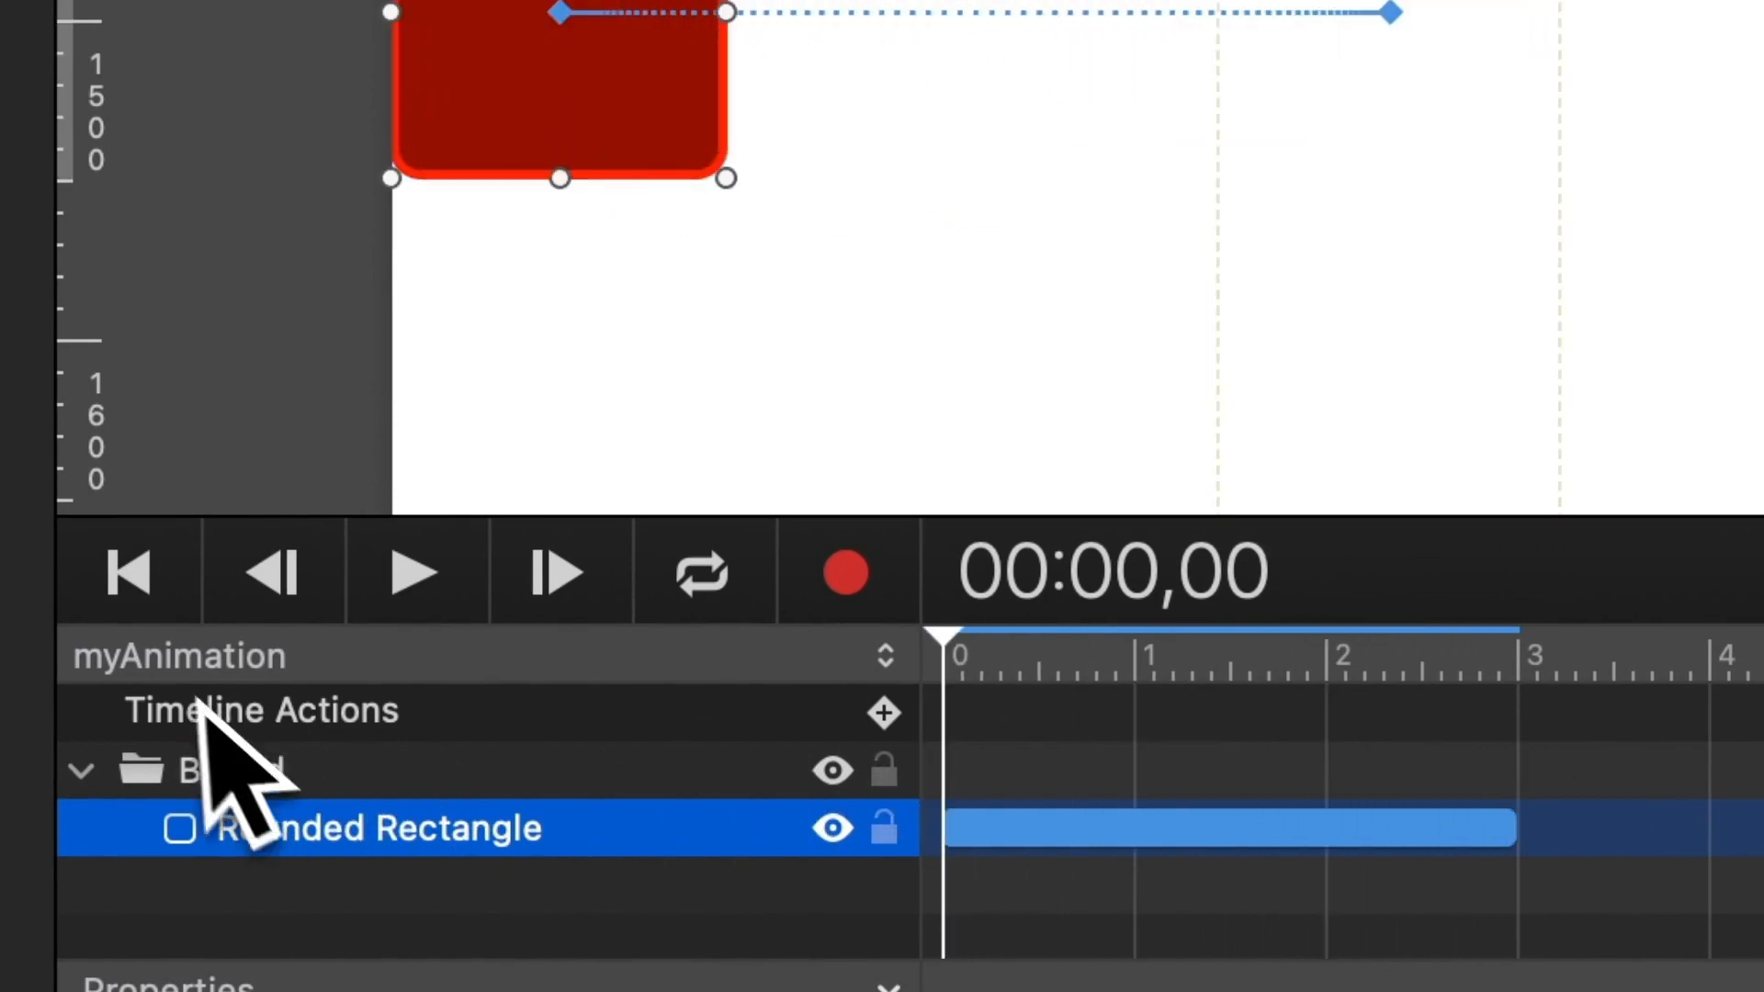
pyautogui.click(252, 655)
pyautogui.click(253, 625)
pyautogui.click(256, 654)
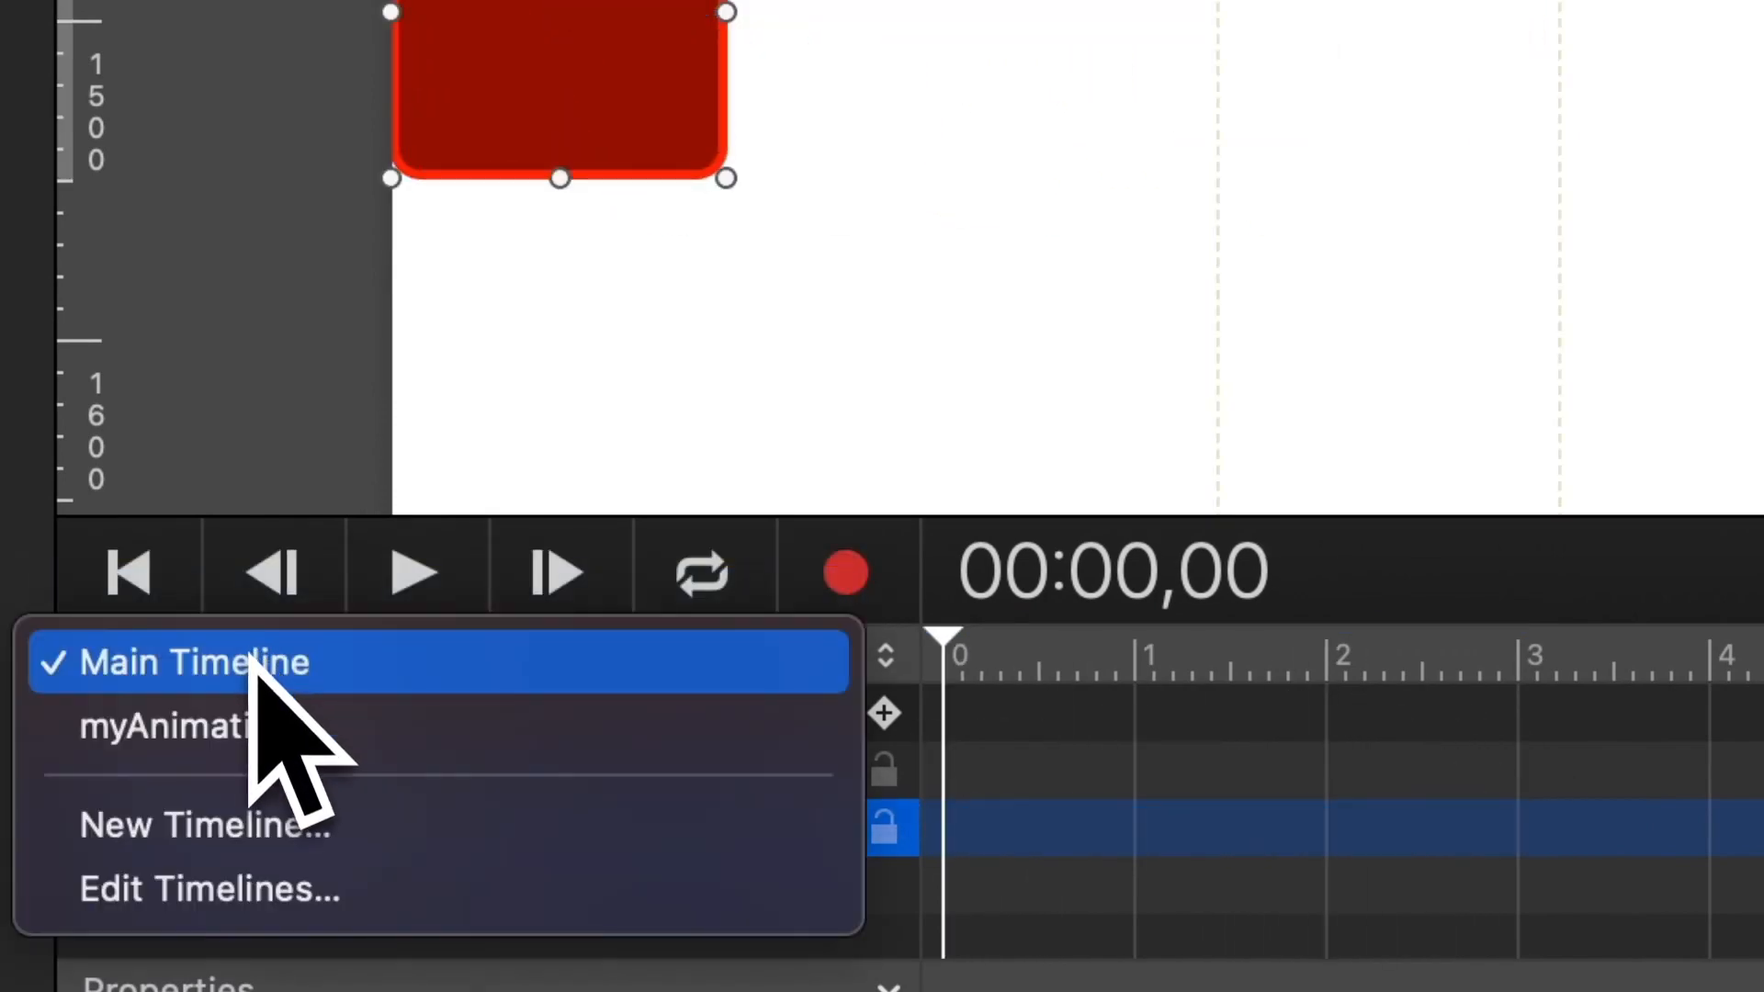
pyautogui.click(240, 722)
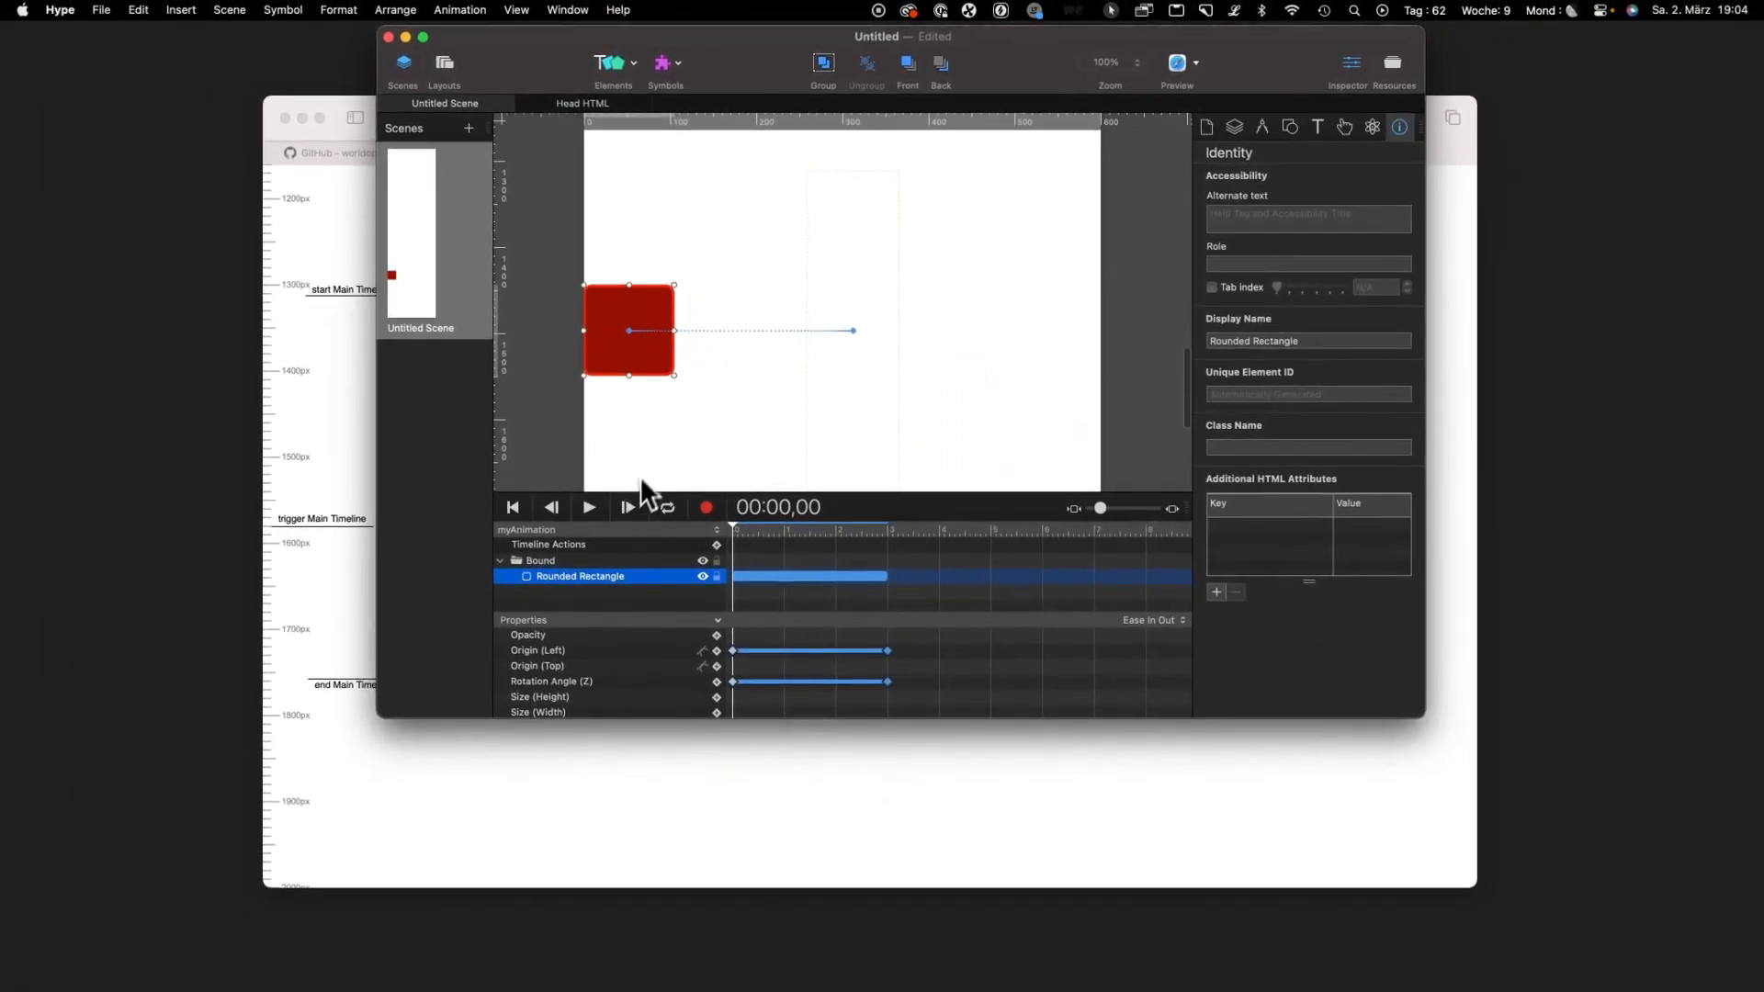
# Select the Bound group and set its data-scroll-timeline attribute value to myAnimation
pyautogui.click(720, 414)
pyautogui.click(599, 355)
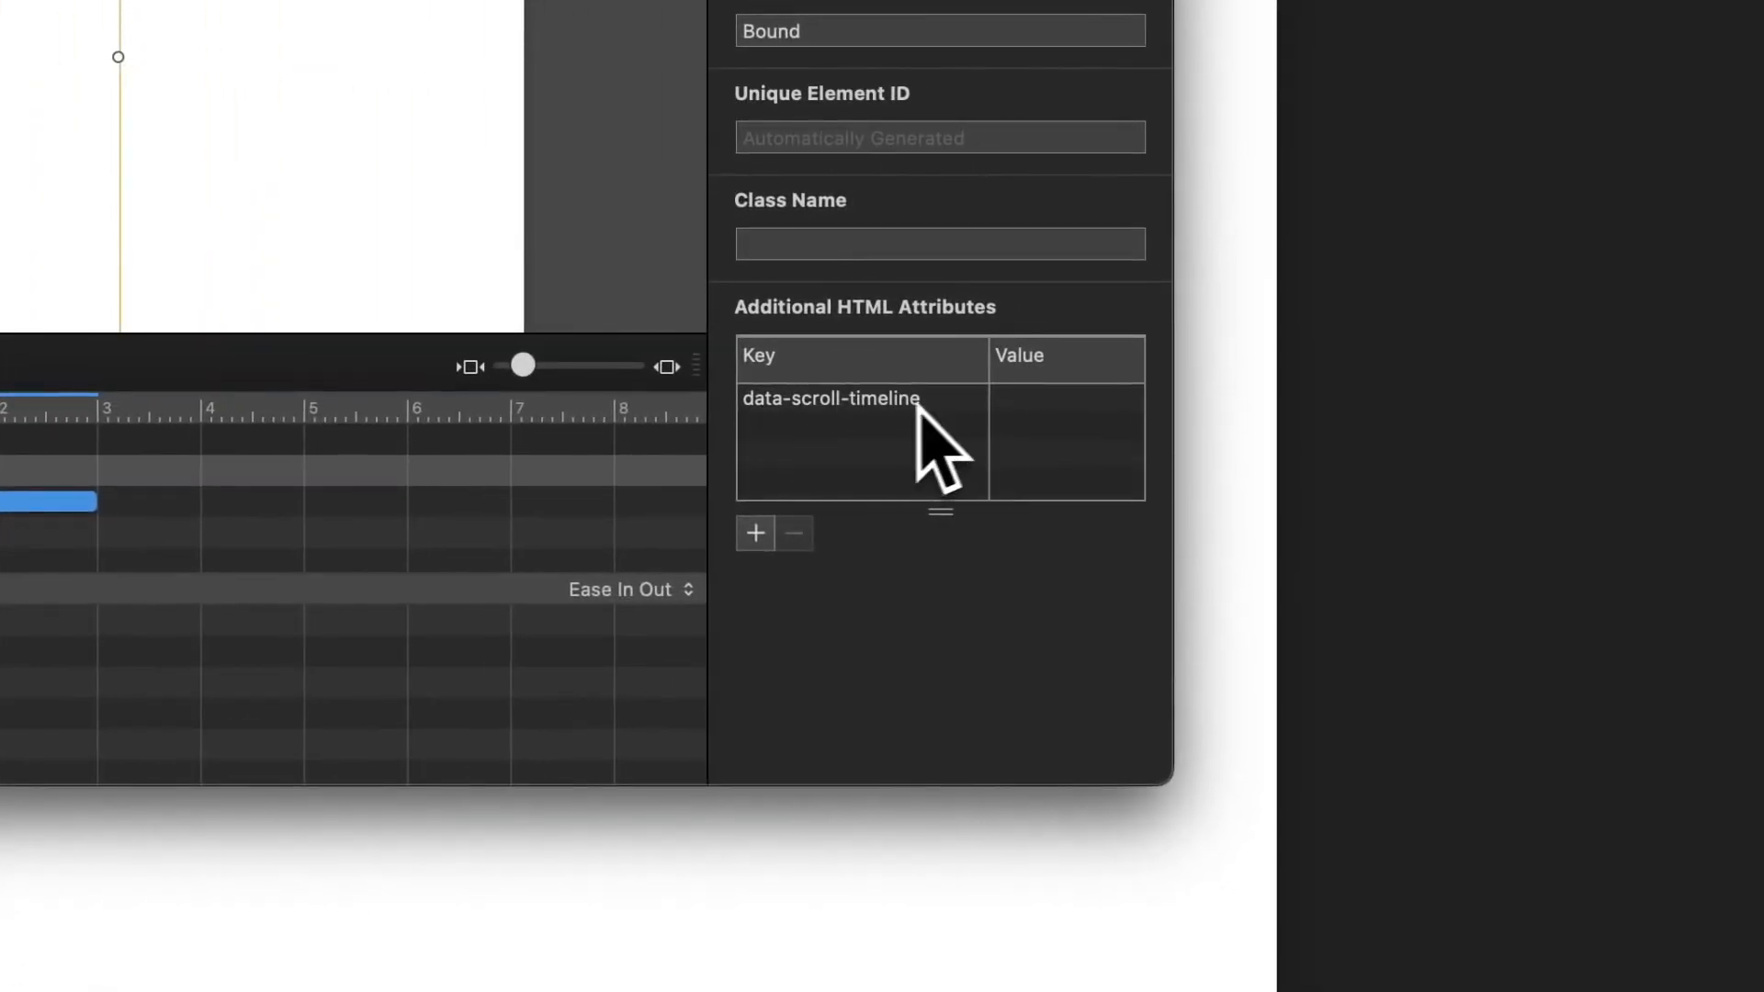
pyautogui.click(1014, 403)
pyautogui.click(1032, 404)
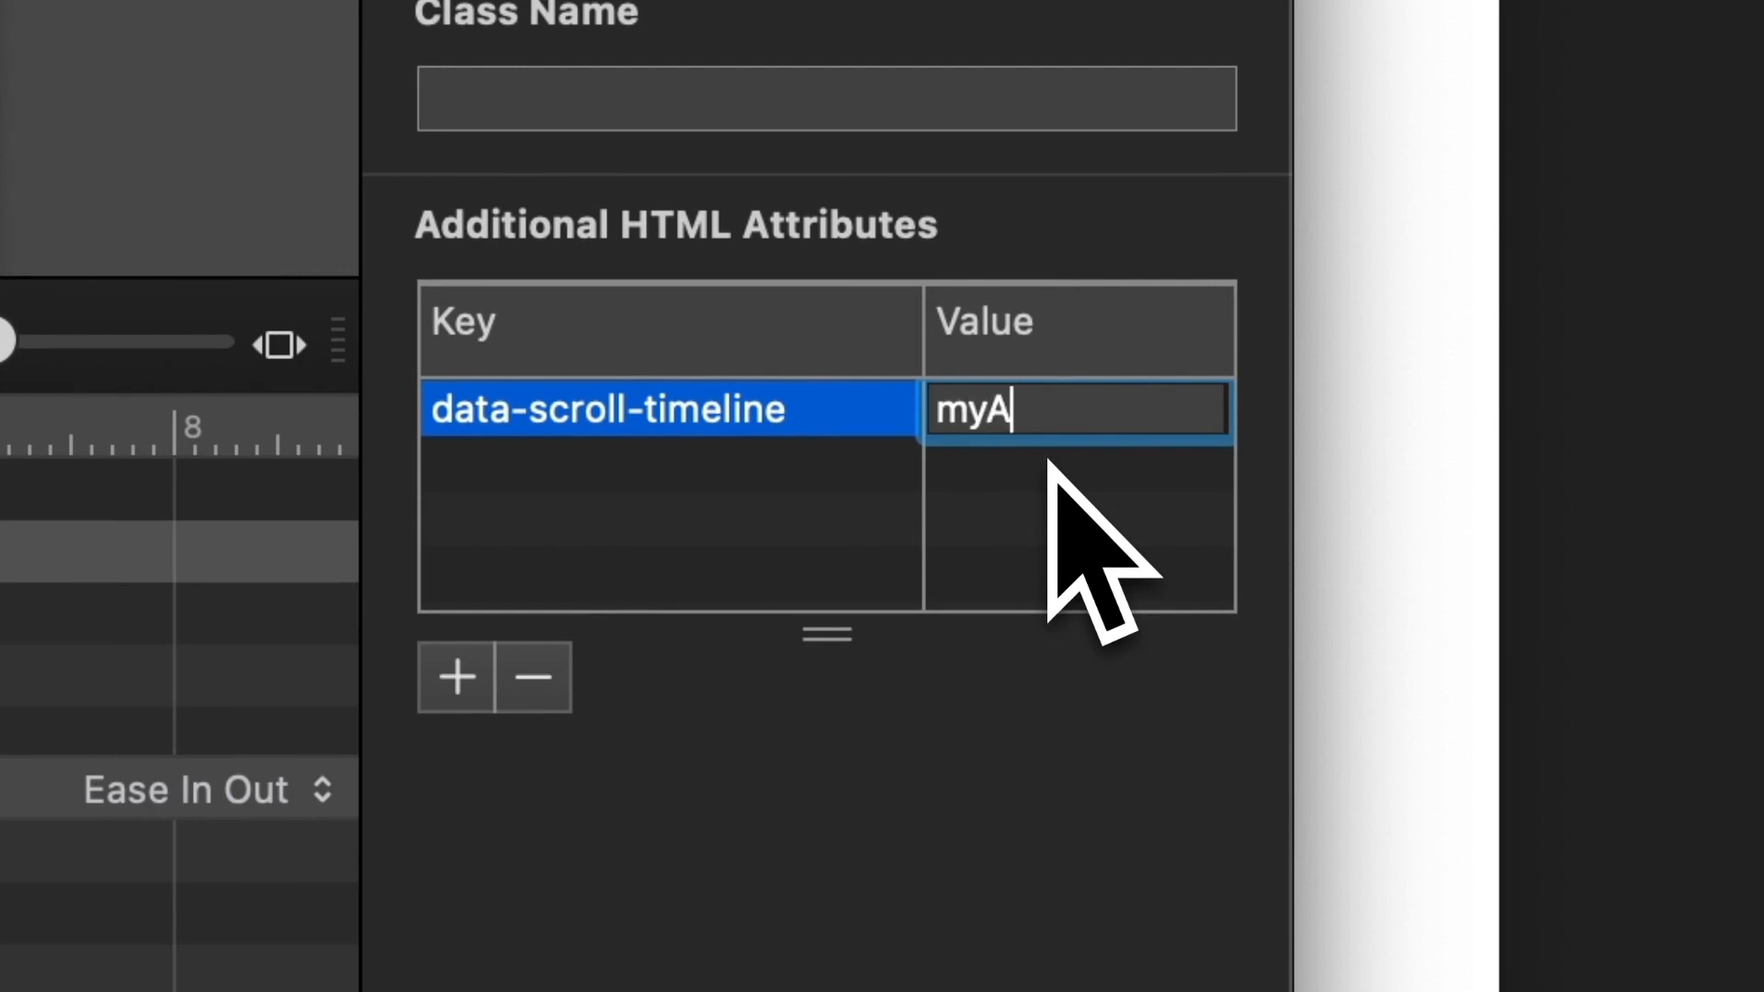
pyautogui.press('Return')
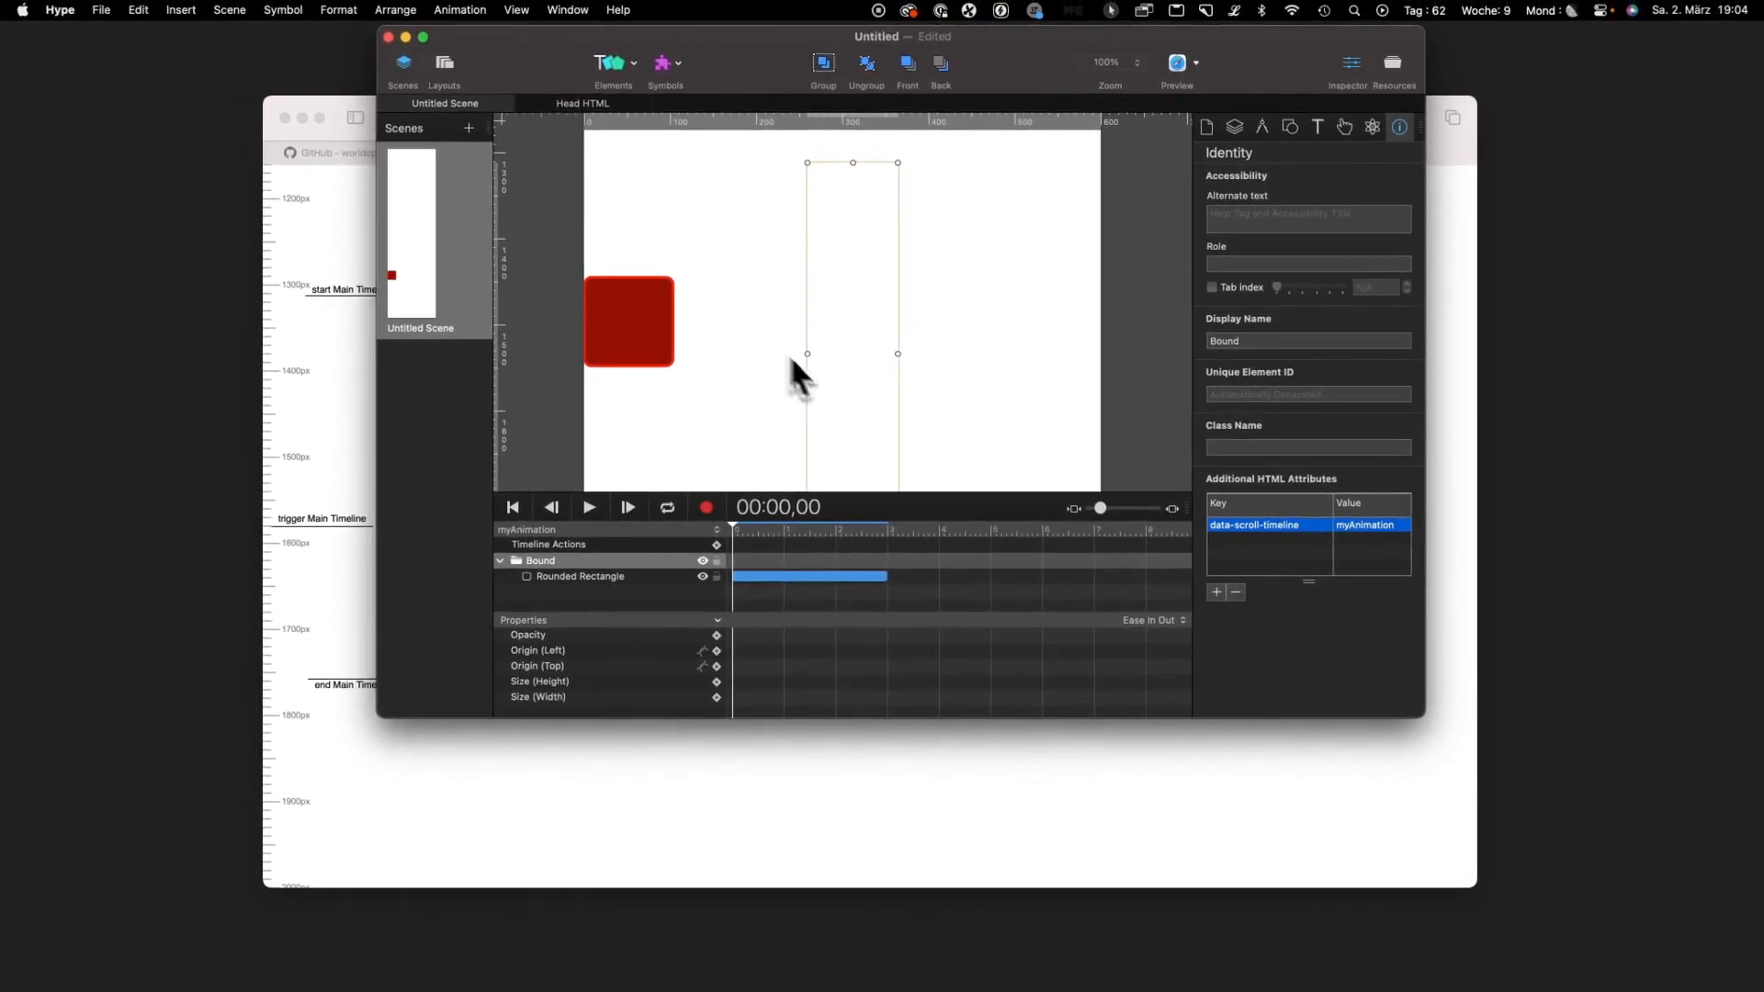
# Preview the document in Safari and scroll up and down to examine the rectangle's animation between the myAnimation markers
pyautogui.click(1177, 62)
pyautogui.scroll(-1, 929, 354)
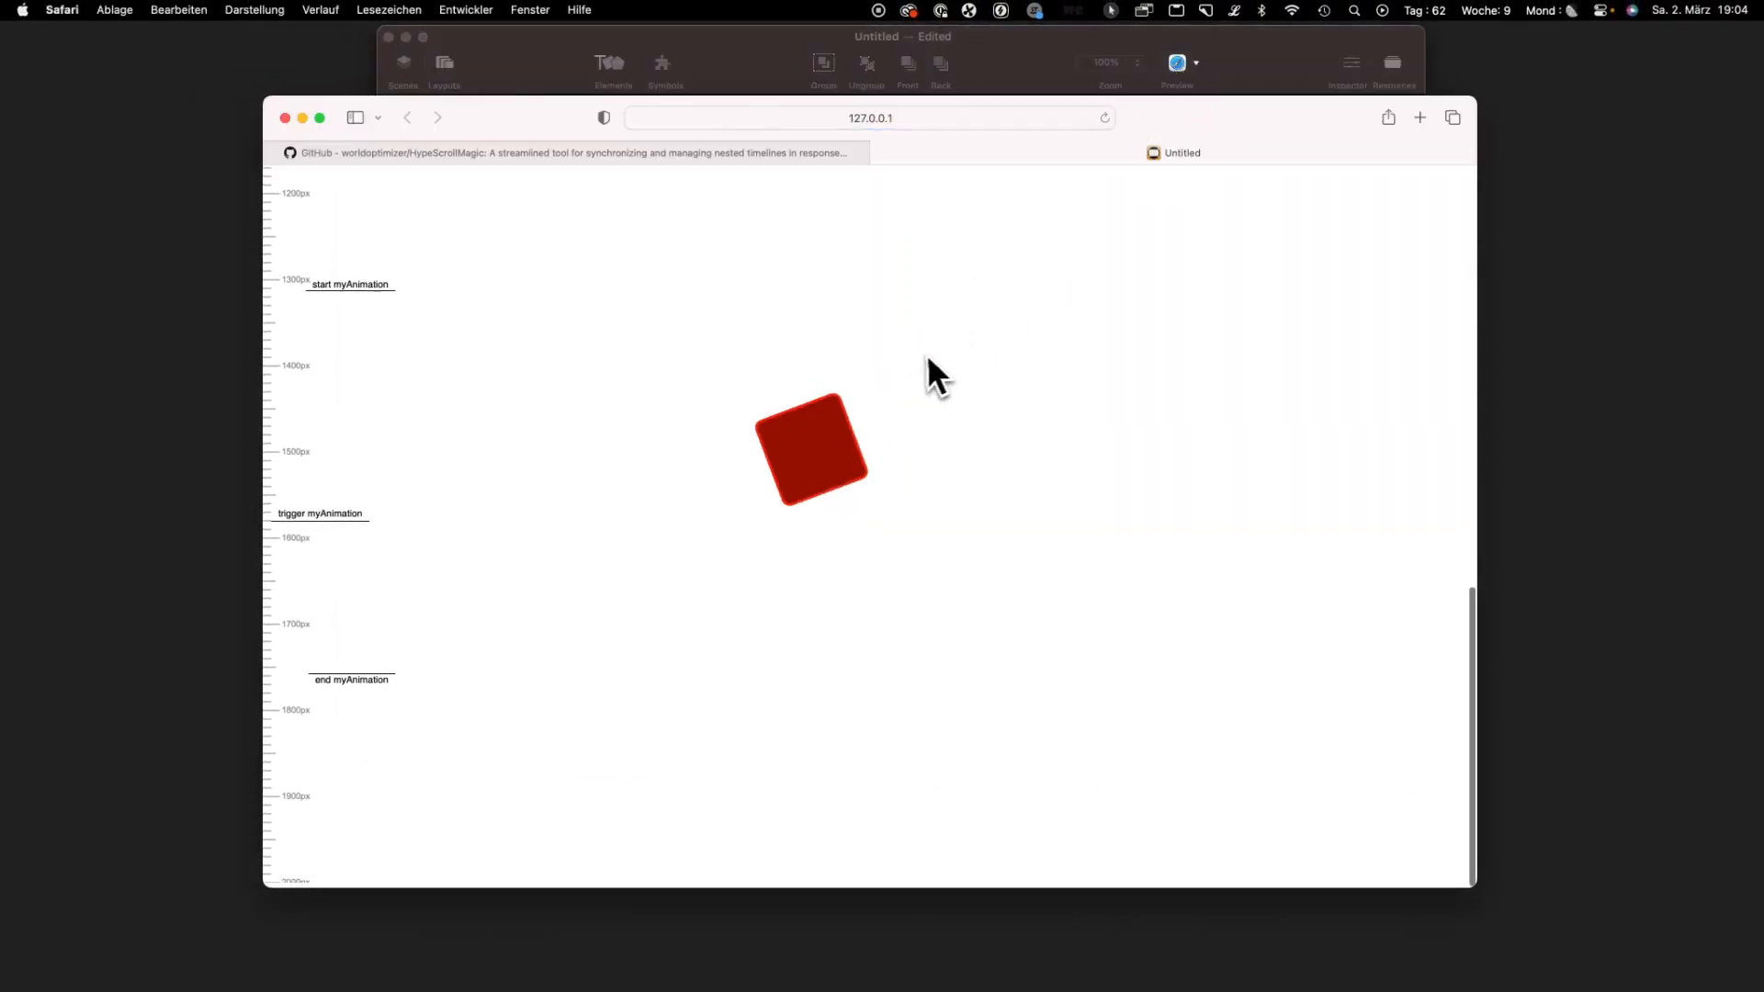
pyautogui.scroll(3, 934, 351)
pyautogui.scroll(3, 934, 350)
pyautogui.scroll(-4, 934, 351)
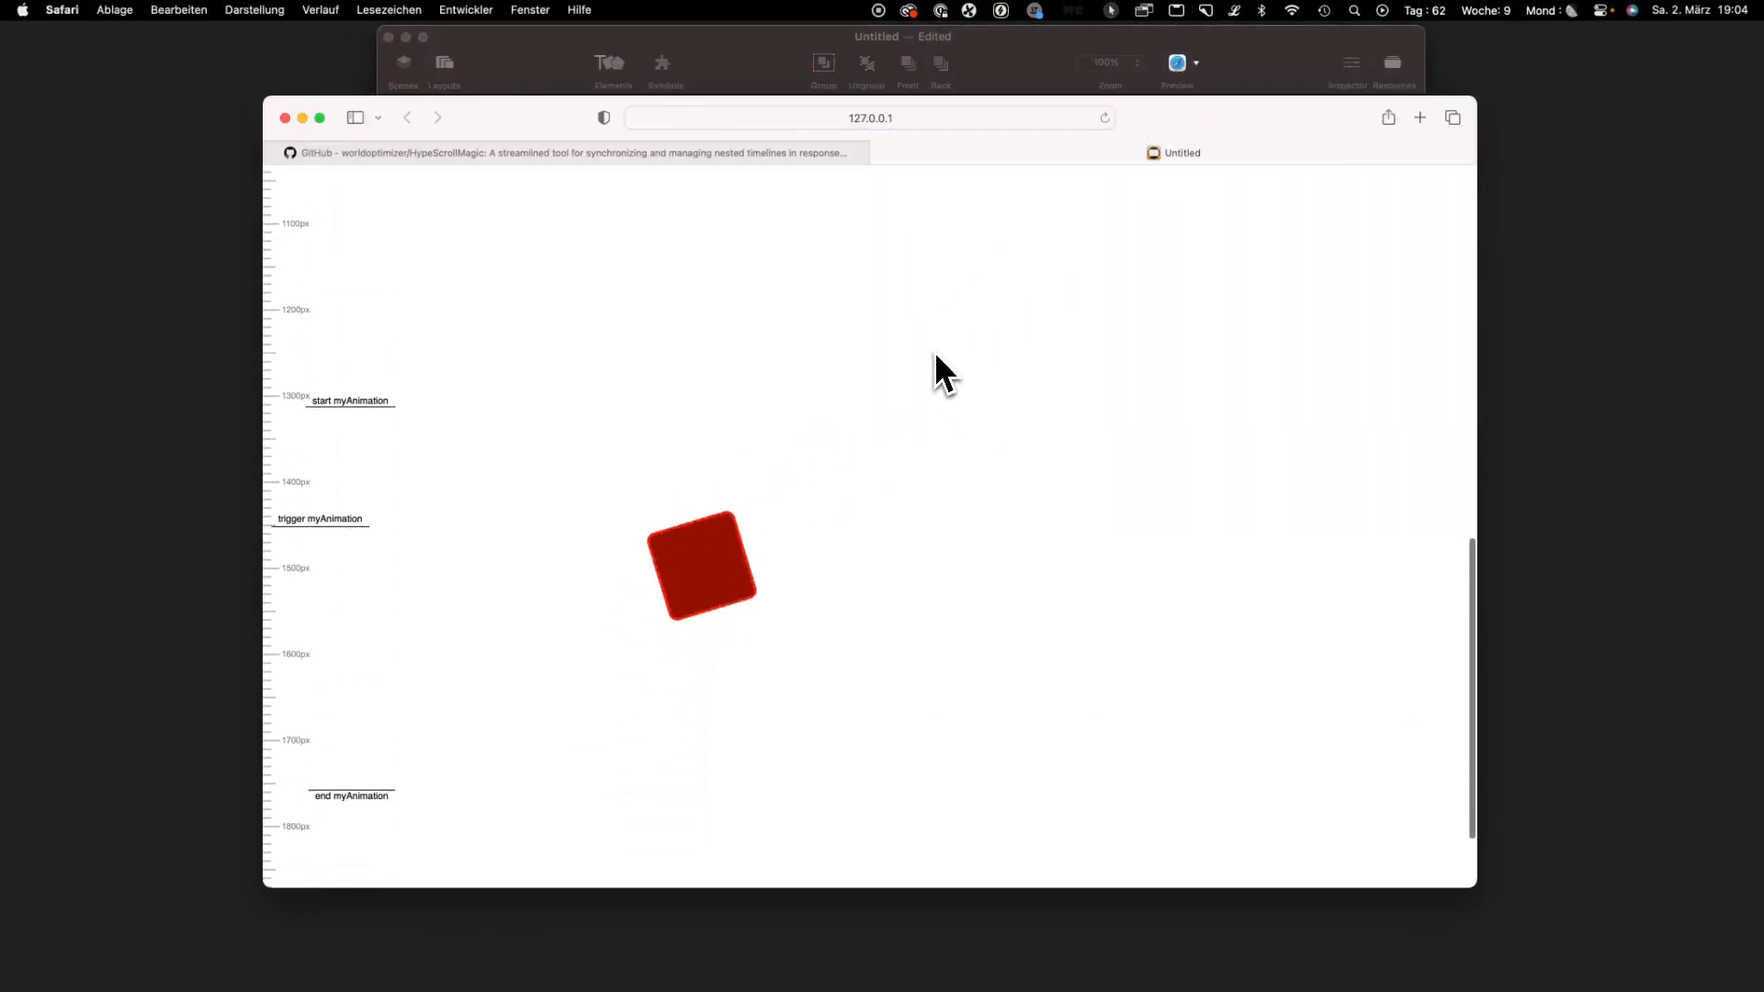
pyautogui.press('super+Tab')
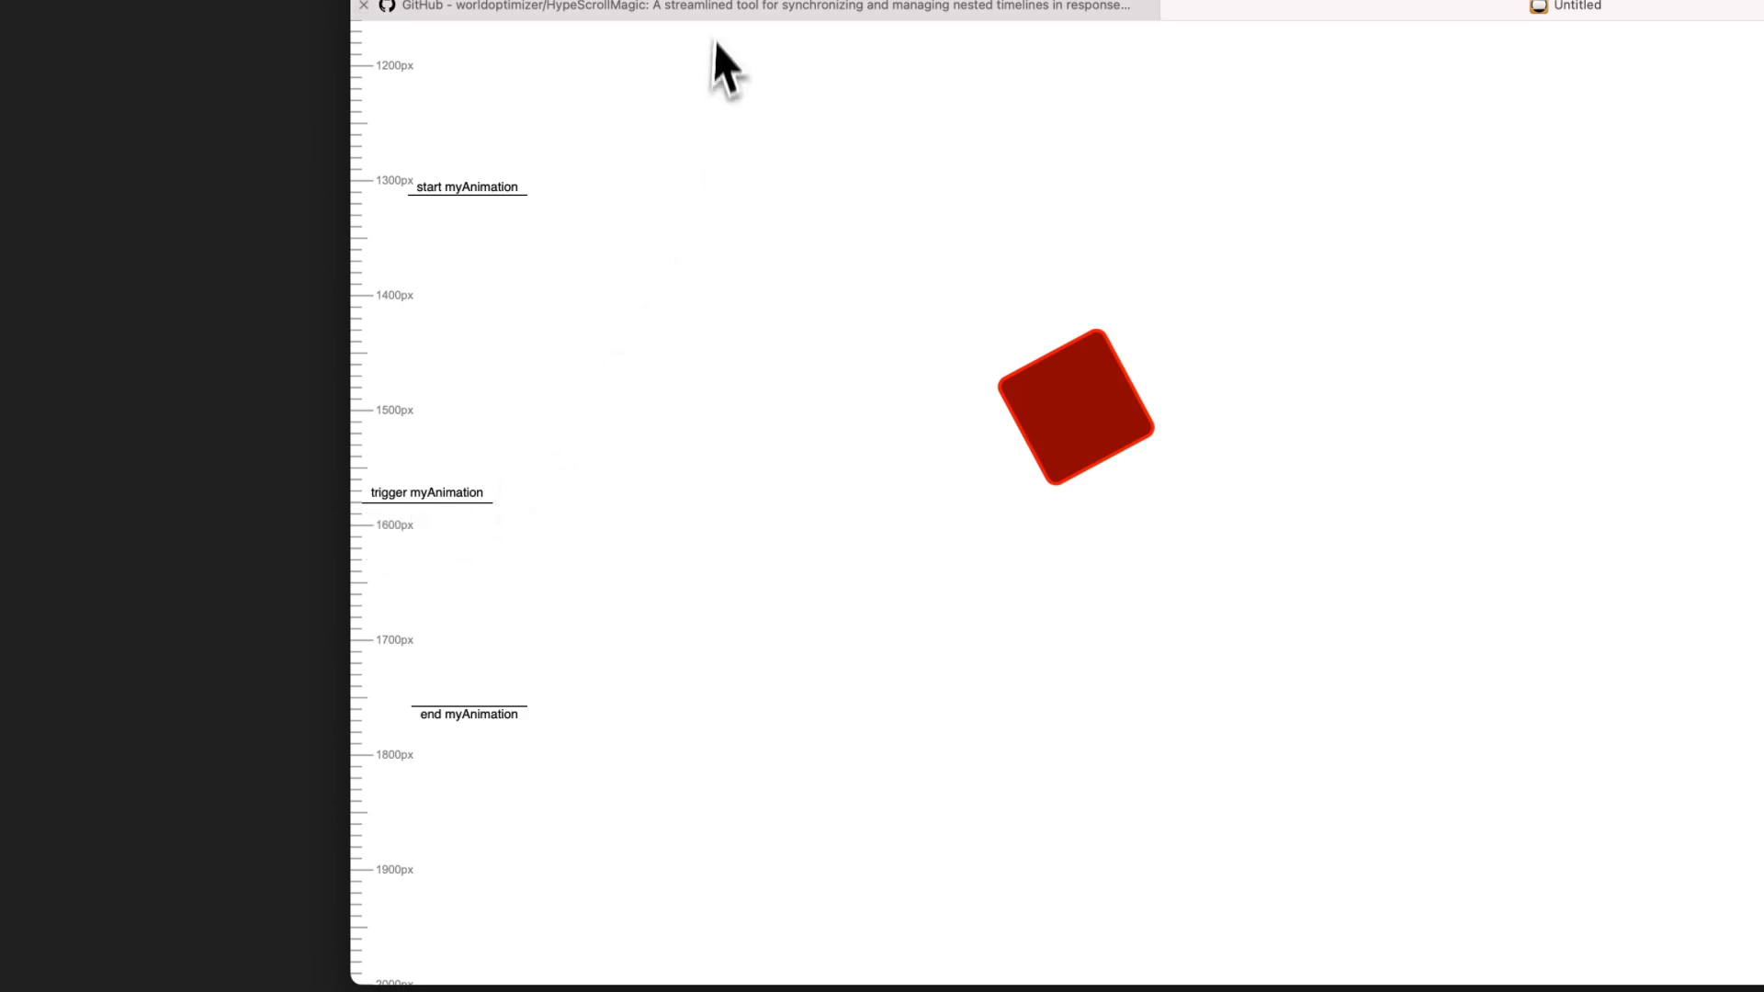
# Look up the data-scroll-trigger description among the optional data attributes in the GitHub README
pyautogui.click(730, 14)
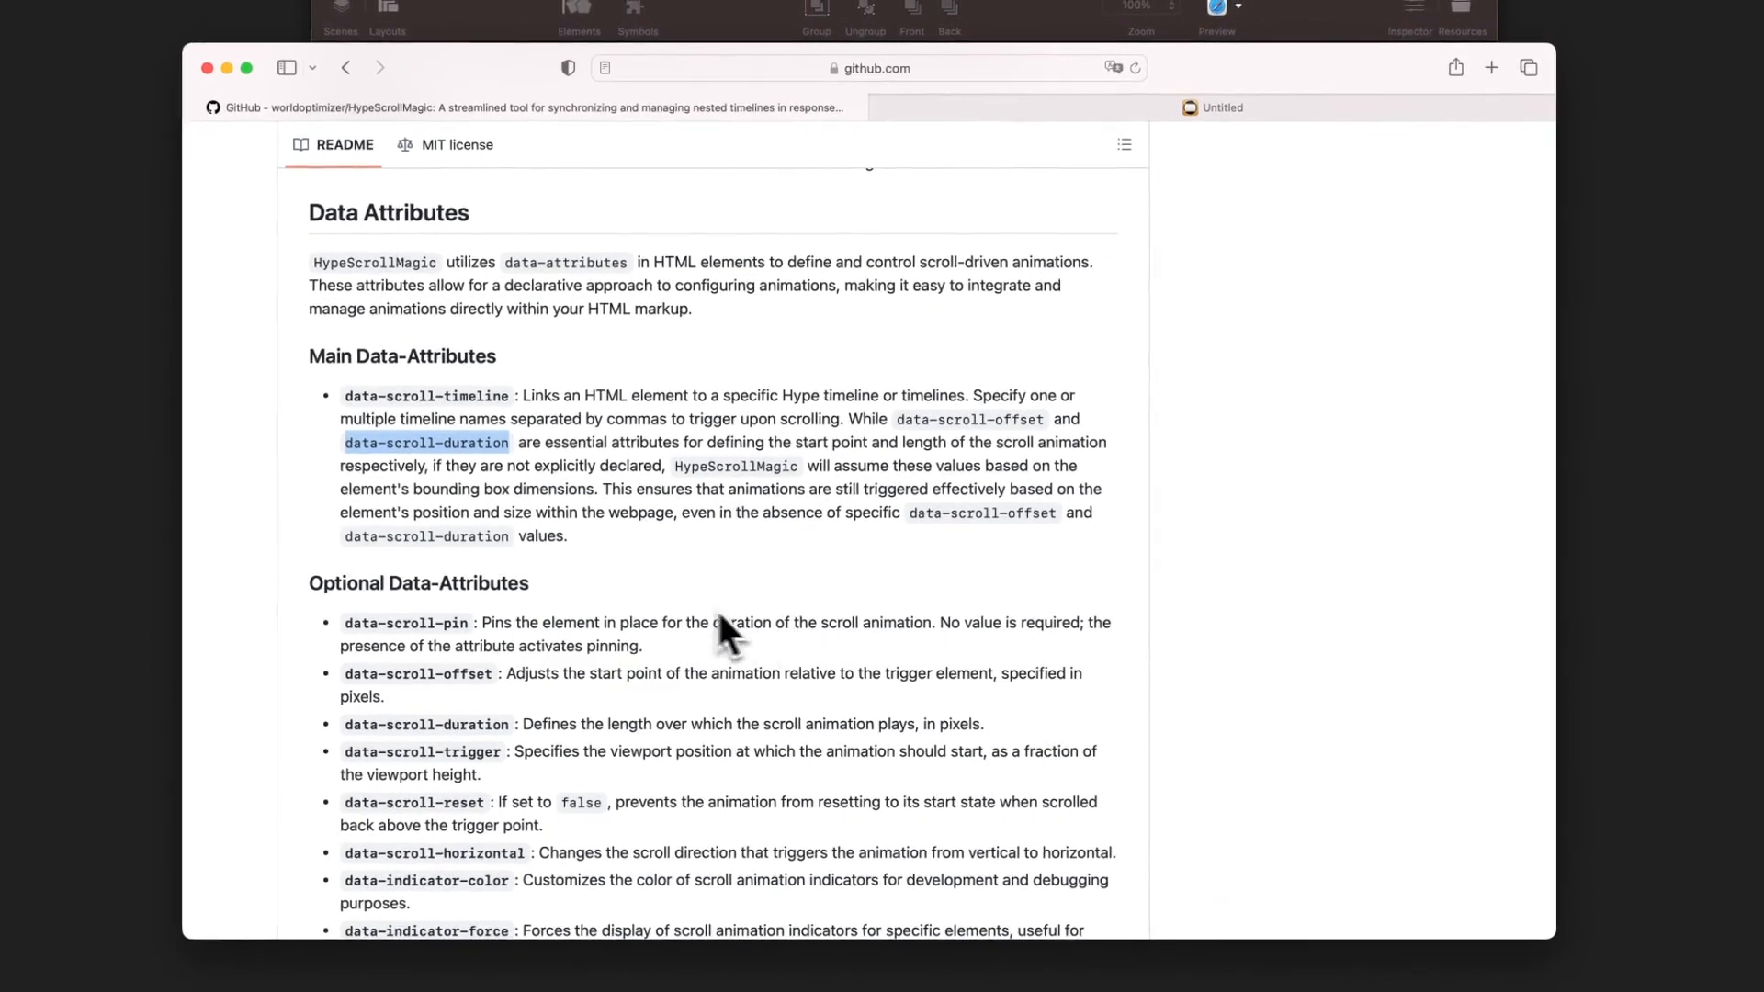
pyautogui.scroll(-2, 650, 643)
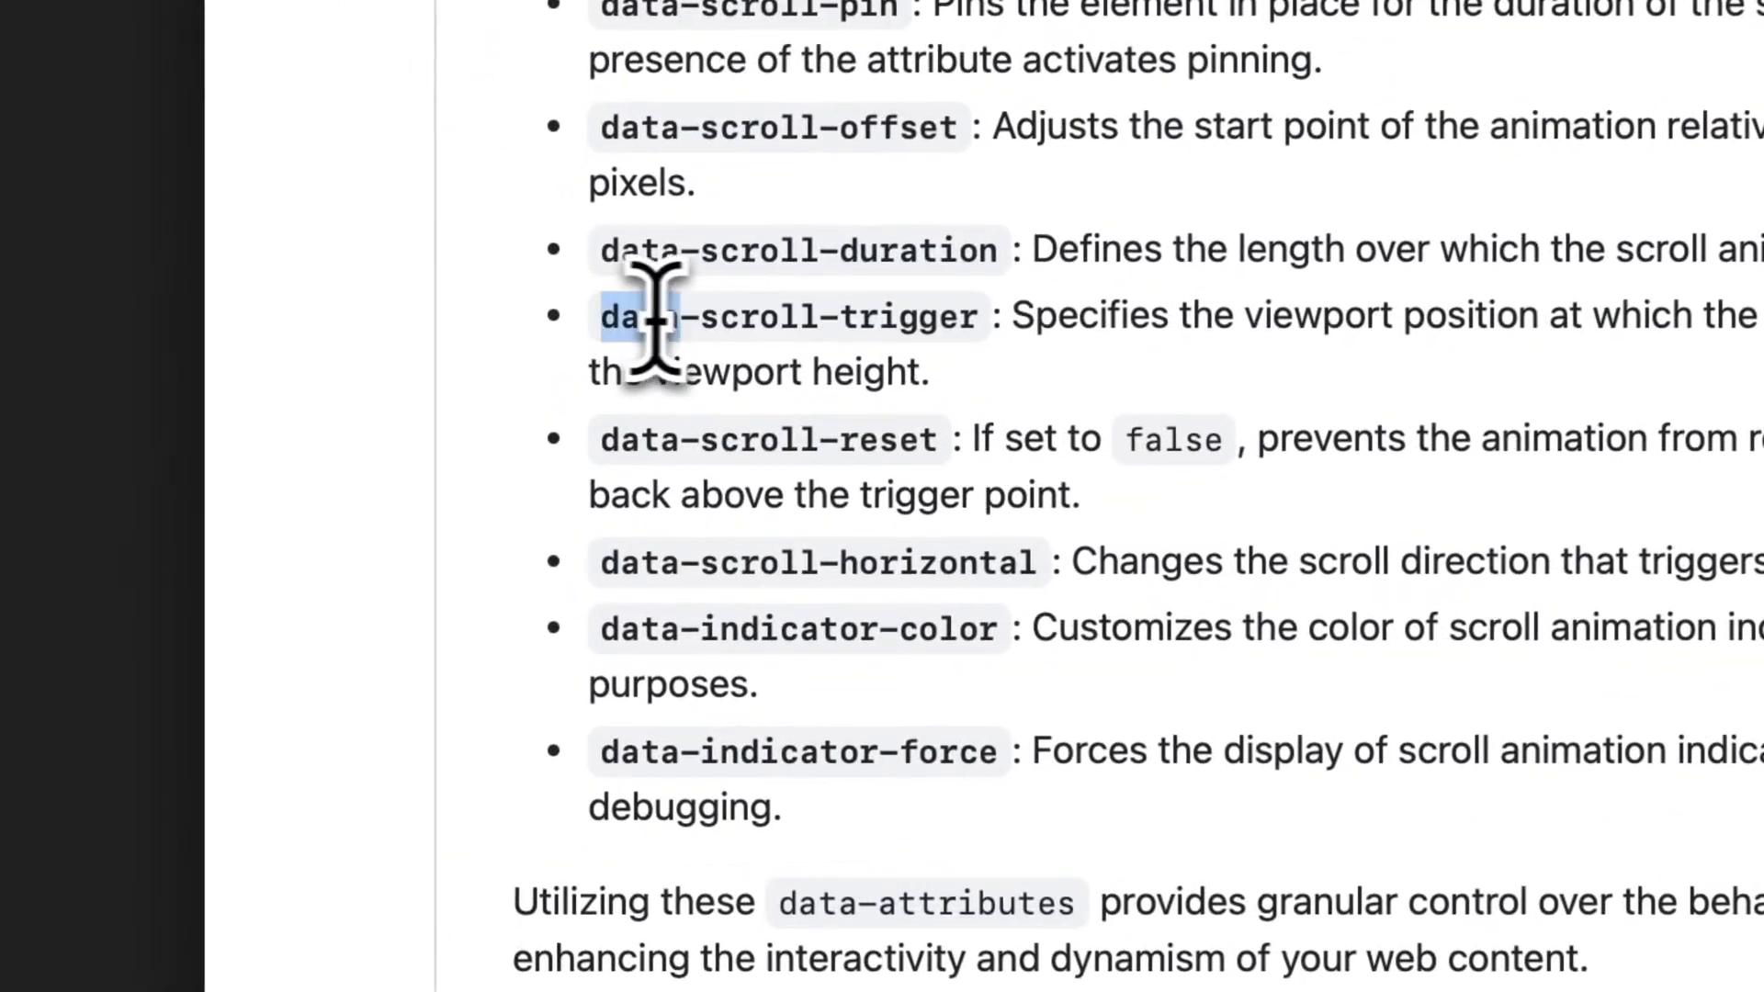
pyautogui.moveTo(344, 624); pyautogui.dragTo(506, 630)
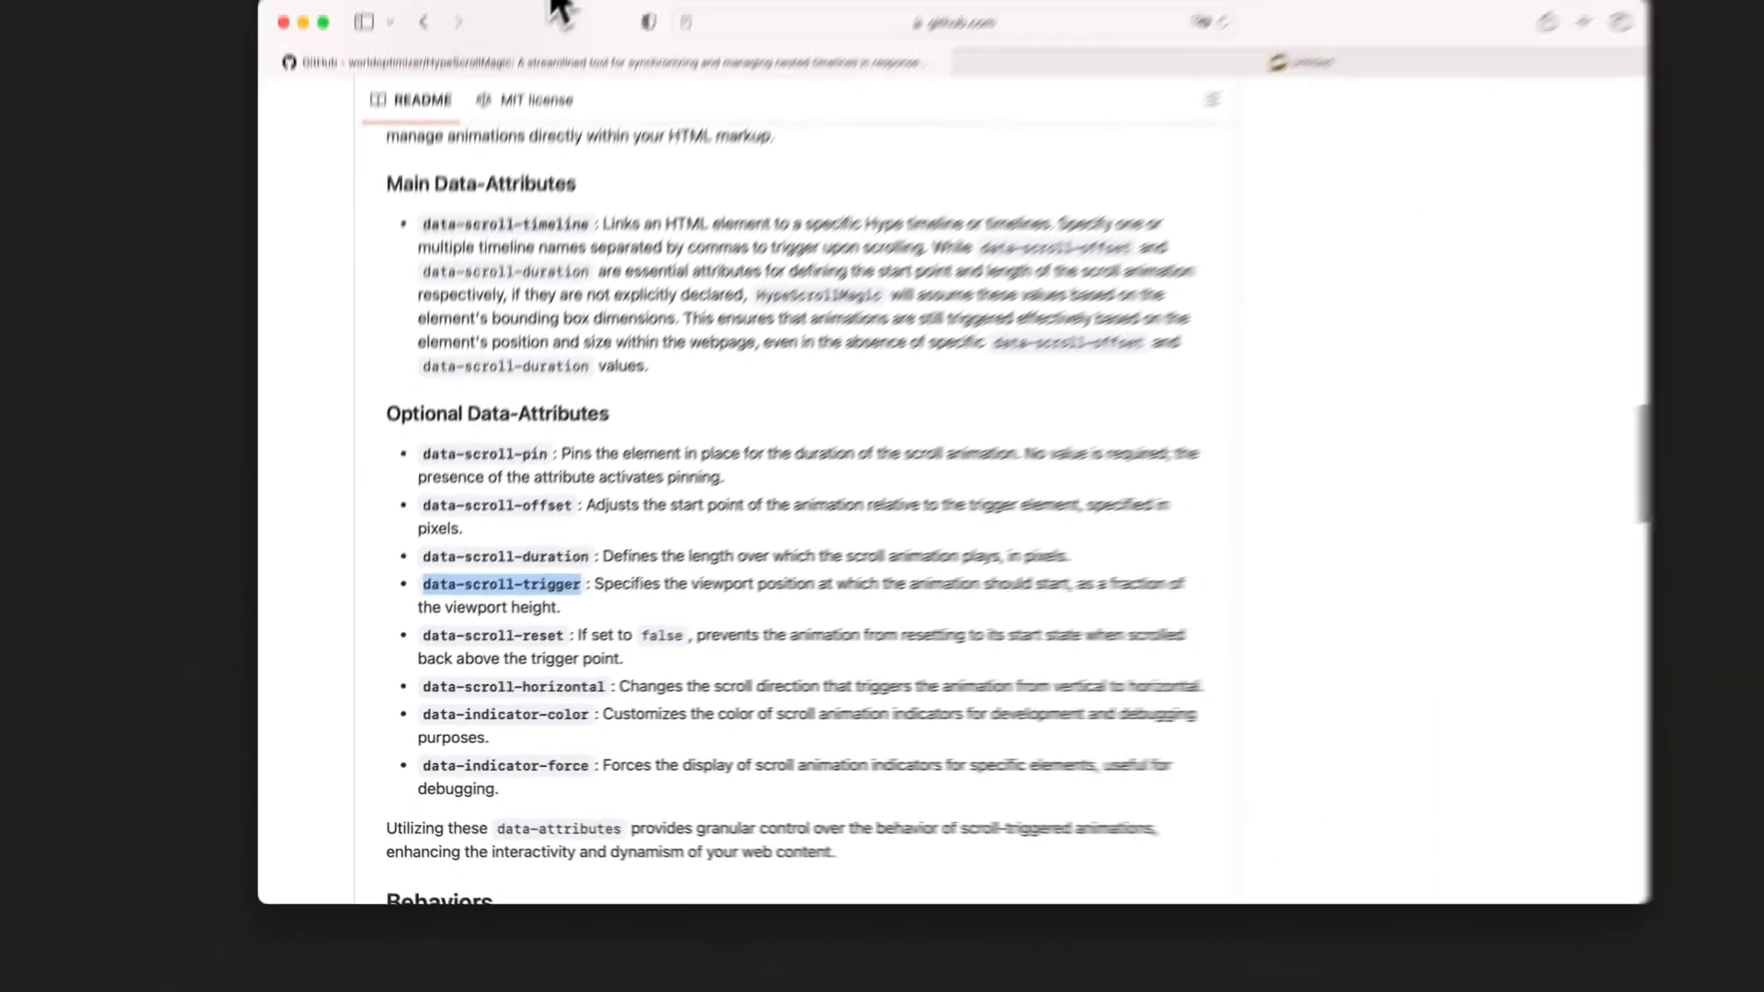
# Return to the Untitled preview in Safari and compare the myAnimation trigger marker with the start and end markers
pyautogui.click(525, 69)
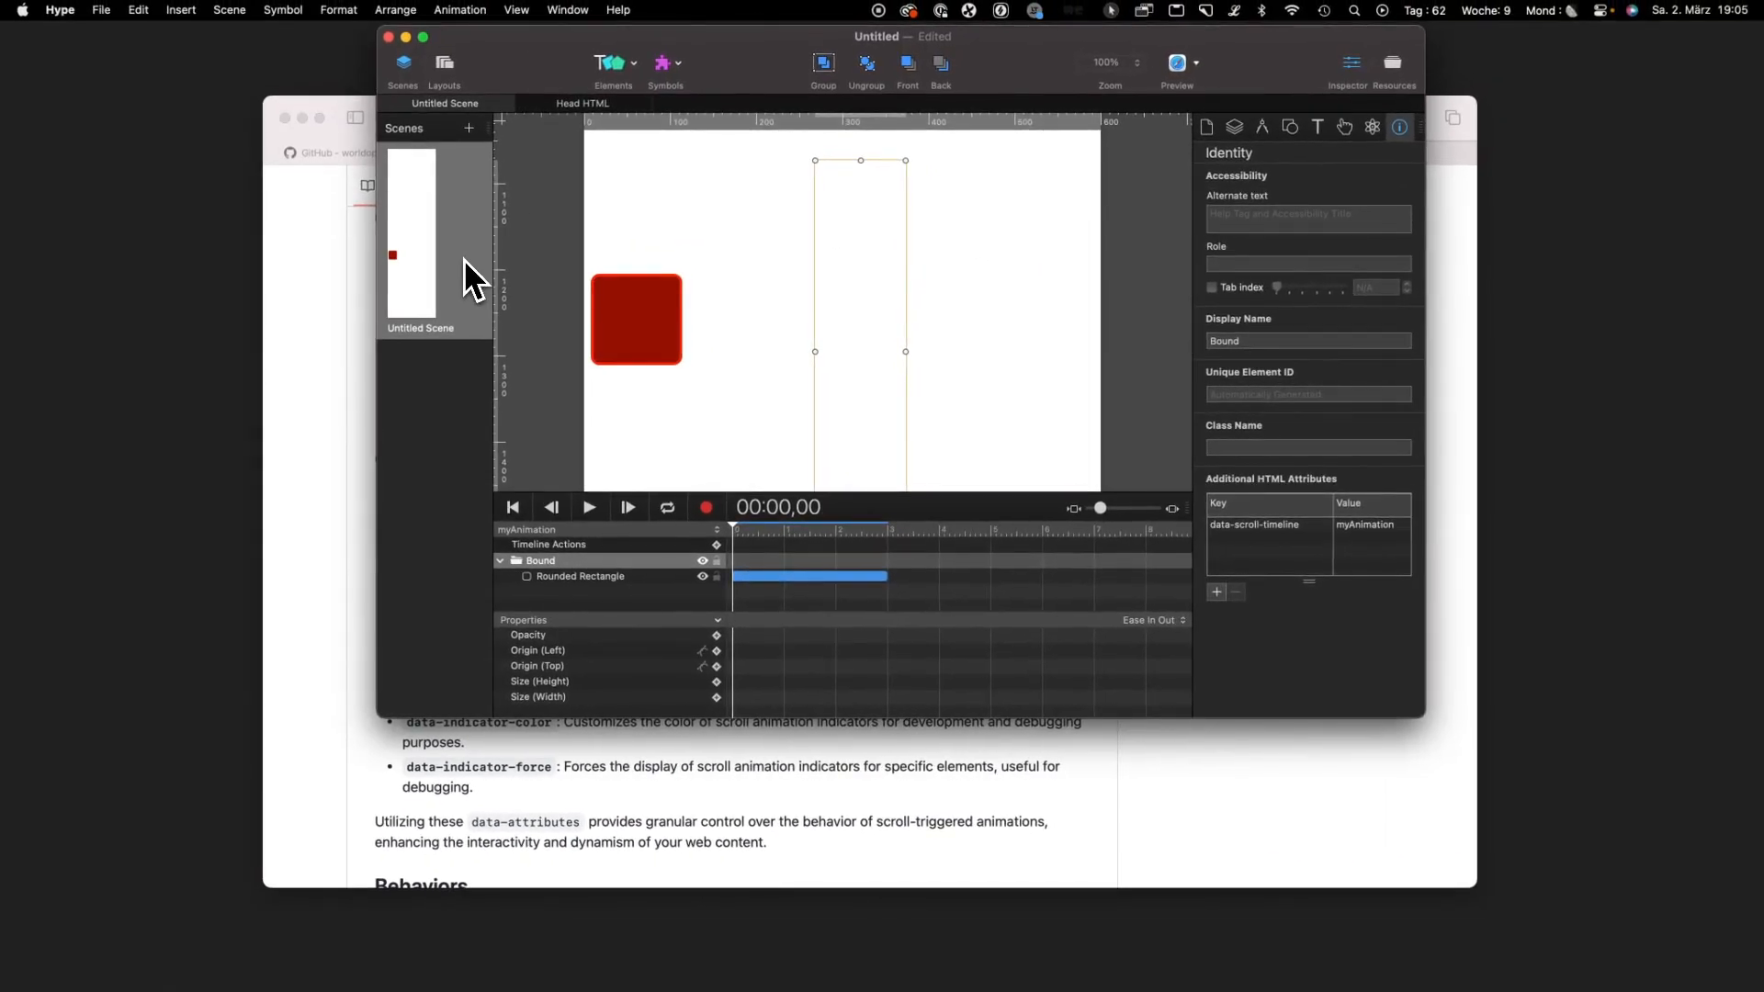
pyautogui.click(368, 430)
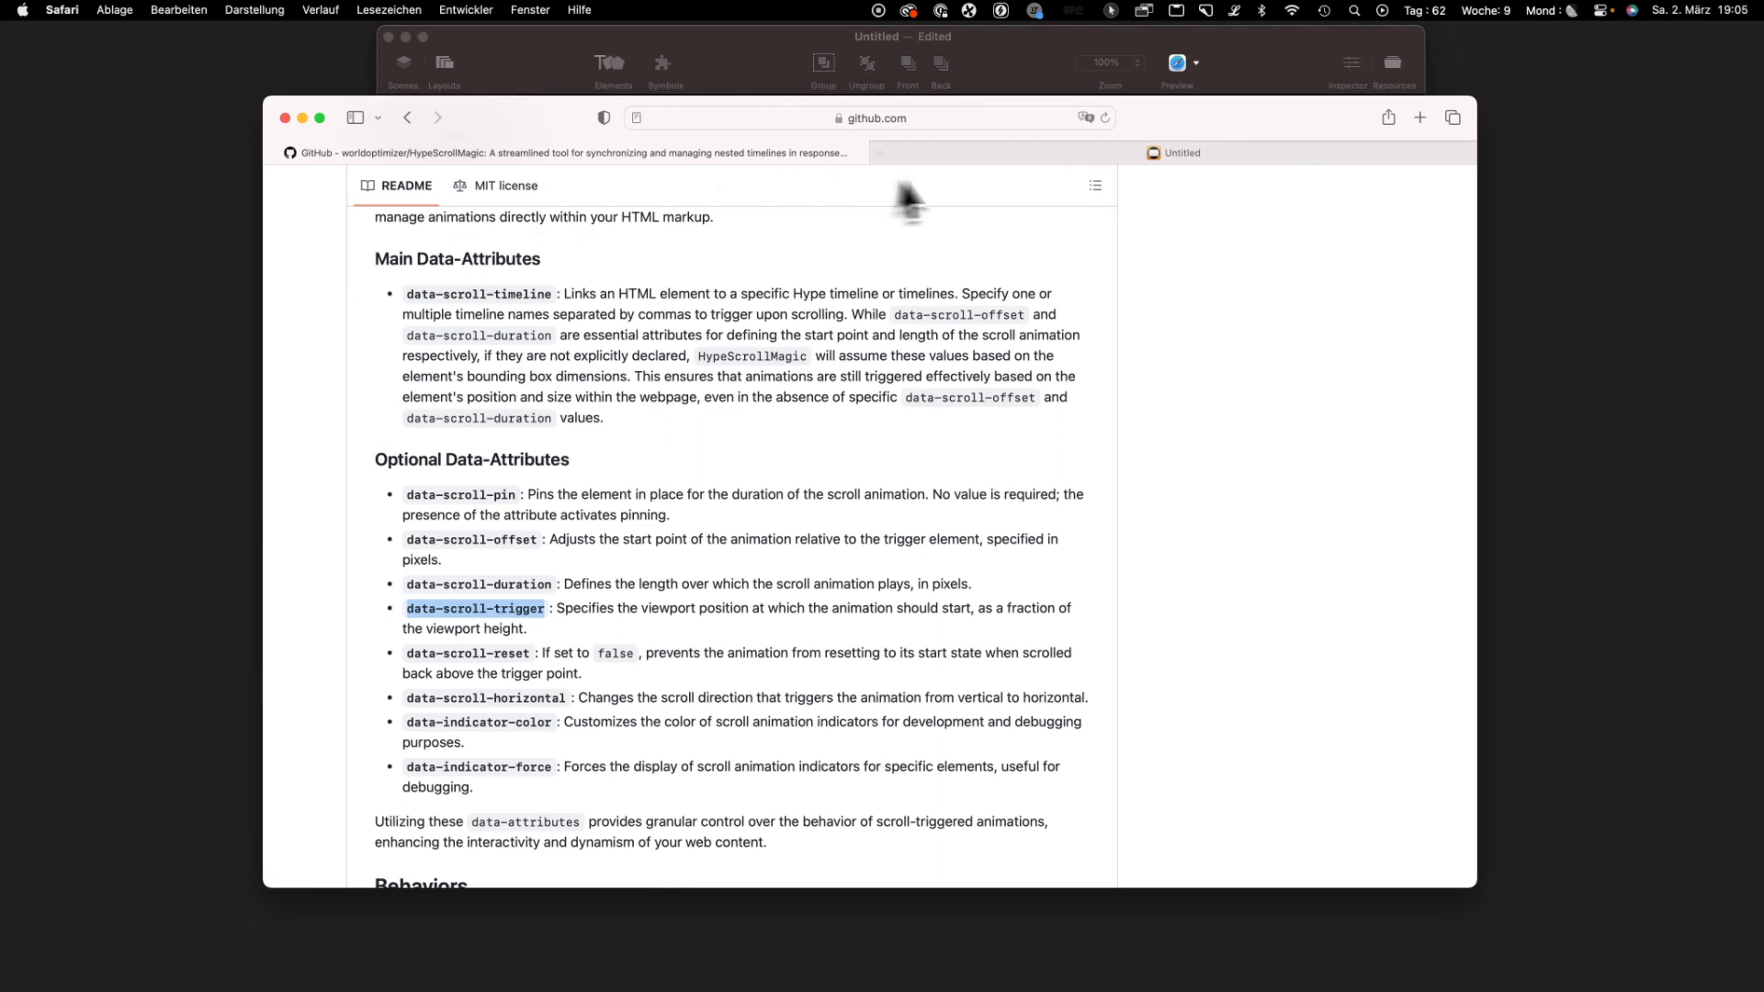
pyautogui.click(953, 156)
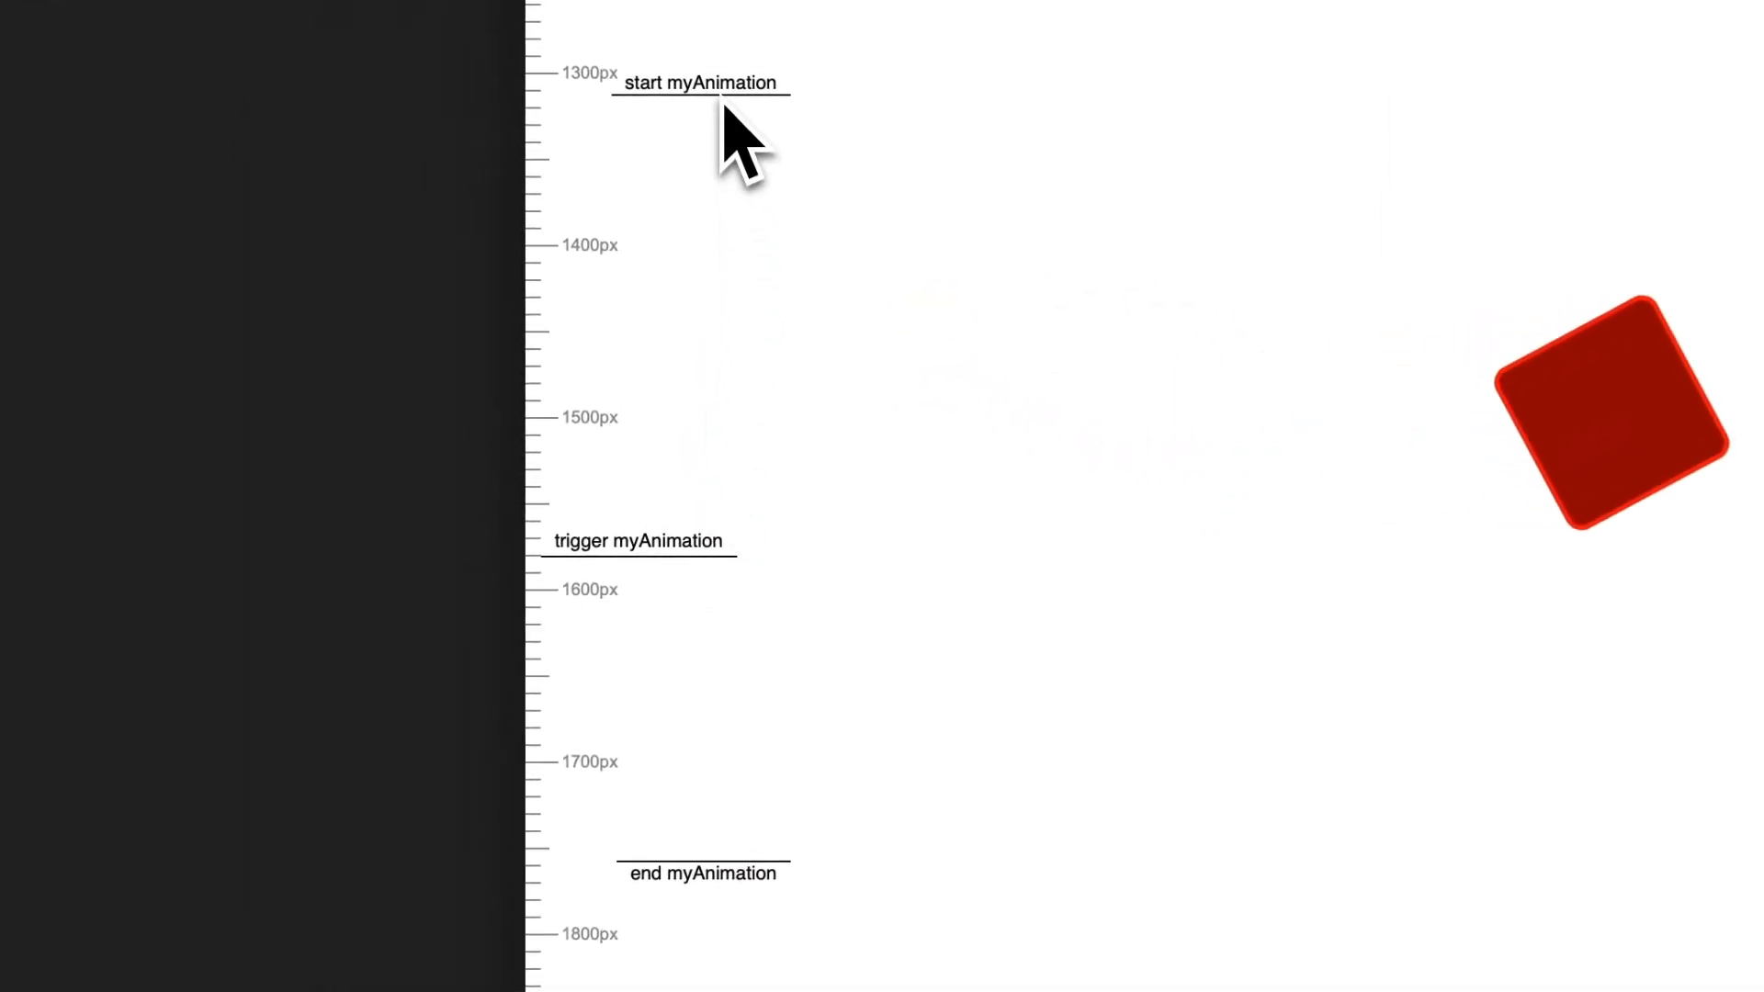
pyautogui.scroll(1, 617, 602)
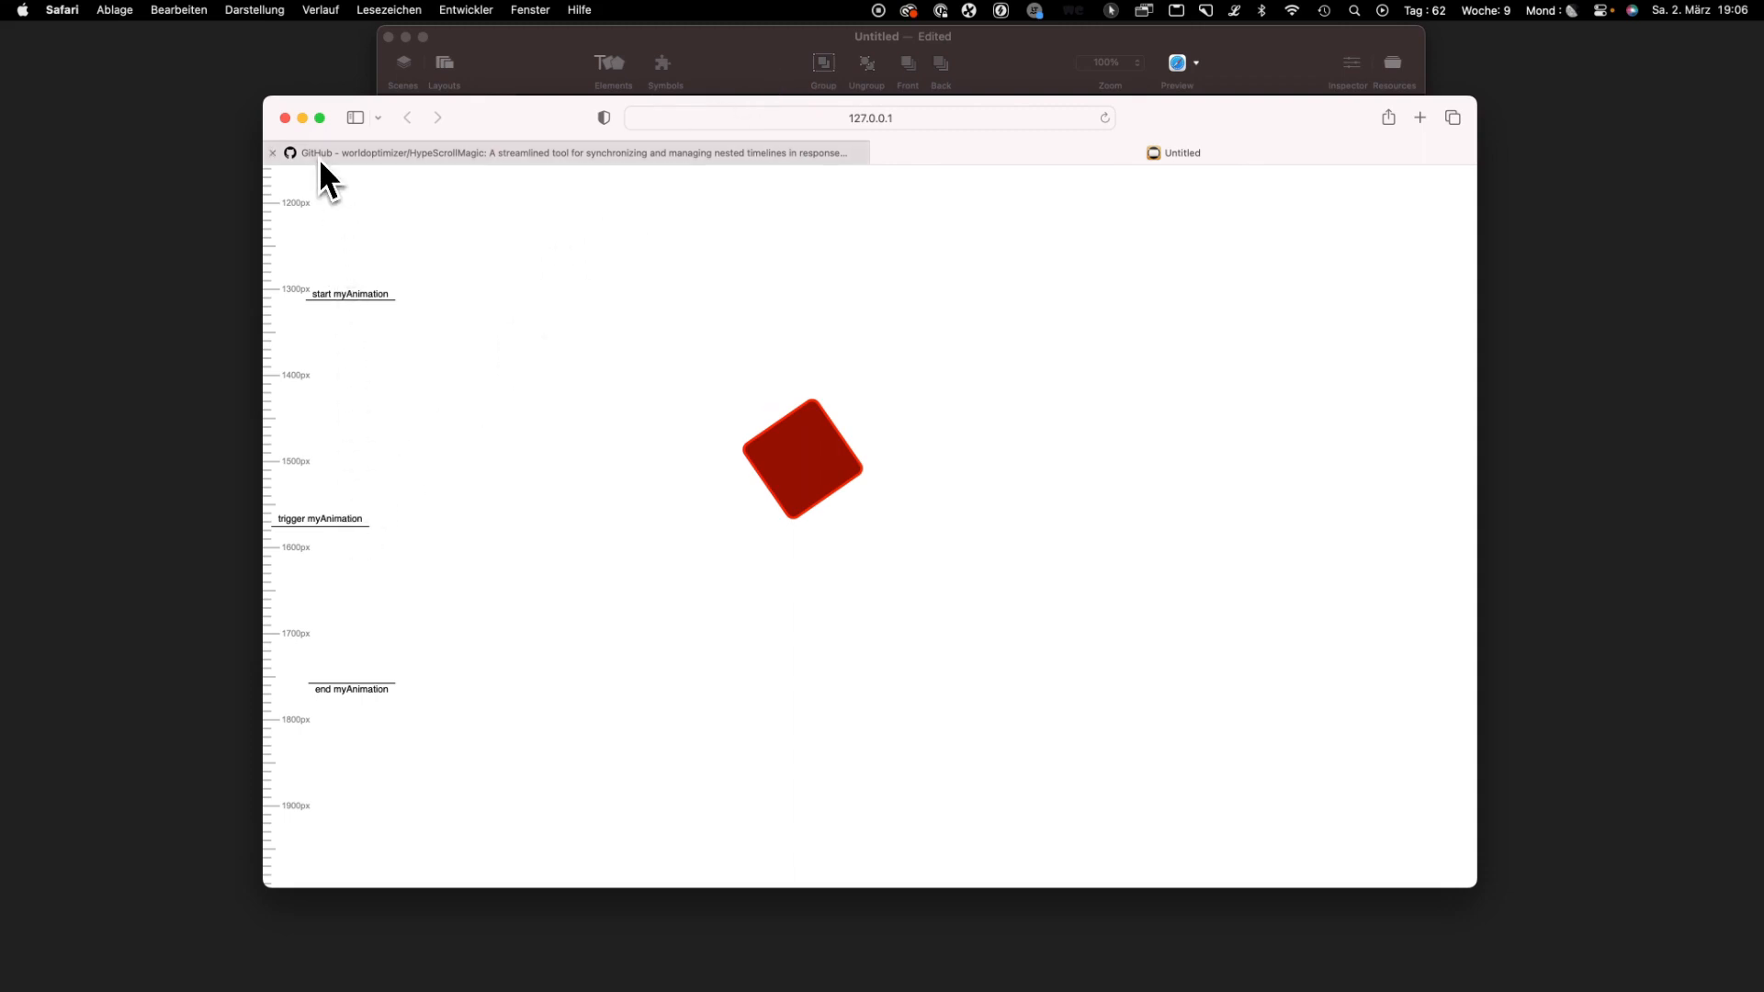
# Return to Hype and add a data-scroll-trigger attribute with the value 0 to the Bound group
pyautogui.click(730, 74)
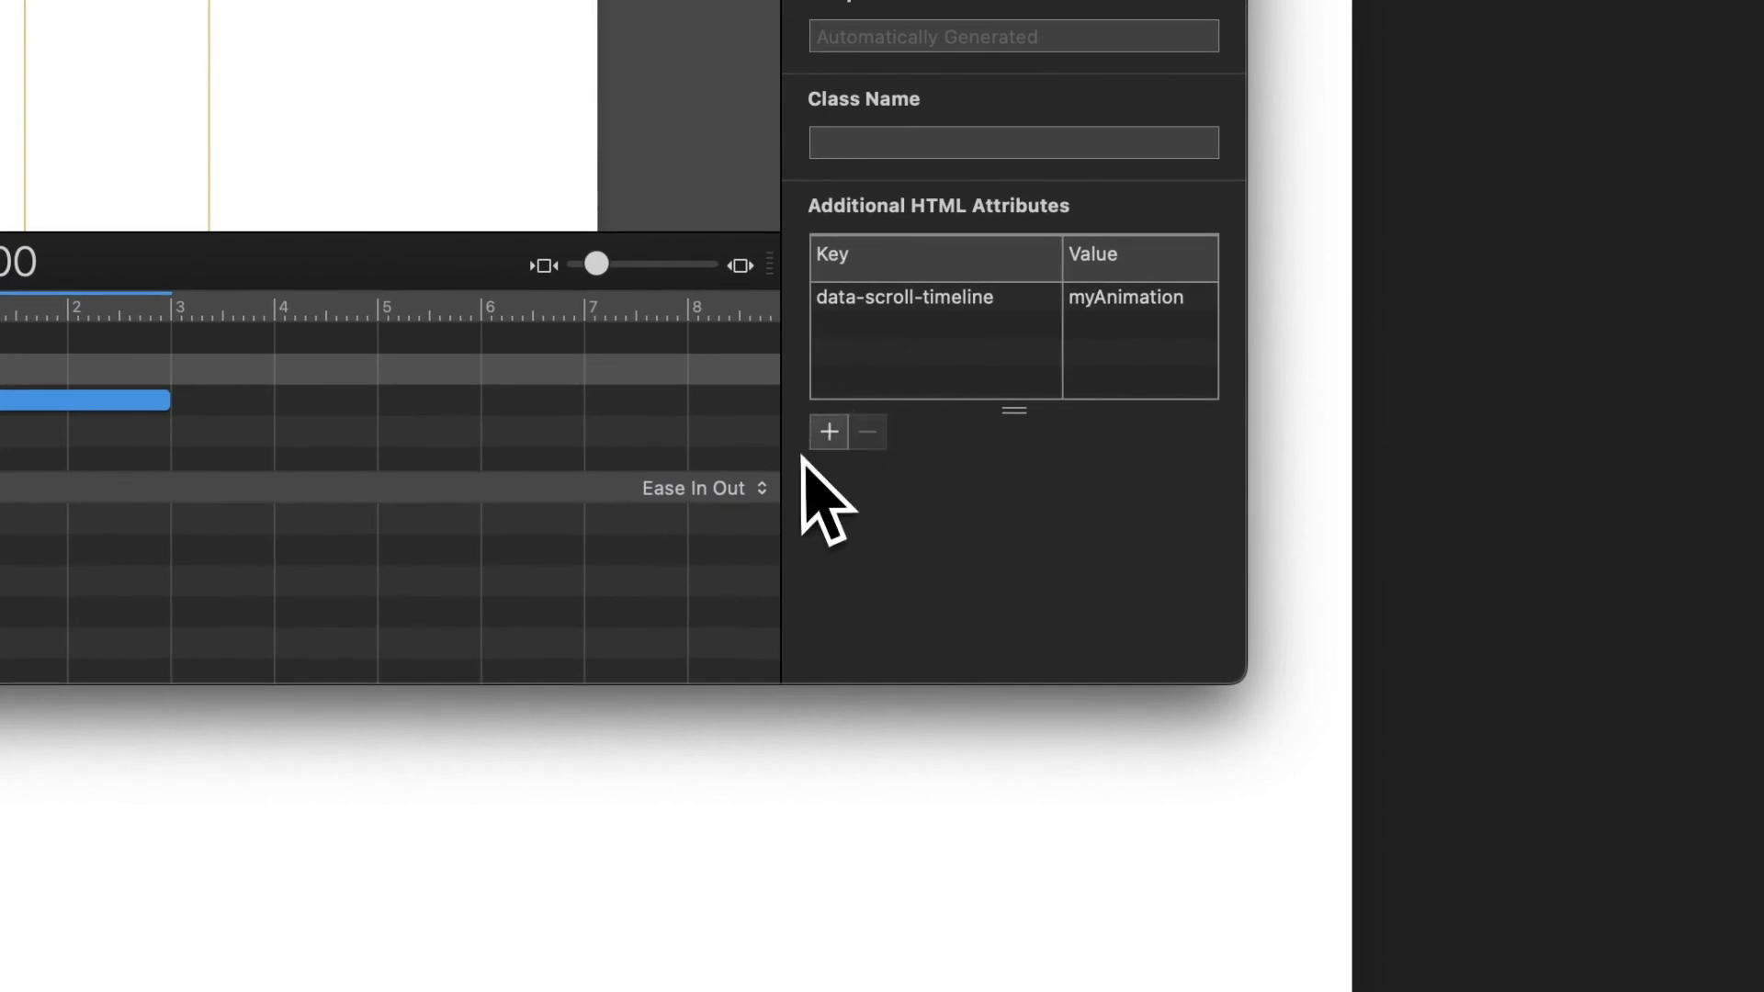
pyautogui.click(820, 439)
pyautogui.write('data-scroll-trigger')
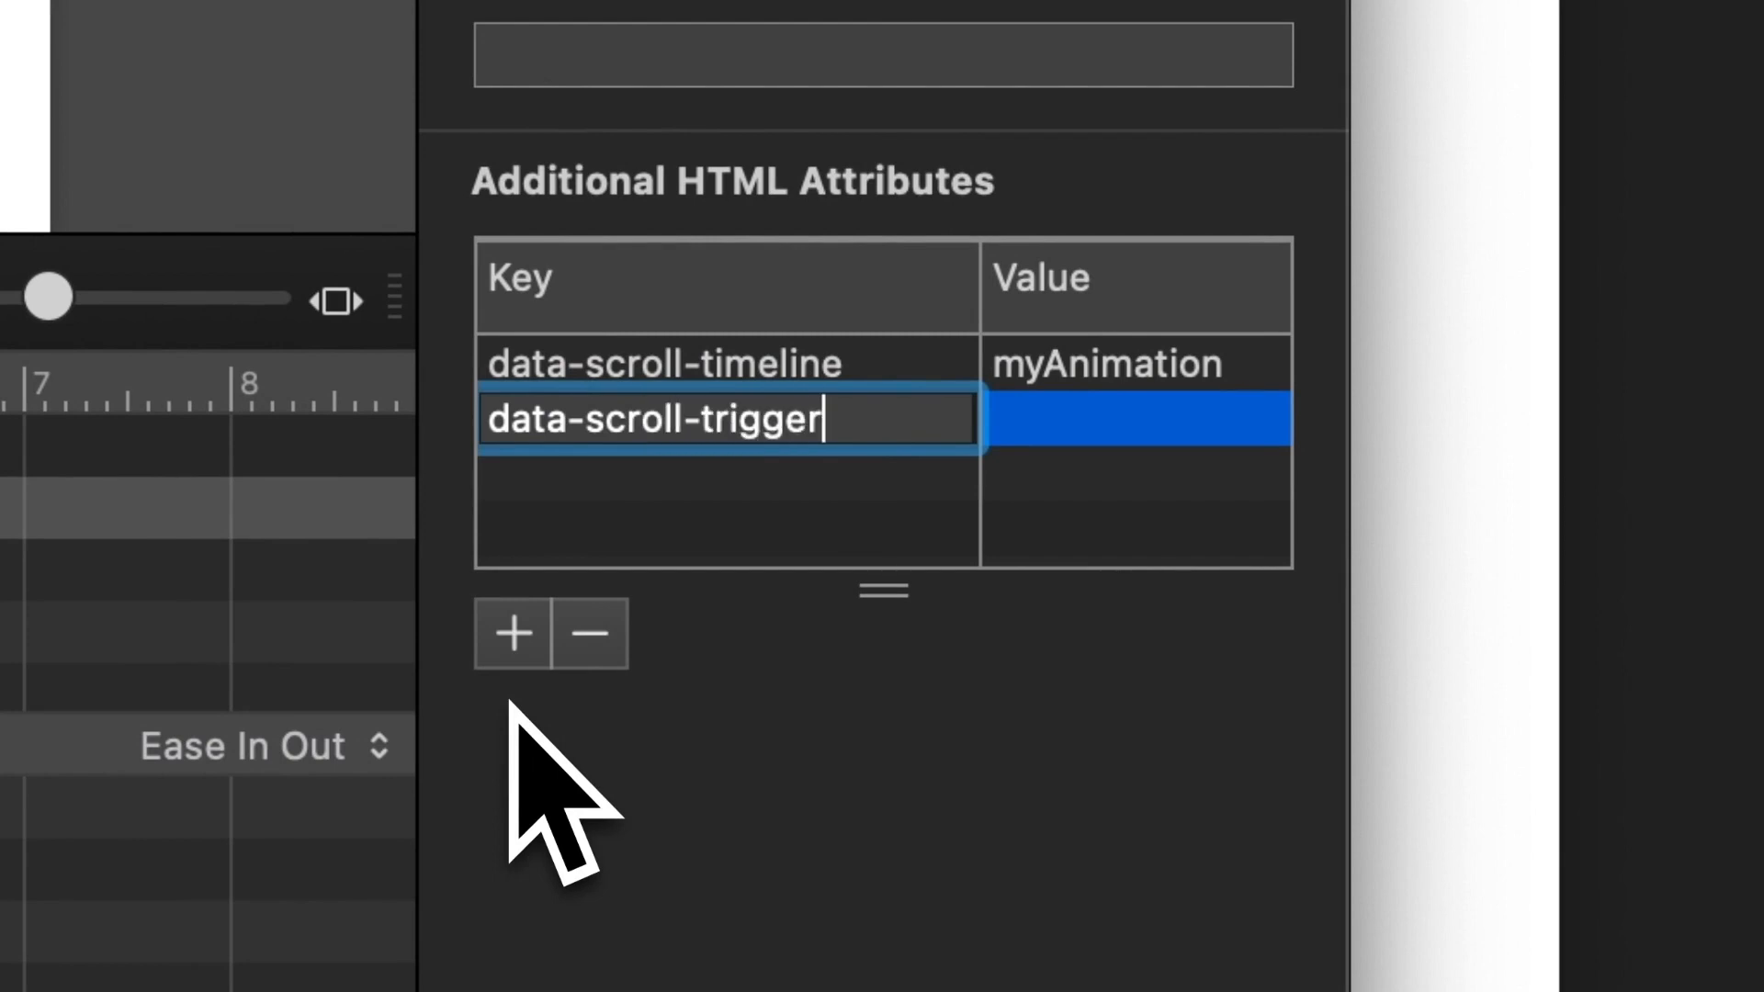
pyautogui.press('Tab')
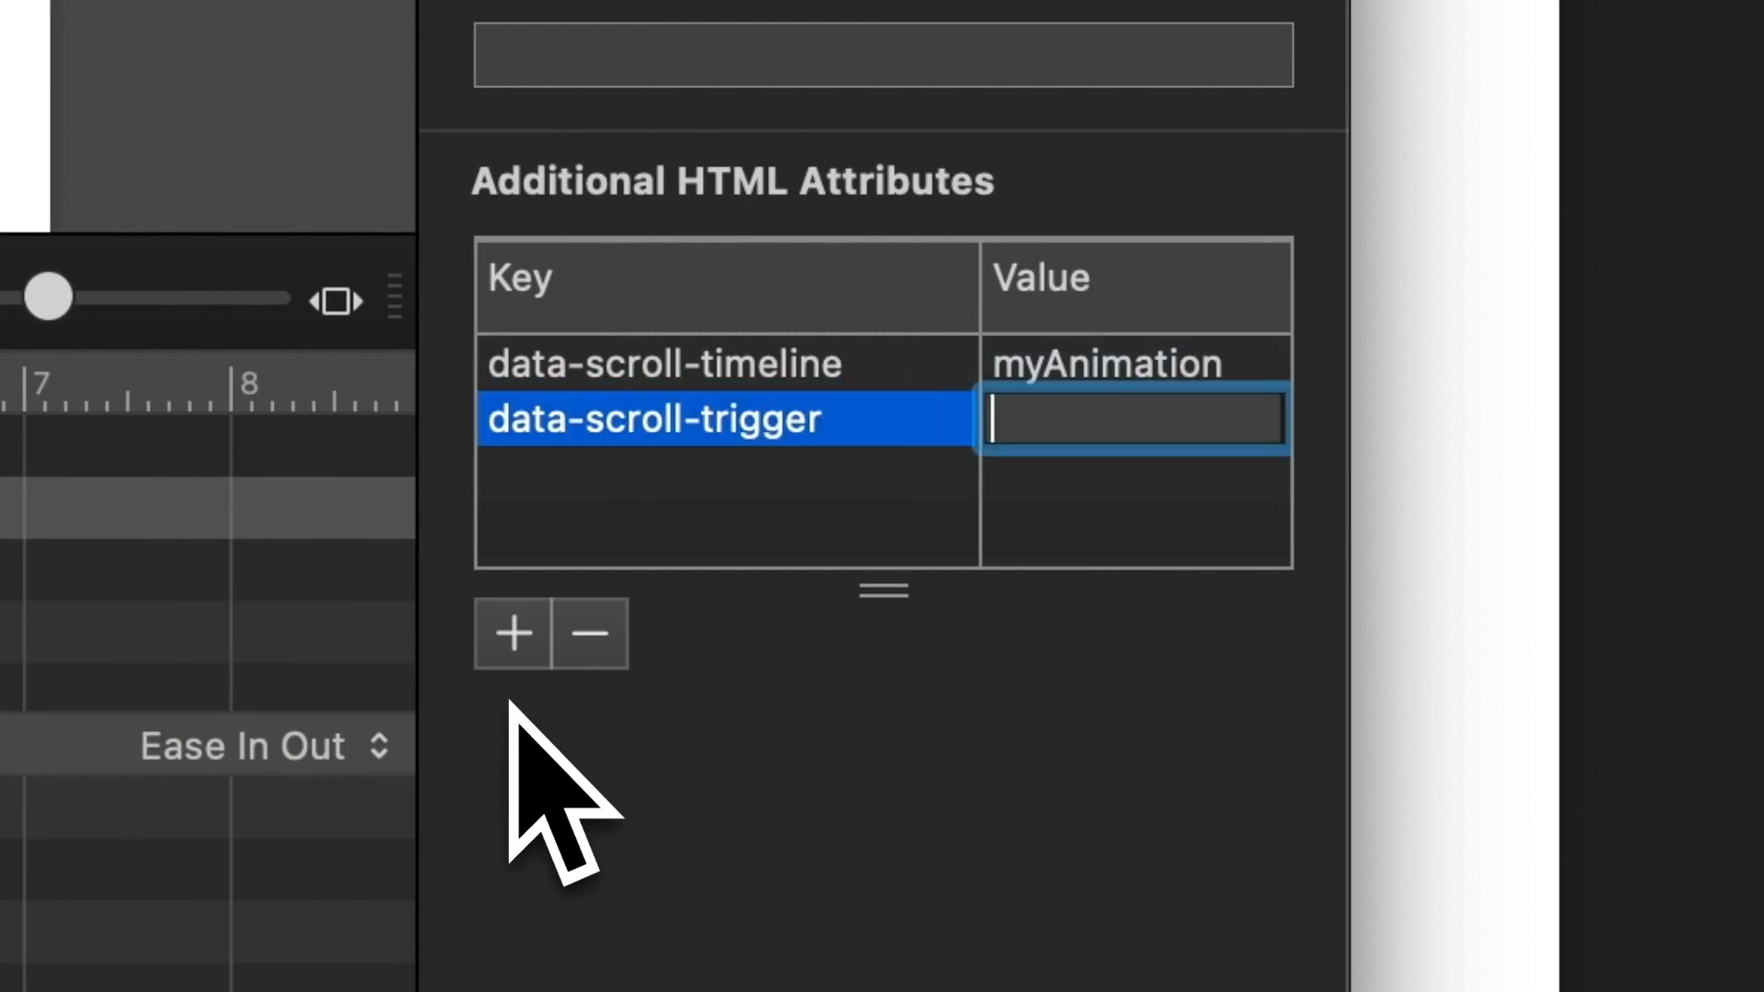
pyautogui.press('Return')
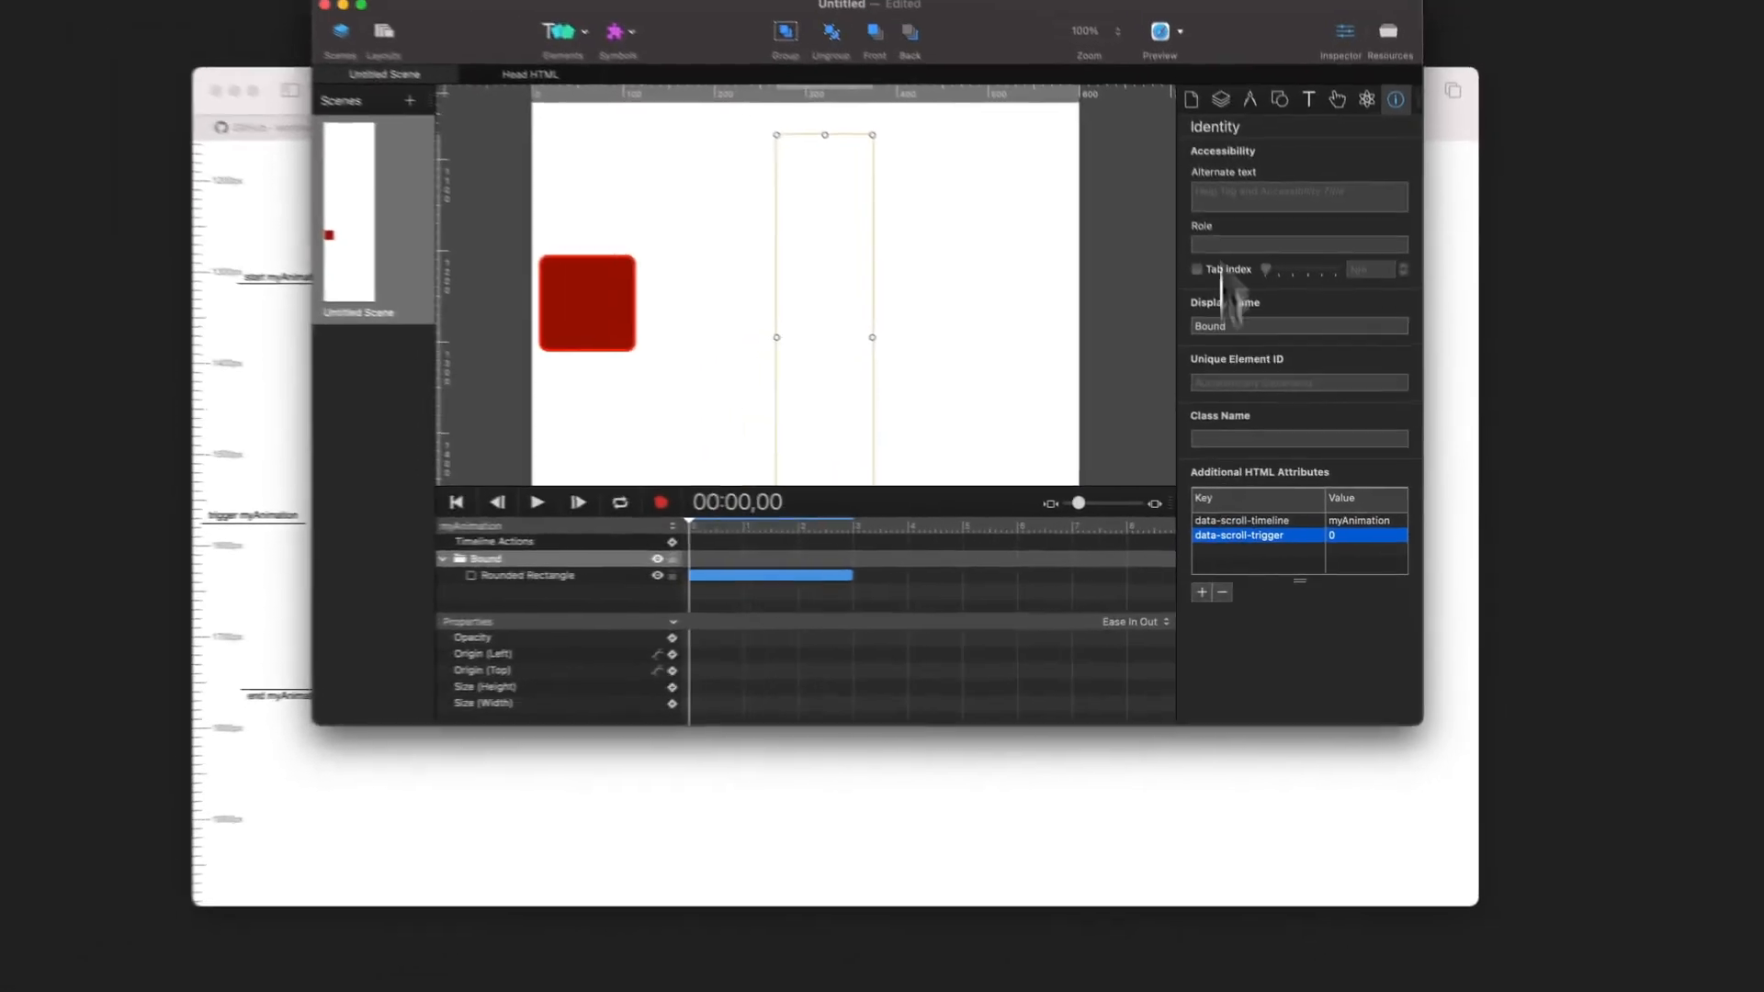
# Preview the document in Safari and examine how the rectangle animates as the start myAnimation marker passes the trigger marker
pyautogui.click(1173, 62)
pyautogui.scroll(-10, 1130, 588)
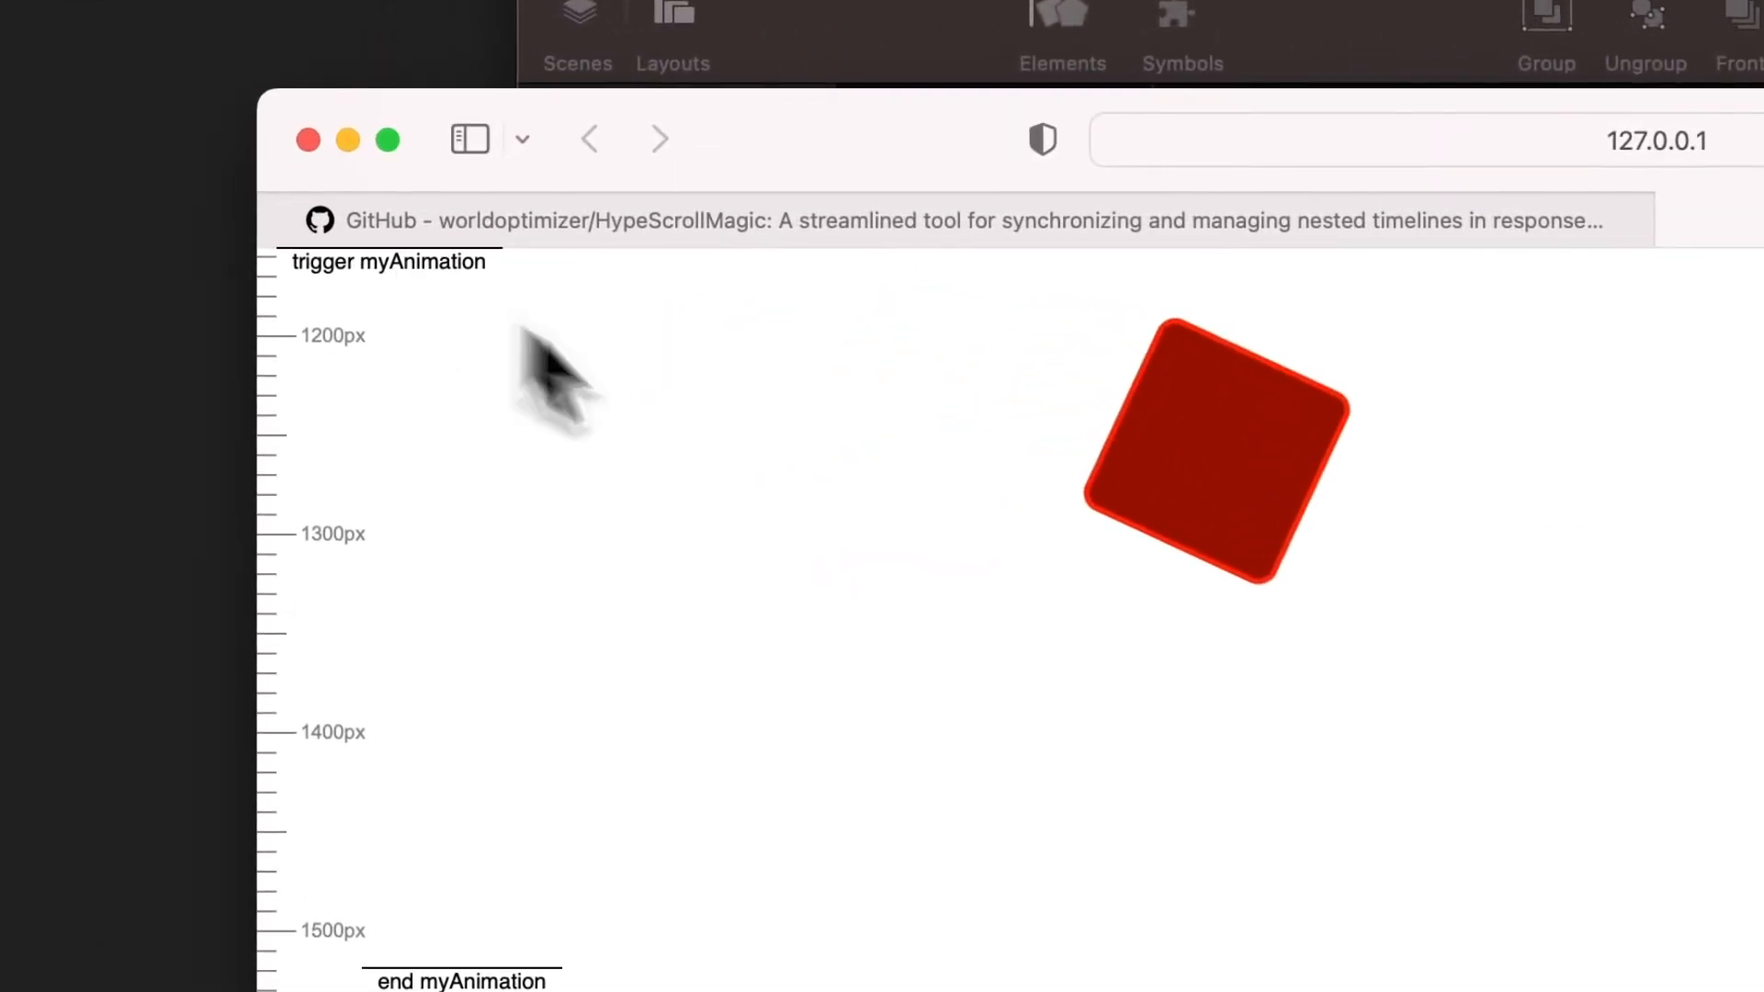
pyautogui.scroll(3, 724, 406)
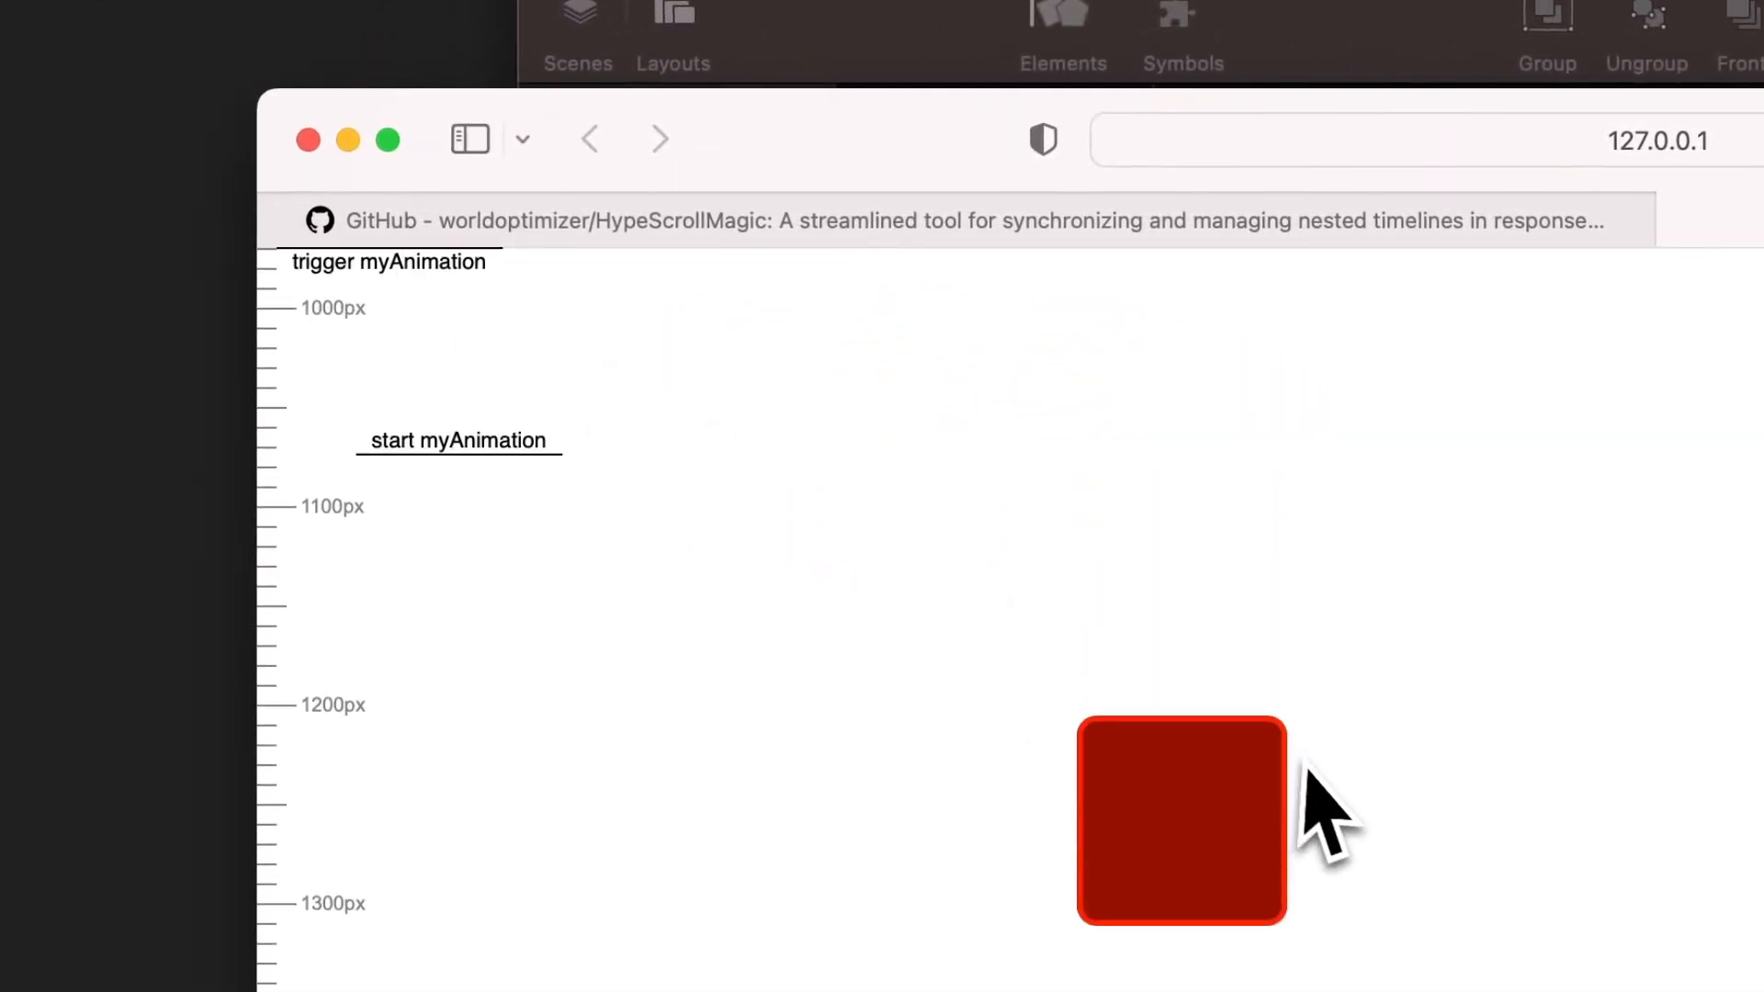
pyautogui.scroll(10, 1312, 779)
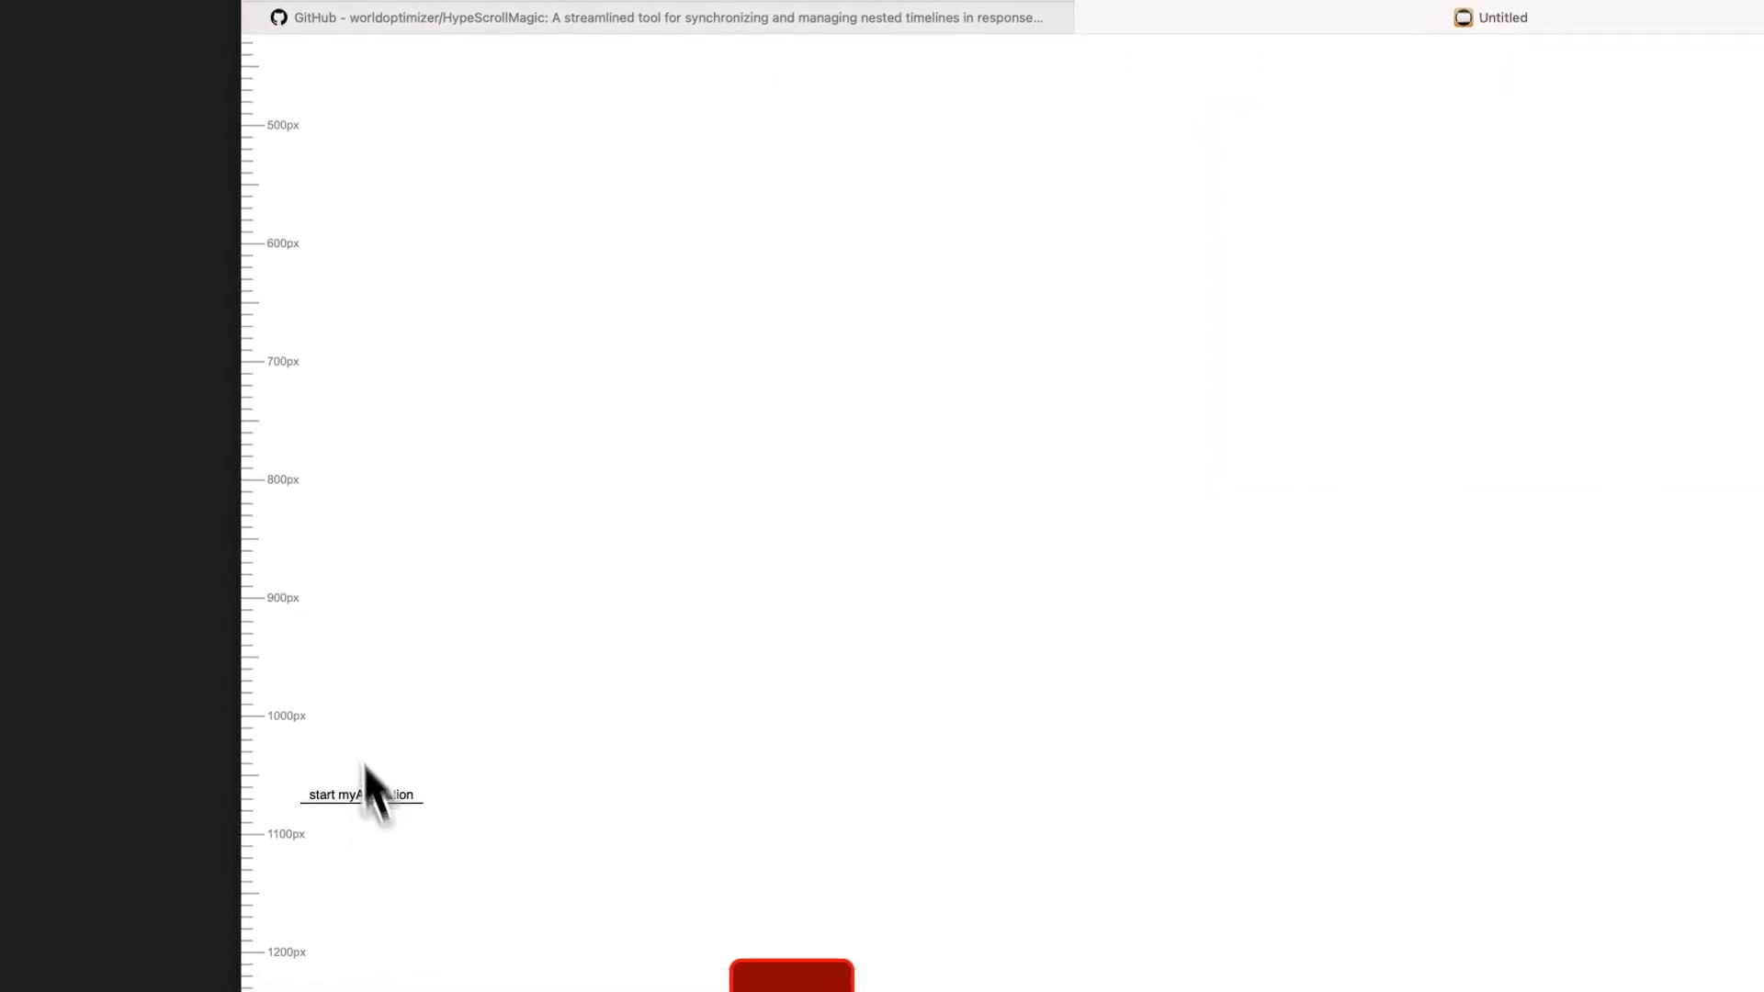
pyautogui.scroll(-8, 608, 599)
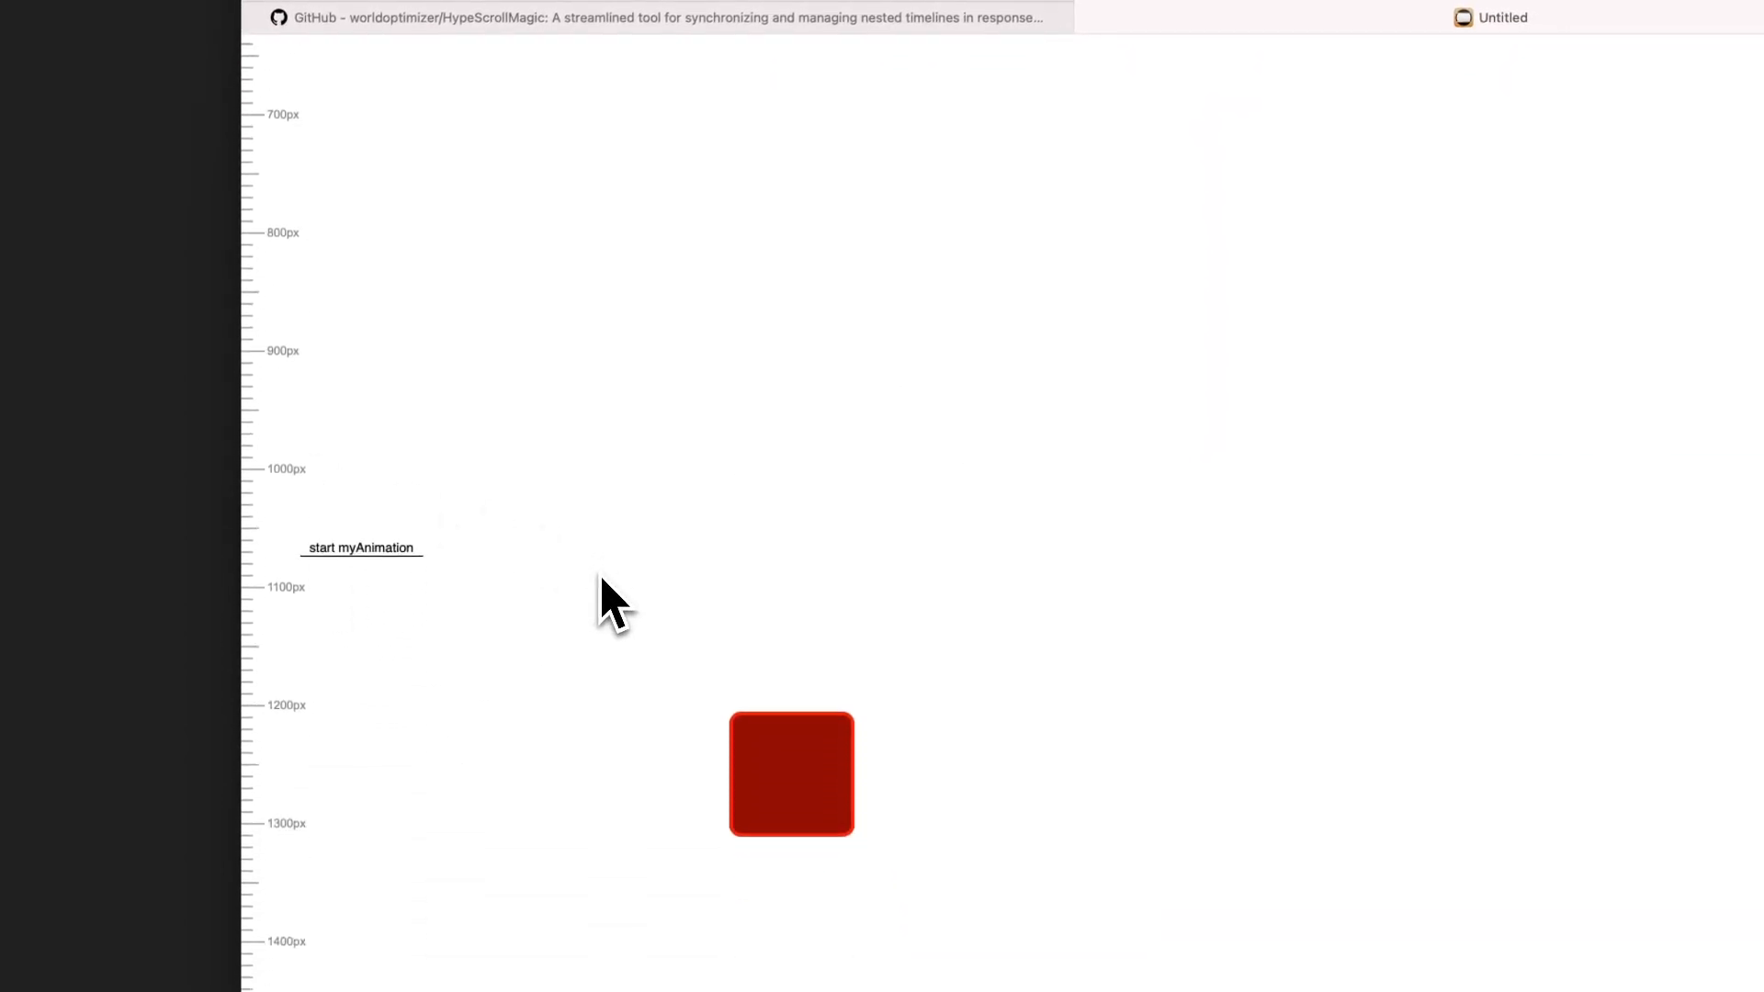
pyautogui.scroll(-8, 598, 578)
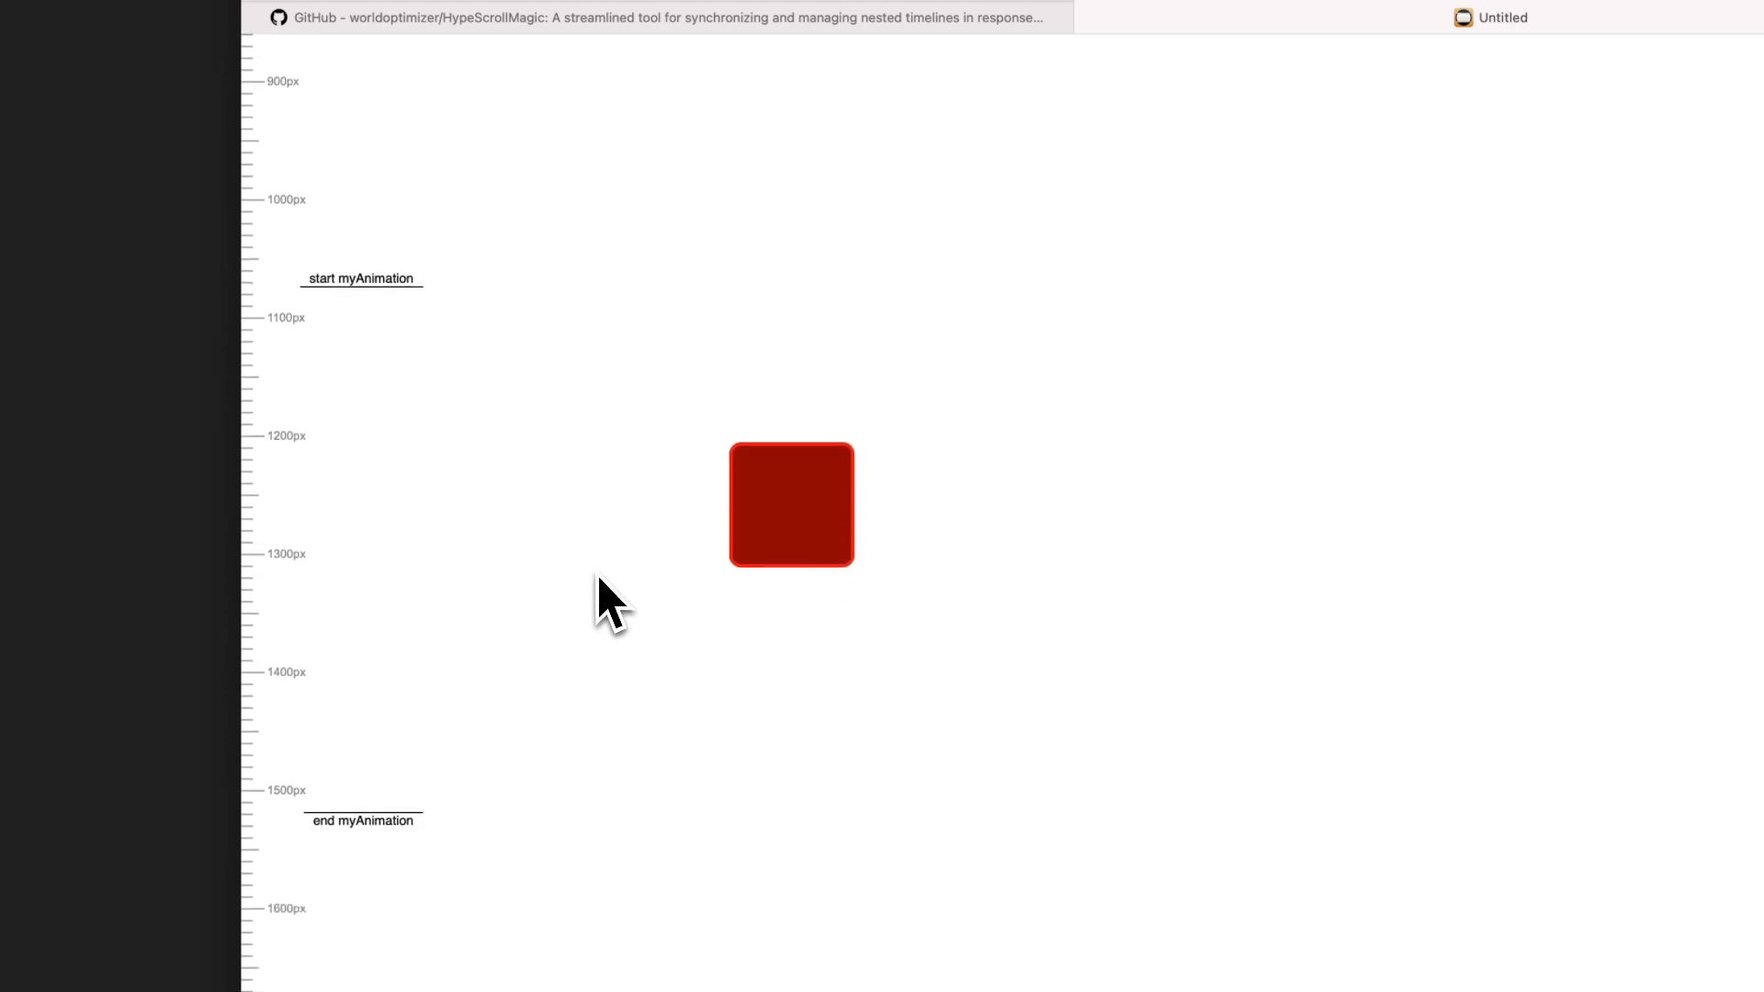
pyautogui.scroll(-2, 596, 577)
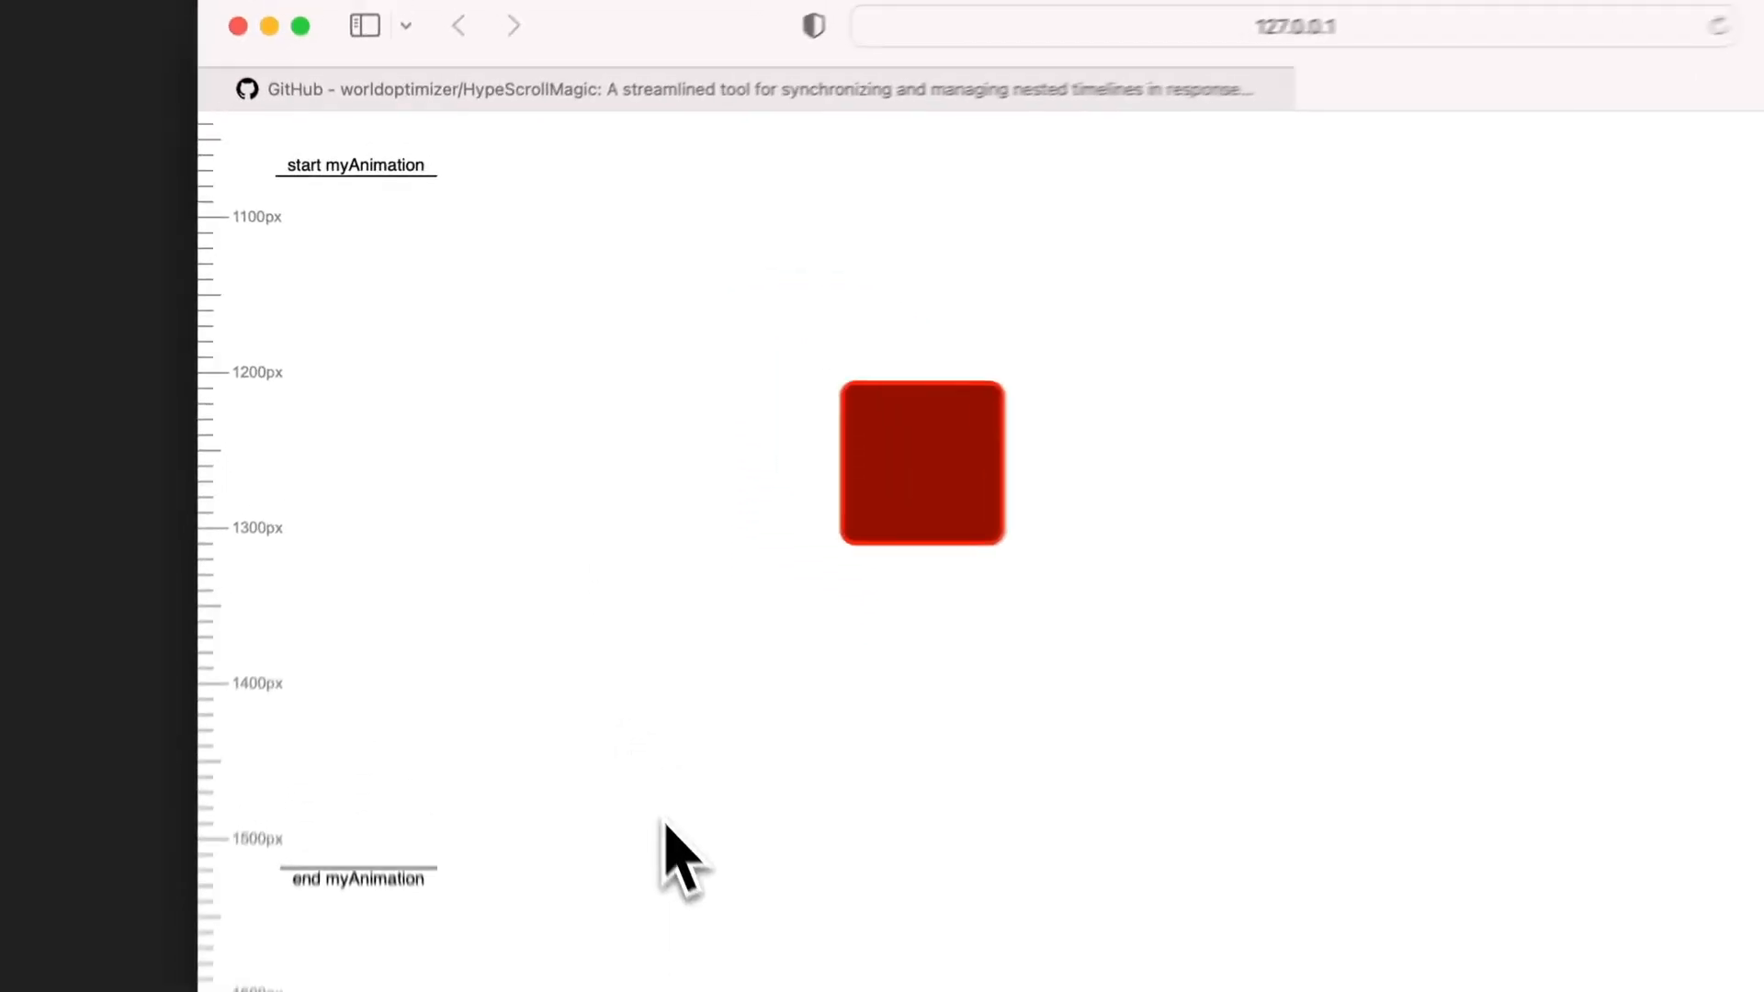
pyautogui.scroll(-4, 696, 940)
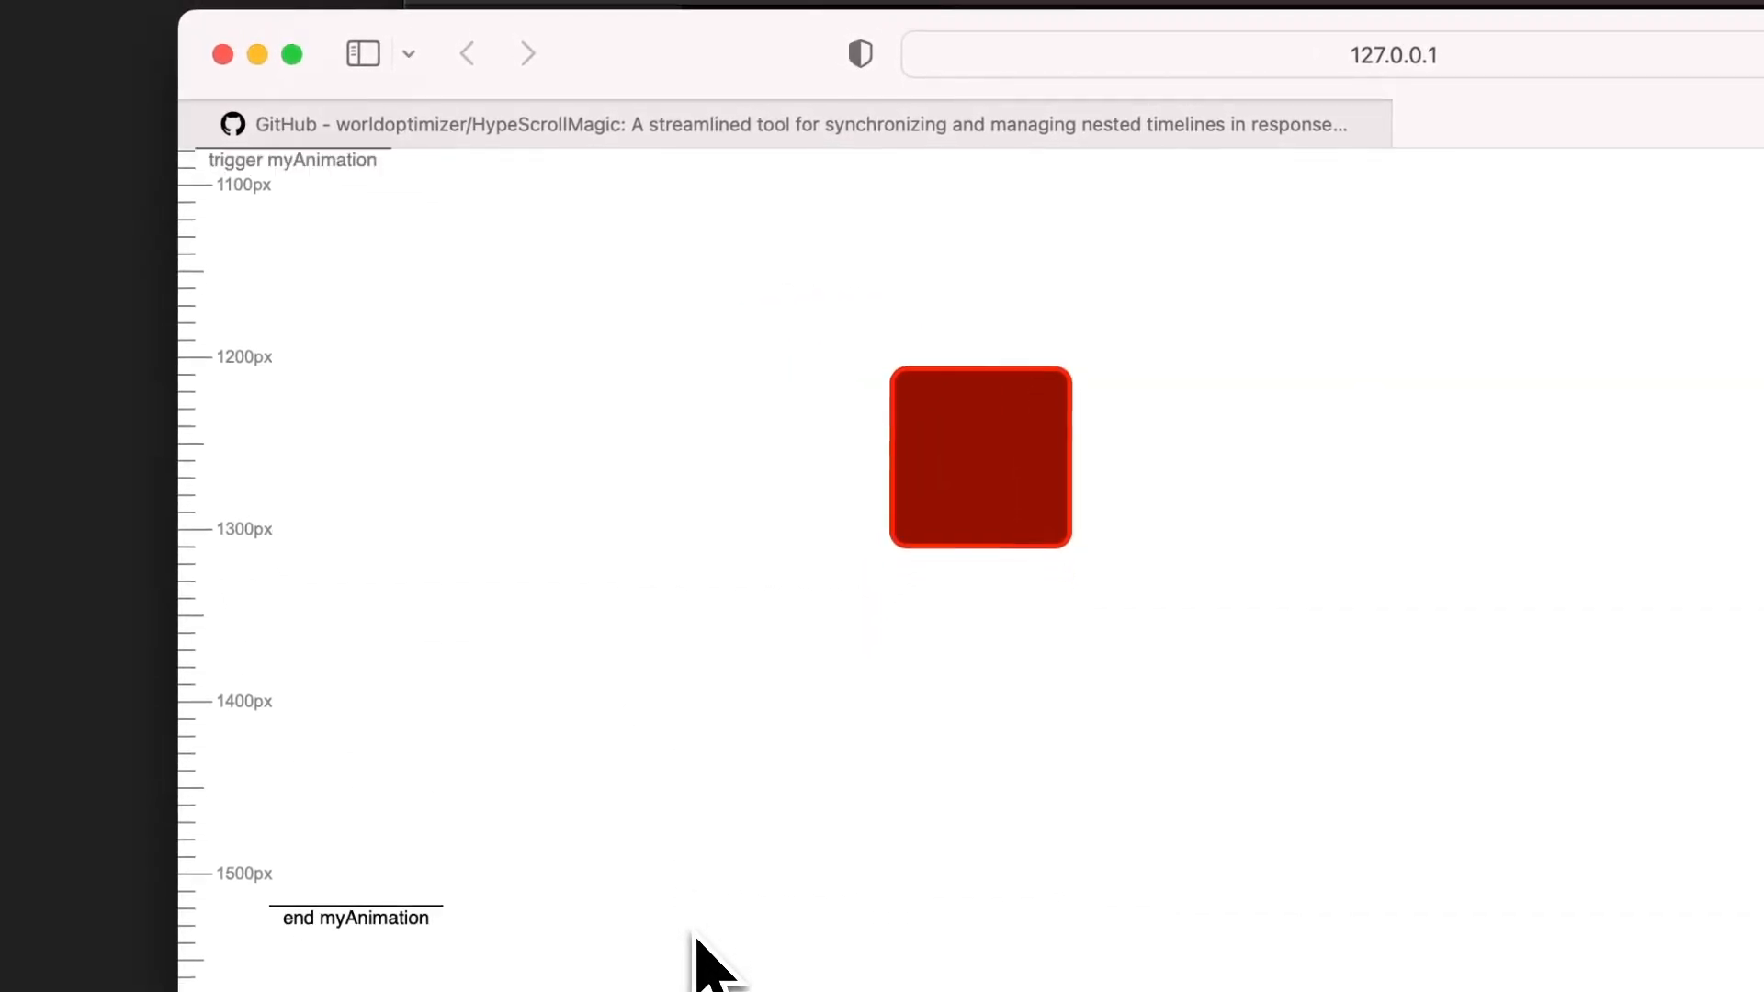
pyautogui.scroll(-1, 696, 939)
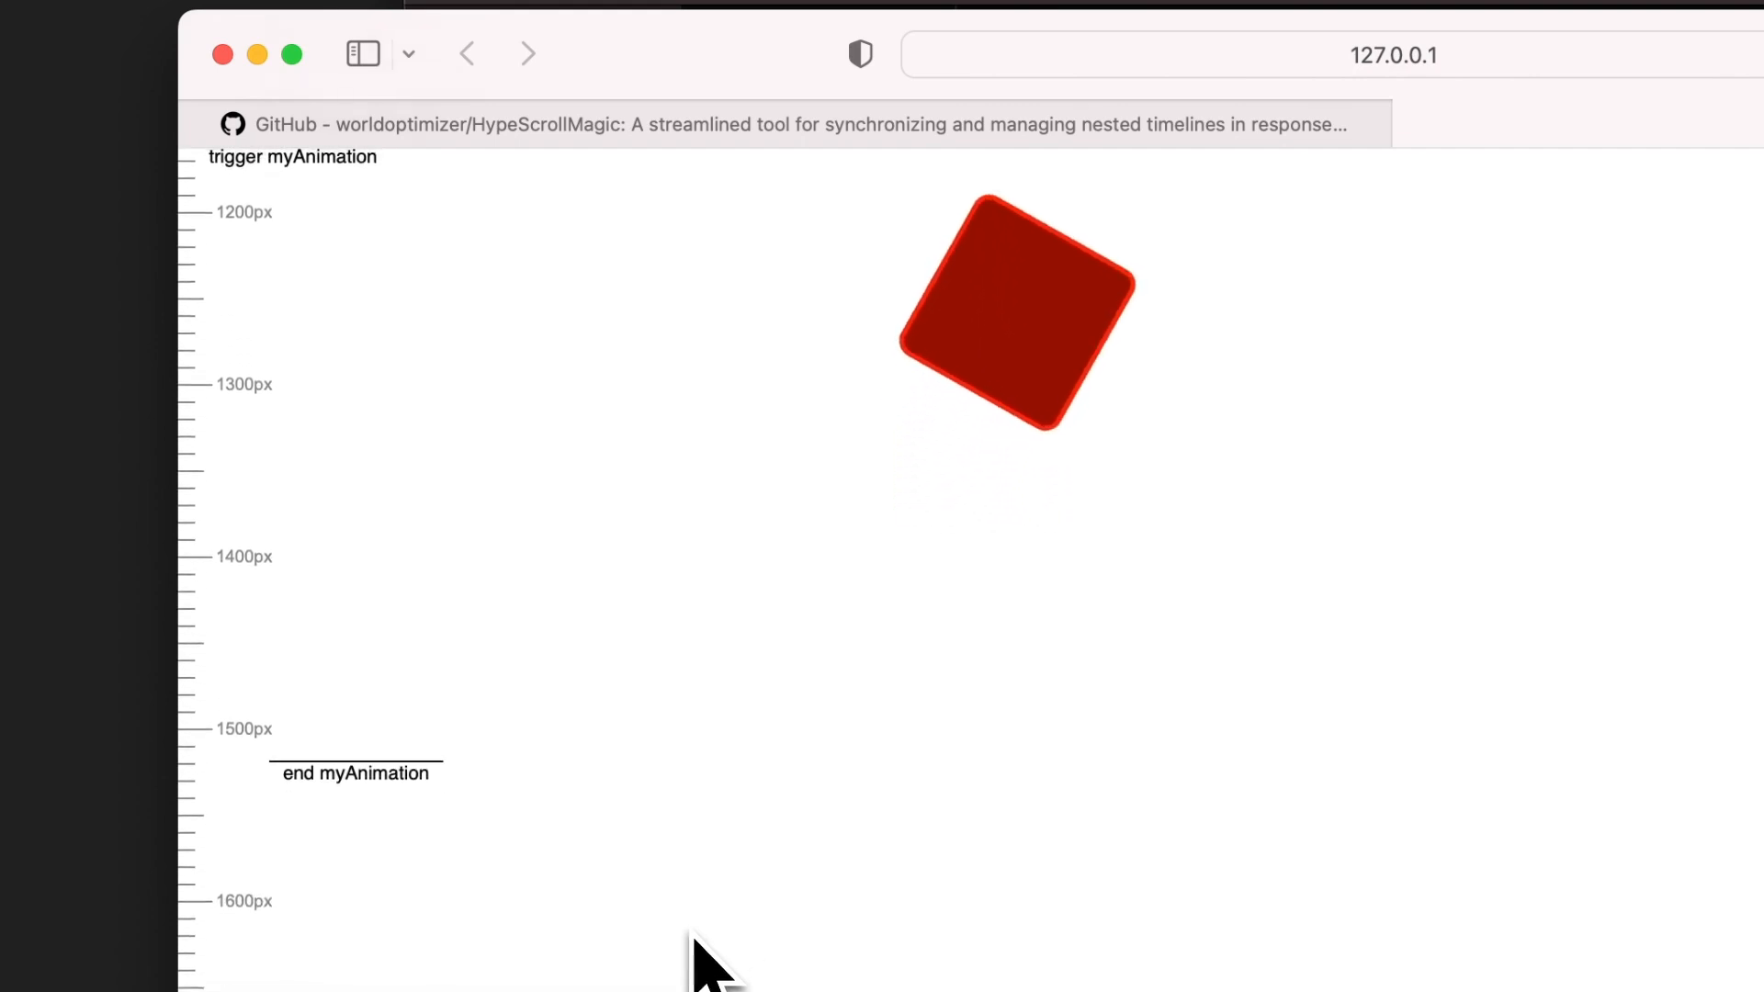
pyautogui.scroll(1, 694, 937)
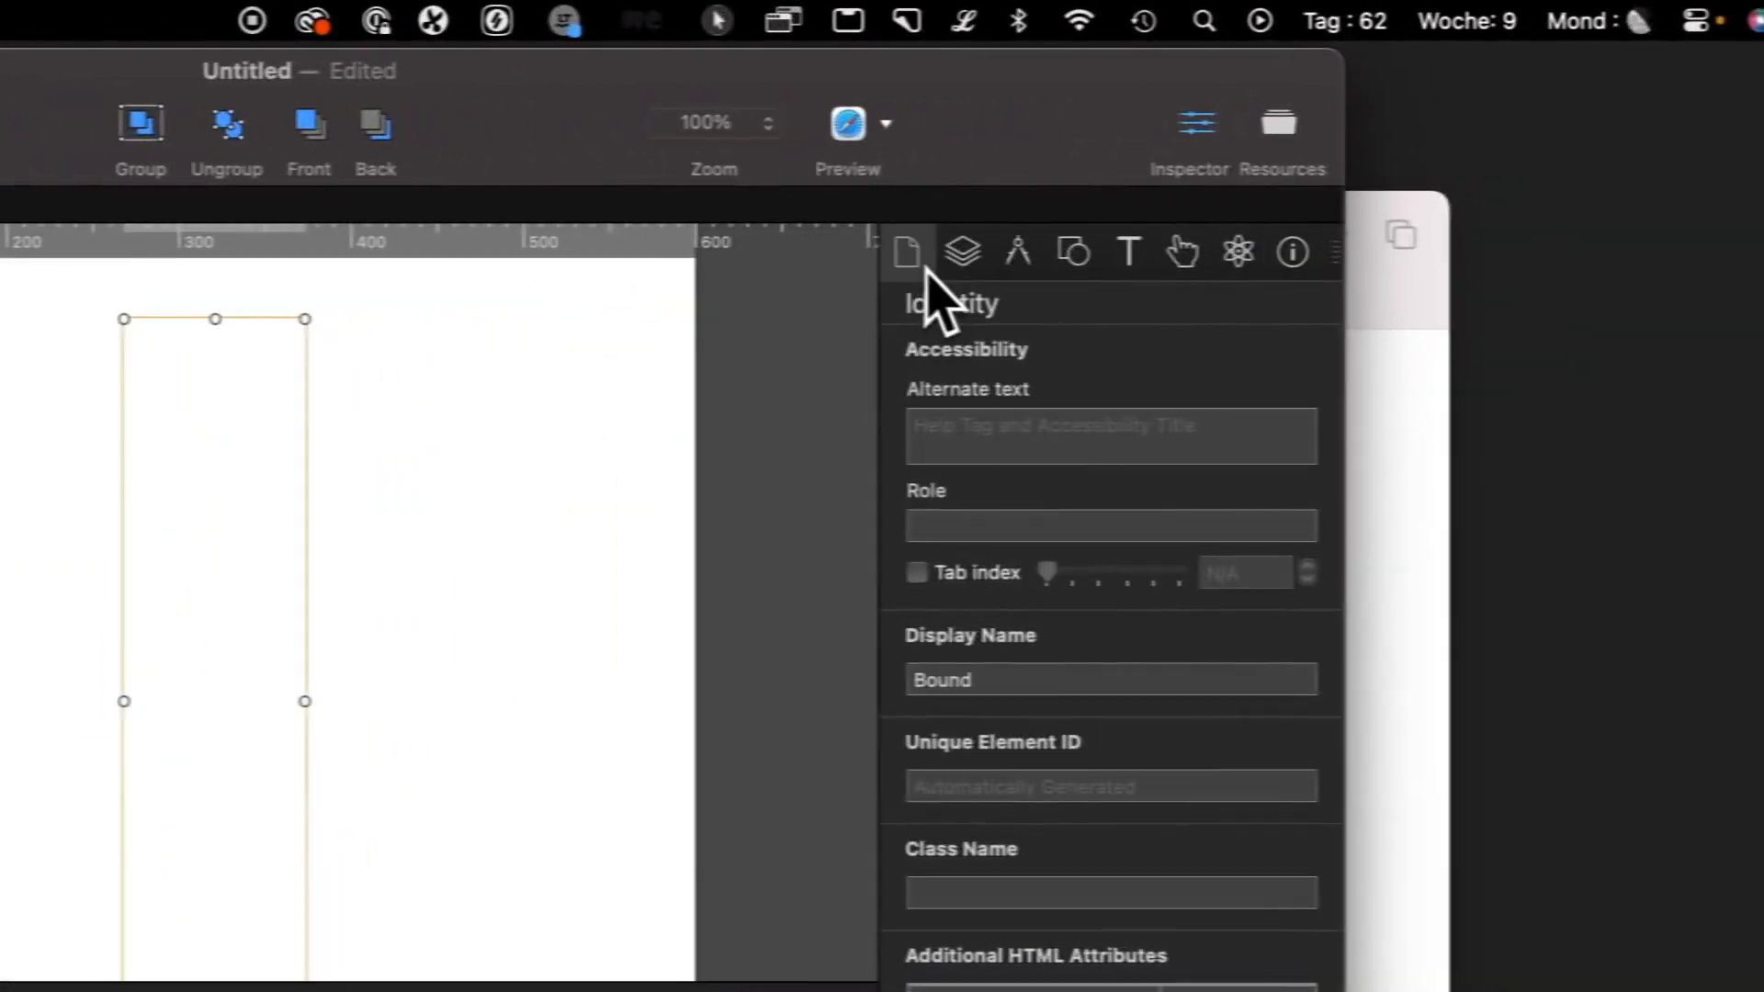
# Check the scene settings in Hype and return to the Safari preview to examine the rectangle's motion between the start and end markers
pyautogui.click(924, 250)
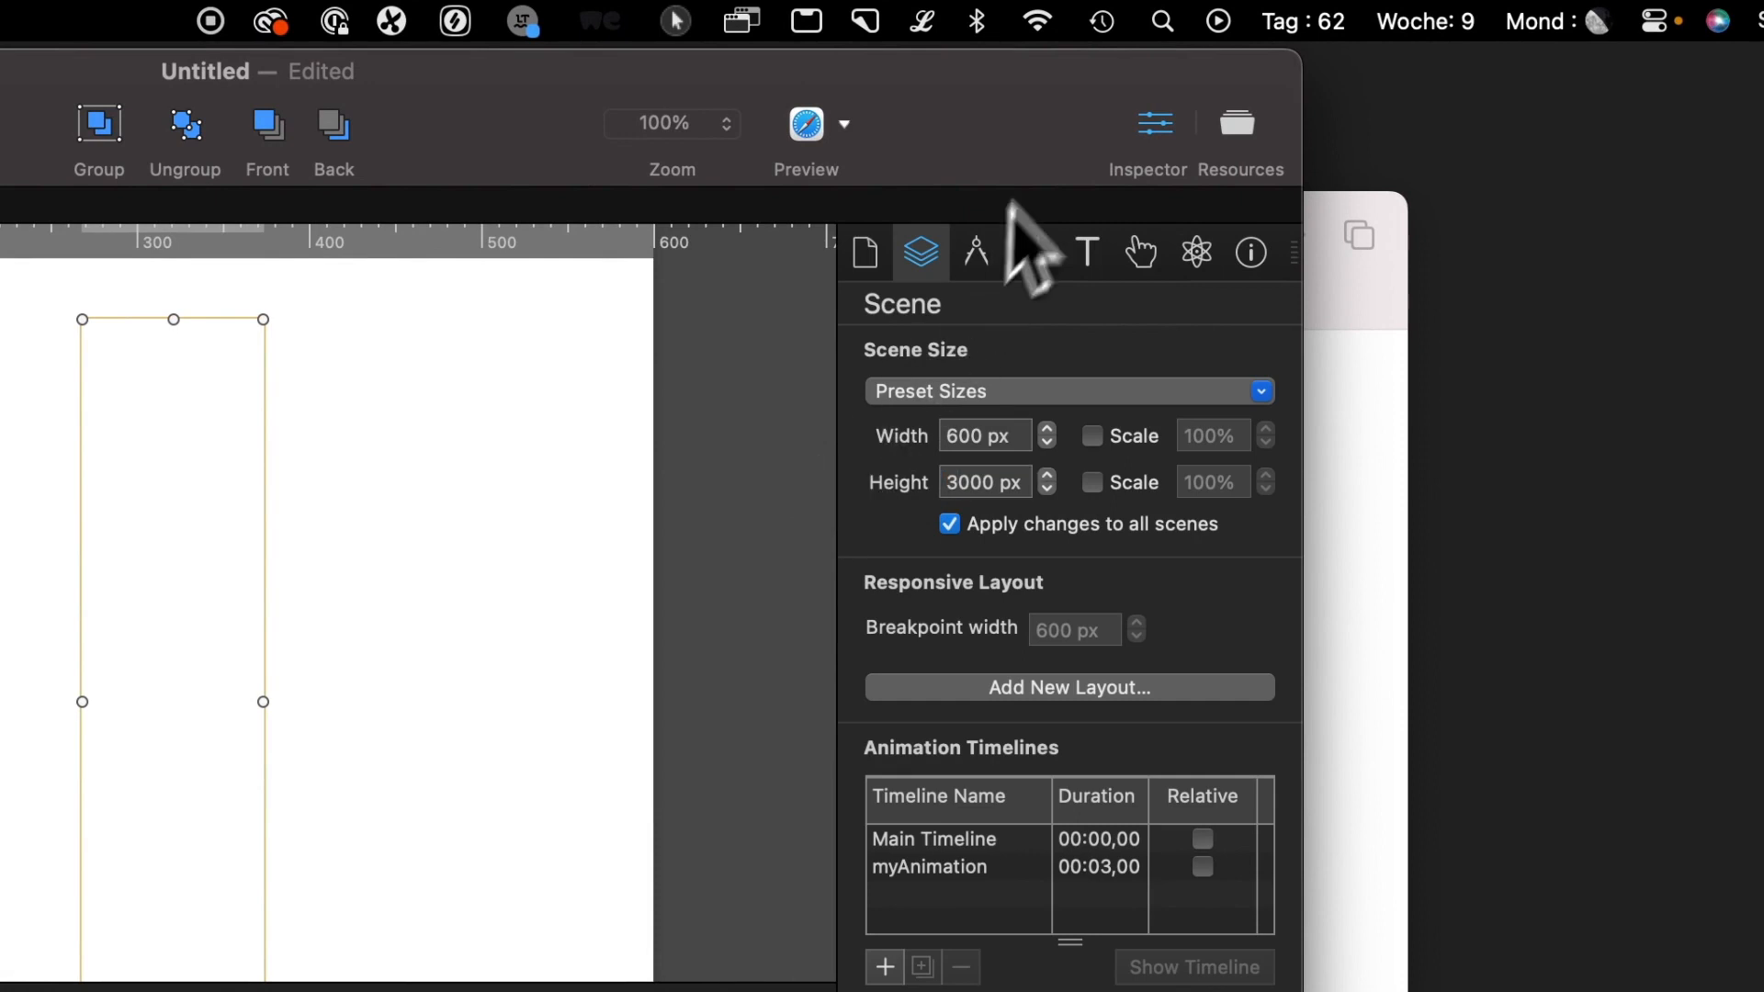
pyautogui.click(807, 123)
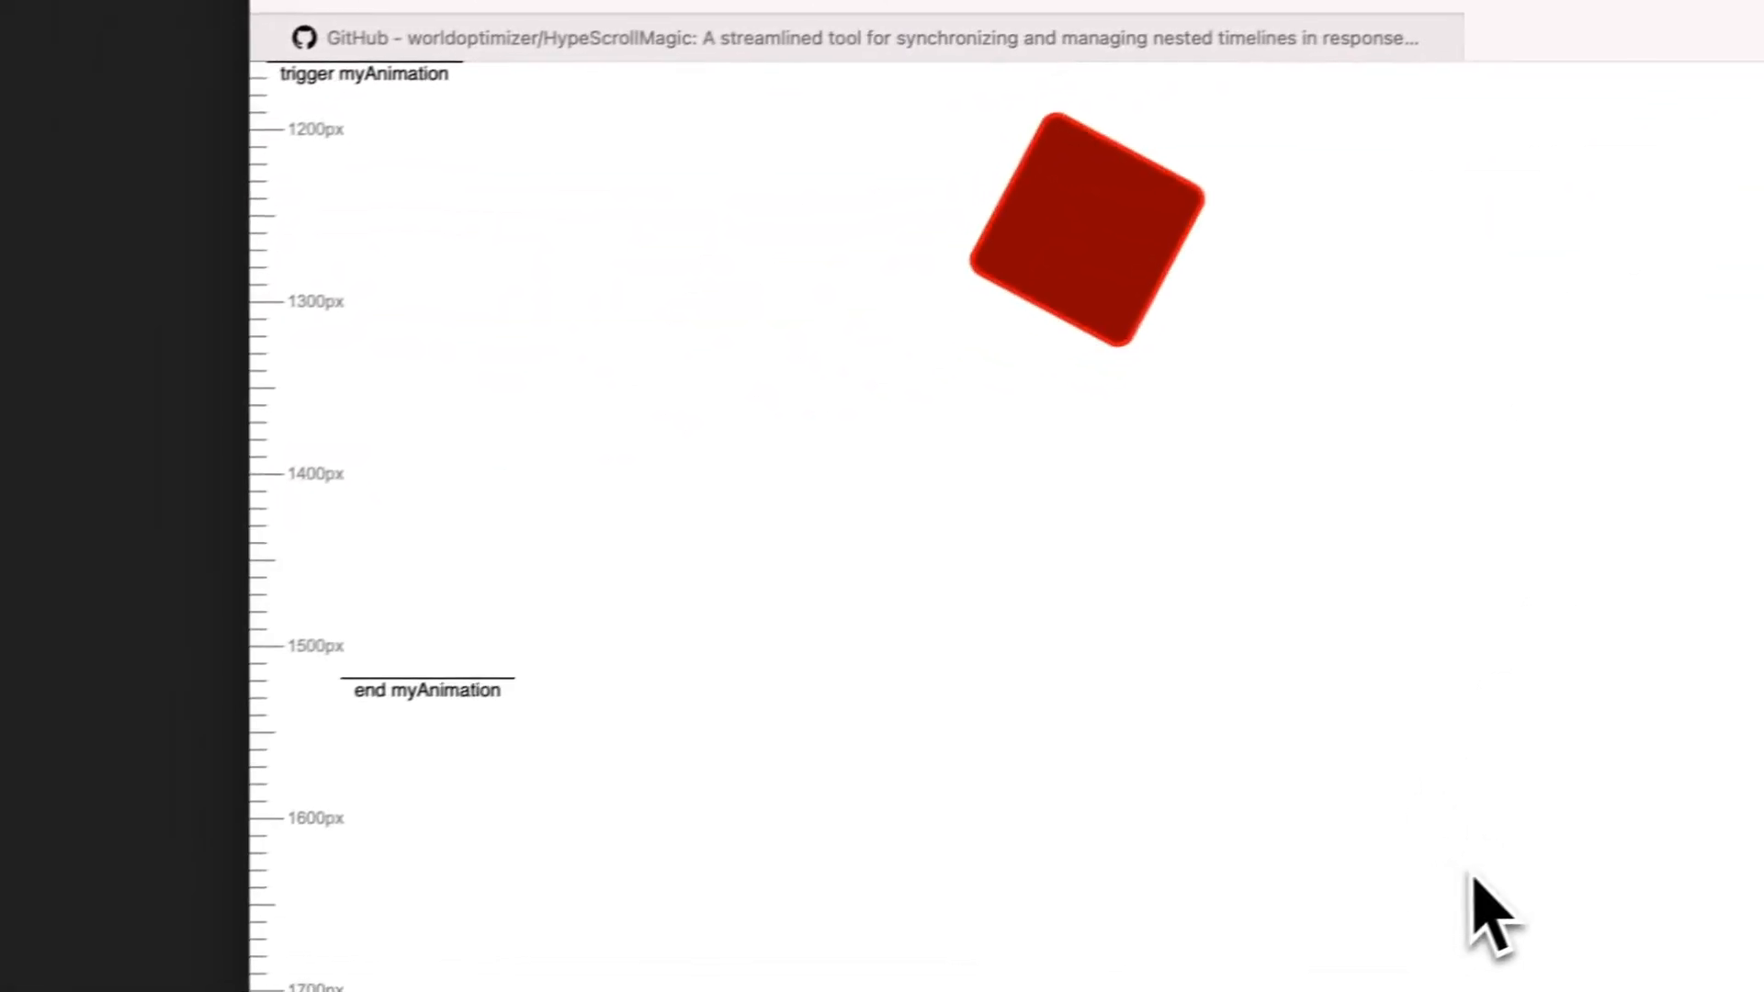
pyautogui.scroll(-2, 1488, 909)
pyautogui.scroll(-4, 1520, 909)
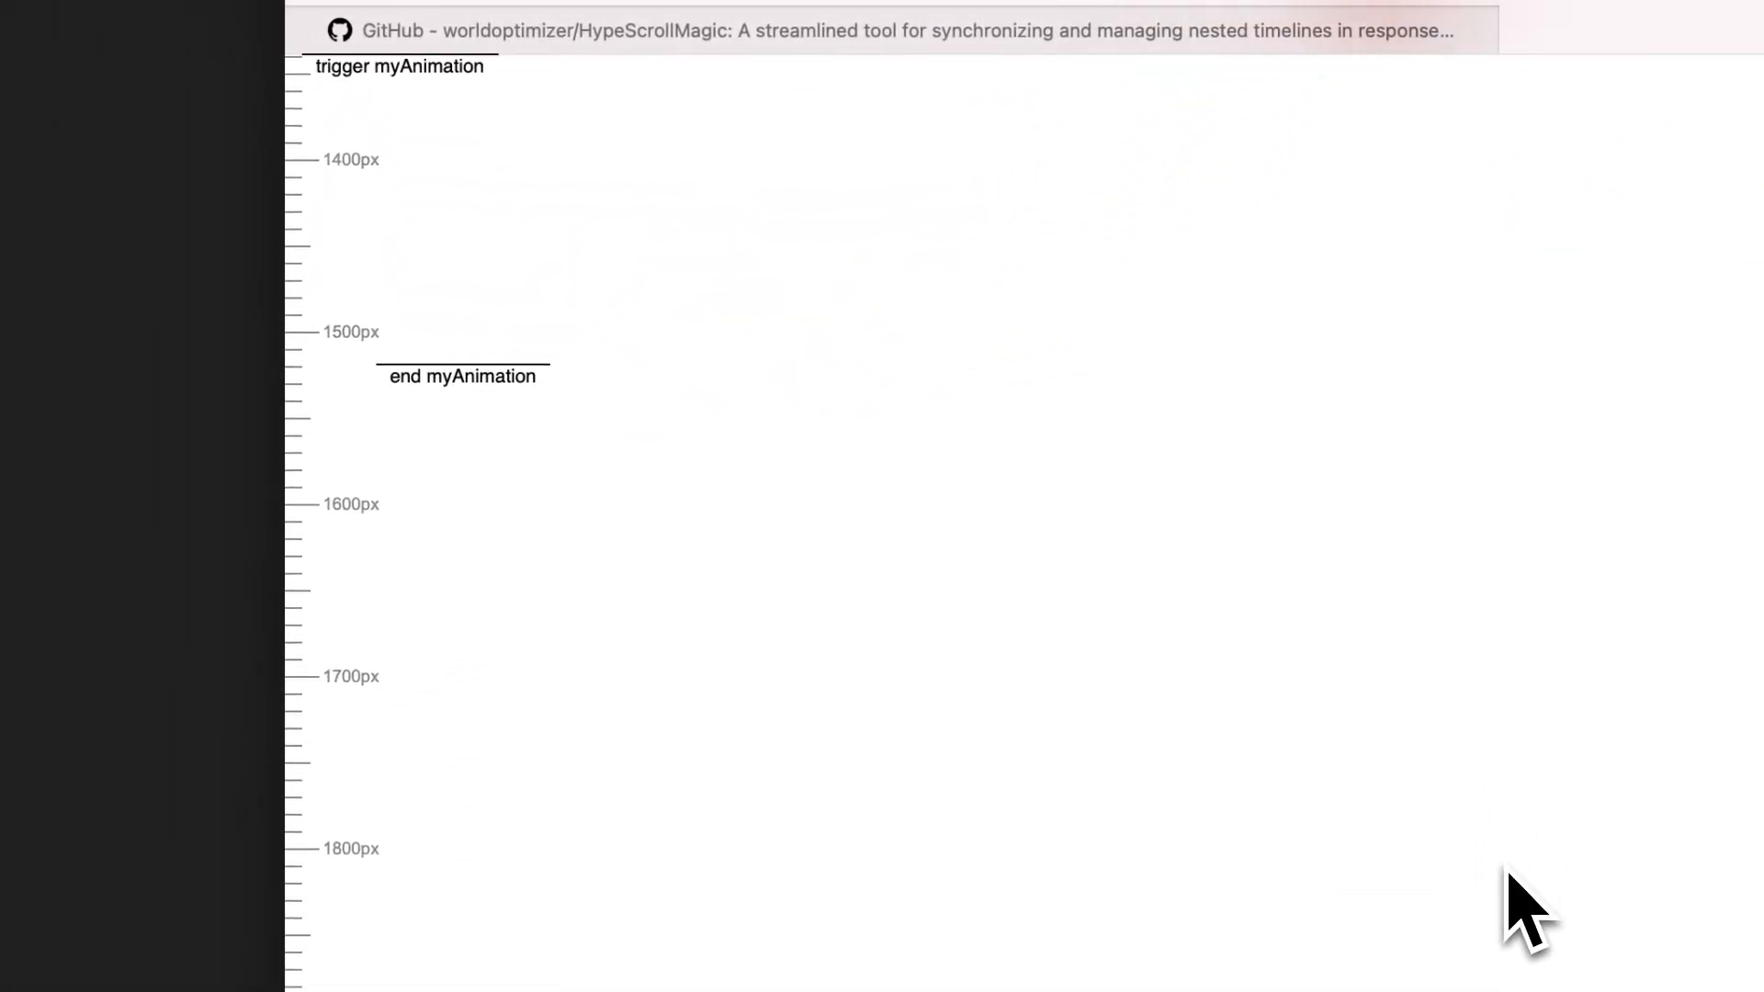
pyautogui.scroll(5, 1520, 909)
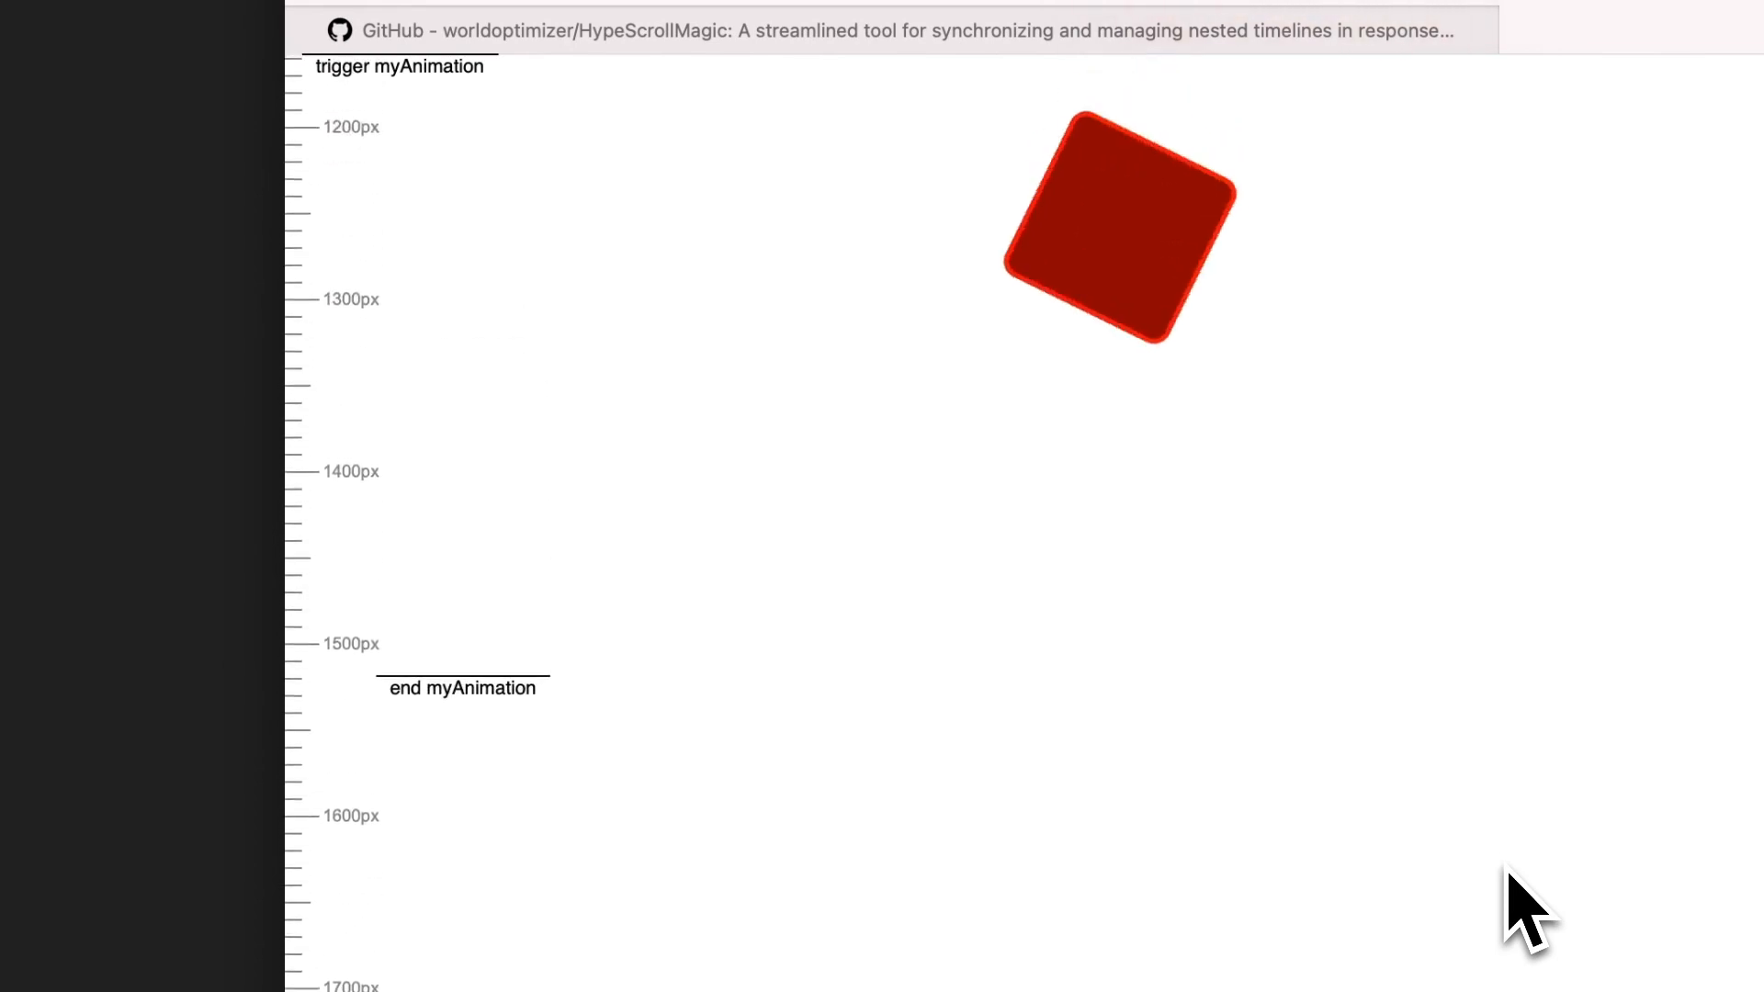
pyautogui.scroll(4, 1507, 869)
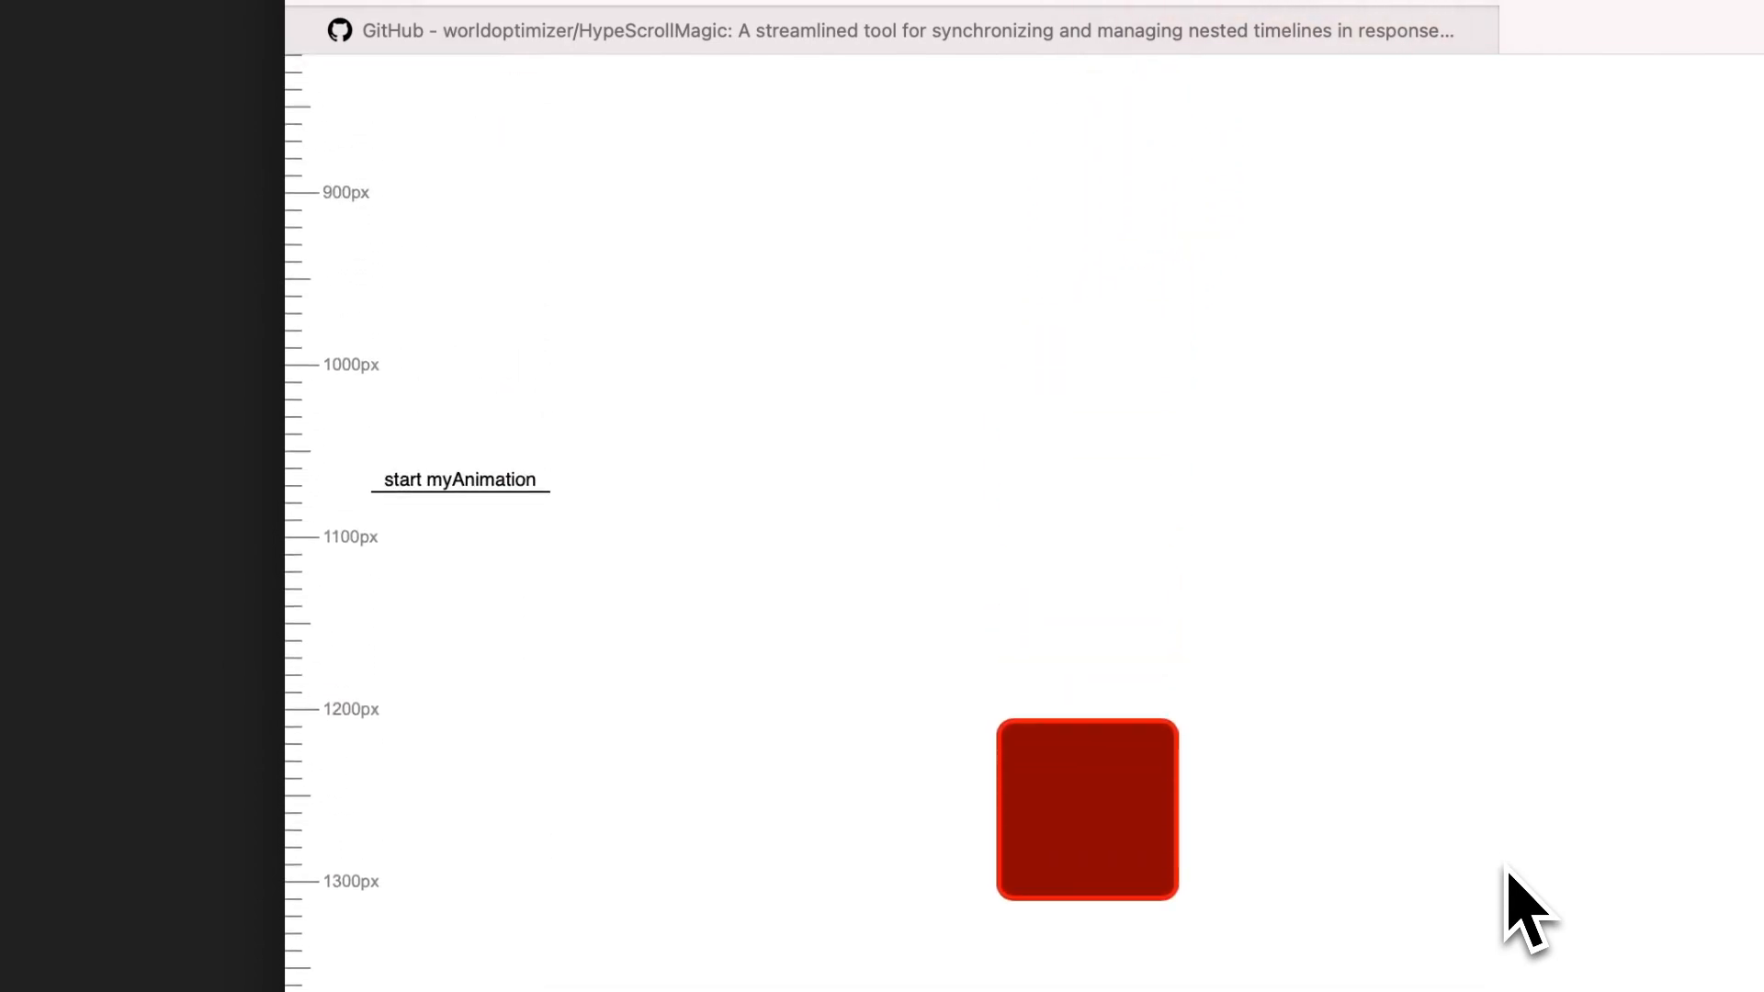
pyautogui.scroll(-2, 1509, 909)
pyautogui.scroll(1, 1509, 910)
pyautogui.scroll(-2, 1509, 909)
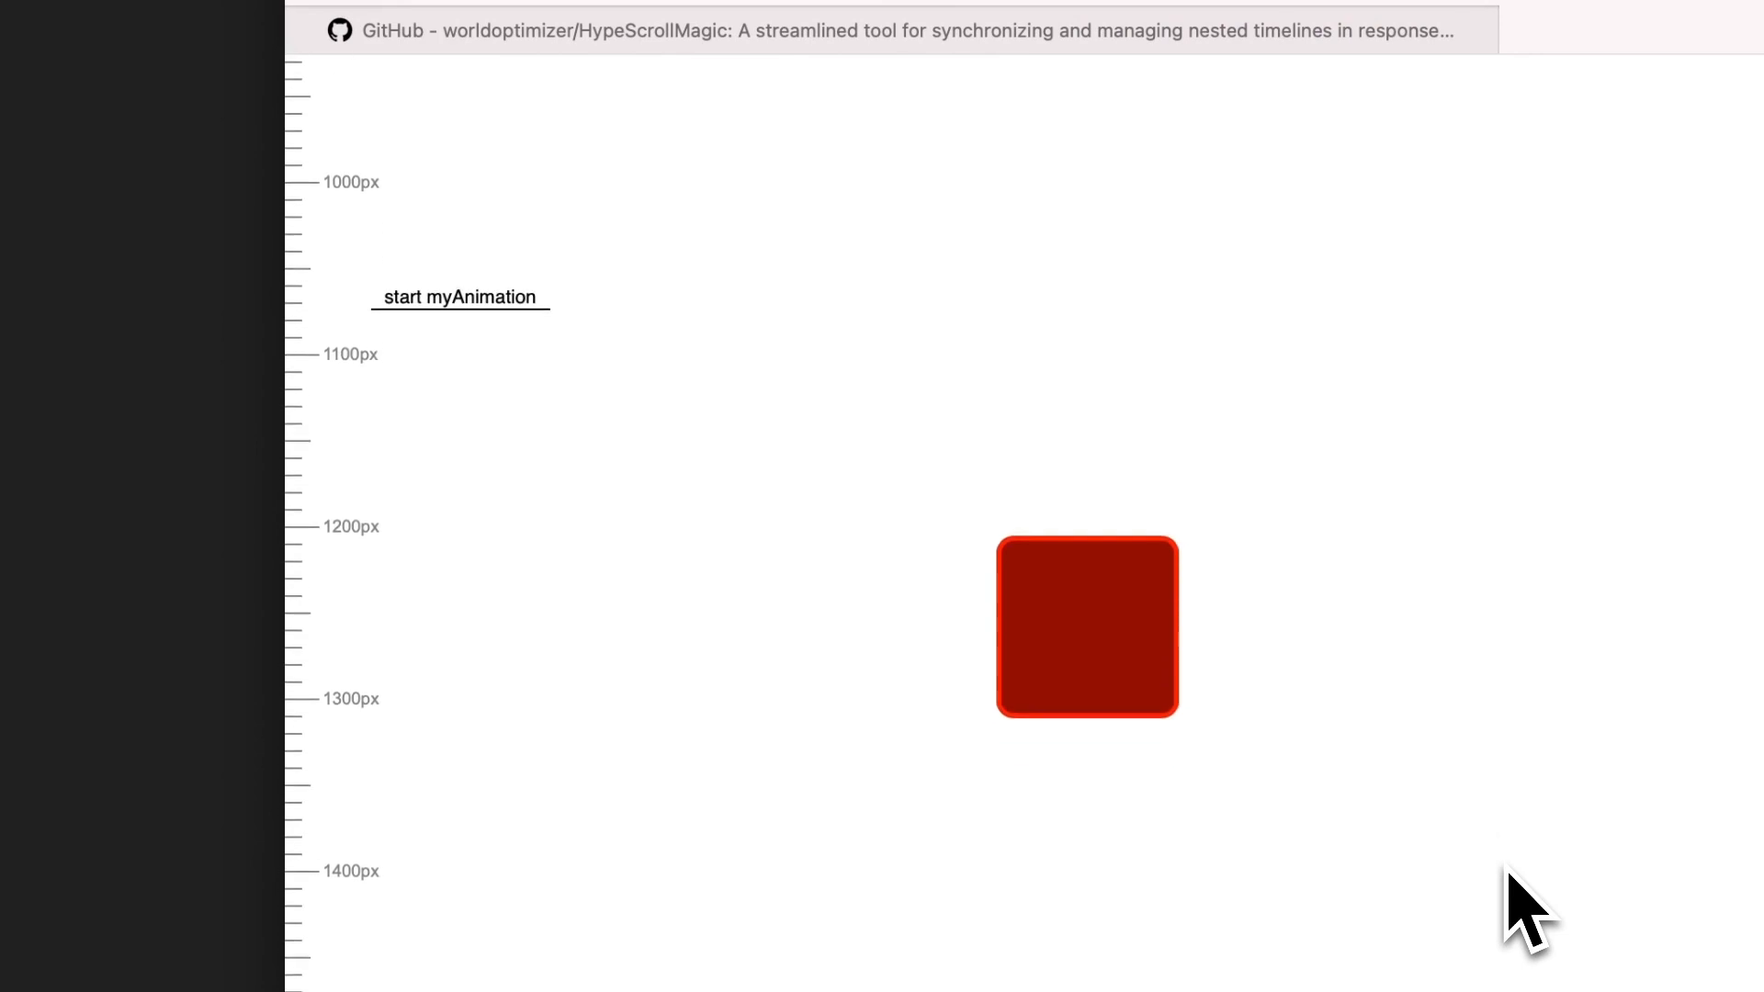
pyautogui.scroll(-3, 1511, 910)
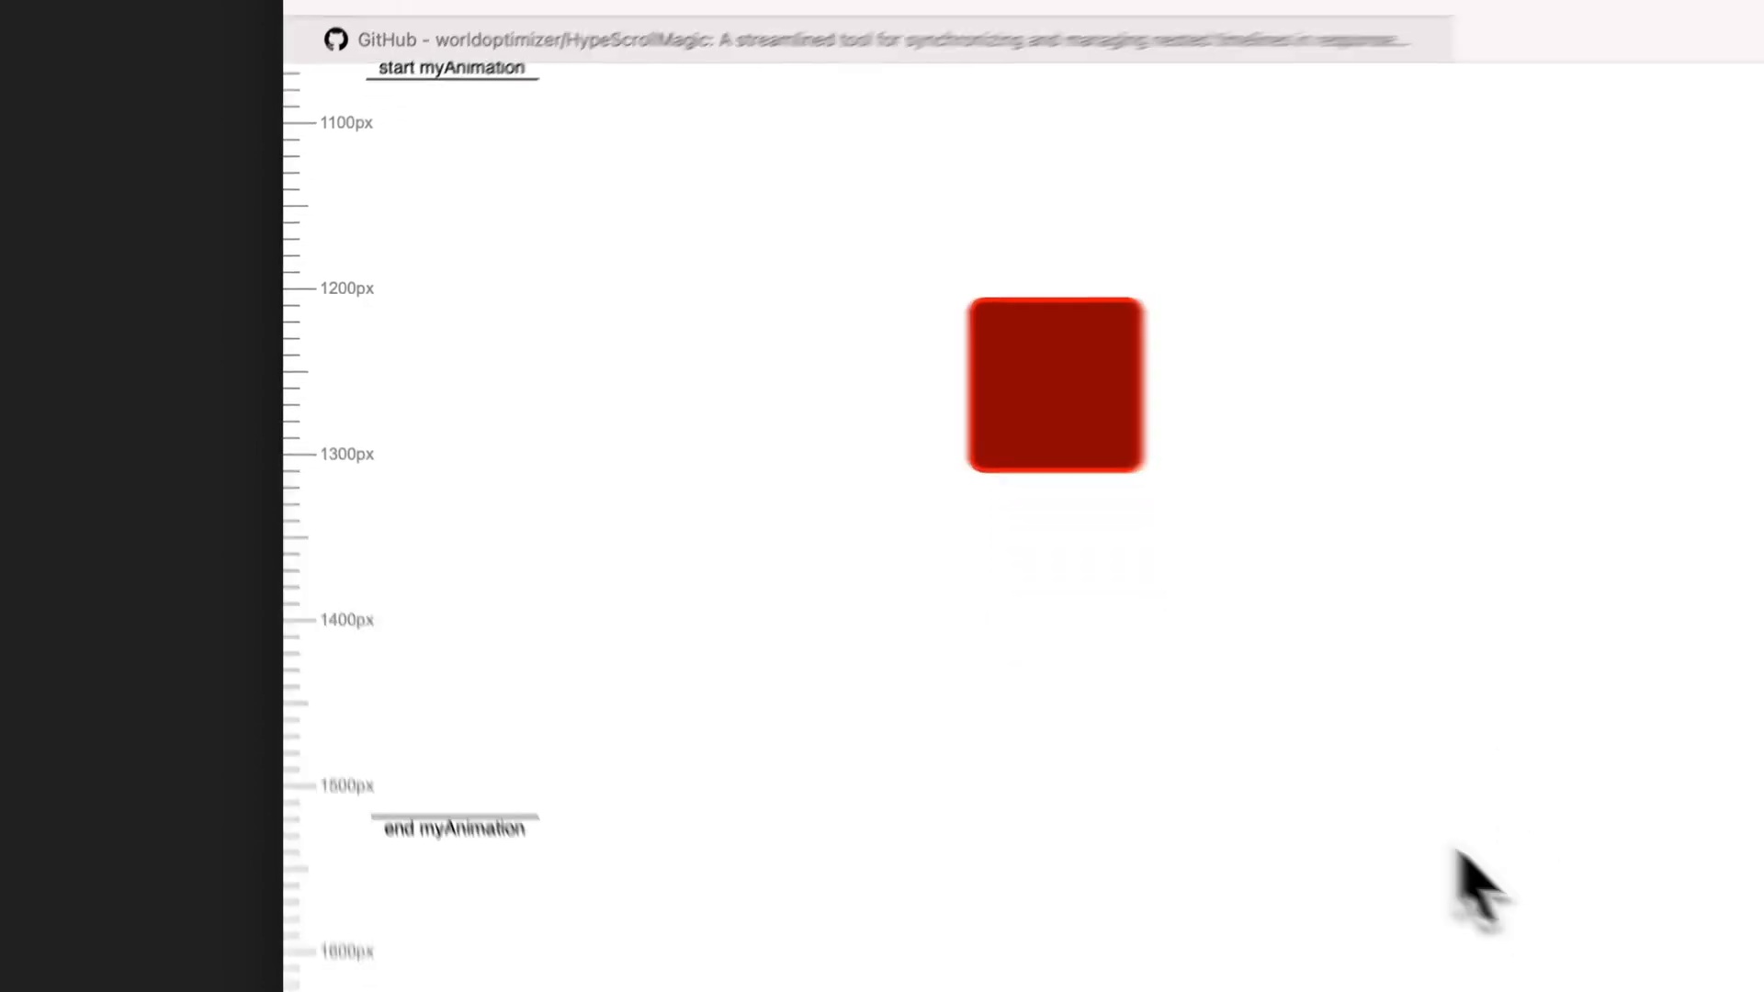
pyautogui.scroll(-3, 741, 537)
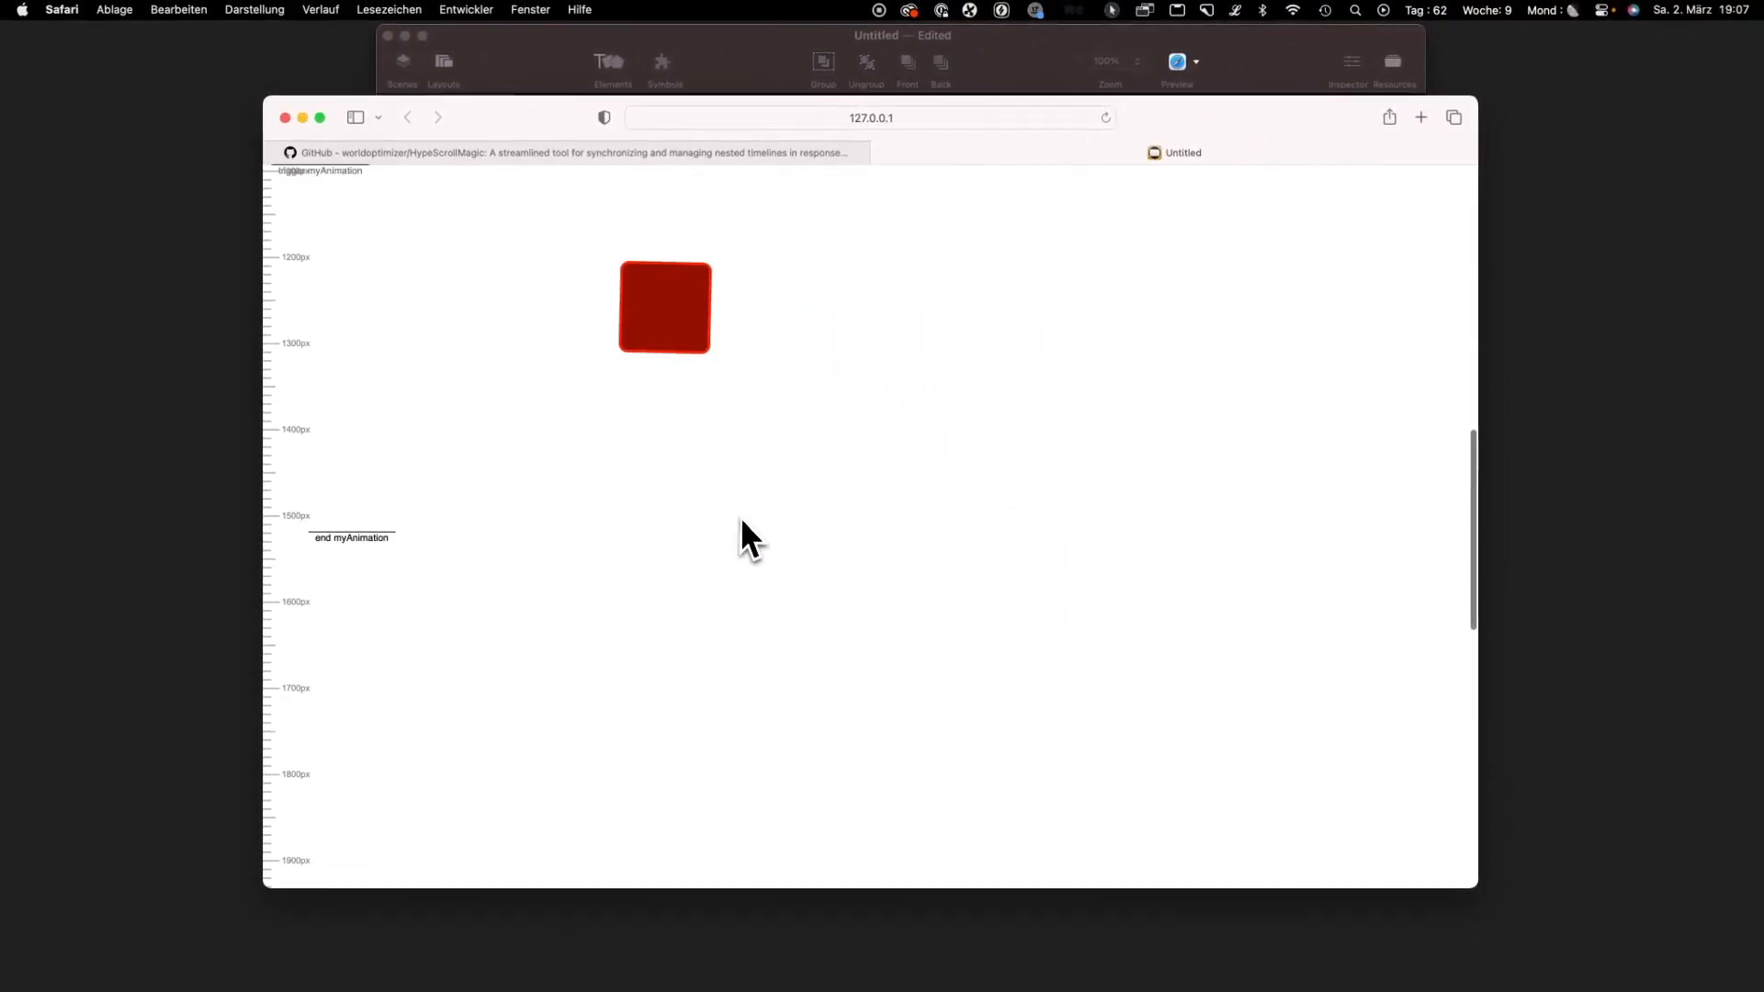
pyautogui.scroll(5, 590, 523)
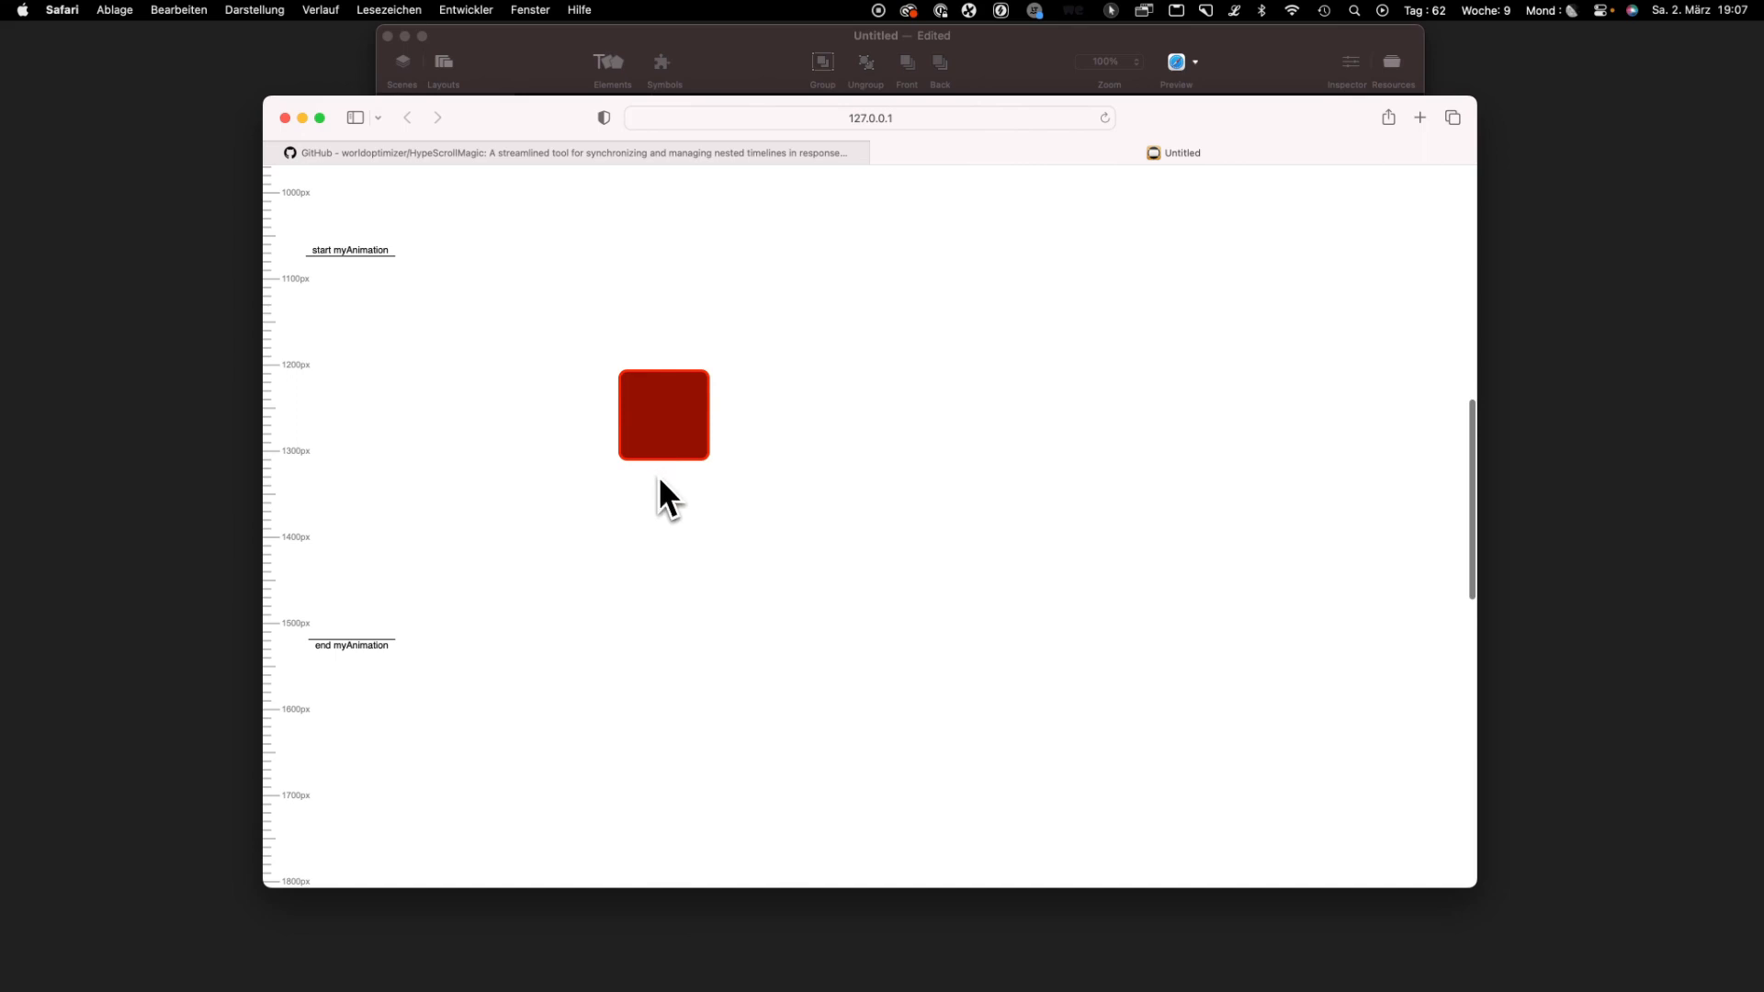
# Take the data-scroll-pin key from the GitHub README and add it to the Bound group's HTML attributes in Hype with an empty value
pyautogui.click(746, 69)
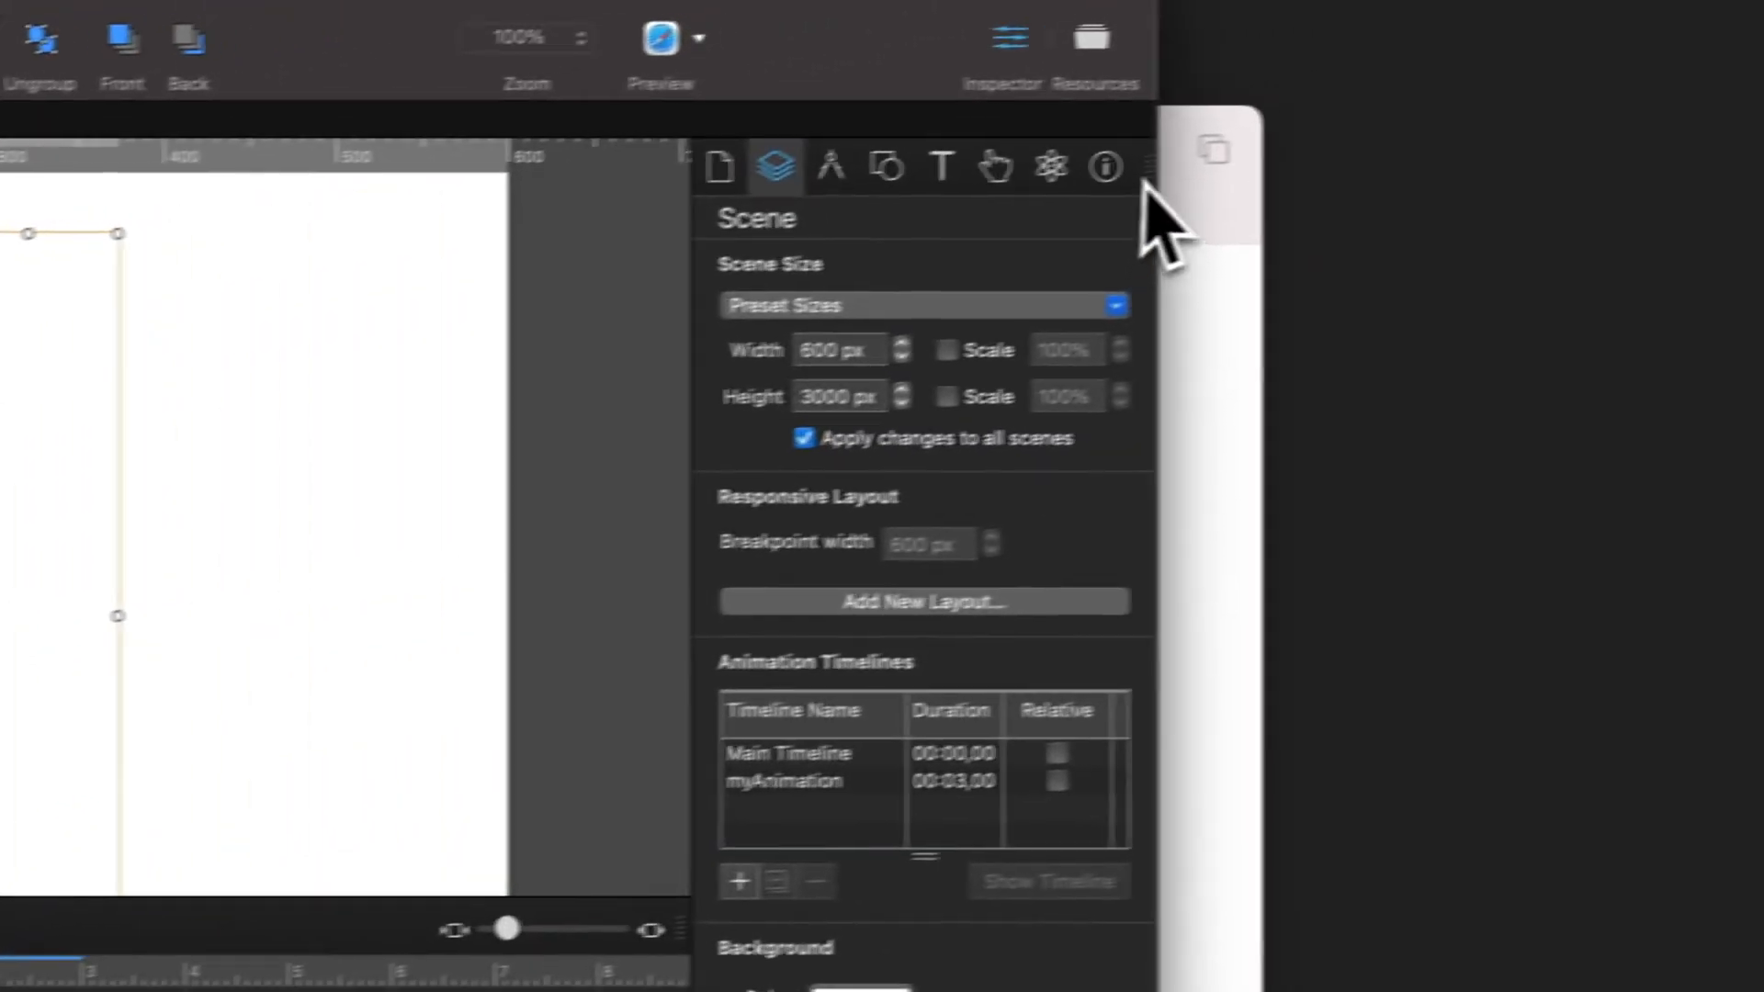
pyautogui.click(1105, 166)
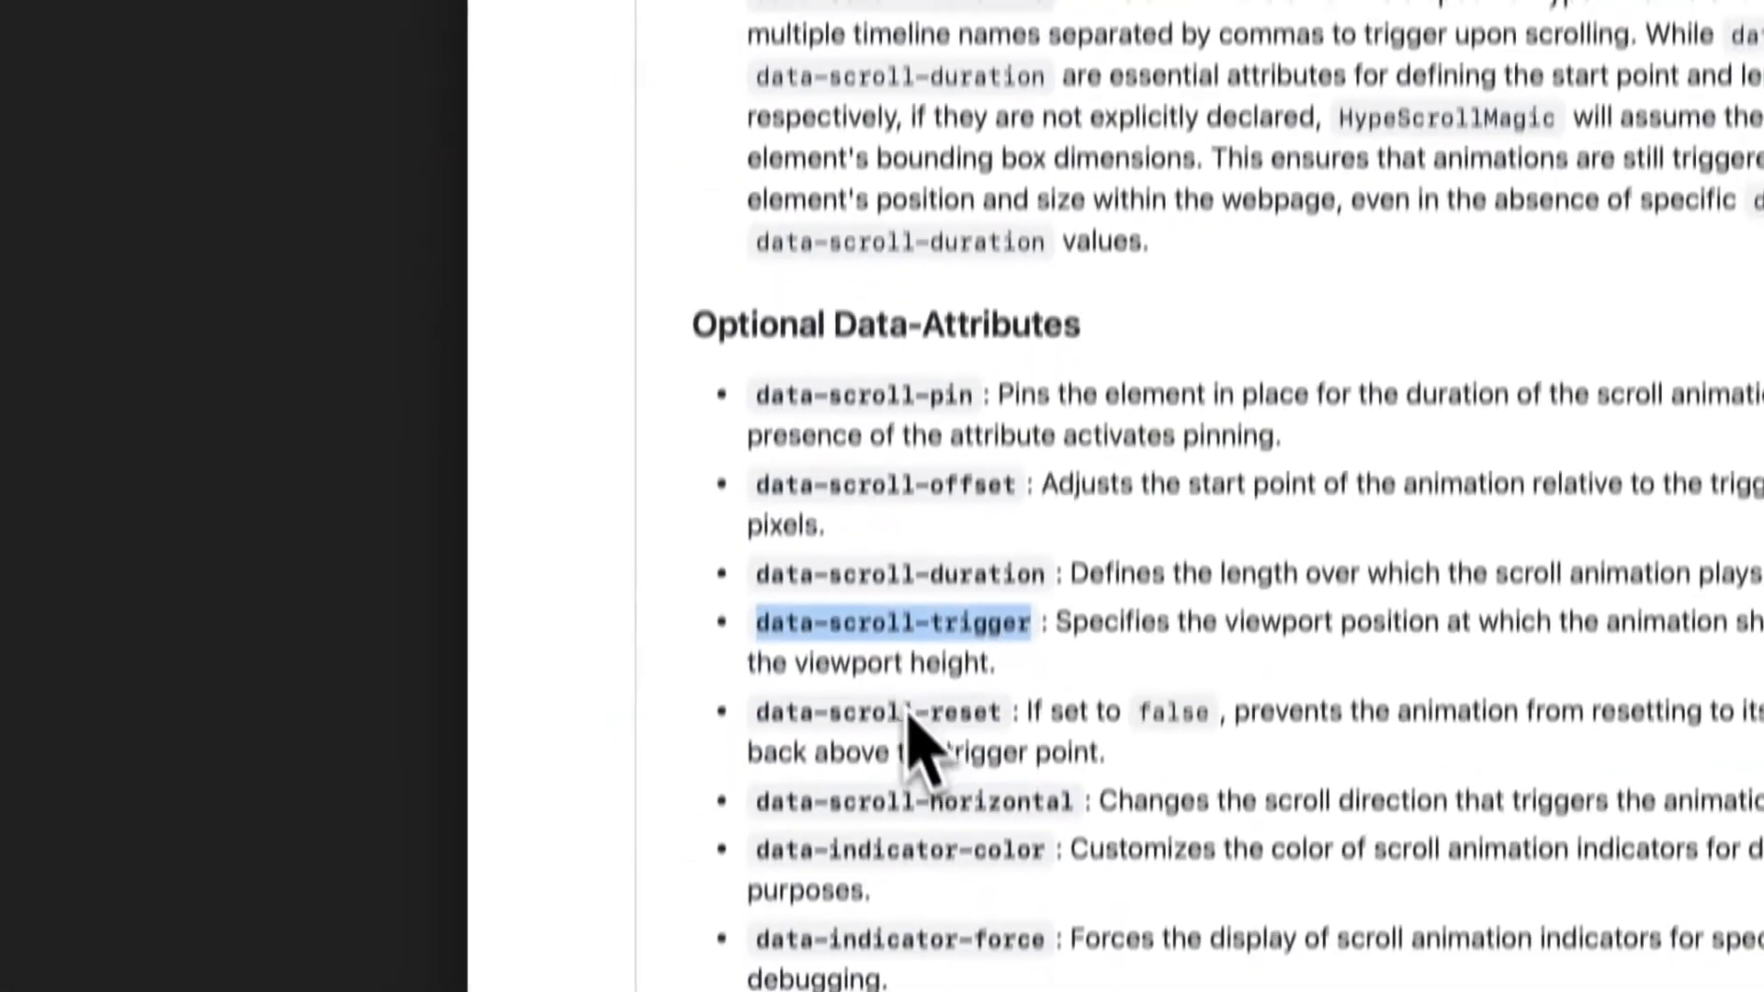
pyautogui.scroll(-1, 910, 726)
pyautogui.moveTo(761, 324); pyautogui.dragTo(972, 332)
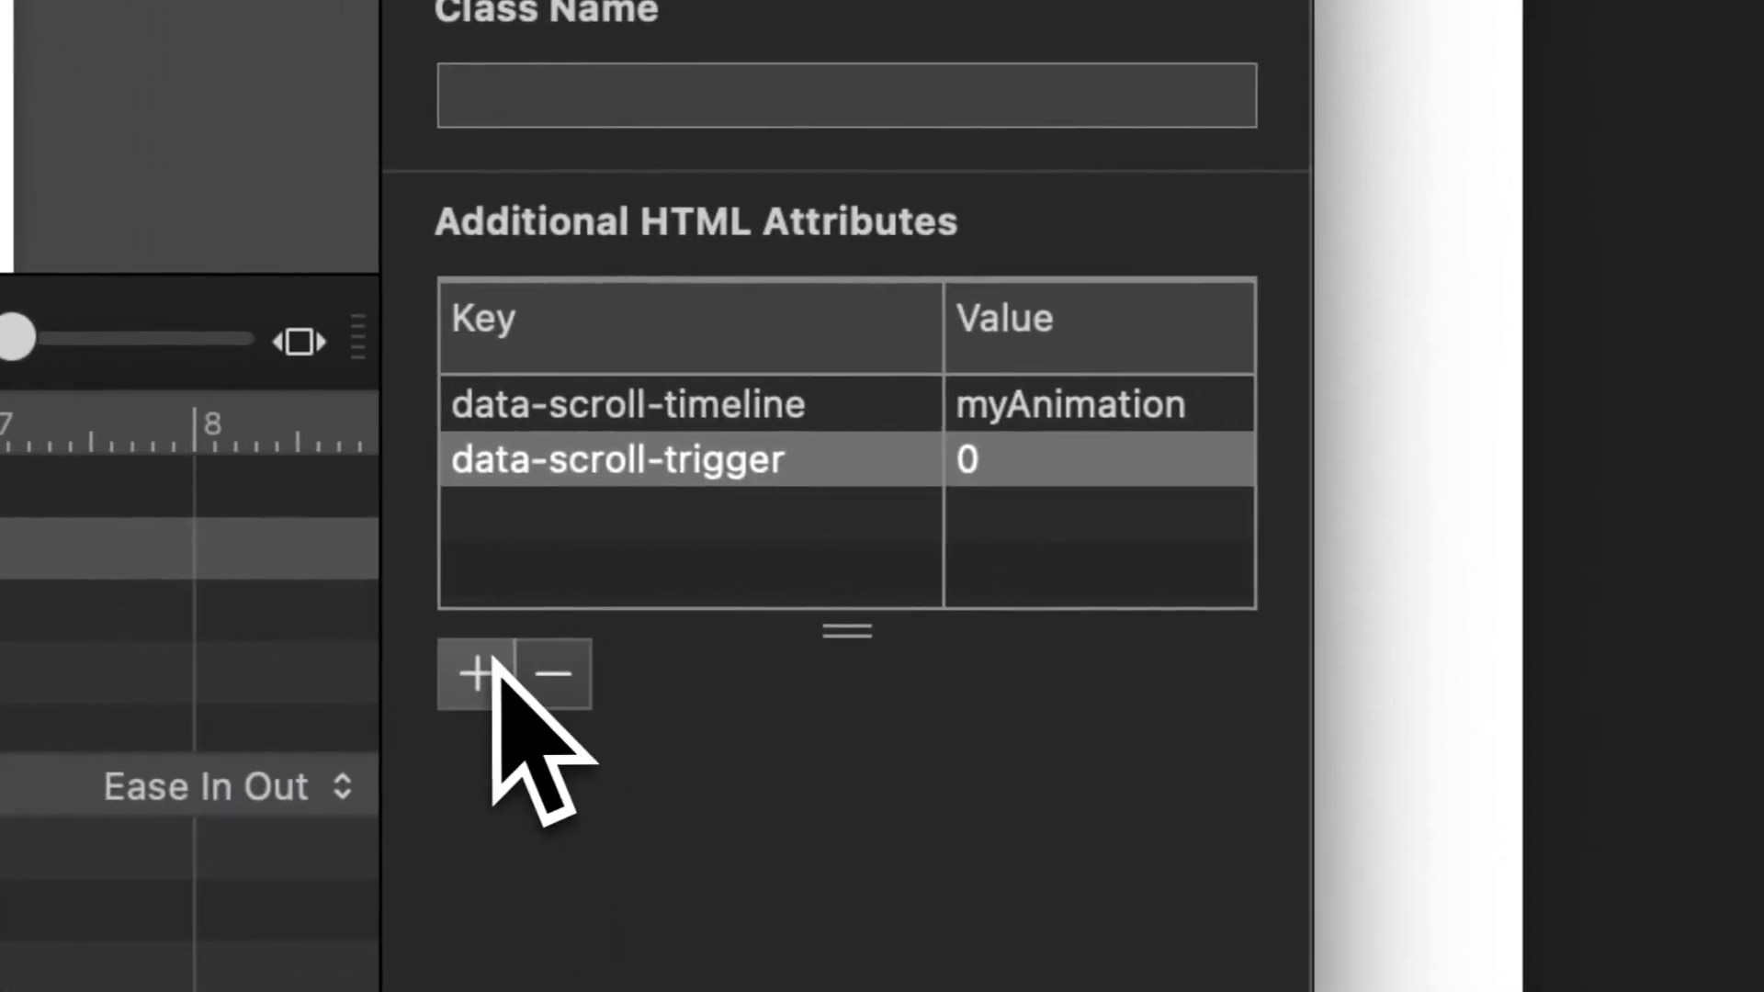
pyautogui.click(493, 658)
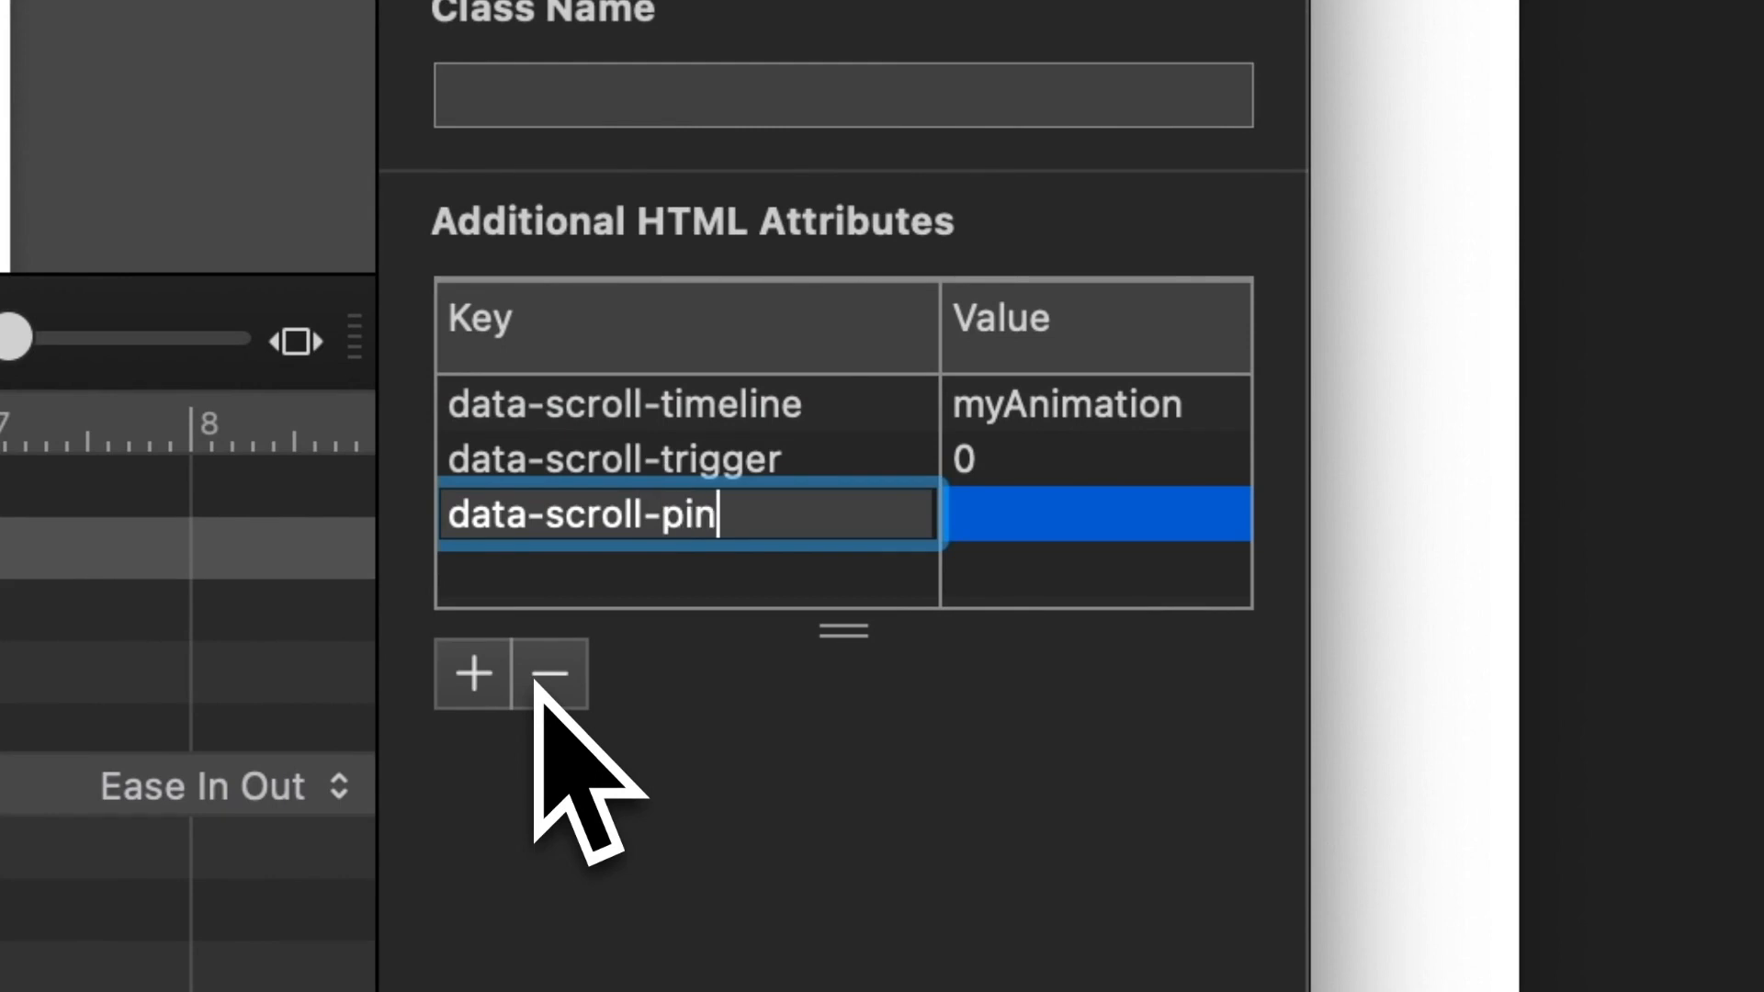
pyautogui.press('Return')
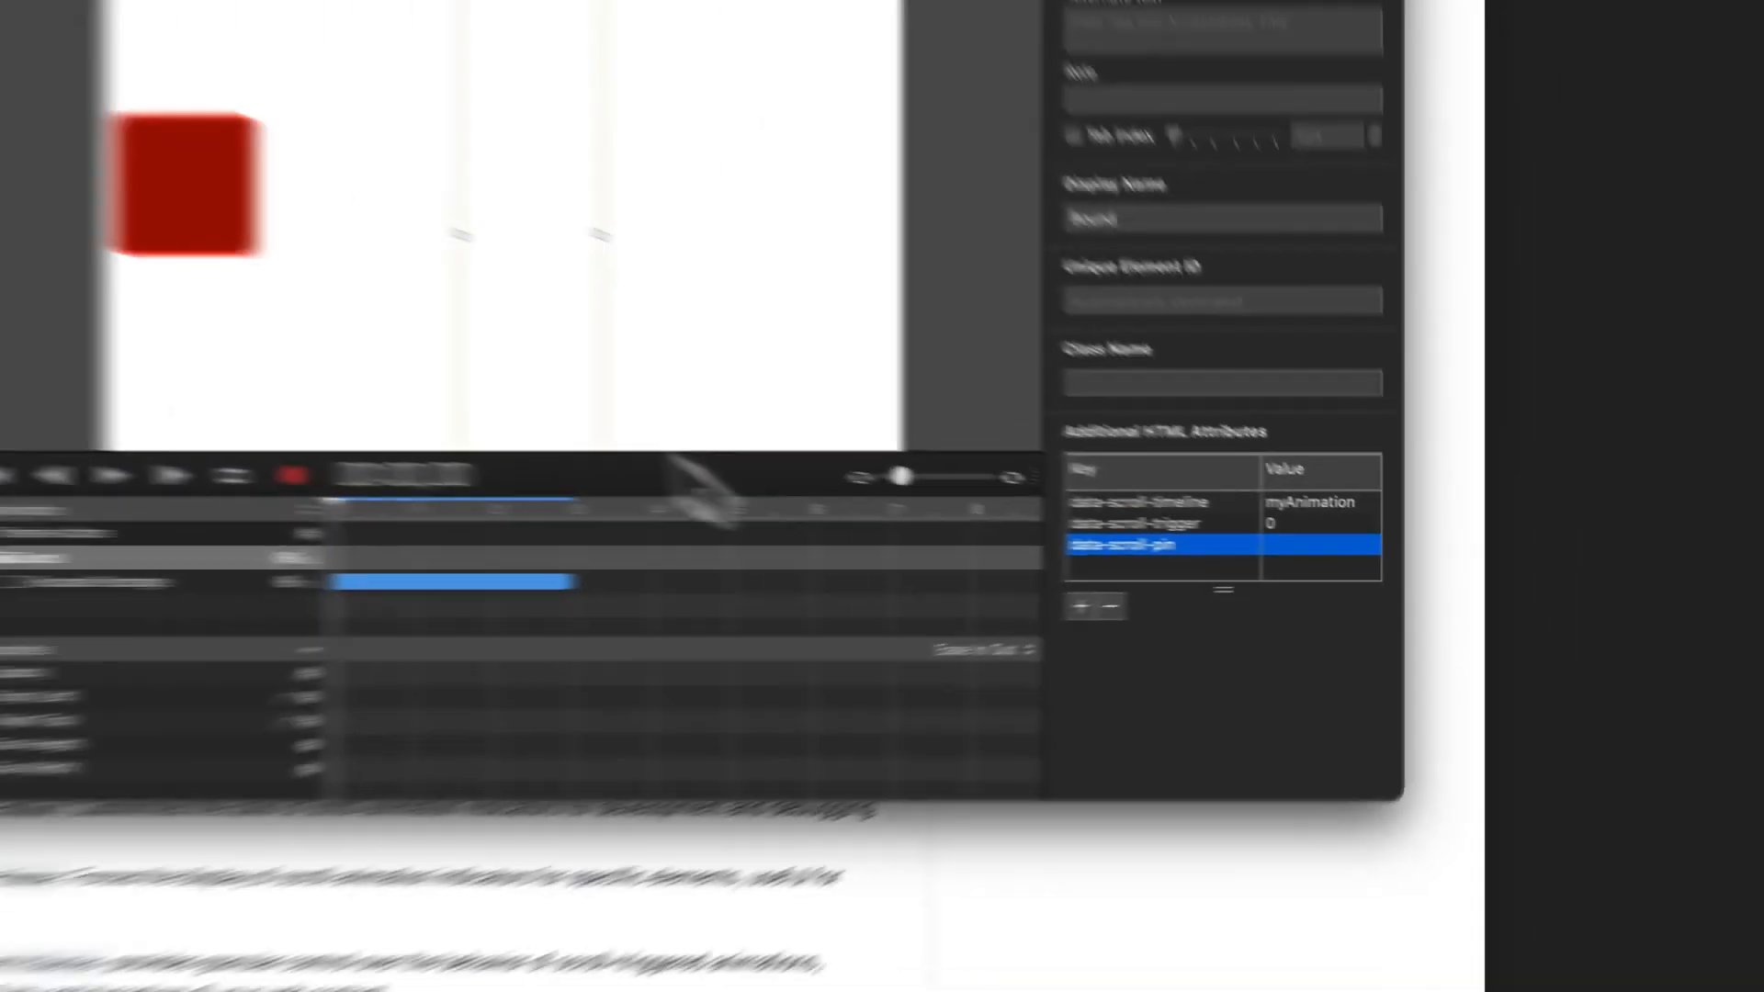
# Preview the pinned animation in Safari and scroll past the start myAnimation marker to examine the rectangle's position and rotation
pyautogui.click(1176, 65)
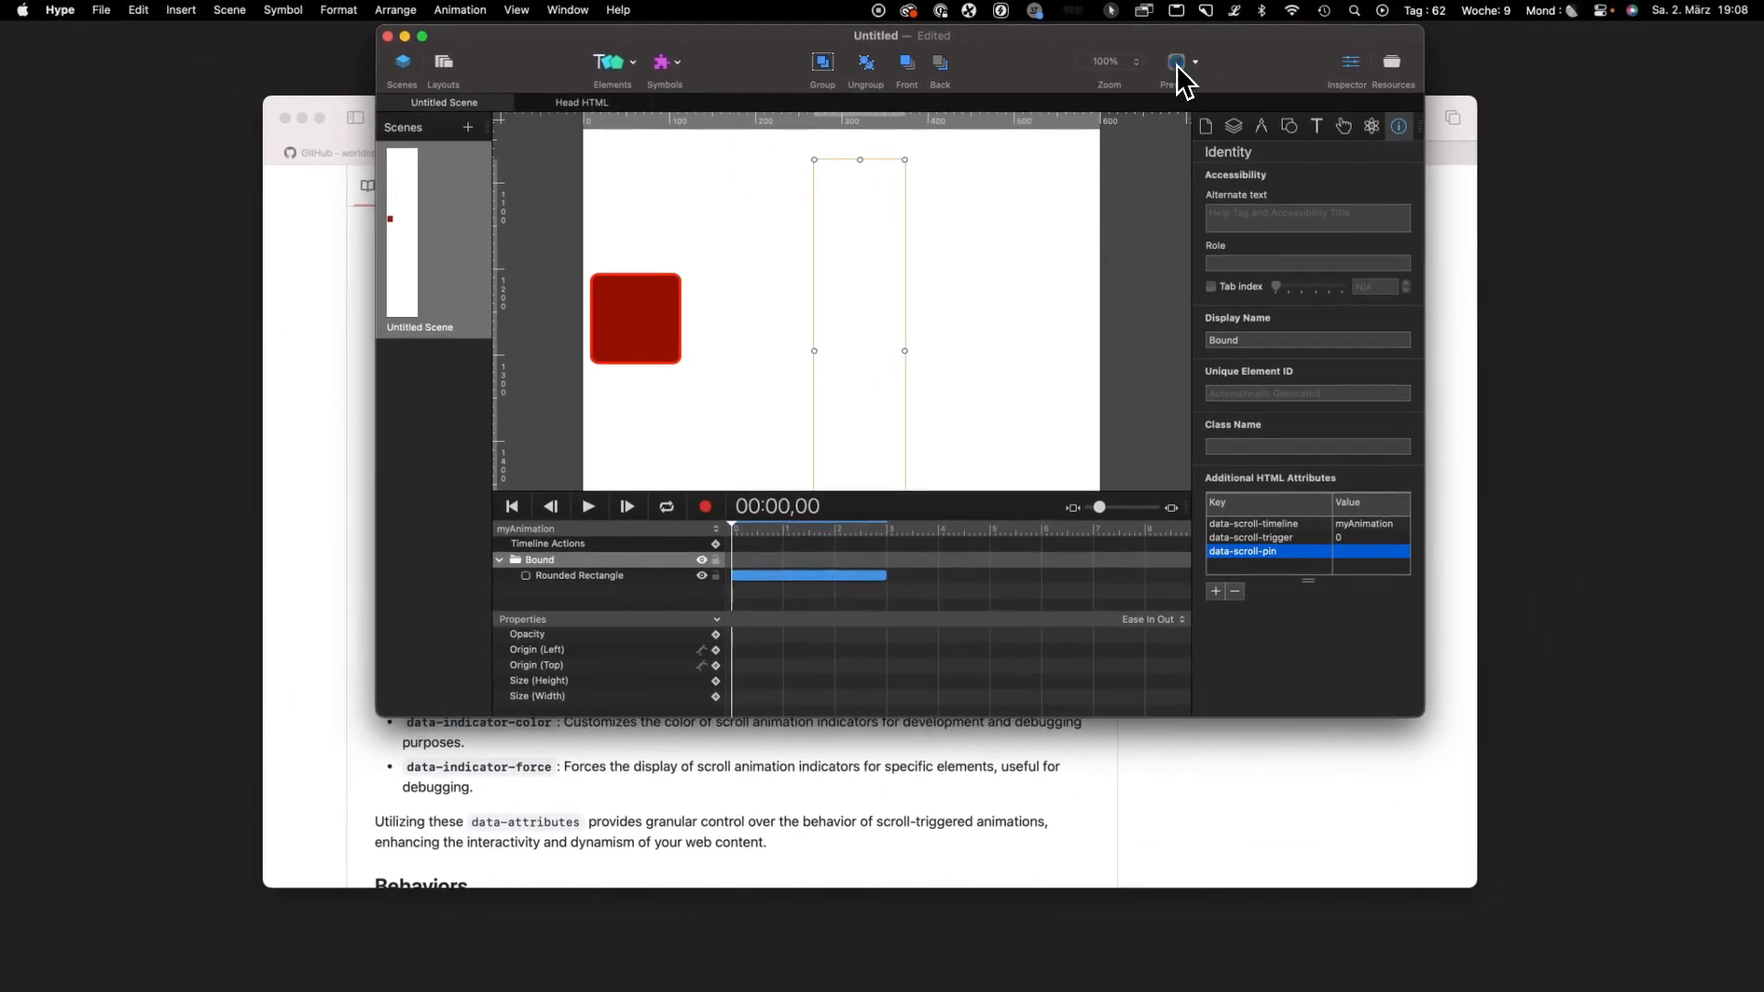
pyautogui.scroll(10, 1216, 316)
pyautogui.scroll(-6, 1216, 316)
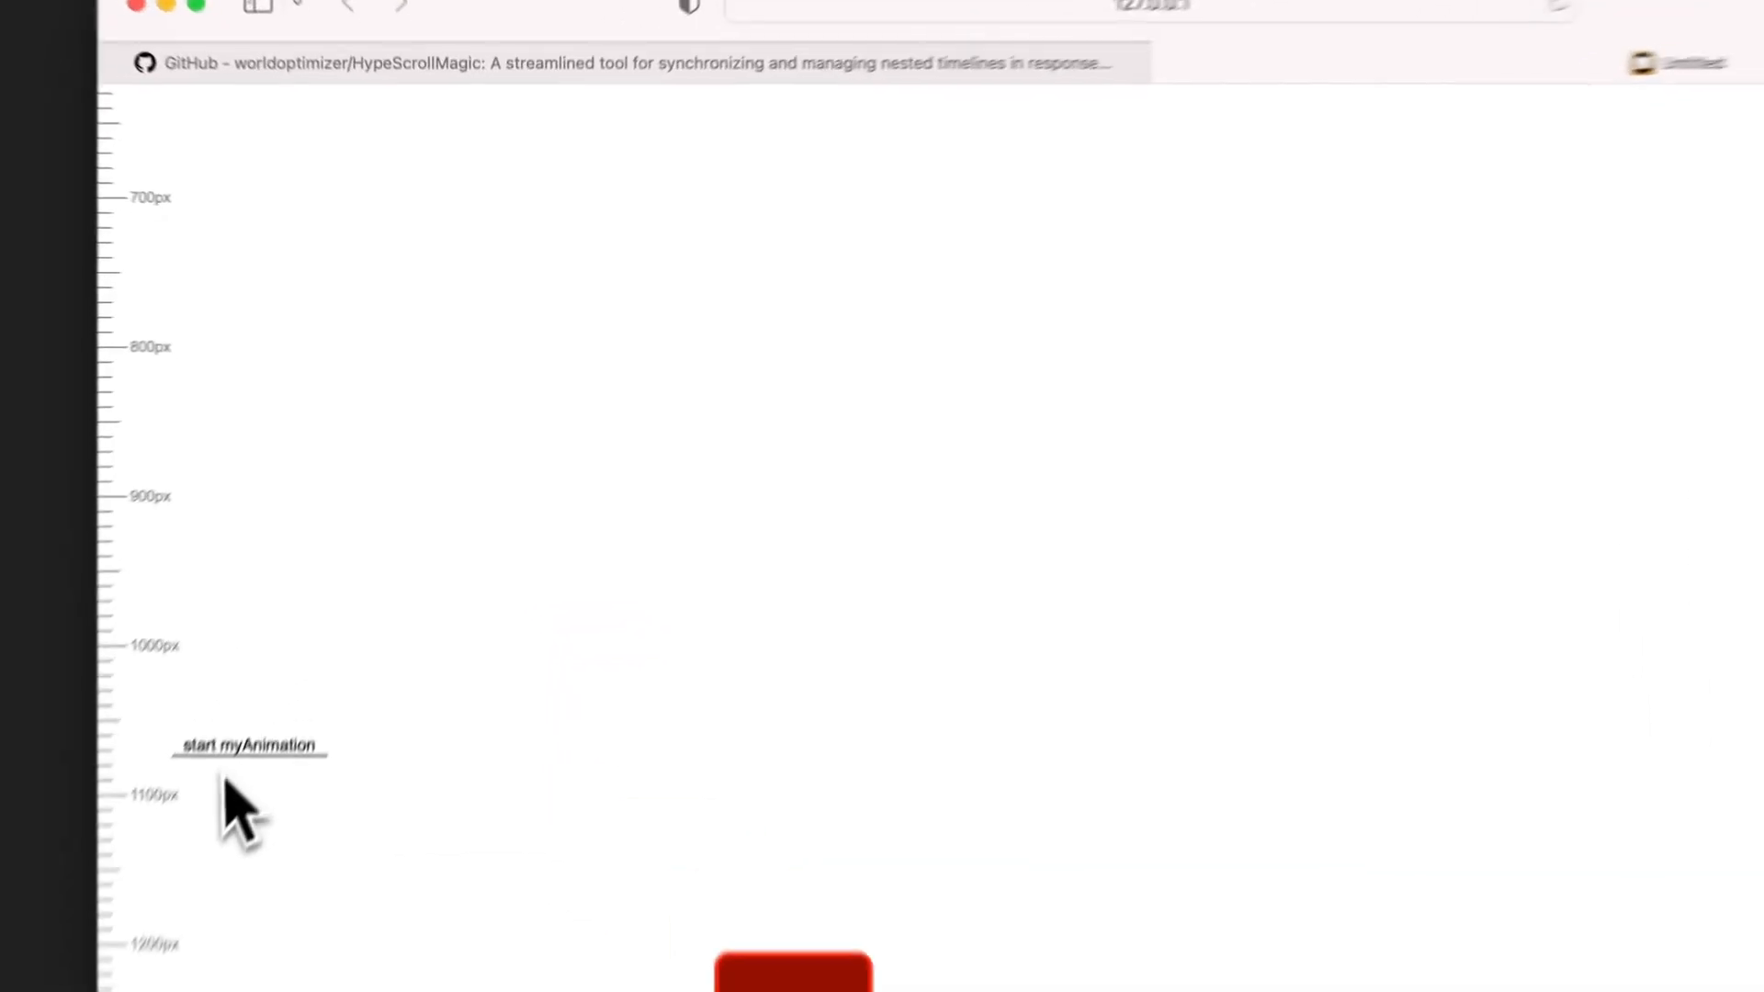
pyautogui.scroll(-5, 330, 583)
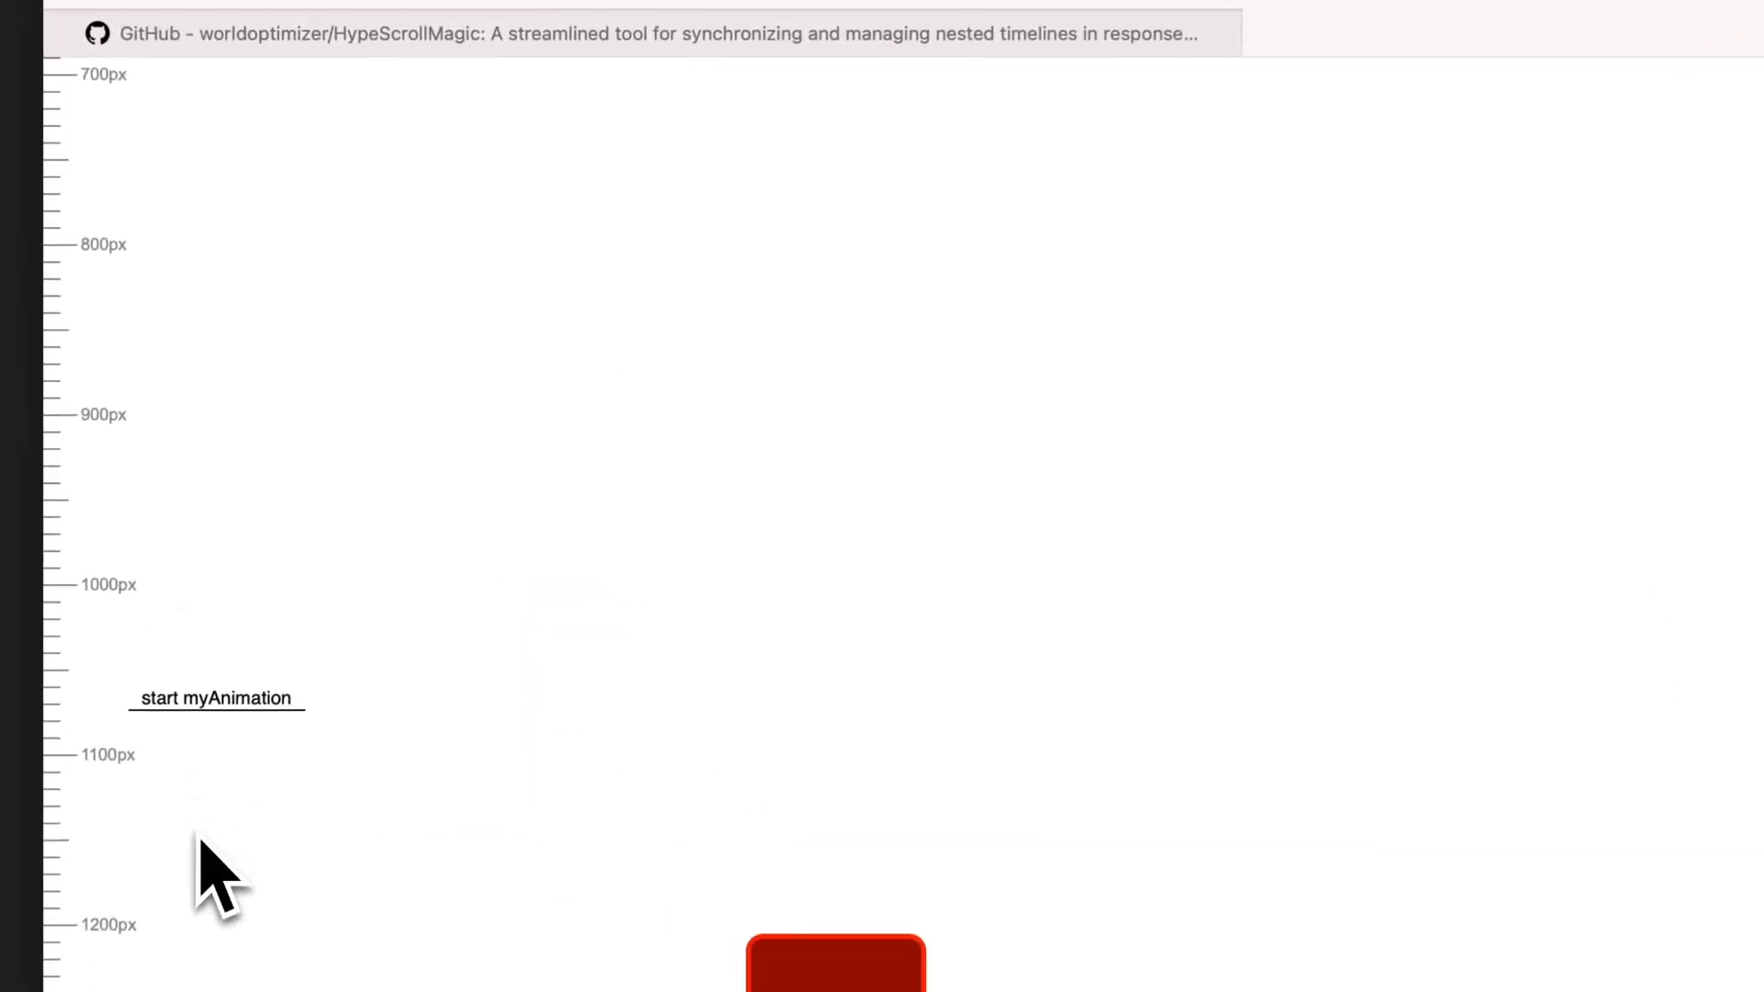
pyautogui.scroll(-2, 196, 825)
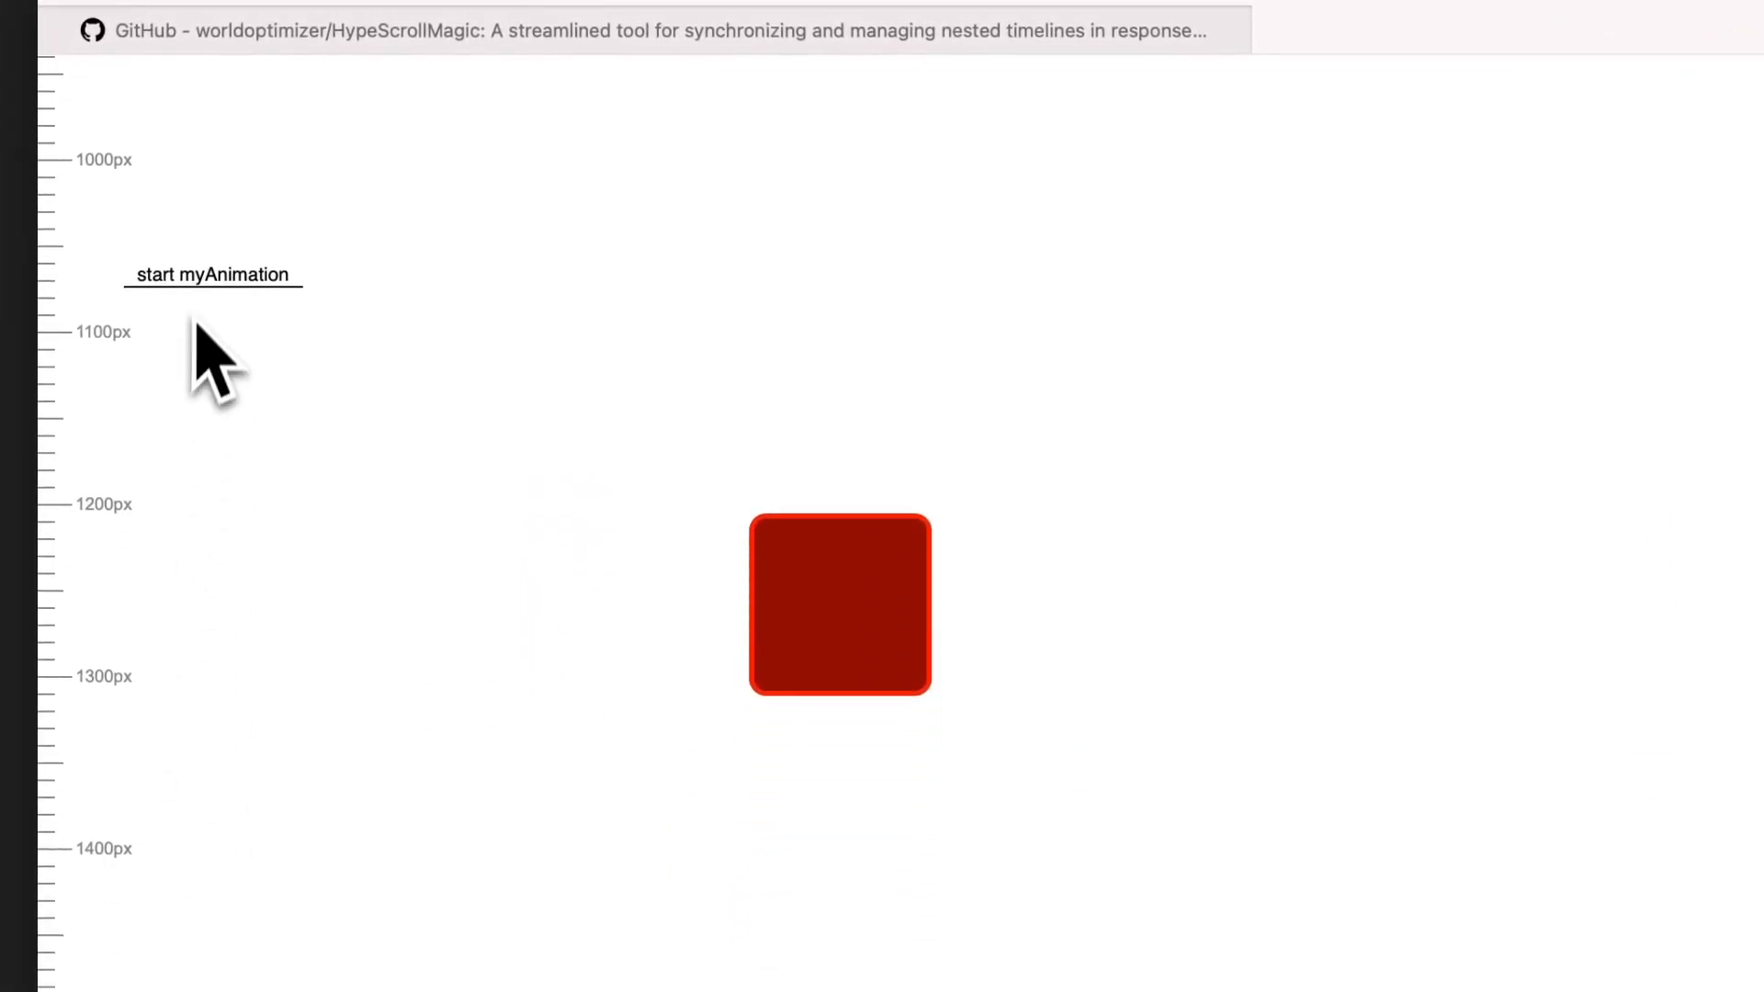
pyautogui.scroll(-1, 230, 158)
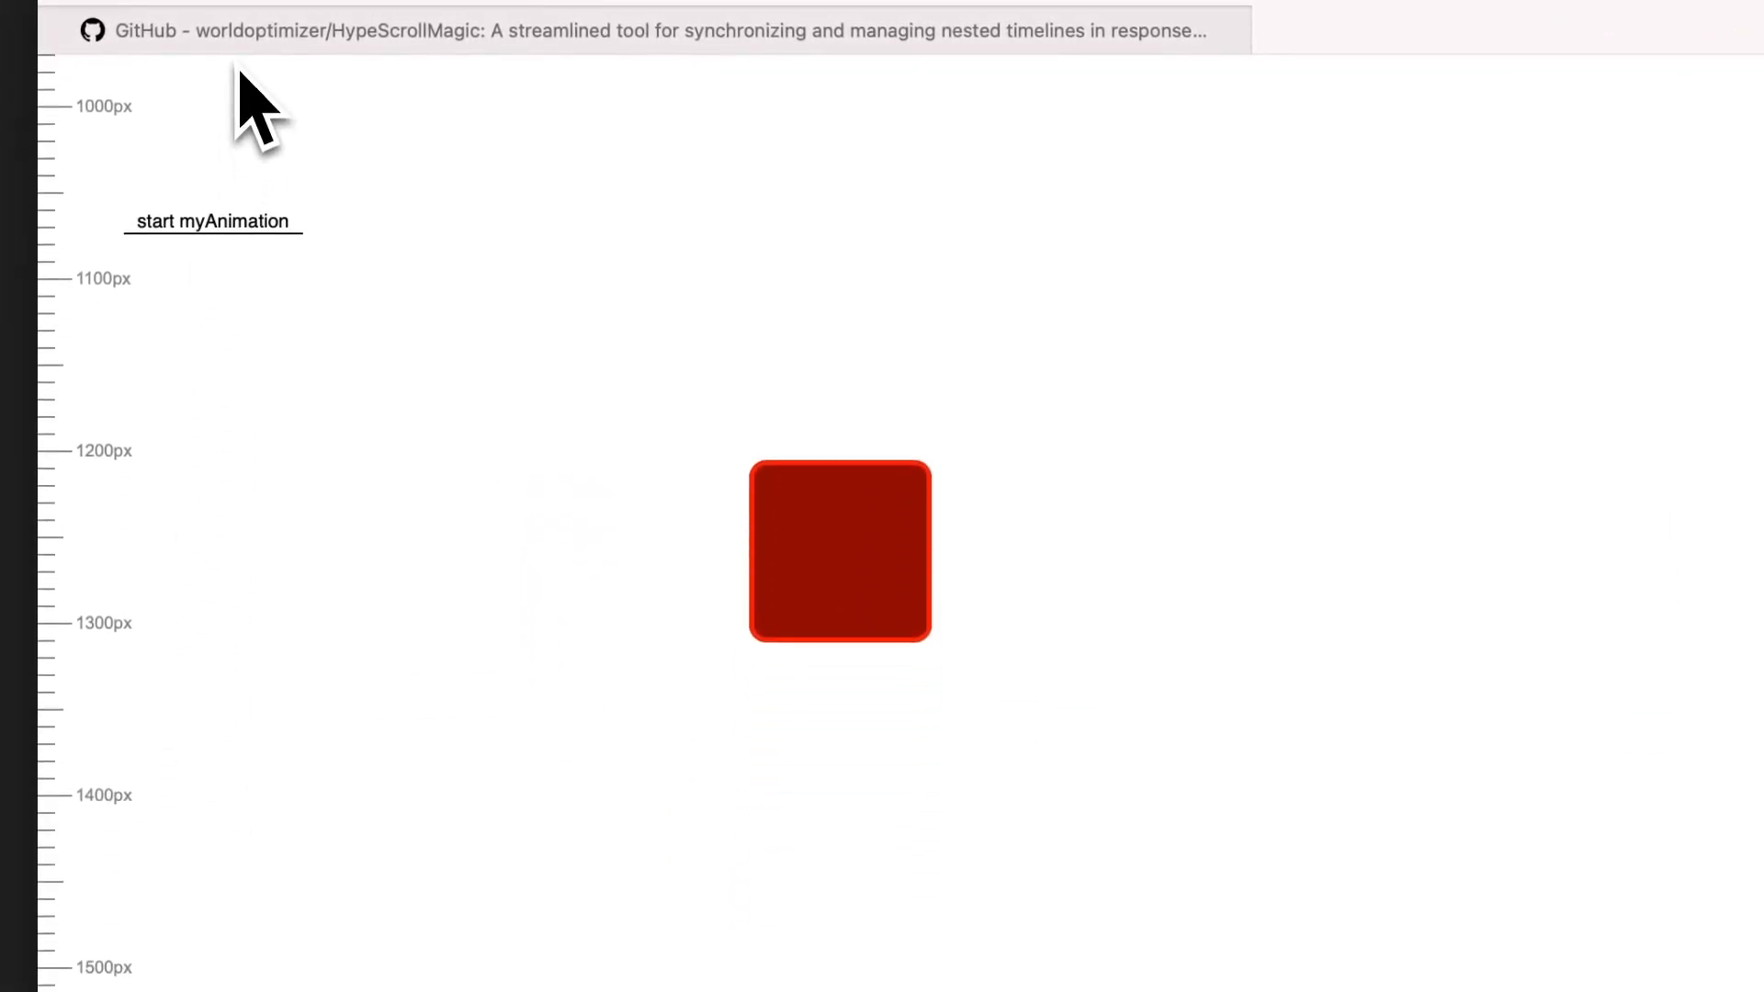
pyautogui.scroll(-3, 409, 500)
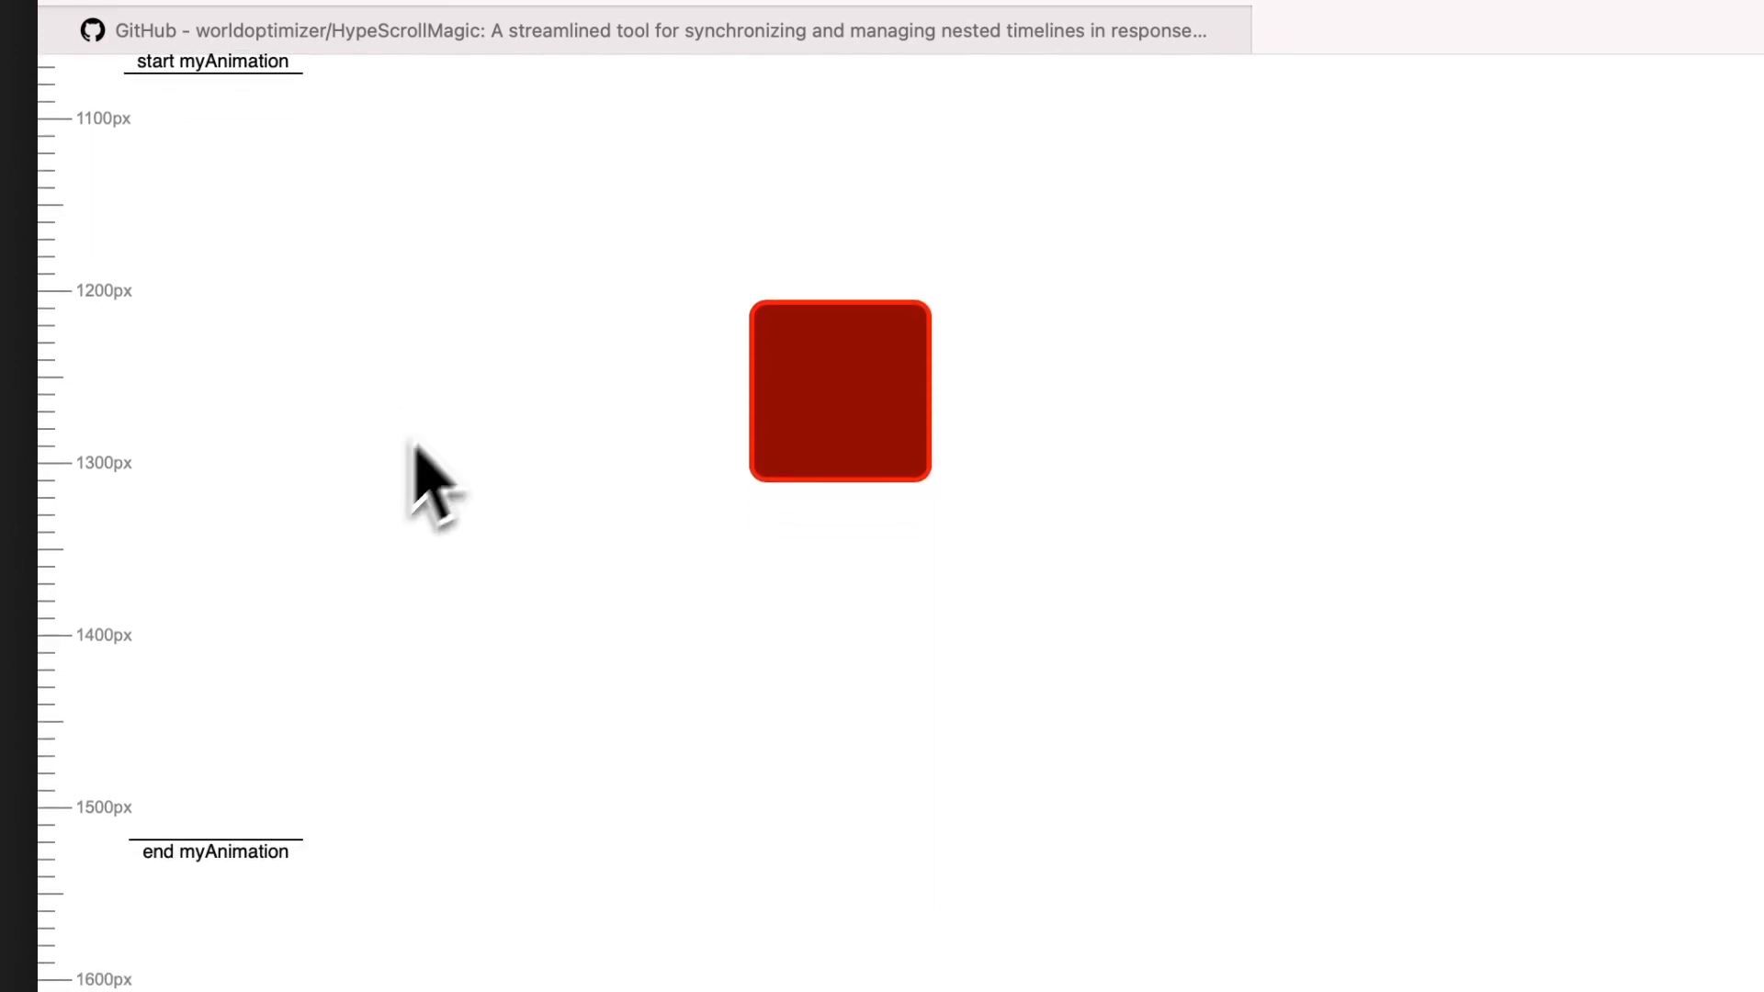
pyautogui.scroll(-7, 609, 561)
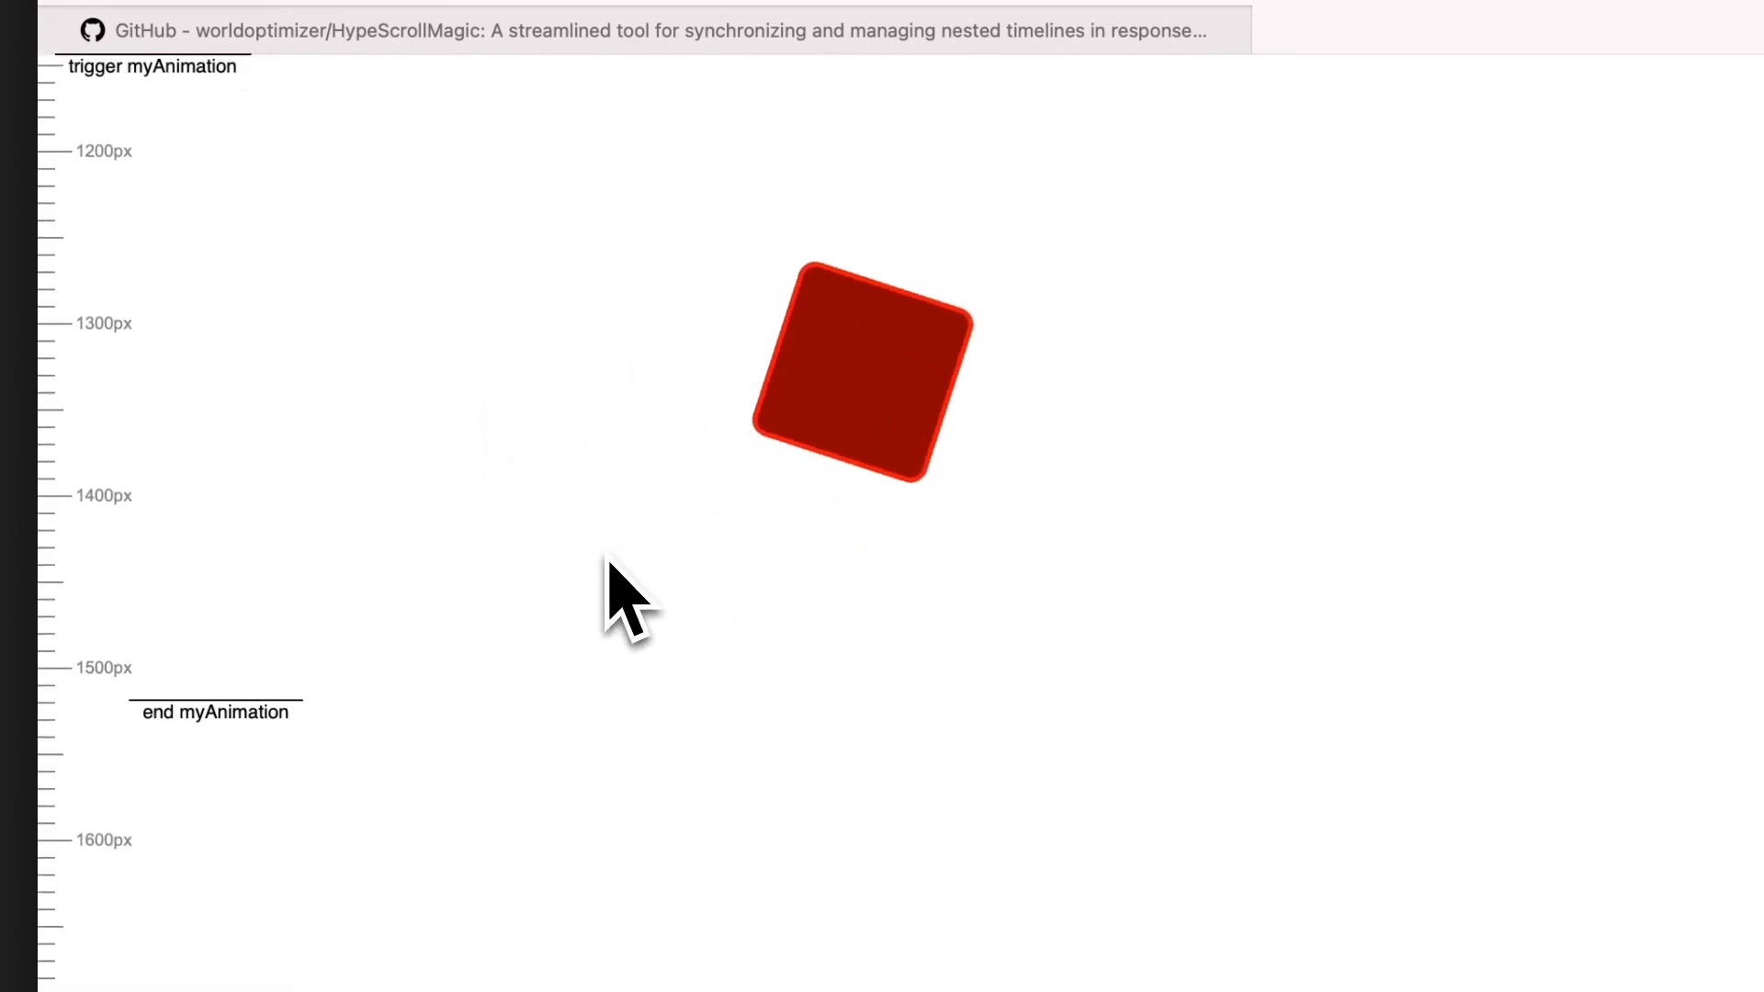
pyautogui.scroll(3, 280, 543)
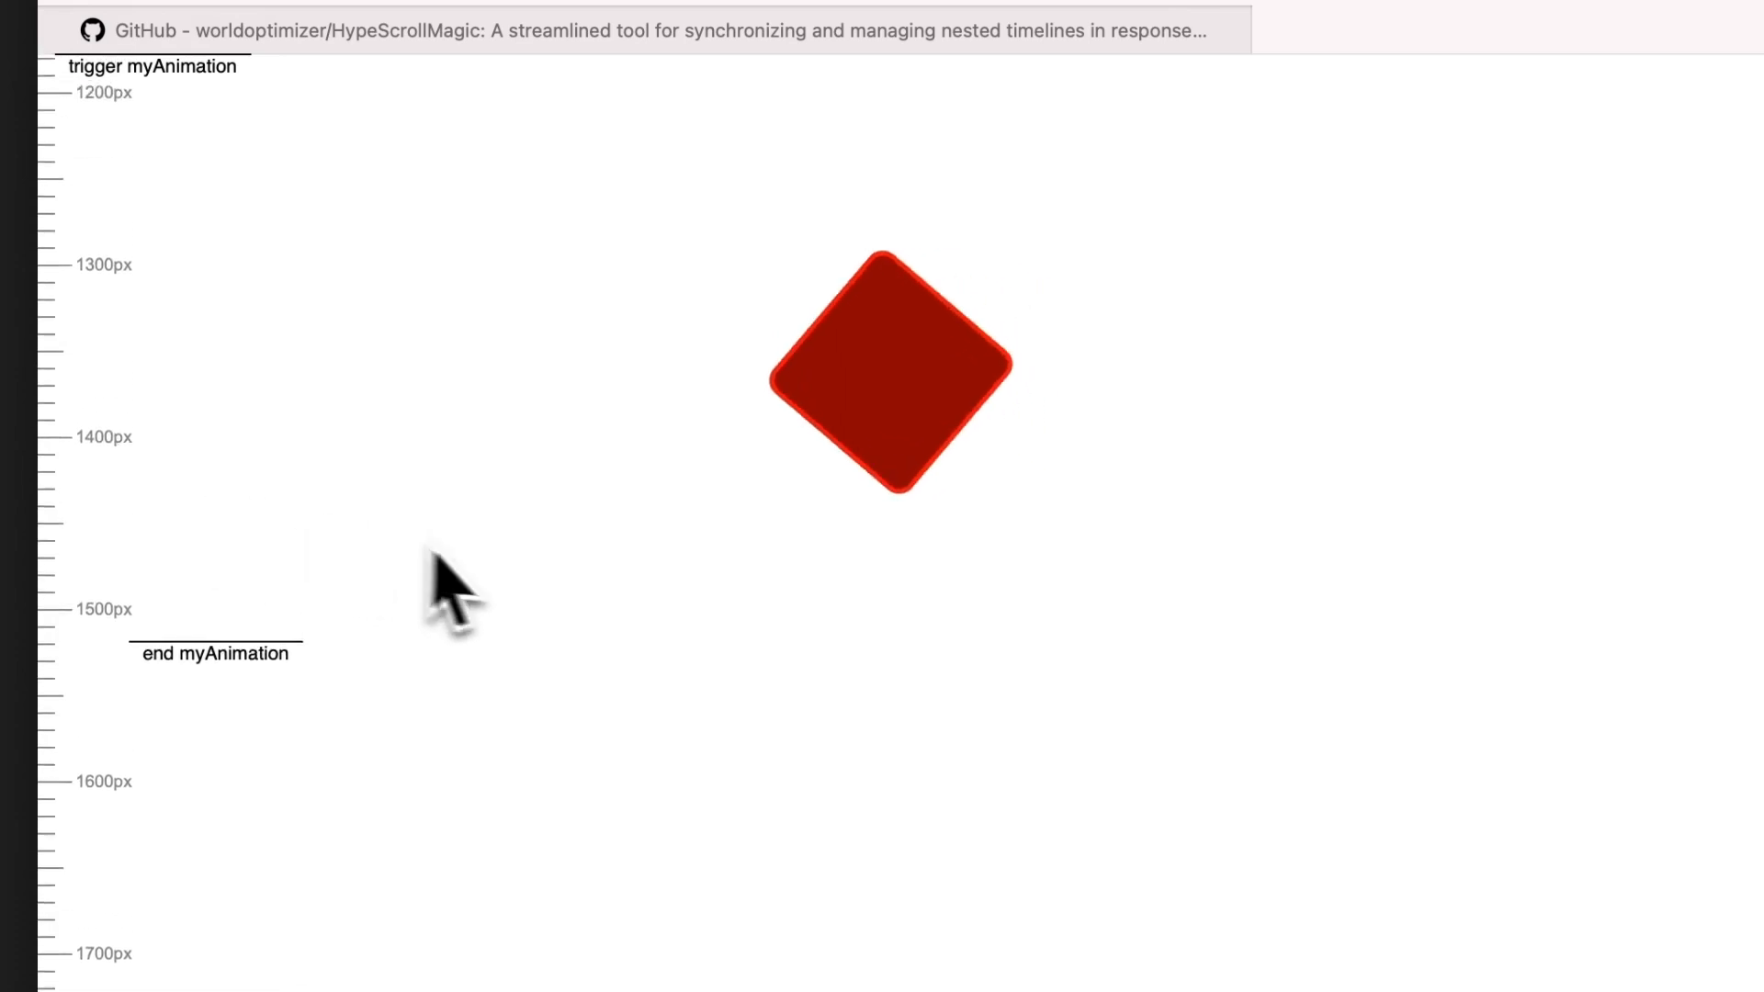
# Scroll the Safari preview back and forth past the end myAnimation marker to examine the rectangle's pinning, motion and release
pyautogui.scroll(-5, 480, 563)
pyautogui.scroll(-4, 484, 565)
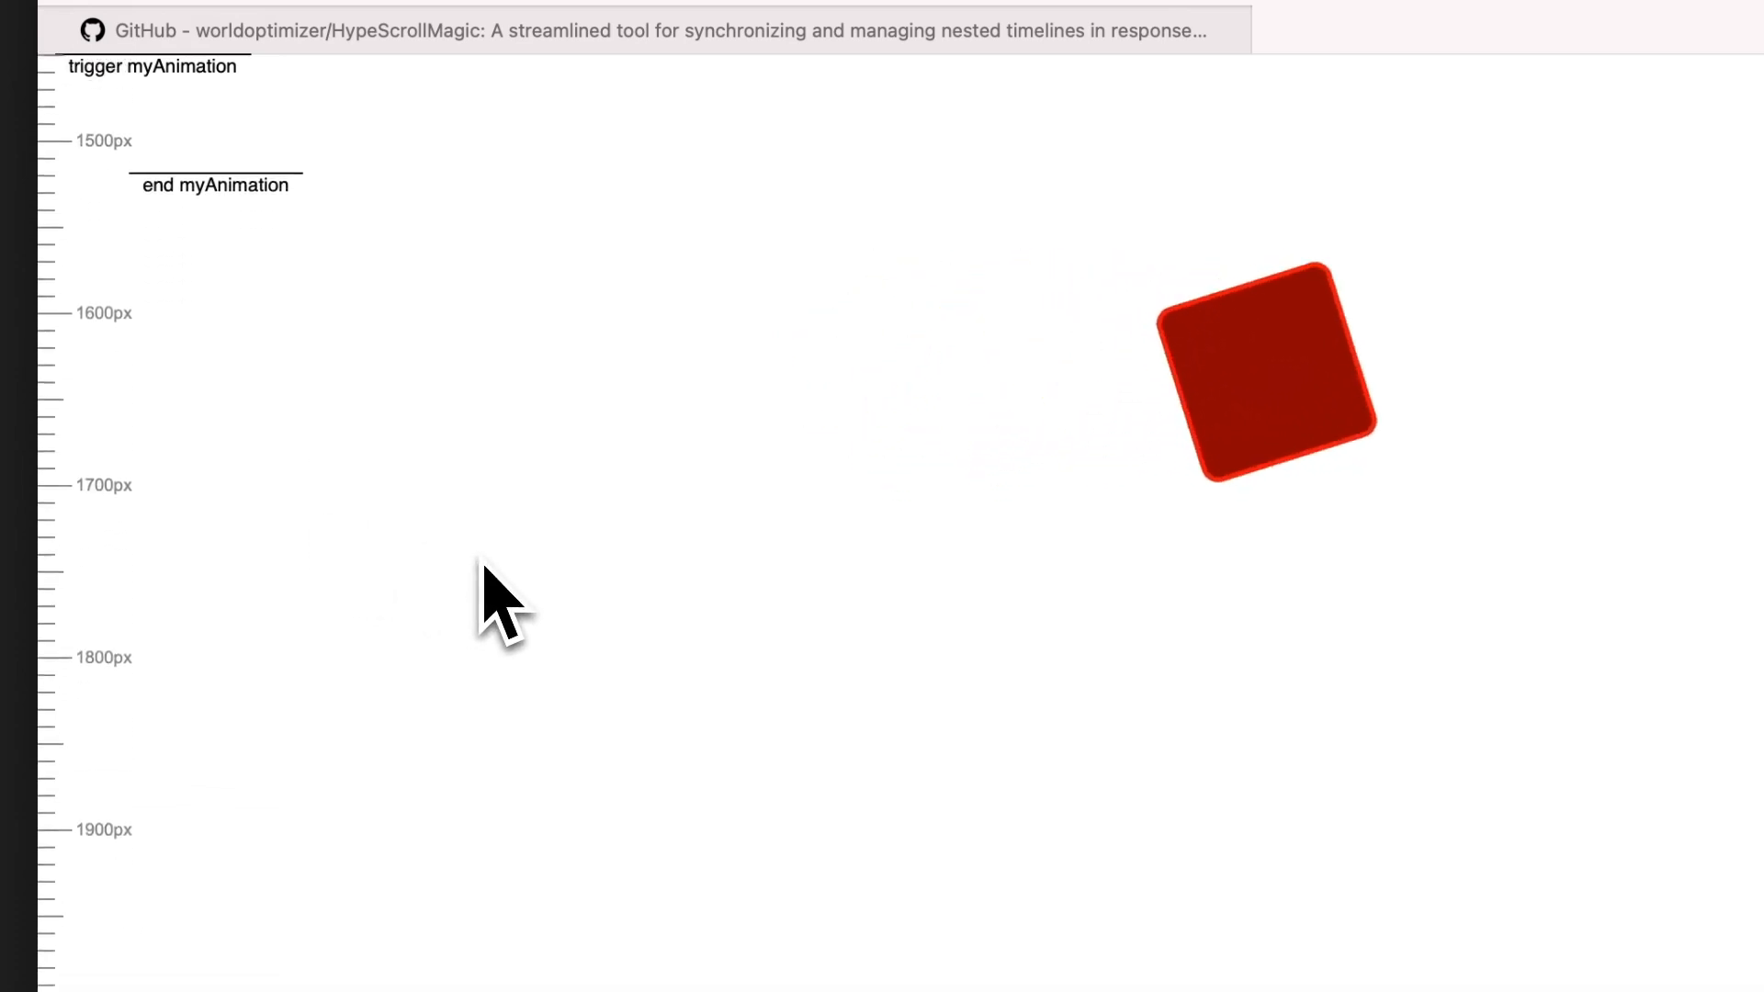
pyautogui.scroll(-2, 431, 411)
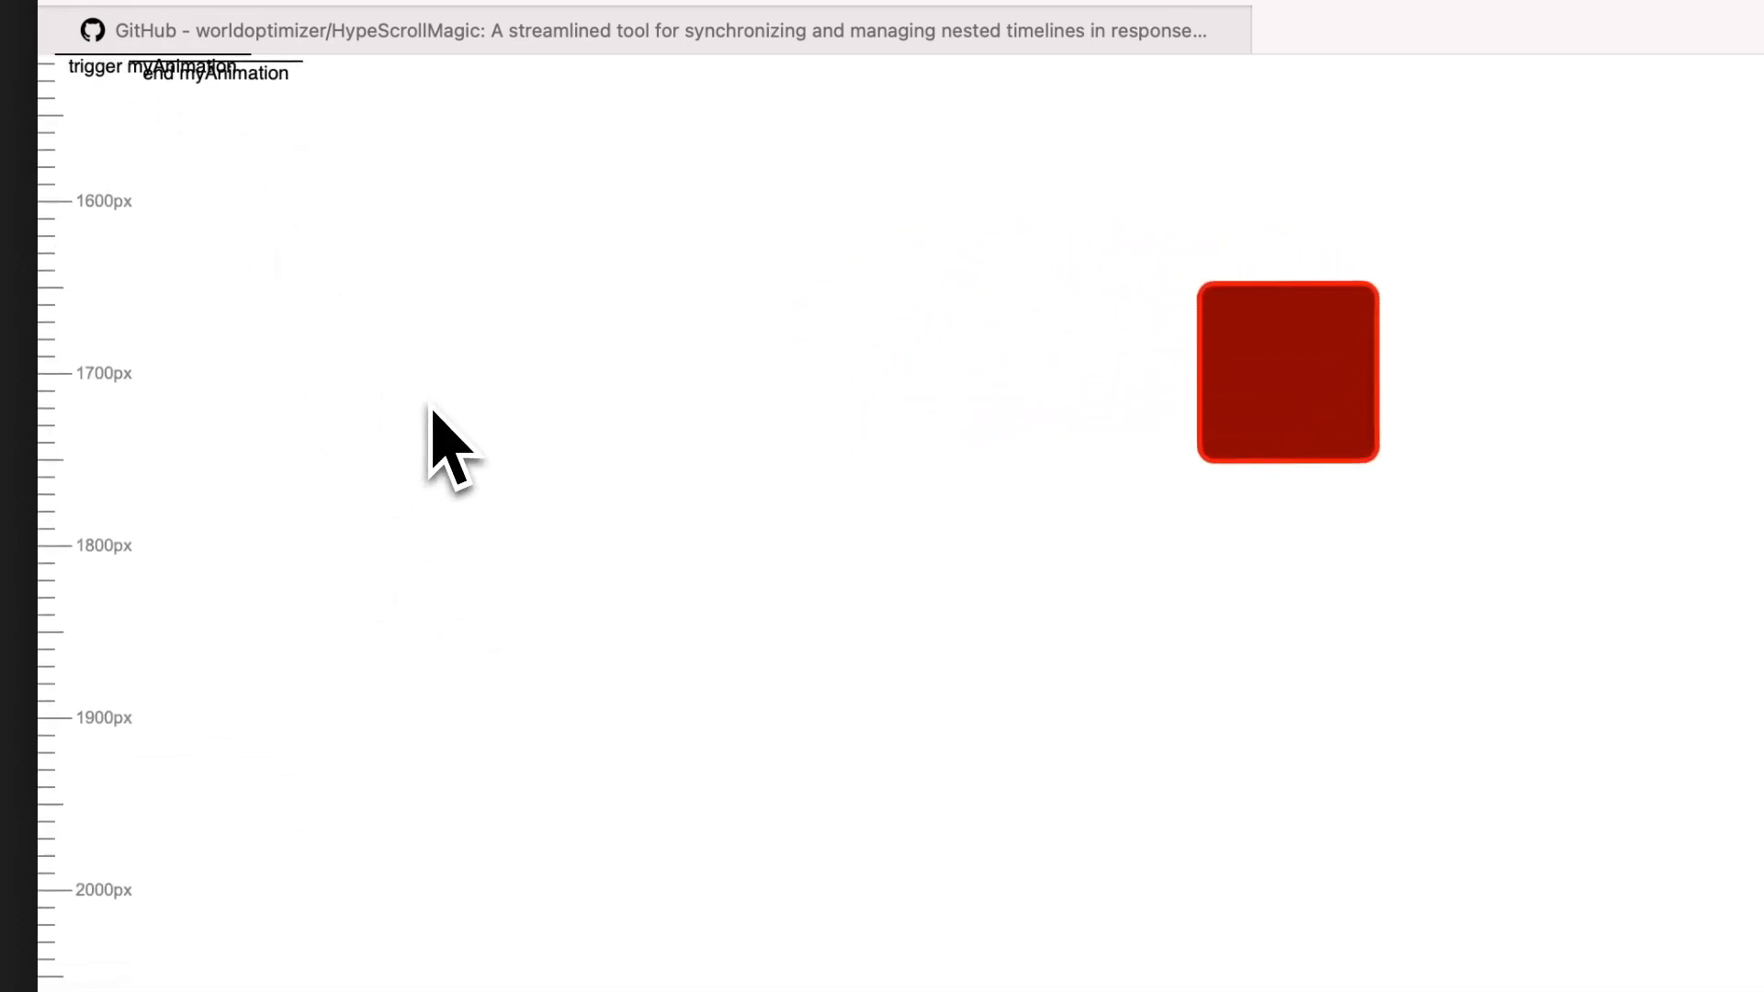
pyautogui.scroll(-9, 432, 410)
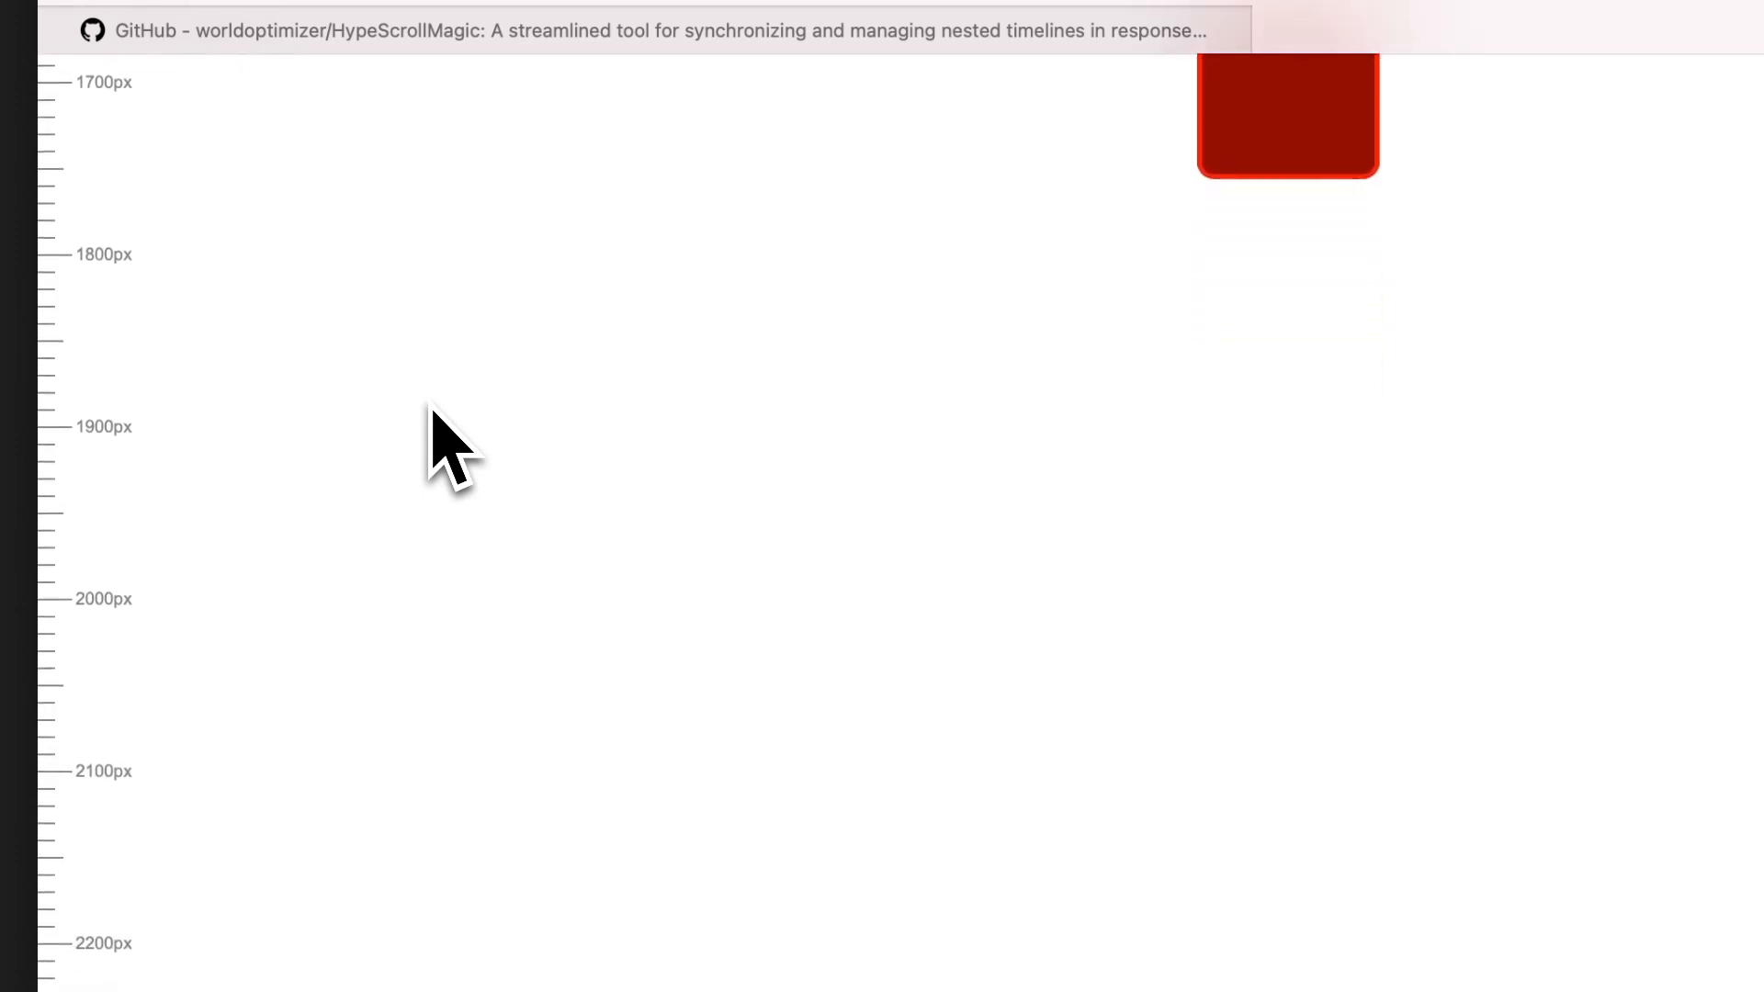
pyautogui.scroll(12, 432, 411)
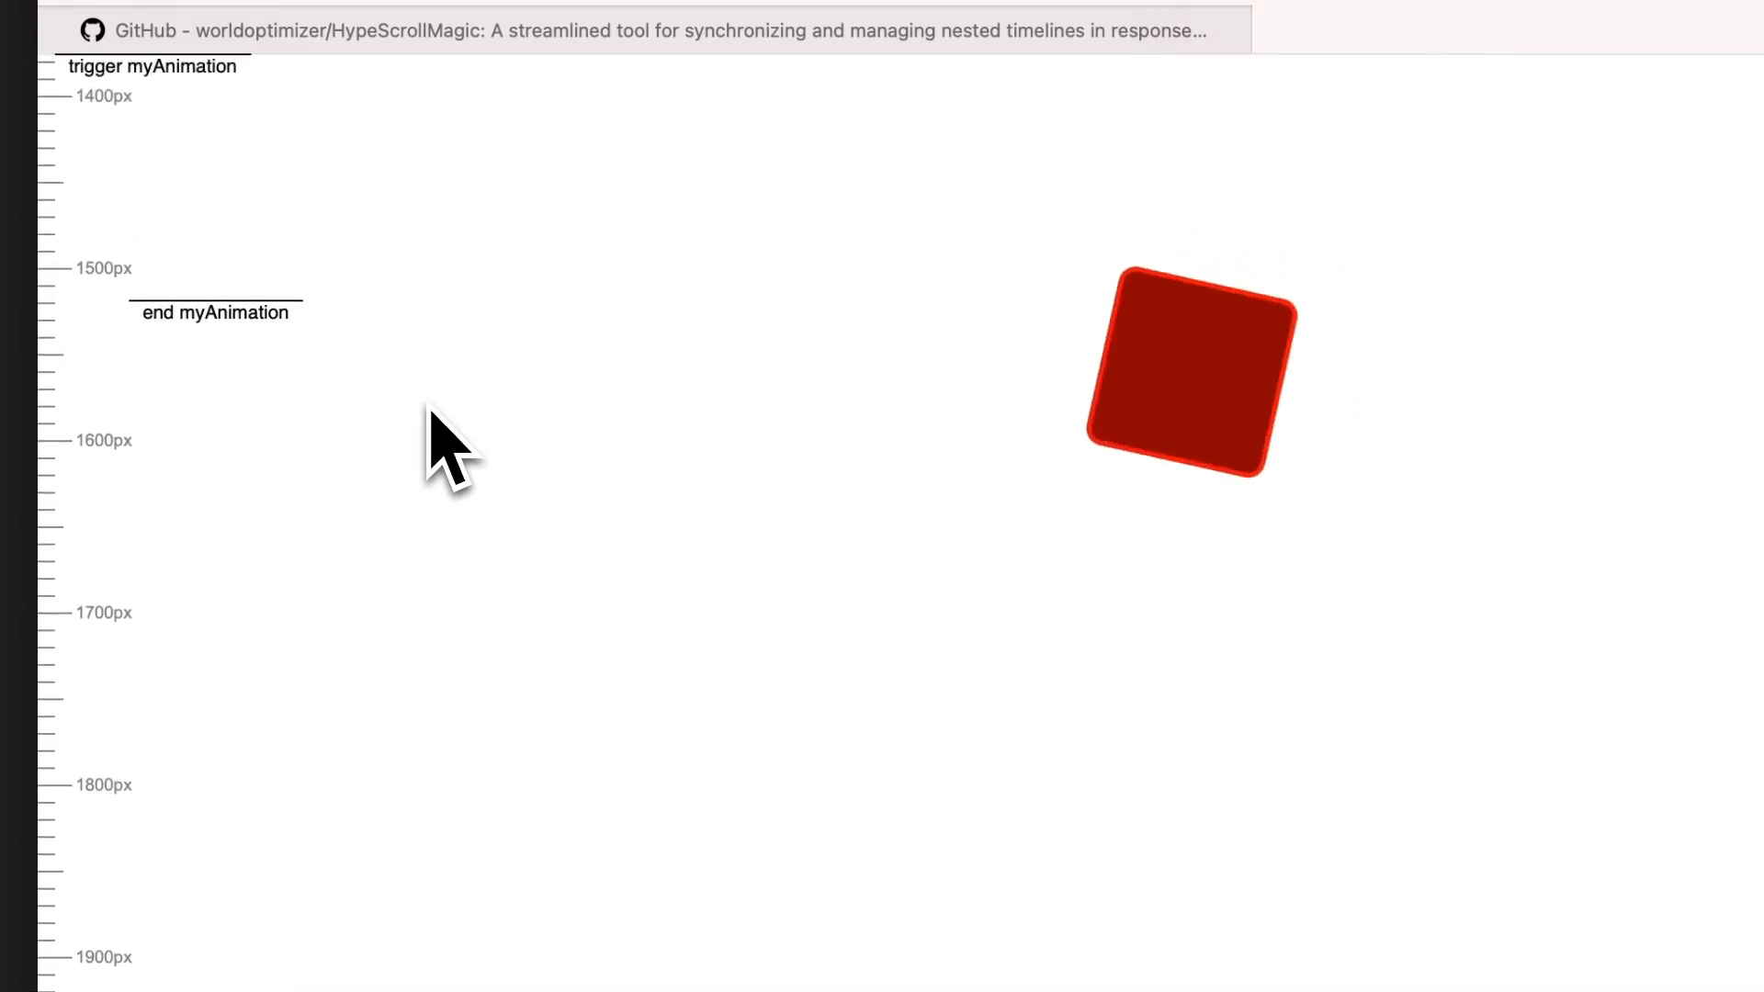
pyautogui.scroll(-6, 431, 411)
pyautogui.scroll(6, 432, 411)
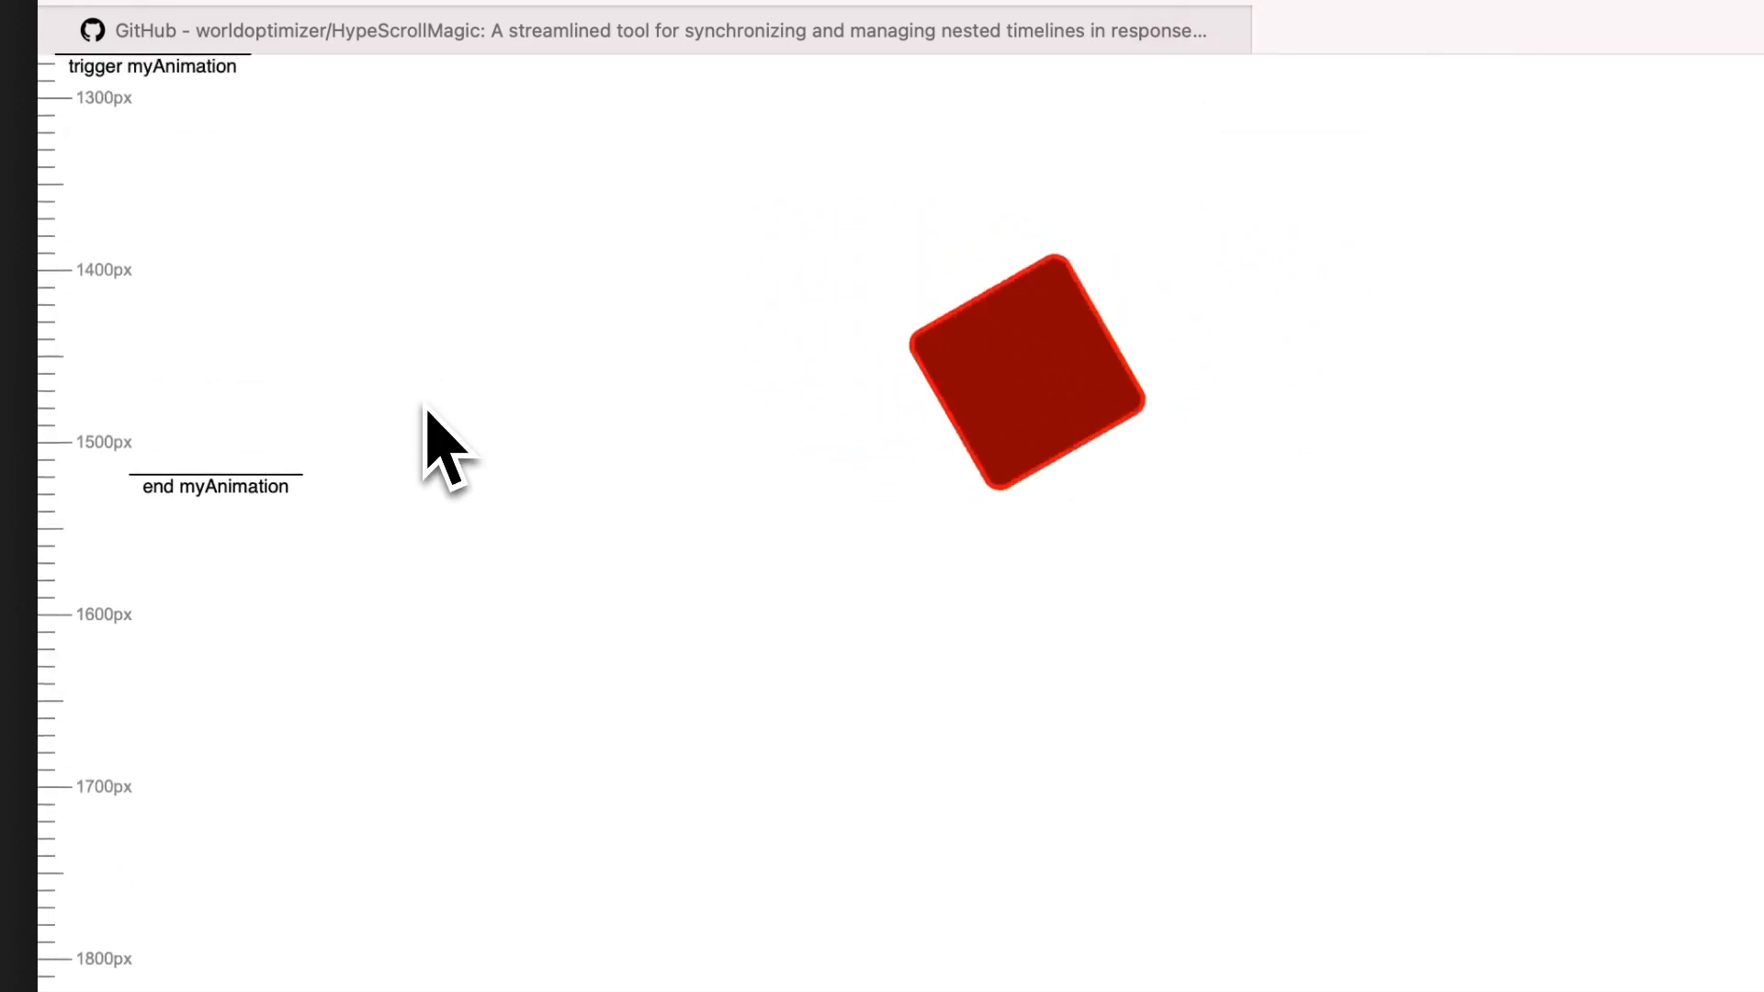
pyautogui.scroll(-5, 432, 411)
pyautogui.scroll(-3, 427, 409)
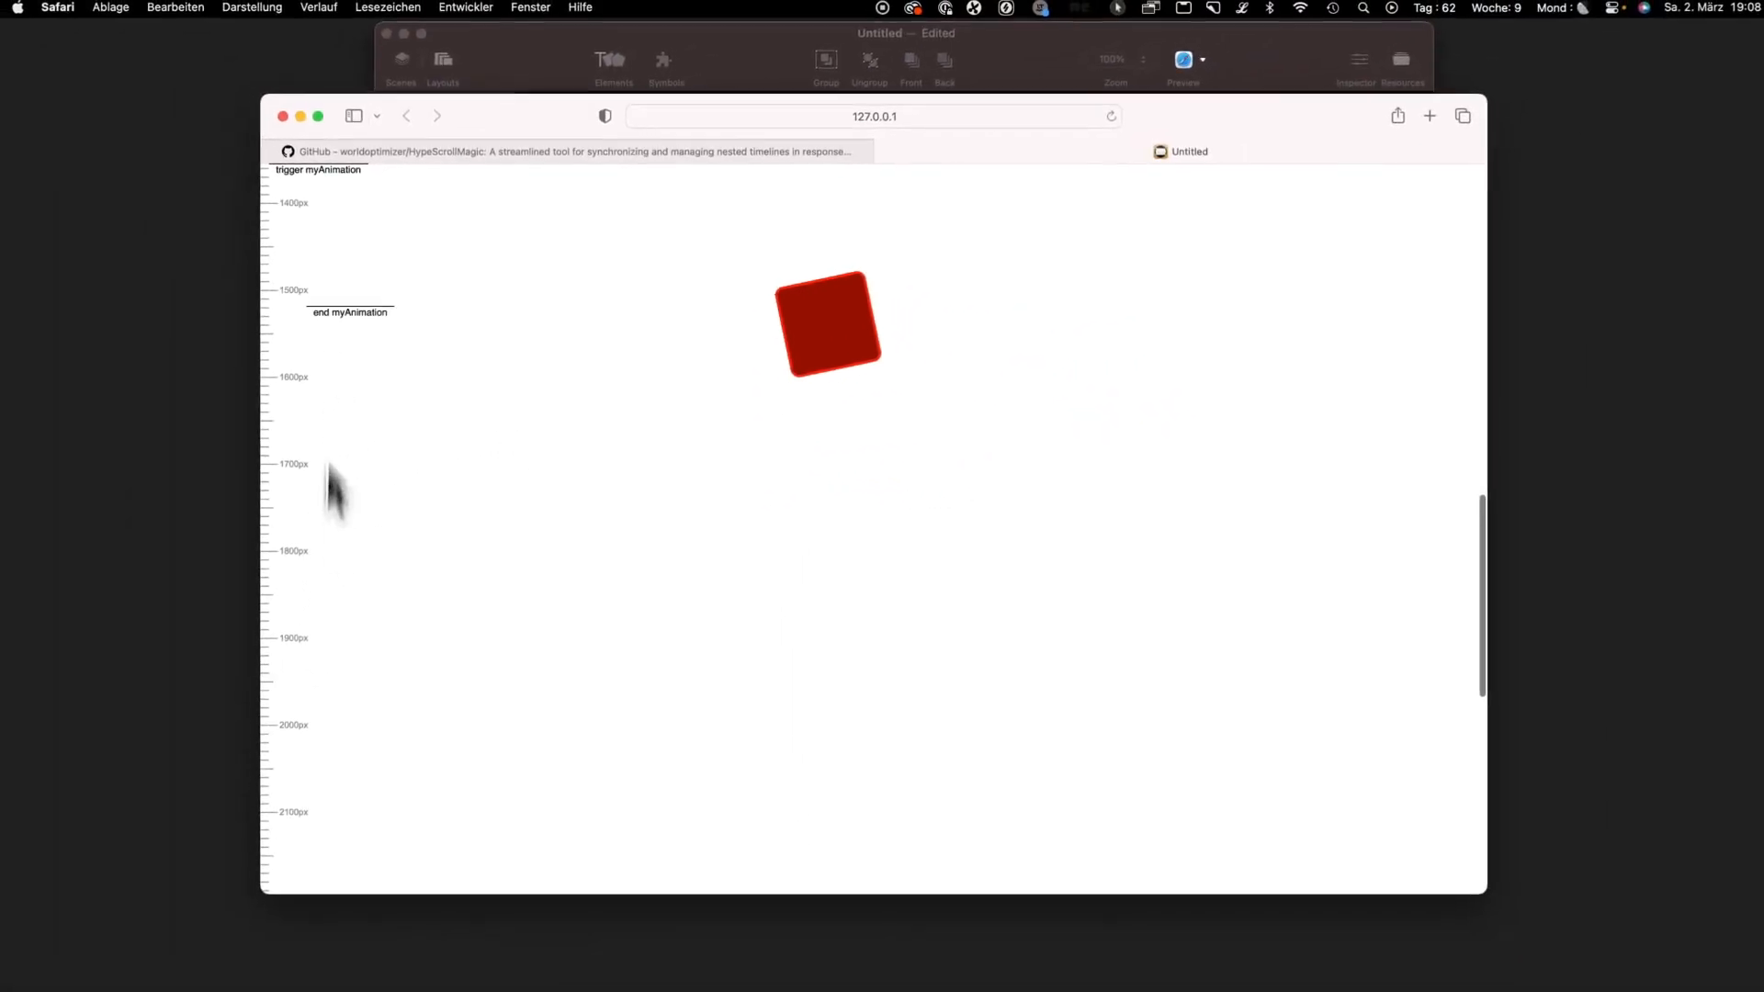
pyautogui.scroll(-2, 378, 560)
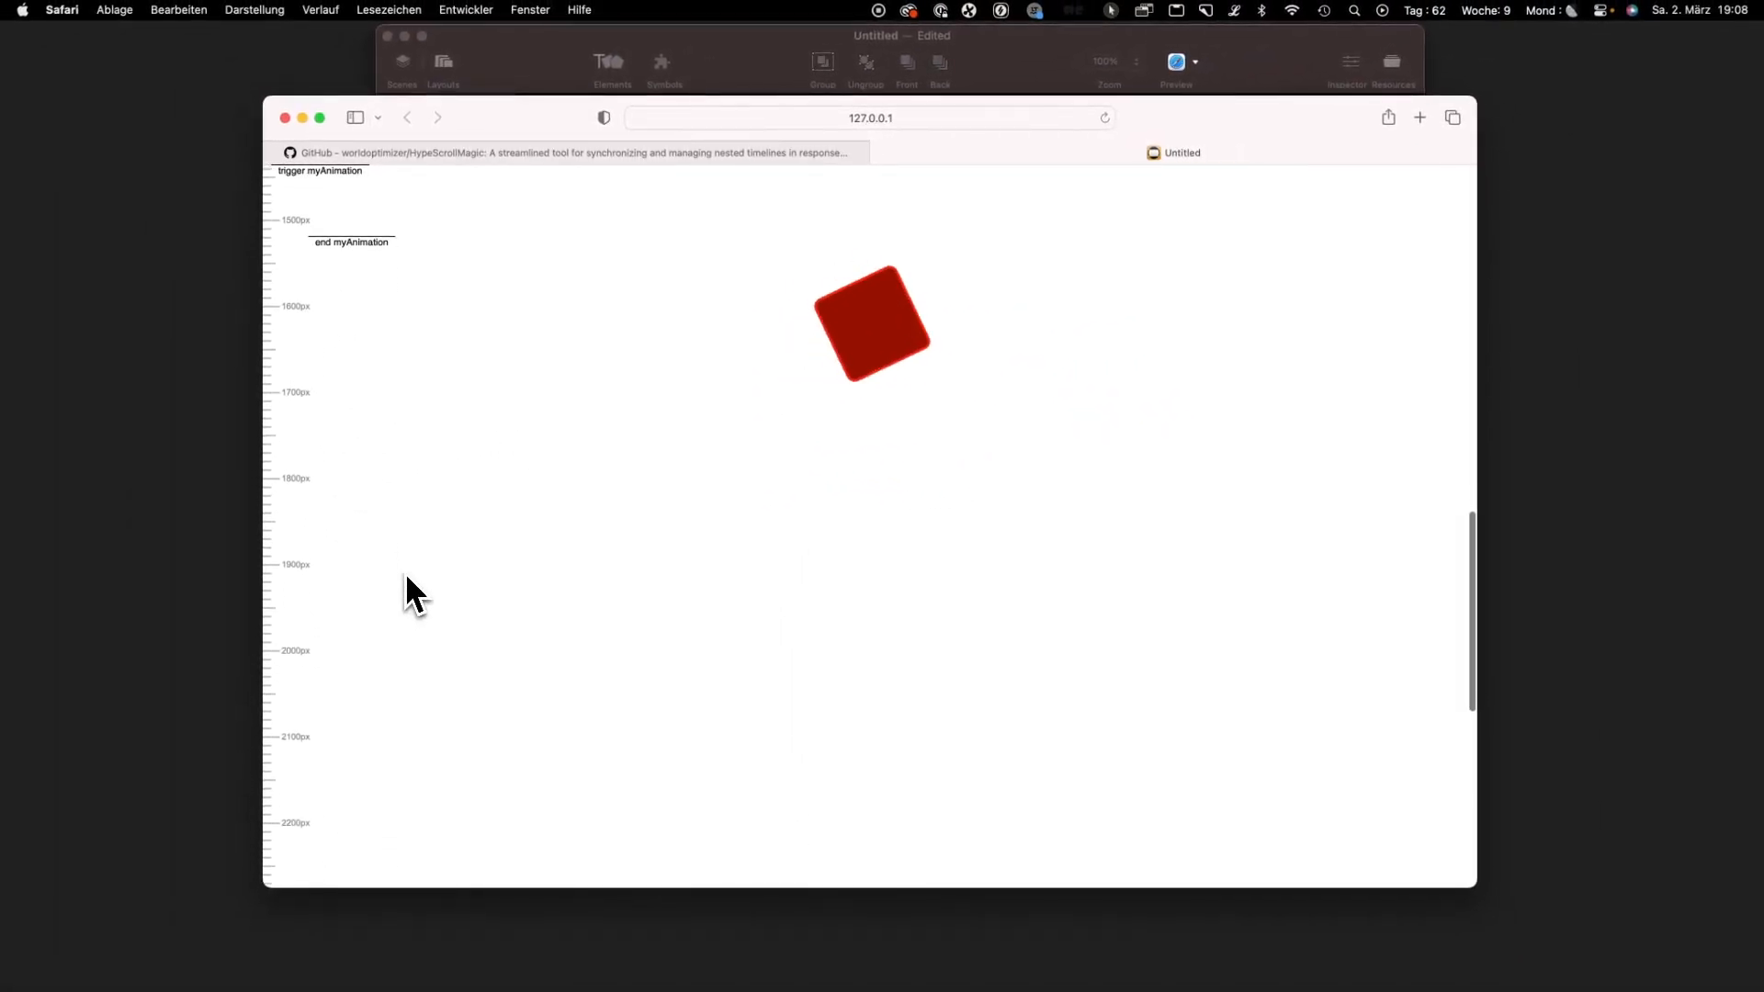
pyautogui.scroll(4, 405, 574)
pyautogui.scroll(2, 405, 574)
pyautogui.scroll(-6, 405, 574)
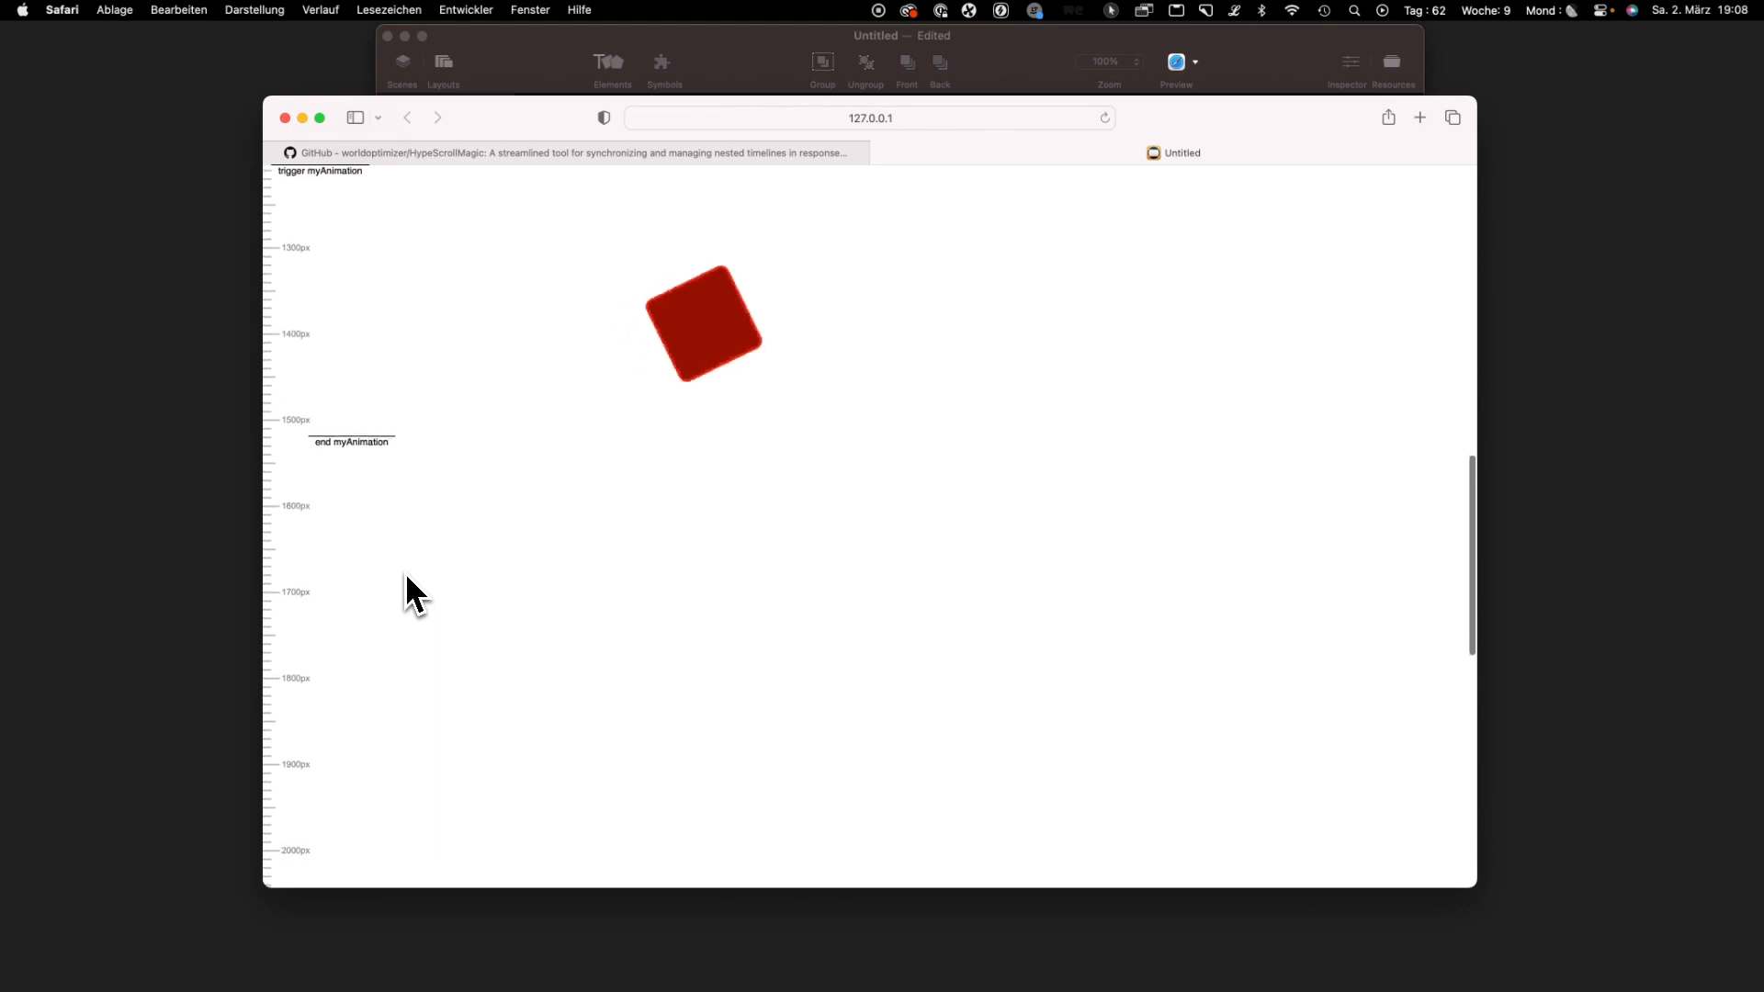
pyautogui.scroll(-1, 405, 571)
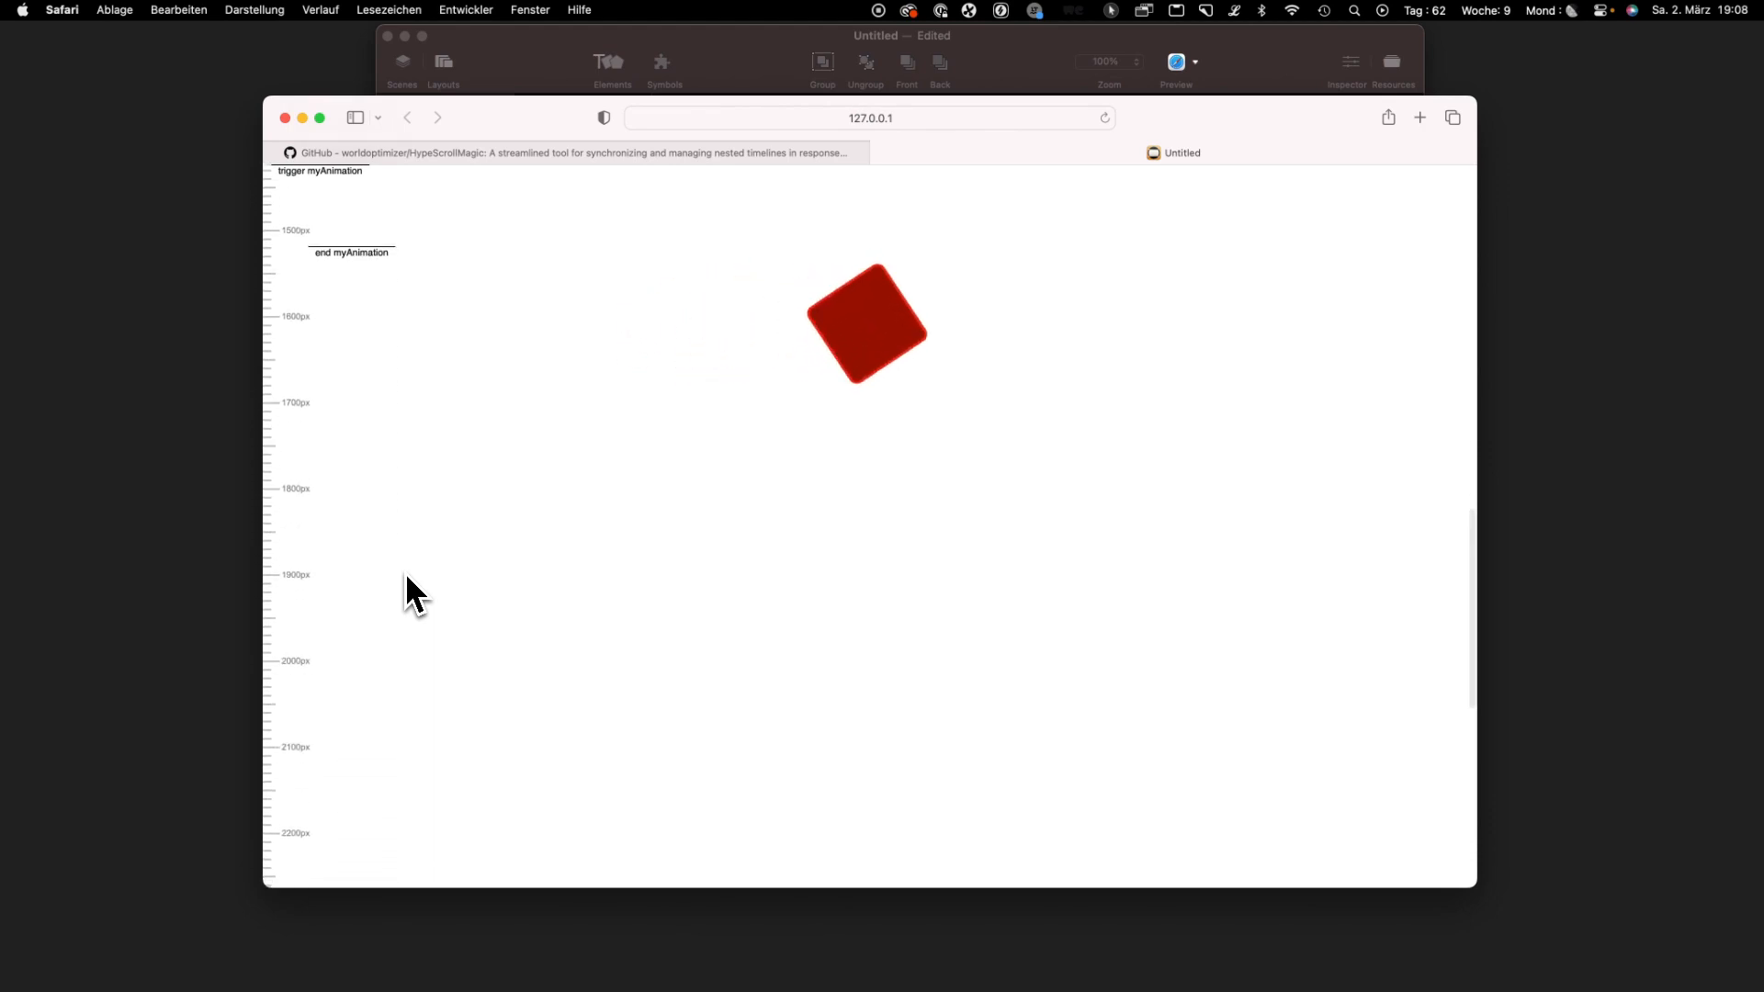
pyautogui.scroll(-6, 405, 574)
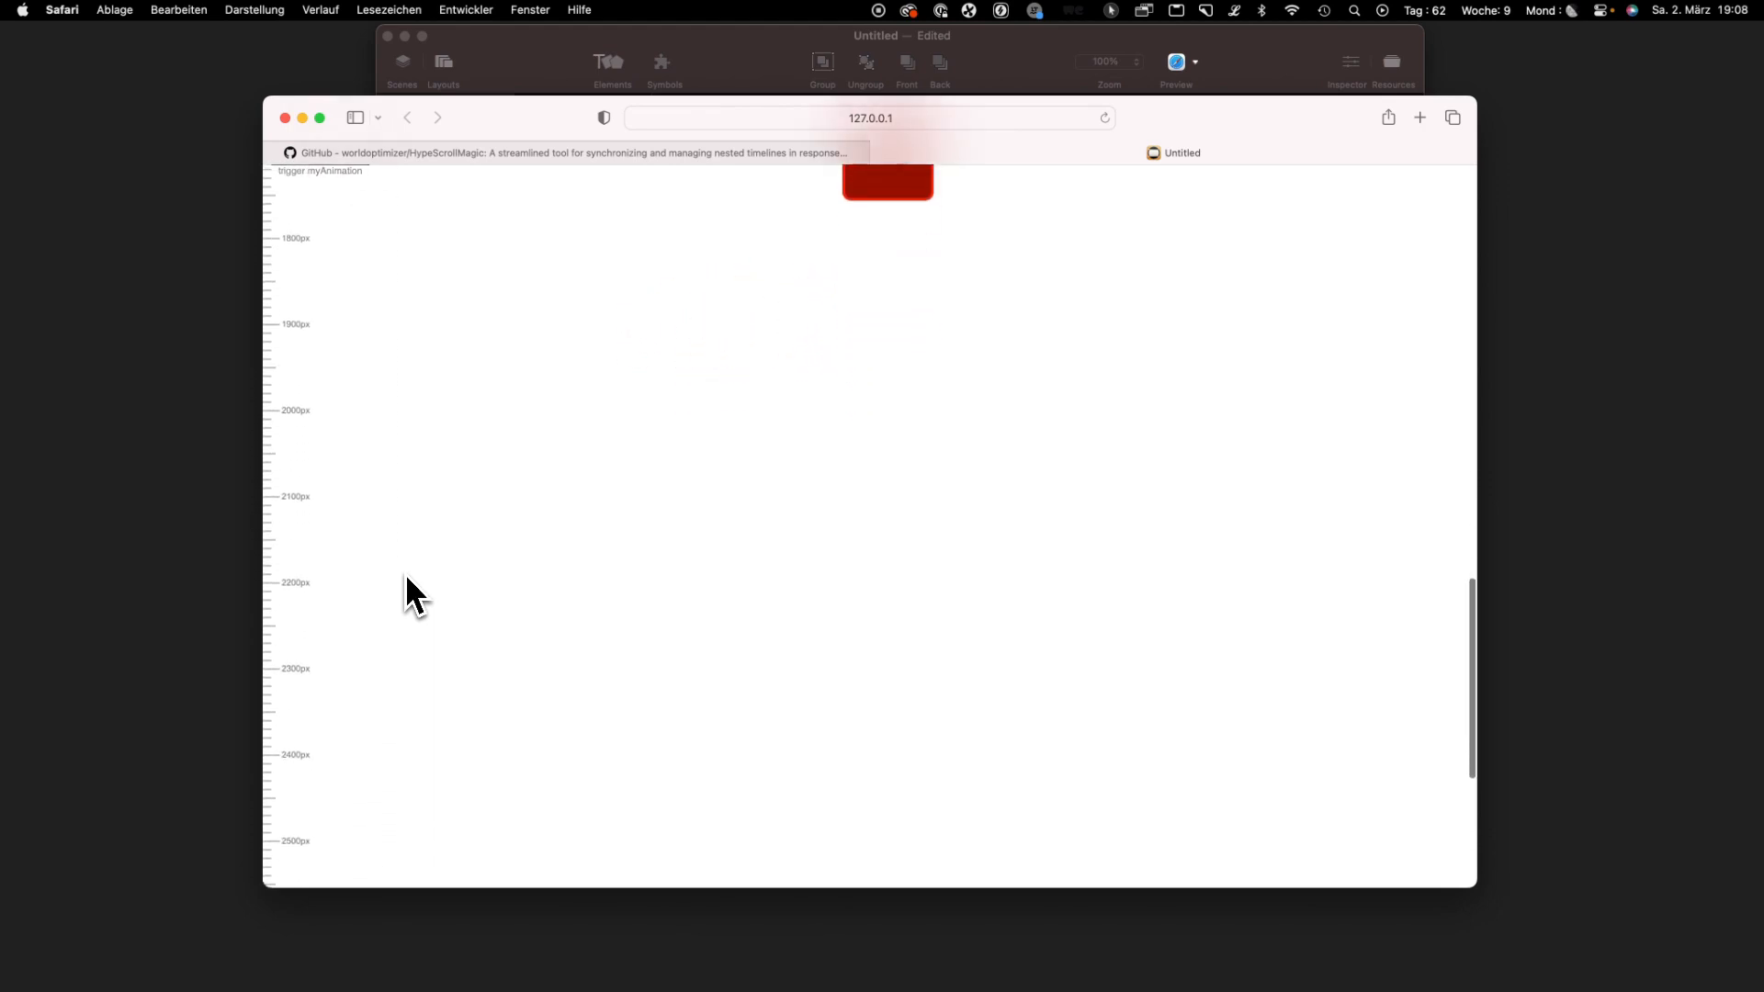
pyautogui.scroll(10, 405, 574)
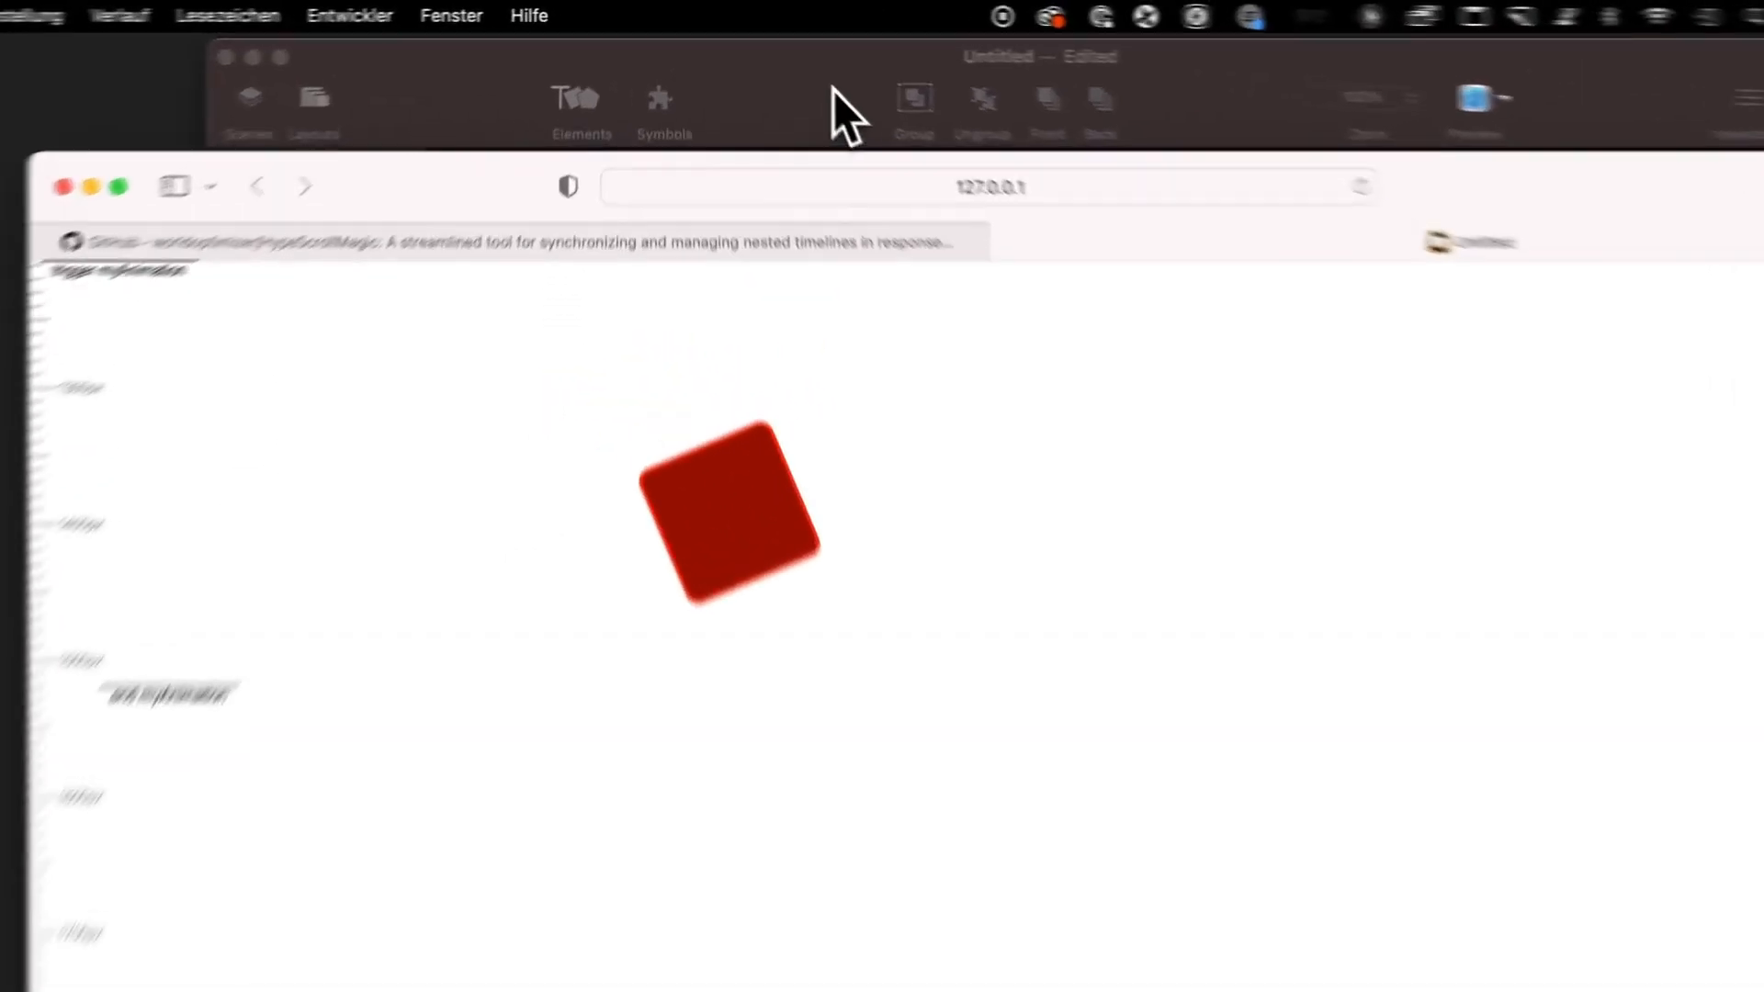
# Switch back to Hype and convert the selected Bound group into a new regular symbol
pyautogui.click(774, 72)
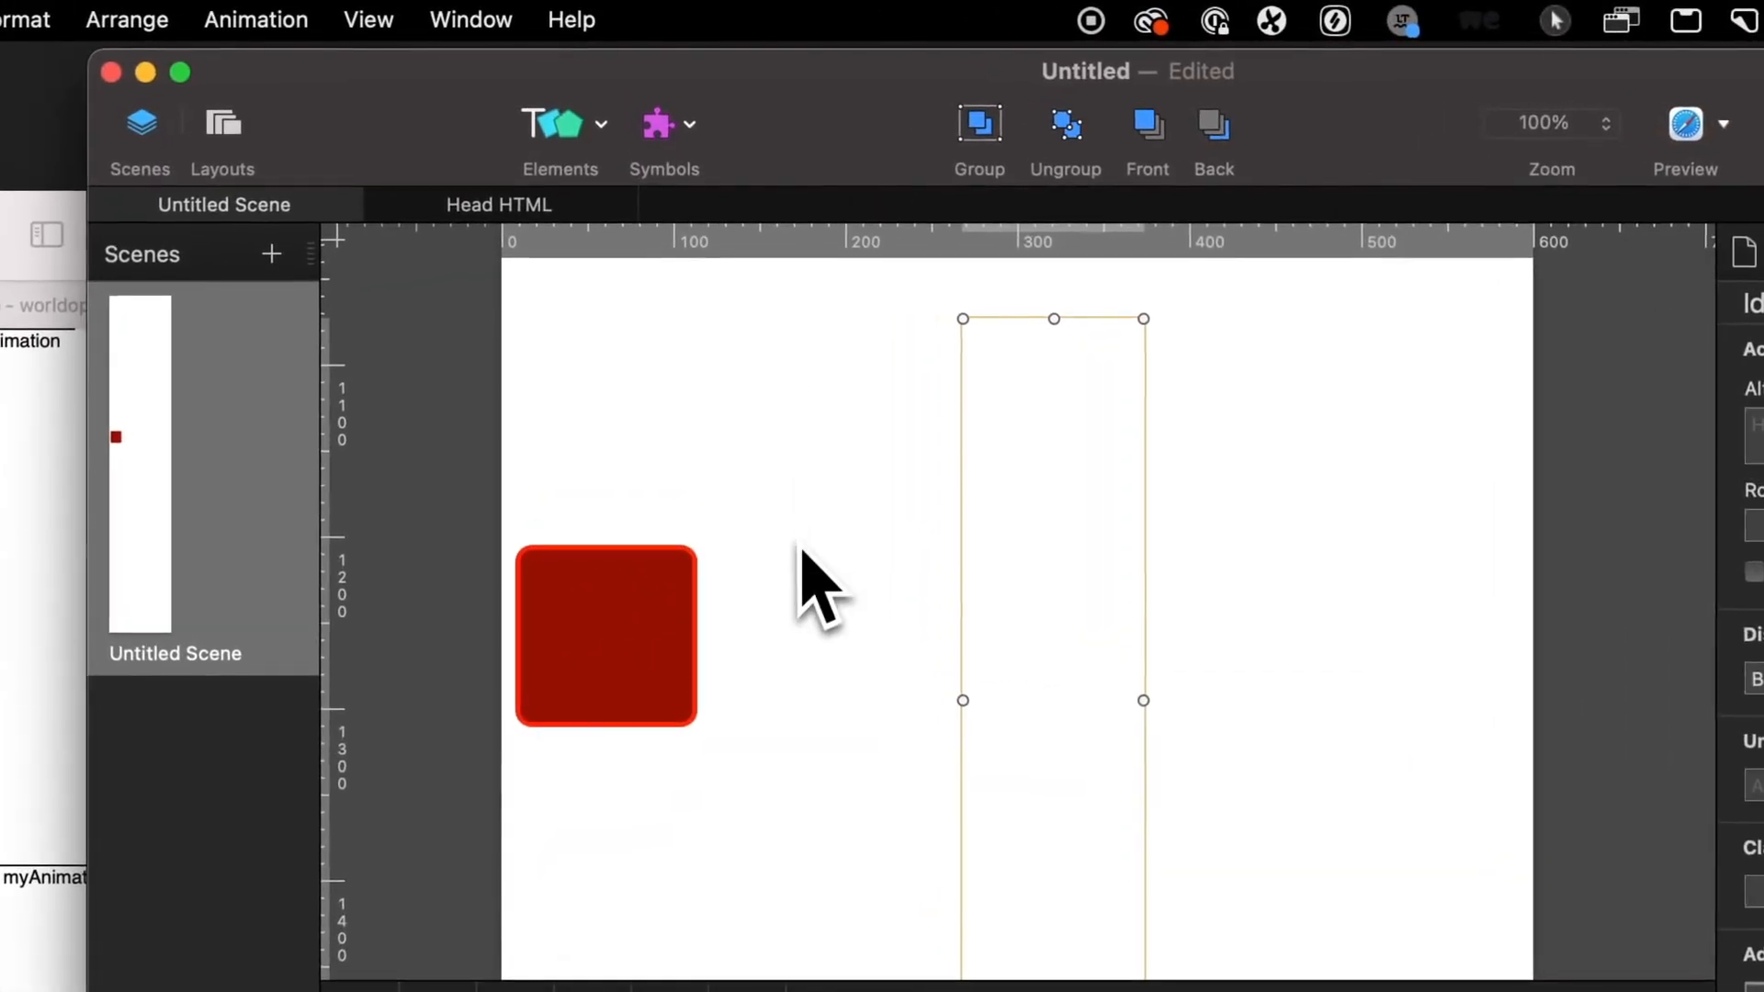
pyautogui.click(689, 125)
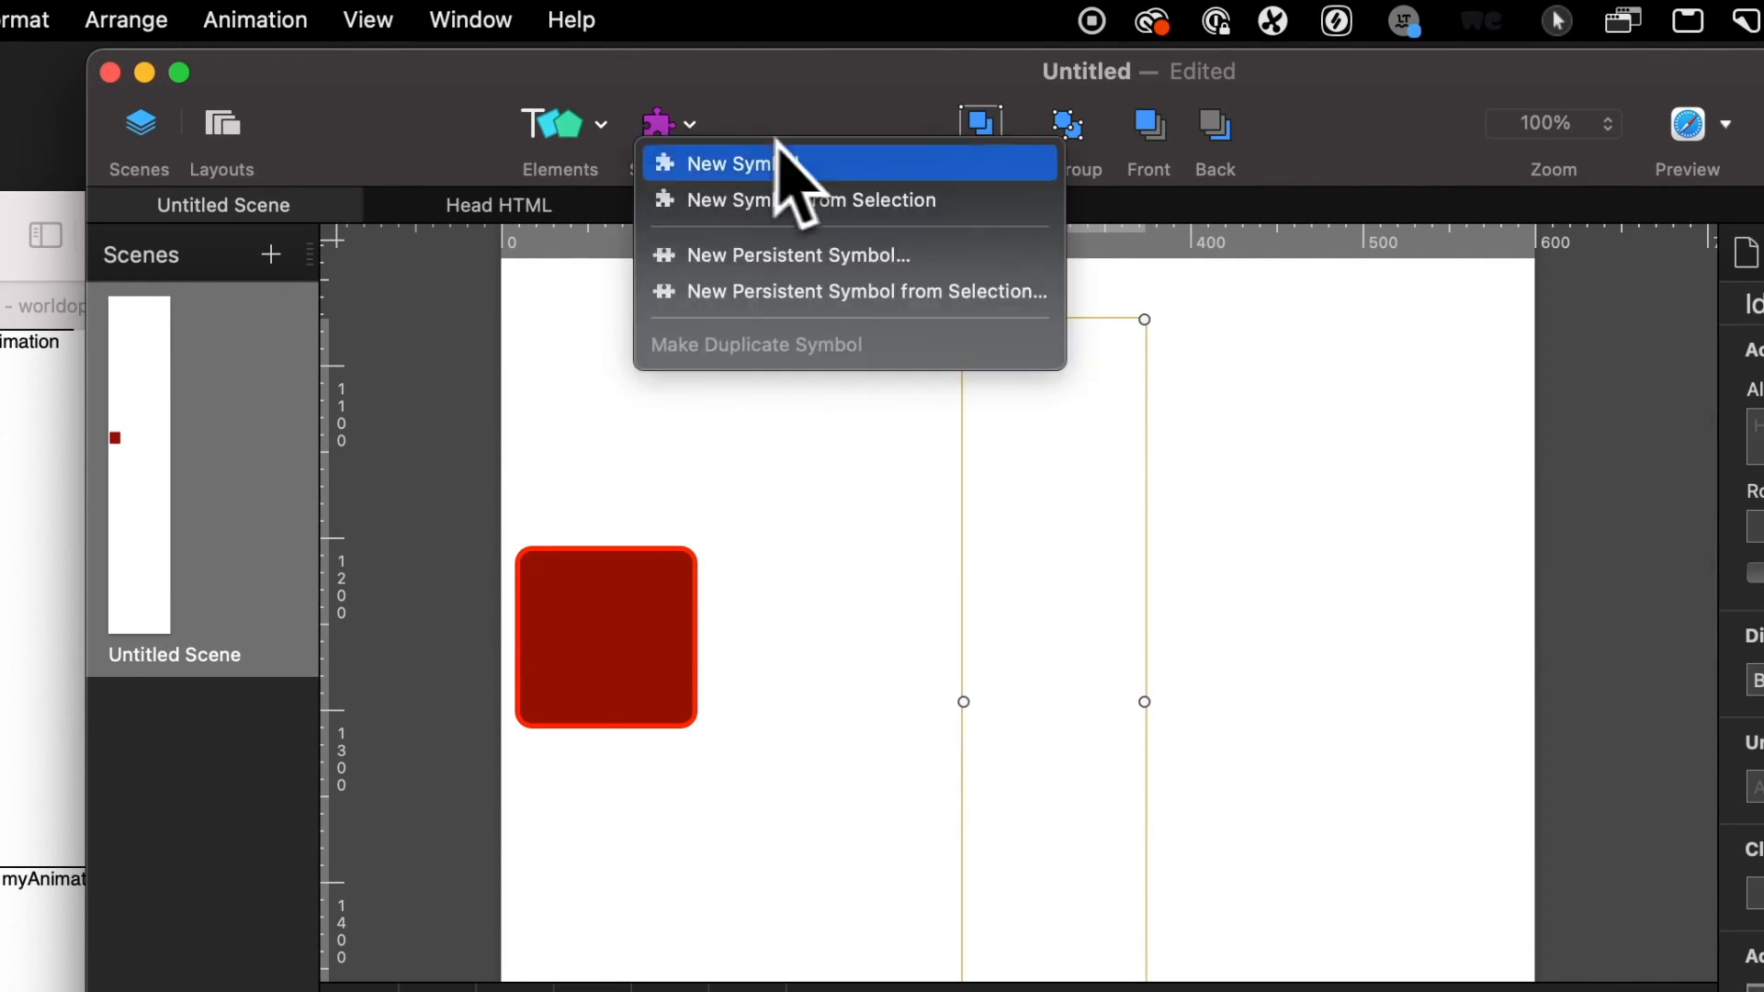
pyautogui.click(800, 200)
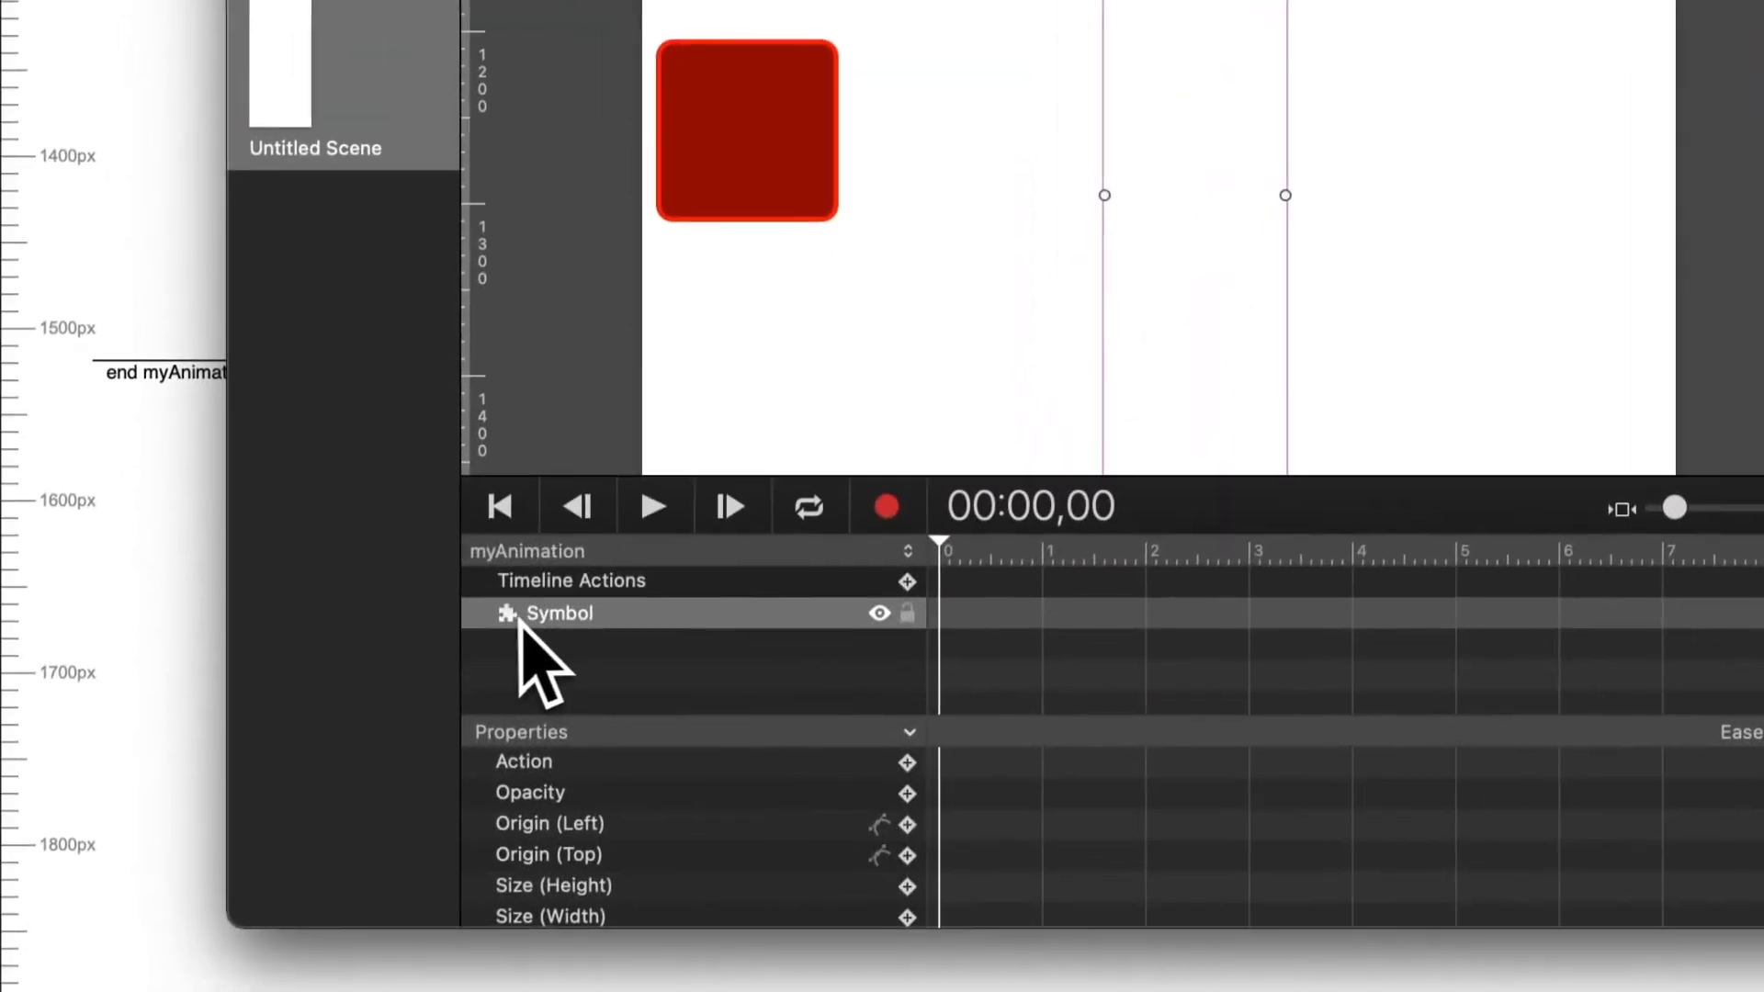
# Open the symbol for editing and remove all additional HTML attributes from the Bound group inside it
pyautogui.doubleClick(518, 613)
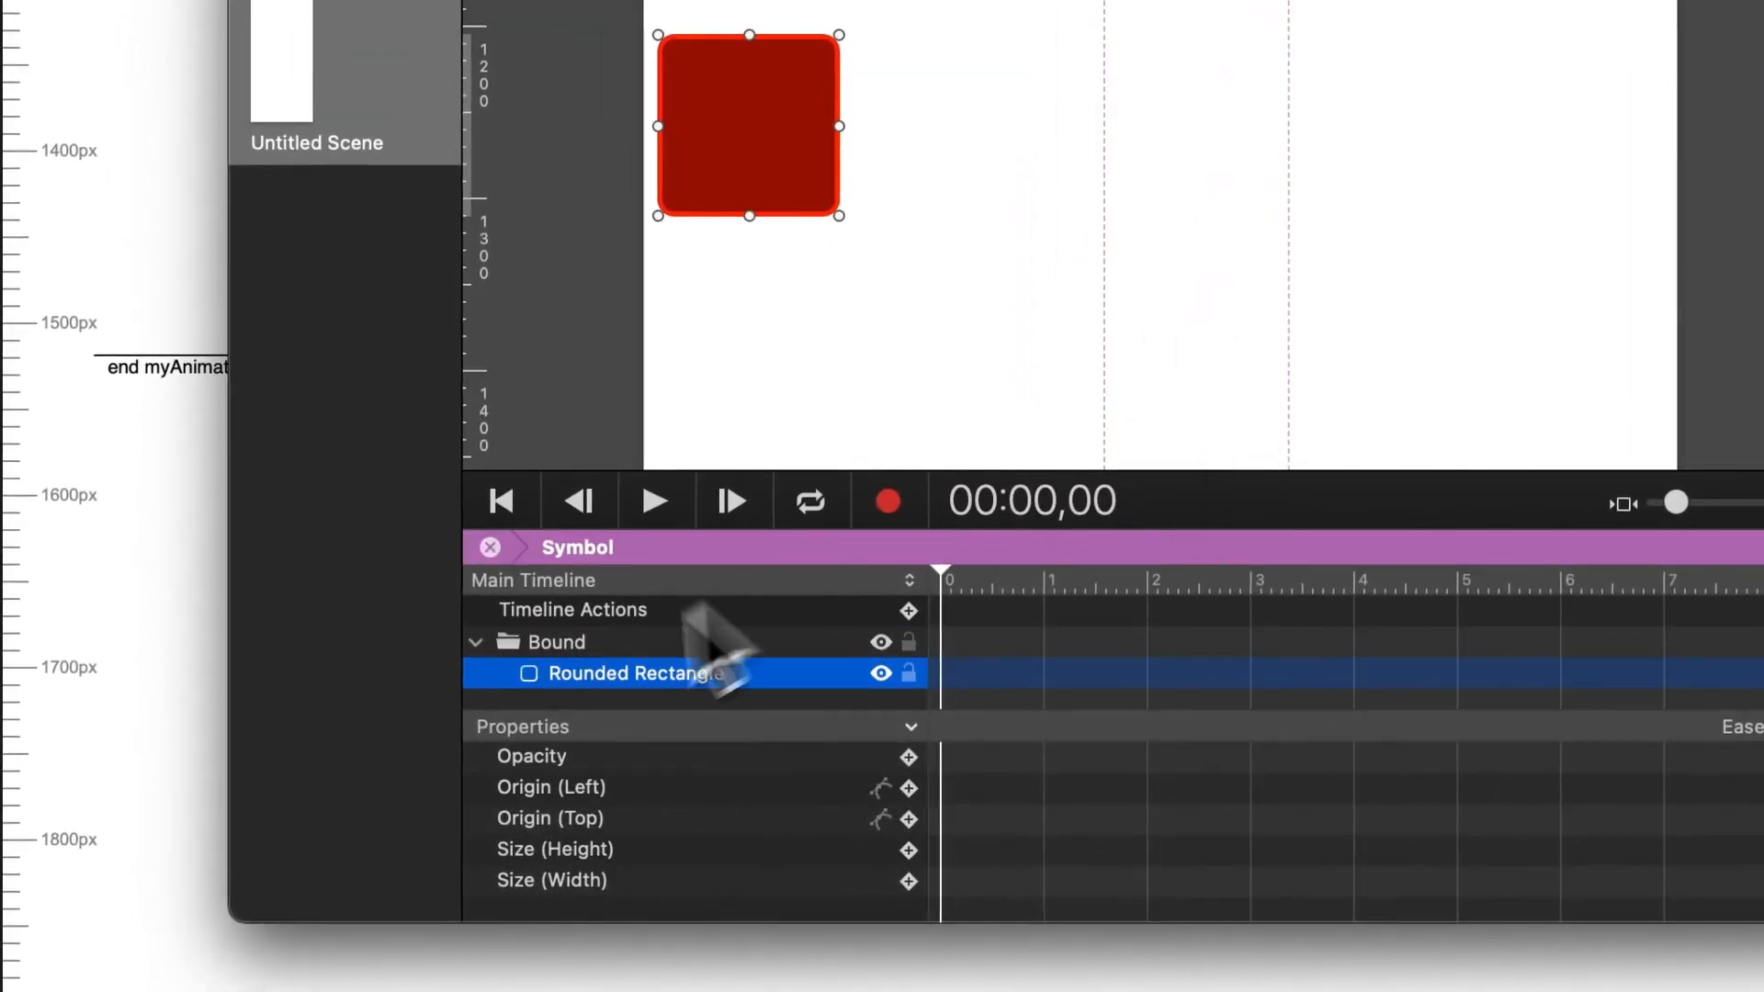
pyautogui.click(548, 643)
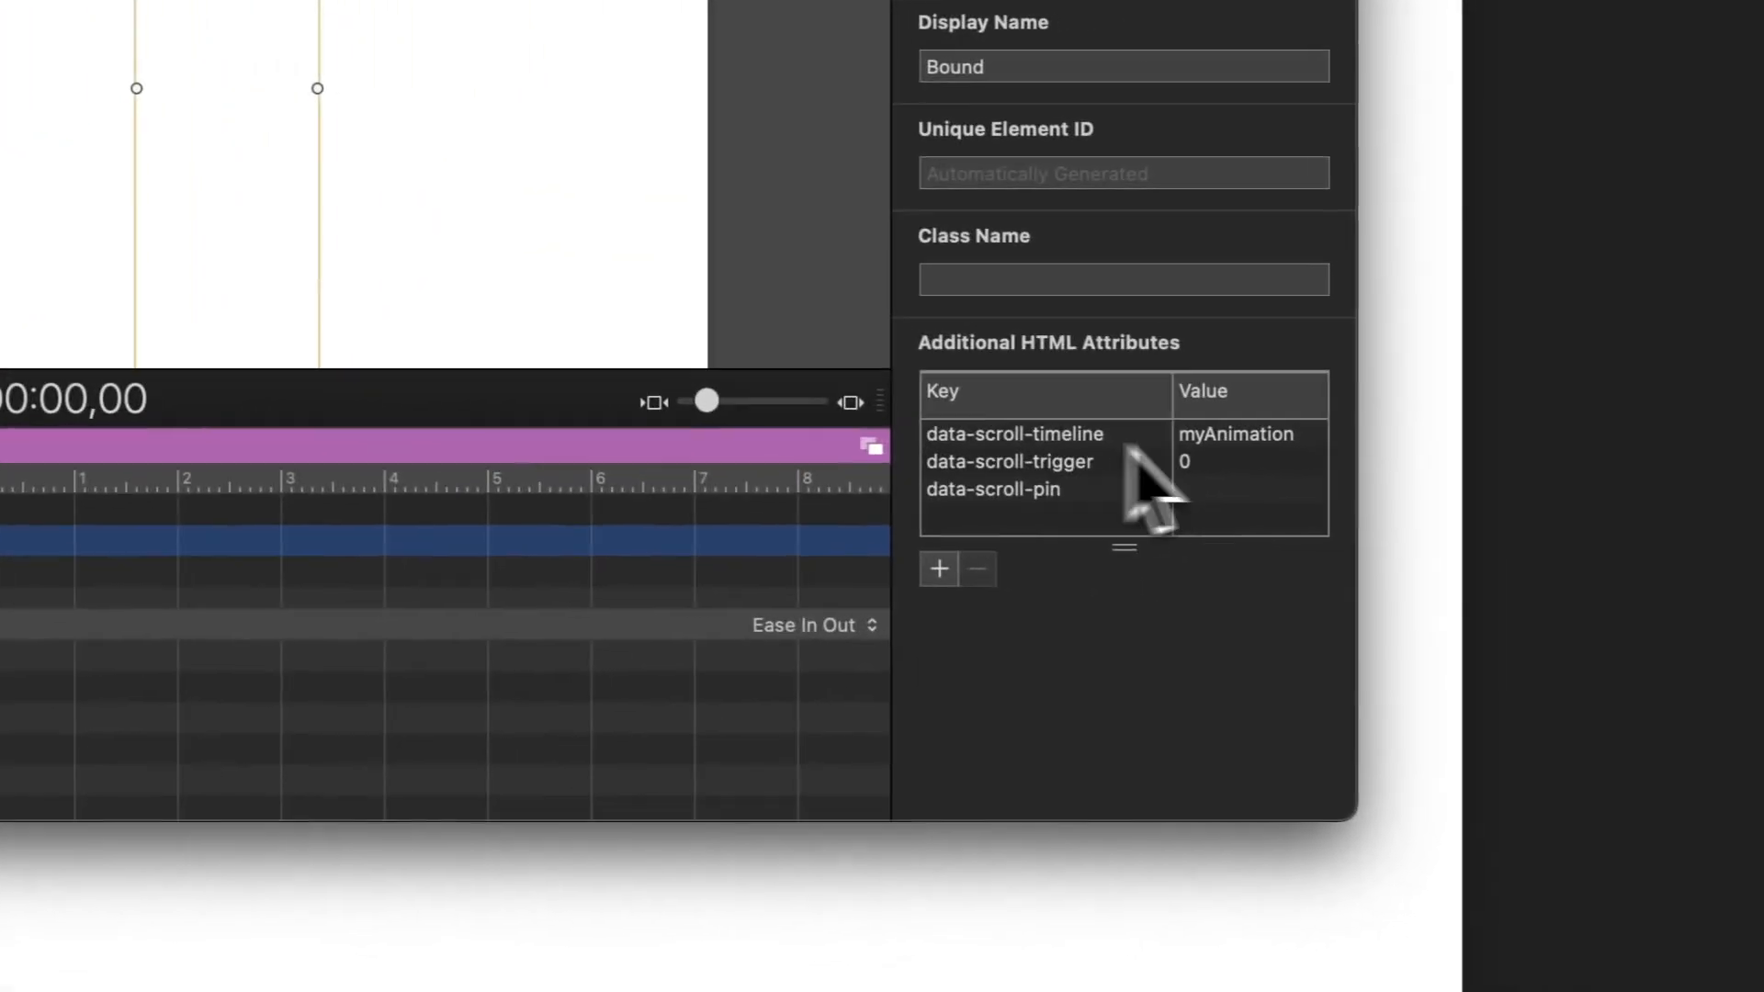
pyautogui.click(1032, 441)
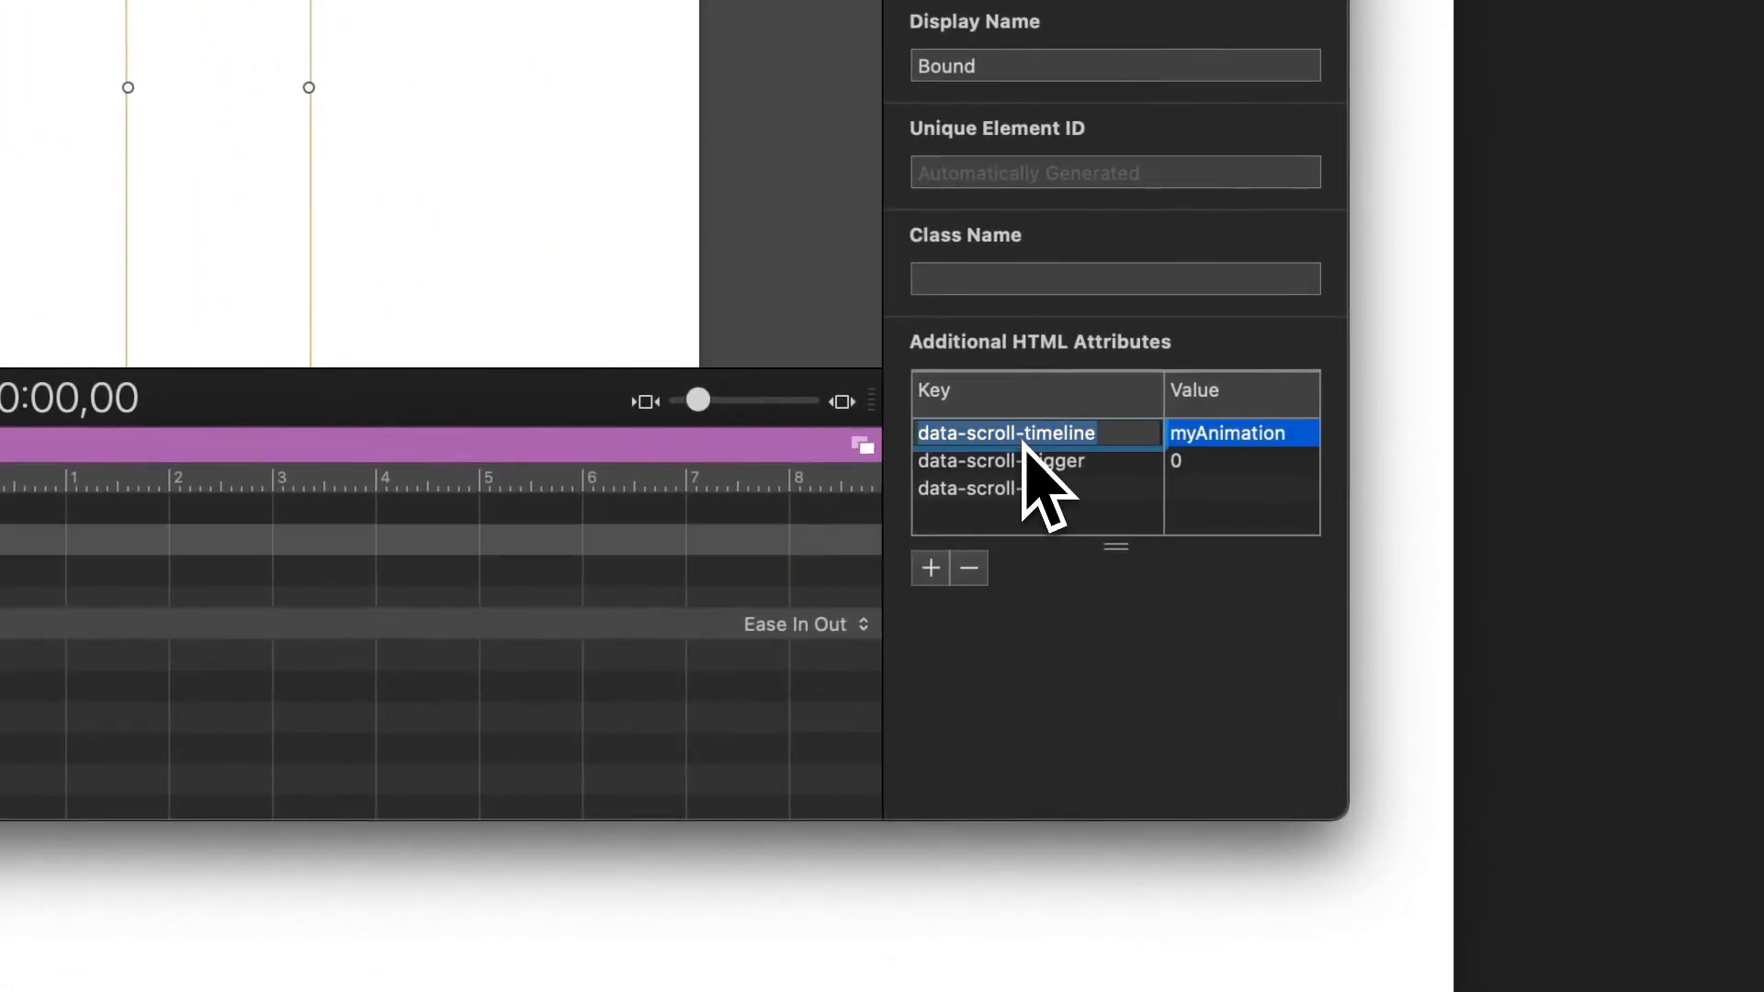
pyautogui.click(1017, 464)
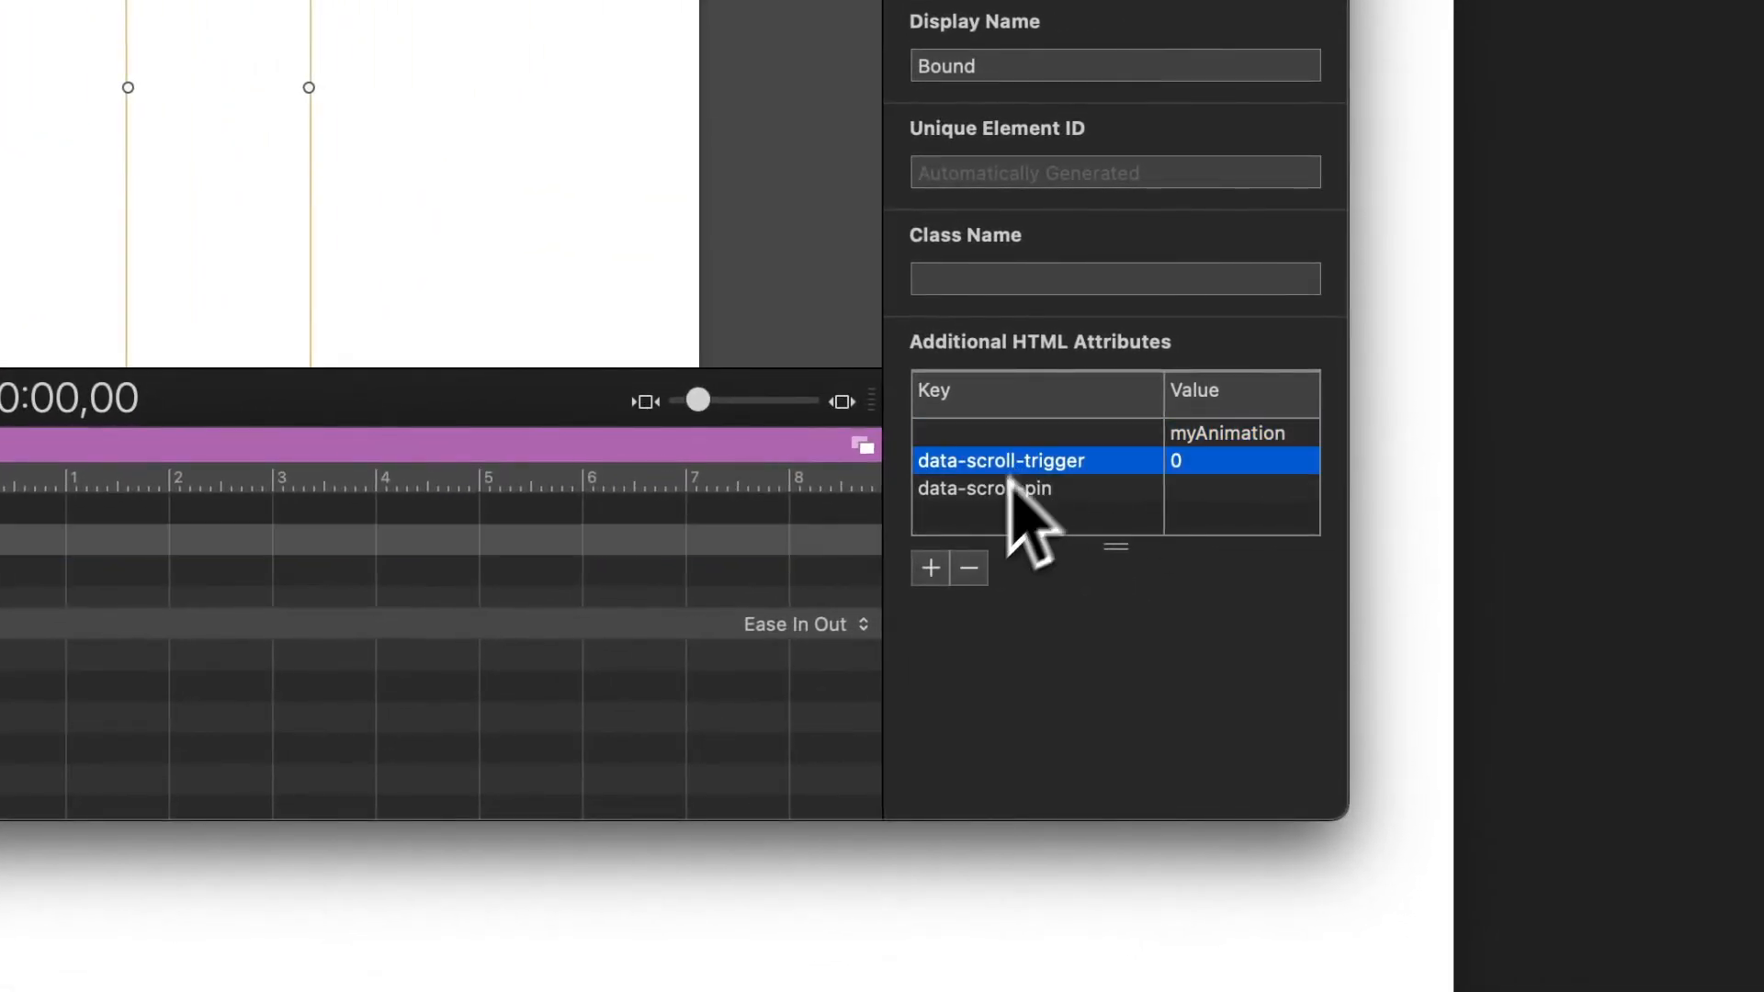
pyautogui.click(976, 571)
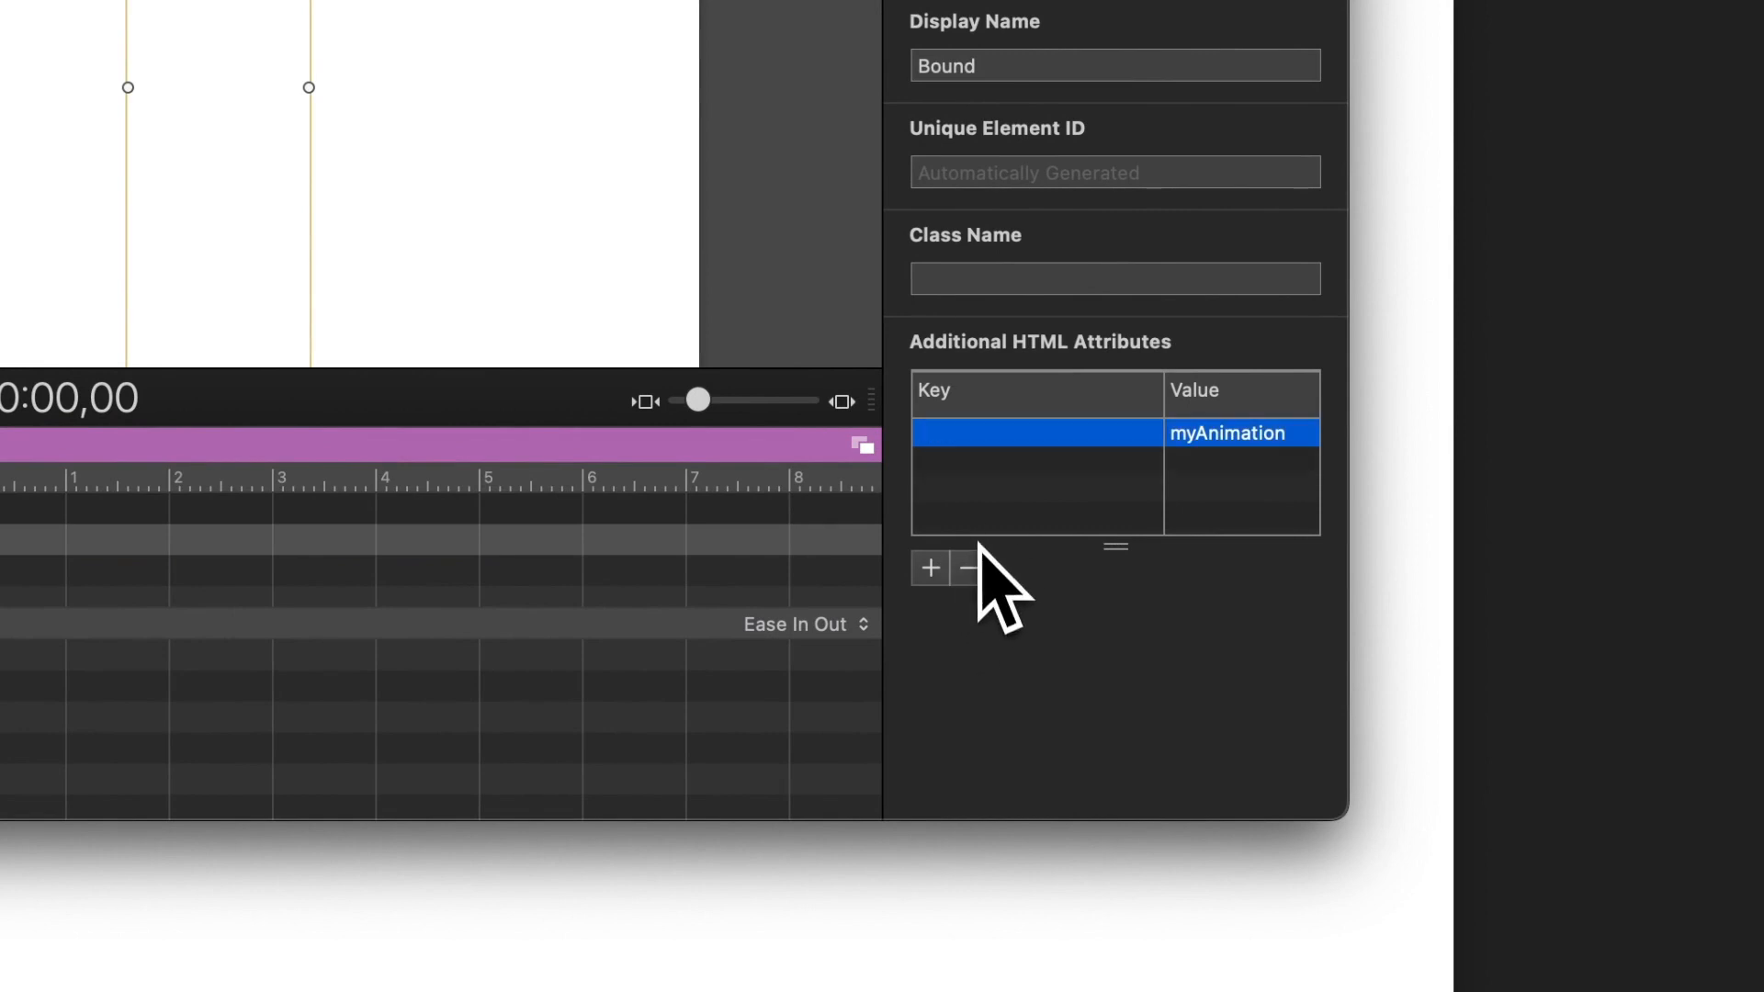
pyautogui.click(970, 567)
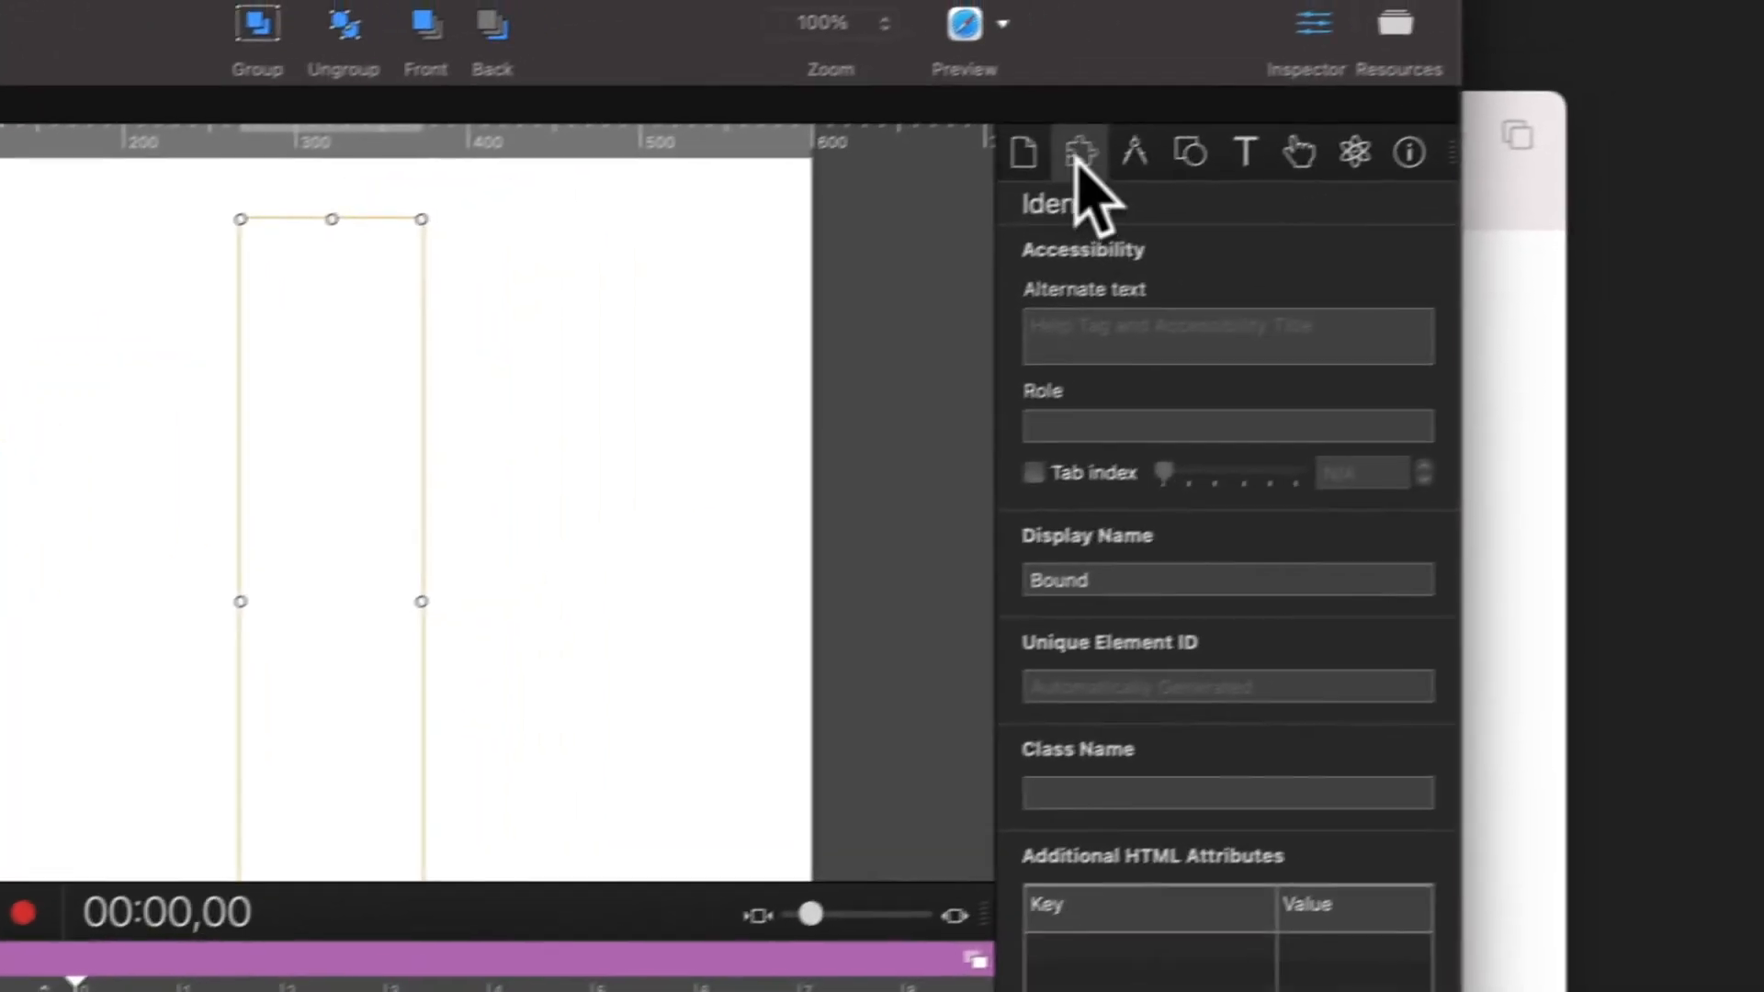
# Check which timelines the symbol contains, keeping its Main Timeline active
pyautogui.click(1047, 161)
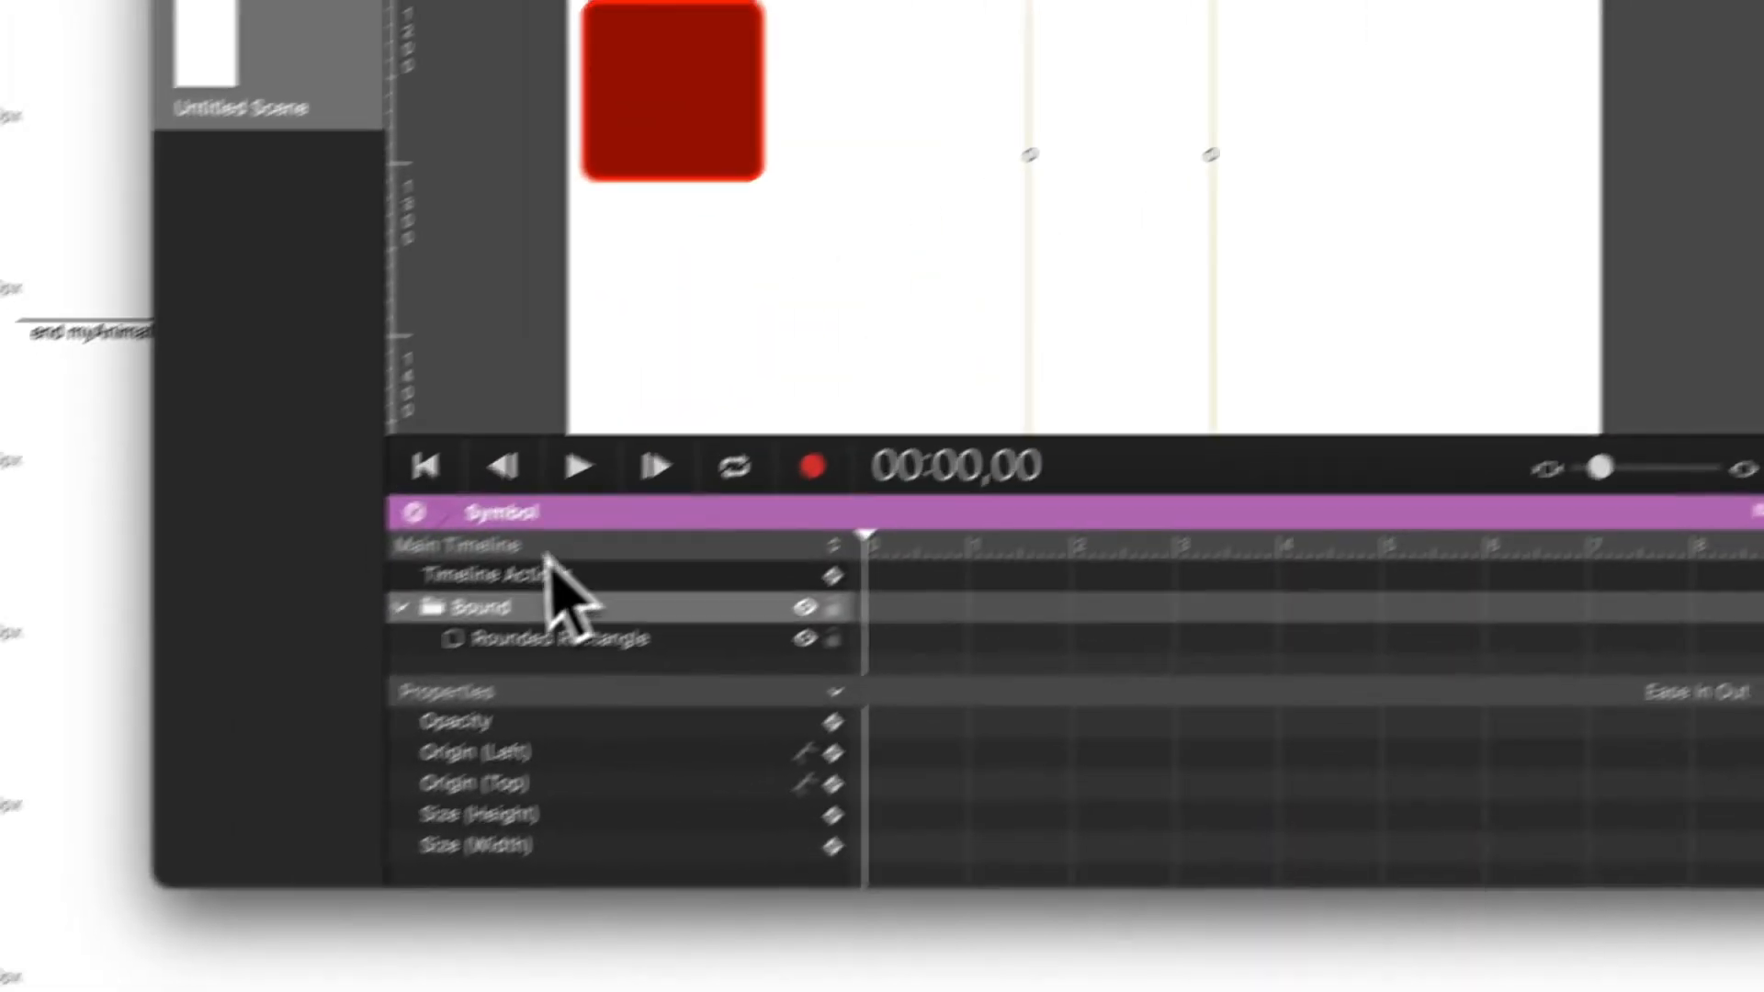
pyautogui.click(549, 560)
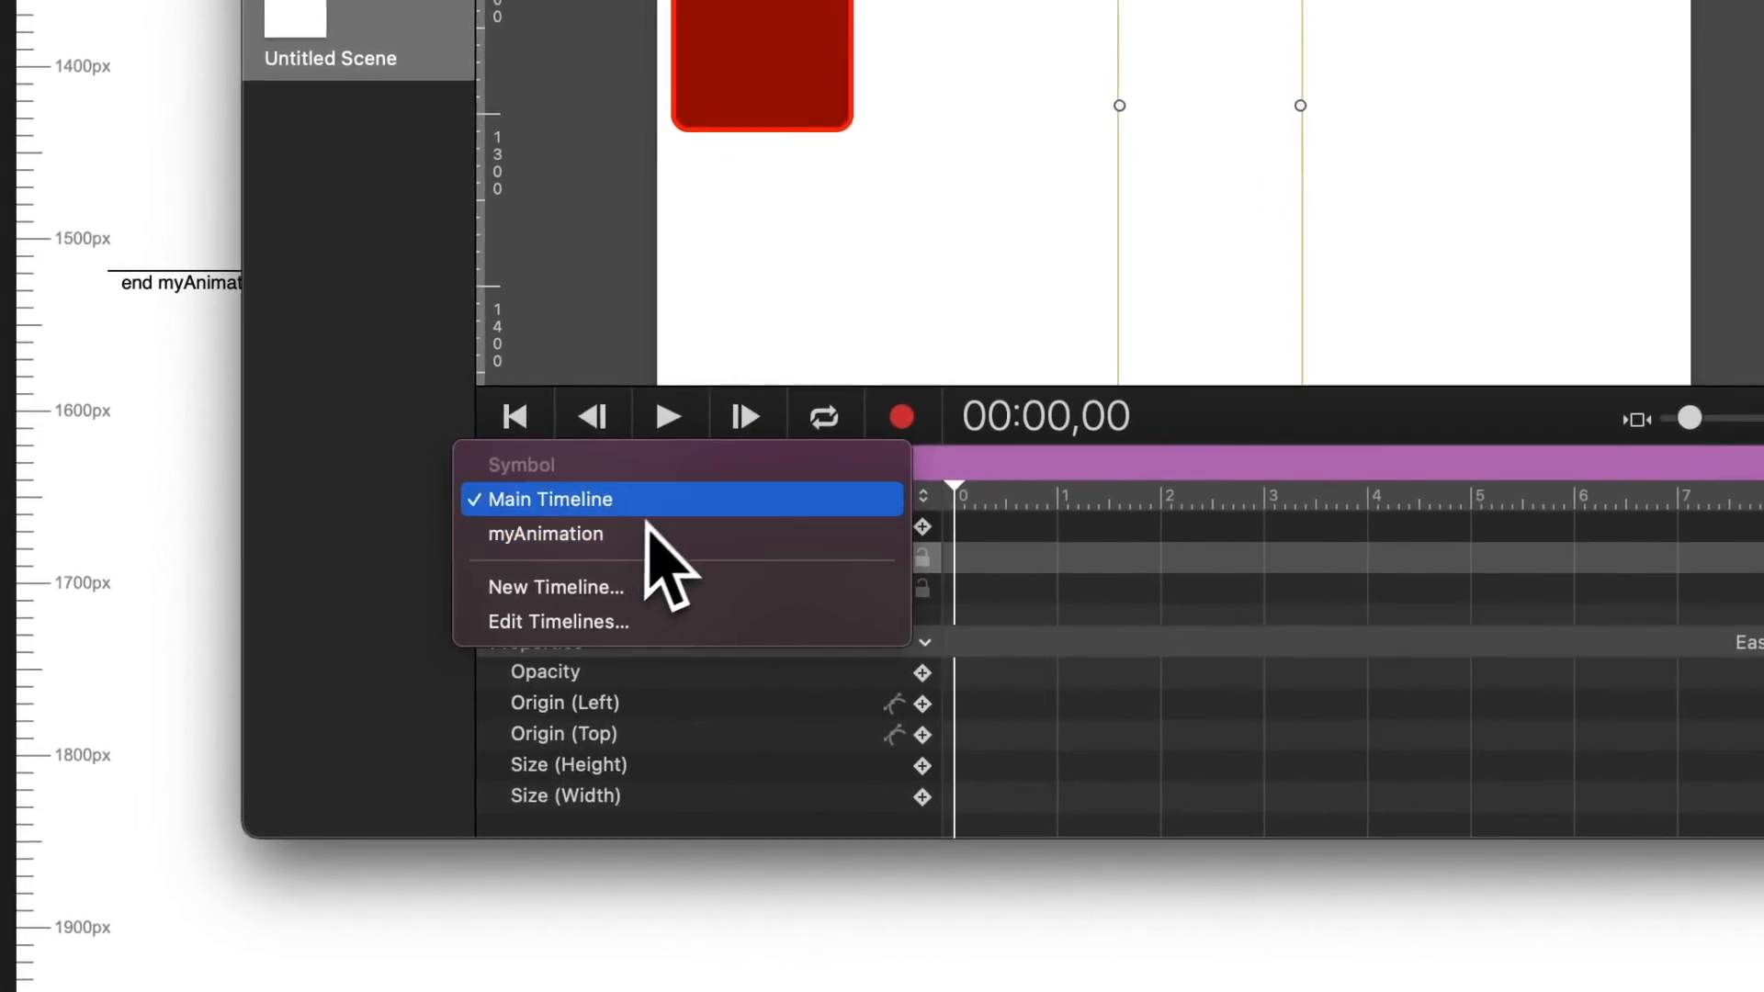
pyautogui.click(643, 505)
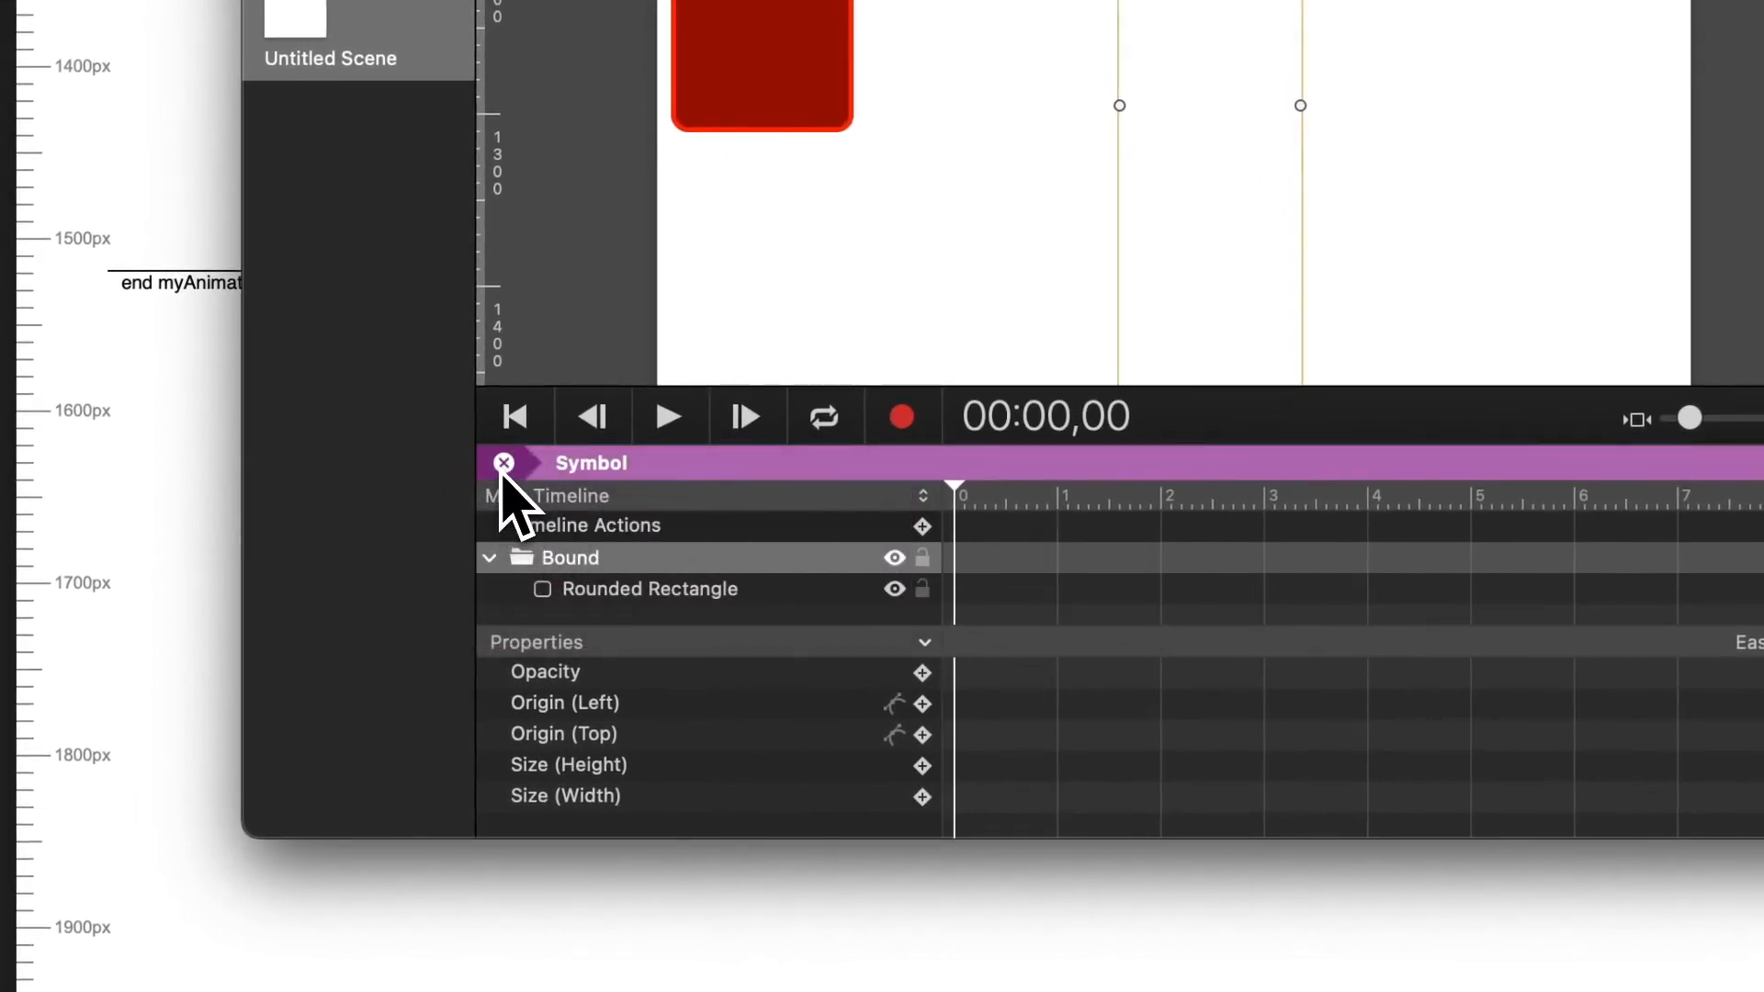
# Leave the symbol, make the scene's Main Timeline active and delete the scene's myAnimation timeline
pyautogui.click(504, 463)
pyautogui.click(588, 464)
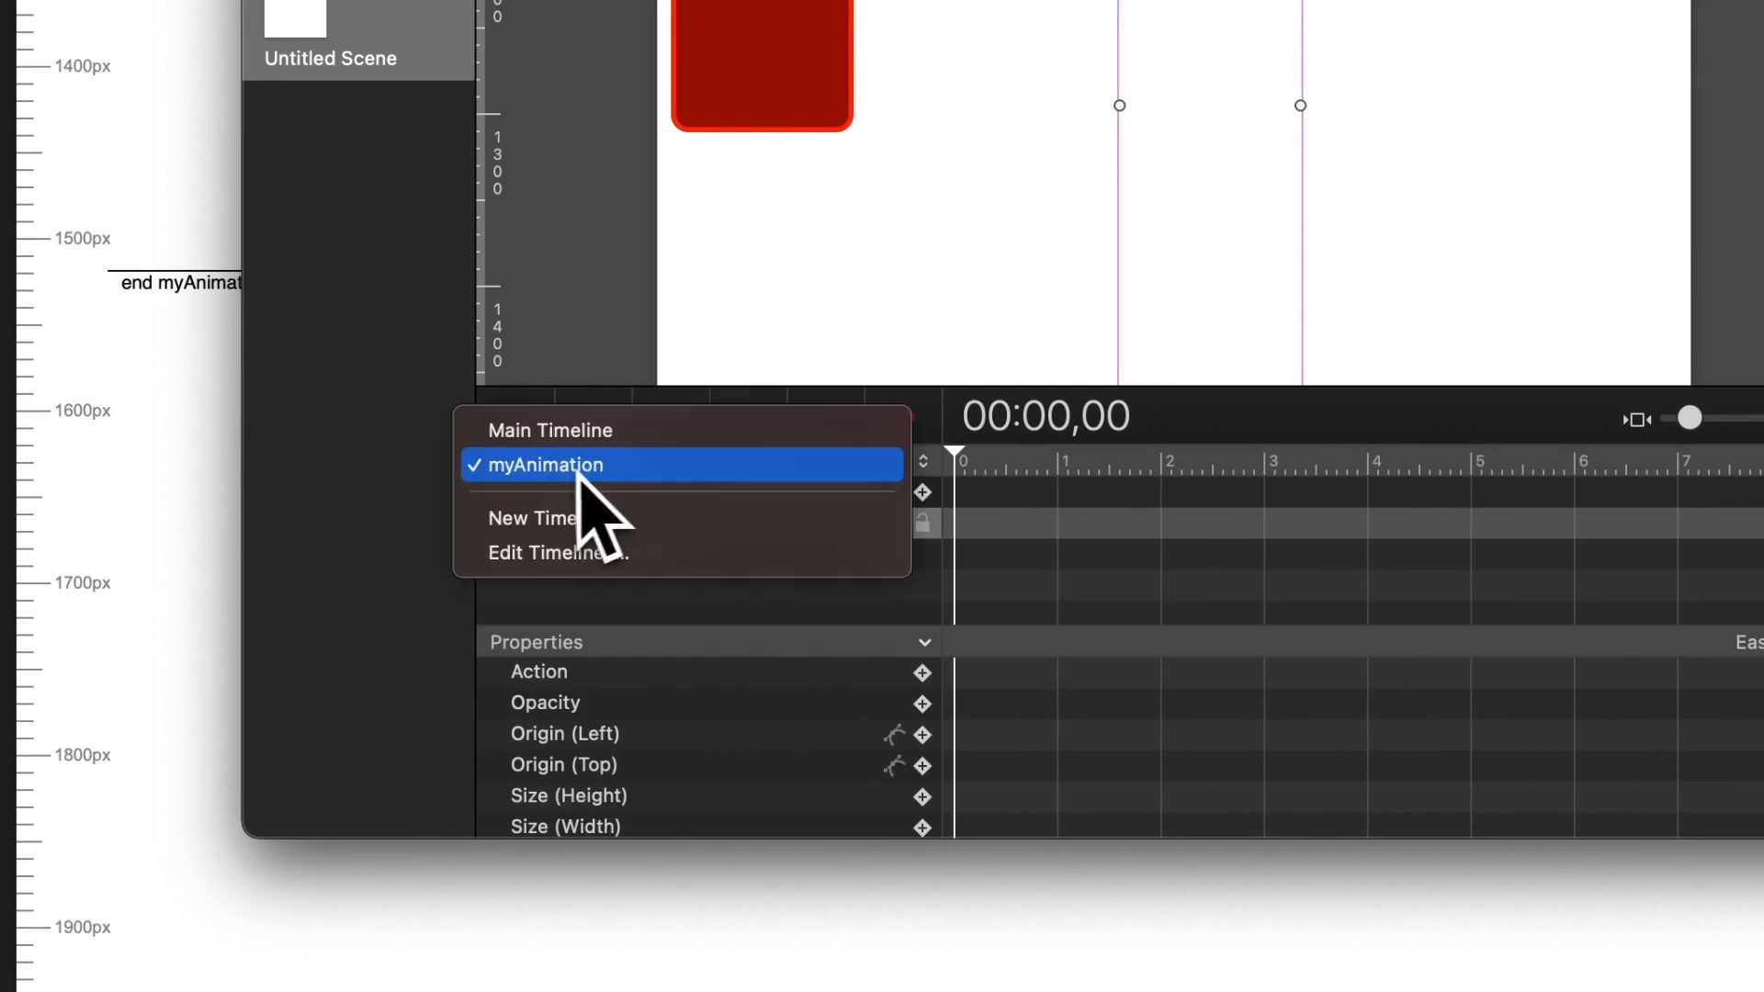
pyautogui.click(687, 431)
pyautogui.click(1185, 332)
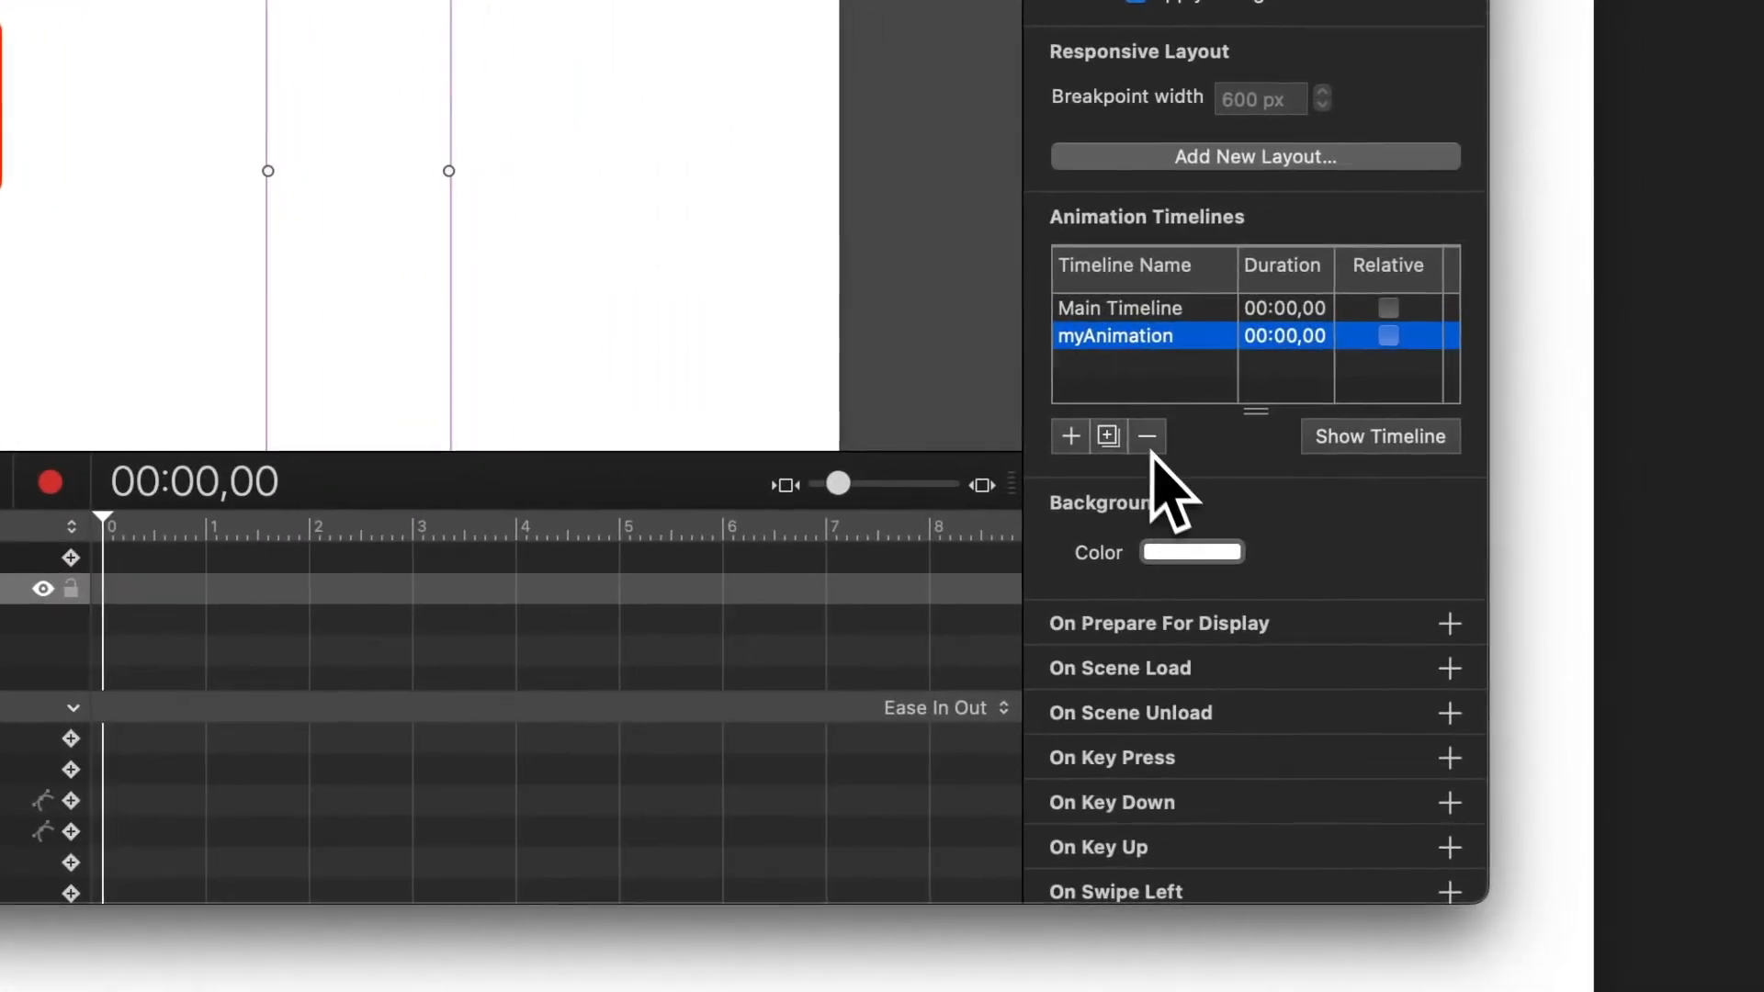
pyautogui.click(1213, 430)
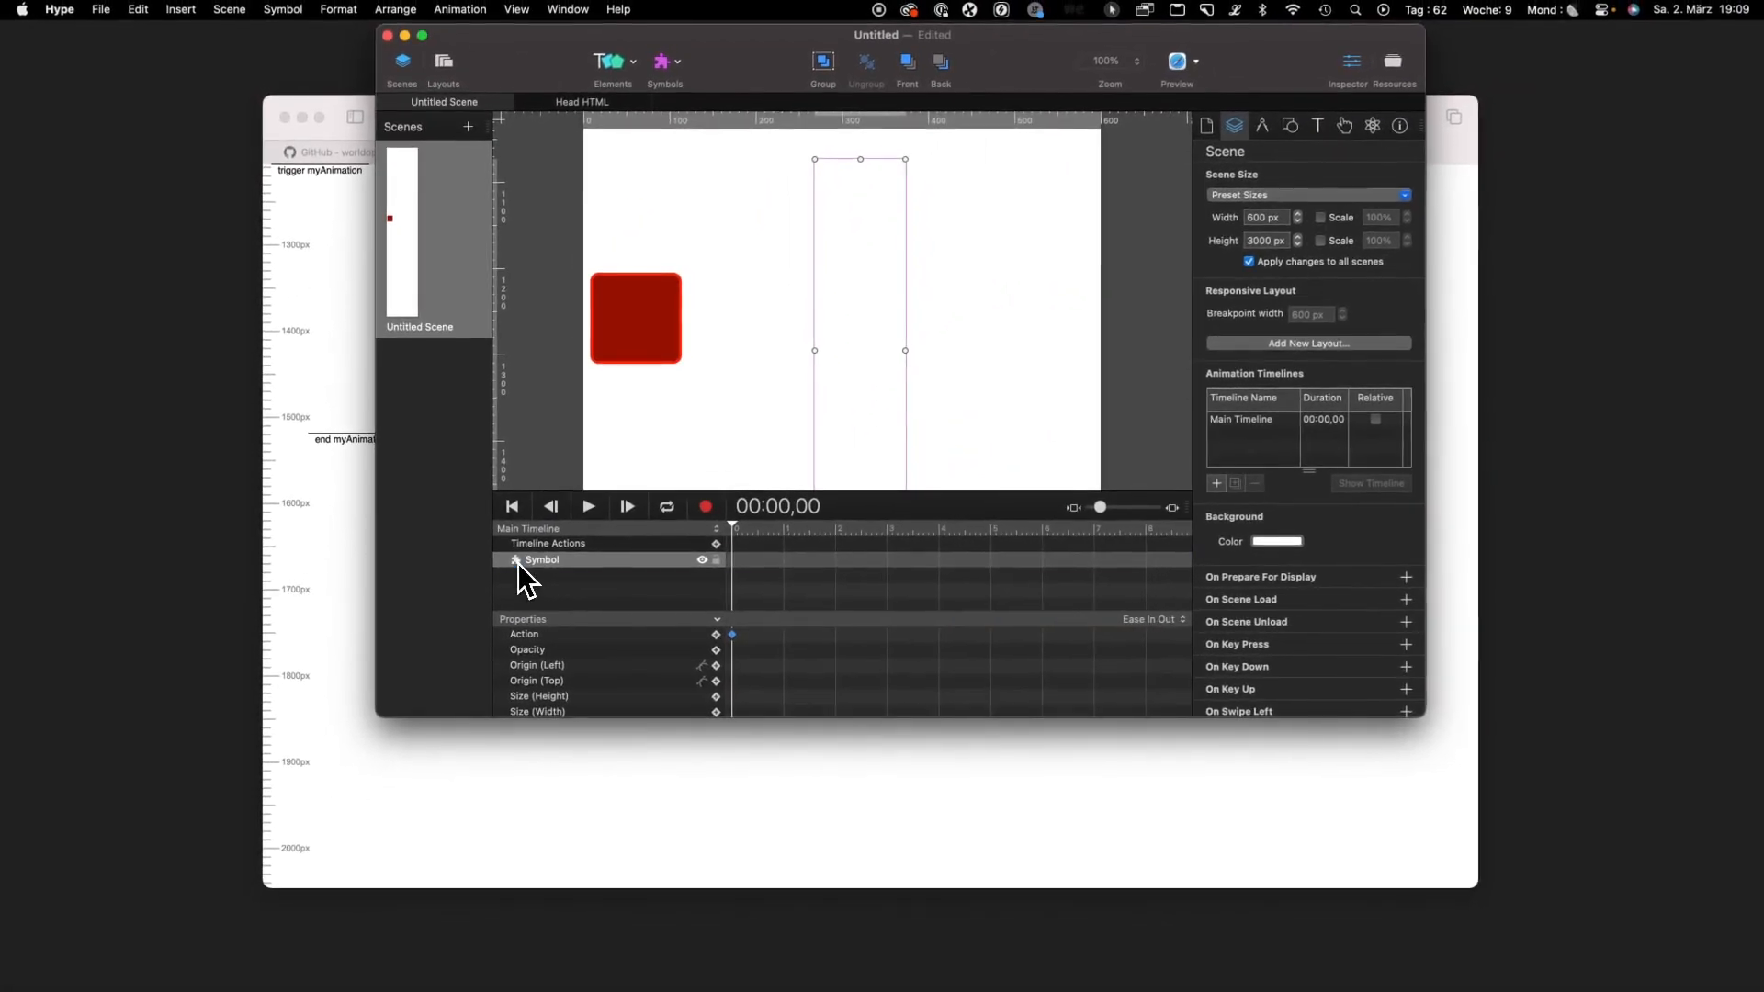
# Add the HTML attribute data-scroll-timeline with the value myAnimation to the symbol in the scene
pyautogui.click(530, 552)
pyautogui.click(1398, 125)
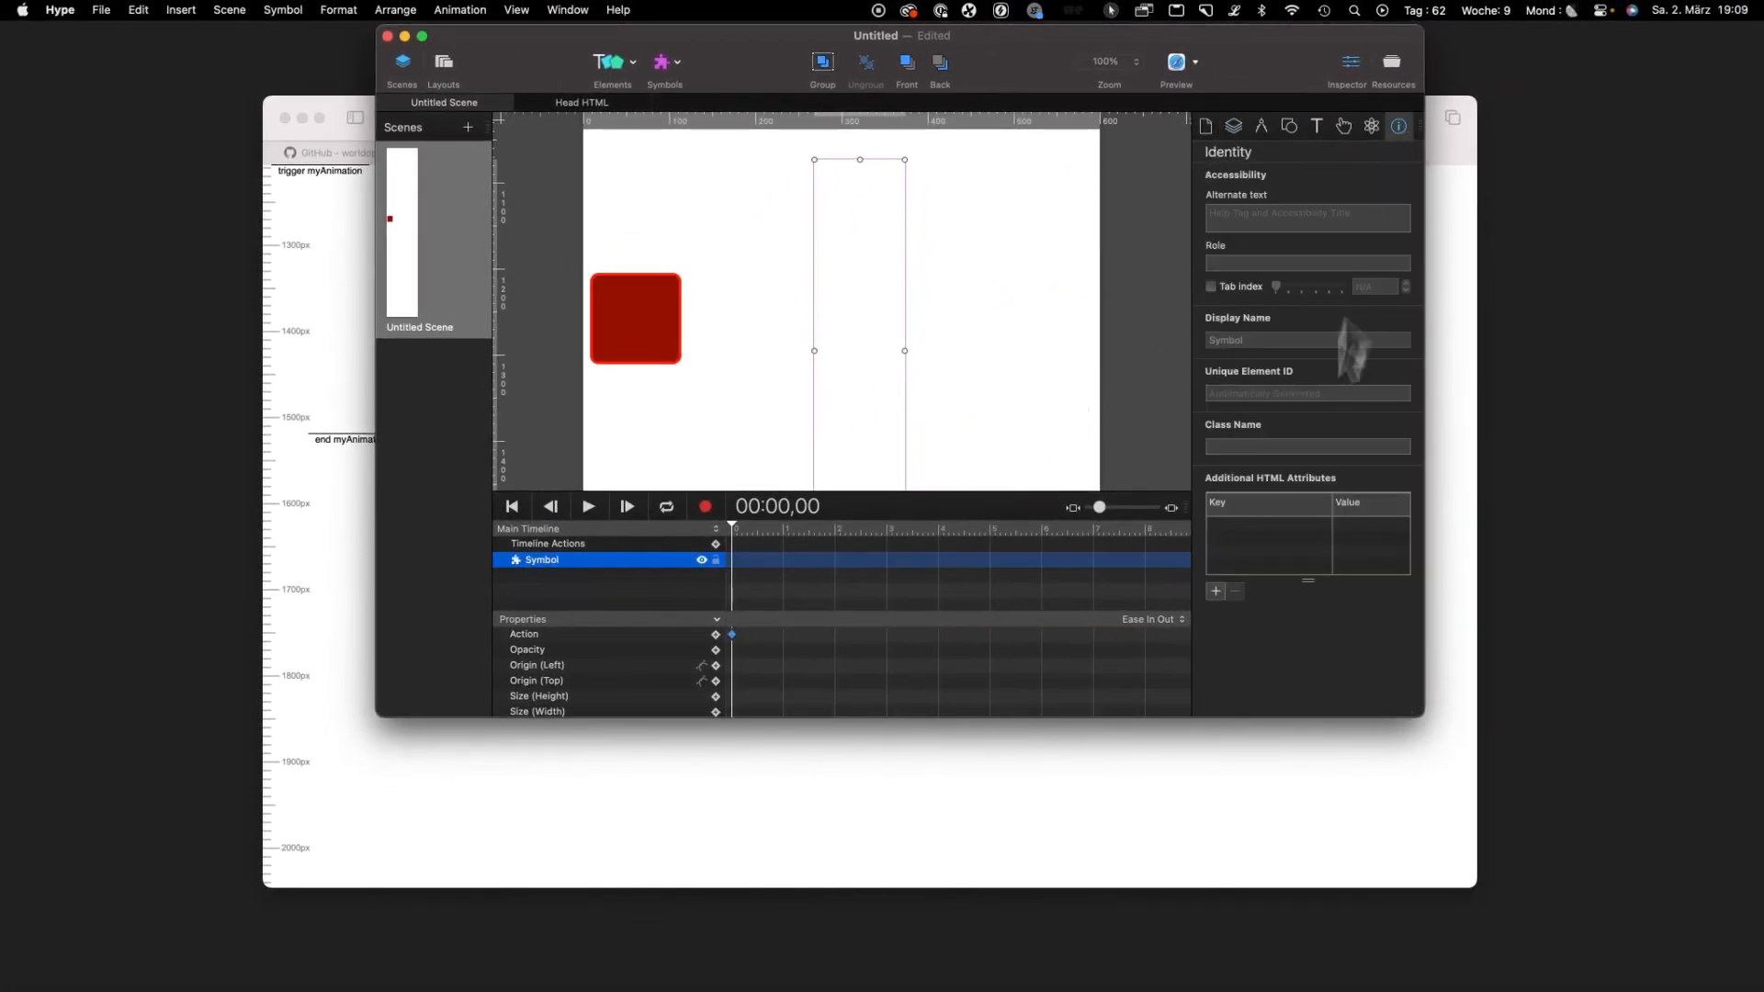
pyautogui.click(1216, 591)
pyautogui.write('data-scroll-timeline')
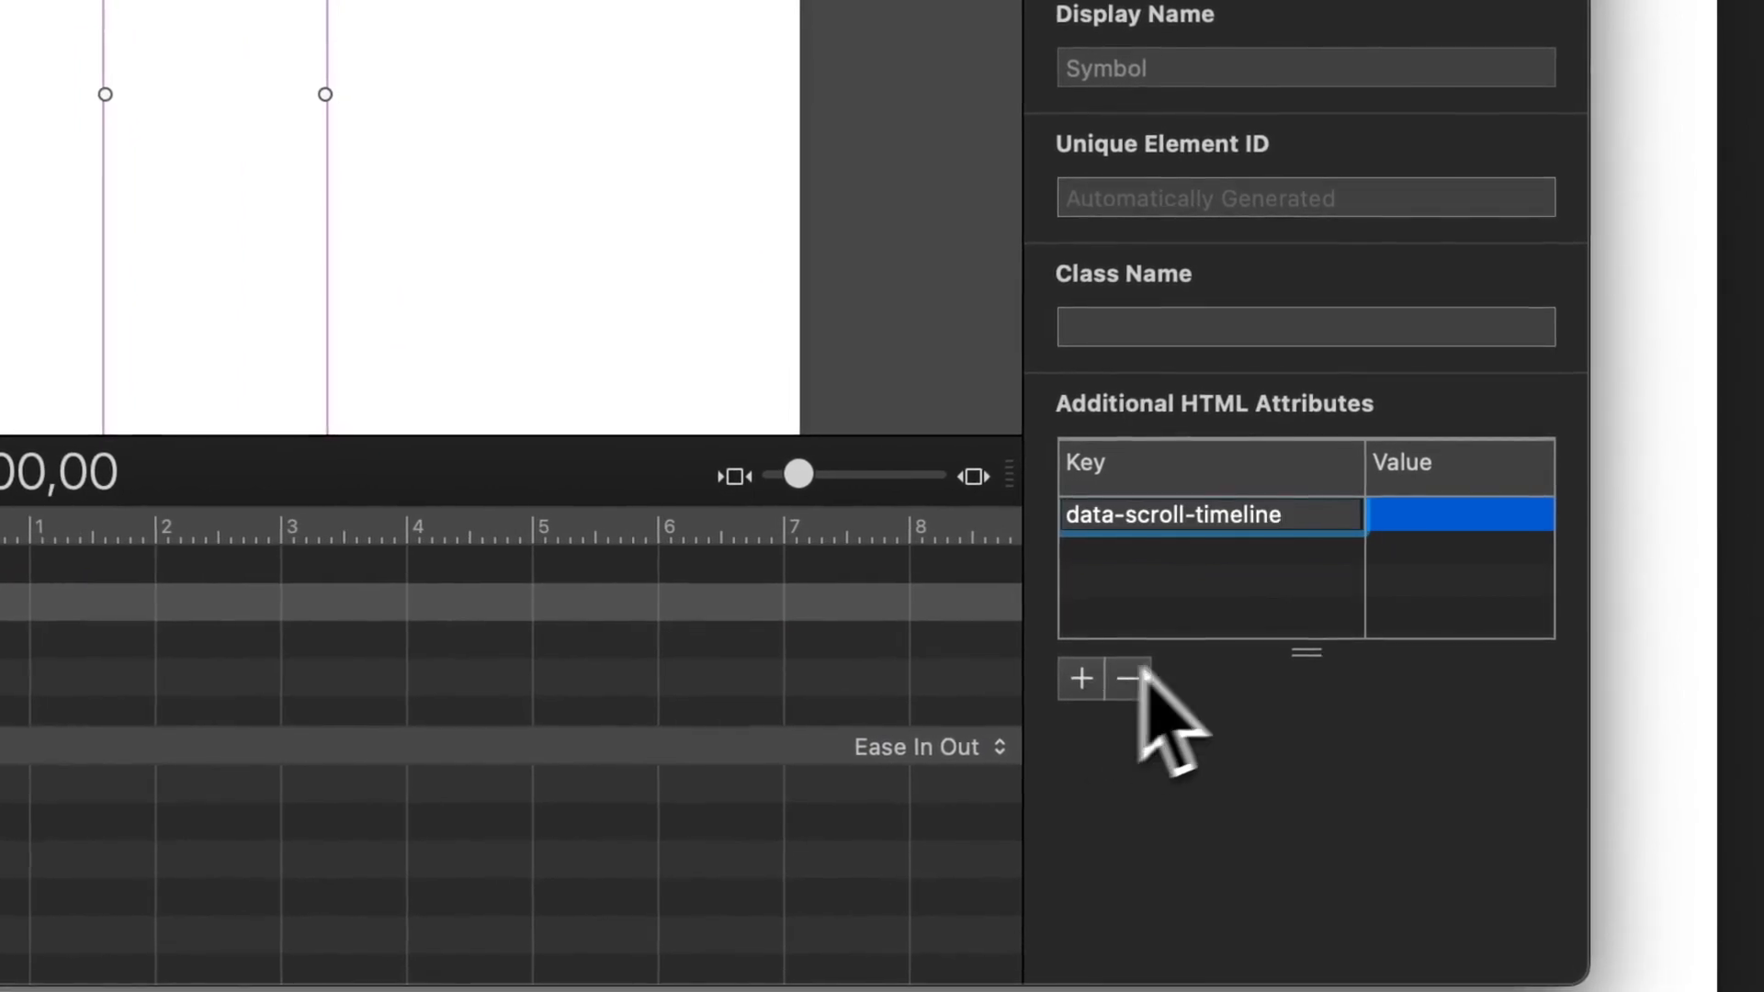
pyautogui.click(1258, 605)
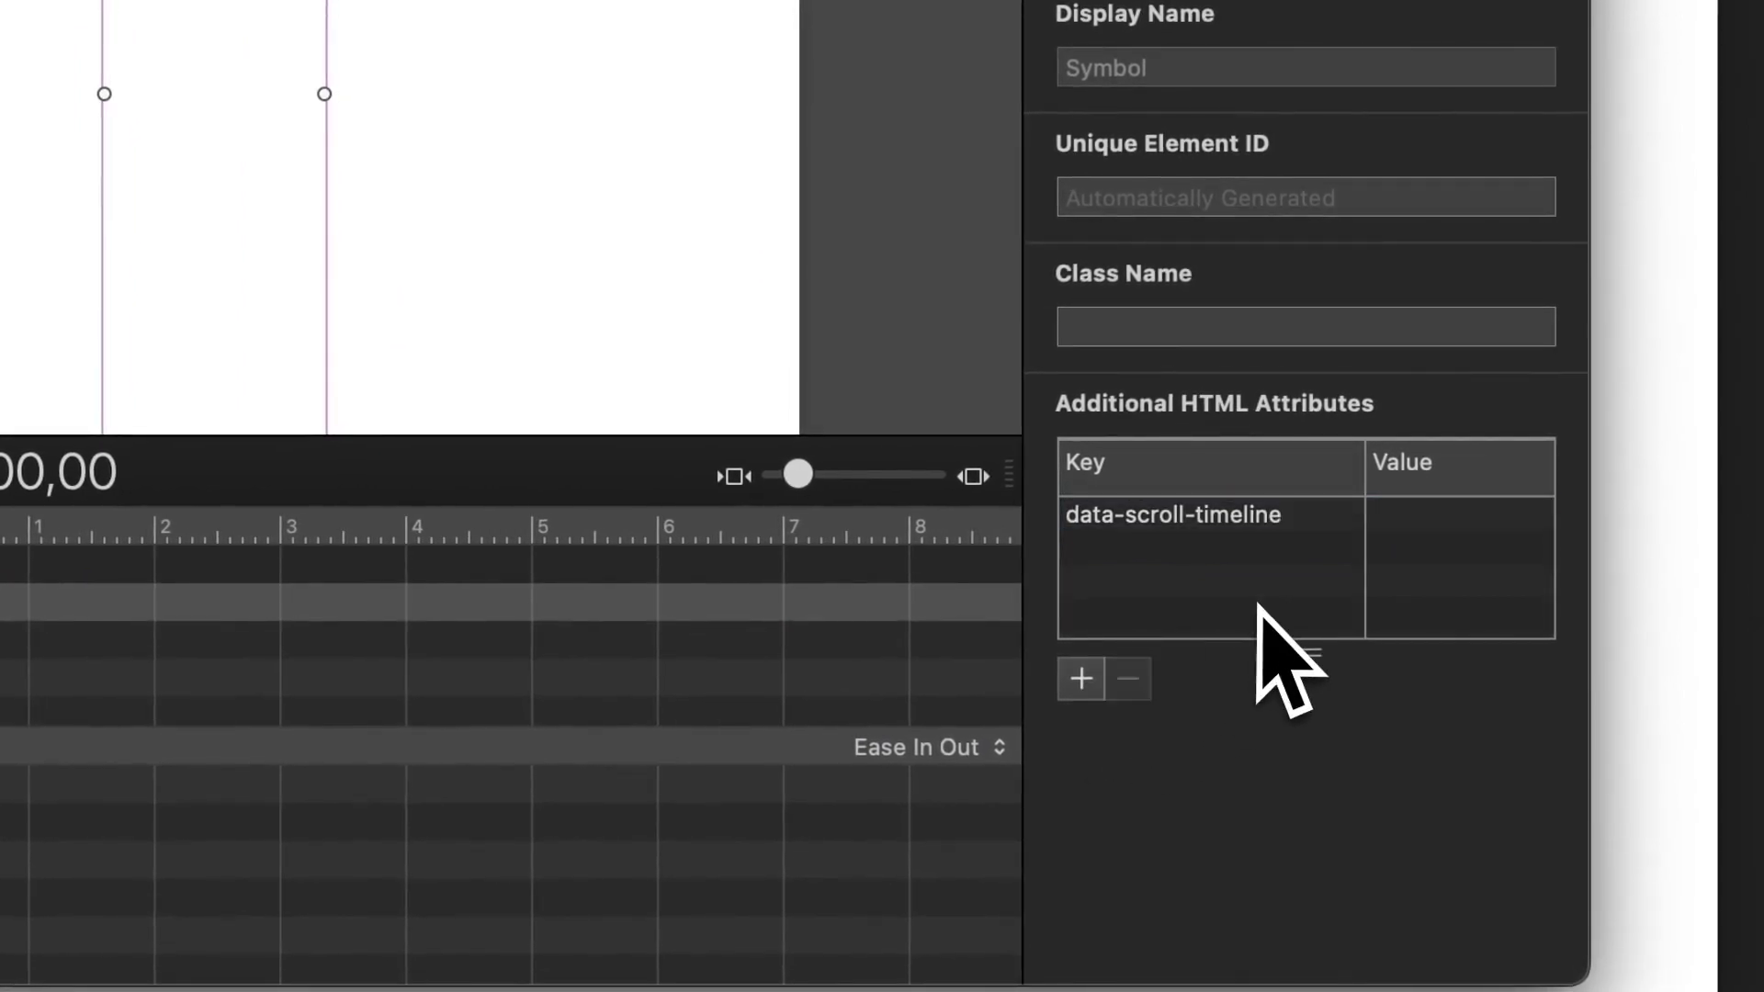
pyautogui.click(1185, 517)
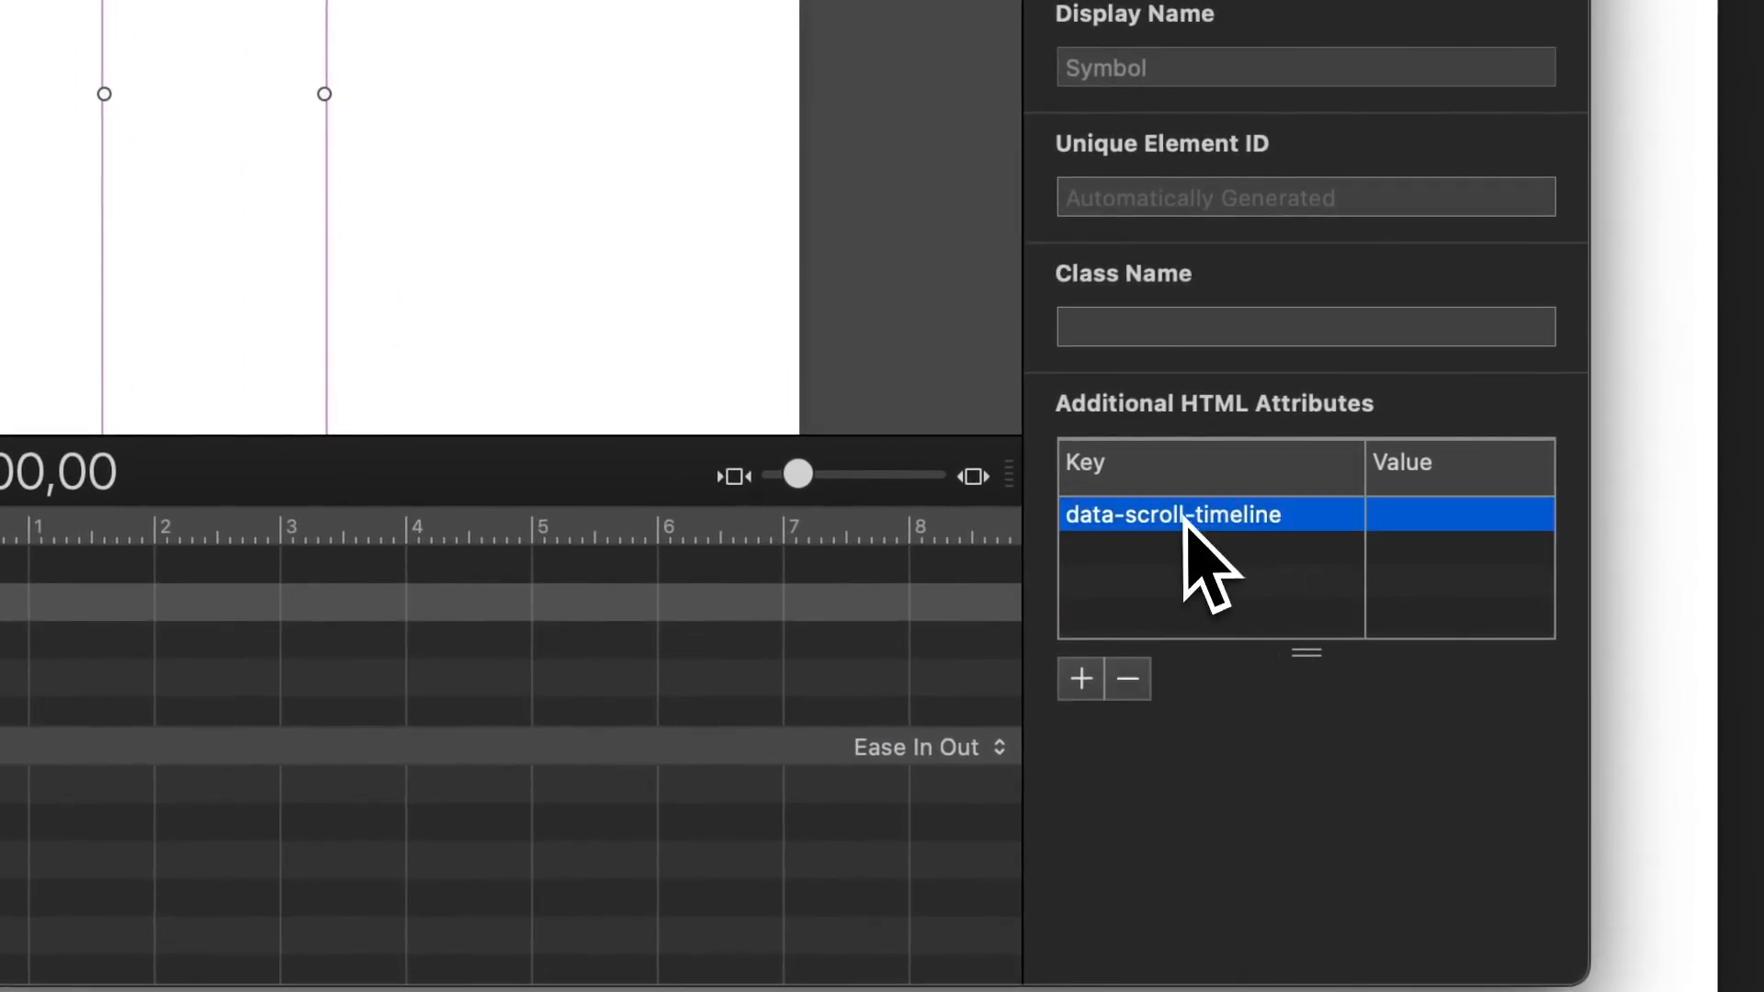
pyautogui.doubleClick(1418, 512)
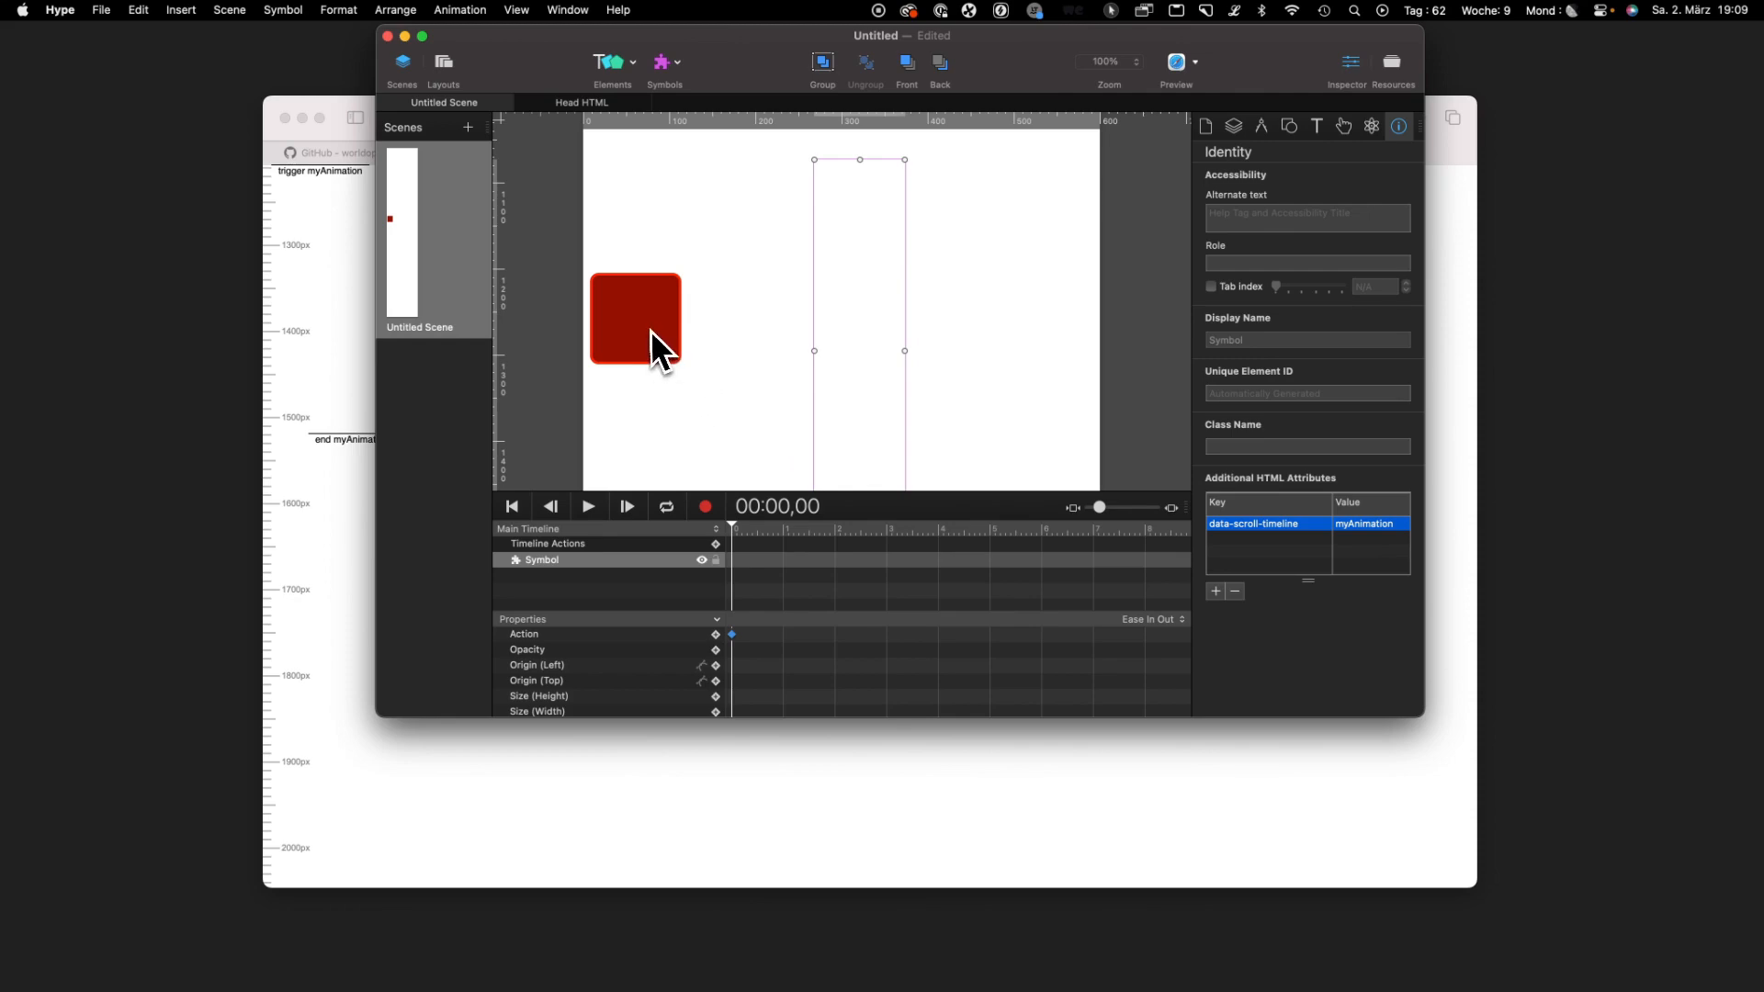
# Ungroup the Bound group inside the symbol, leaving the rounded rectangle directly in it, and return to the scene with the symbol selected
pyautogui.click(540, 561)
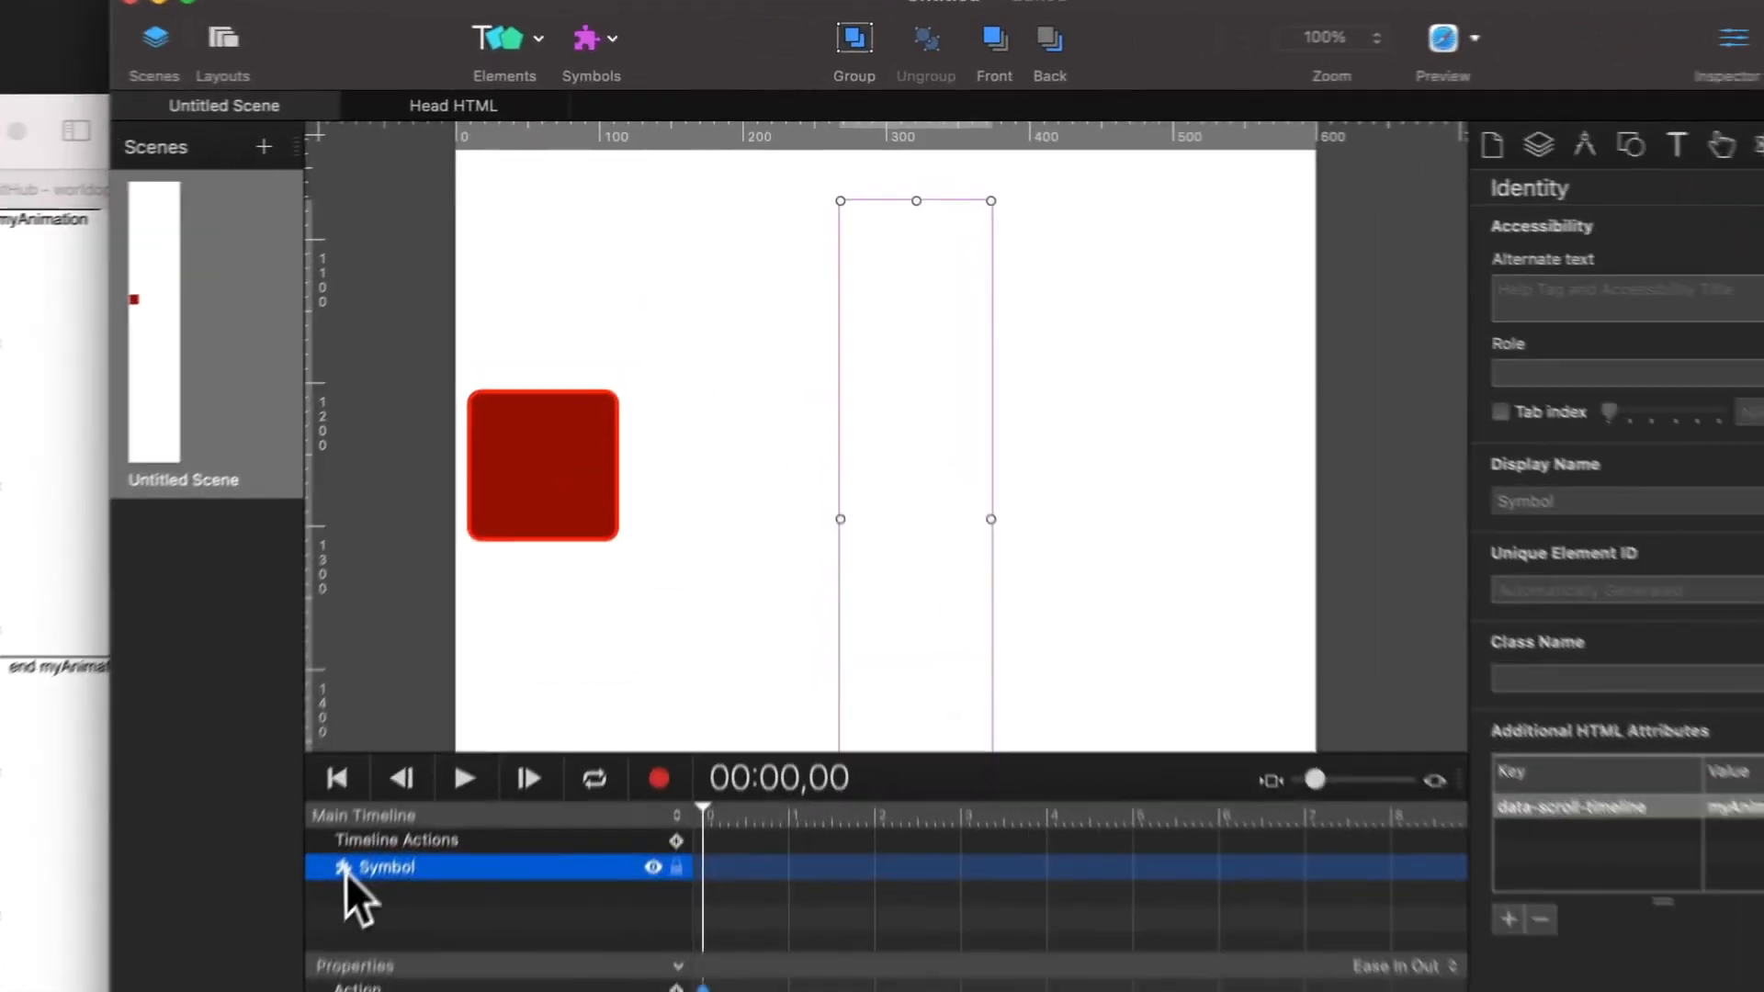
pyautogui.doubleClick(347, 870)
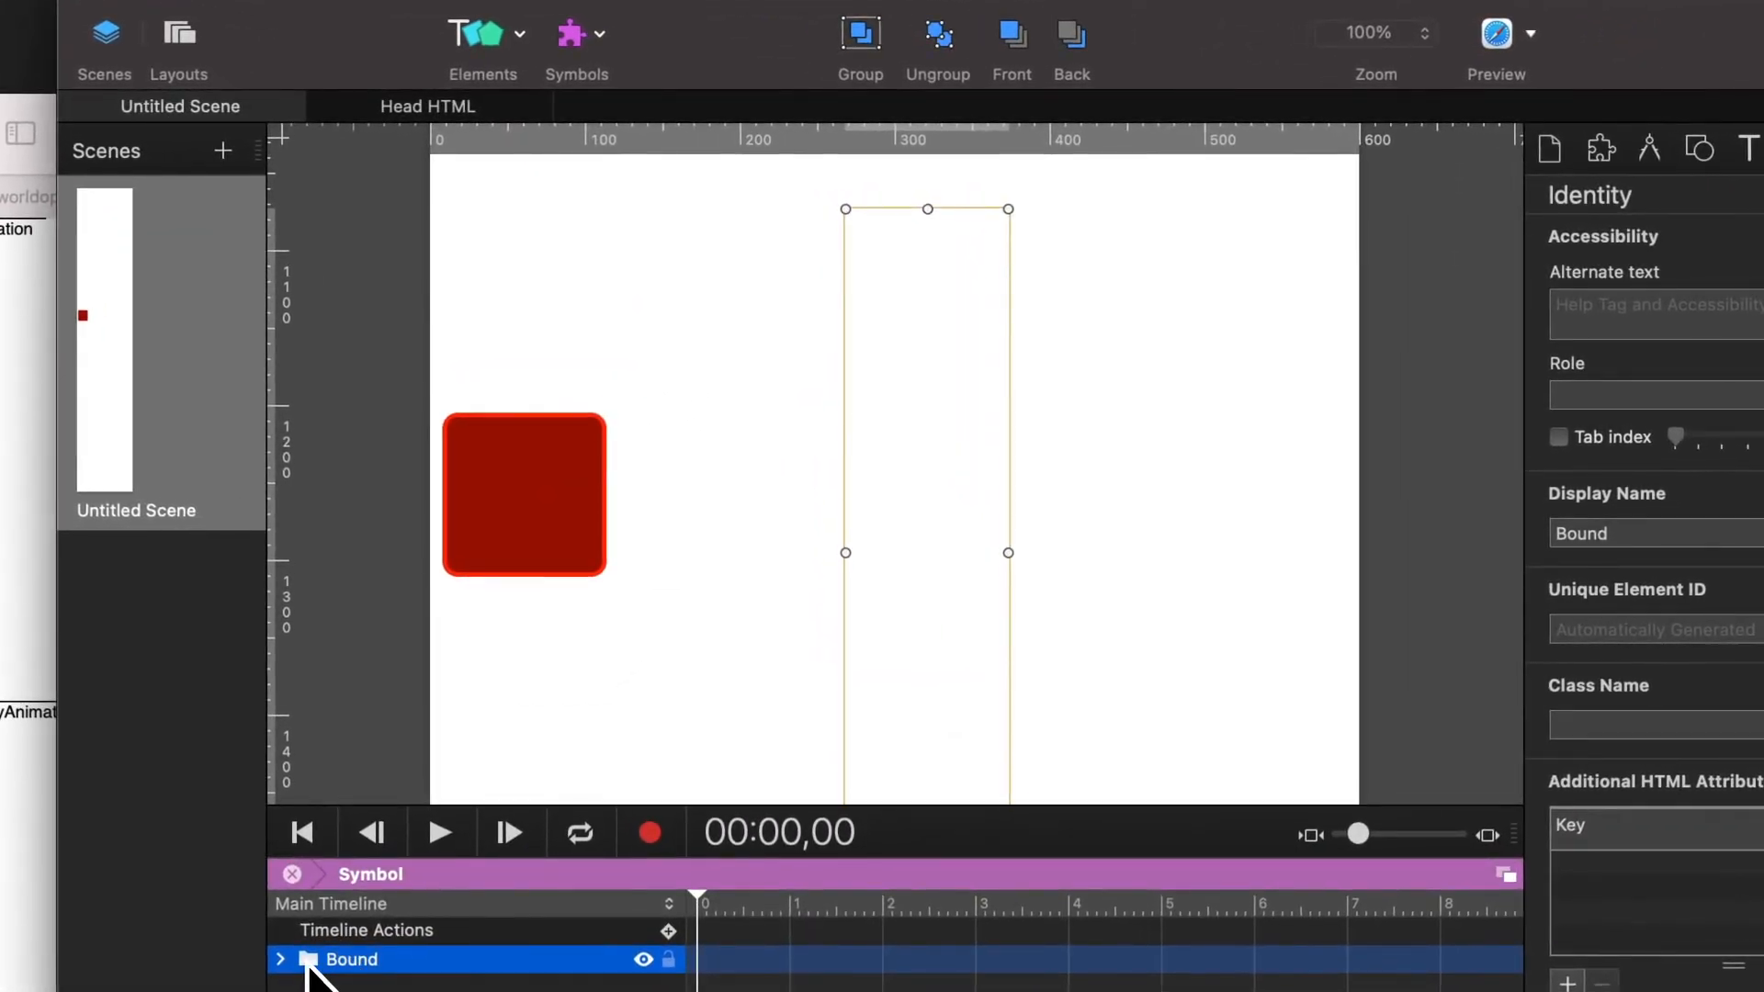
pyautogui.click(946, 41)
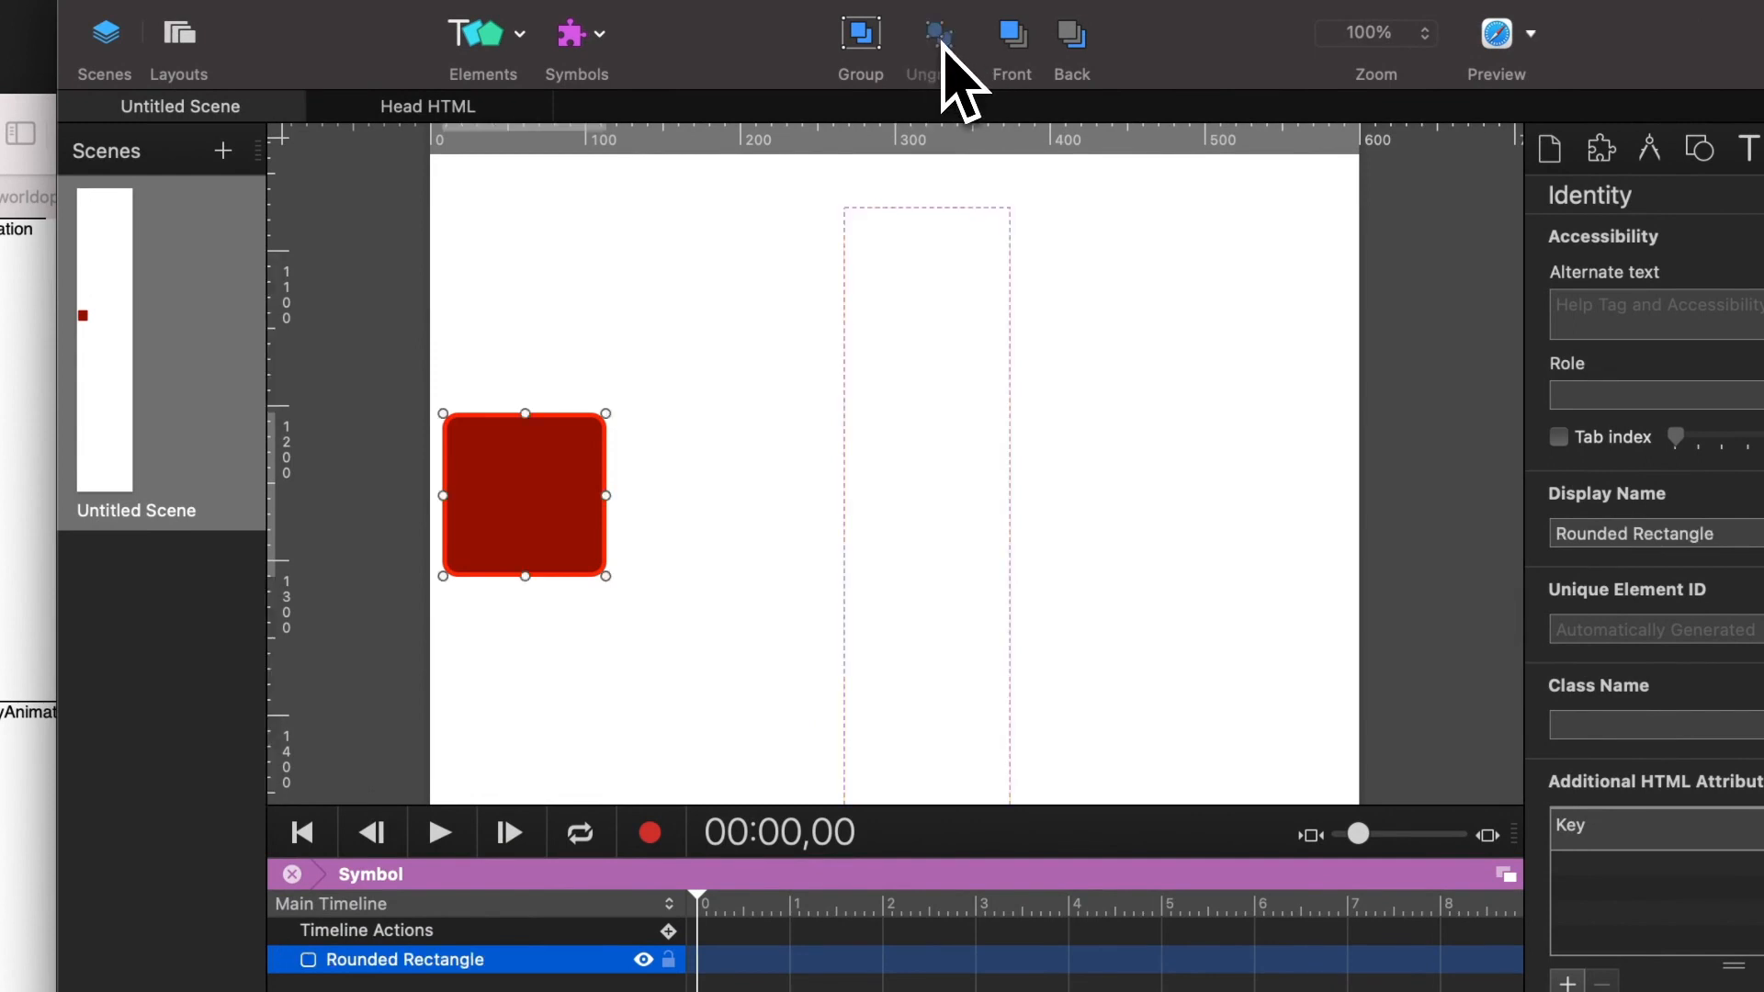
pyautogui.click(775, 473)
pyautogui.click(927, 422)
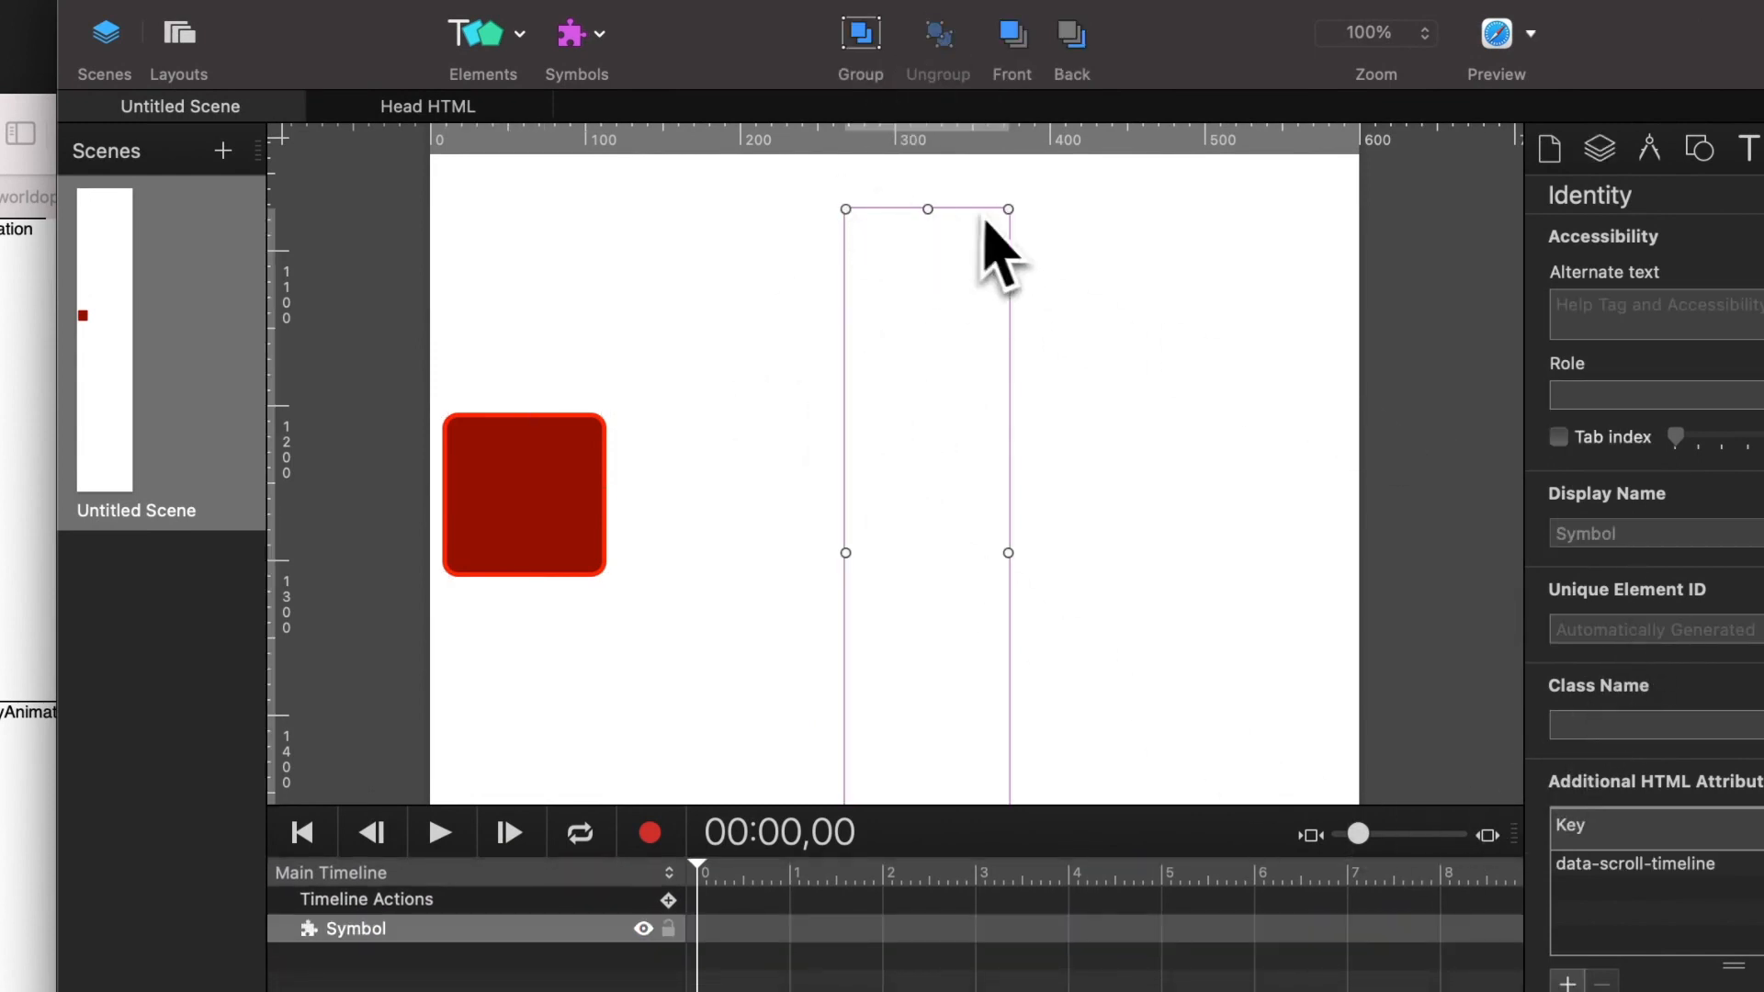
# Preview the scene in the browser and scroll through the page to examine the symbol's myAnimation start, trigger and end points
pyautogui.scroll(-5, 1084, 570)
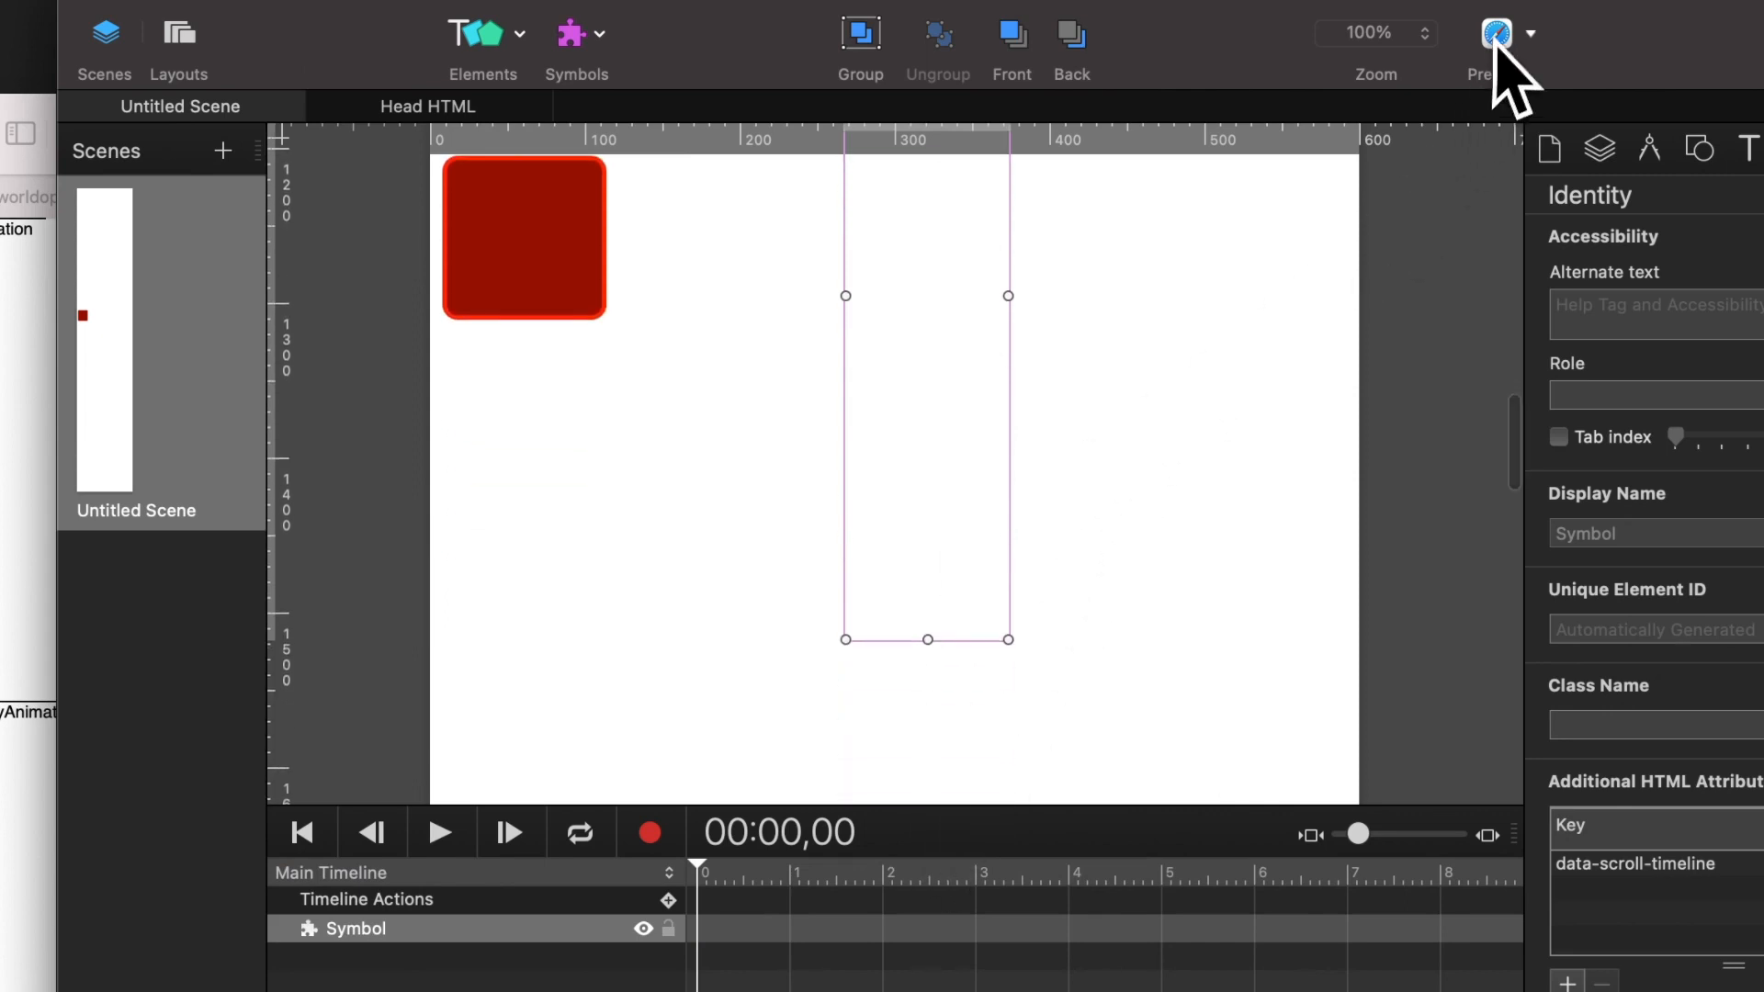
pyautogui.click(1494, 37)
pyautogui.scroll(2, 1261, 591)
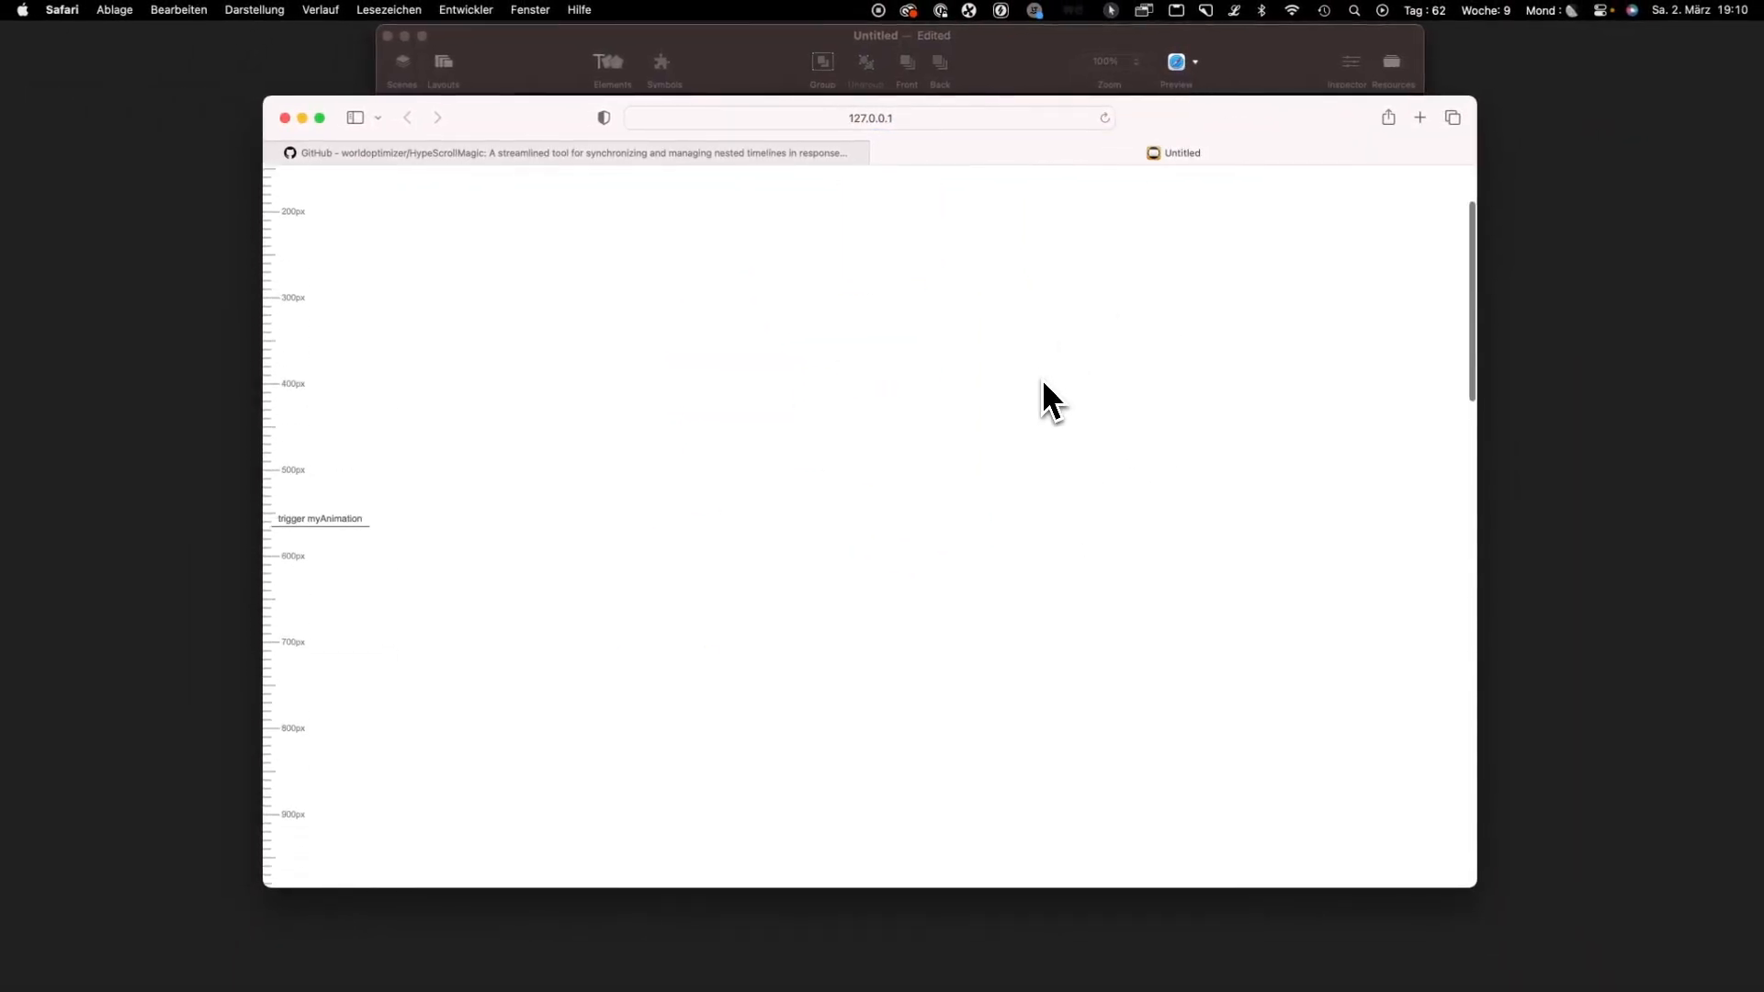
pyautogui.scroll(-10, 1043, 382)
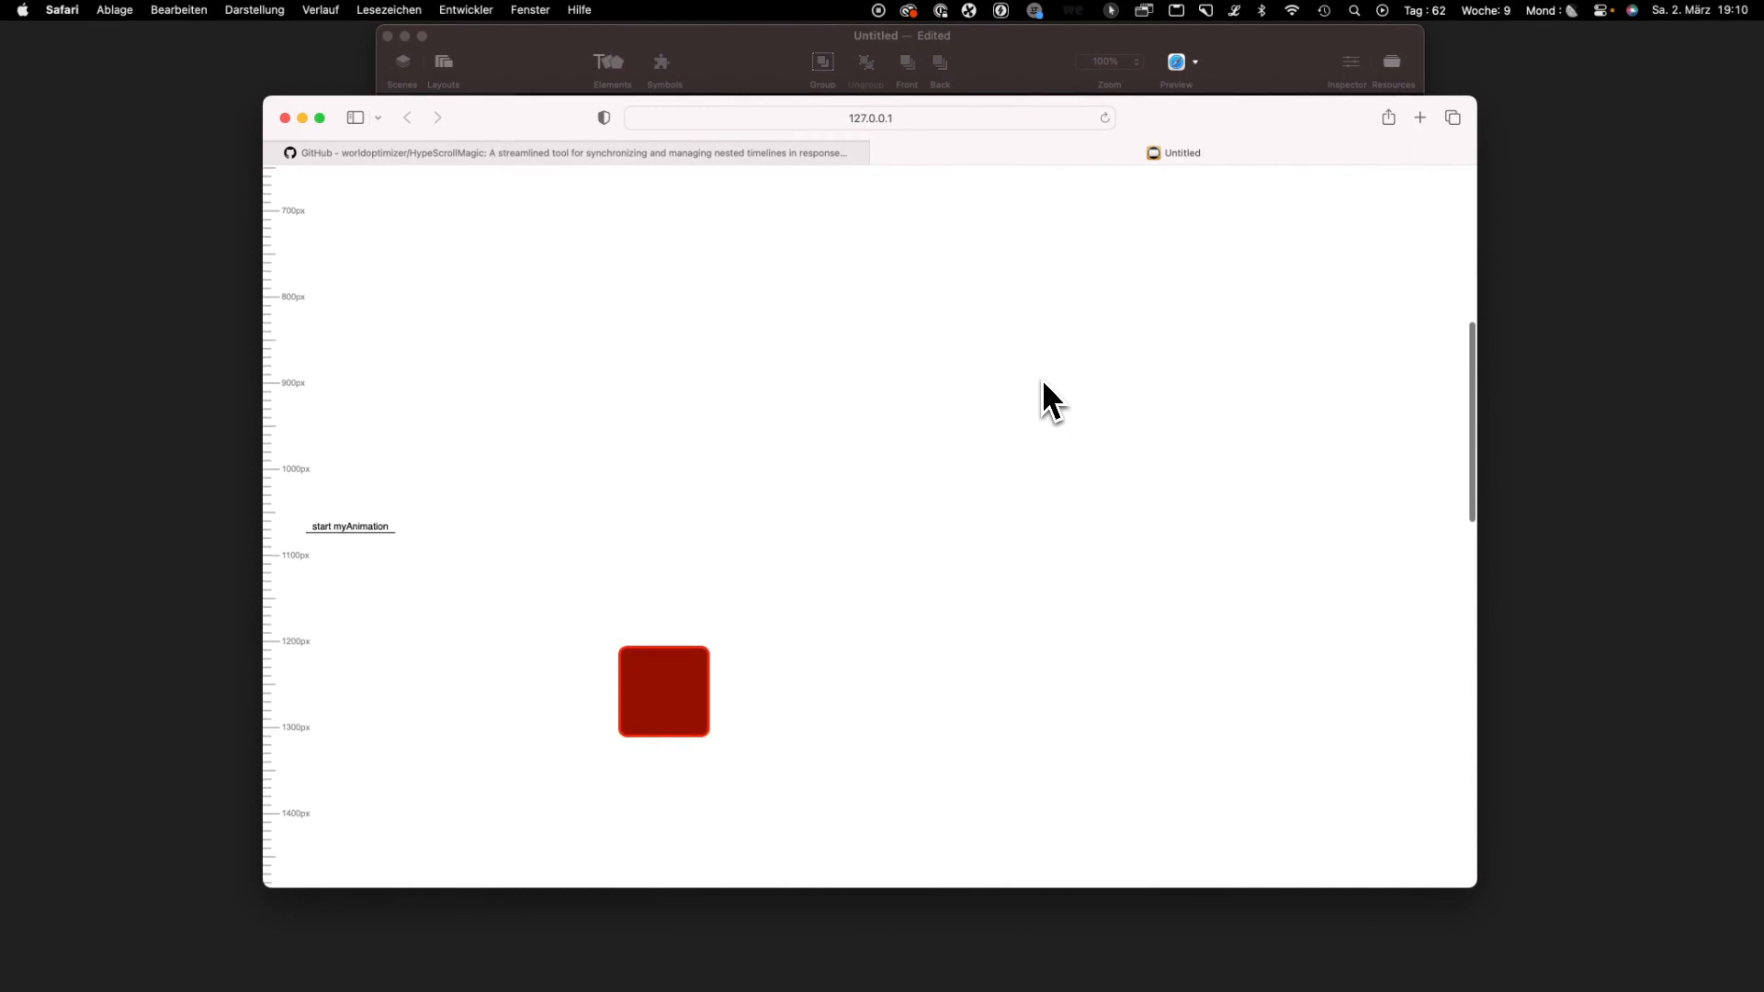
pyautogui.scroll(-3, 1041, 378)
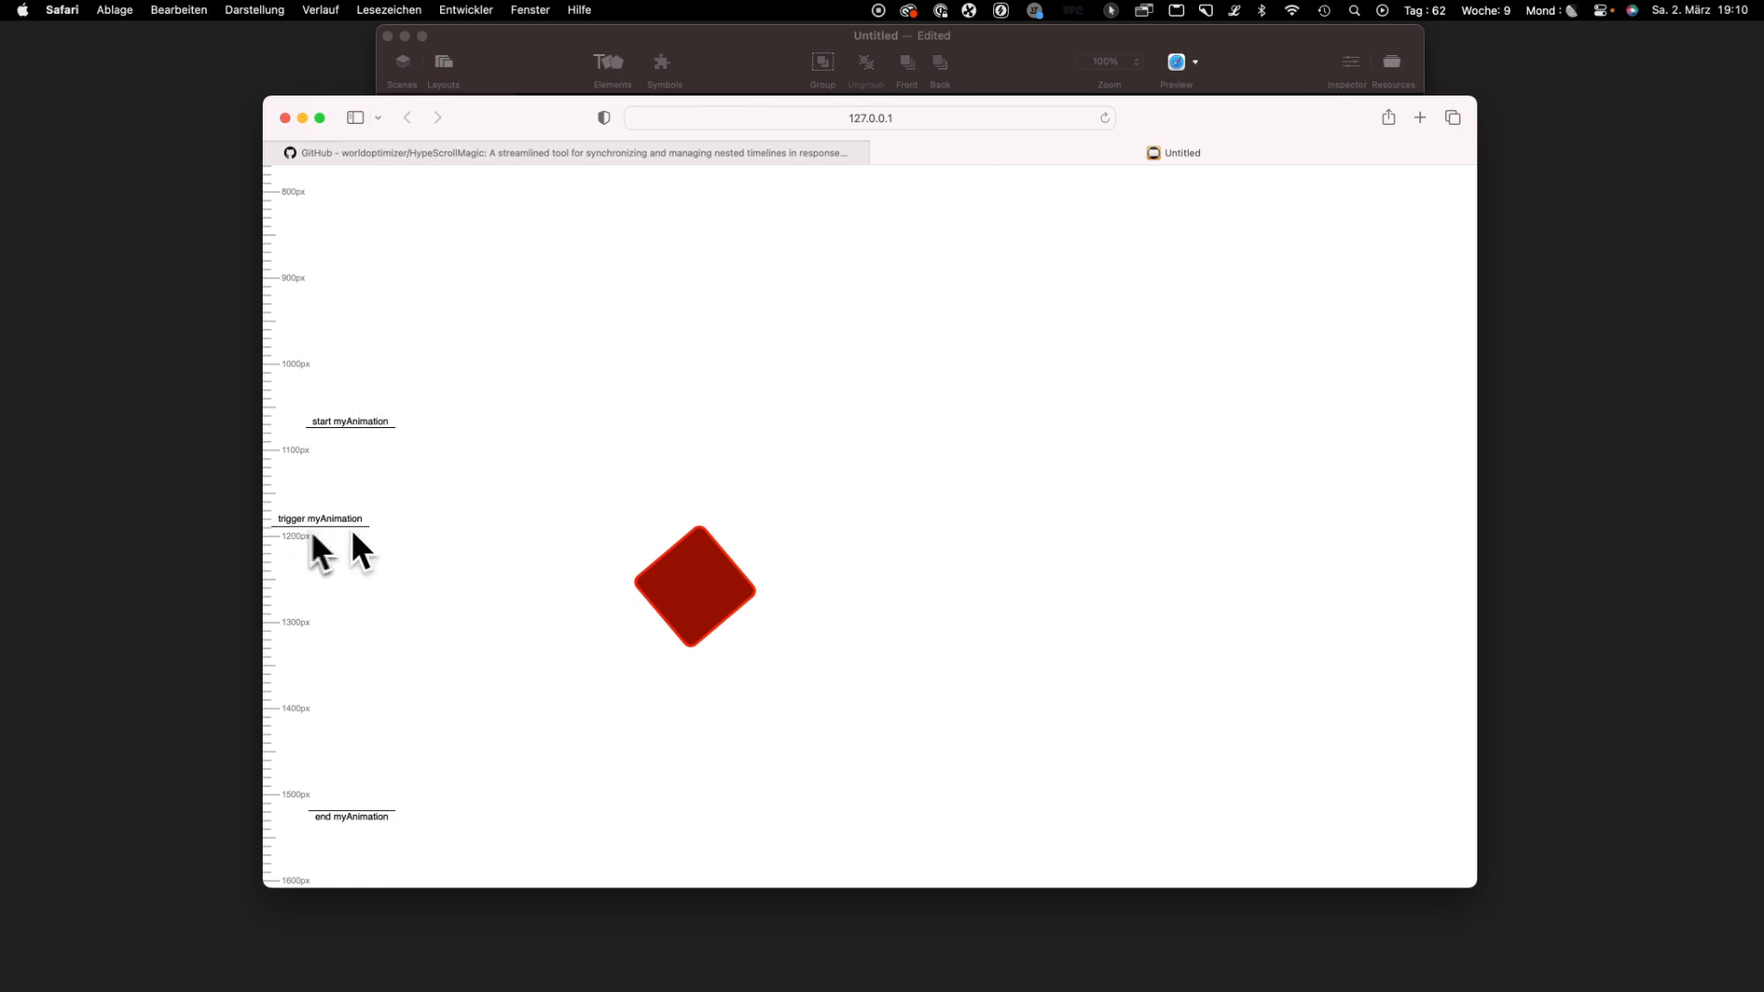
pyautogui.scroll(-3, 602, 492)
pyautogui.scroll(-3, 607, 491)
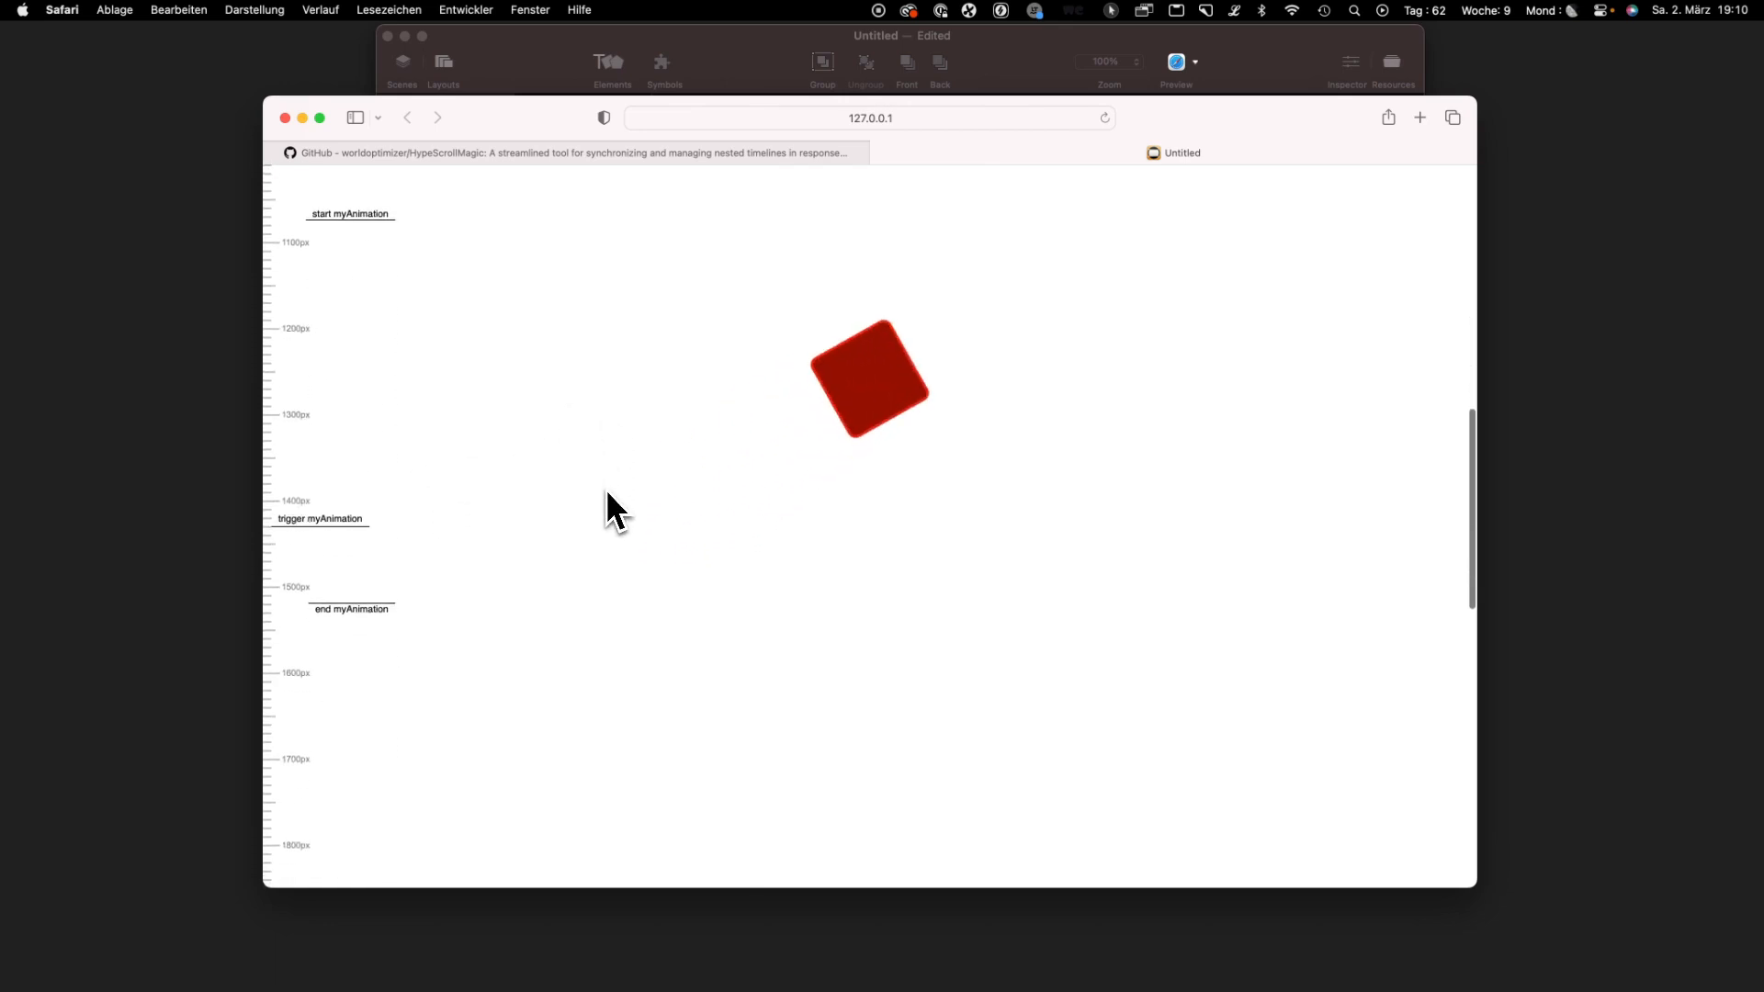
pyautogui.scroll(7, 605, 491)
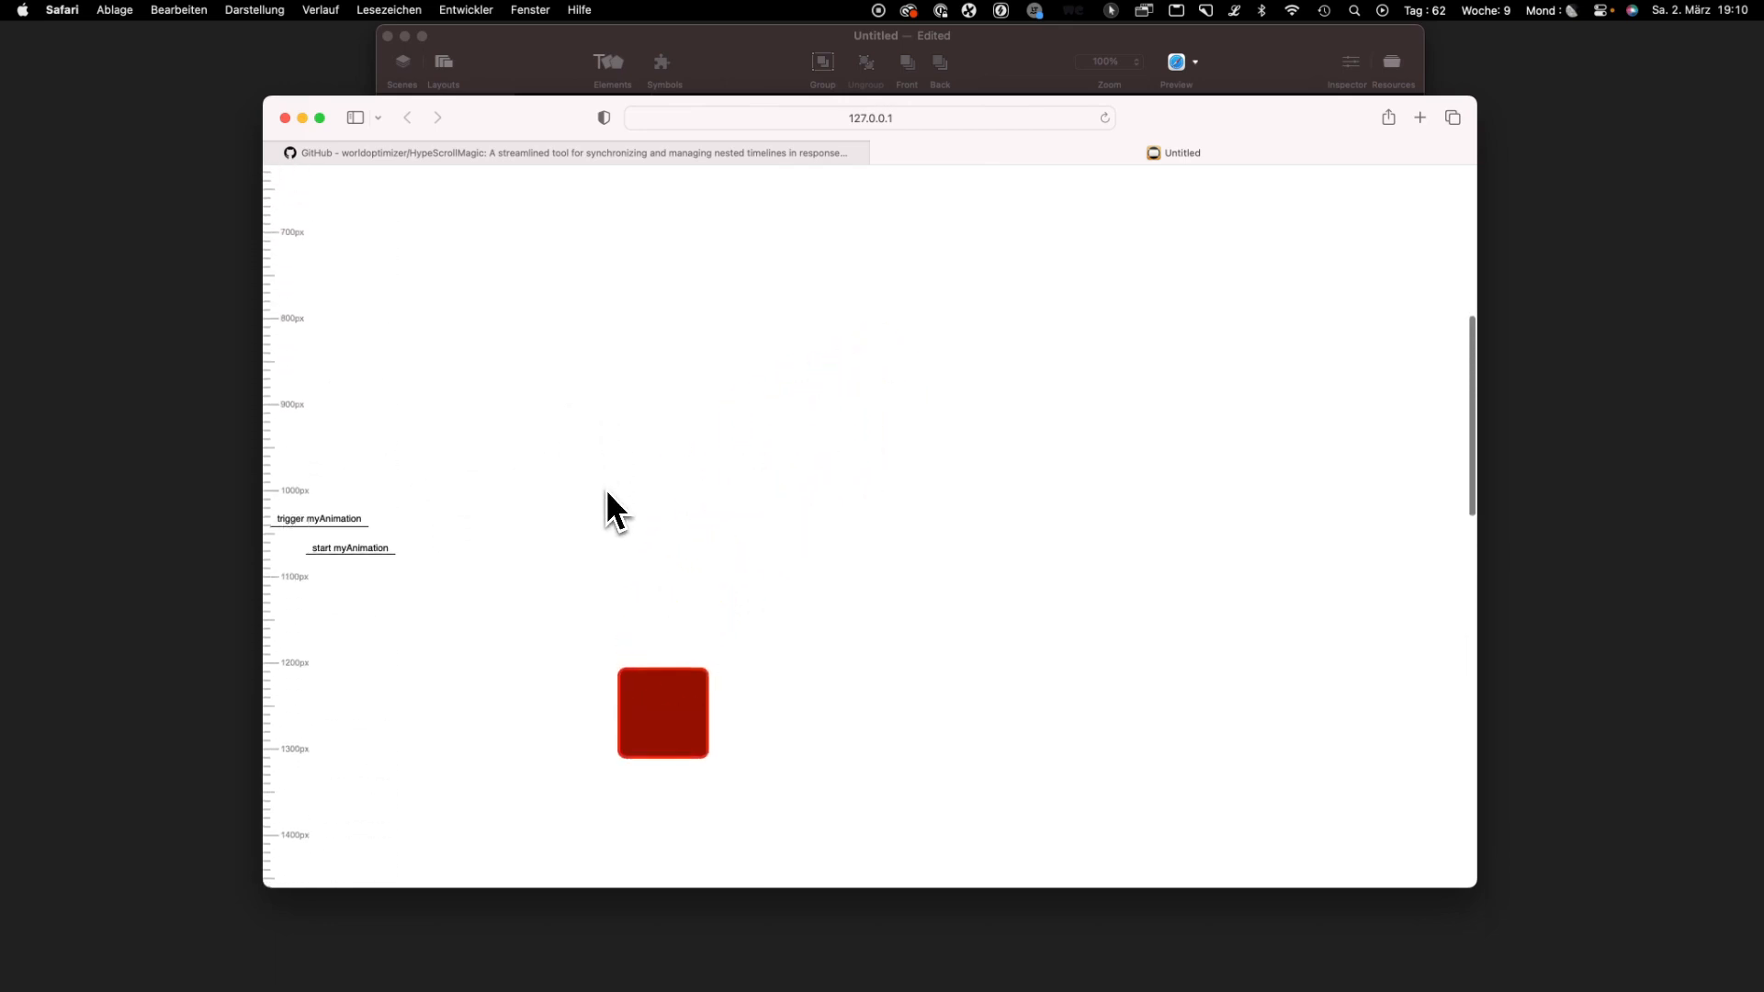
pyautogui.scroll(-7, 604, 489)
pyautogui.scroll(-3, 604, 489)
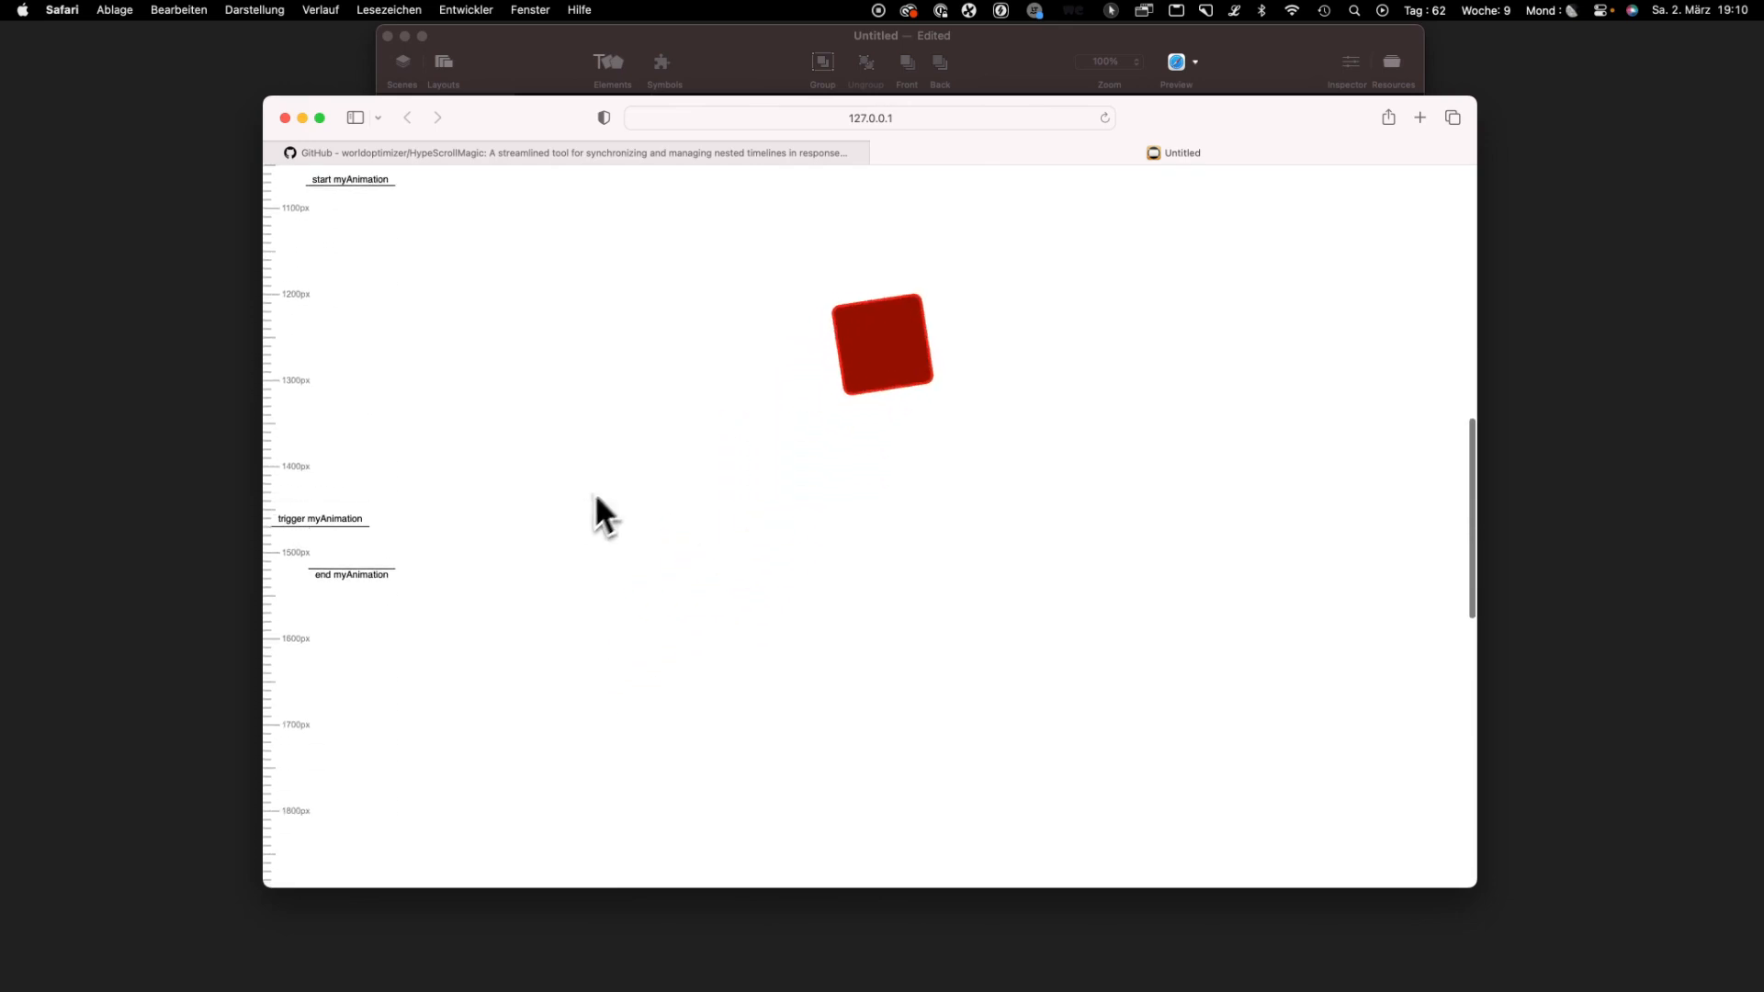
# Return to Tumult Hype and duplicate the symbol twice, placing the copies in a diagonal sequence down and to the right
pyautogui.click(758, 73)
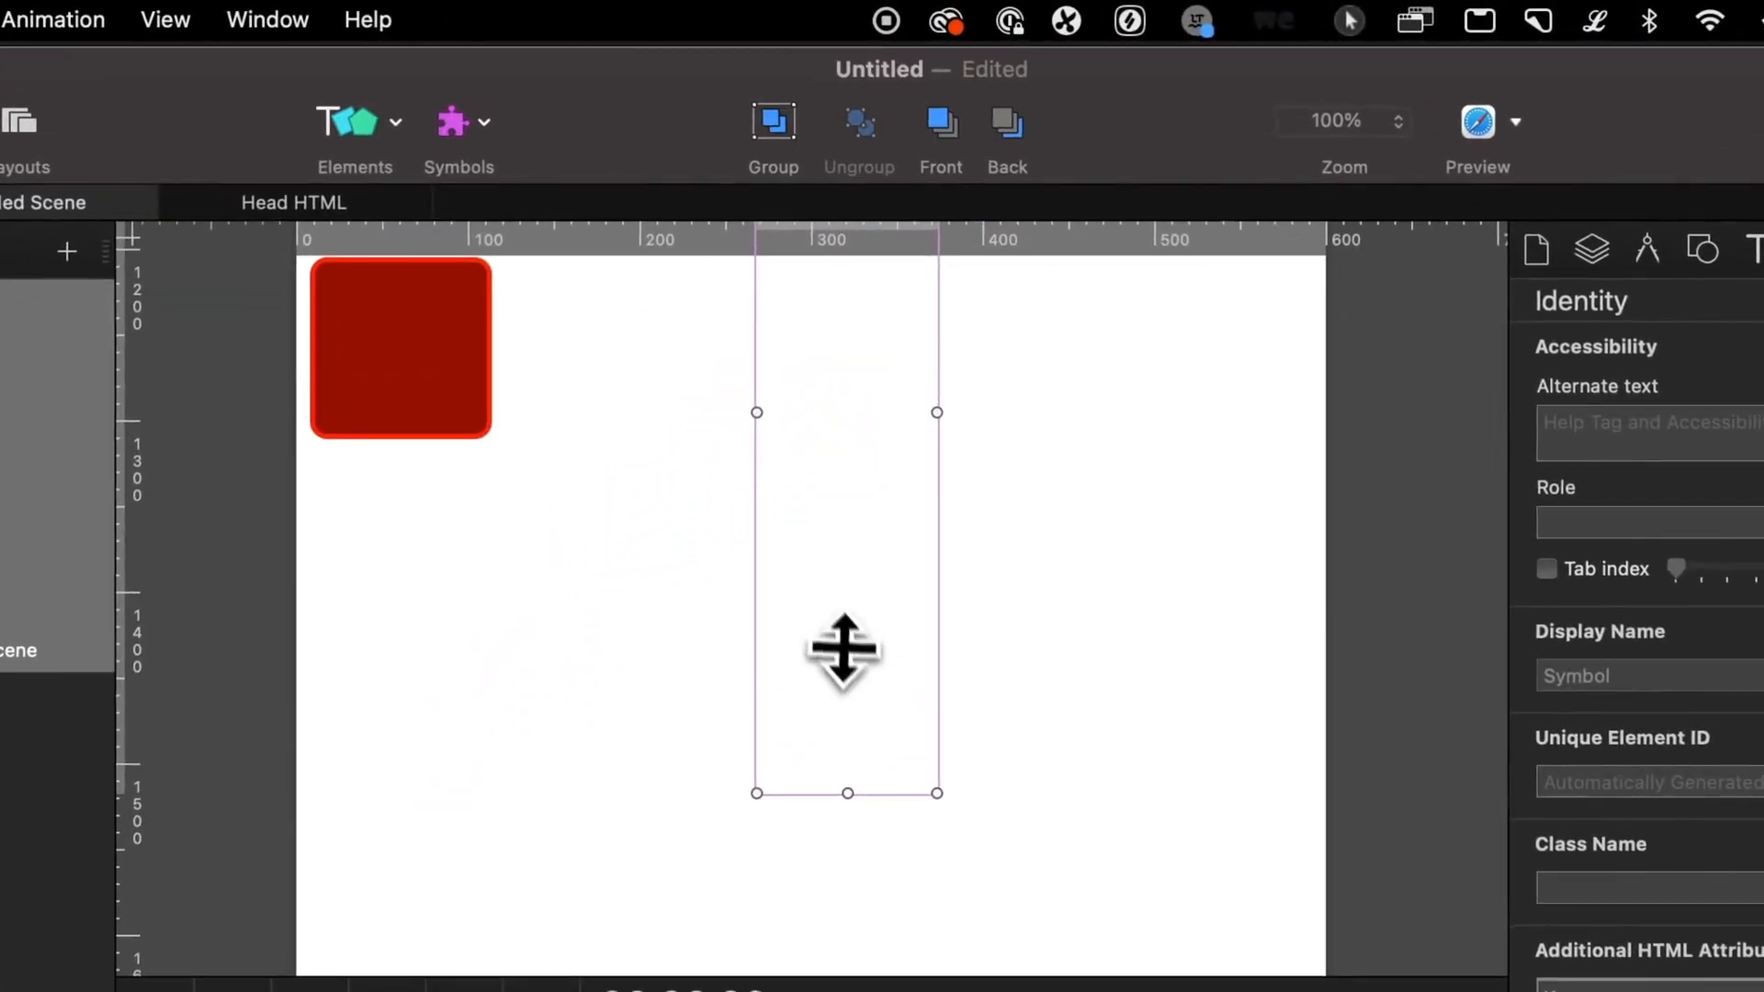
pyautogui.moveTo(844, 650); pyautogui.dragTo(1206, 924)
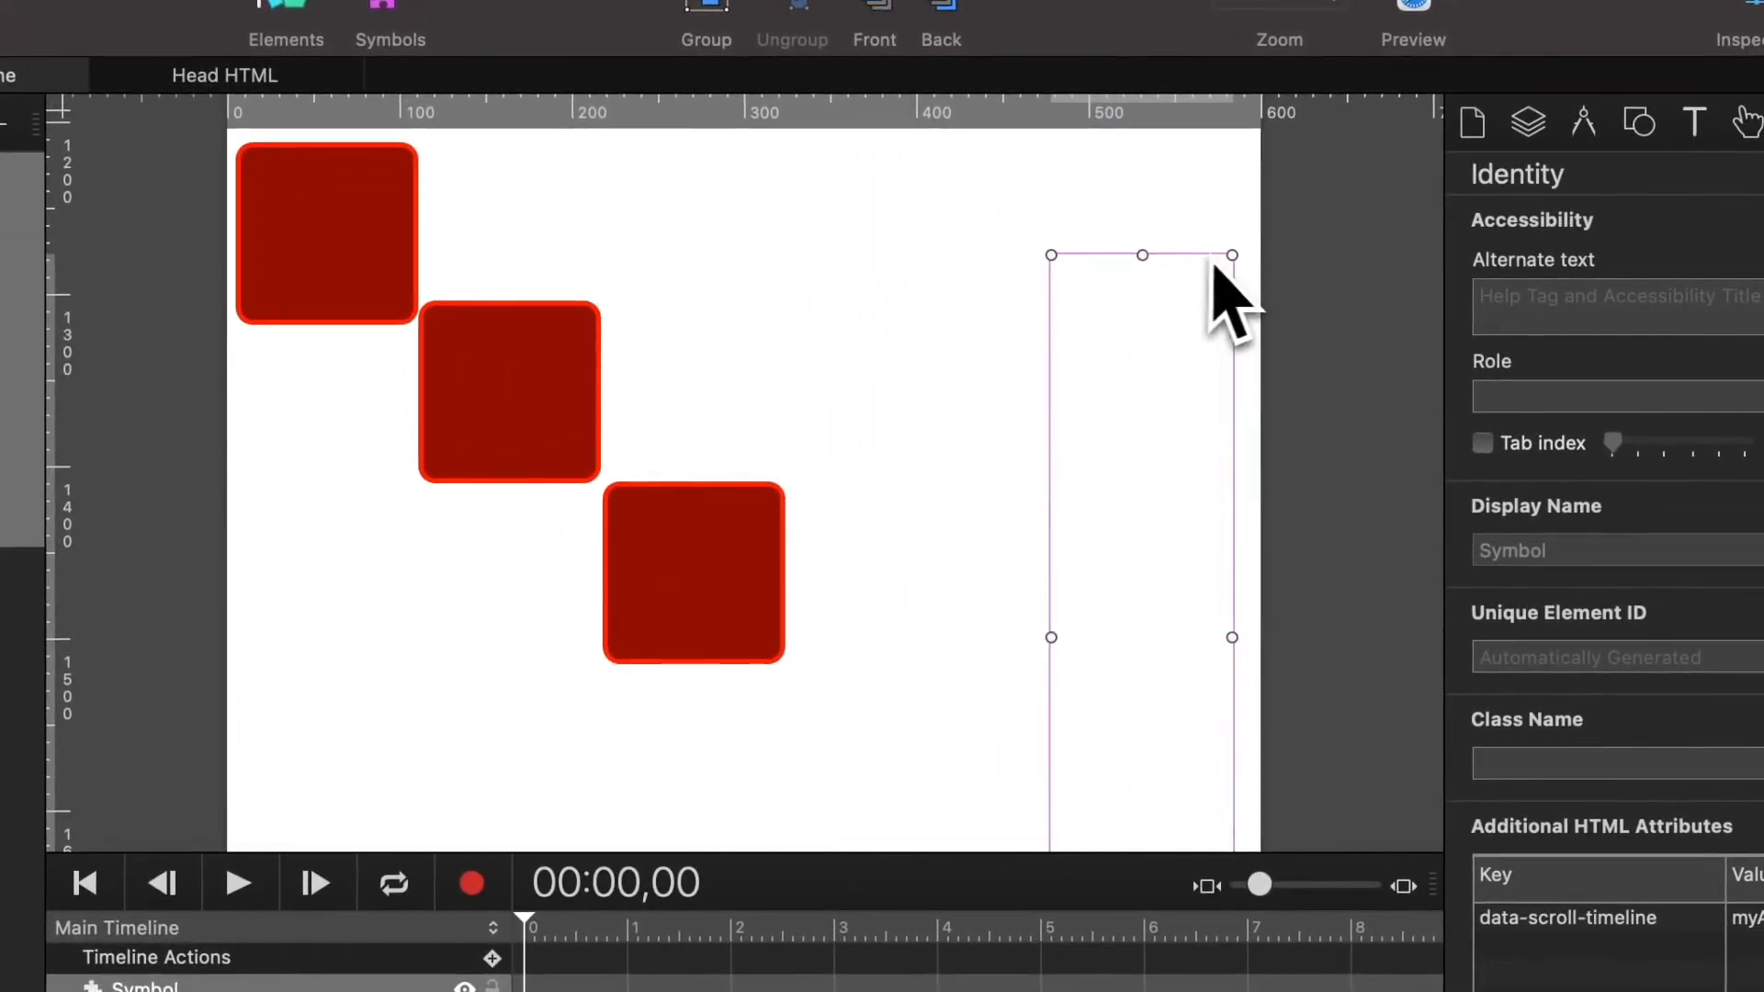
pyautogui.click(536, 416)
pyautogui.click(374, 241)
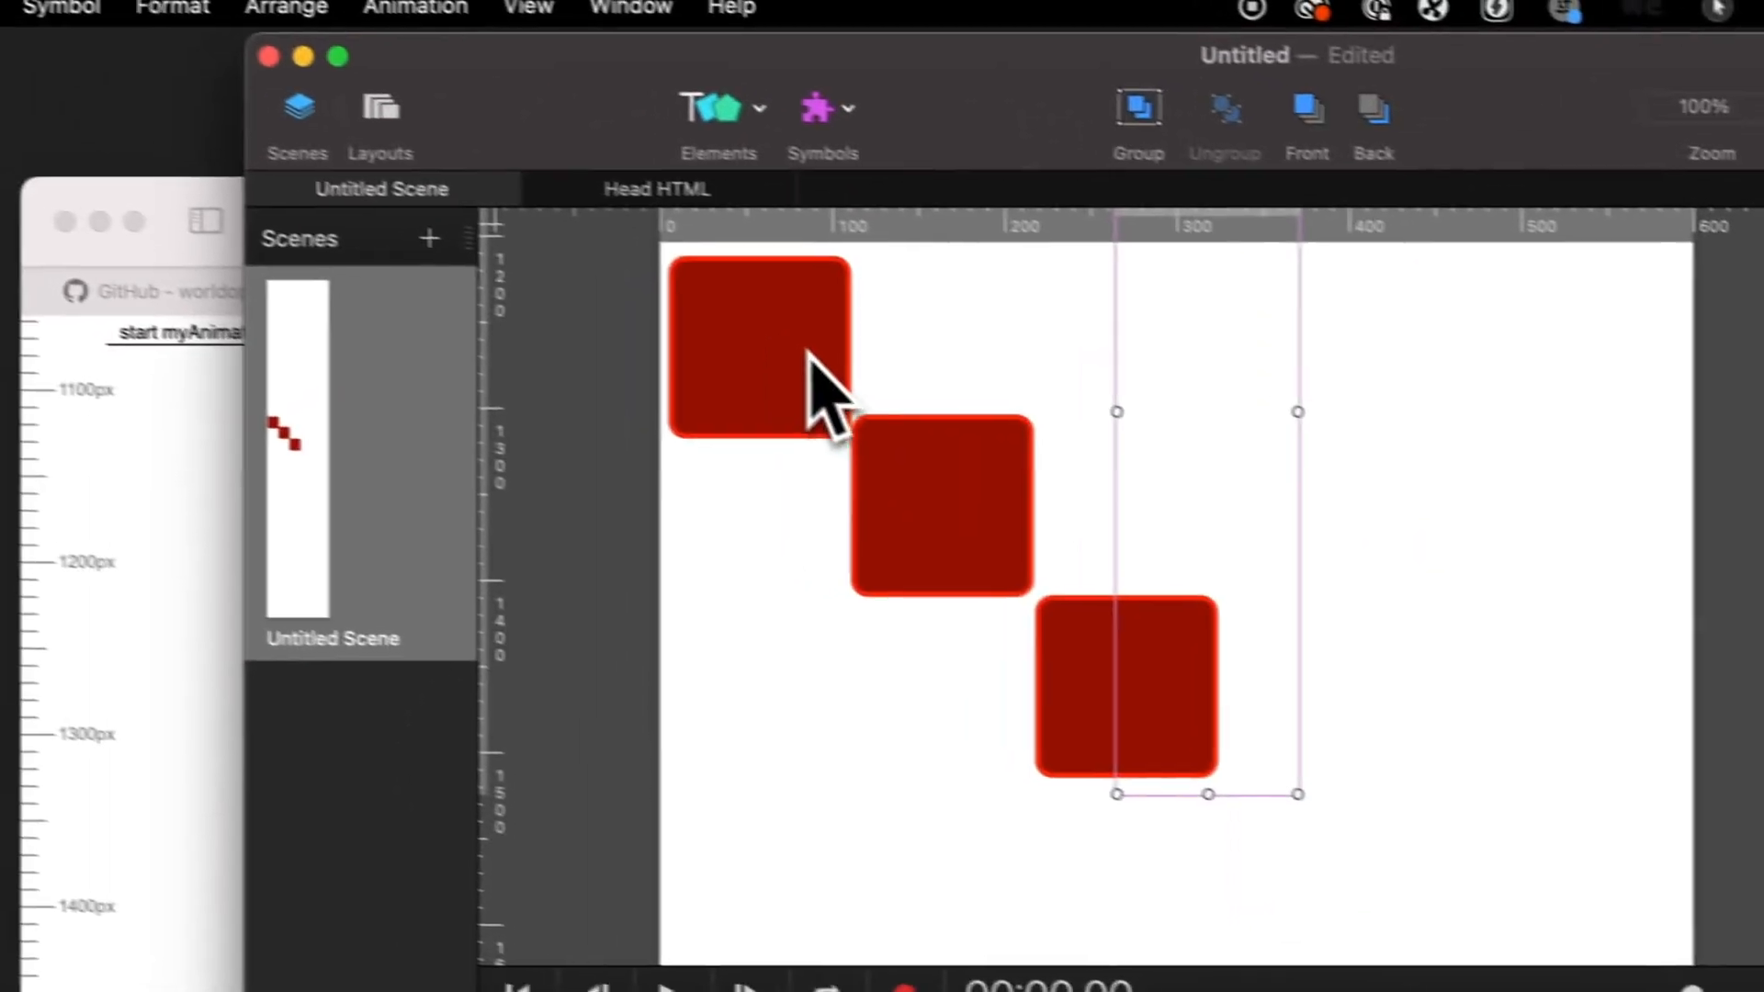
pyautogui.scroll(4, 395, 261)
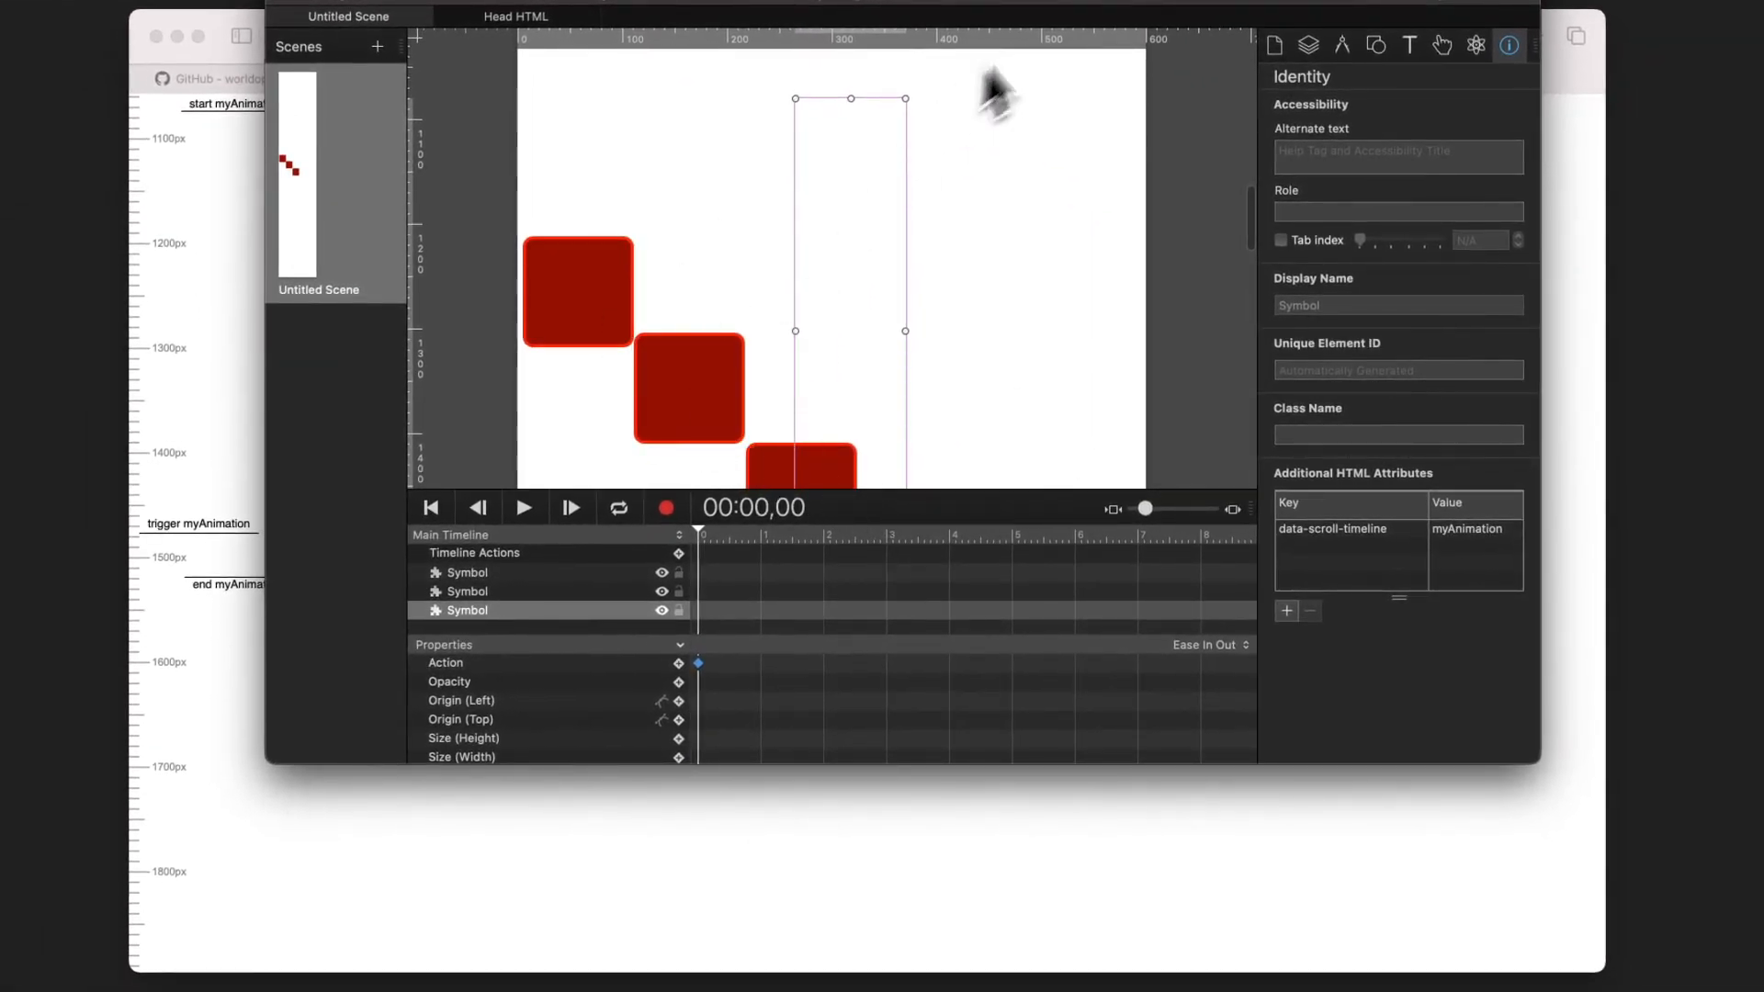
# Preview the three symbols in the browser and scroll back and forth to examine their staggered animations and indicators
pyautogui.click(1240, 2)
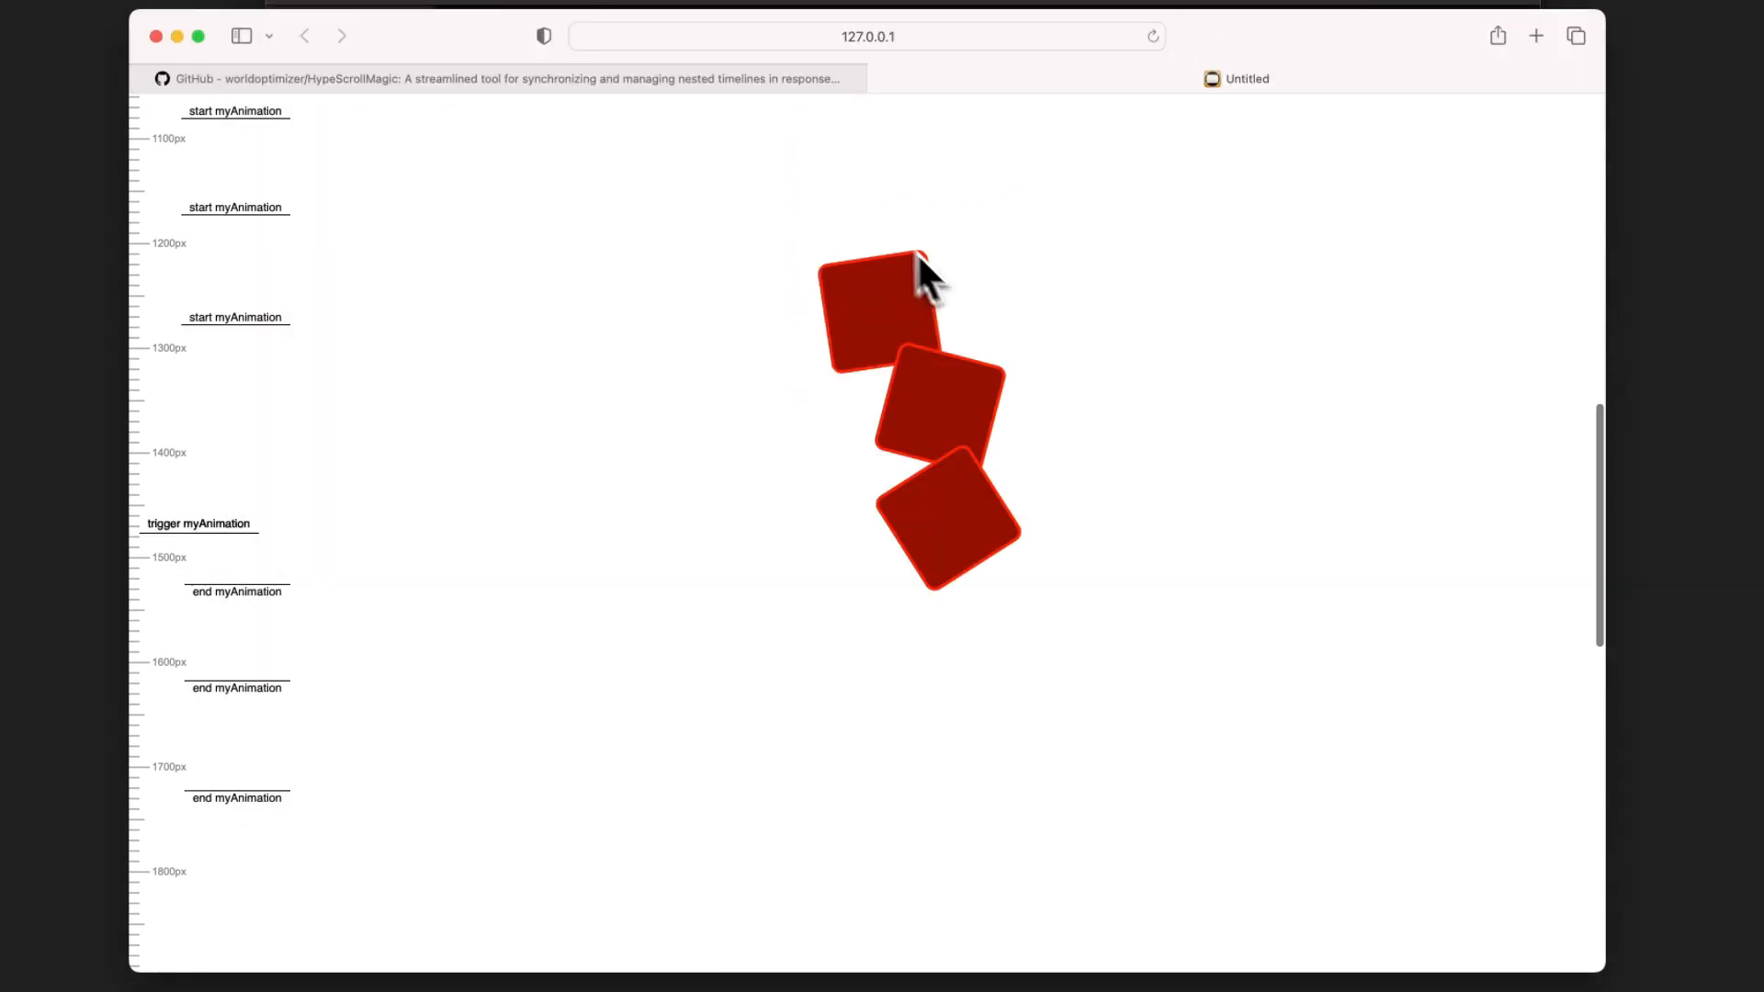
pyautogui.scroll(-5, 941, 268)
pyautogui.scroll(5, 940, 268)
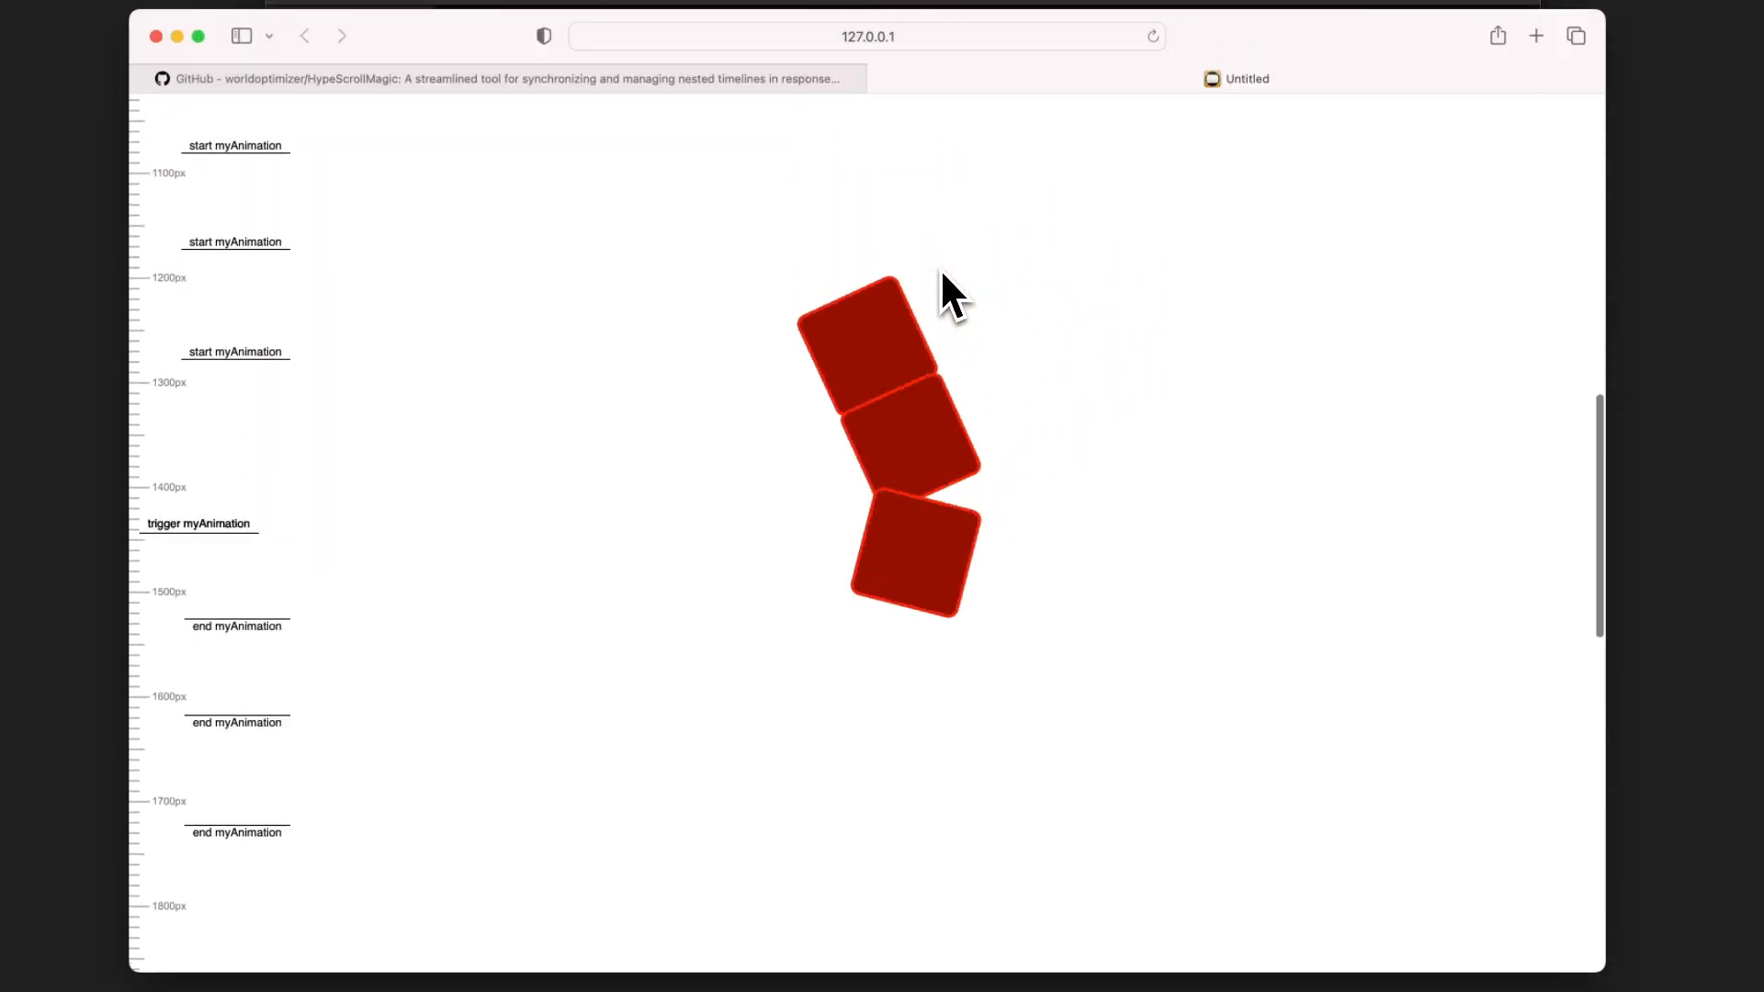
pyautogui.scroll(5, 940, 268)
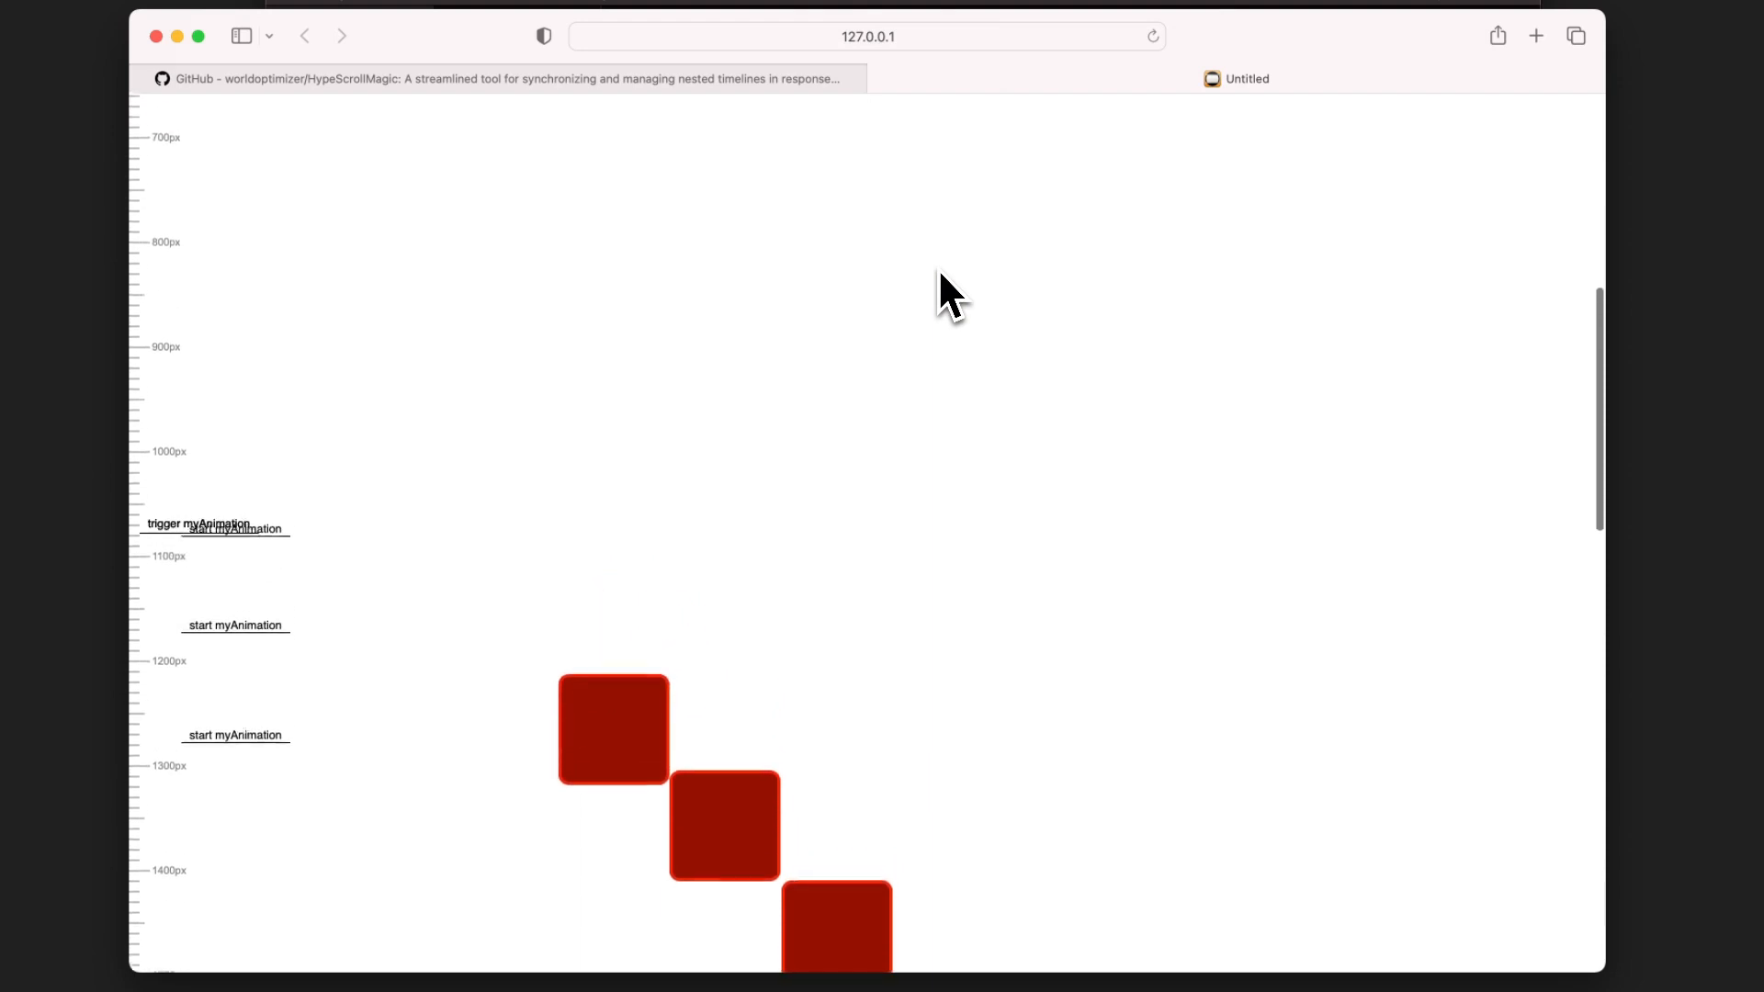
pyautogui.scroll(-5, 939, 268)
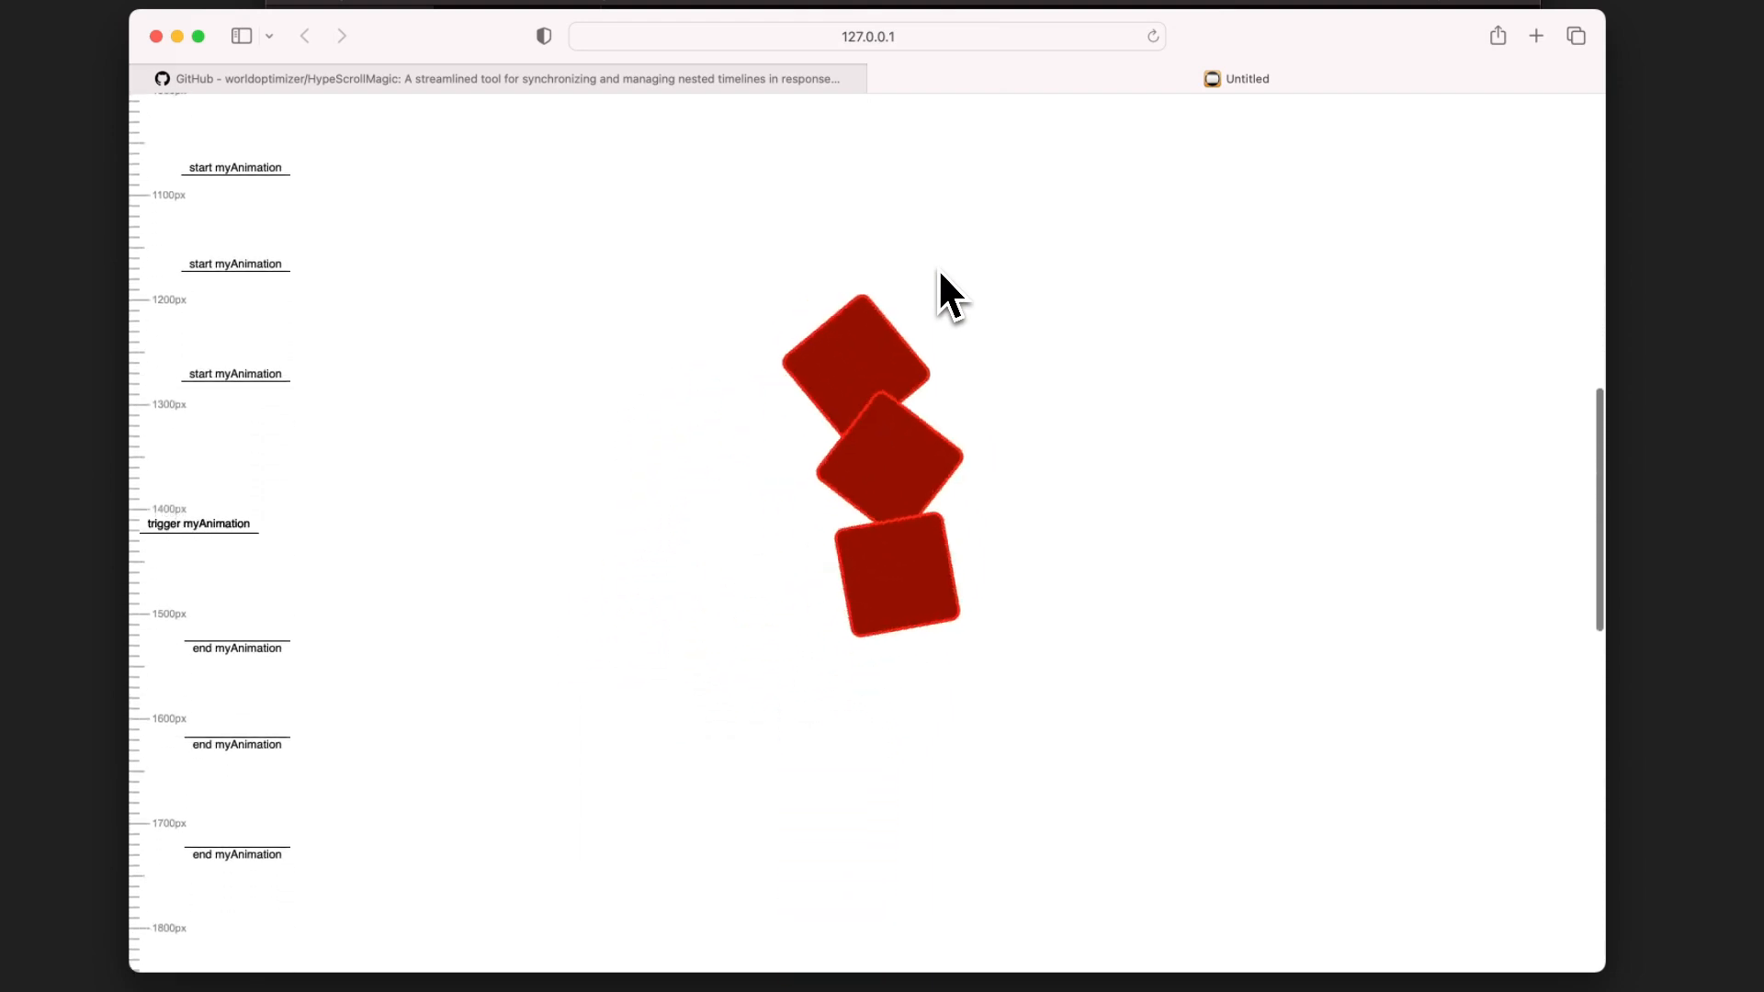
pyautogui.scroll(-2, 939, 269)
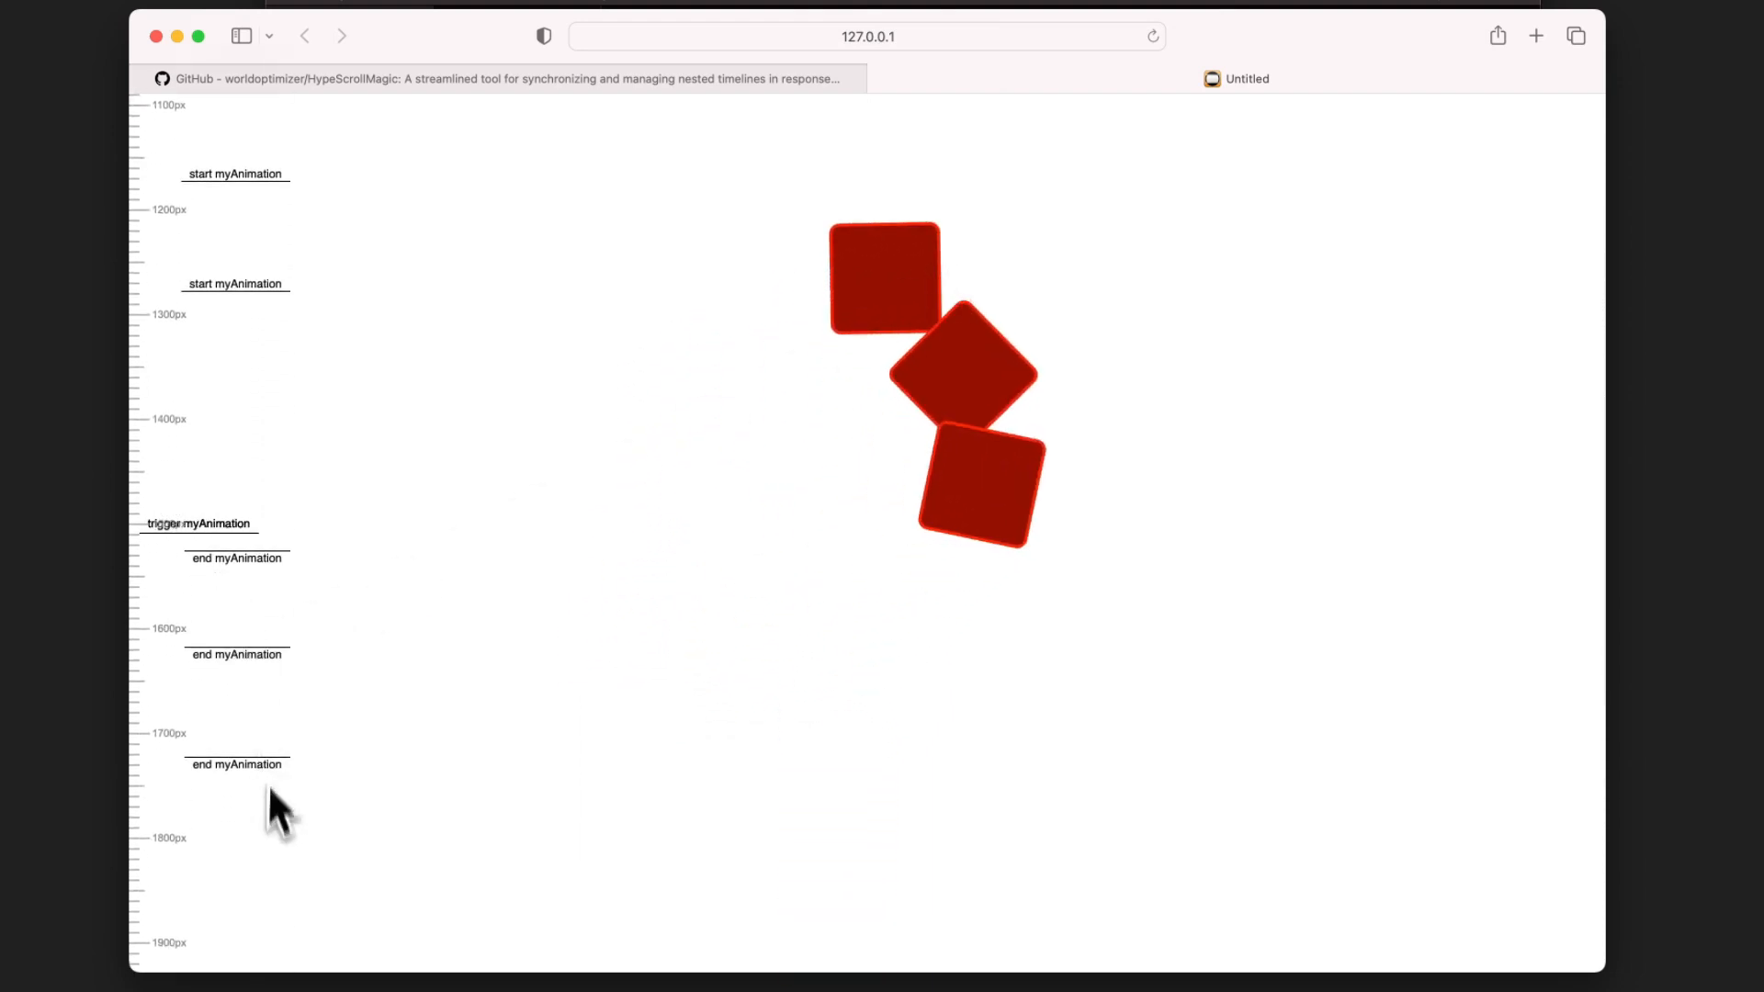
pyautogui.scroll(5, 272, 243)
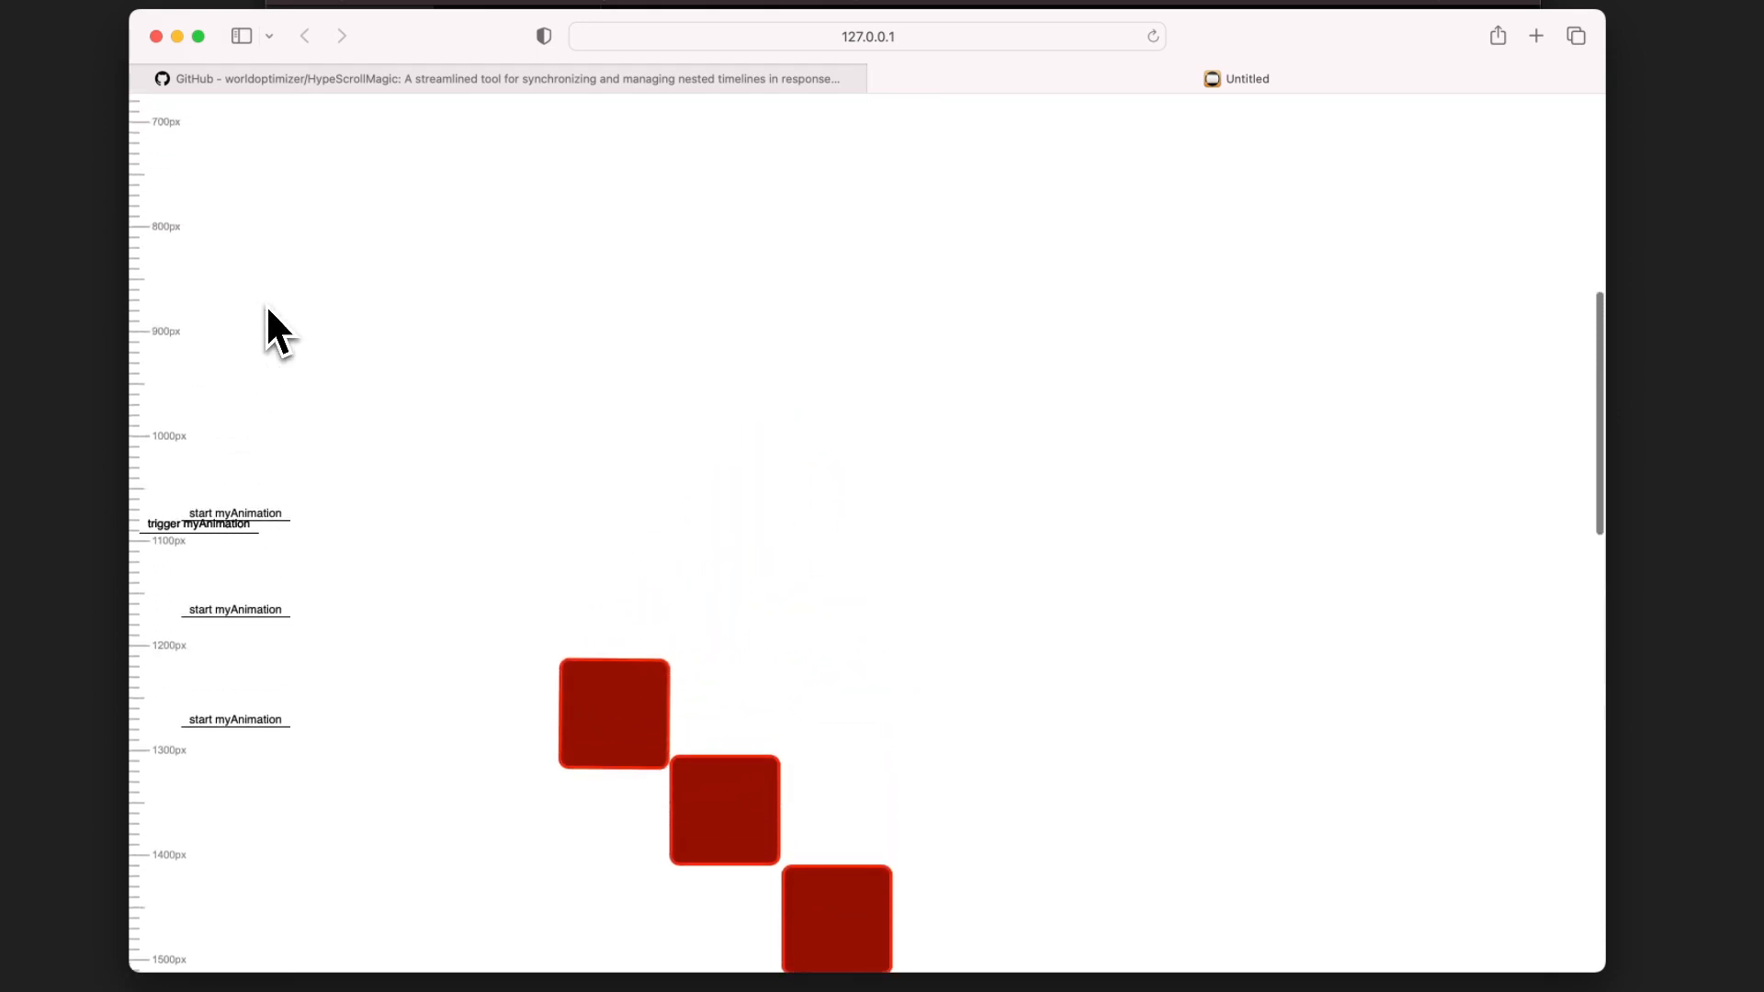
pyautogui.scroll(-1, 583, 621)
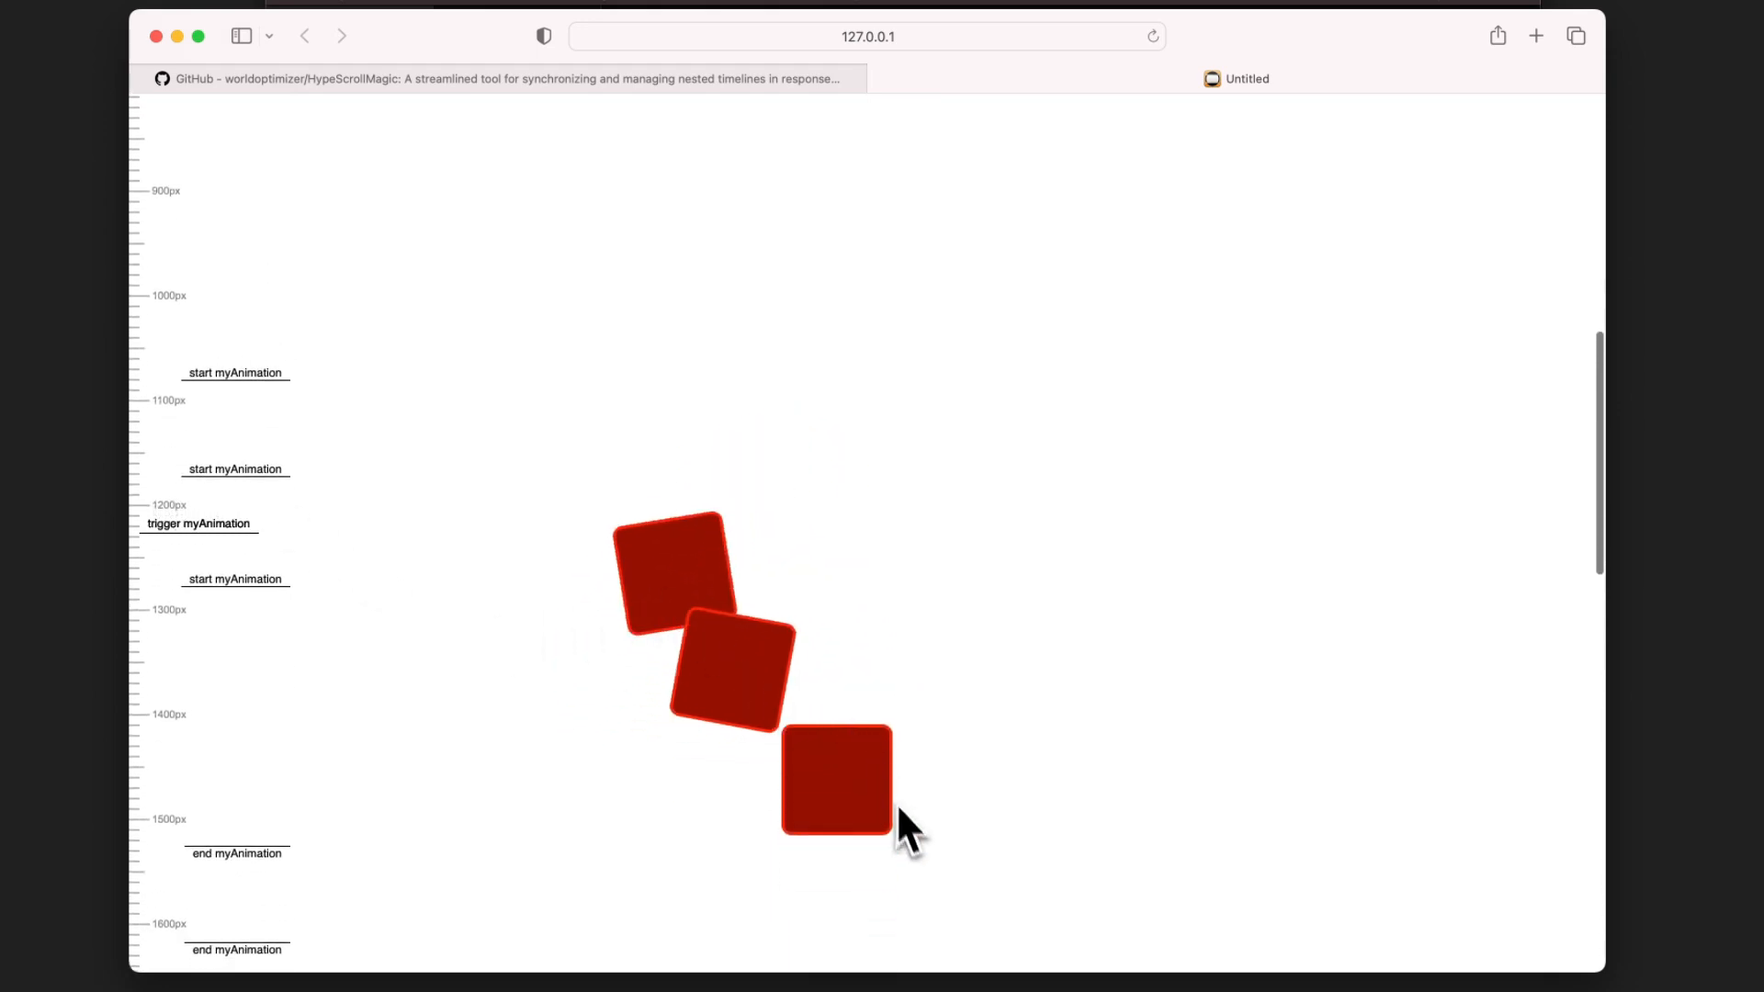
pyautogui.scroll(-4, 1060, 595)
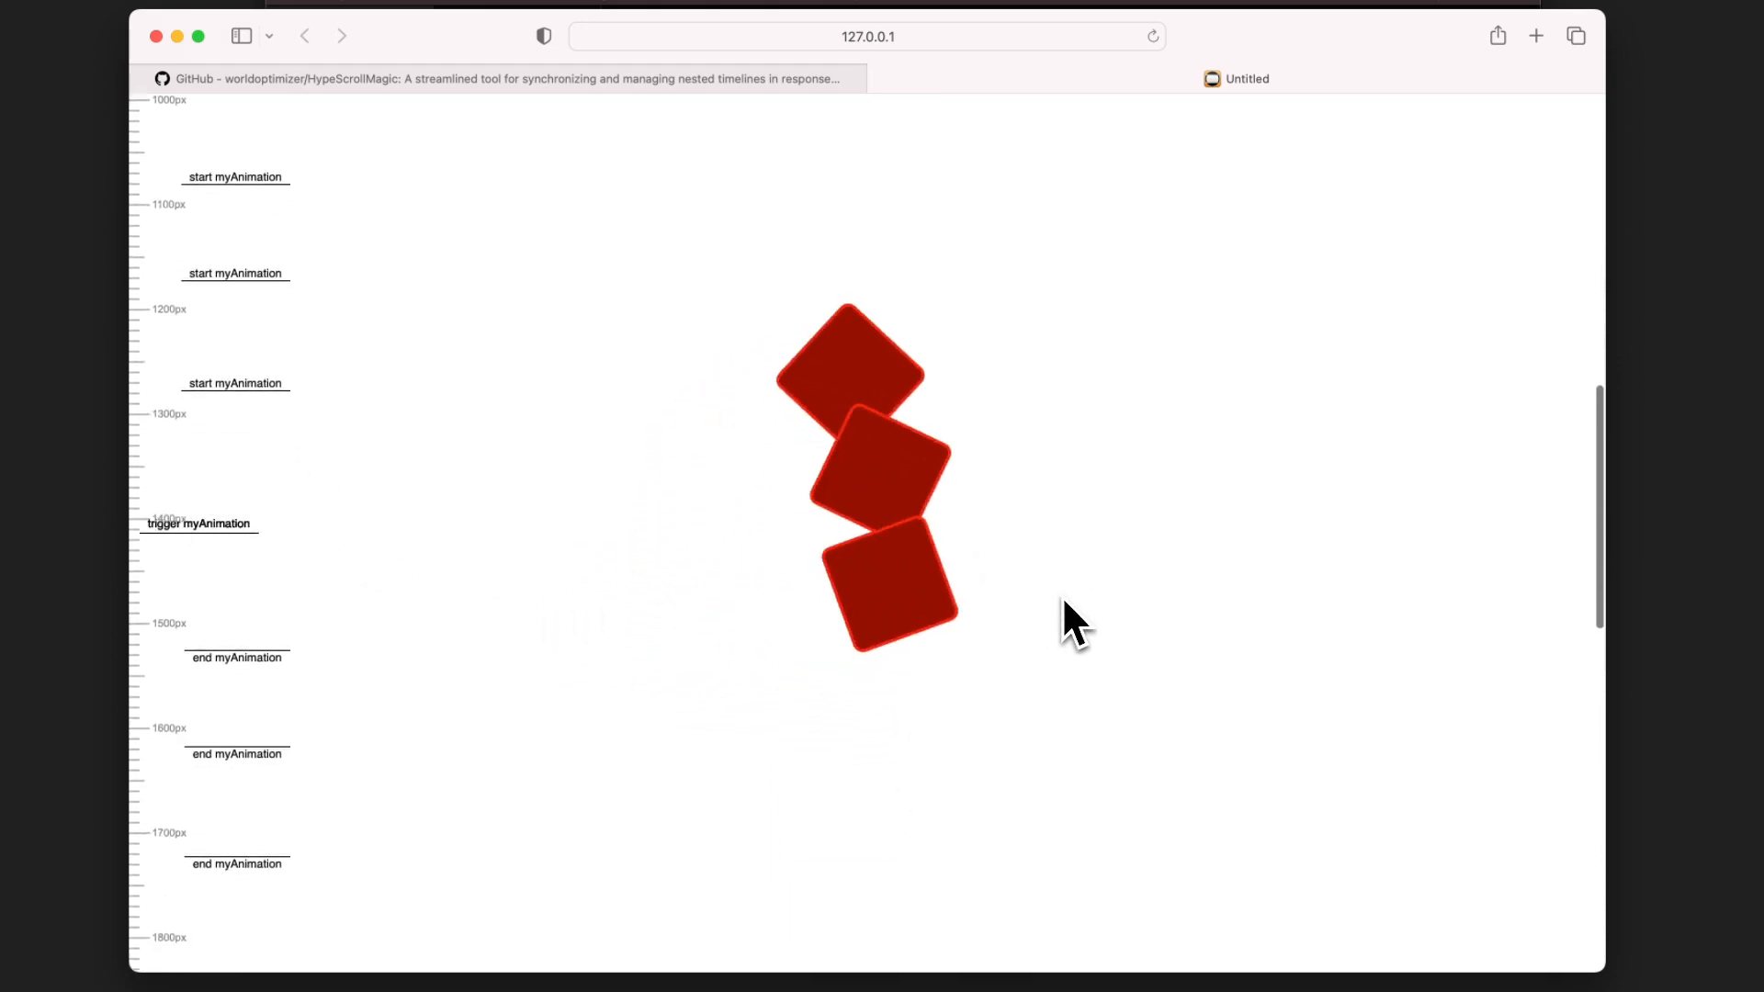
pyautogui.scroll(-5, 962, 630)
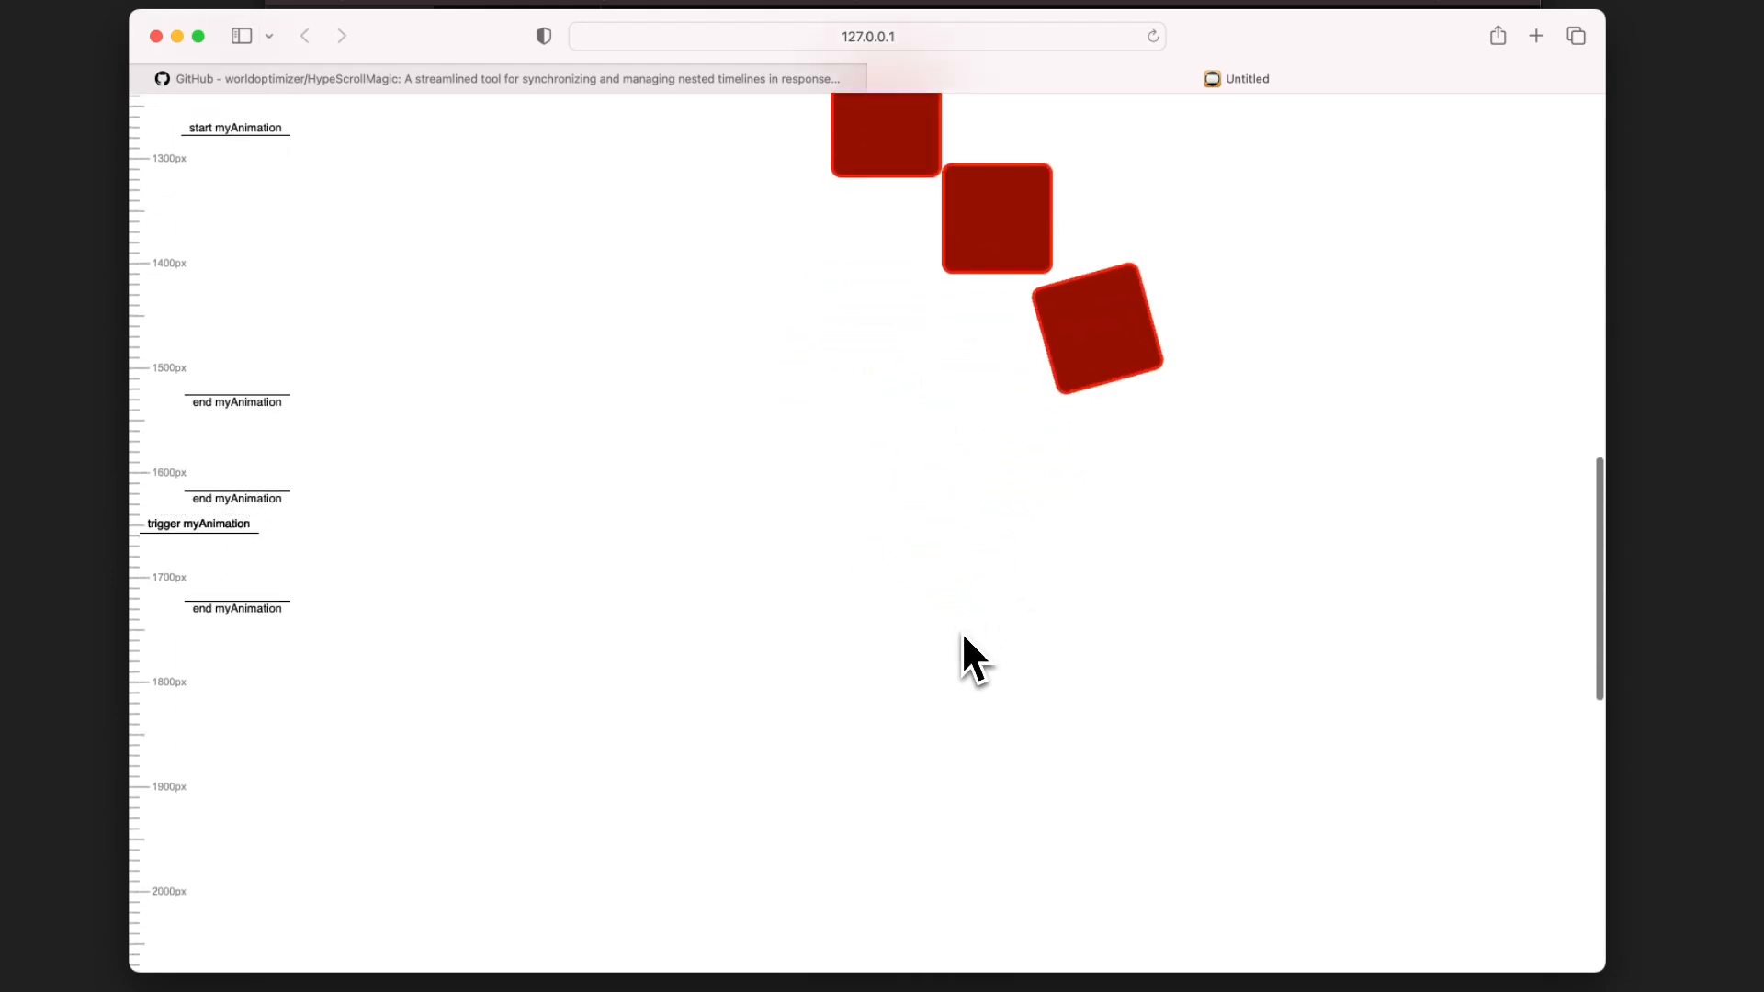
pyautogui.scroll(4, 955, 643)
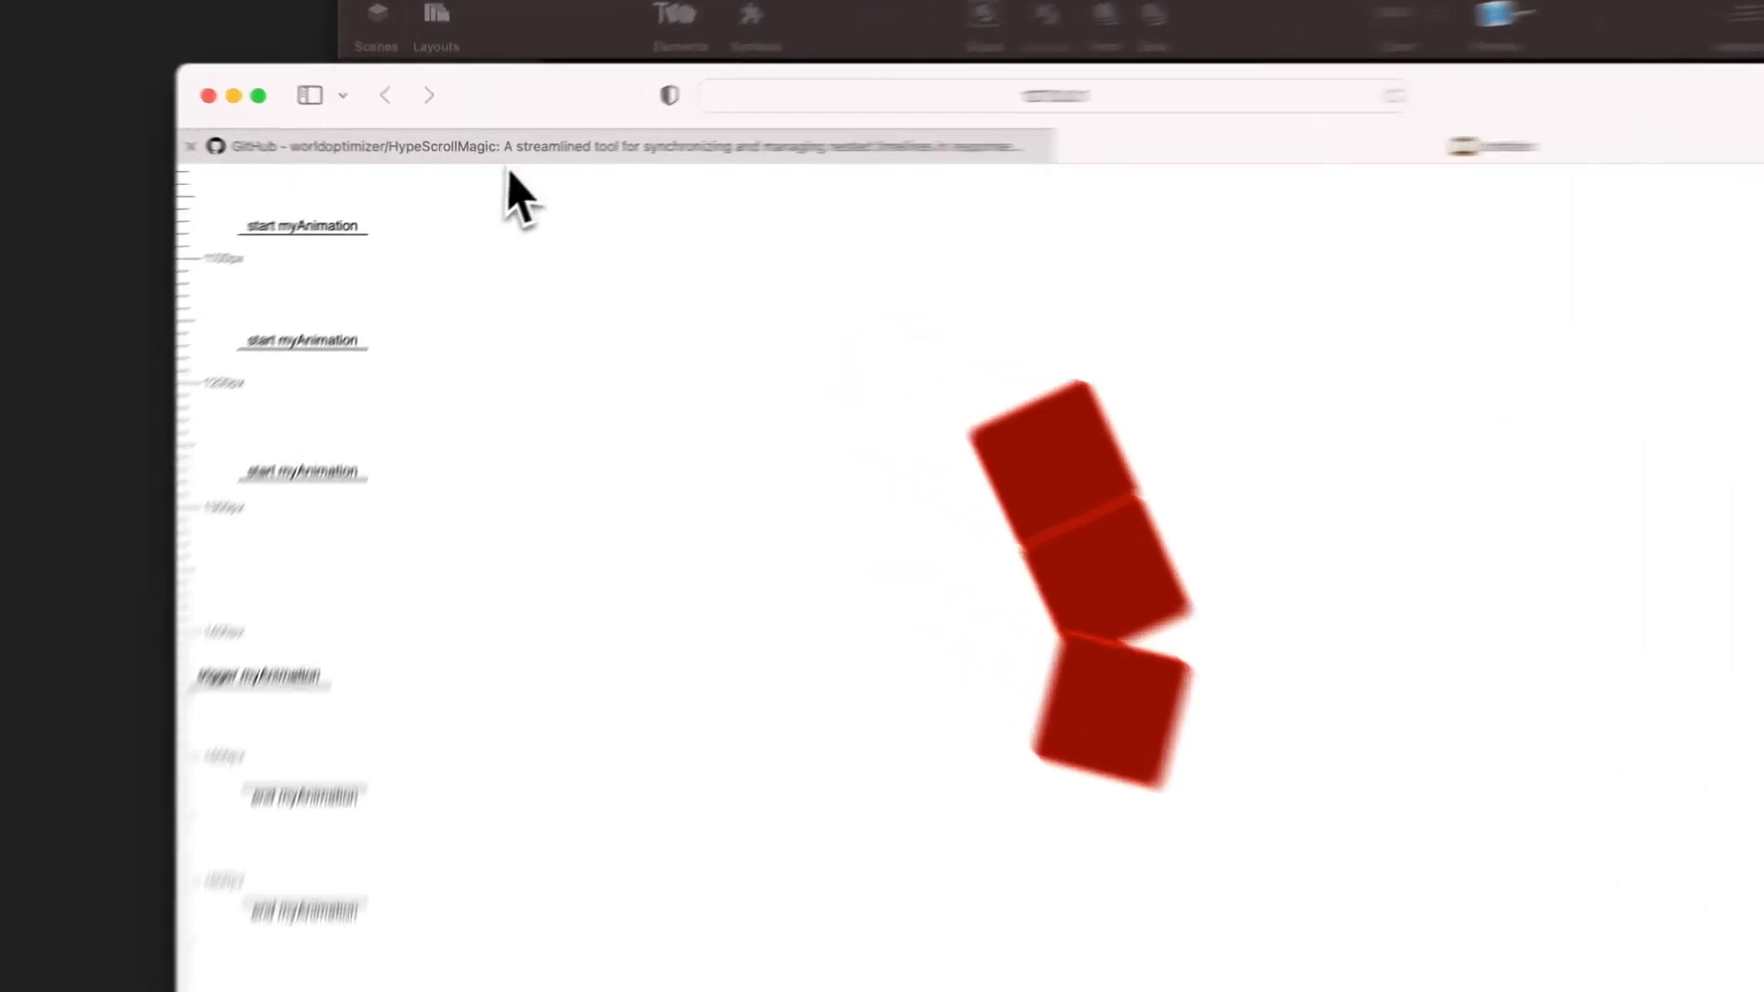
# Copy the attribute name data-indicator-color from the optional data-attributes in the HypeScrollMagic README and switch back to Tumult Hype
pyautogui.click(514, 152)
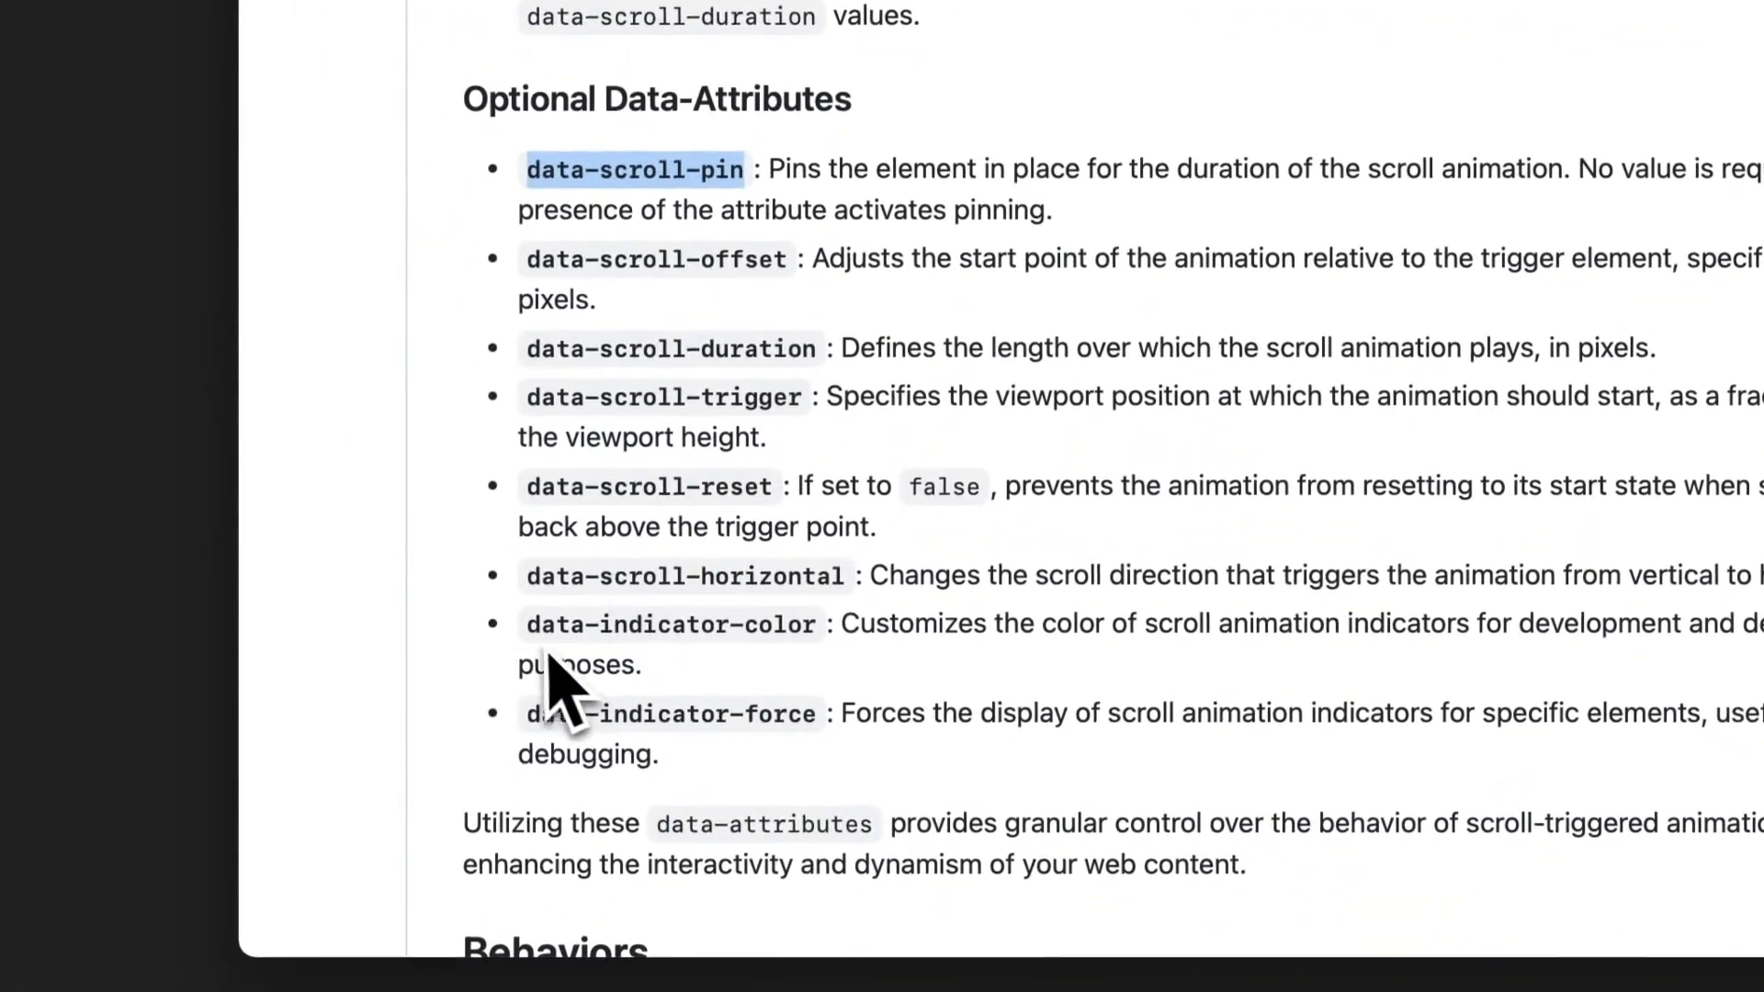
pyautogui.moveTo(515, 622); pyautogui.dragTo(730, 634)
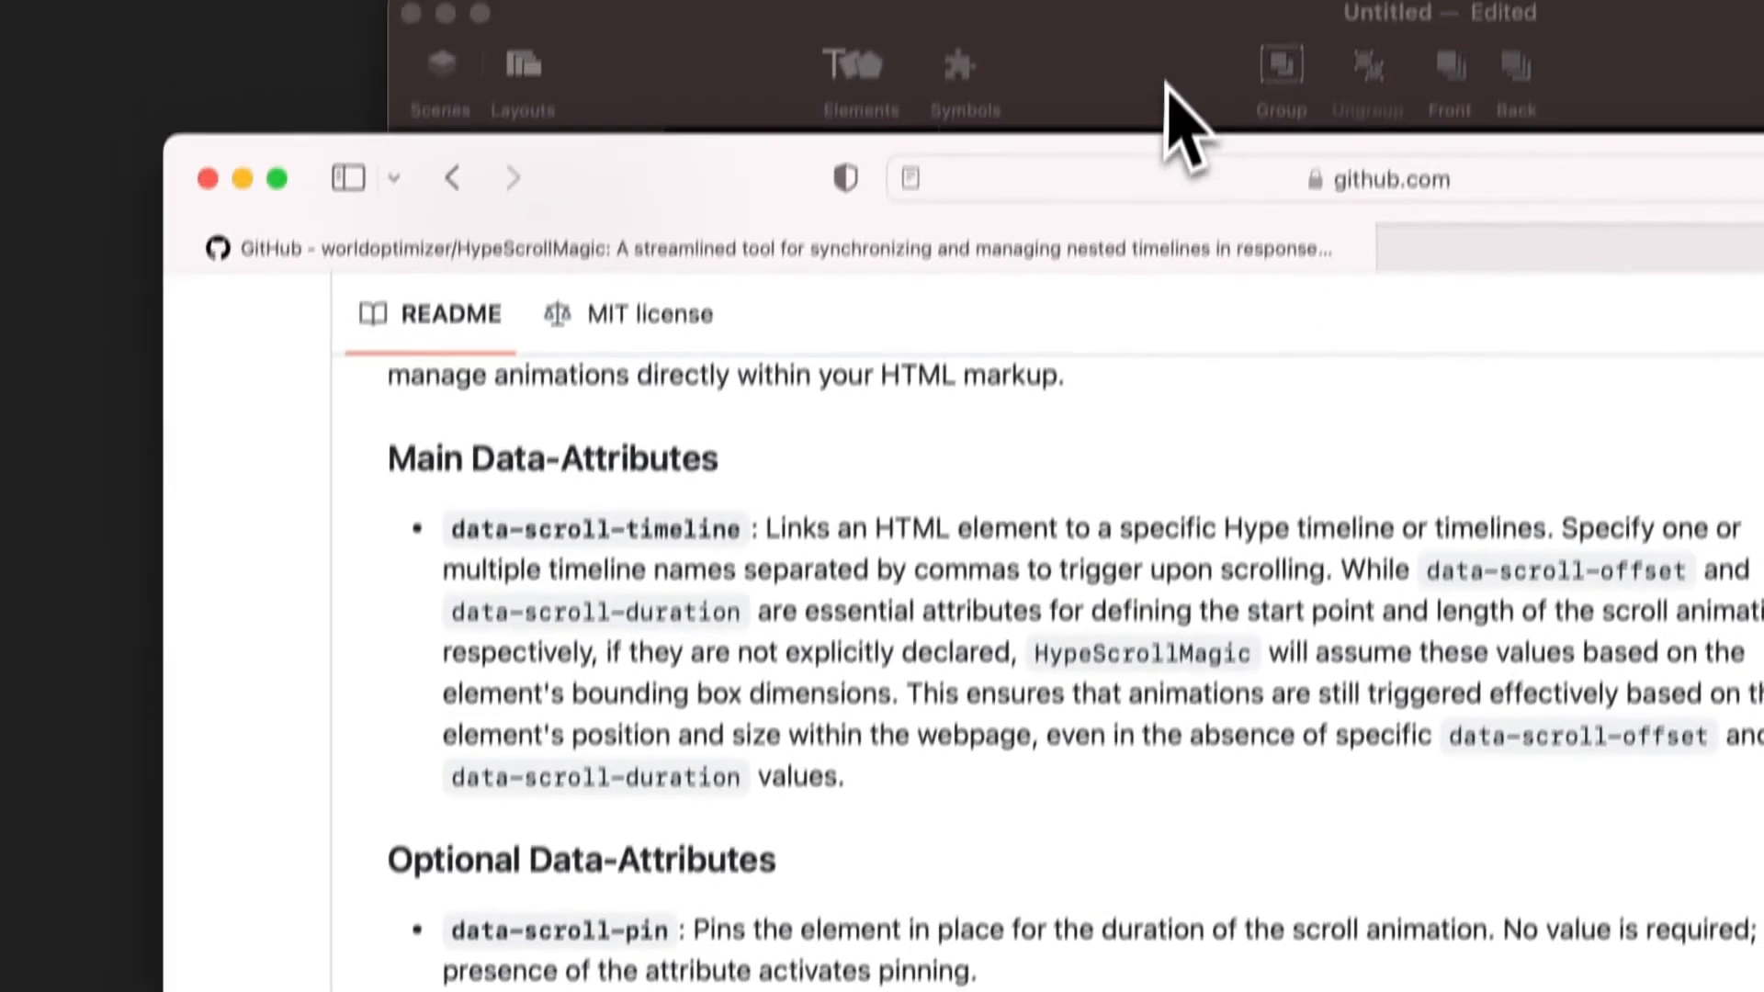
pyautogui.click(1166, 118)
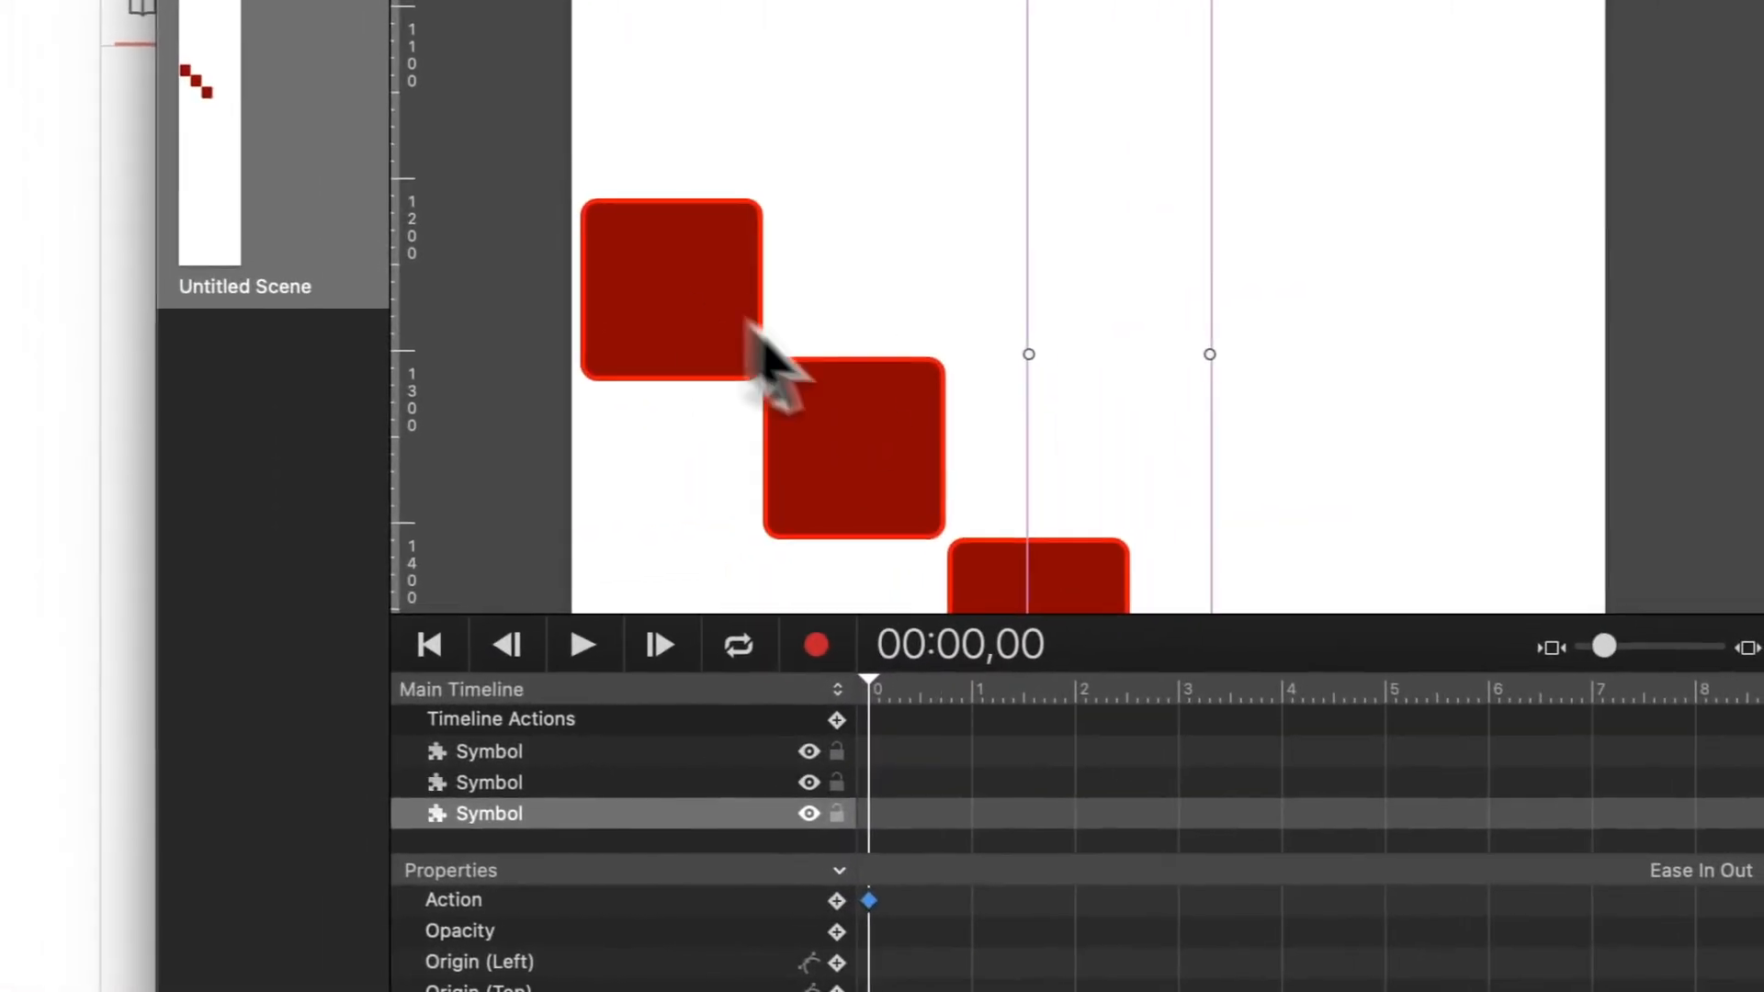
# Select all three symbols in the scene and set their background fill style to Color
pyautogui.scroll(-3, 763, 342)
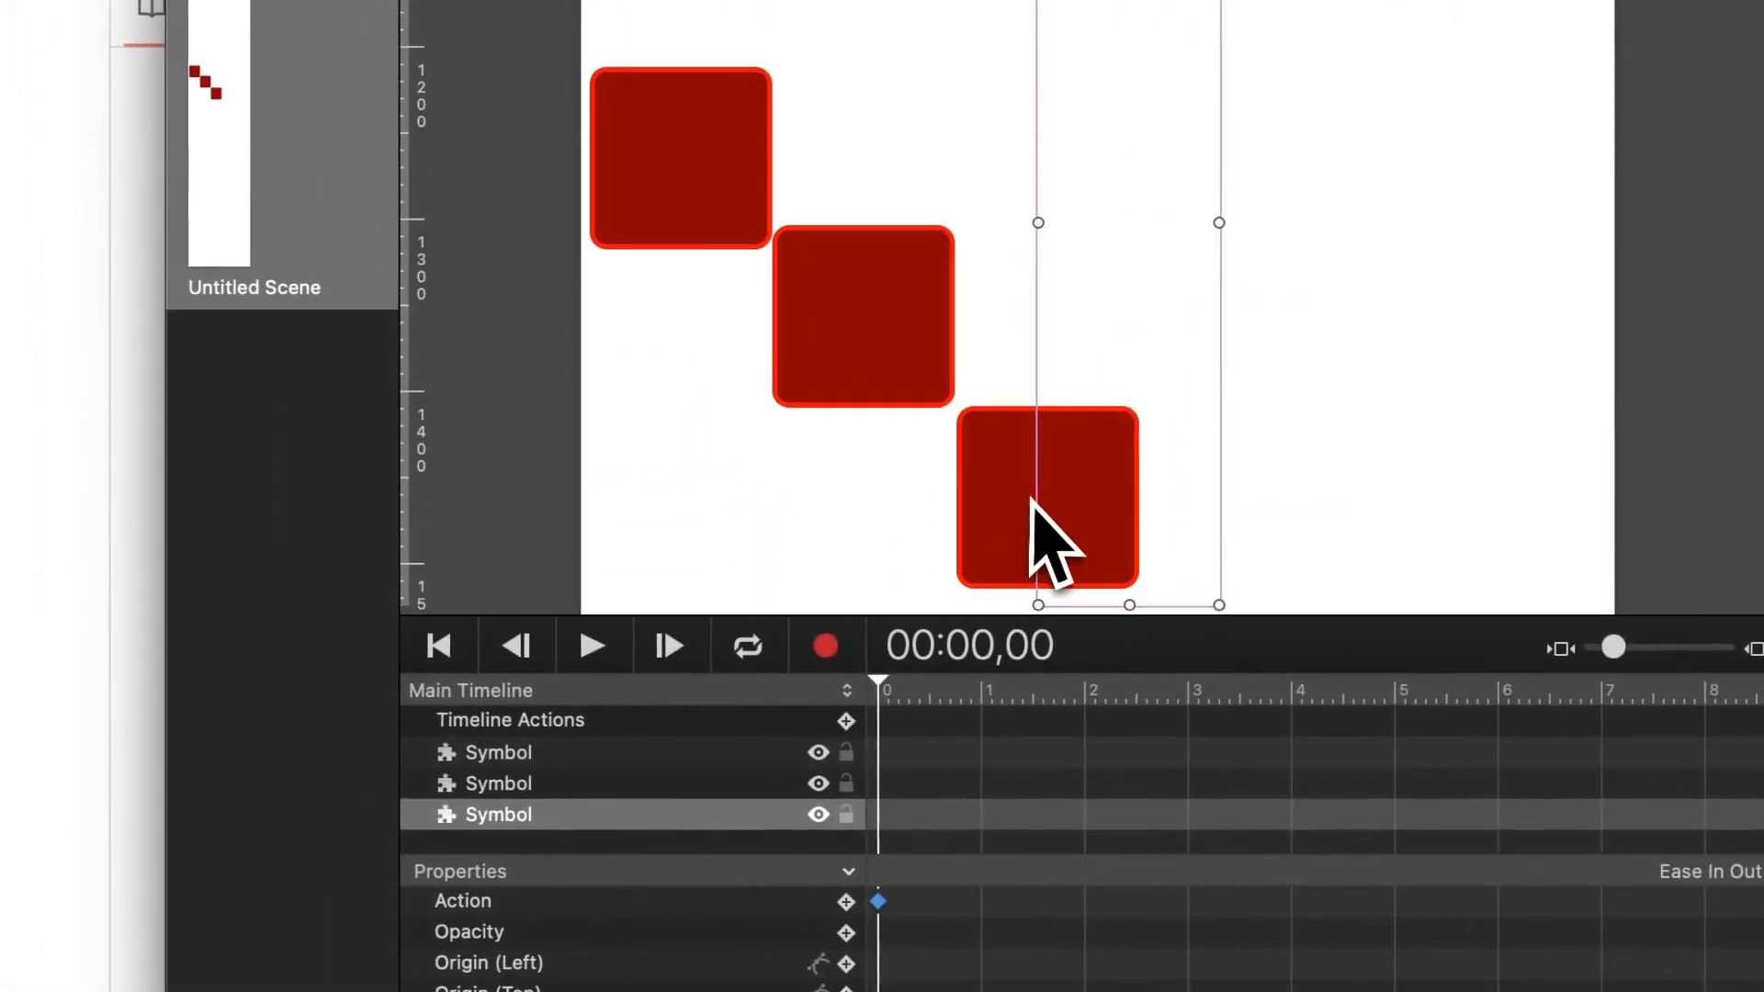
pyautogui.click(904, 281)
pyautogui.scroll(-7, 1093, 450)
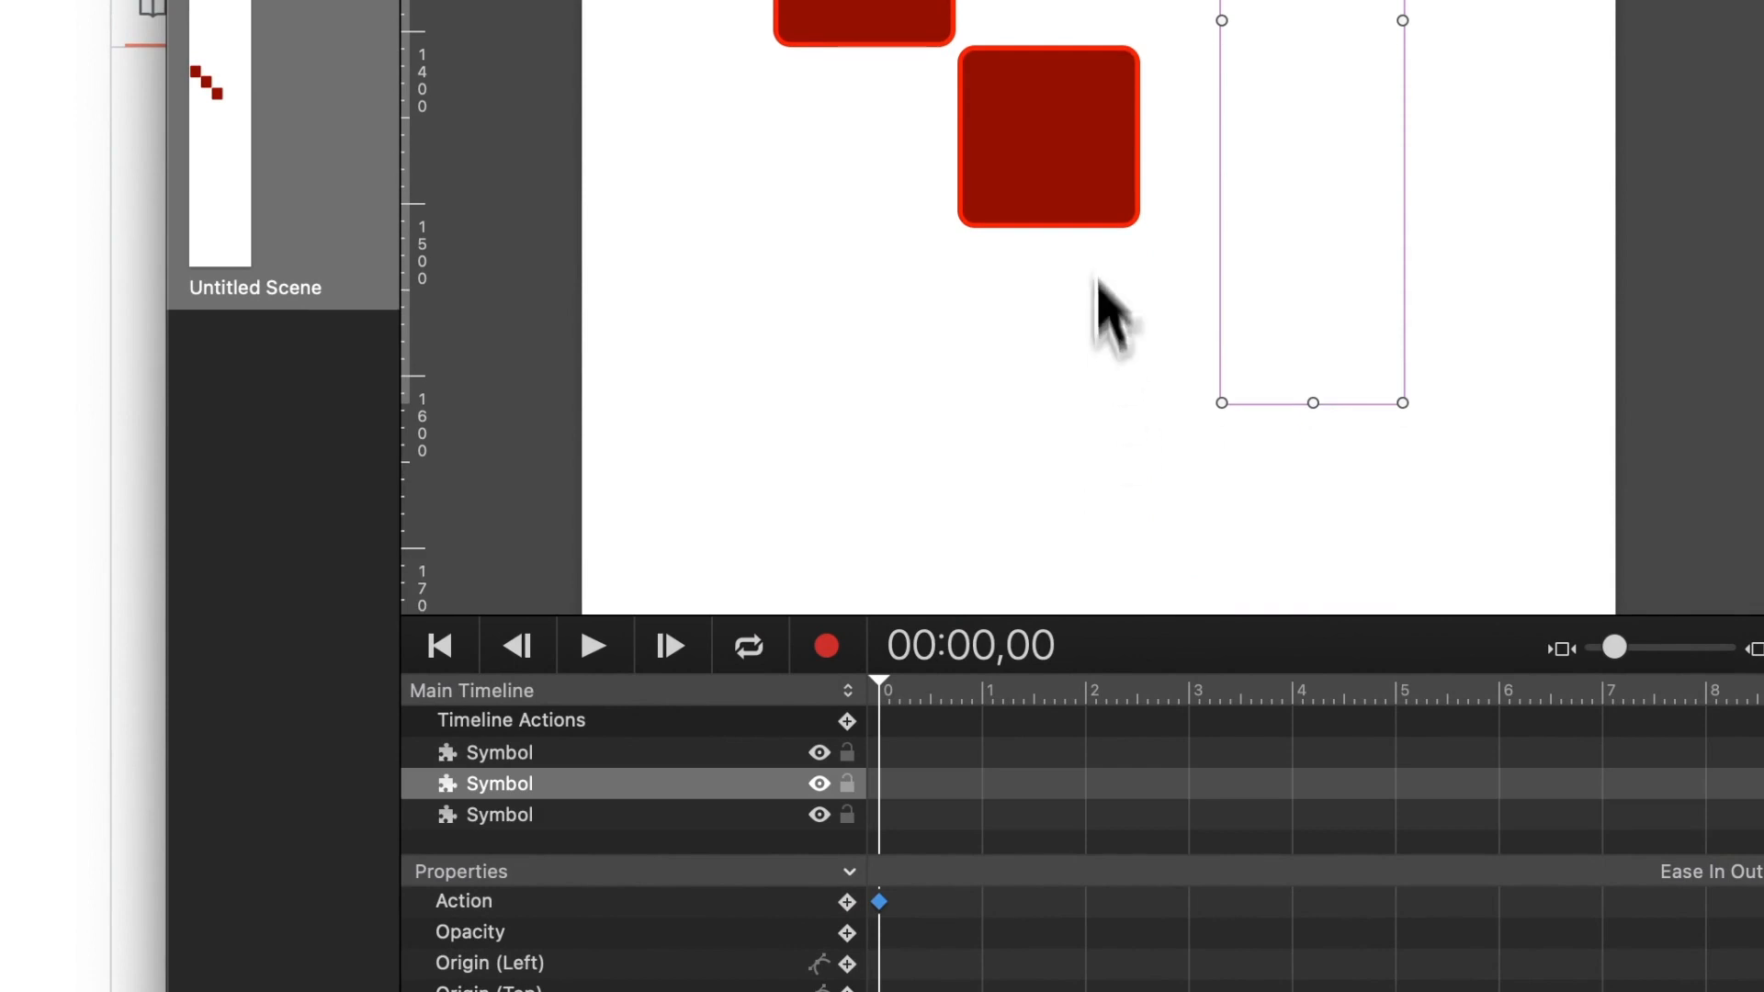
pyautogui.click(1086, 183)
pyautogui.moveTo(891, 705); pyautogui.dragTo(820, 744)
pyautogui.keyDown('shift'); pyautogui.click(519, 815); pyautogui.keyUp('shift')
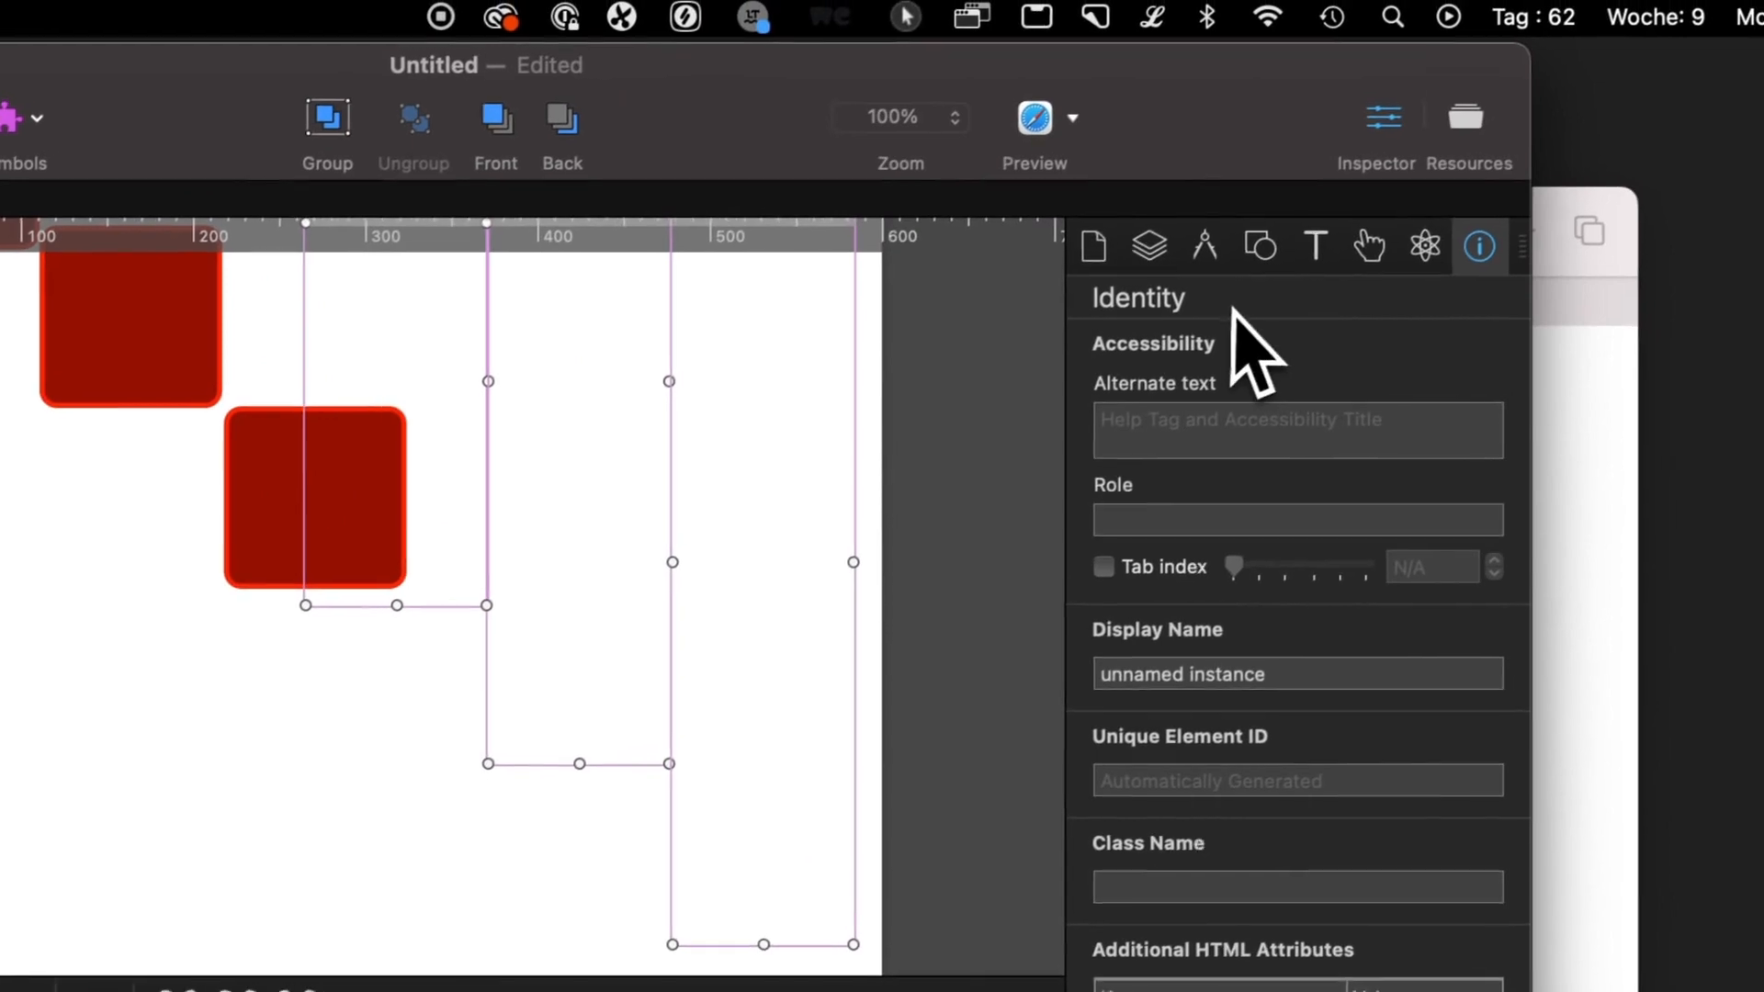
pyautogui.click(1204, 250)
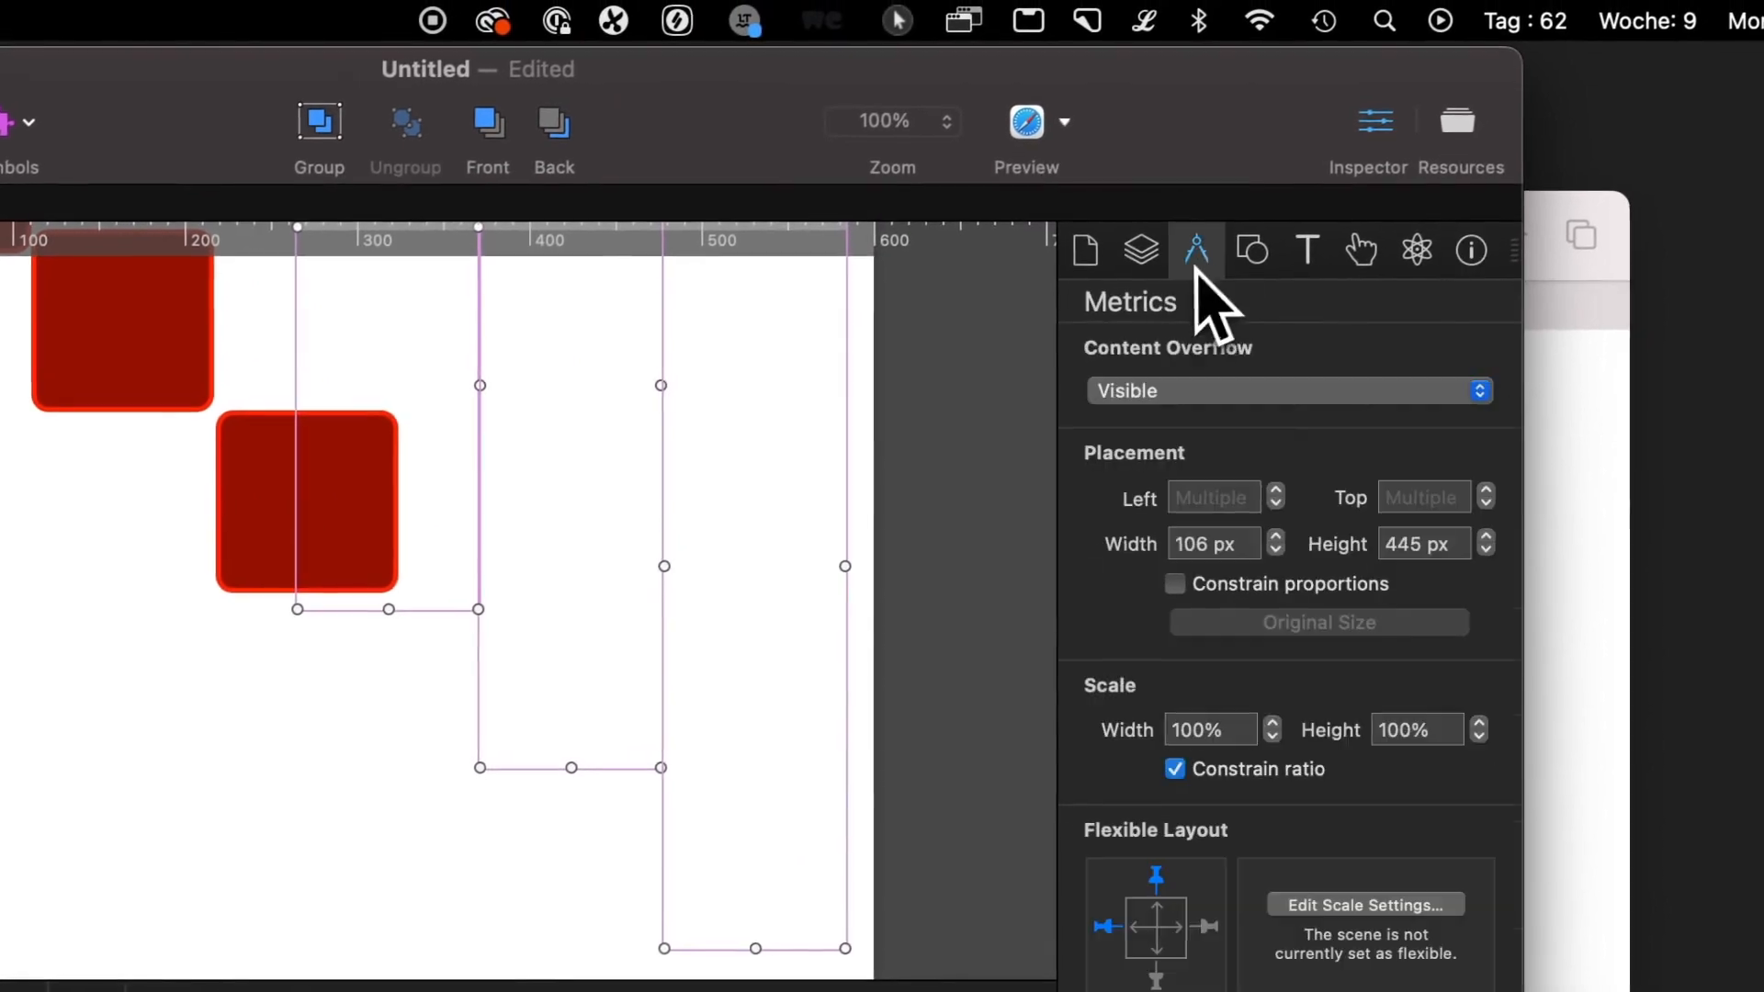
pyautogui.click(1221, 389)
pyautogui.click(1251, 262)
pyautogui.click(1251, 261)
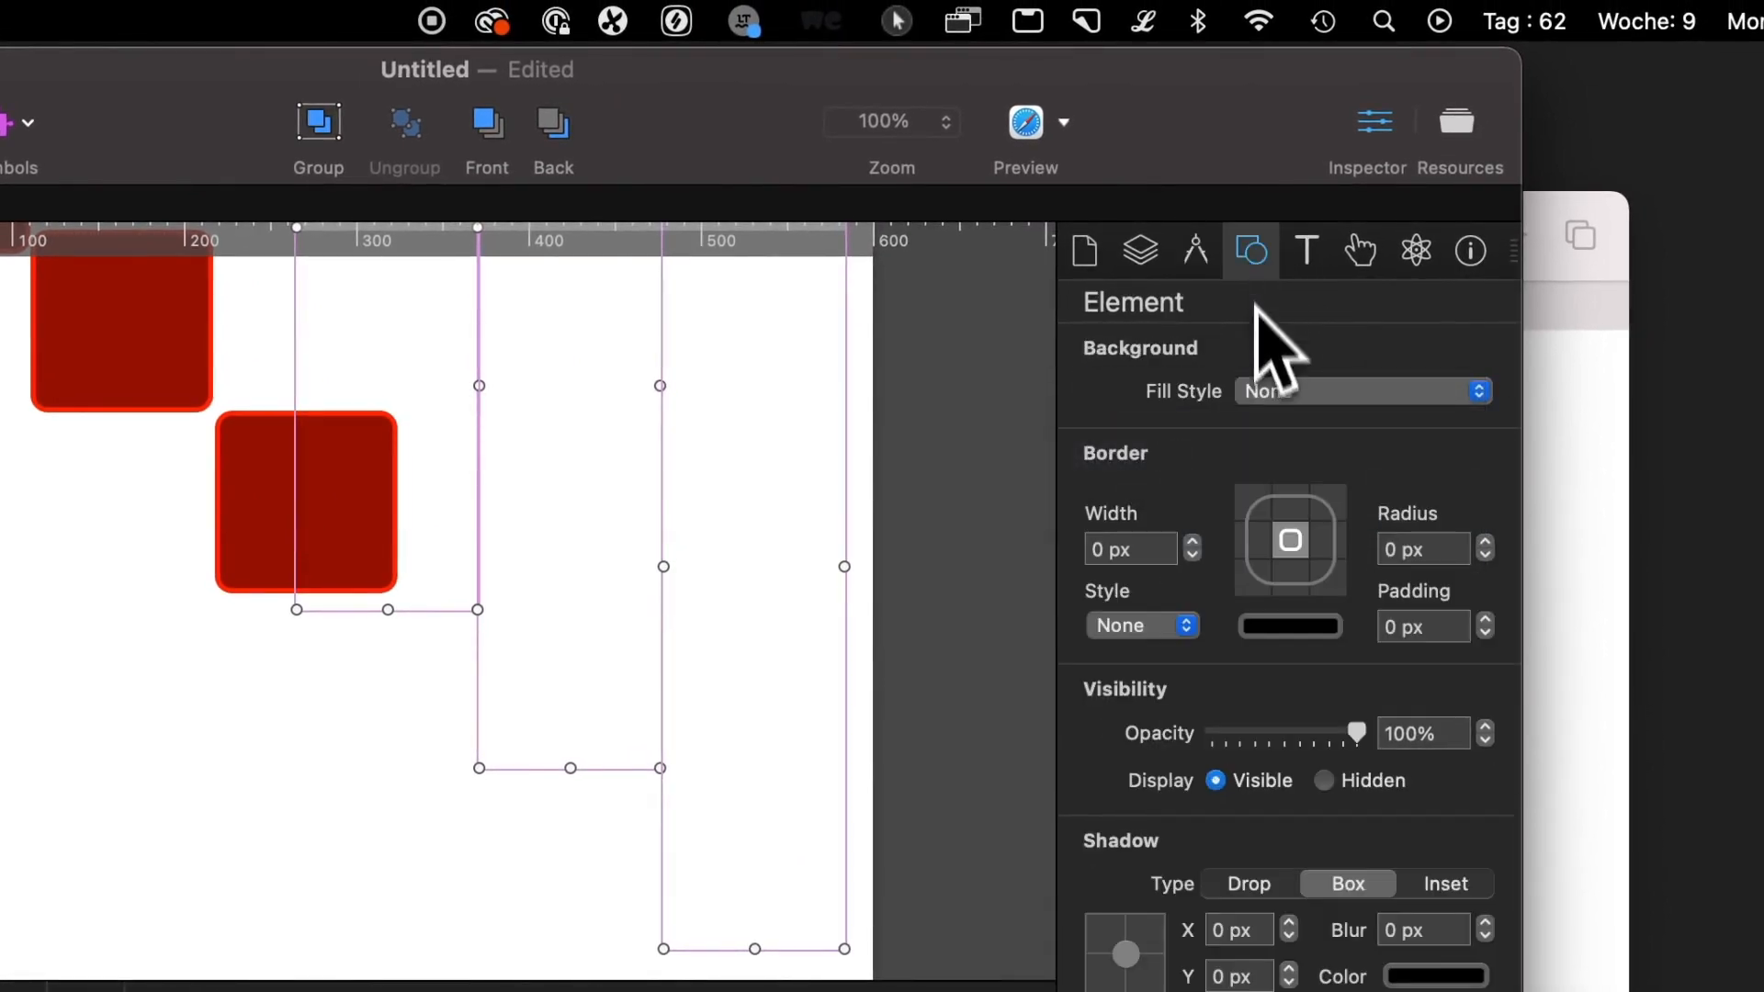
pyautogui.click(1257, 393)
pyautogui.click(1286, 430)
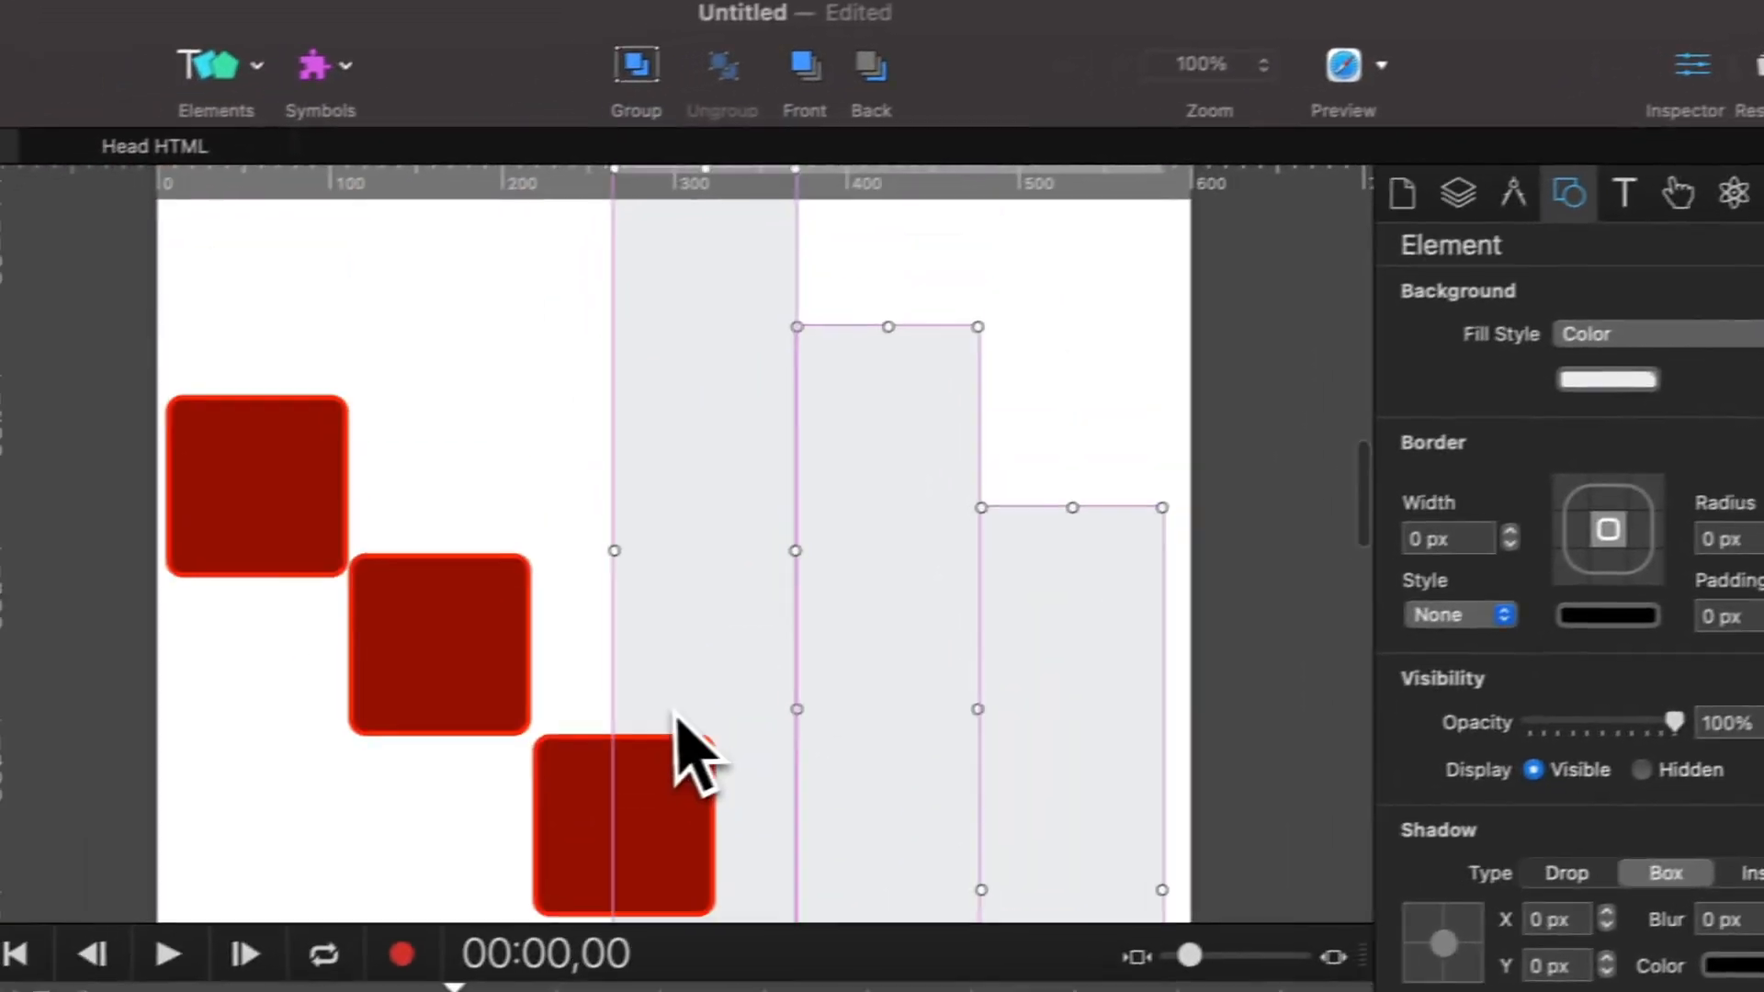
# Nudge the first symbol slightly left and the third slightly right, leaving narrow gaps between the three columns
pyautogui.scroll(3, 673, 712)
pyautogui.click(561, 628)
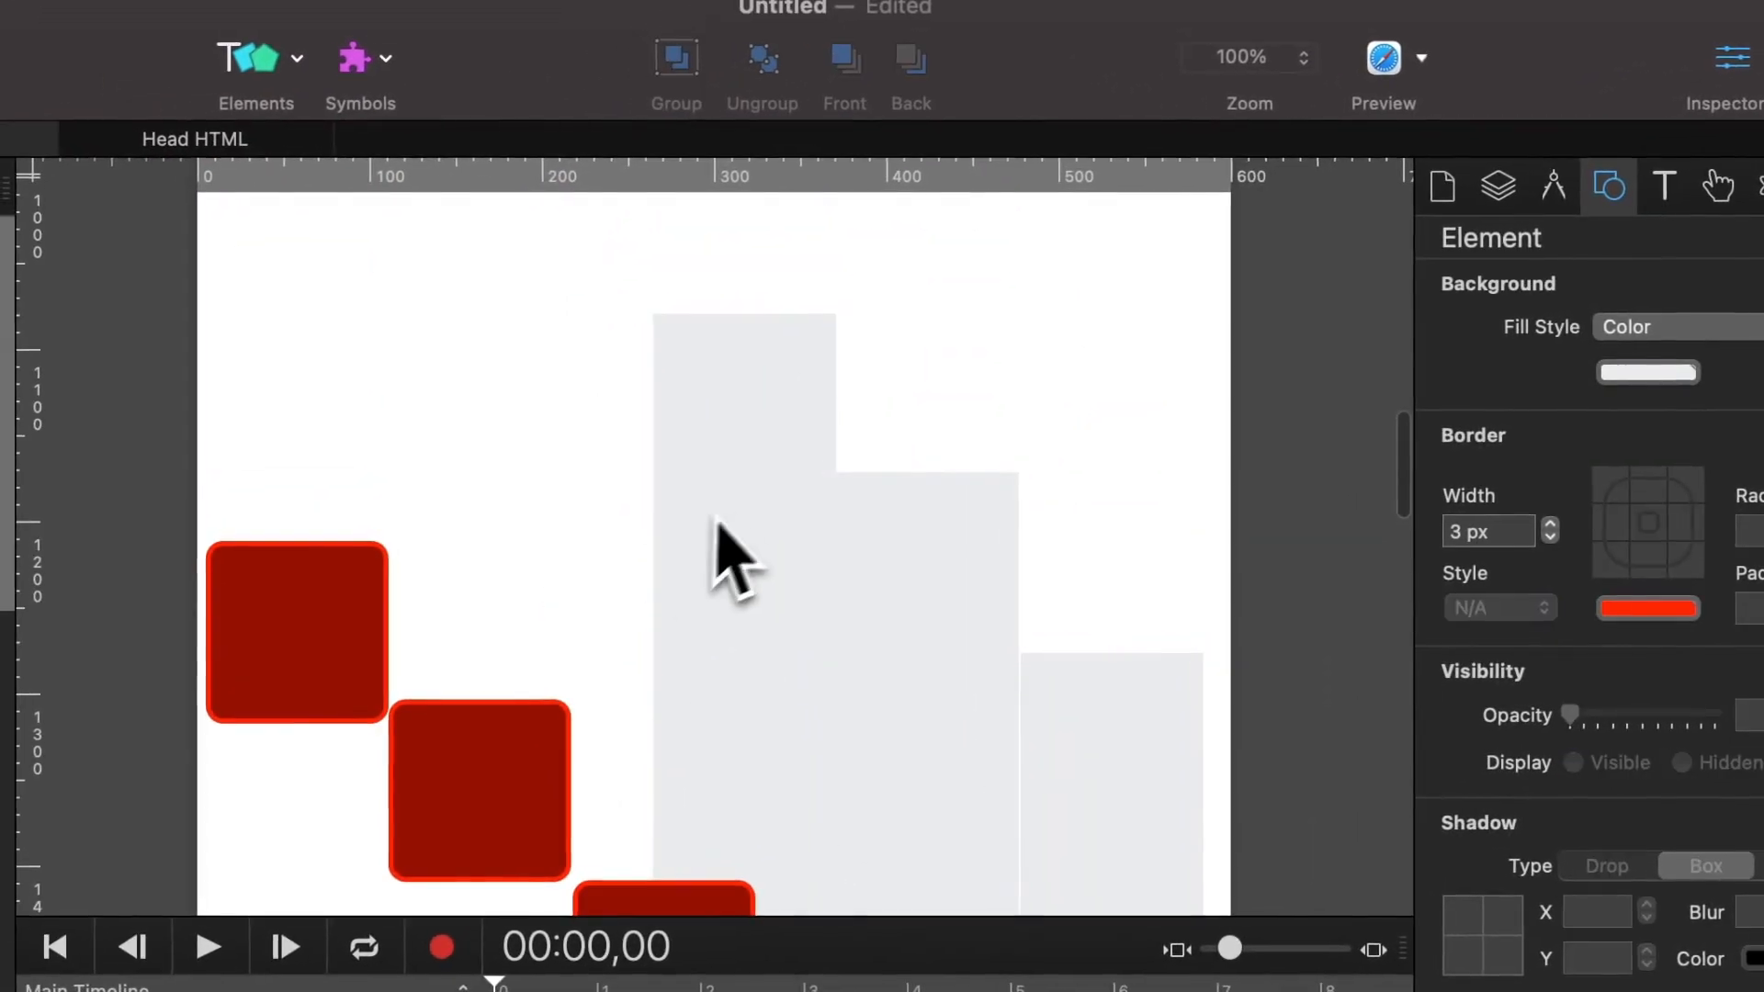
pyautogui.click(676, 526)
pyautogui.moveTo(761, 527); pyautogui.dragTo(732, 518)
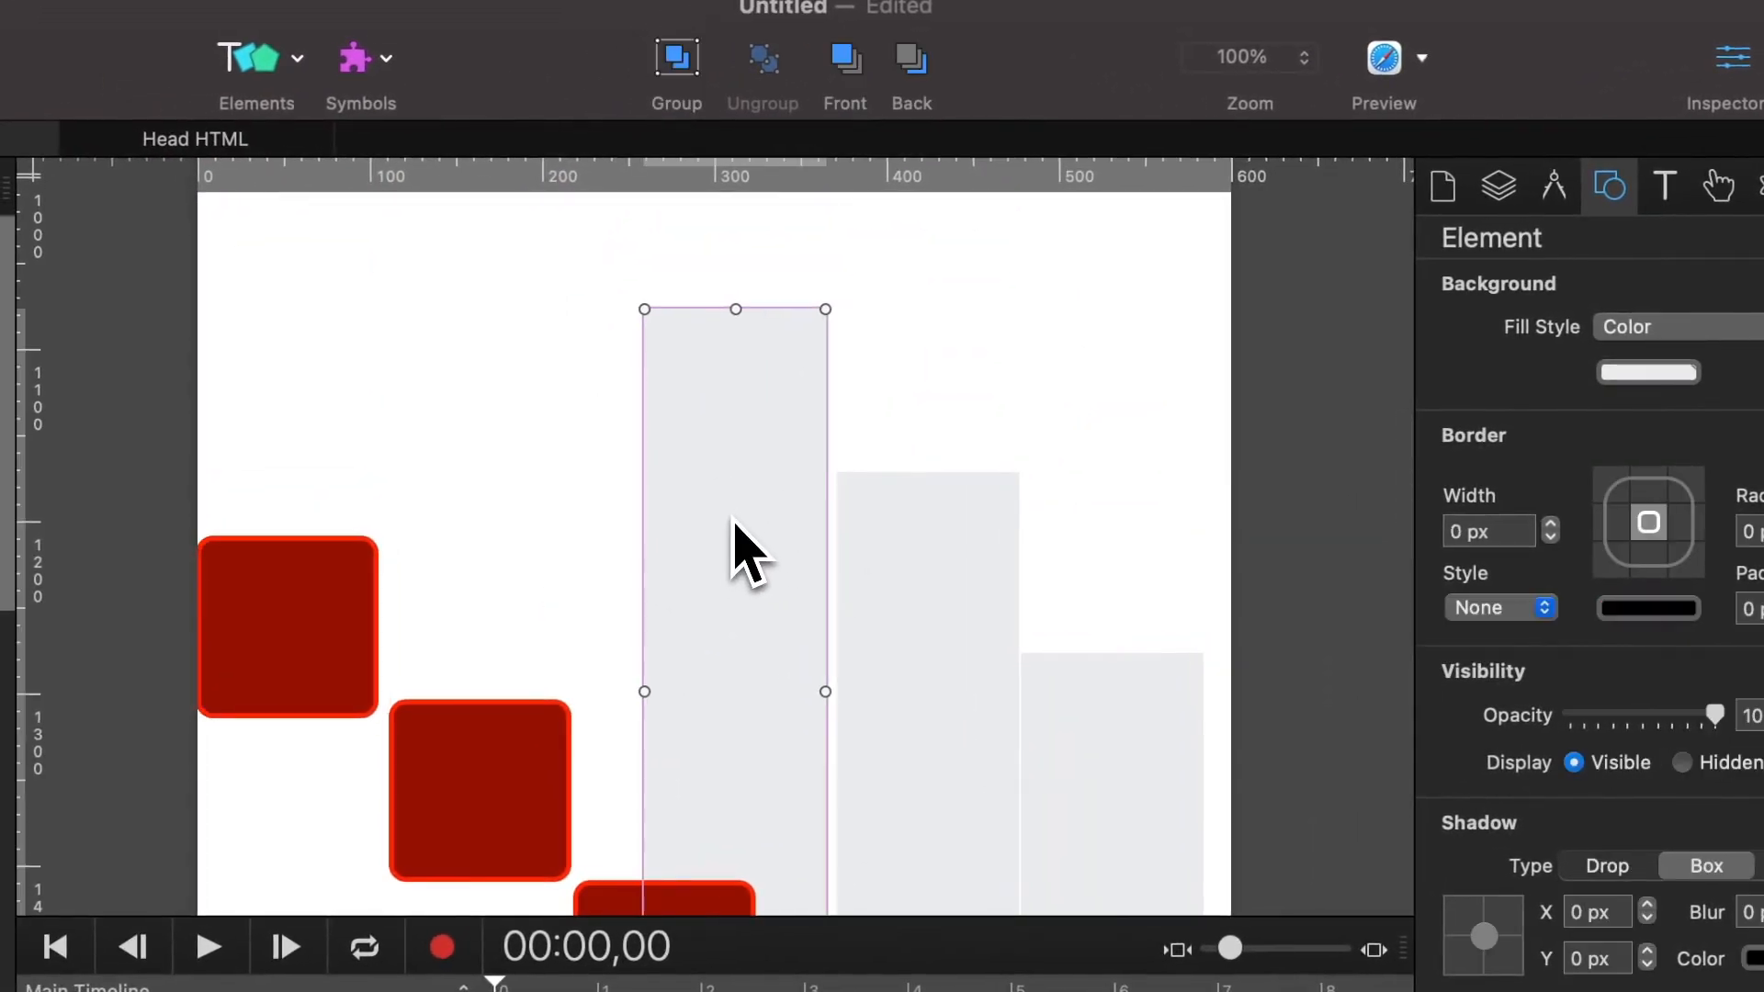
pyautogui.click(931, 617)
pyautogui.moveTo(1107, 716); pyautogui.dragTo(1123, 721)
pyautogui.scroll(-5, 1042, 684)
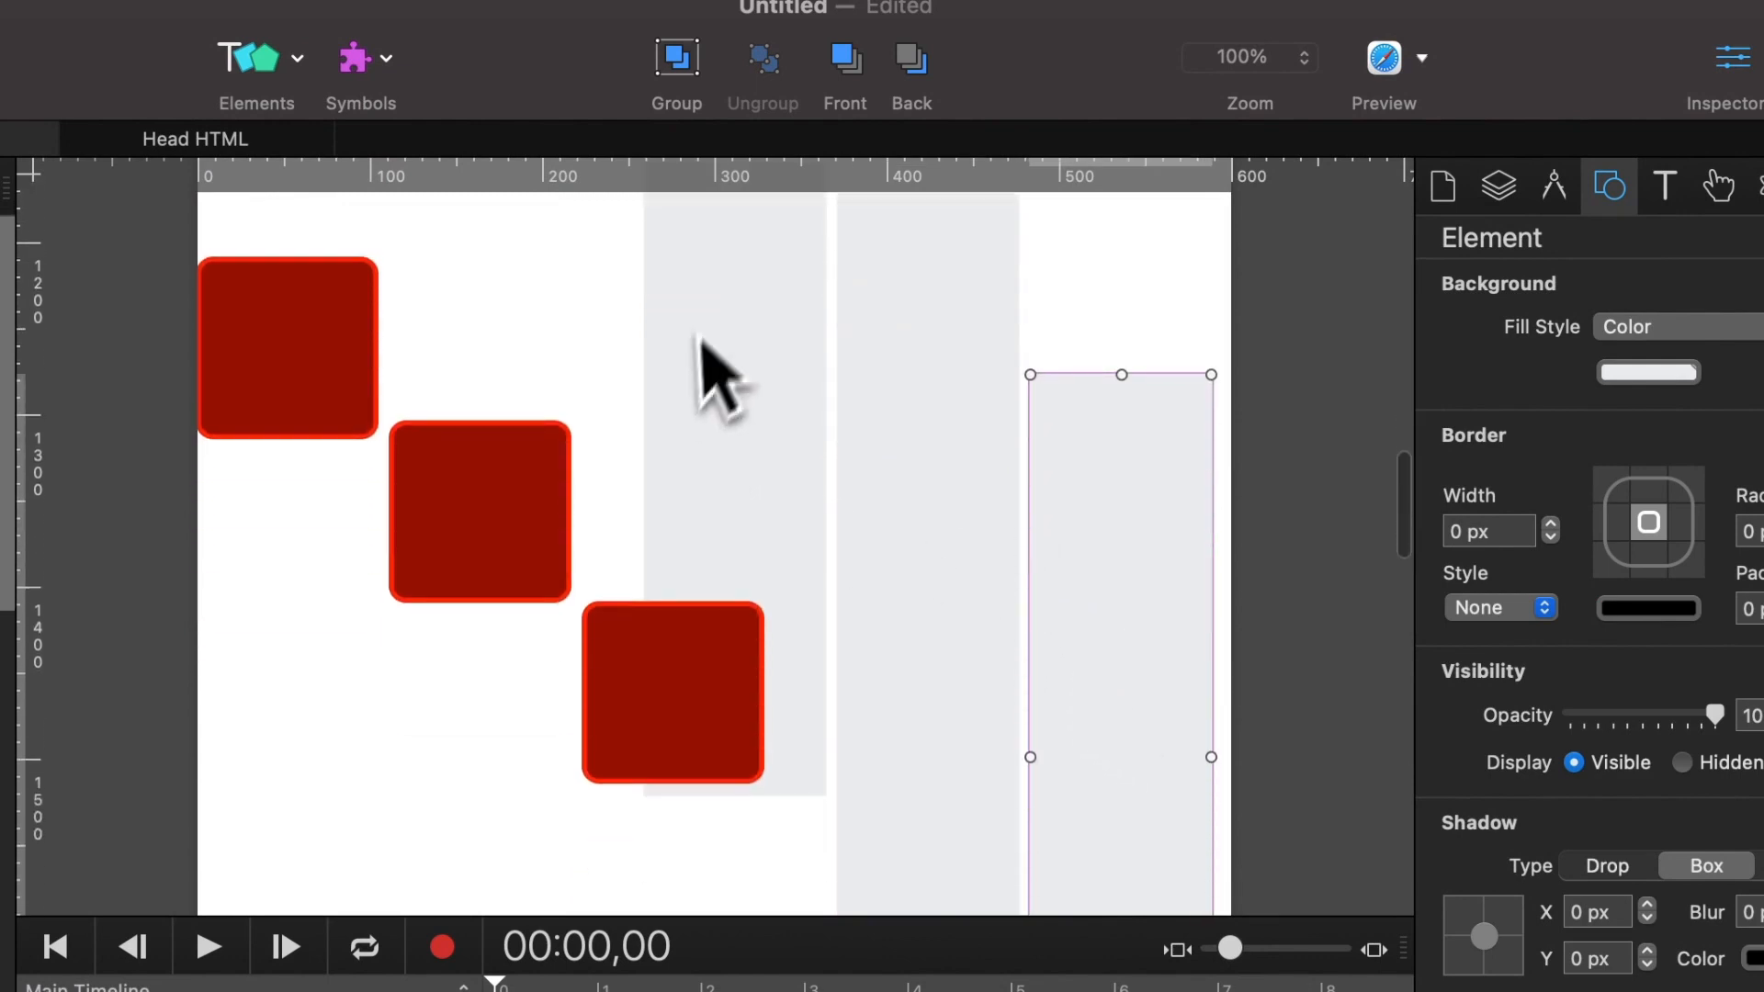
# Add the HTML attribute data-indicator-color with the value red to the first symbol column
pyautogui.click(753, 333)
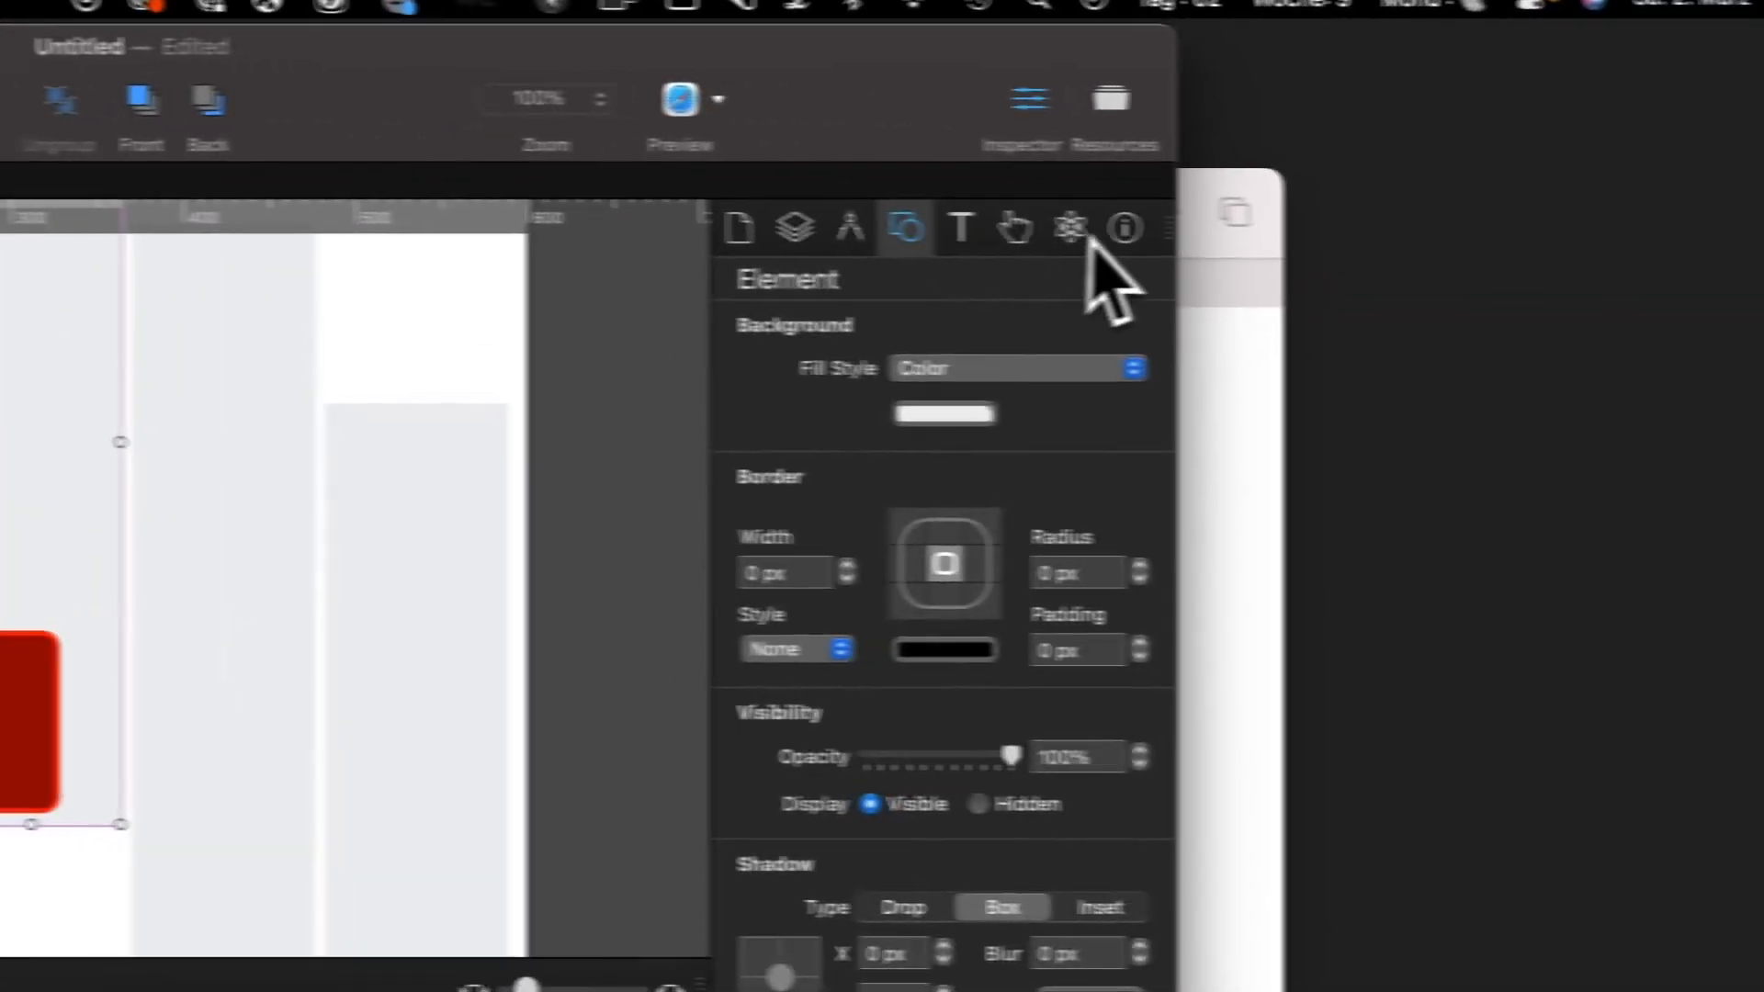
pyautogui.click(1122, 229)
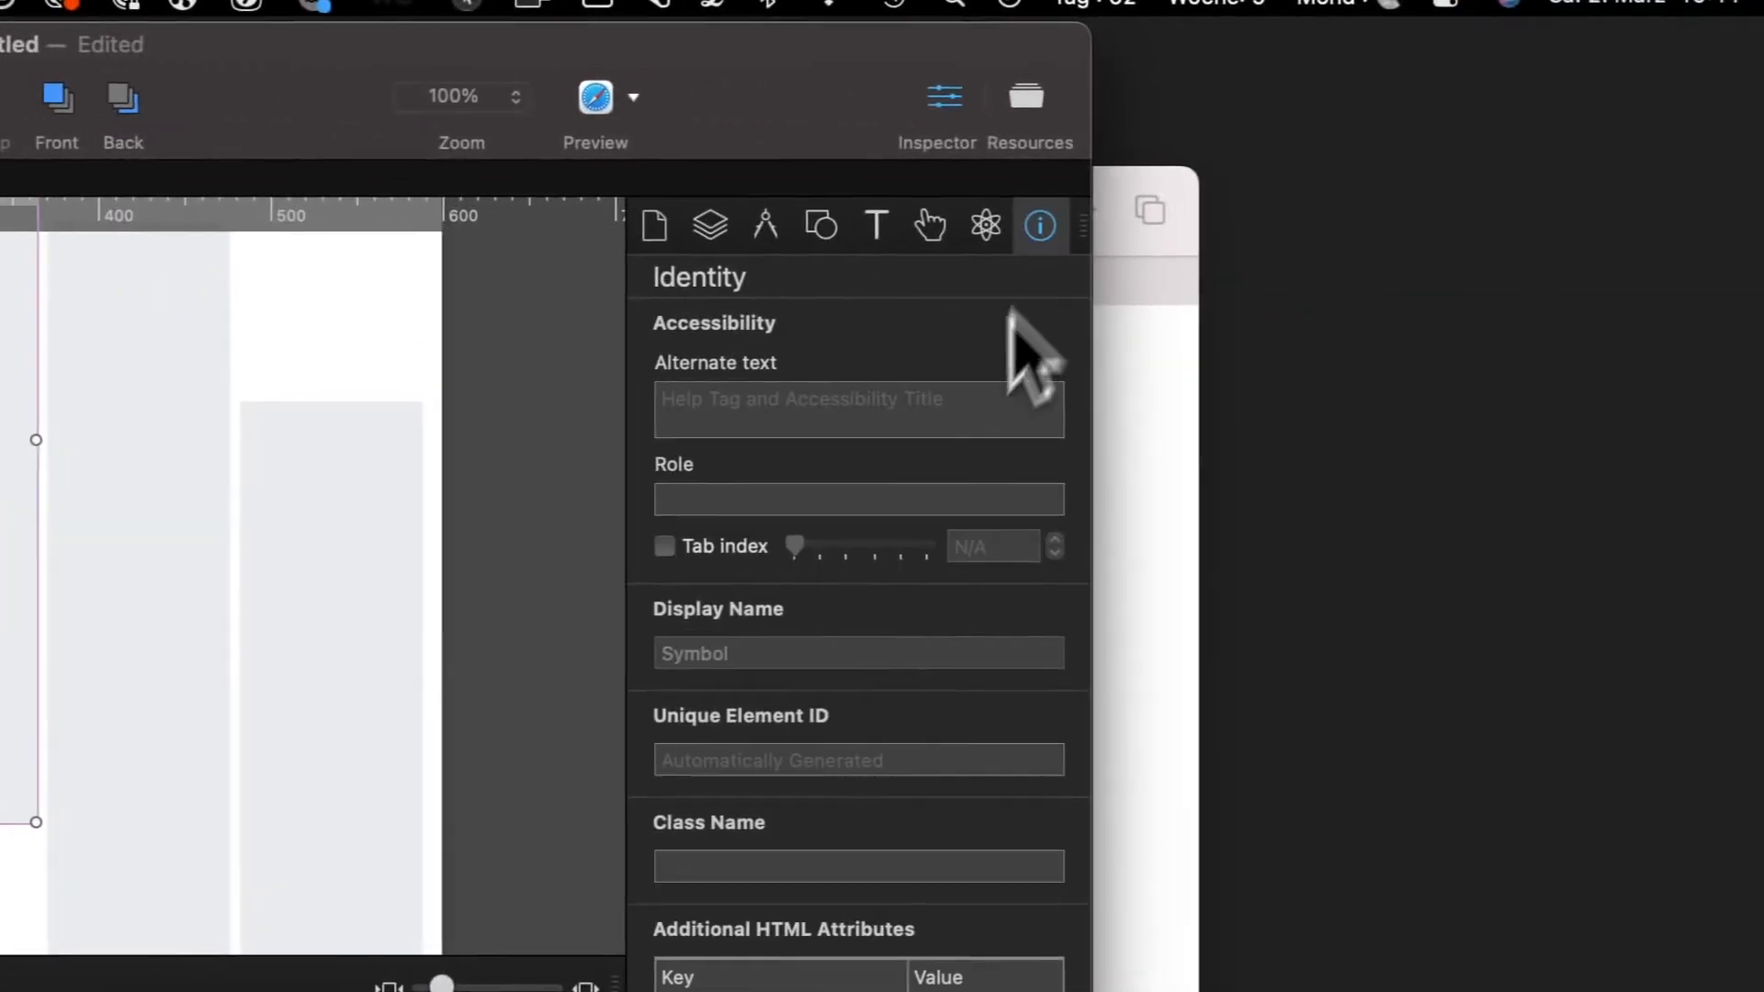
pyautogui.click(989, 701)
pyautogui.write('data-indicator-color')
pyautogui.press('Tab')
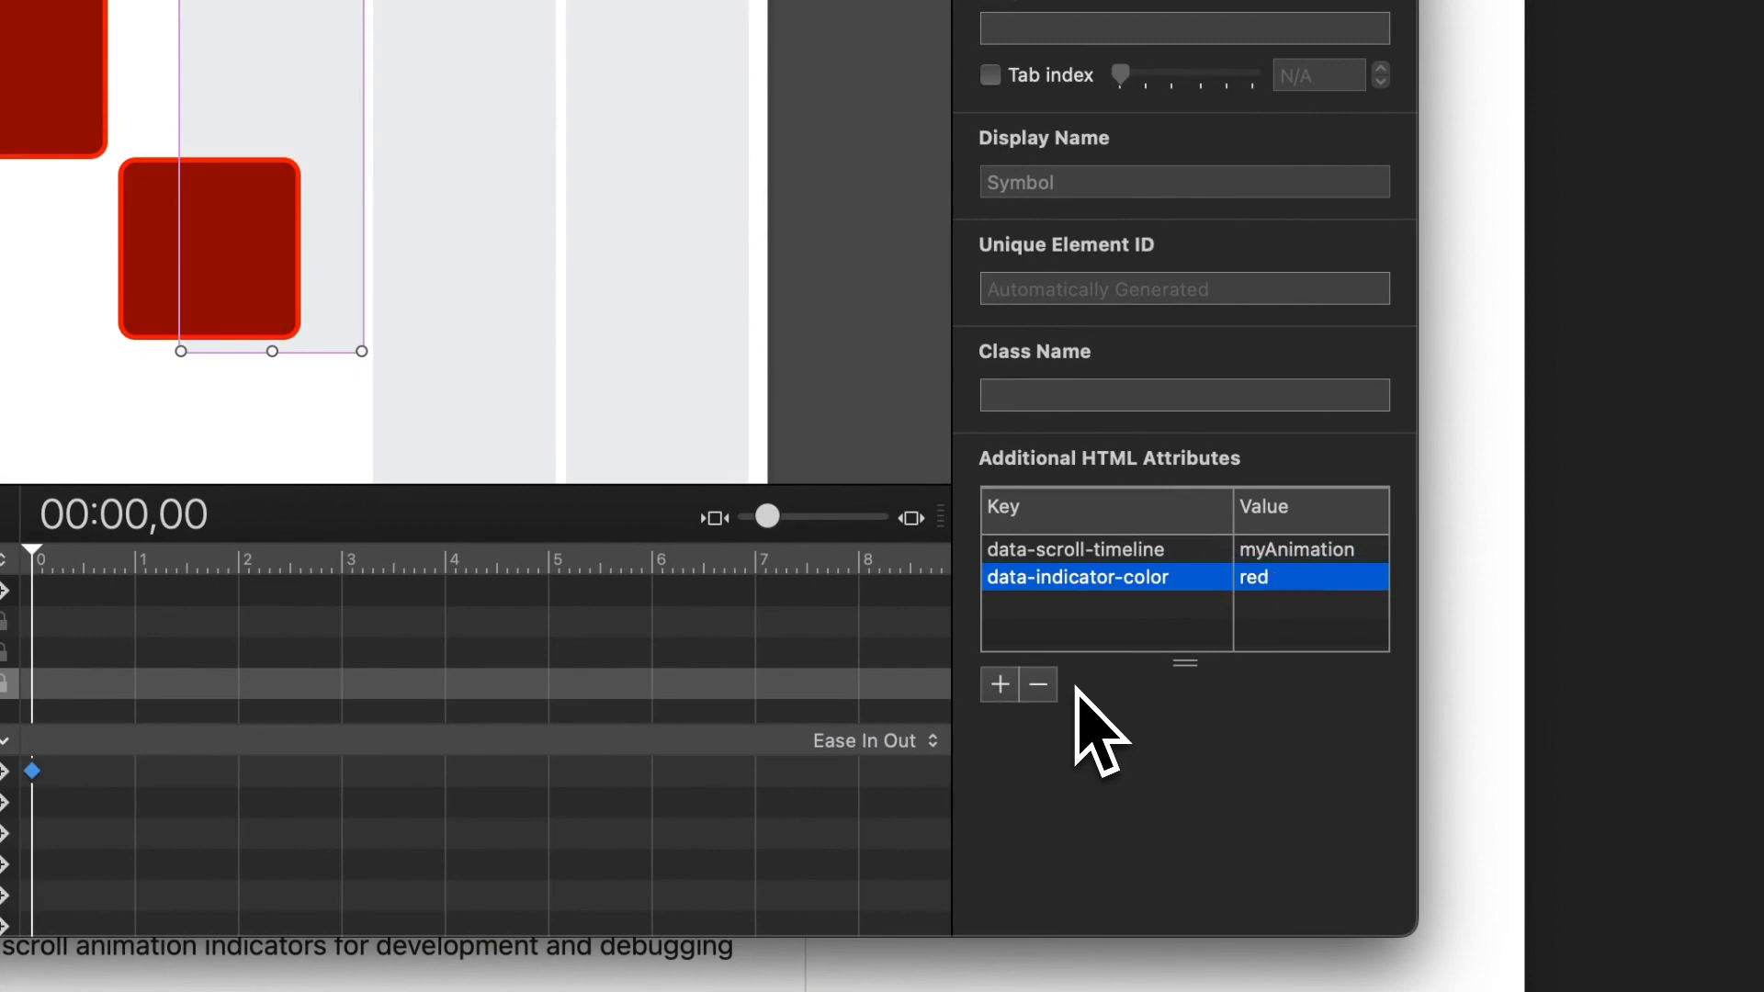
# Give the middle symbol column the HTML attribute data-indicator-color with the value green
pyautogui.click(539, 335)
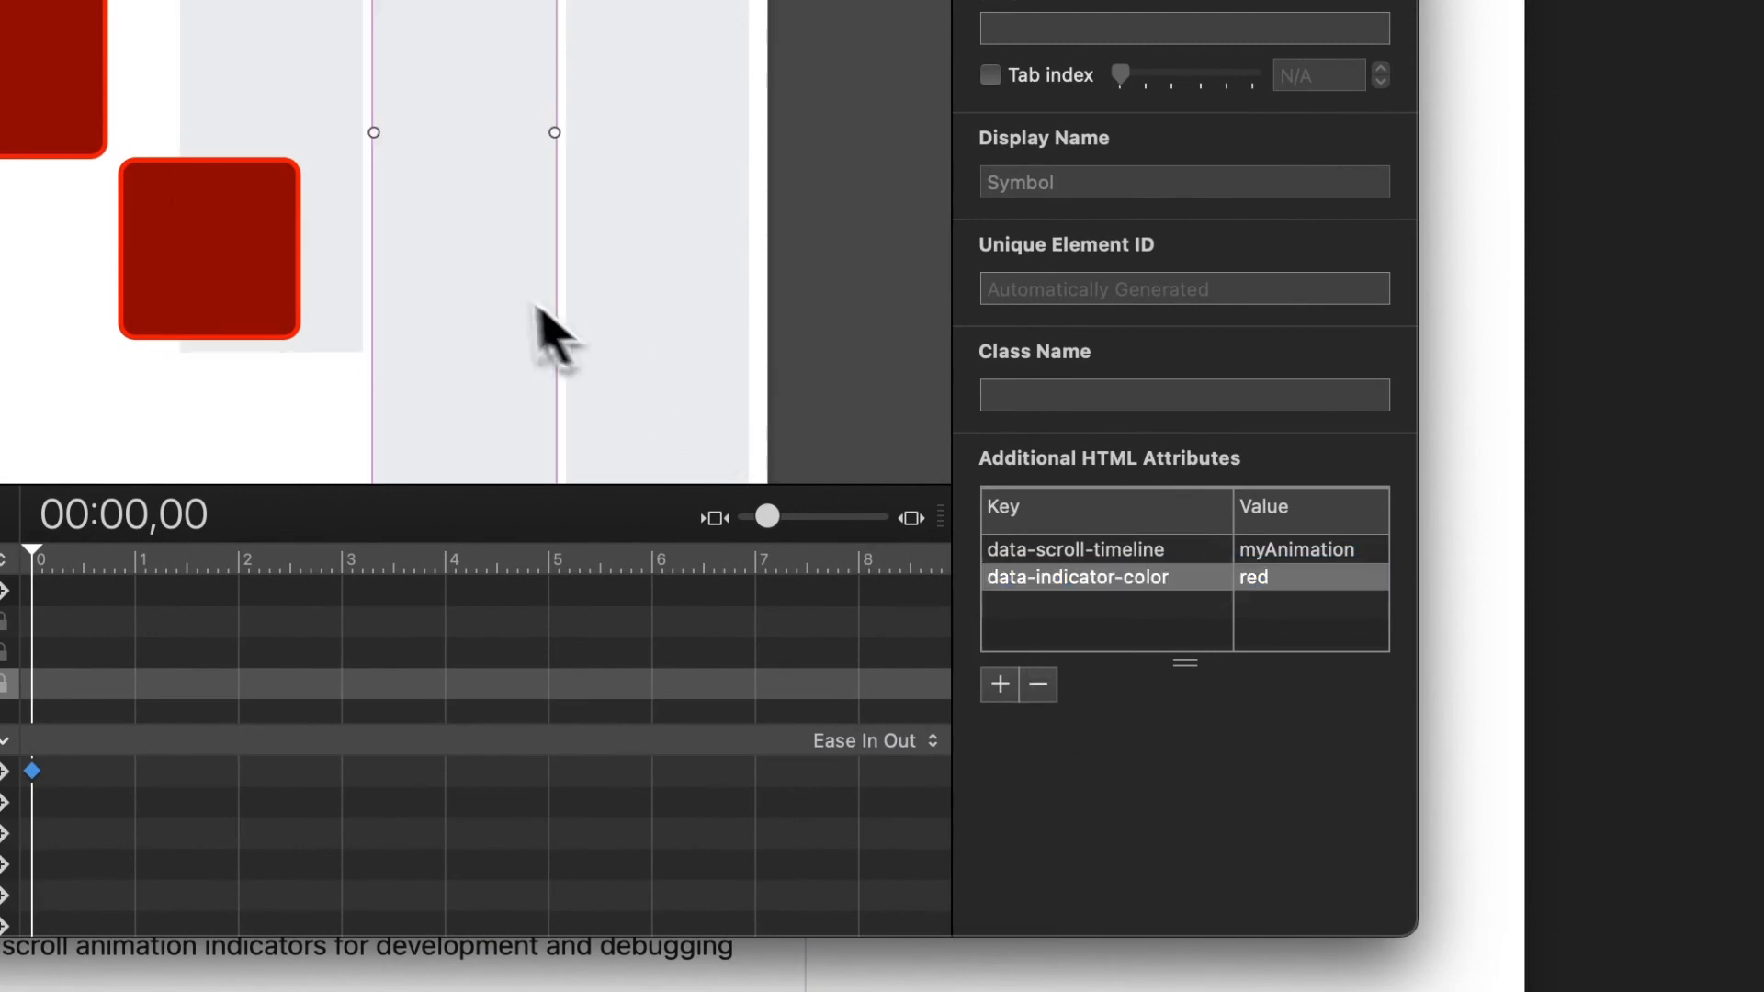
pyautogui.click(1013, 696)
pyautogui.click(1265, 579)
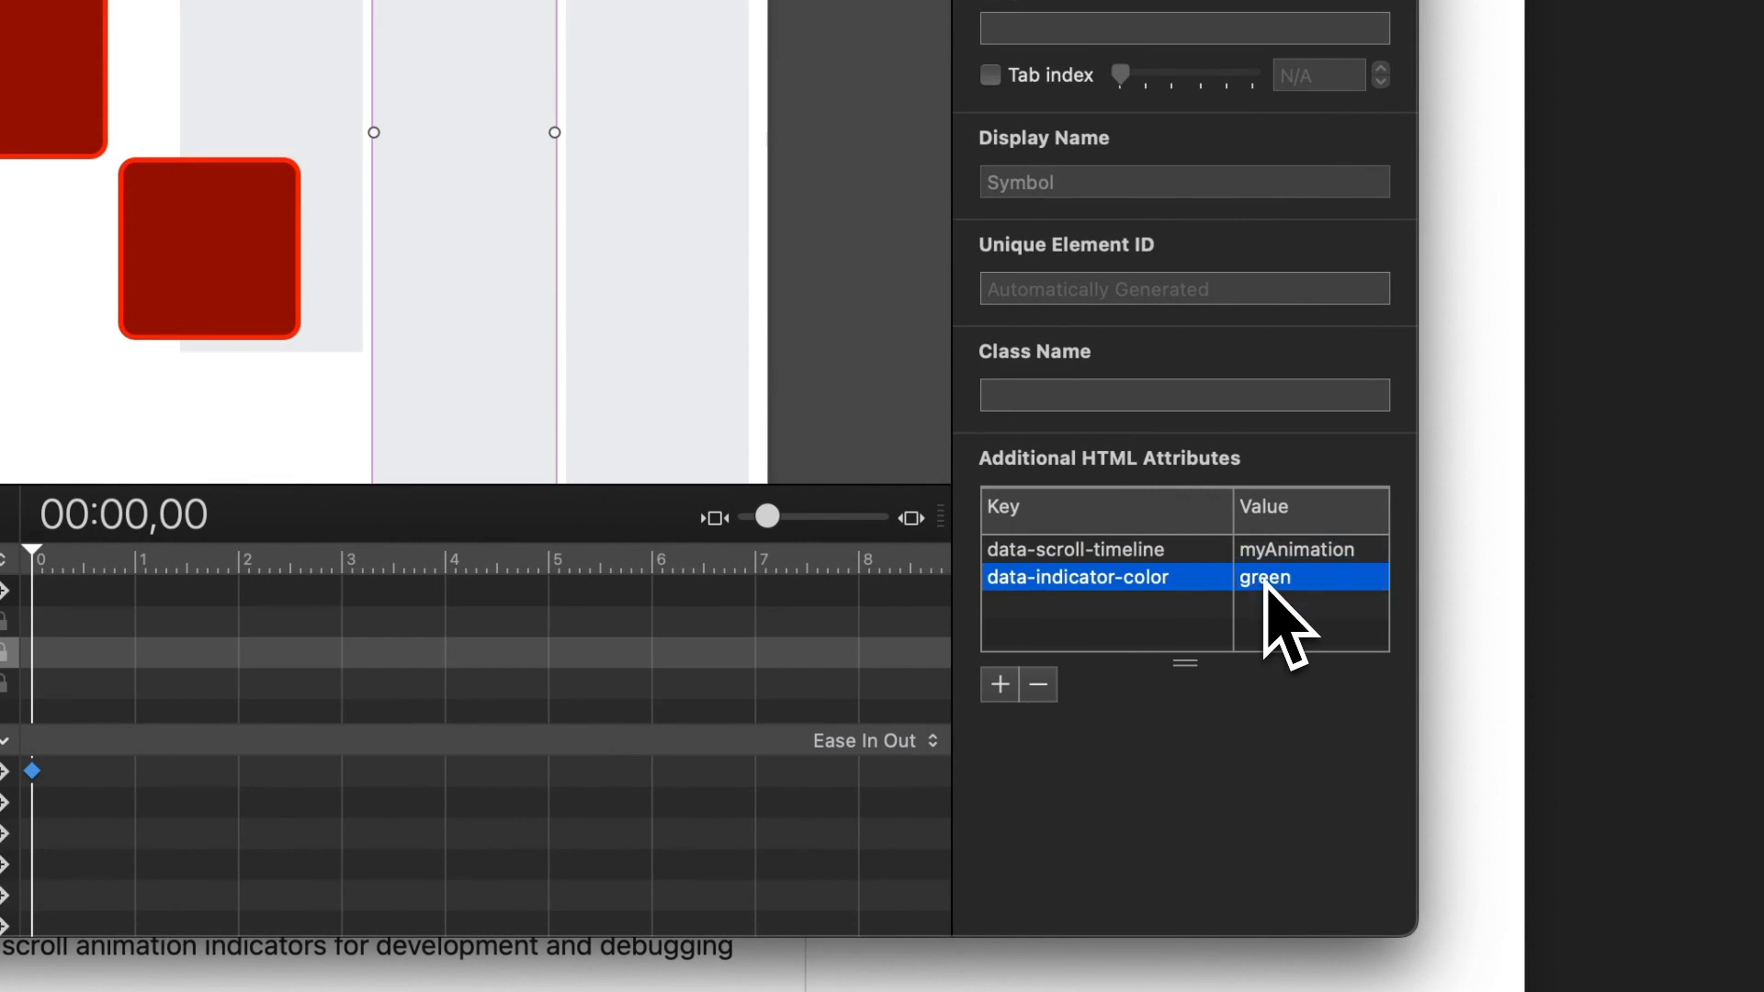
# Add the HTML attribute data-indicator-color to the third symbol column and set its value to blue
pyautogui.click(654, 327)
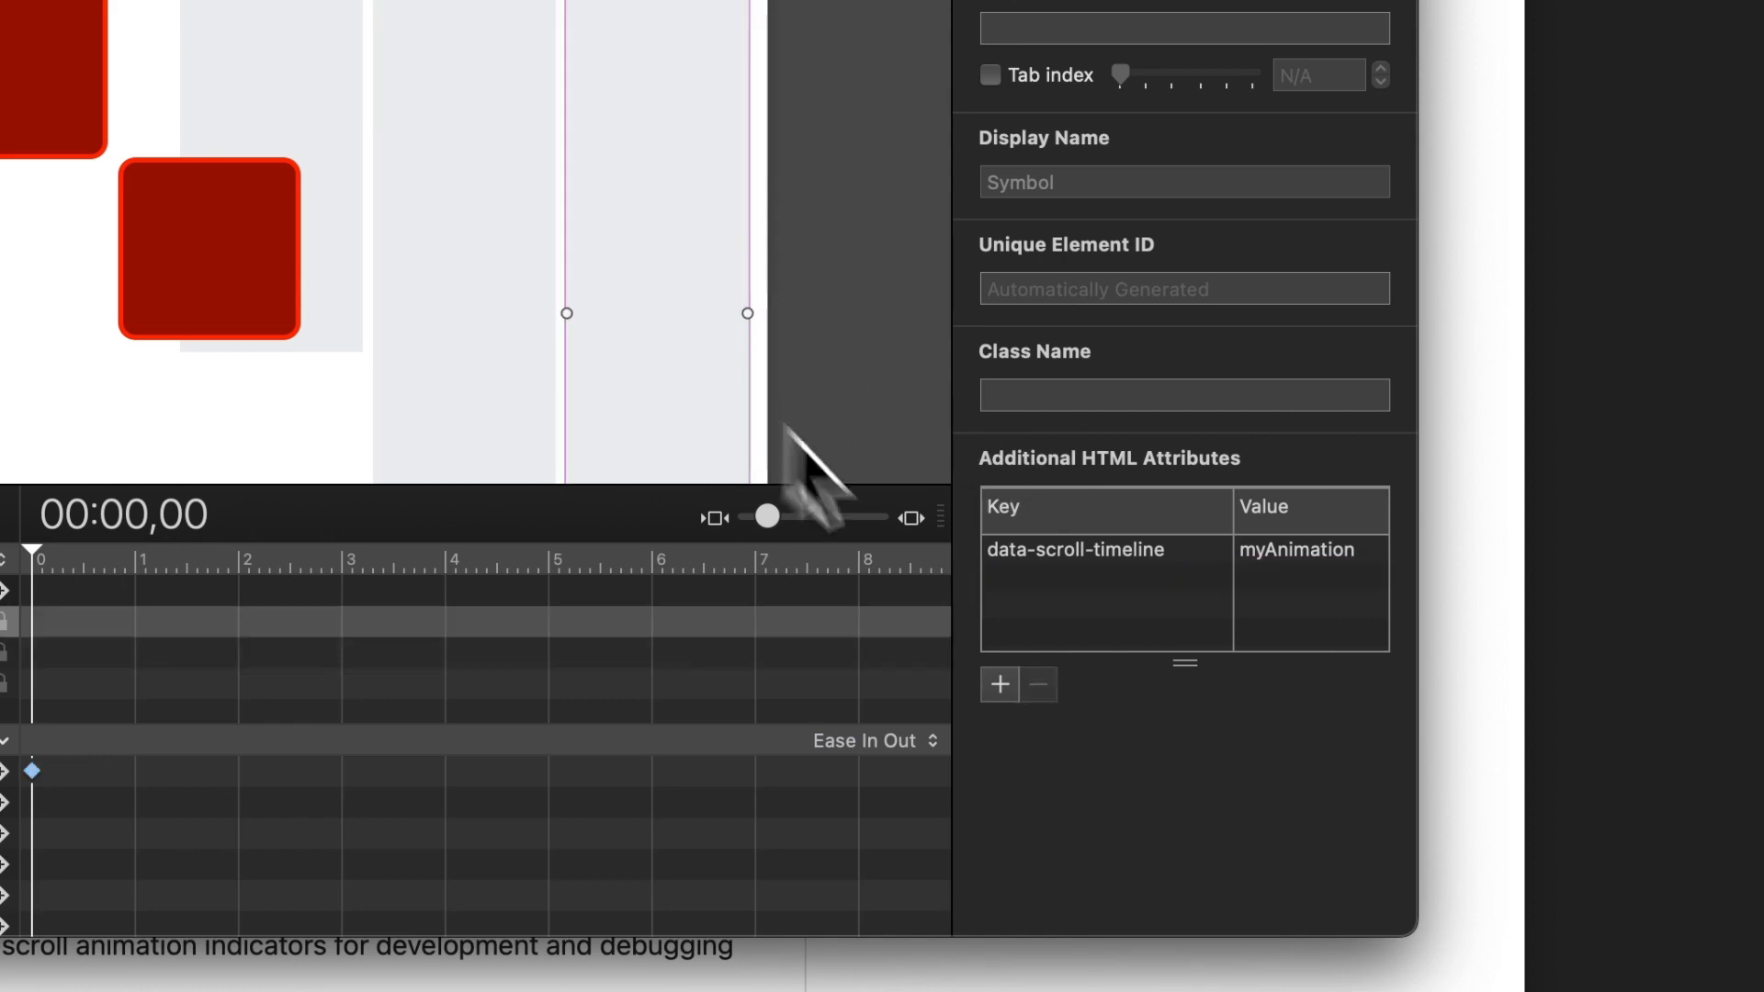
pyautogui.click(1000, 684)
pyautogui.write('data-indicator-color')
pyautogui.press('Tab')
pyautogui.write('b')
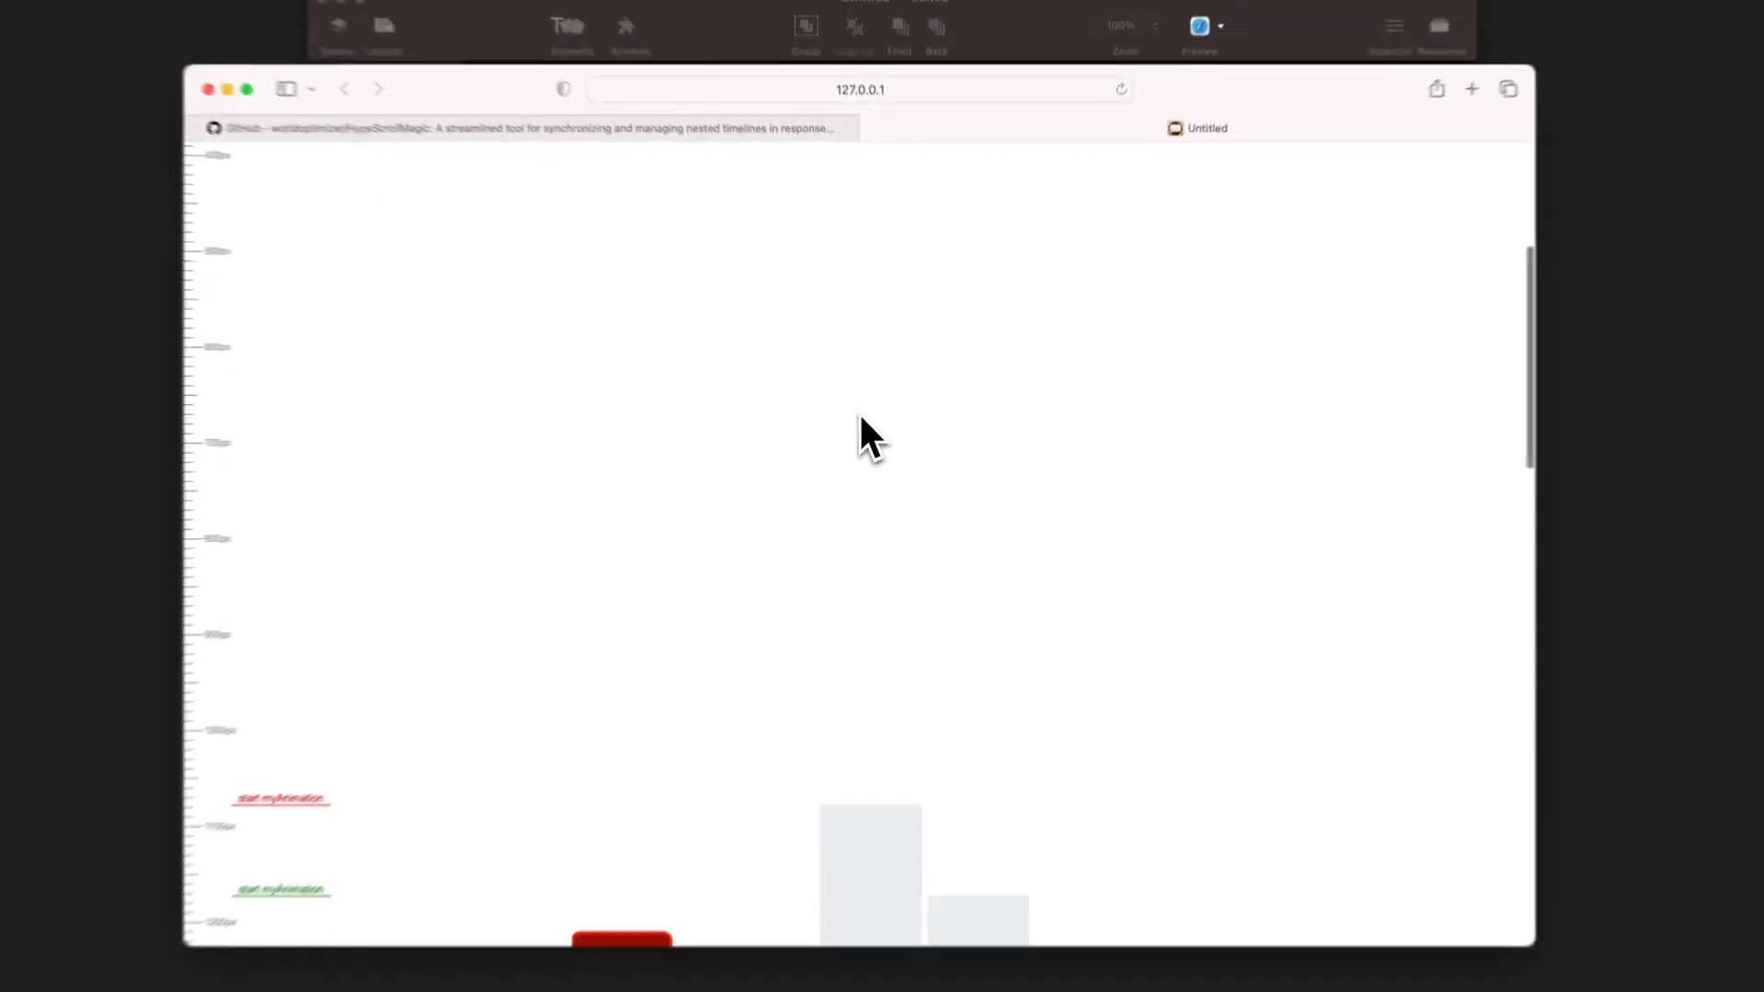
# Scroll through the browser preview and back to examine the colored start, trigger and end indicators and the three squares' animations
pyautogui.scroll(-5, 869, 409)
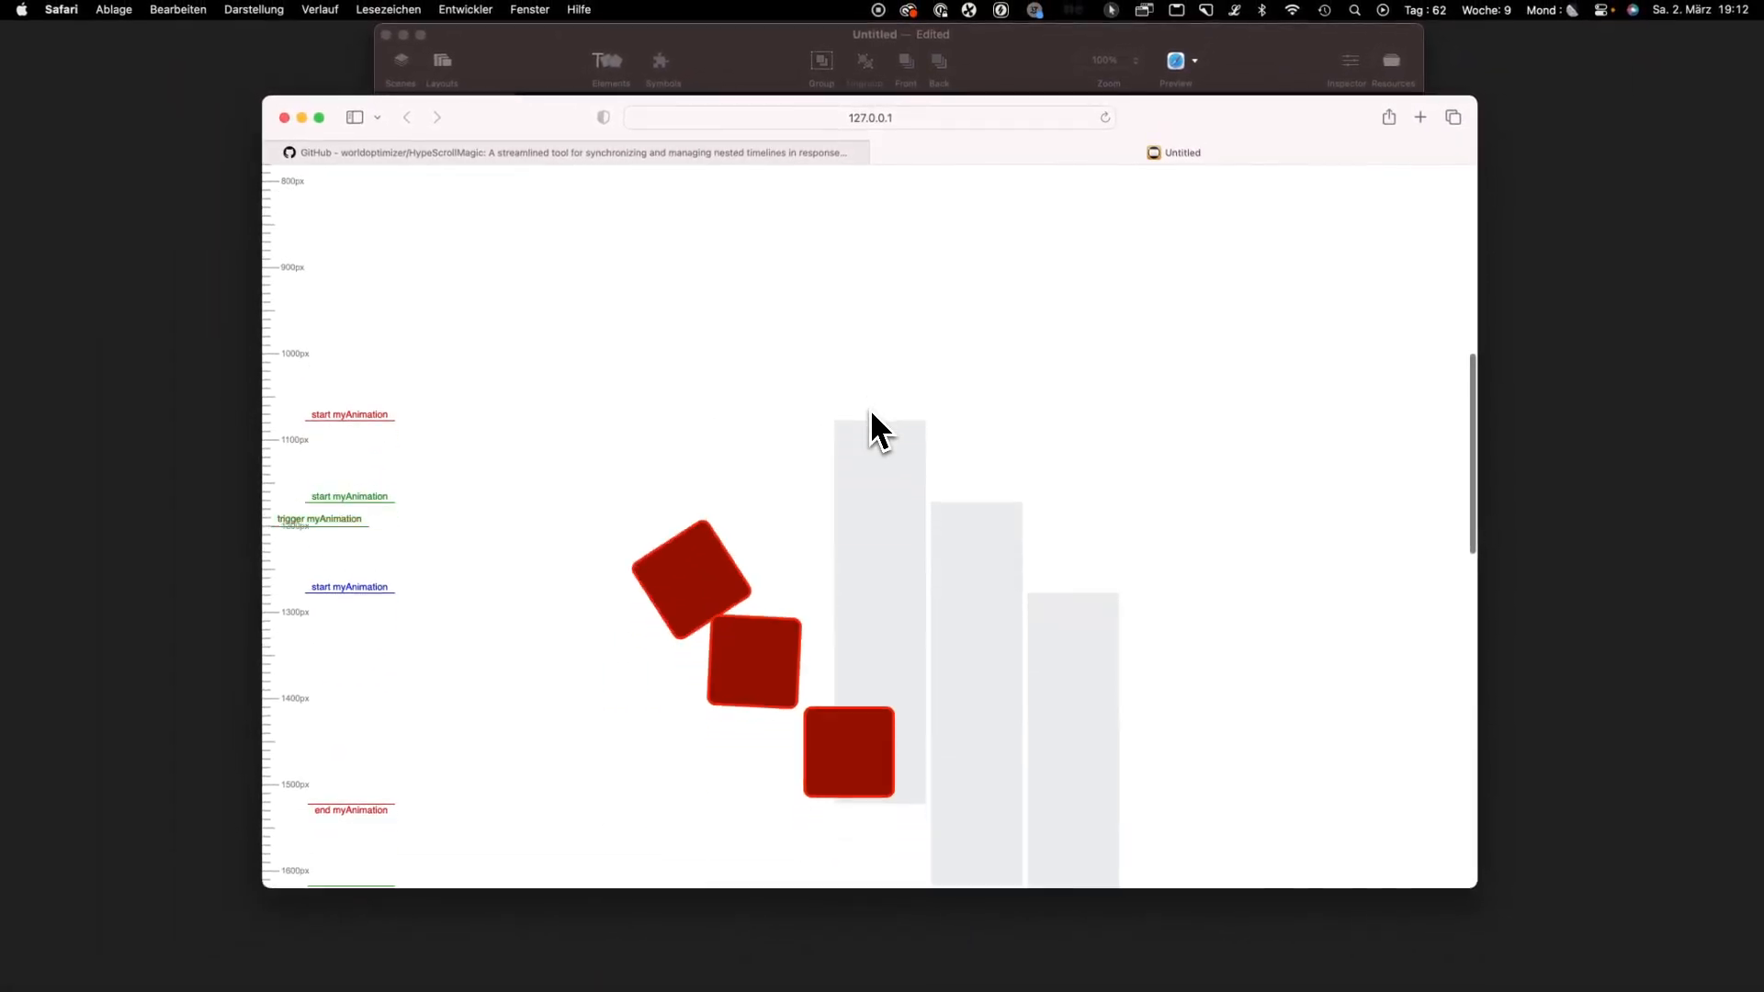
pyautogui.scroll(-5, 869, 409)
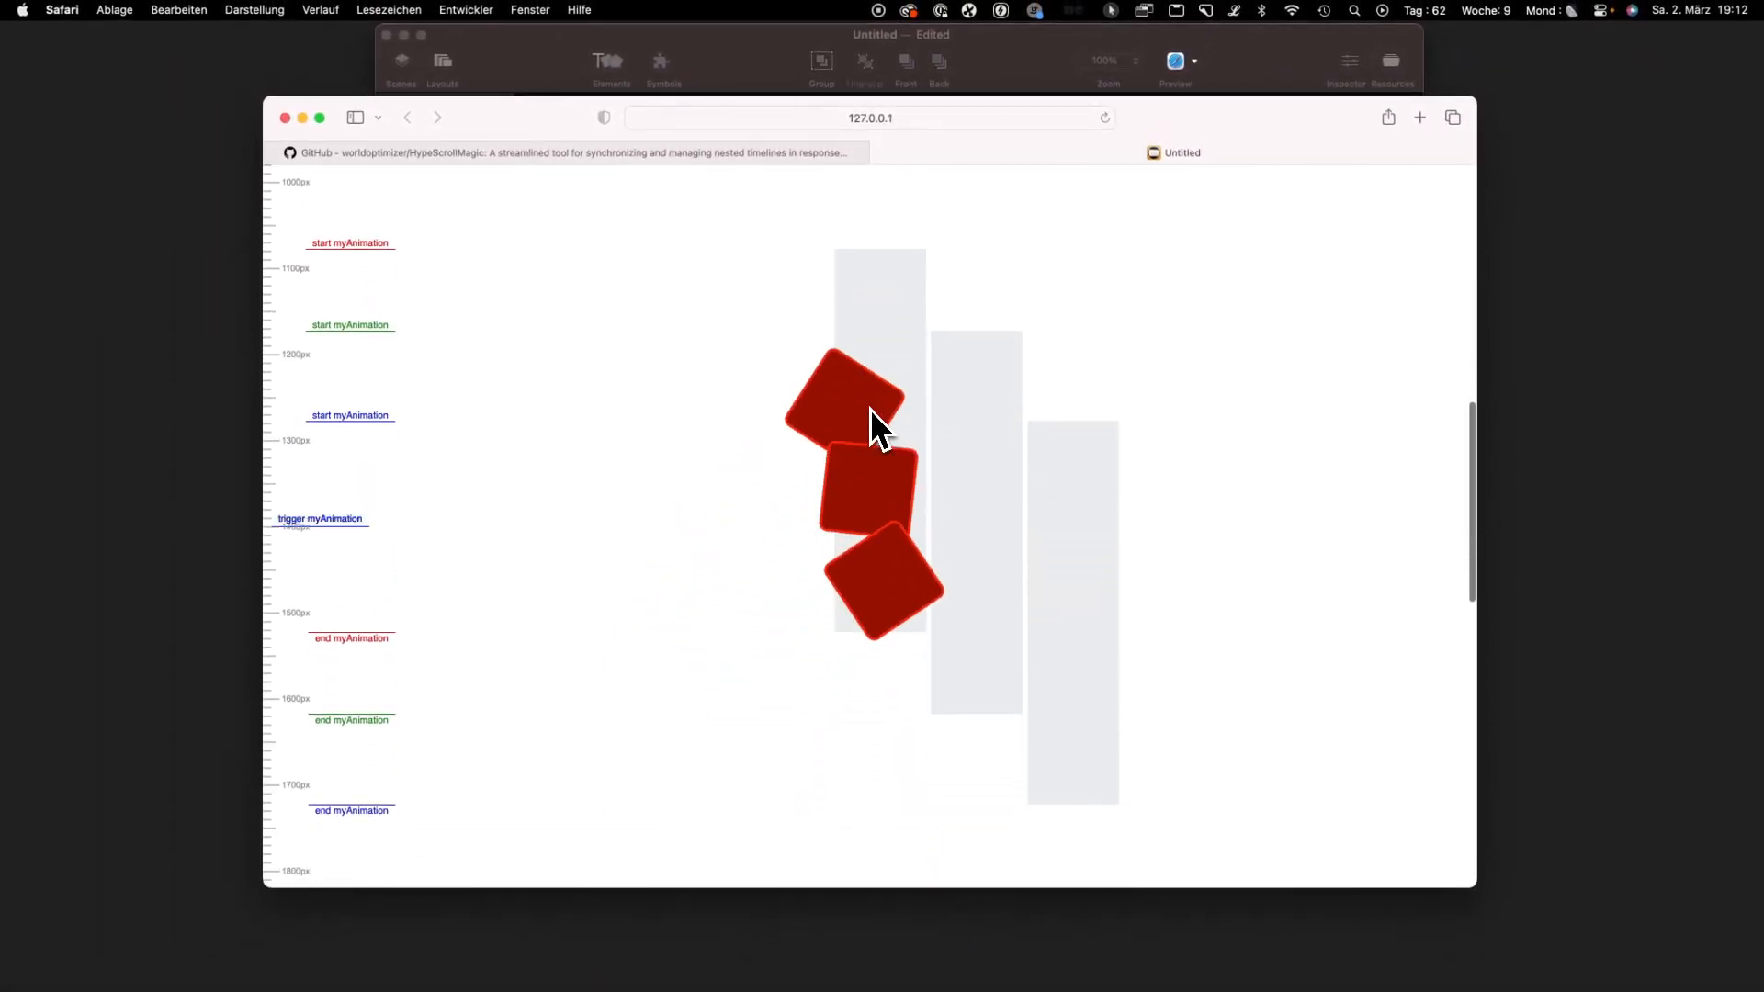
pyautogui.scroll(-5, 870, 411)
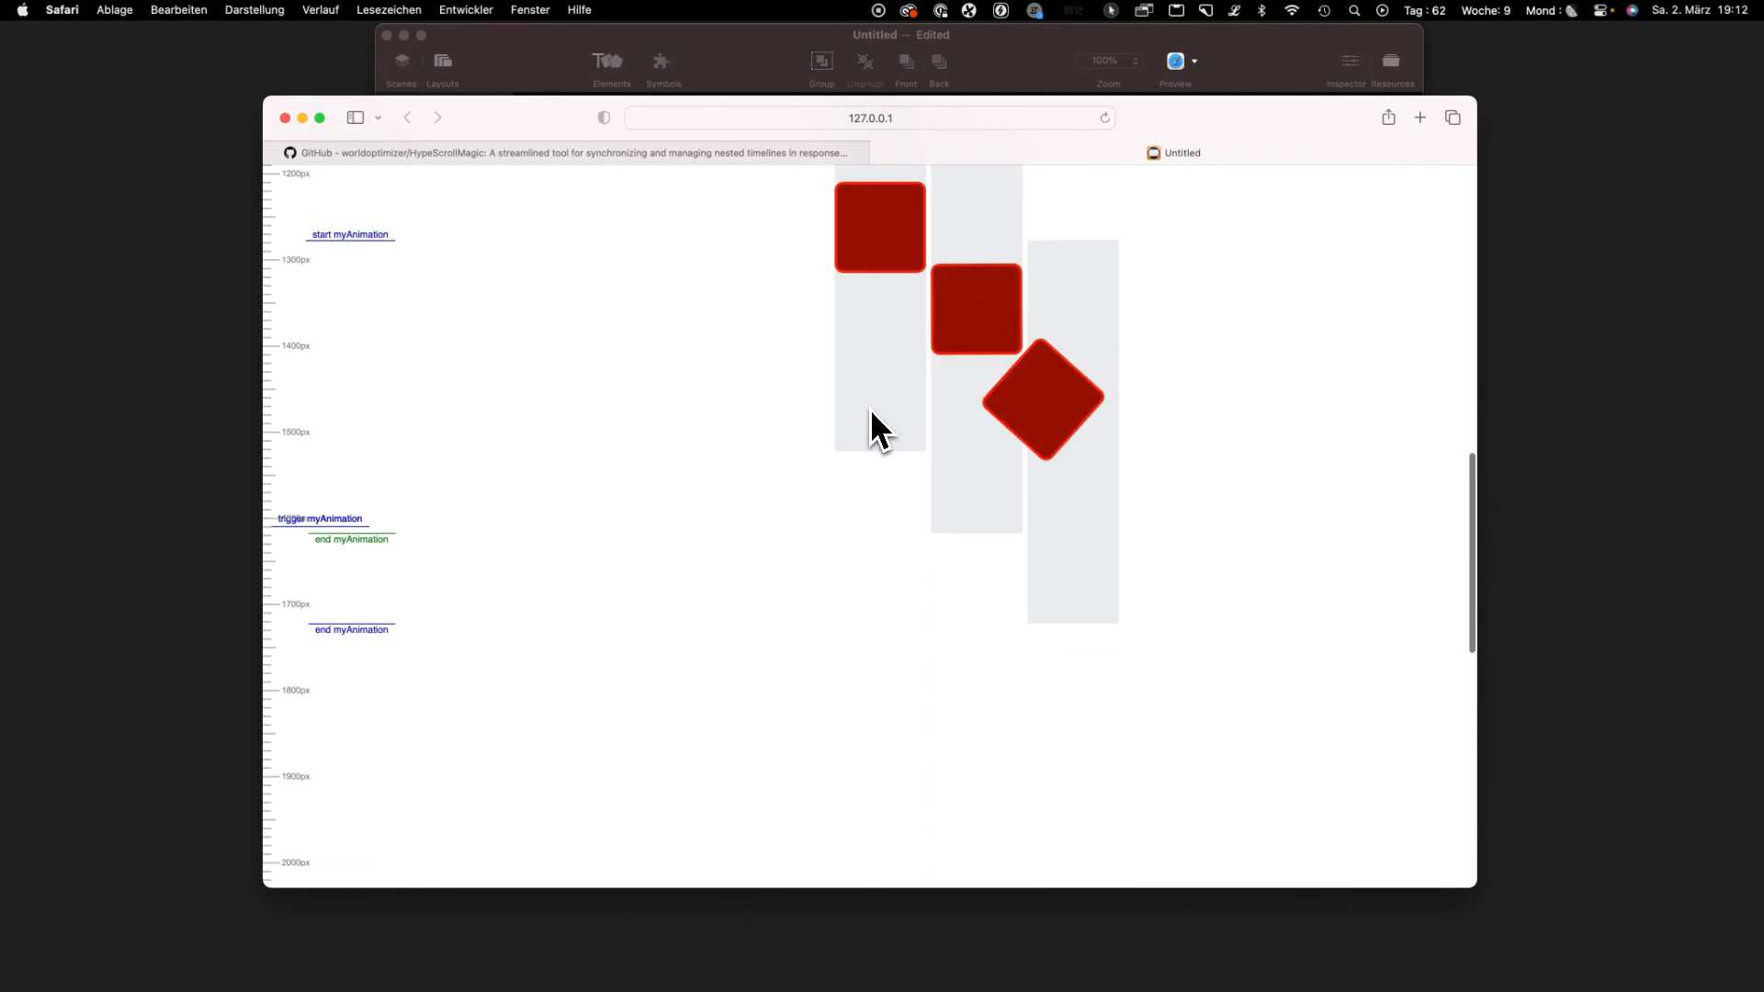
pyautogui.scroll(-4, 869, 410)
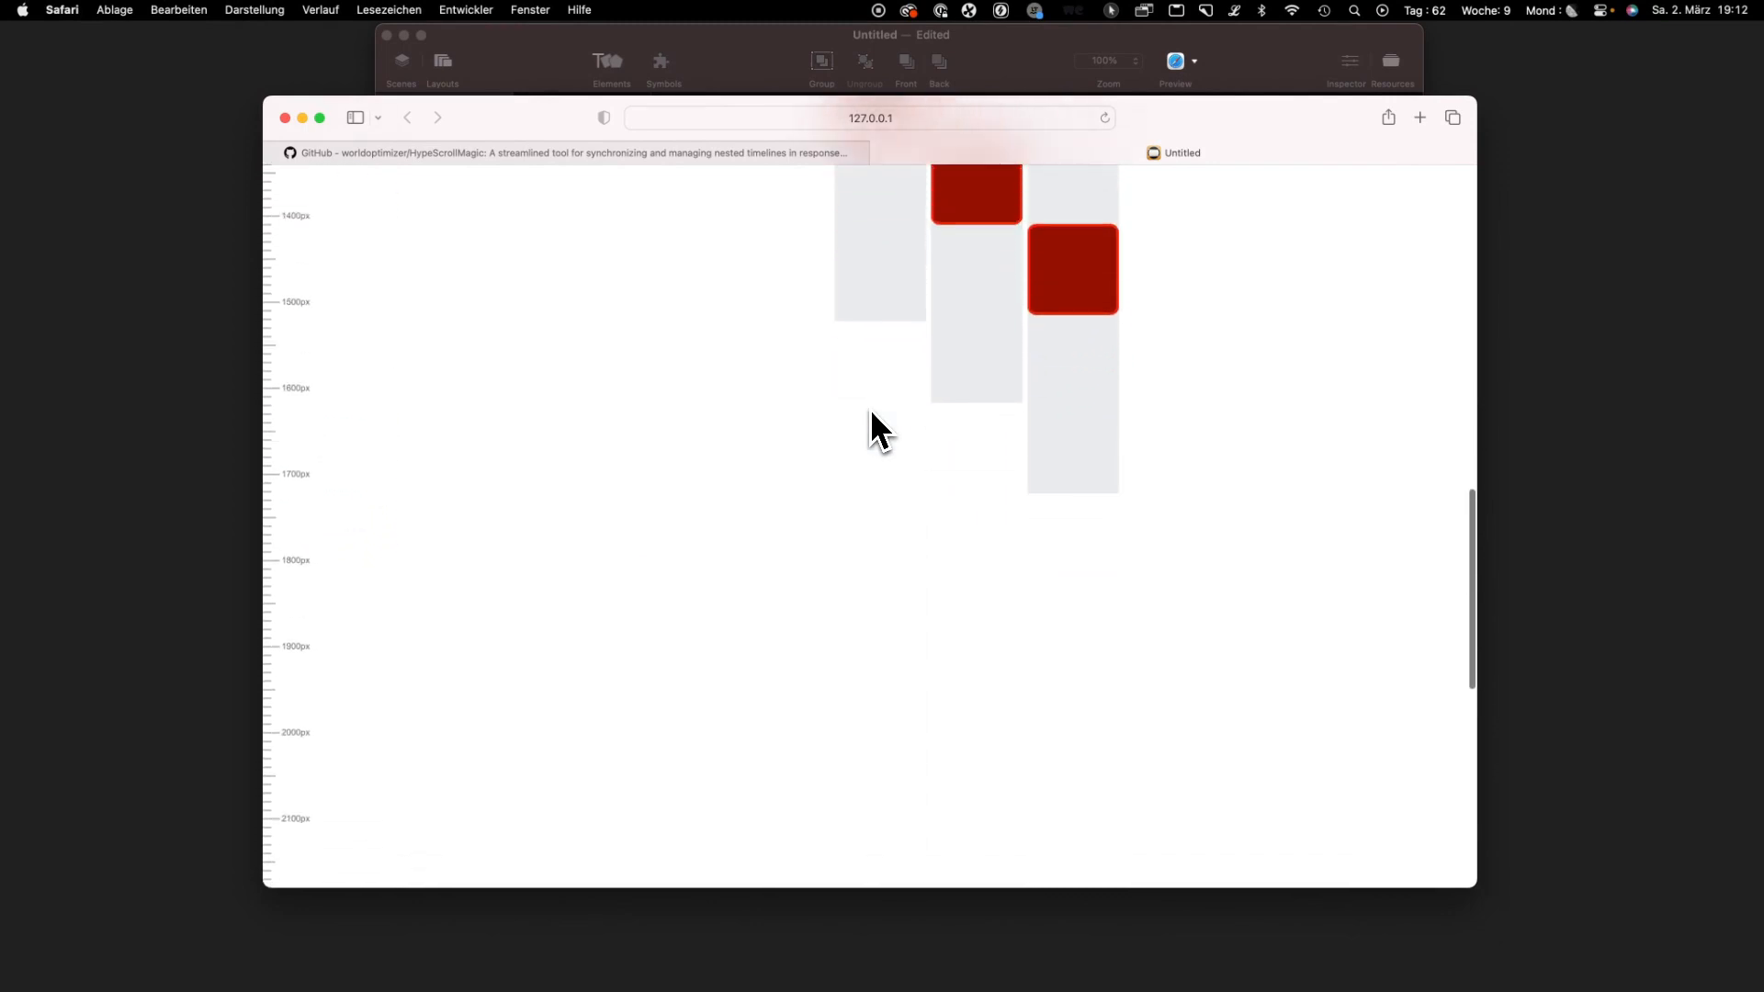
pyautogui.scroll(5, 869, 410)
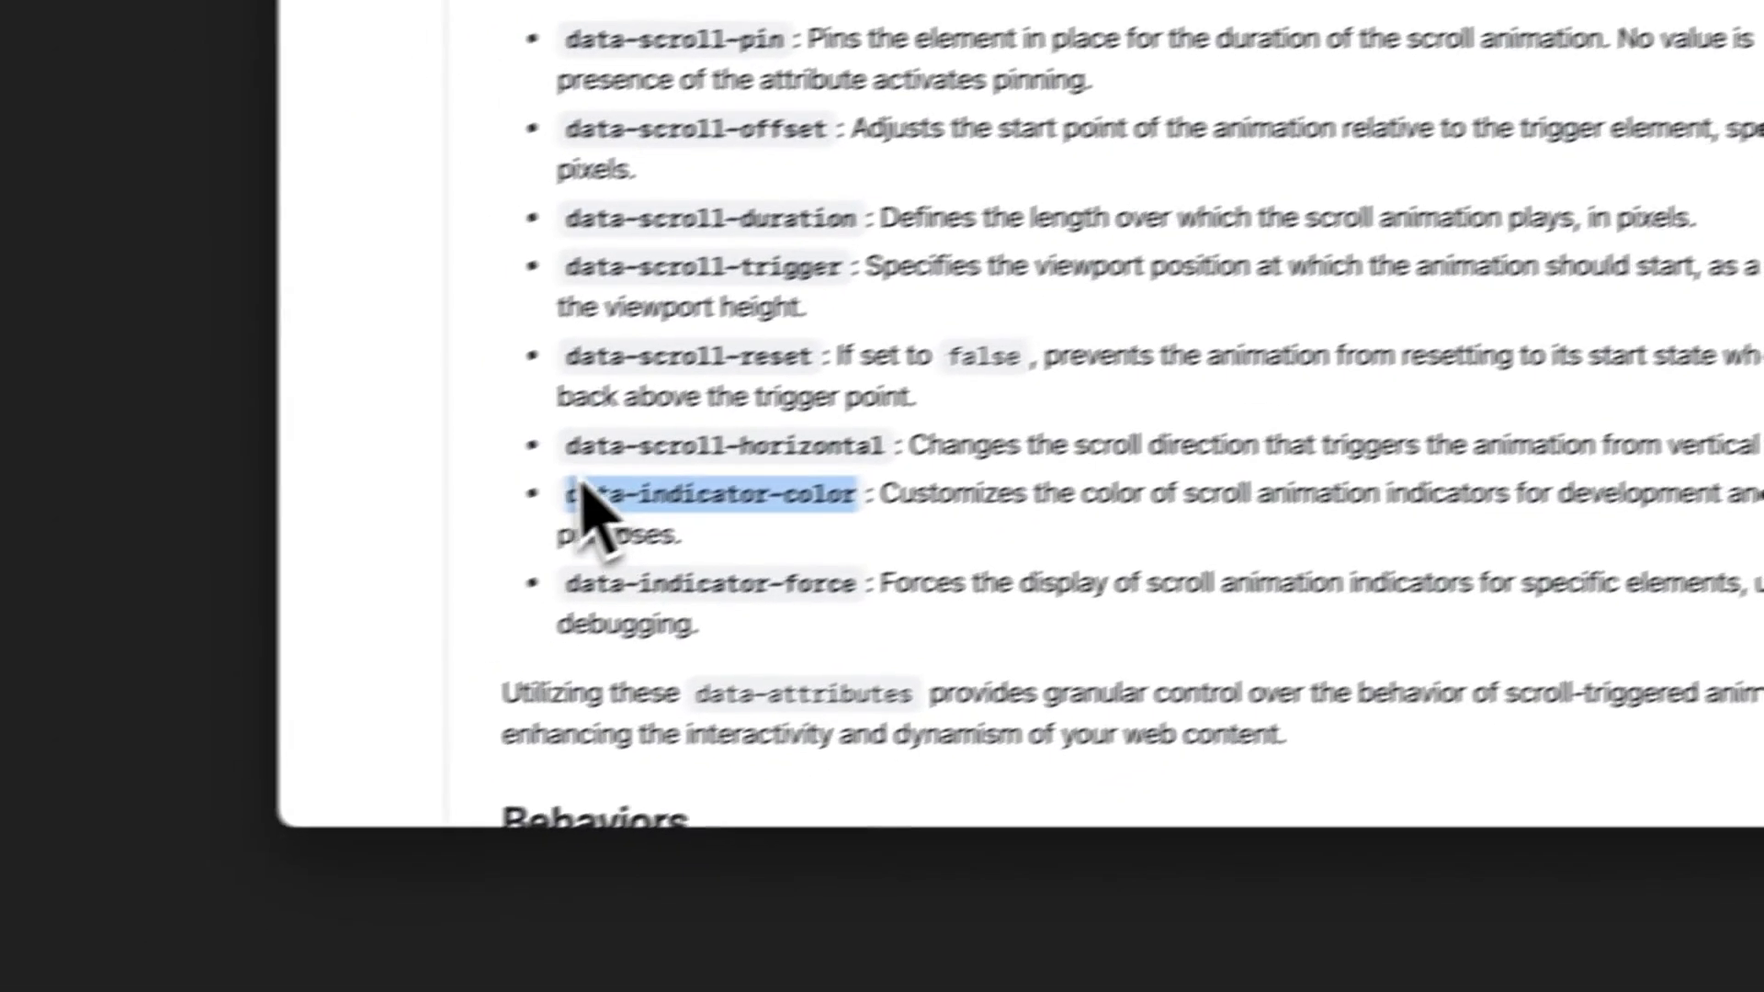
# Copy the attribute name data-scroll-horizontal from the HypeScrollMagic README and switch back to Tumult Hype
pyautogui.moveTo(564, 448); pyautogui.dragTo(880, 447)
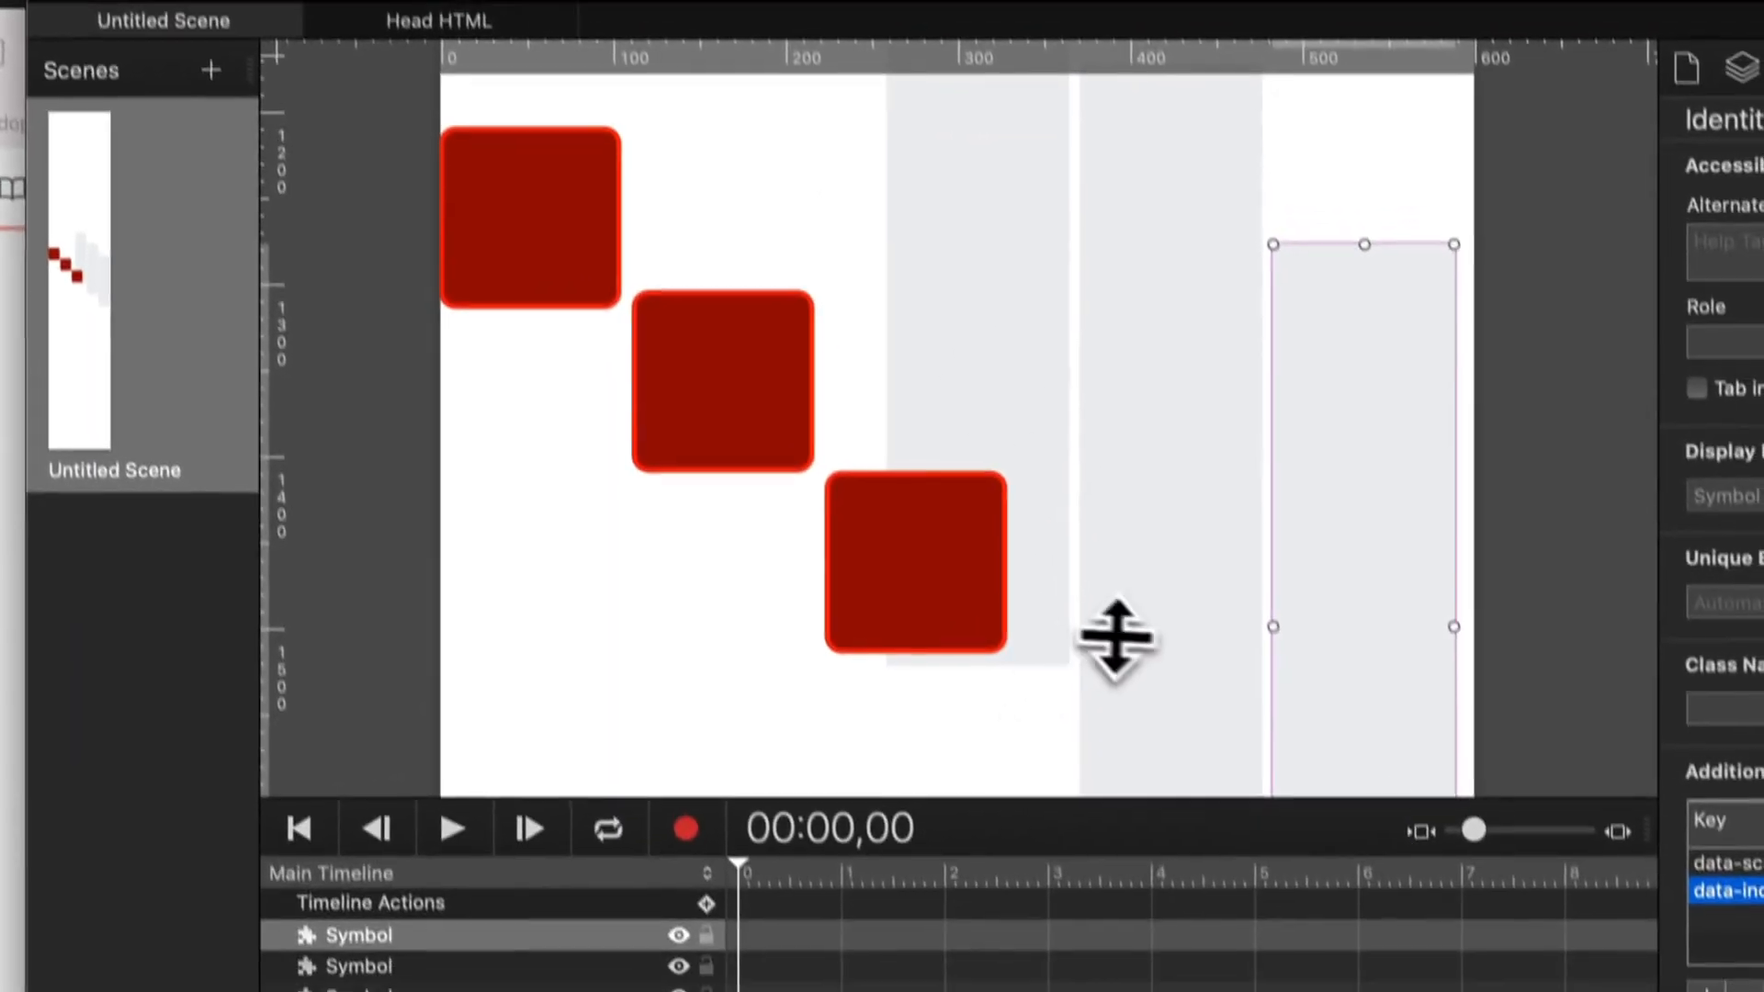
pyautogui.click(586, 651)
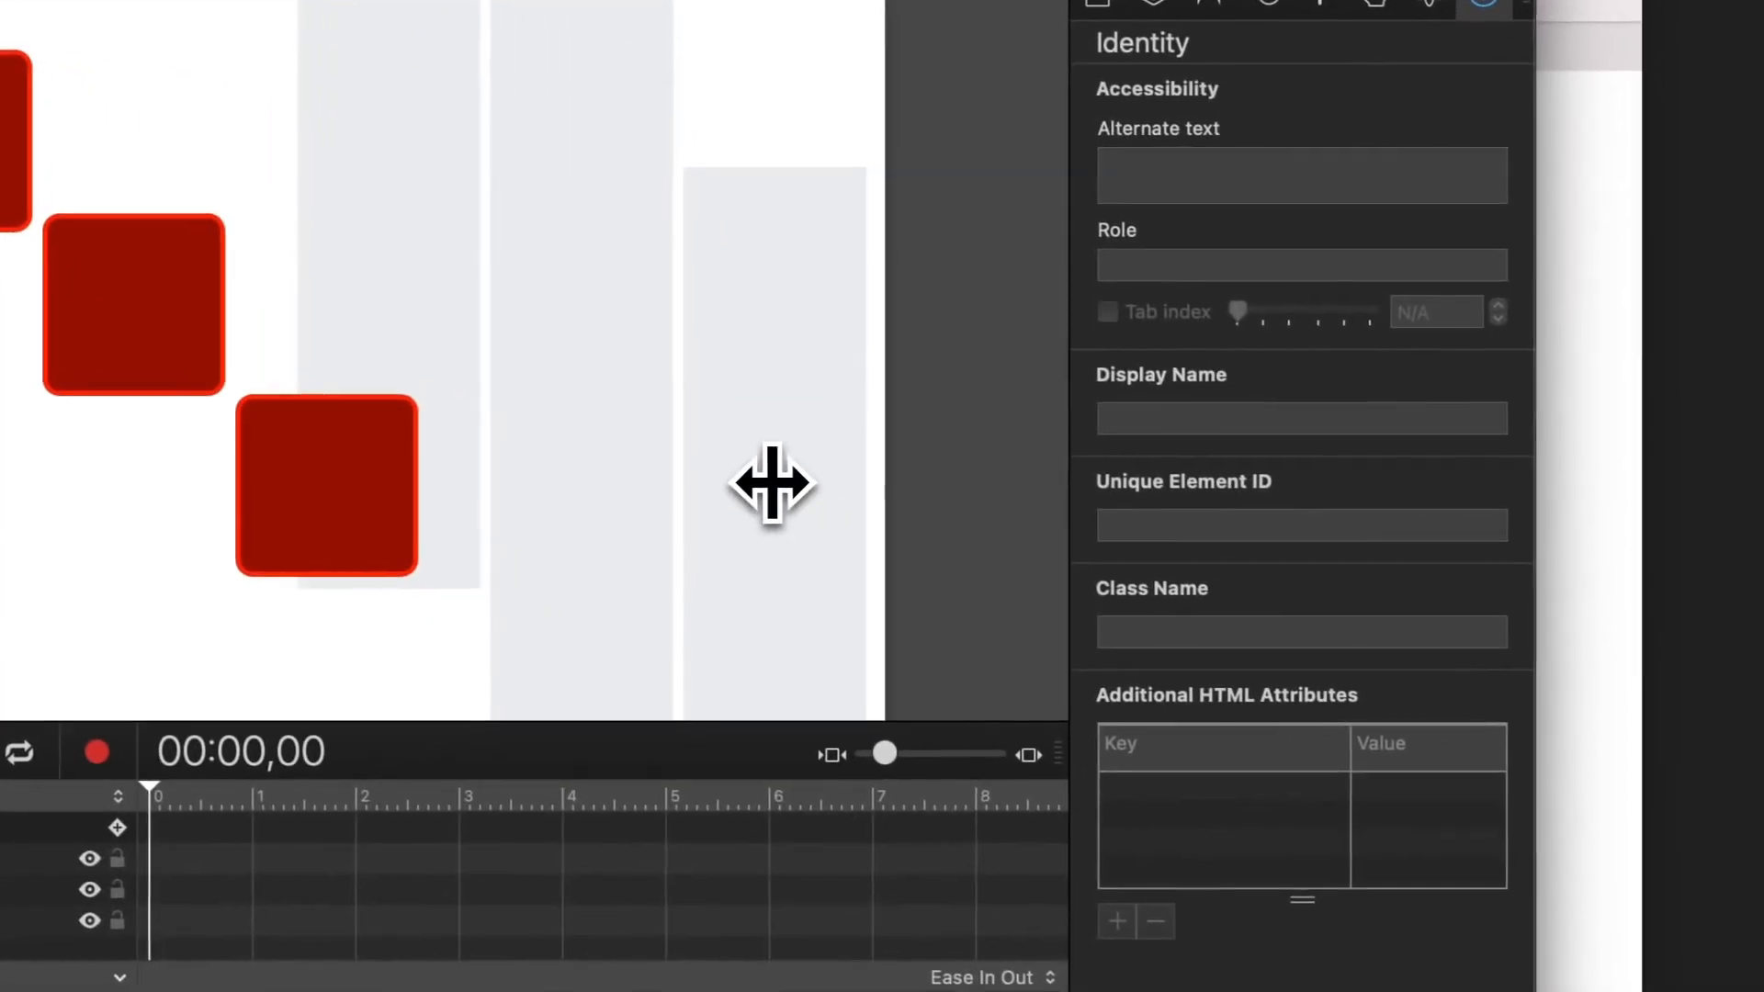
pyautogui.click(1349, 515)
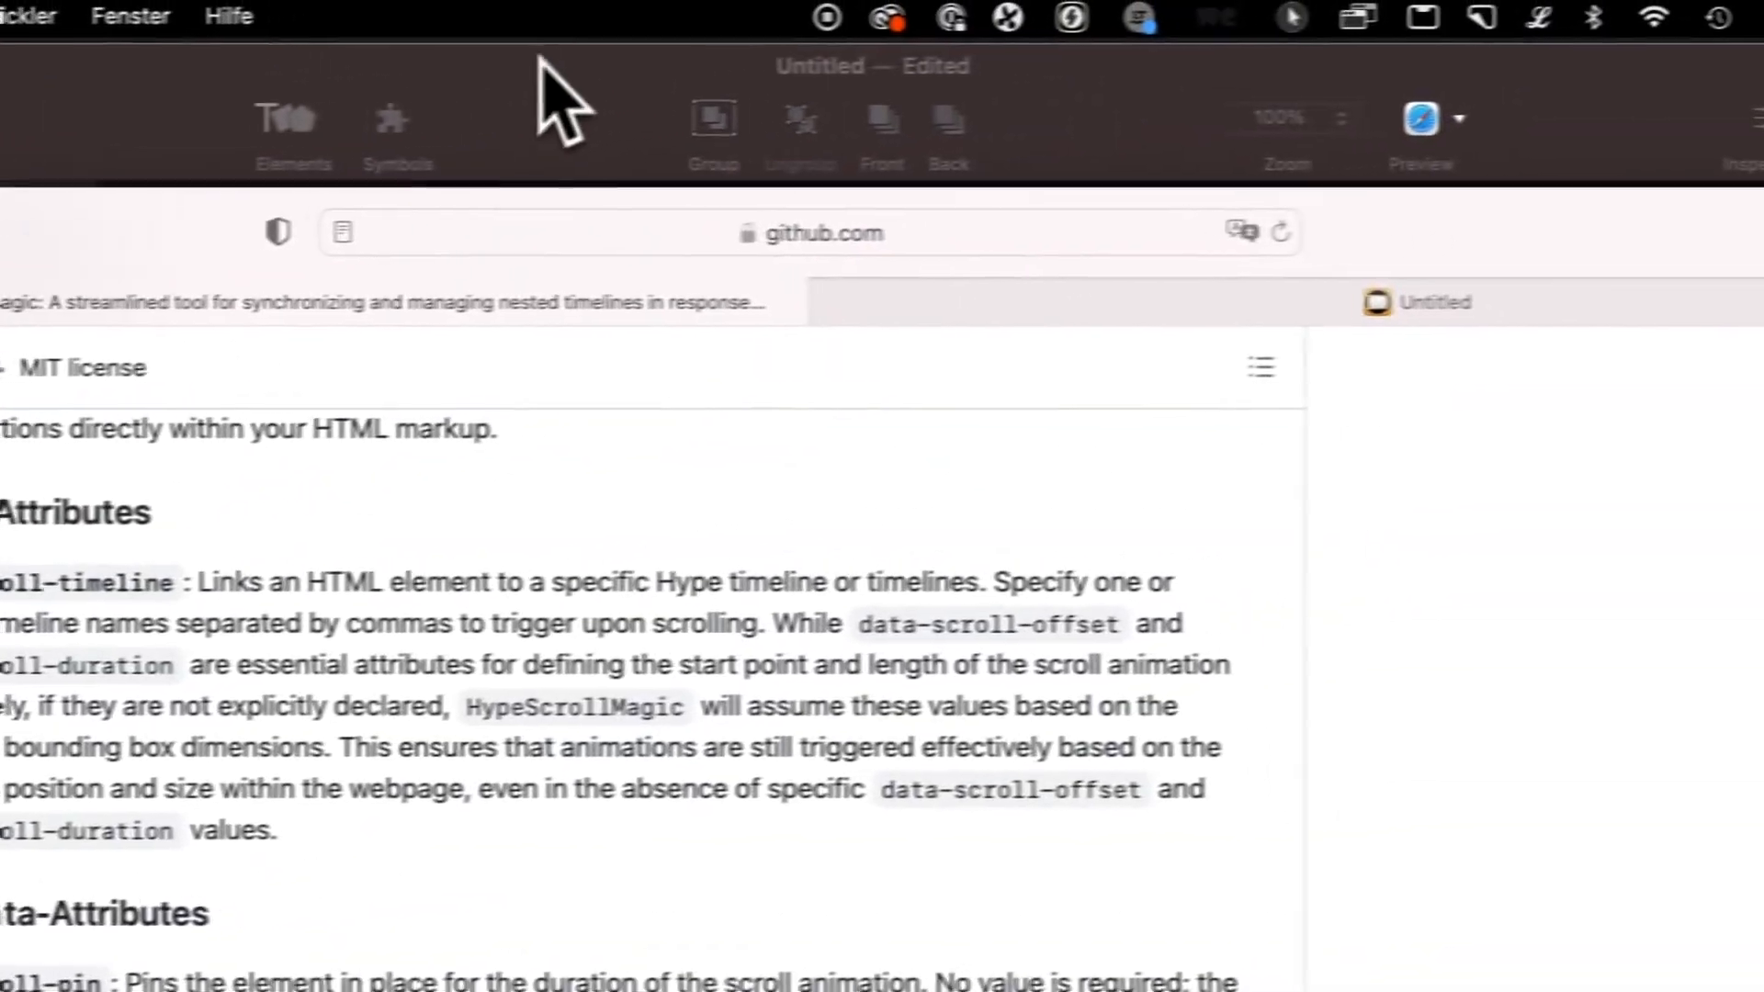
pyautogui.click(542, 62)
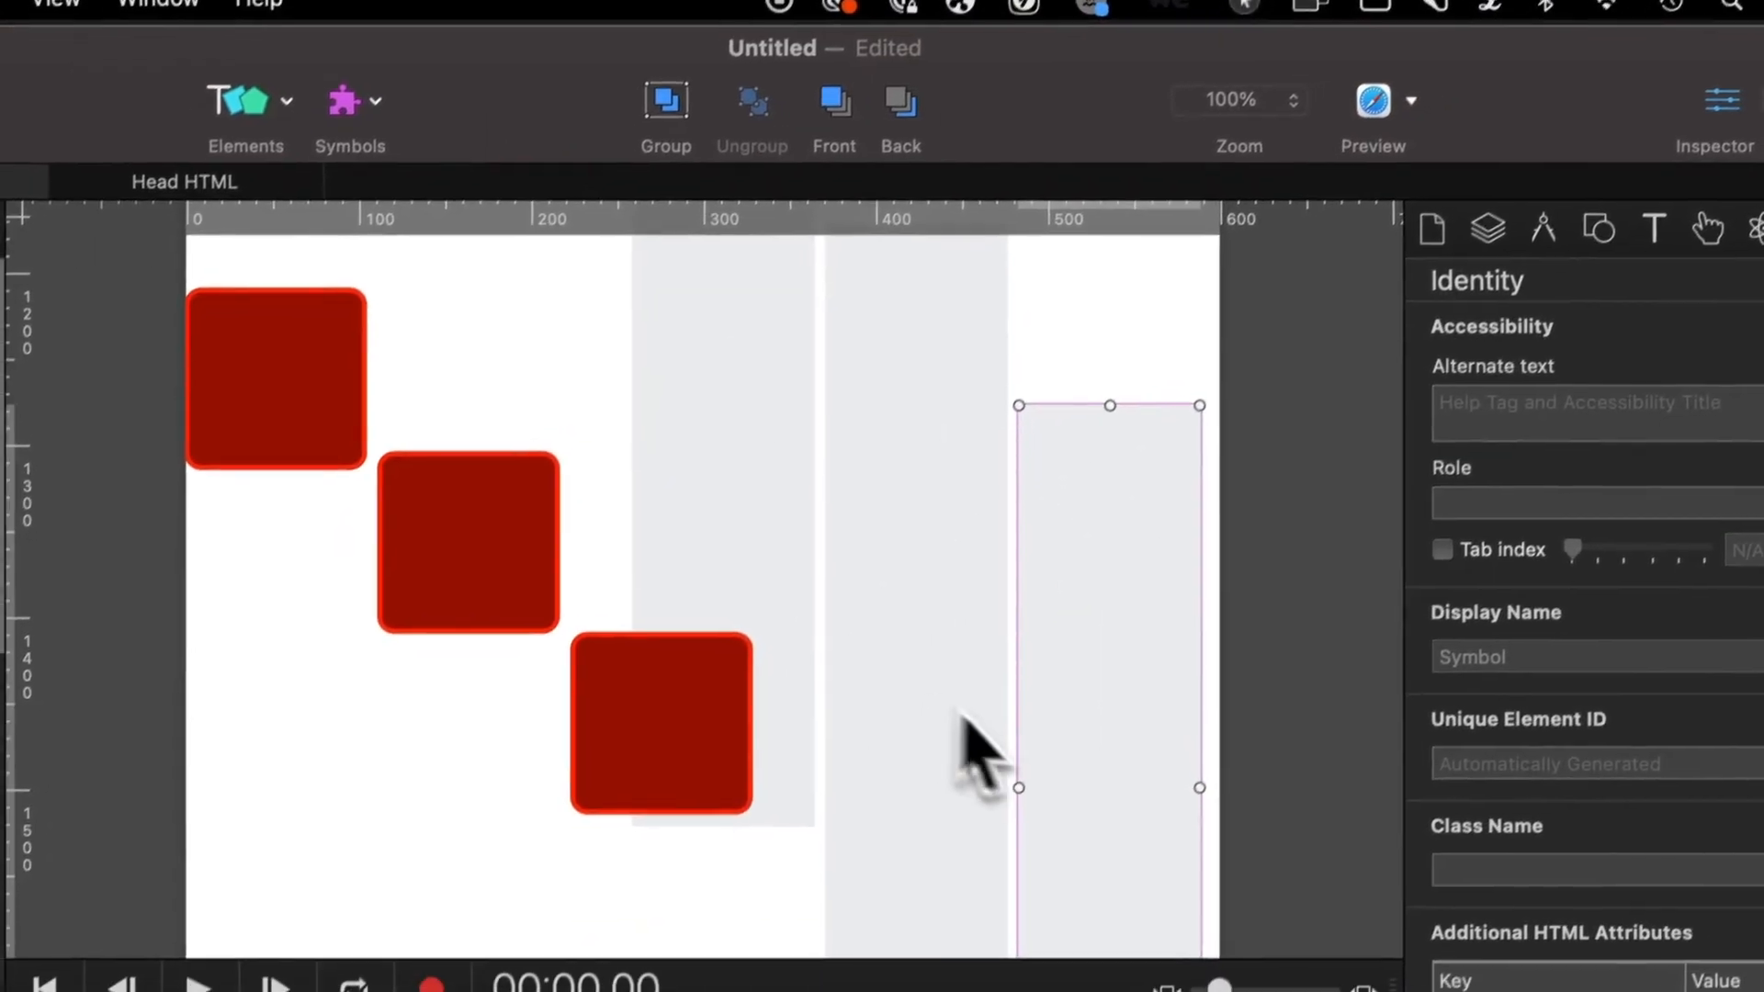
# Delete the second and third symbols from the scene, keeping only the first one
pyautogui.scroll(5, 1017, 774)
pyautogui.click(958, 646)
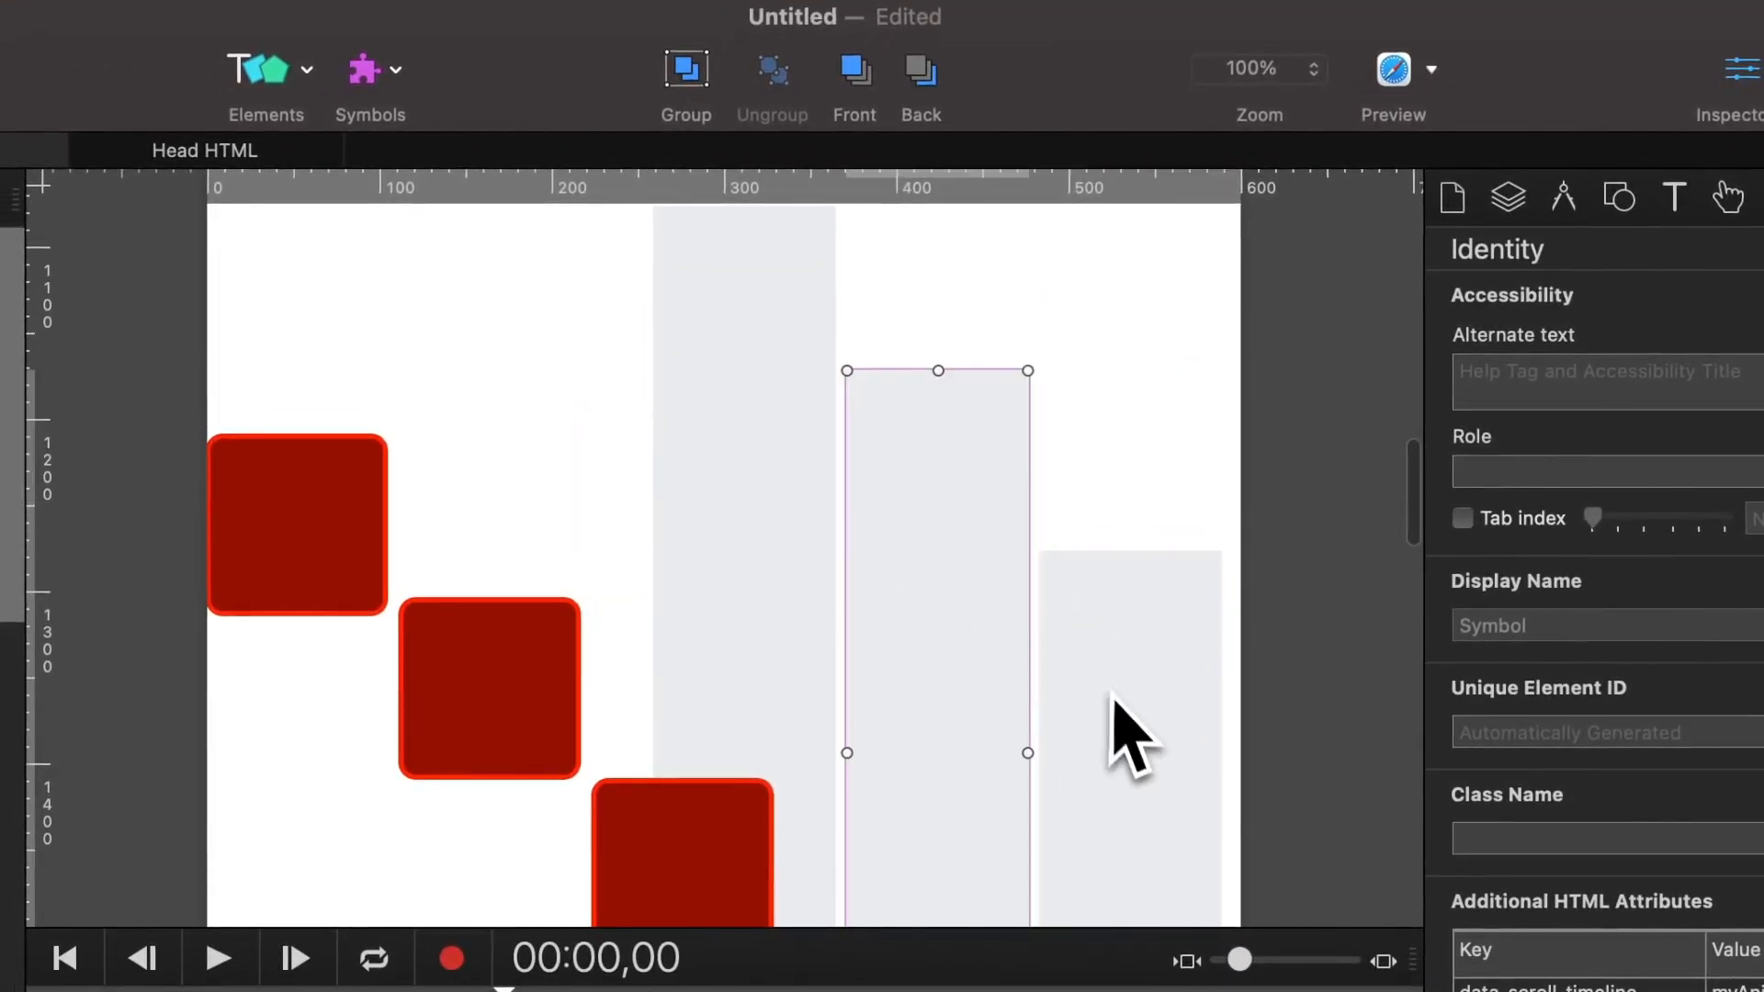
pyautogui.click(1100, 704)
pyautogui.press('Delete')
pyautogui.click(953, 673)
pyautogui.press('Delete')
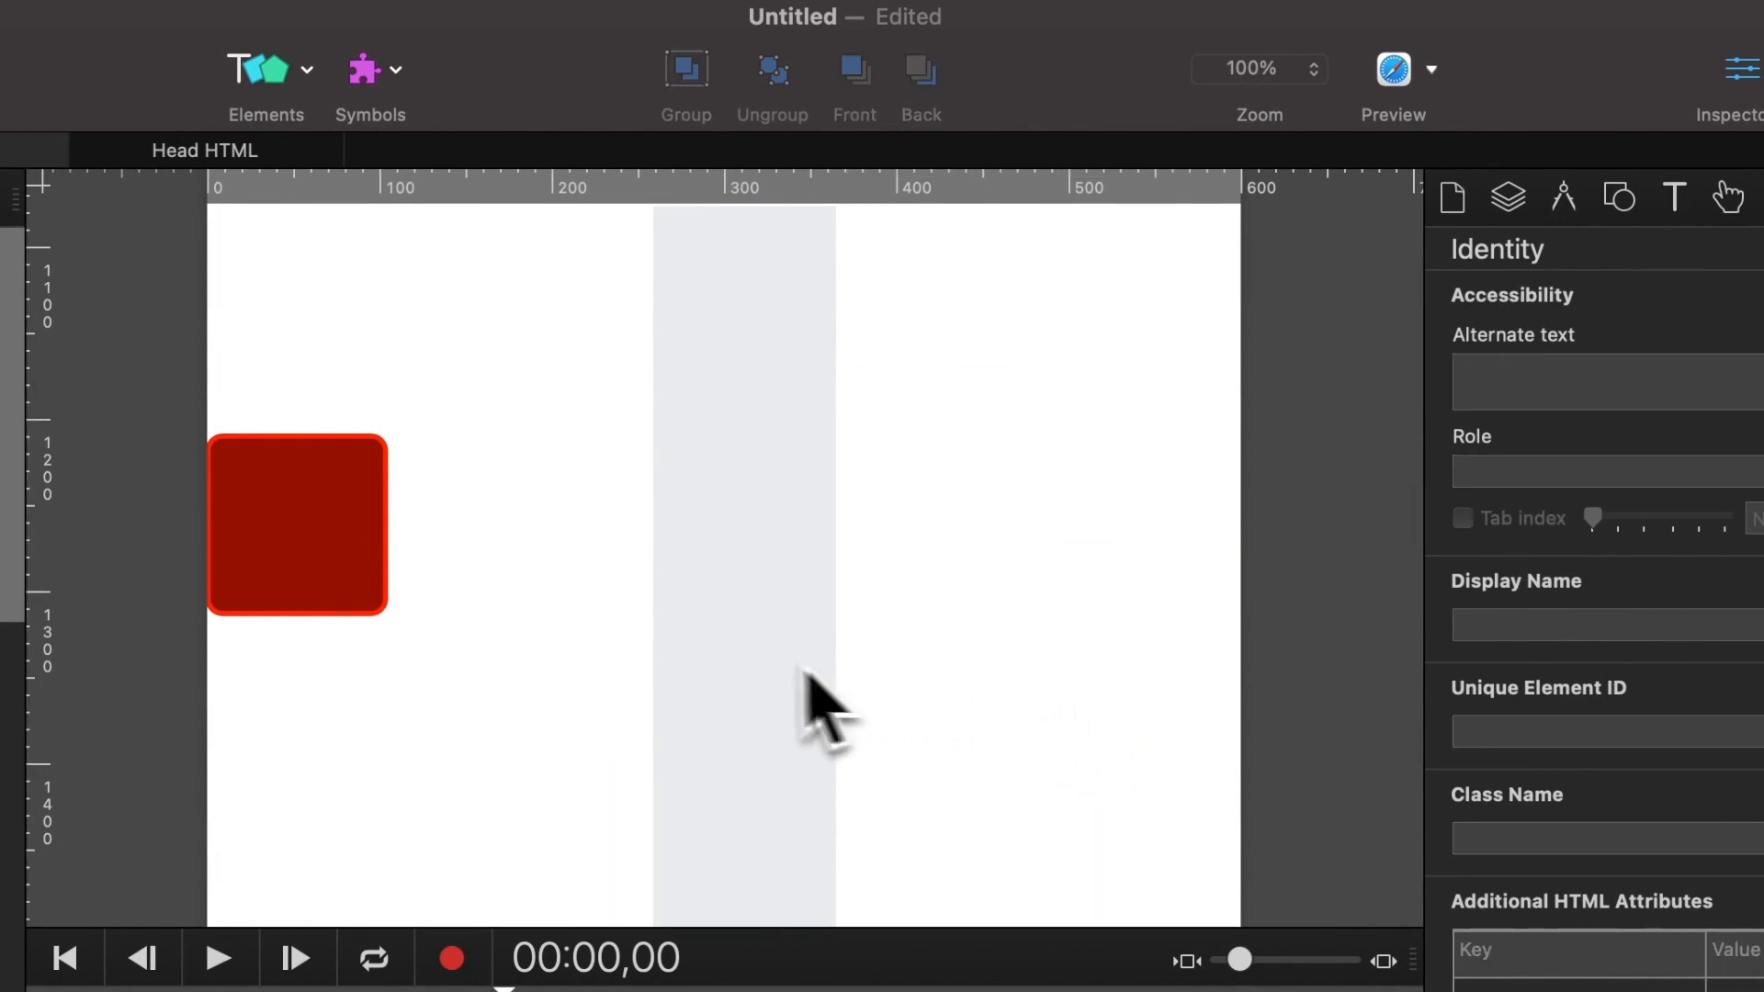
# Shift the remaining symbol right and resize it to about 306 px wide and 257 px high
pyautogui.moveTo(744, 661); pyautogui.dragTo(860, 685)
pyautogui.doubleClick(859, 665)
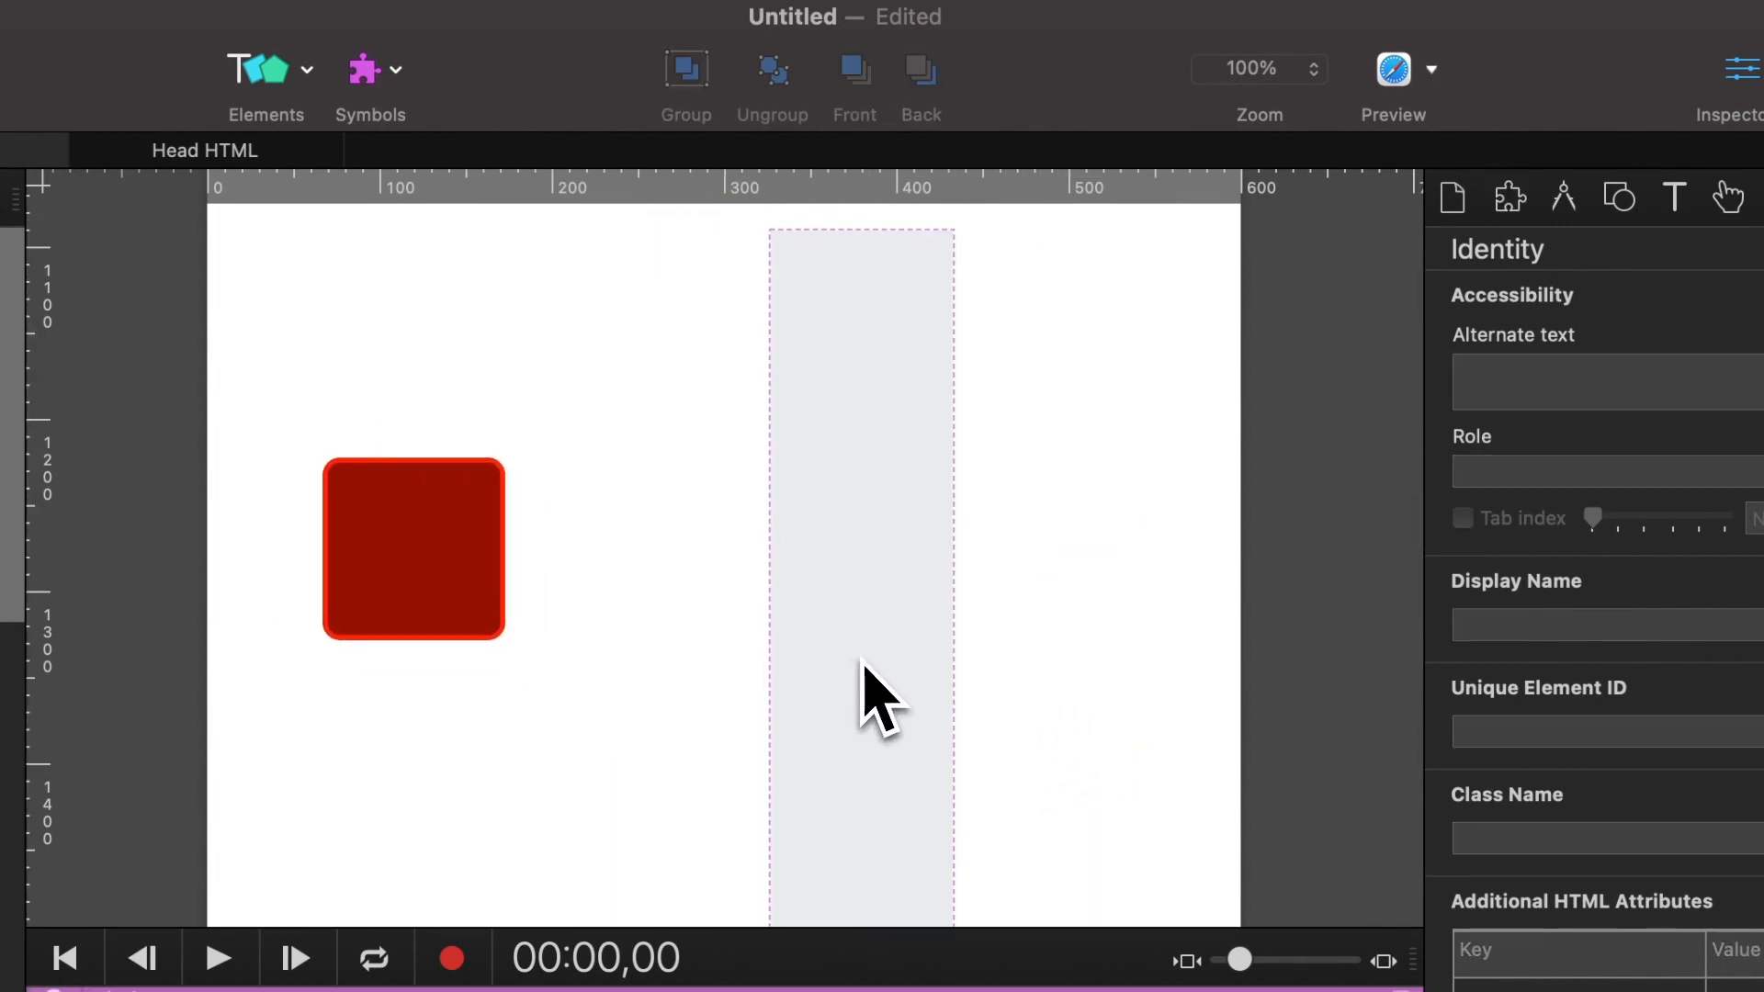
pyautogui.doubleClick(564, 779)
pyautogui.click(885, 634)
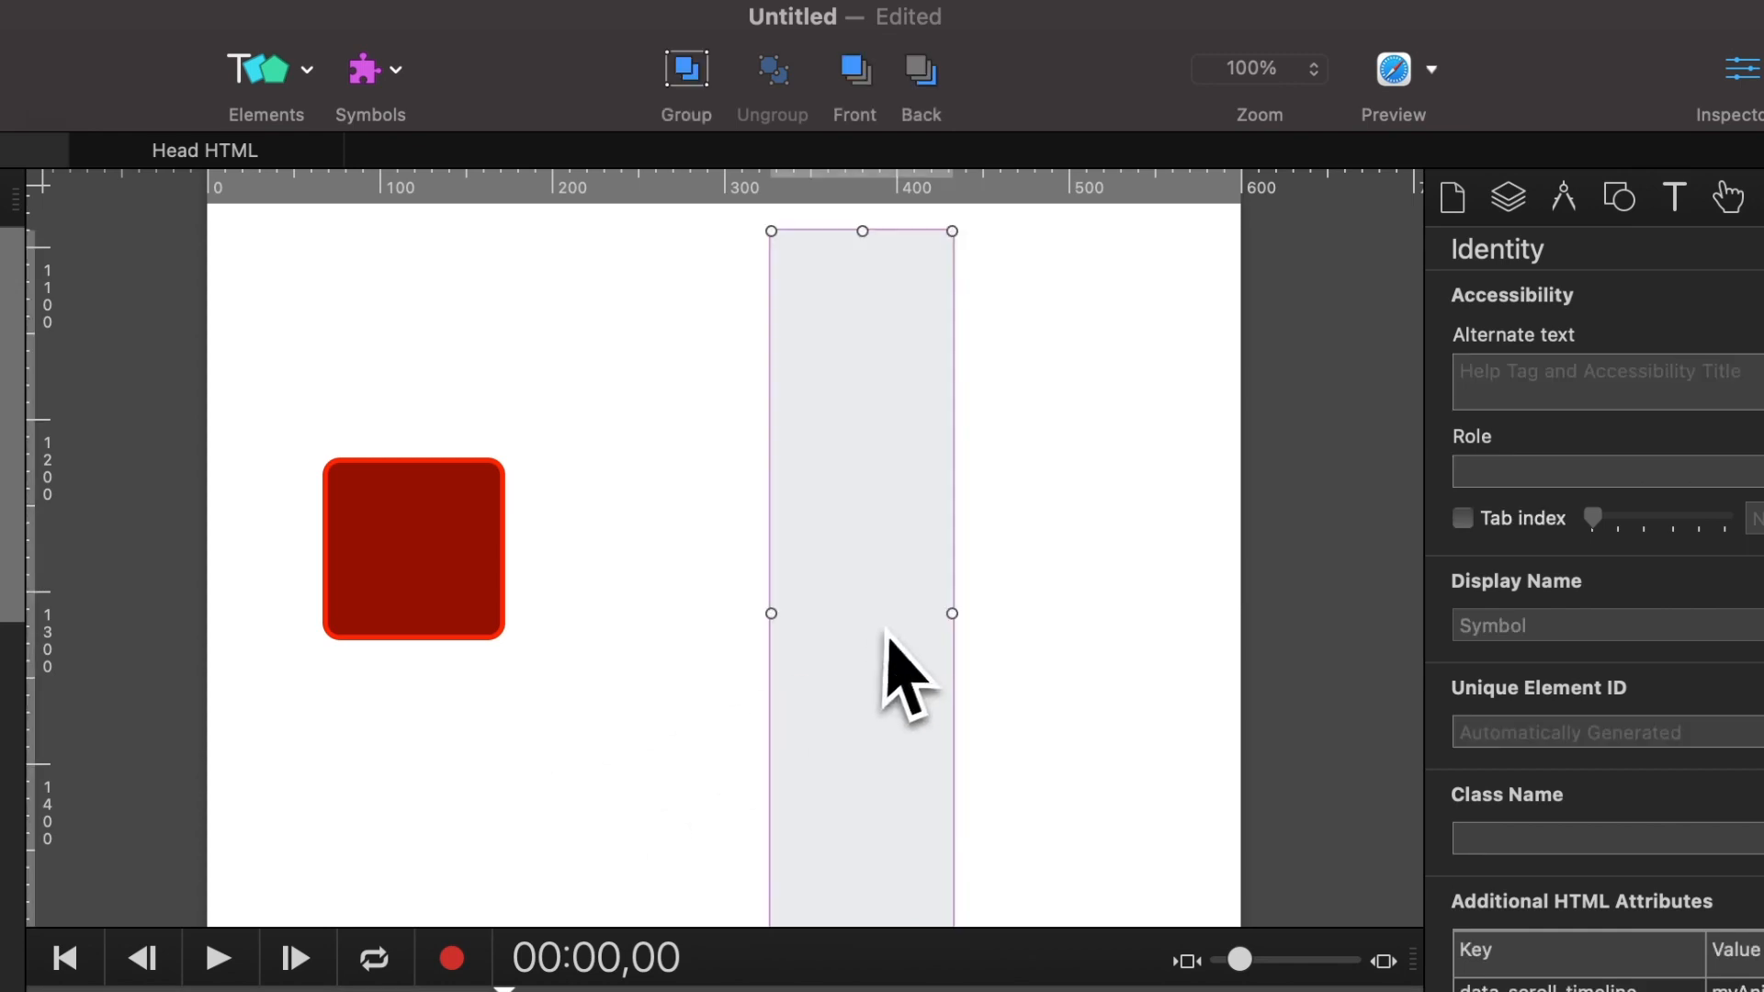
pyautogui.moveTo(951, 611); pyautogui.dragTo(1296, 611)
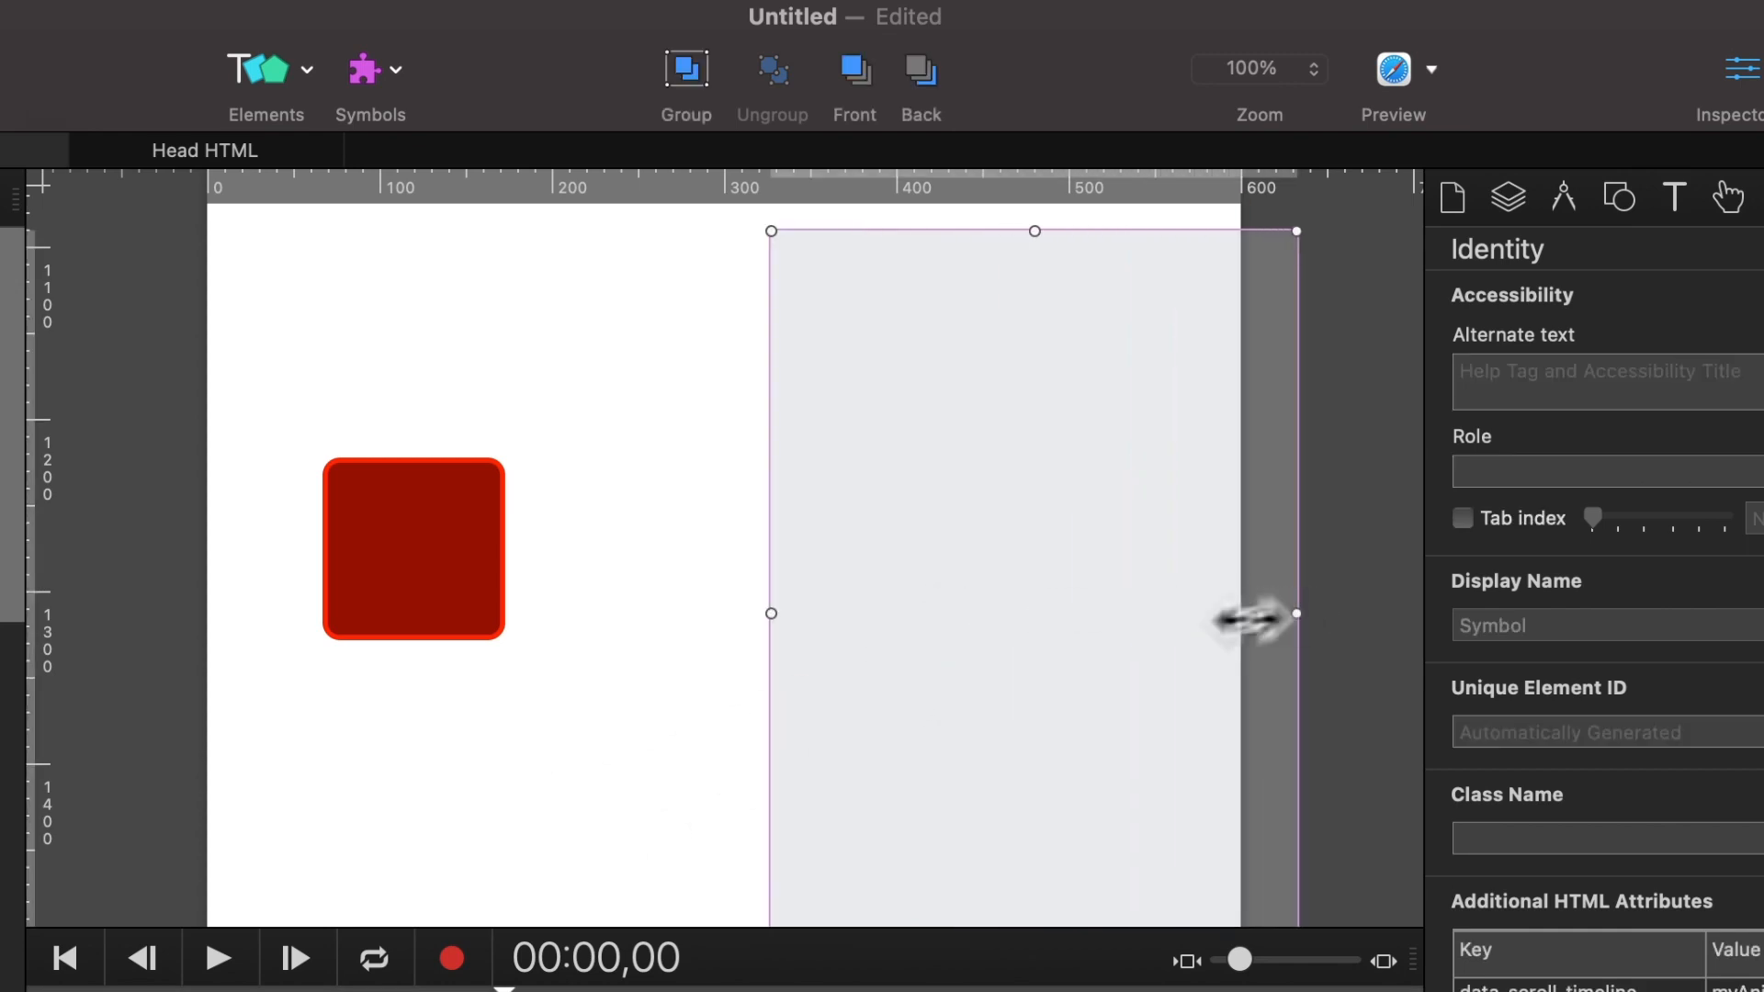
pyautogui.scroll(-5, 933, 701)
pyautogui.moveTo(1030, 549); pyautogui.dragTo(996, 244)
pyautogui.scroll(8, 973, 610)
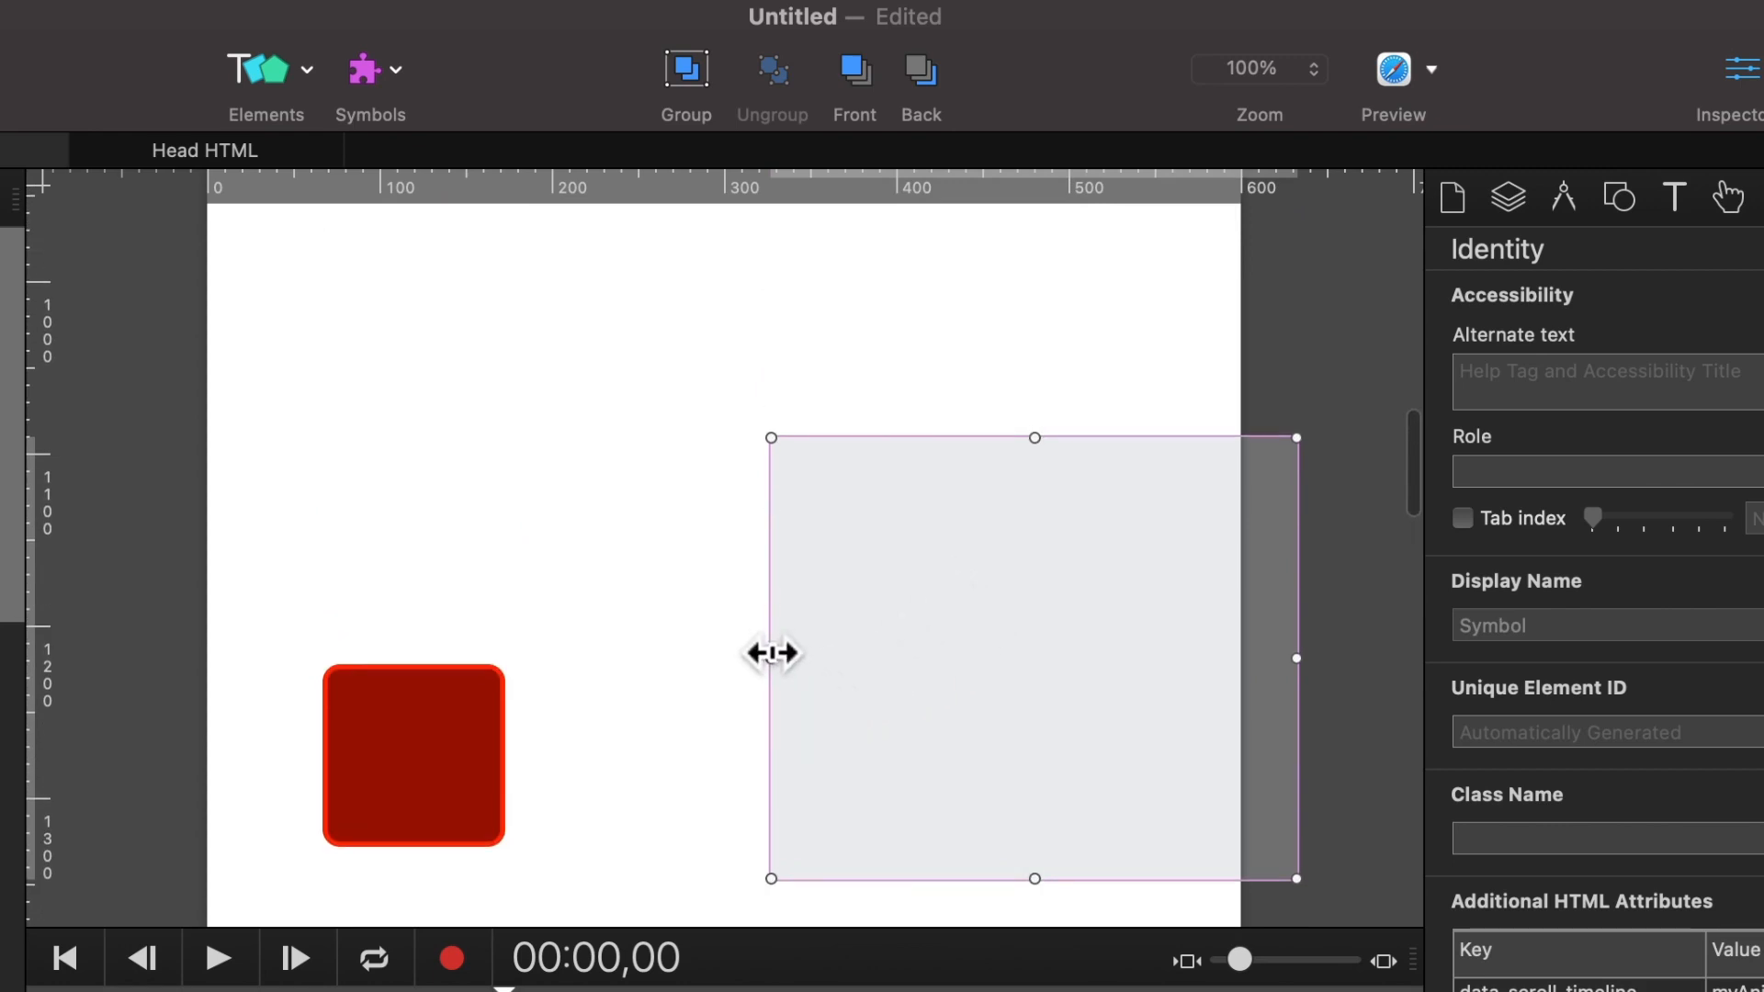
# Extend the symbol's left edge until it is about 533 px wide, then move the symbol right and up in the scene
pyautogui.moveTo(773, 653); pyautogui.dragTo(377, 654)
pyautogui.moveTo(590, 725); pyautogui.dragTo(763, 720)
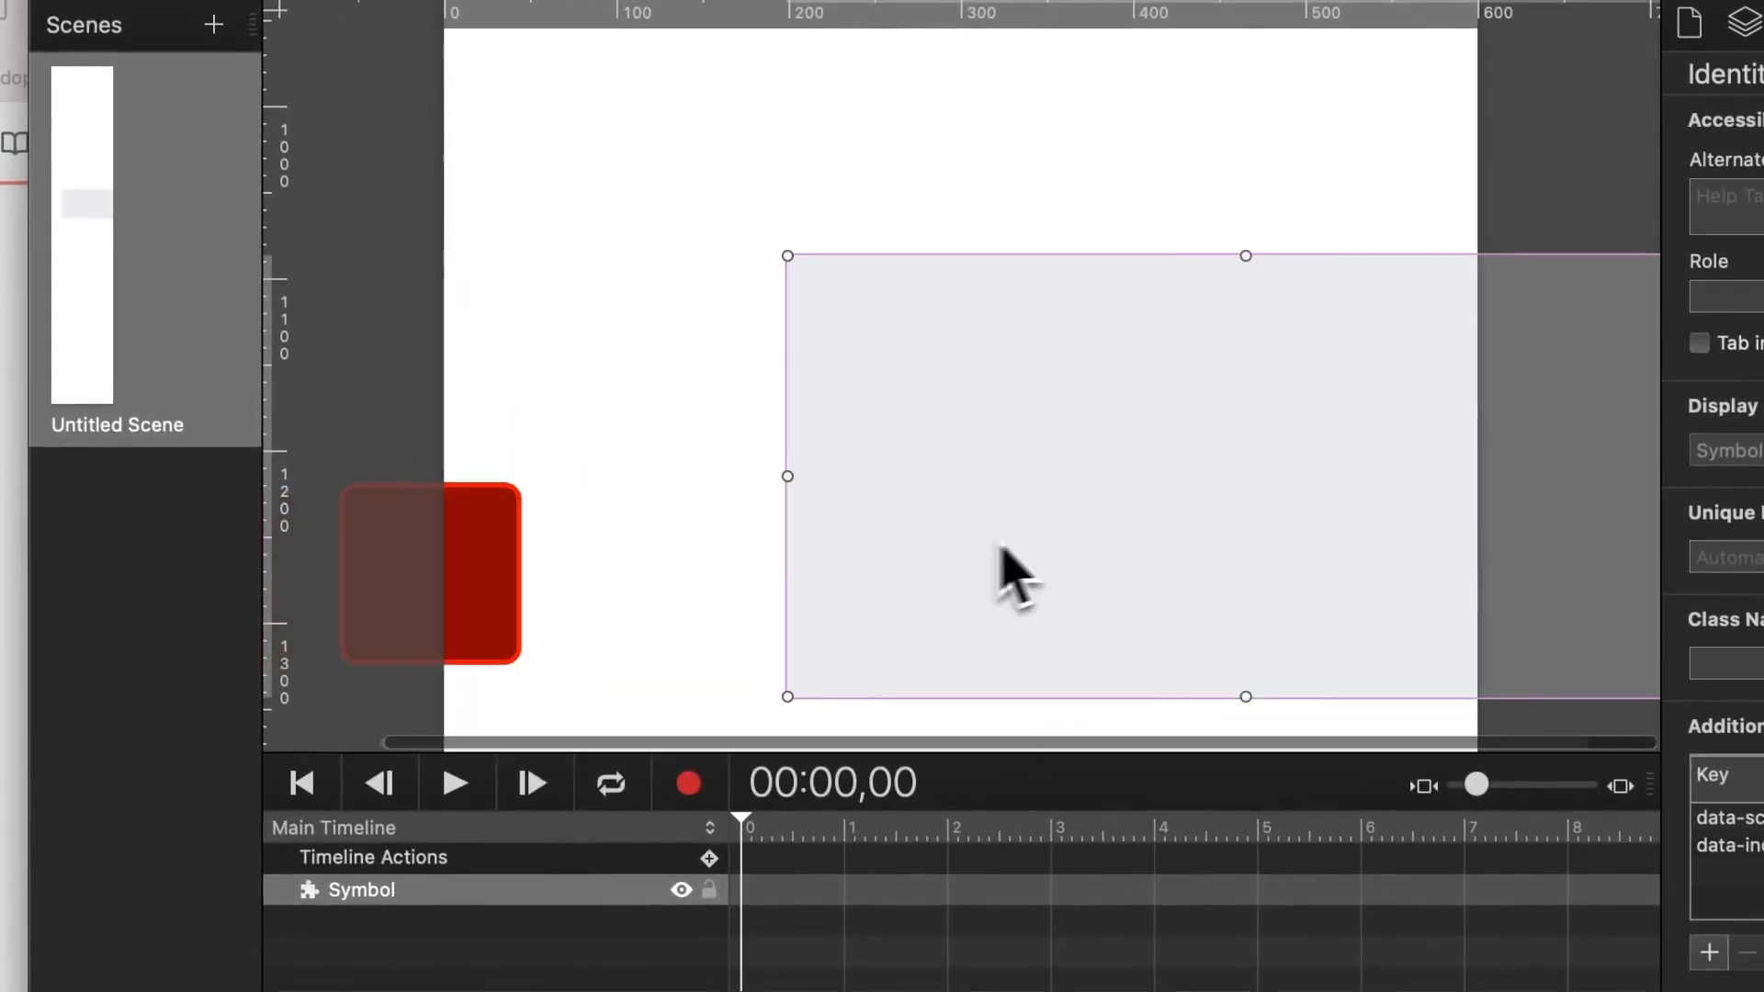
pyautogui.moveTo(999, 547); pyautogui.dragTo(1147, 445)
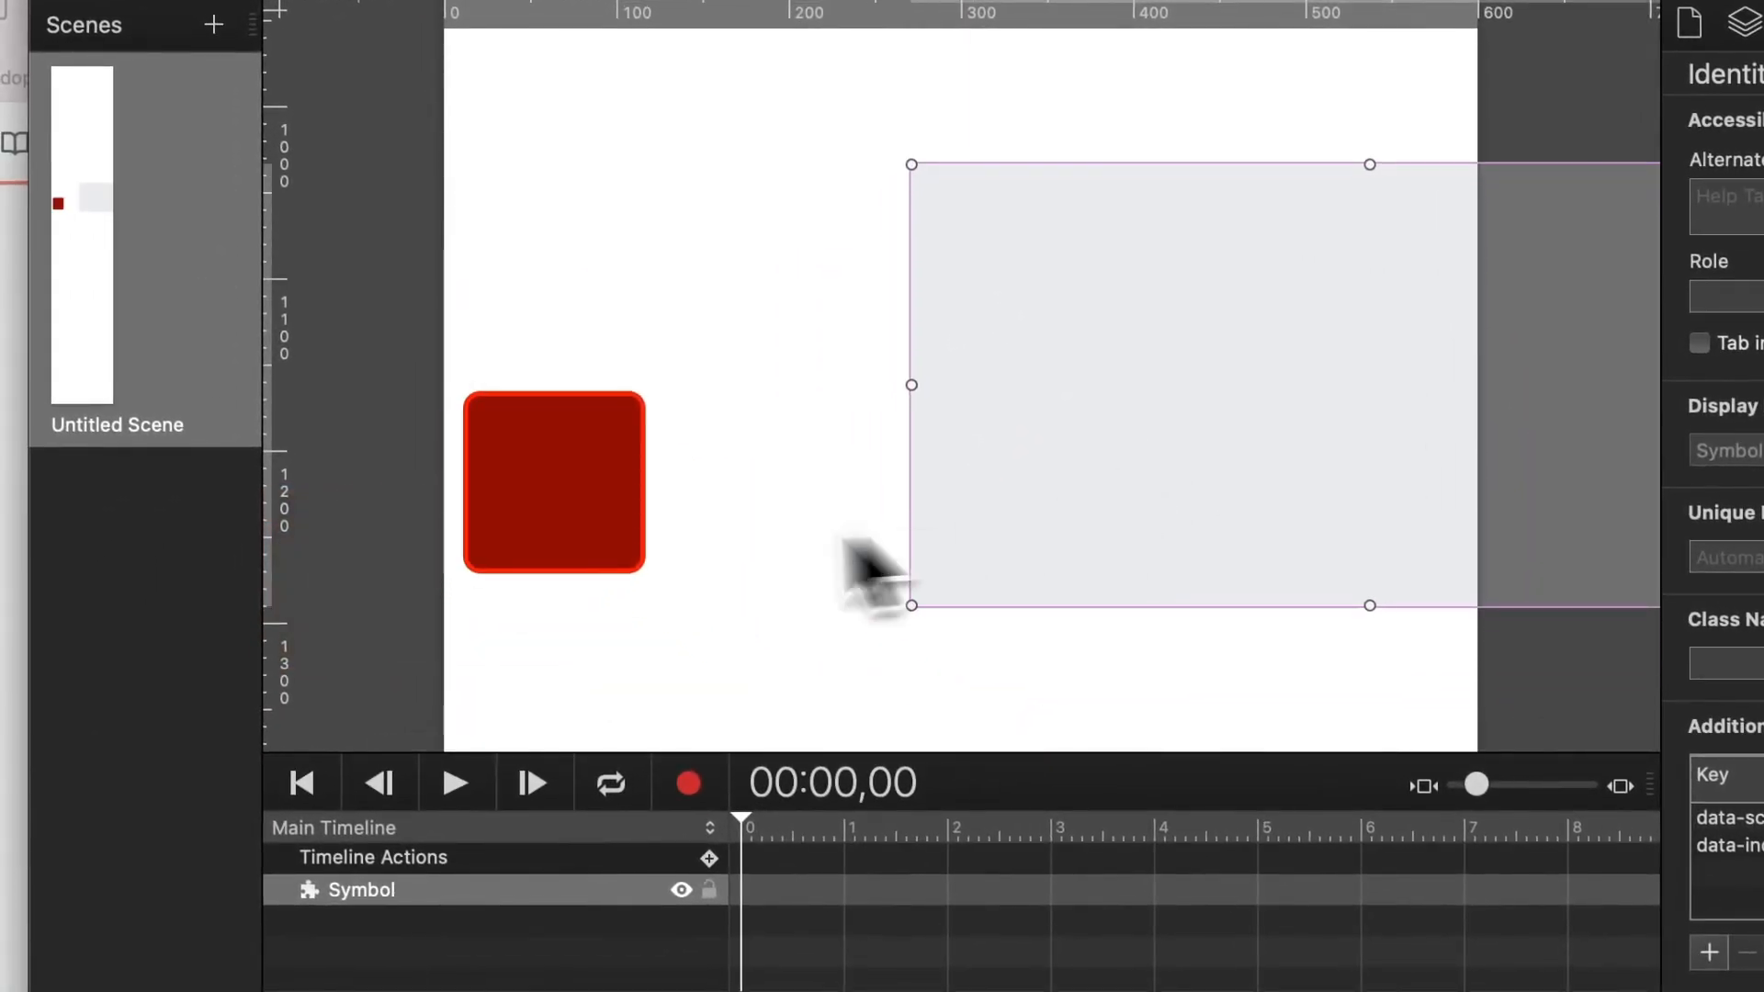
# Inside the symbol, move the red rounded rectangle into the lower-left part of the symbol's frame and return to the scene
pyautogui.doubleClick(567, 505)
pyautogui.moveTo(548, 499); pyautogui.dragTo(1003, 479)
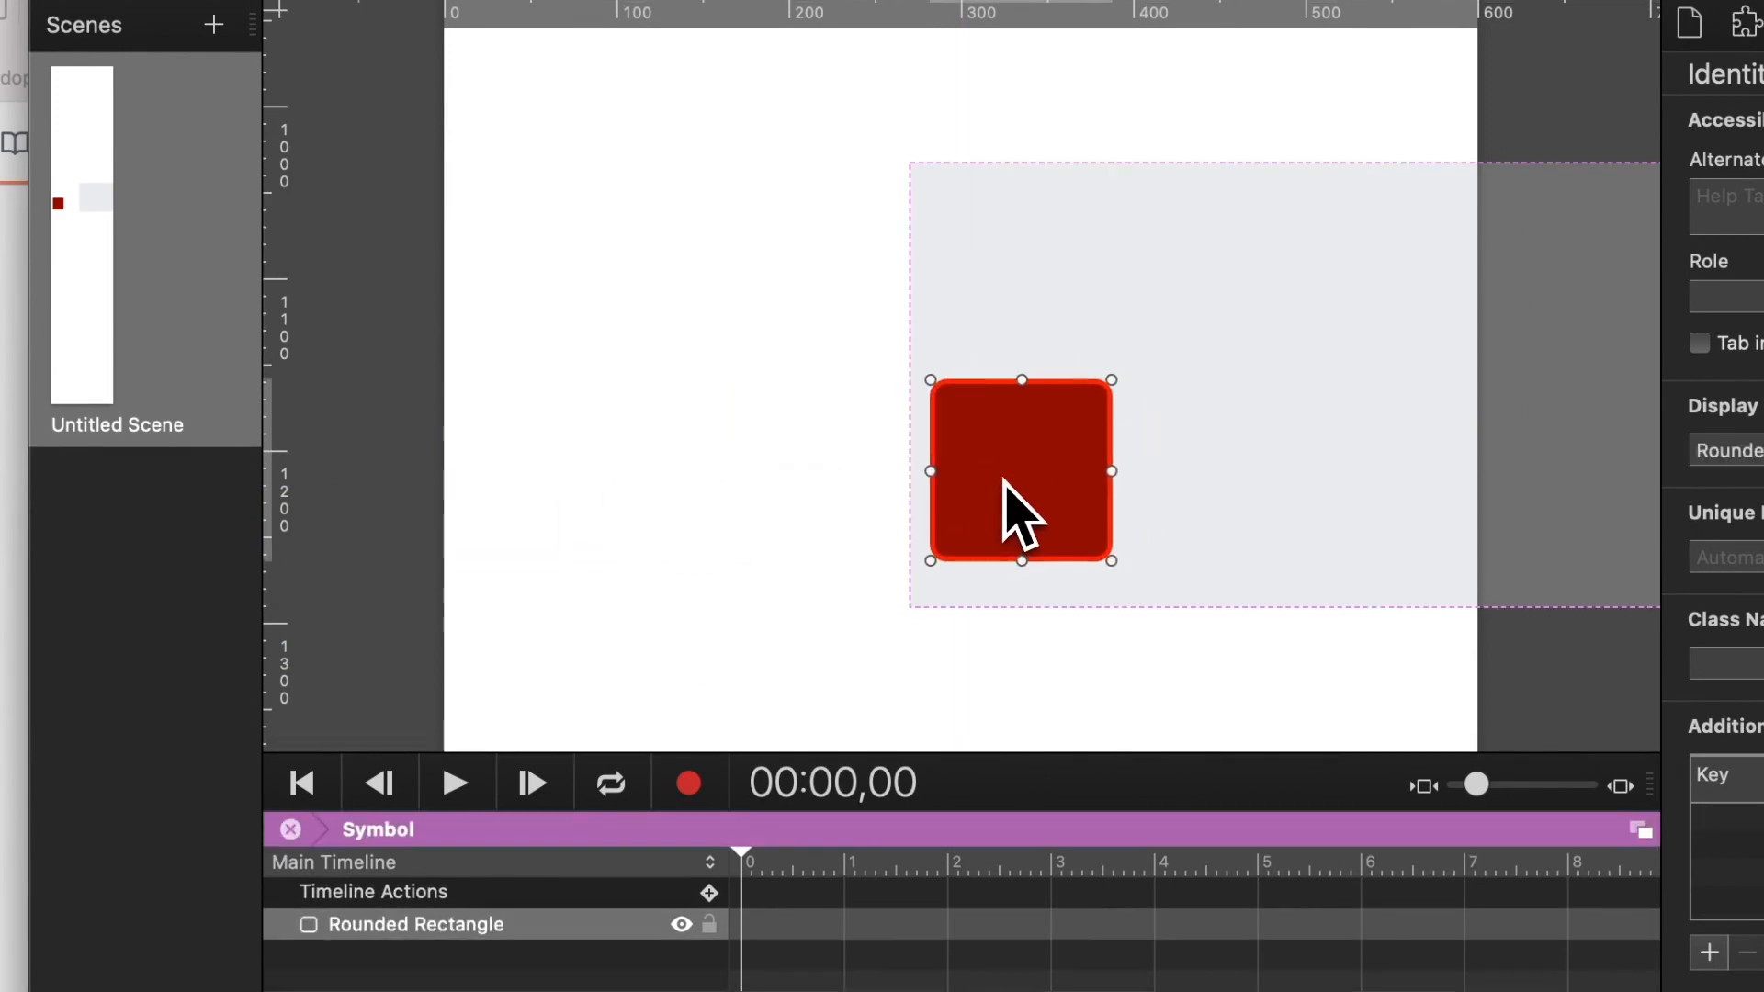
pyautogui.hscroll(5, 999, 588)
pyautogui.doubleClick(511, 539)
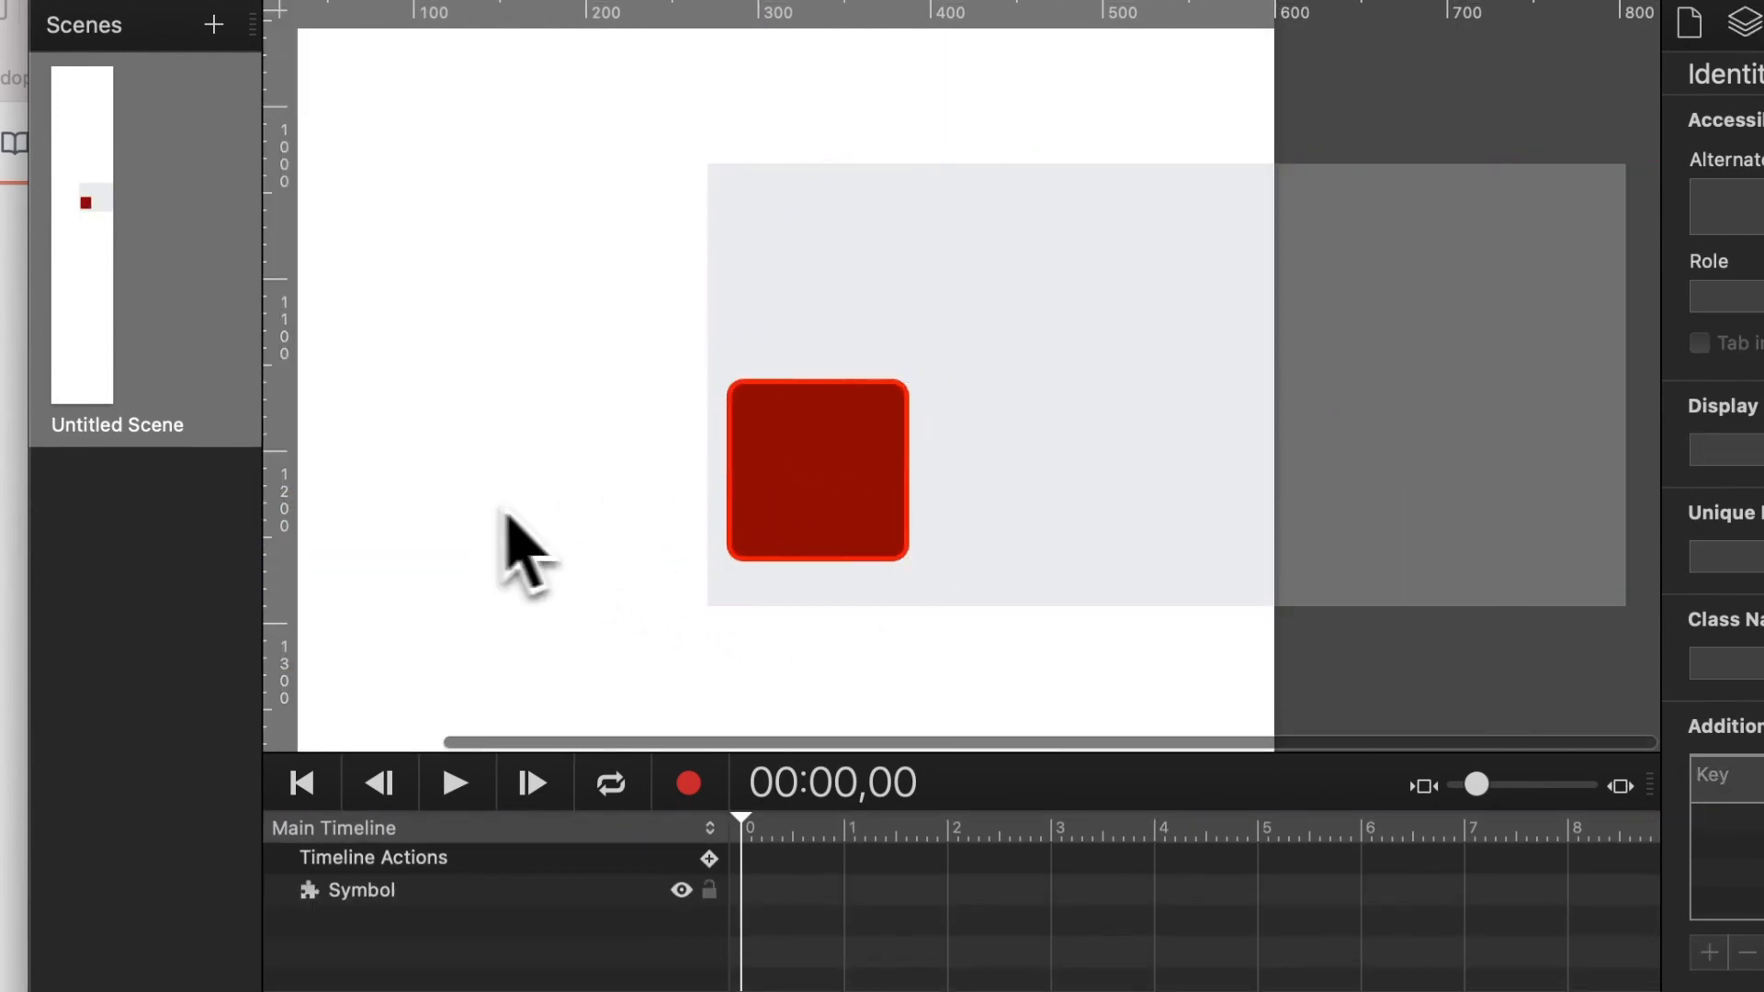
# Move the symbol up the page to near the top of the scene, at about 226 px left and 49 px top
pyautogui.click(1171, 496)
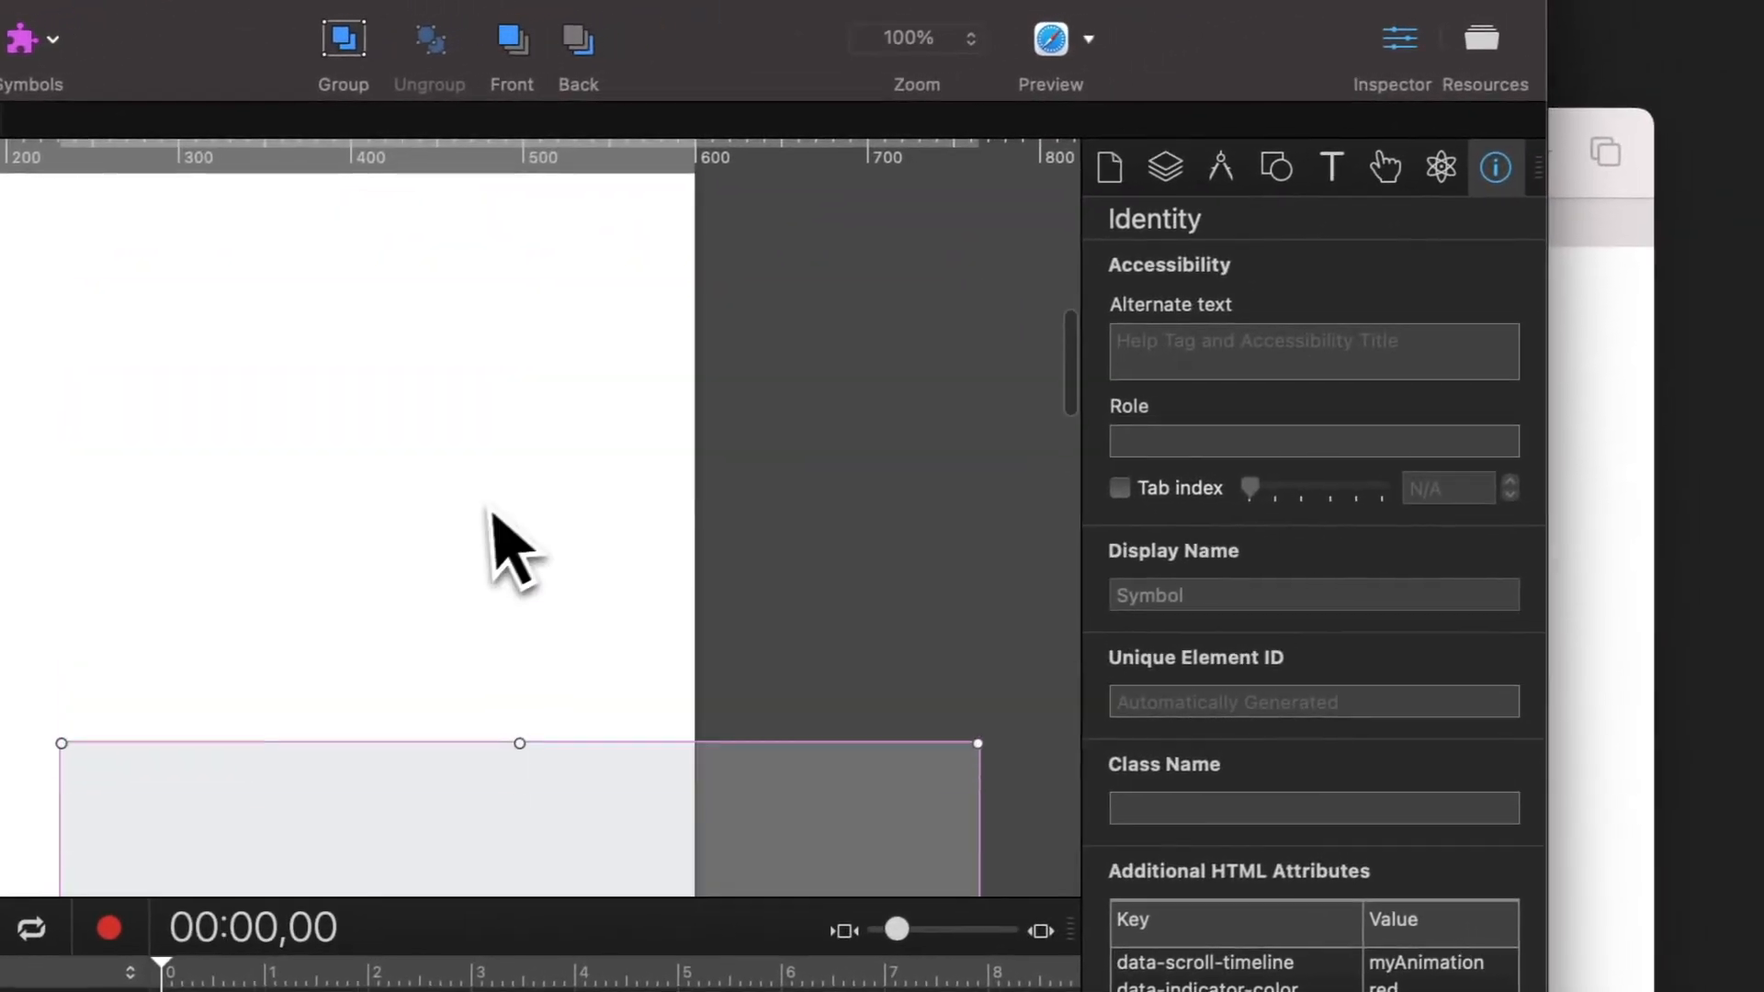
pyautogui.scroll(2, 490, 510)
pyautogui.moveTo(533, 853); pyautogui.dragTo(583, 184)
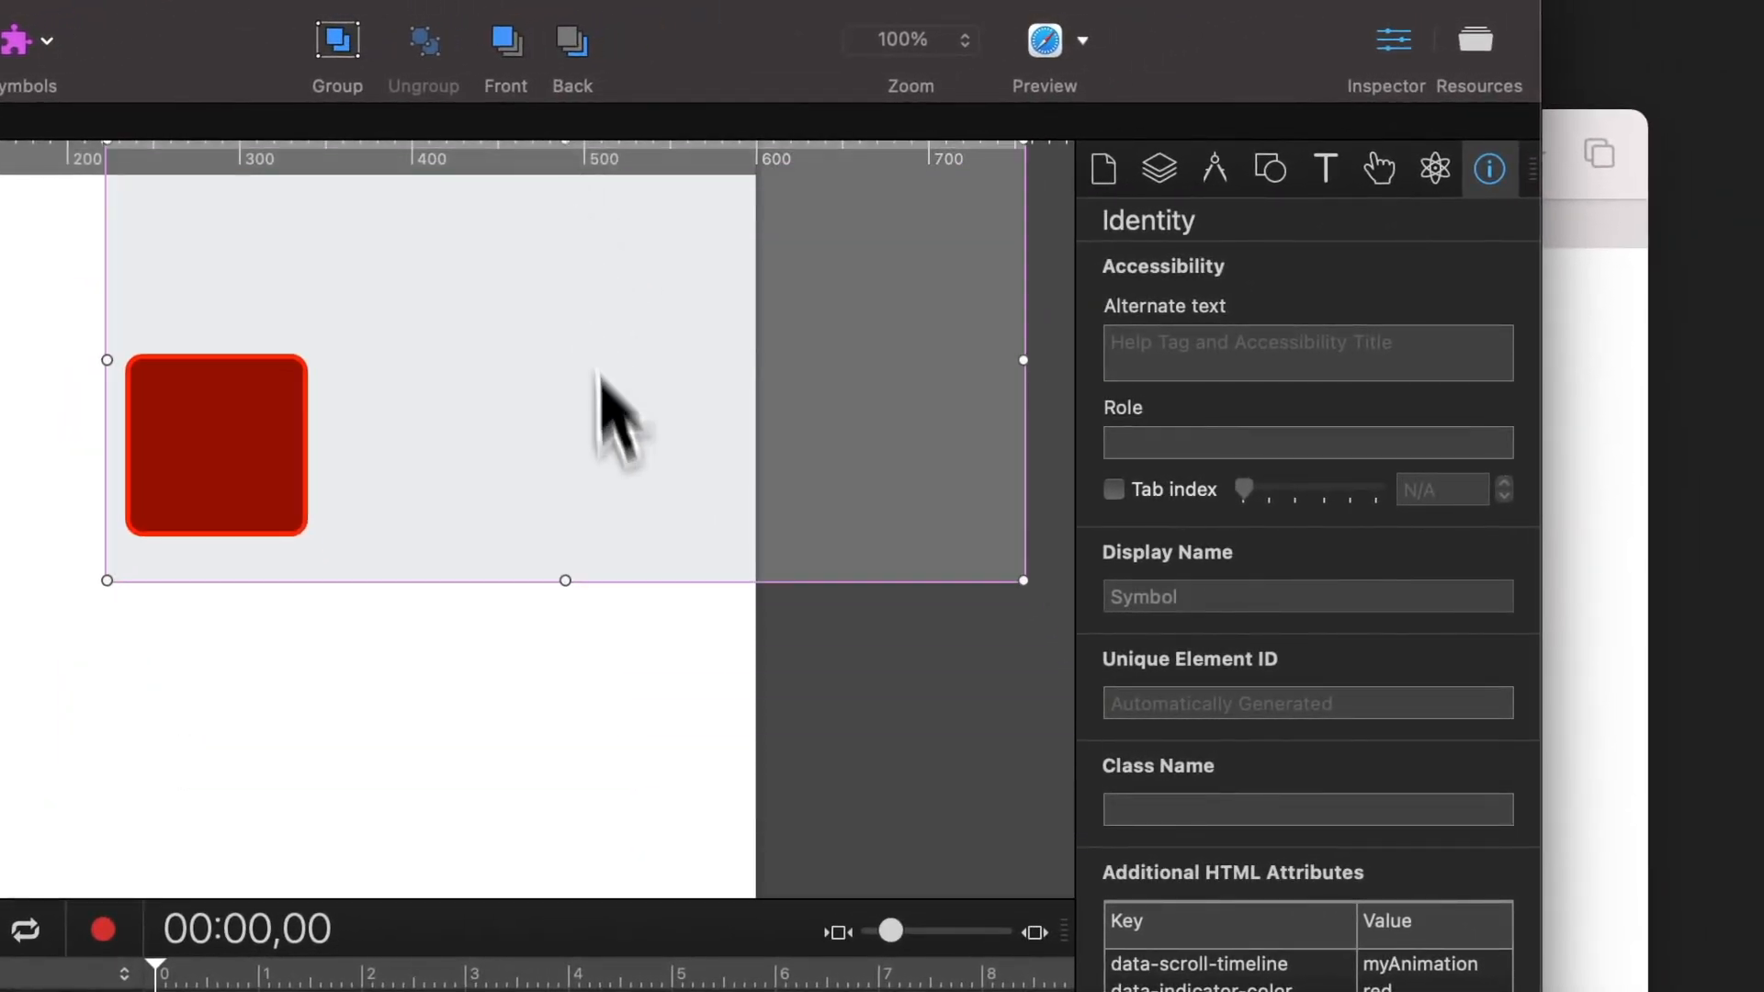
pyautogui.scroll(5, 599, 386)
pyautogui.moveTo(526, 706); pyautogui.dragTo(488, 221)
pyautogui.scroll(5, 550, 546)
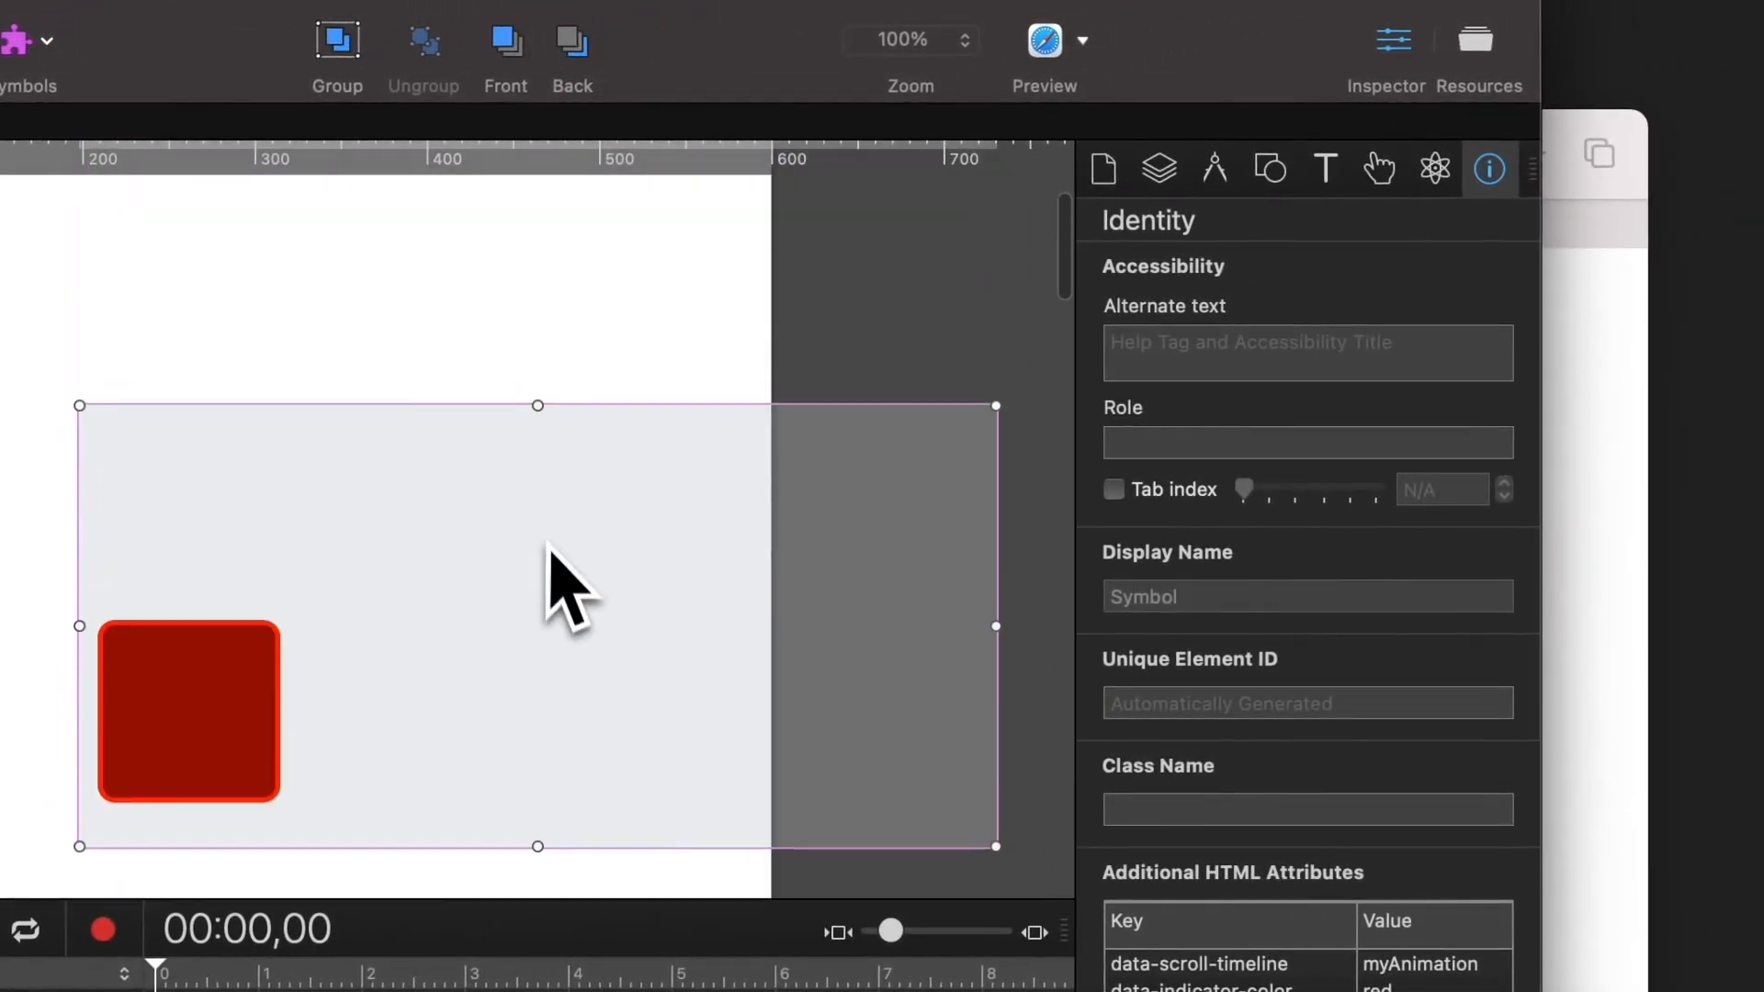
pyautogui.moveTo(572, 629); pyautogui.dragTo(551, 211)
pyautogui.scroll(5, 622, 629)
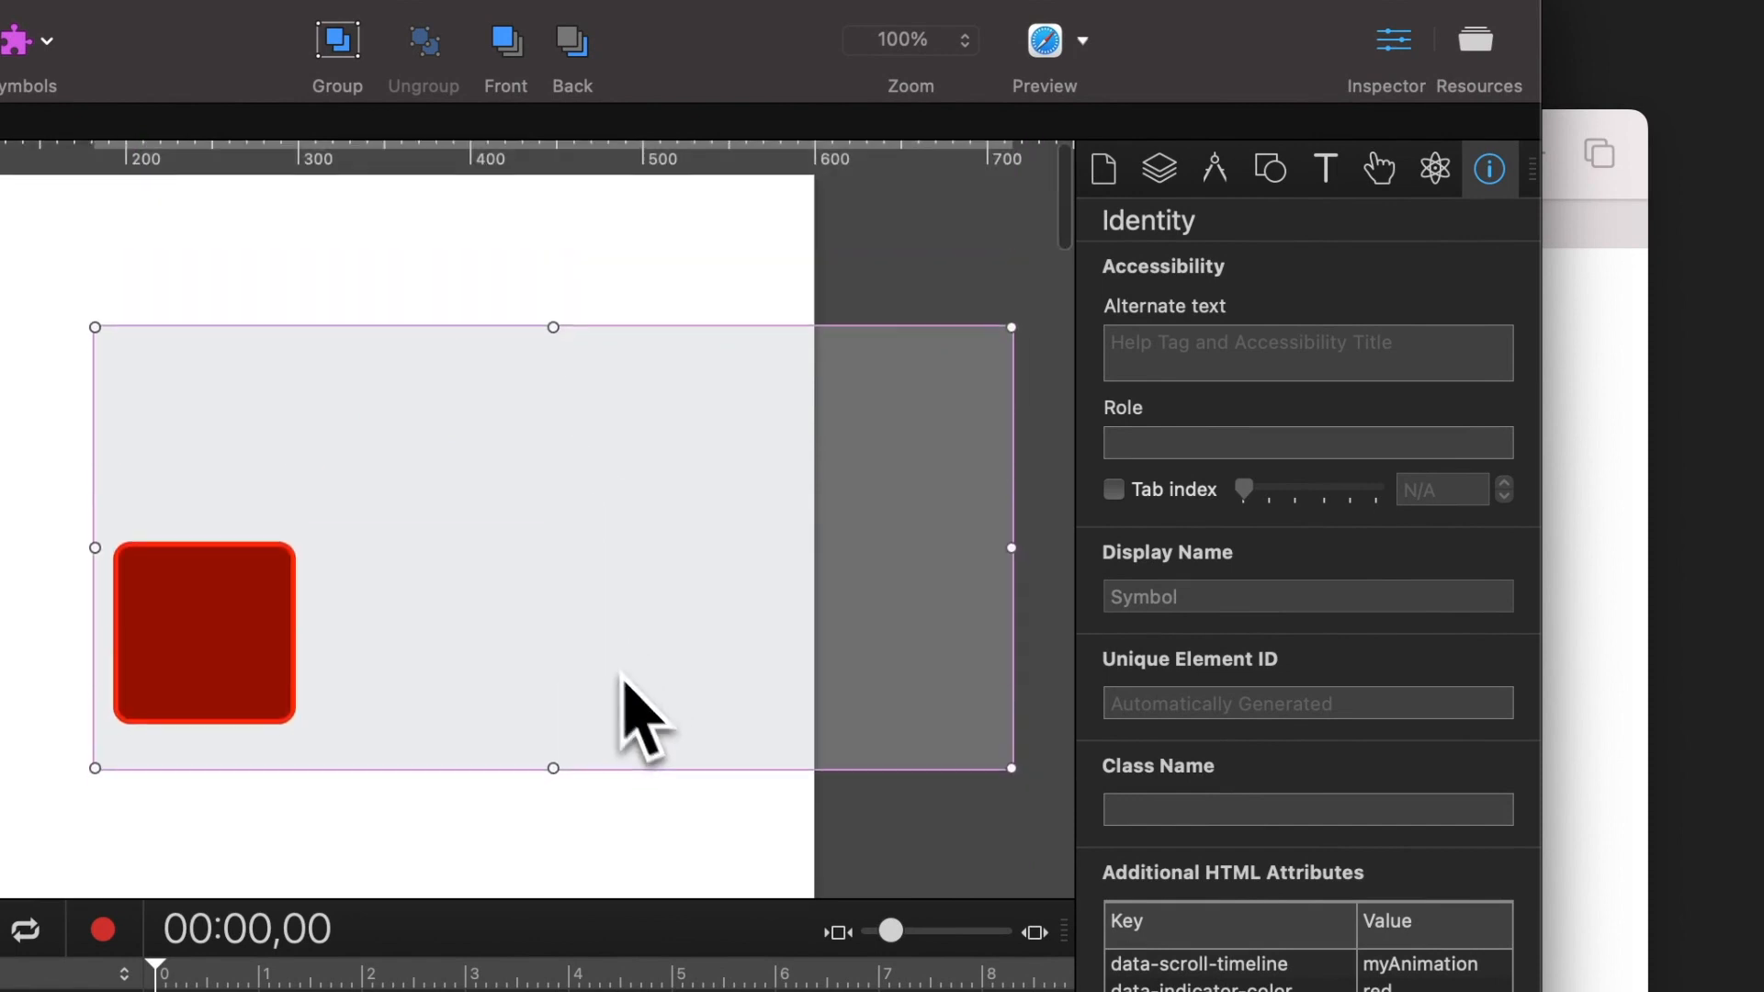
pyautogui.moveTo(585, 526); pyautogui.dragTo(720, 512)
# Change the width of the scene in the scene size settings
pyautogui.click(1194, 173)
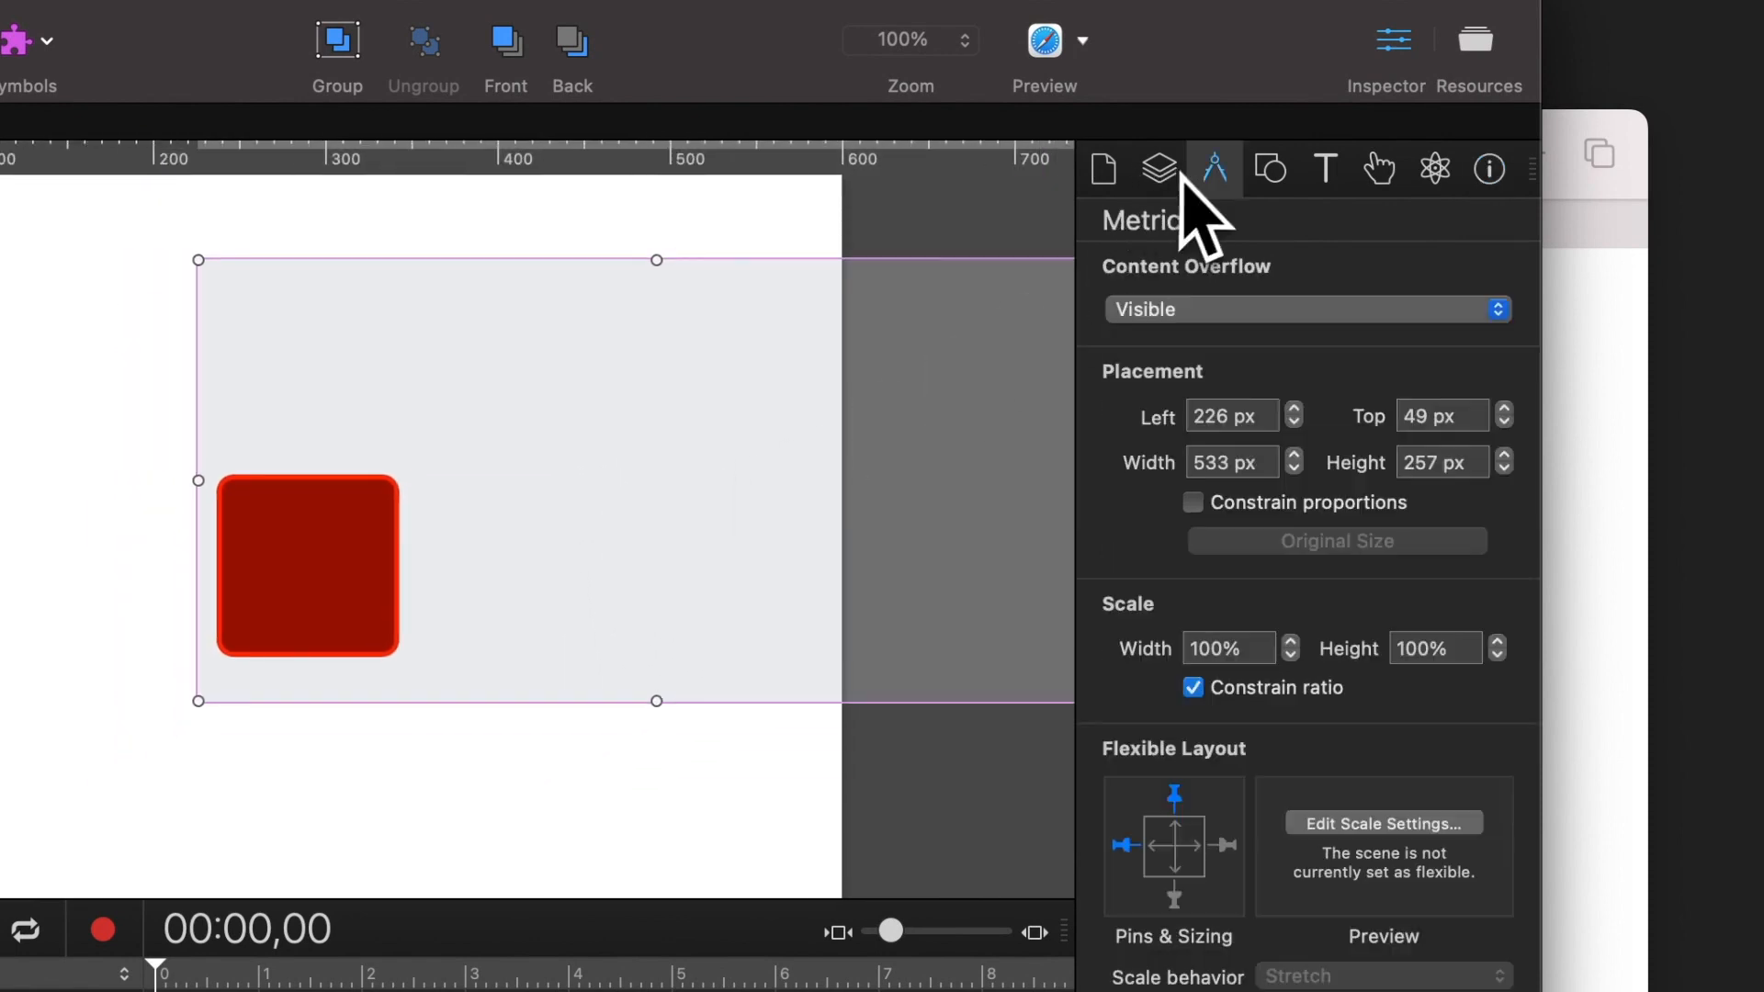
pyautogui.click(1164, 177)
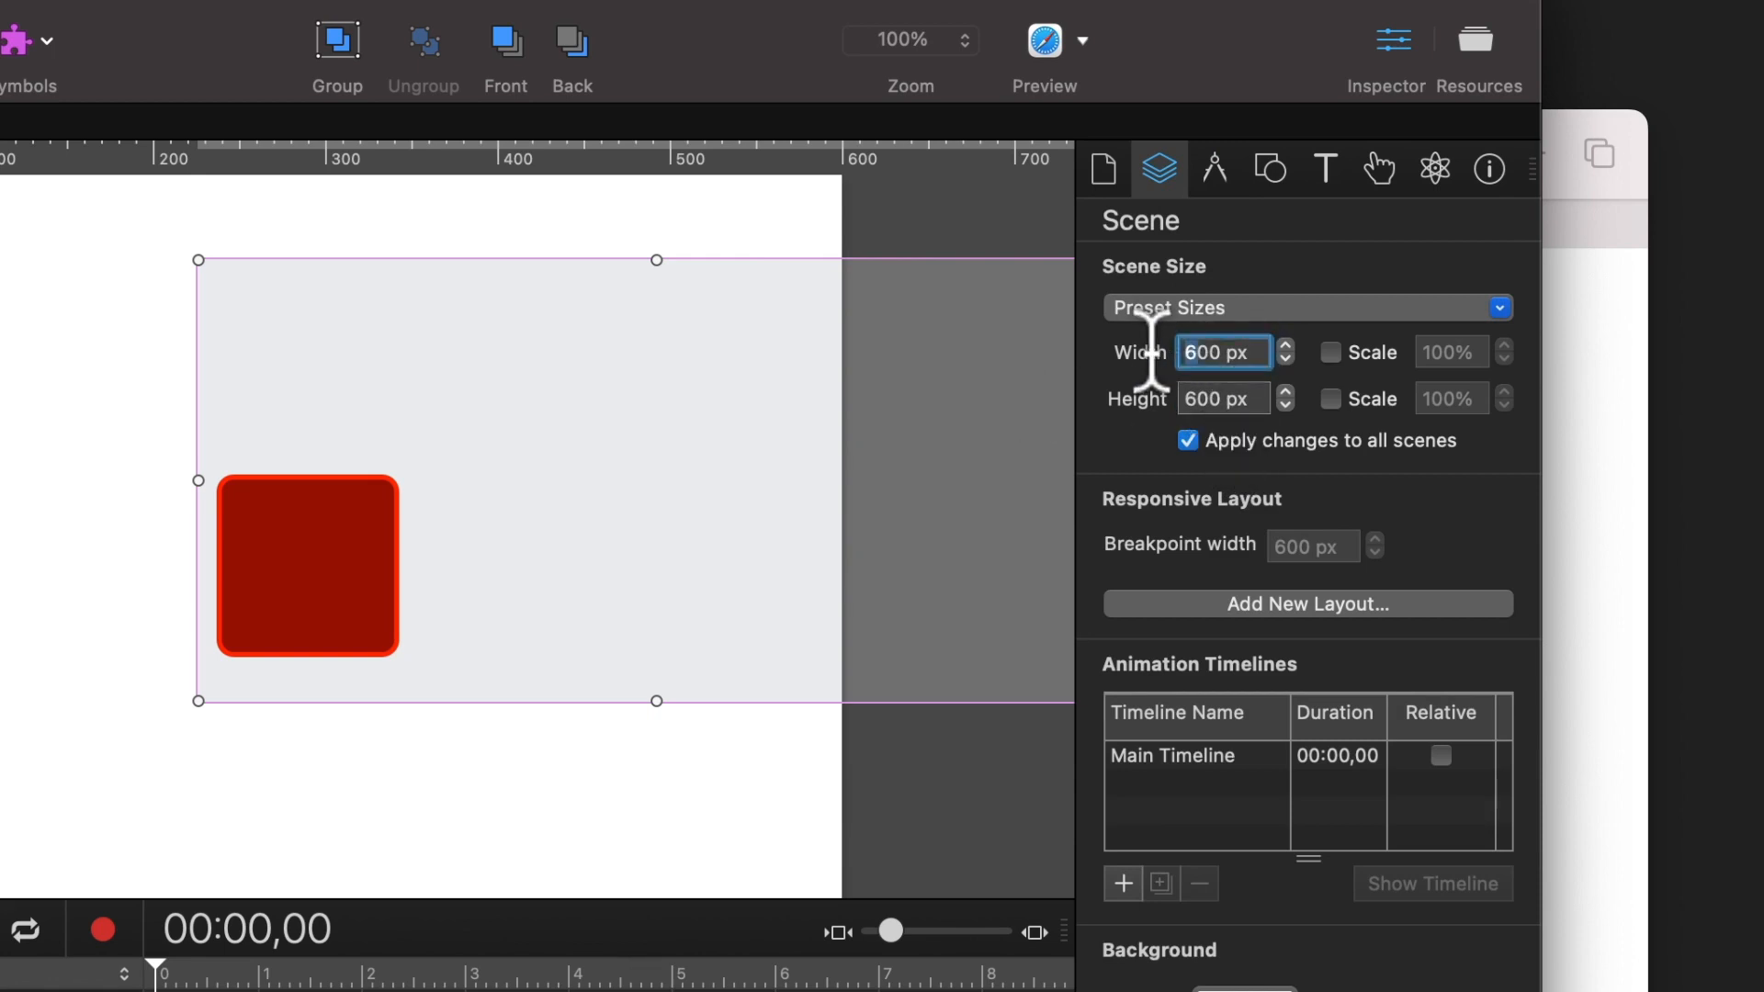
pyautogui.press('Return')
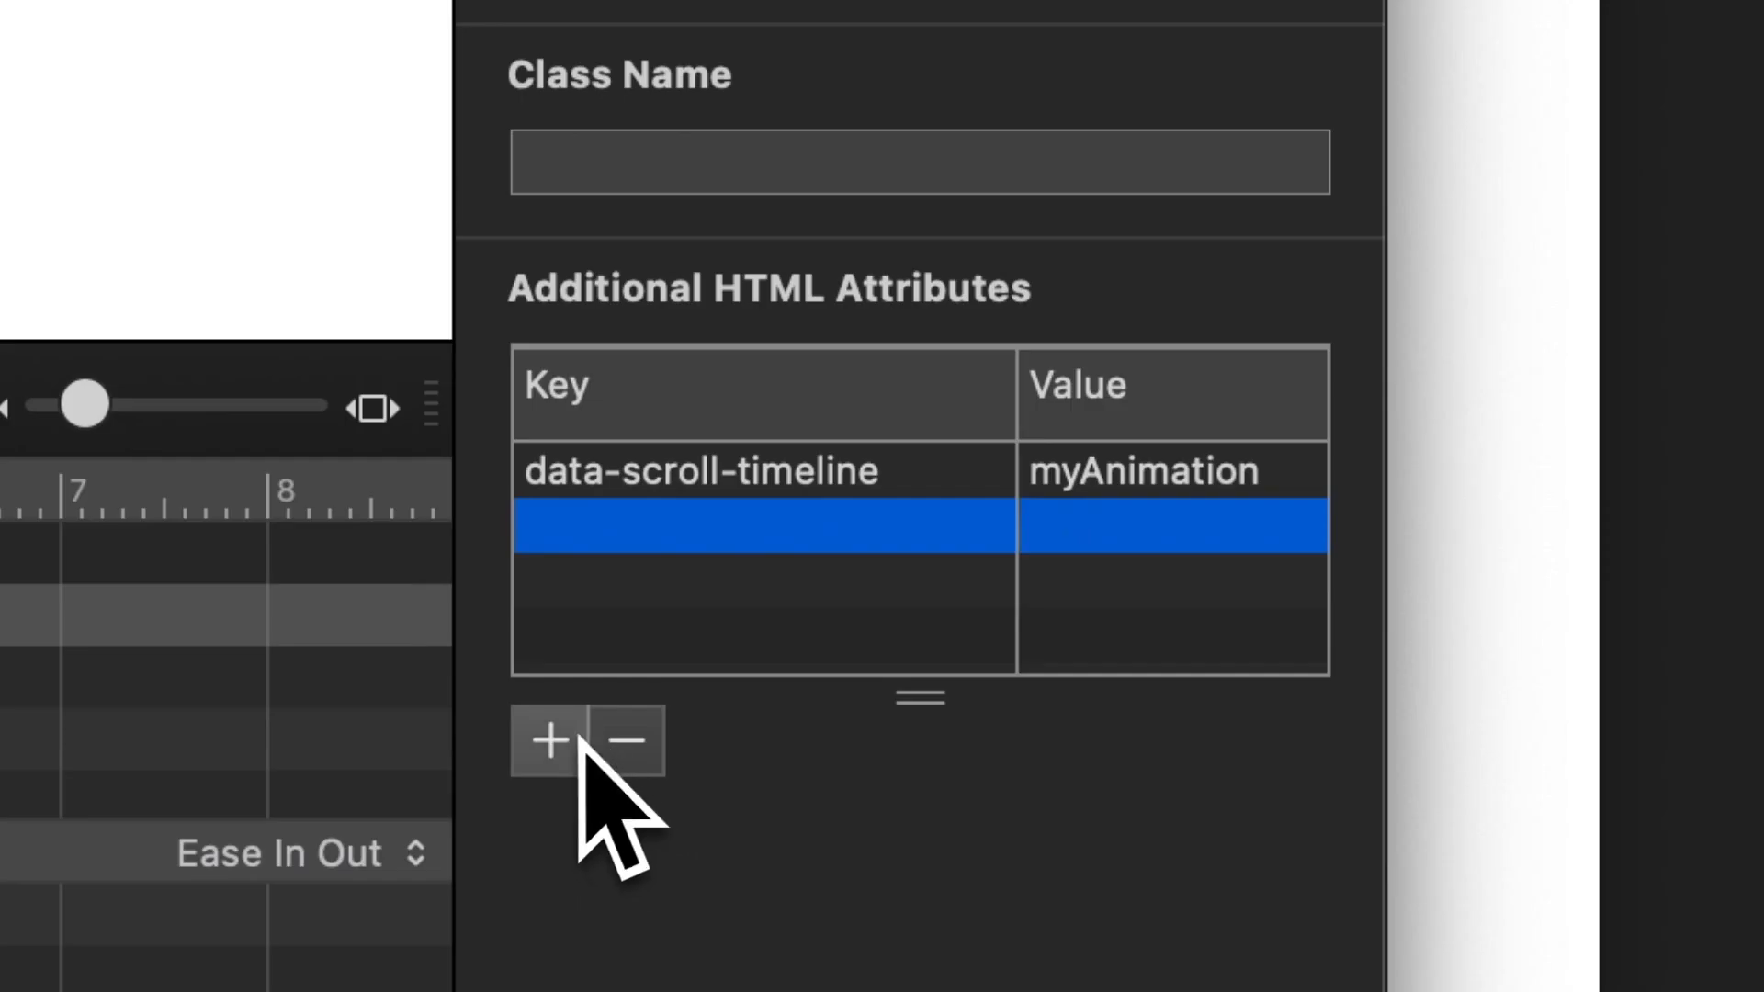
# Add an additional HTML attribute with the key data-scroll-horizontal to the symbol, leaving no surplus empty row
pyautogui.click(578, 735)
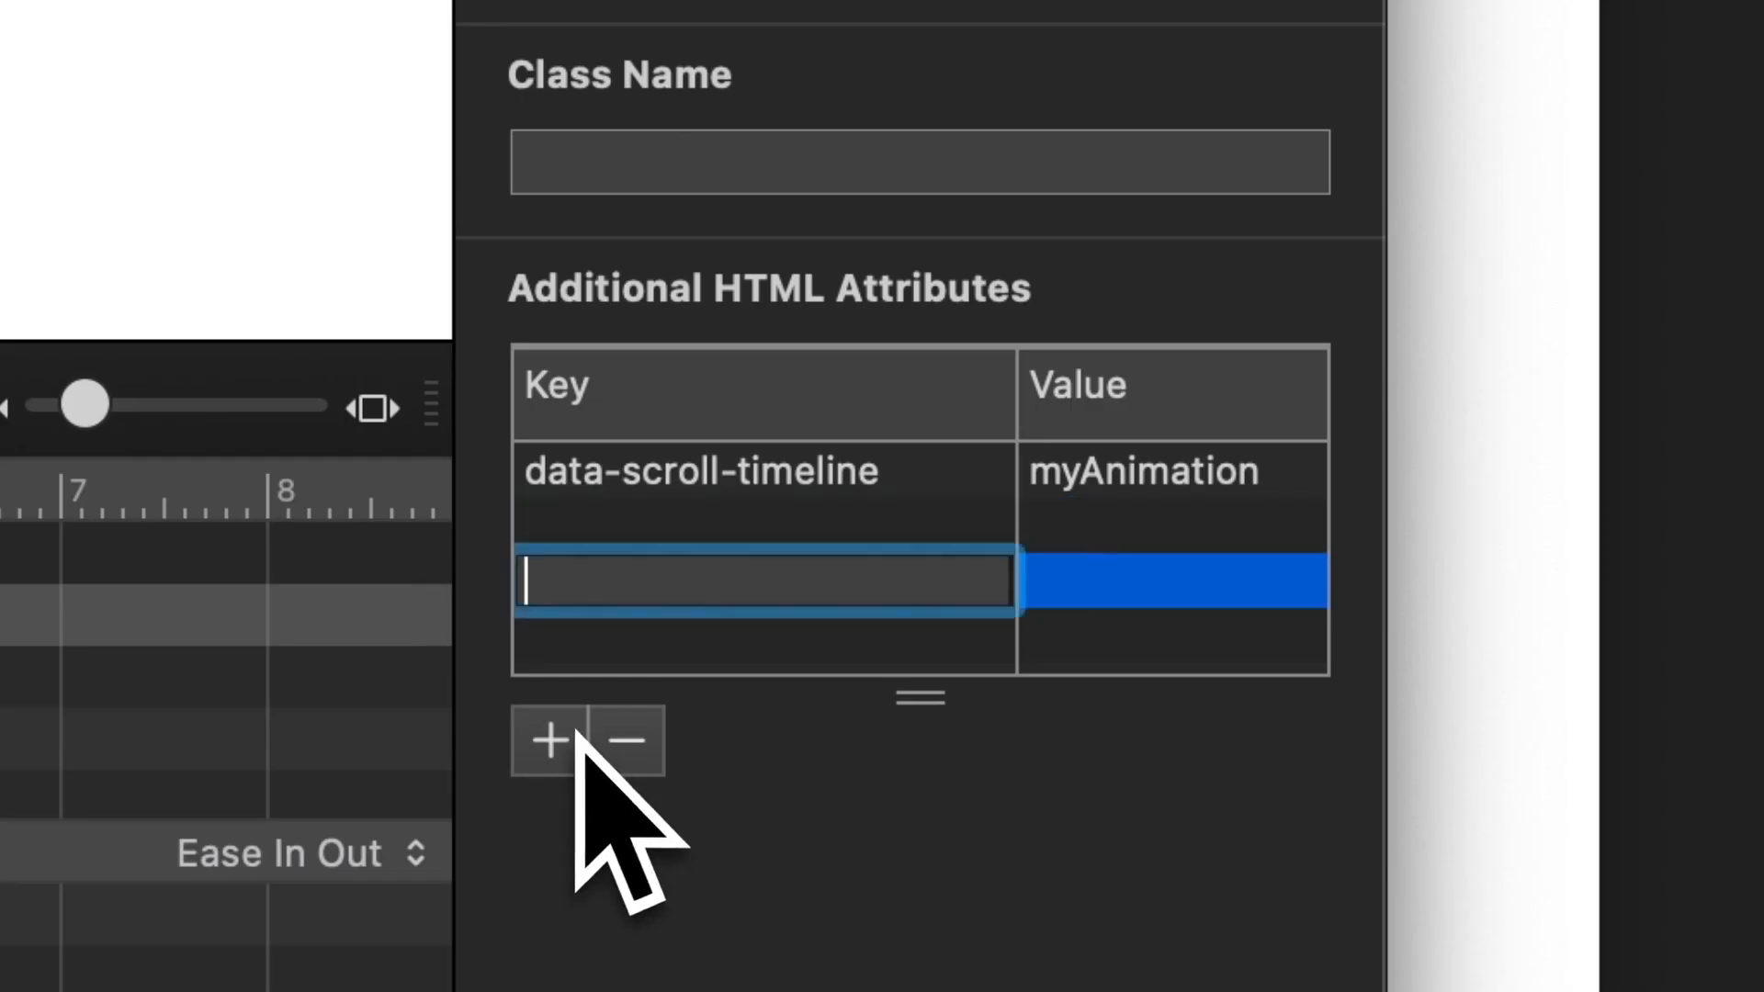
pyautogui.click(624, 741)
pyautogui.click(591, 540)
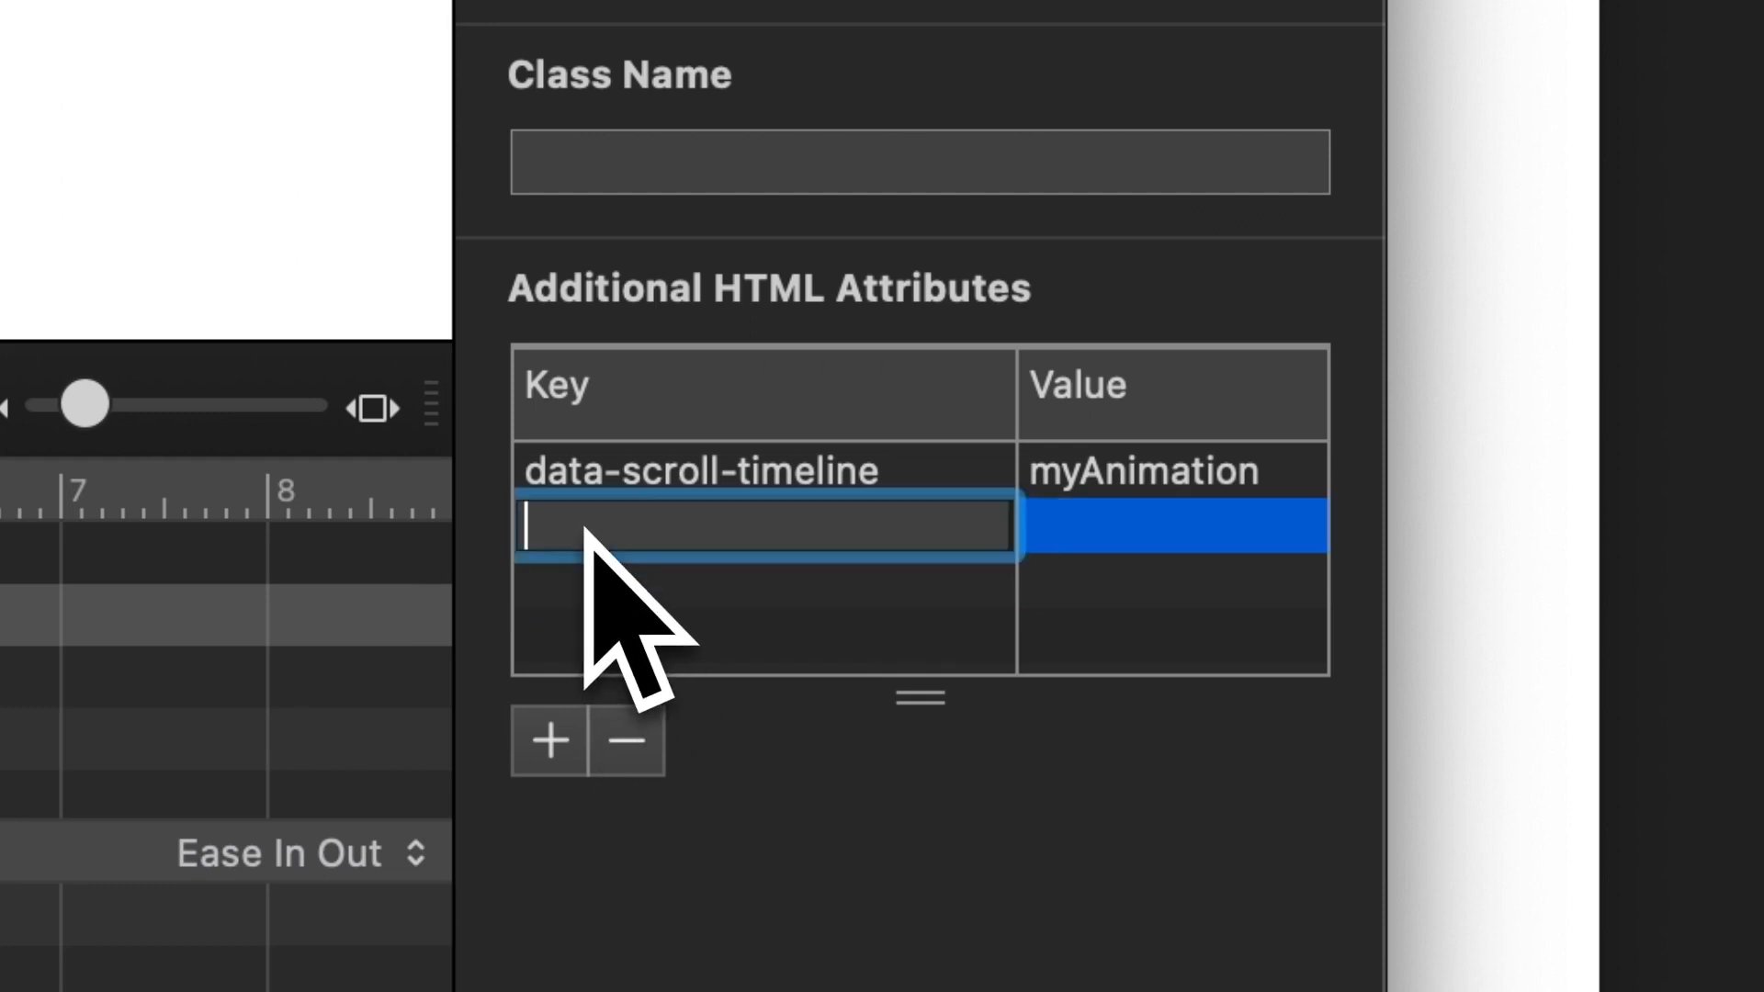
pyautogui.click(895, 584)
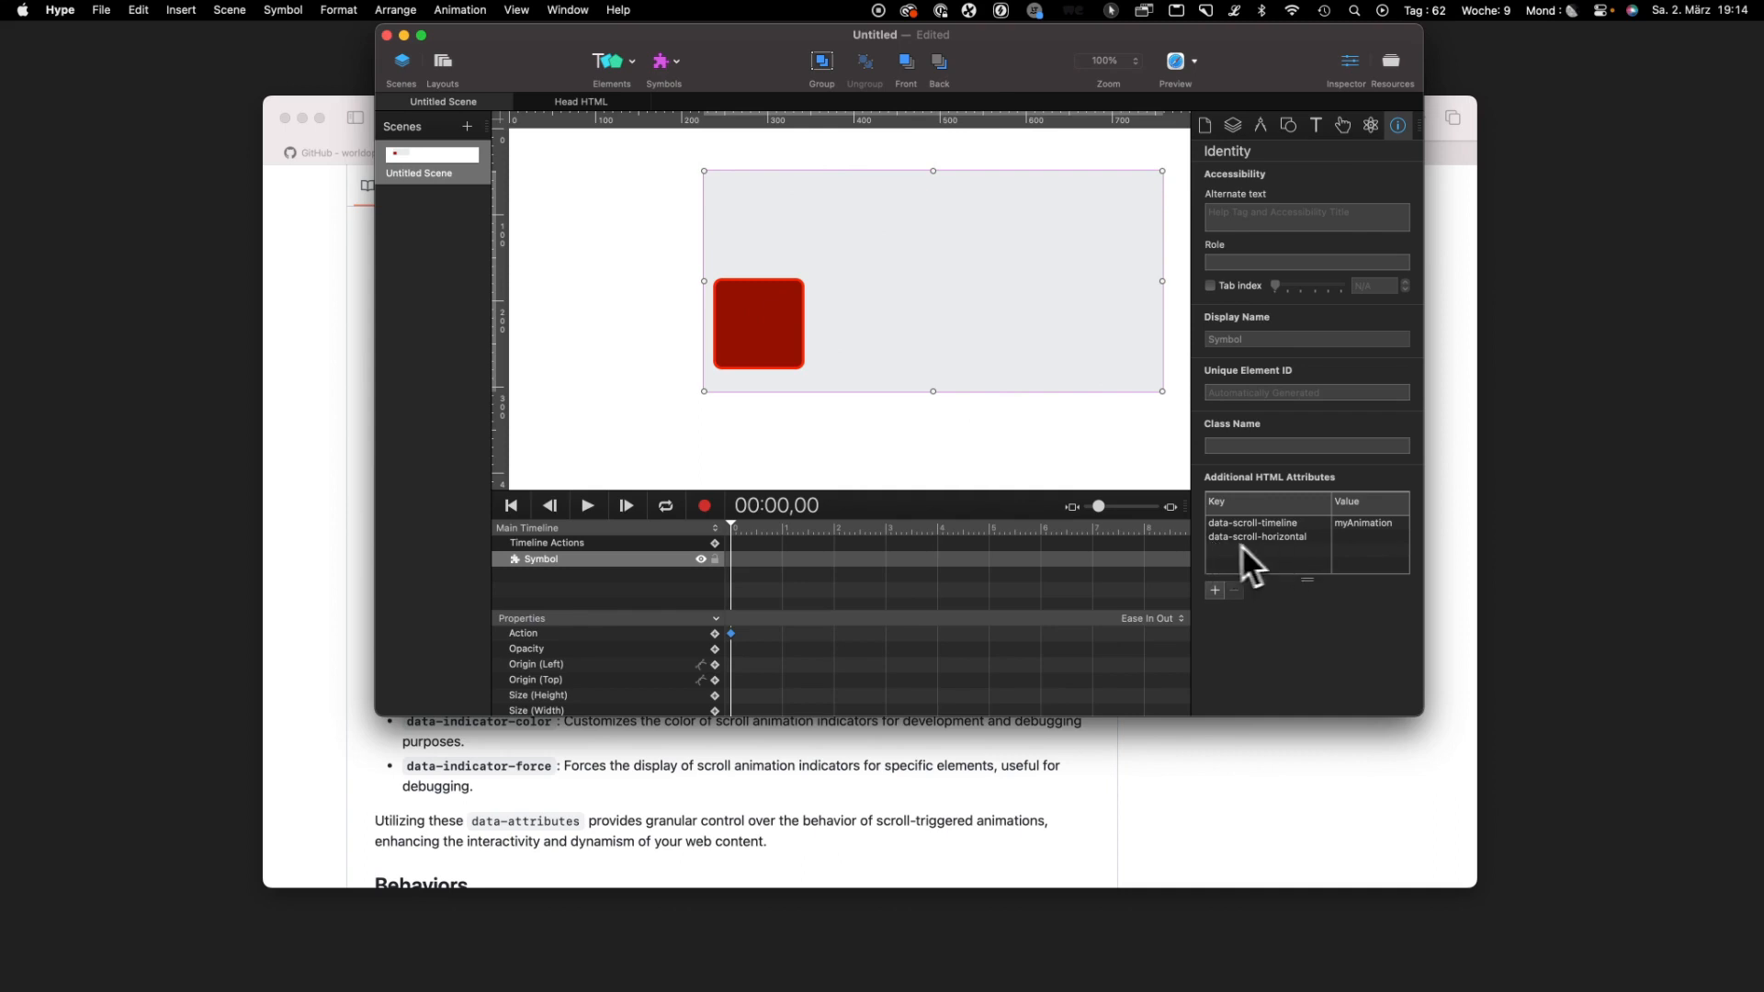
# Preview the scene in the browser and scroll sideways back and forth to check the myAnimation timeline between its start and end indicators
pyautogui.press('super+Return')
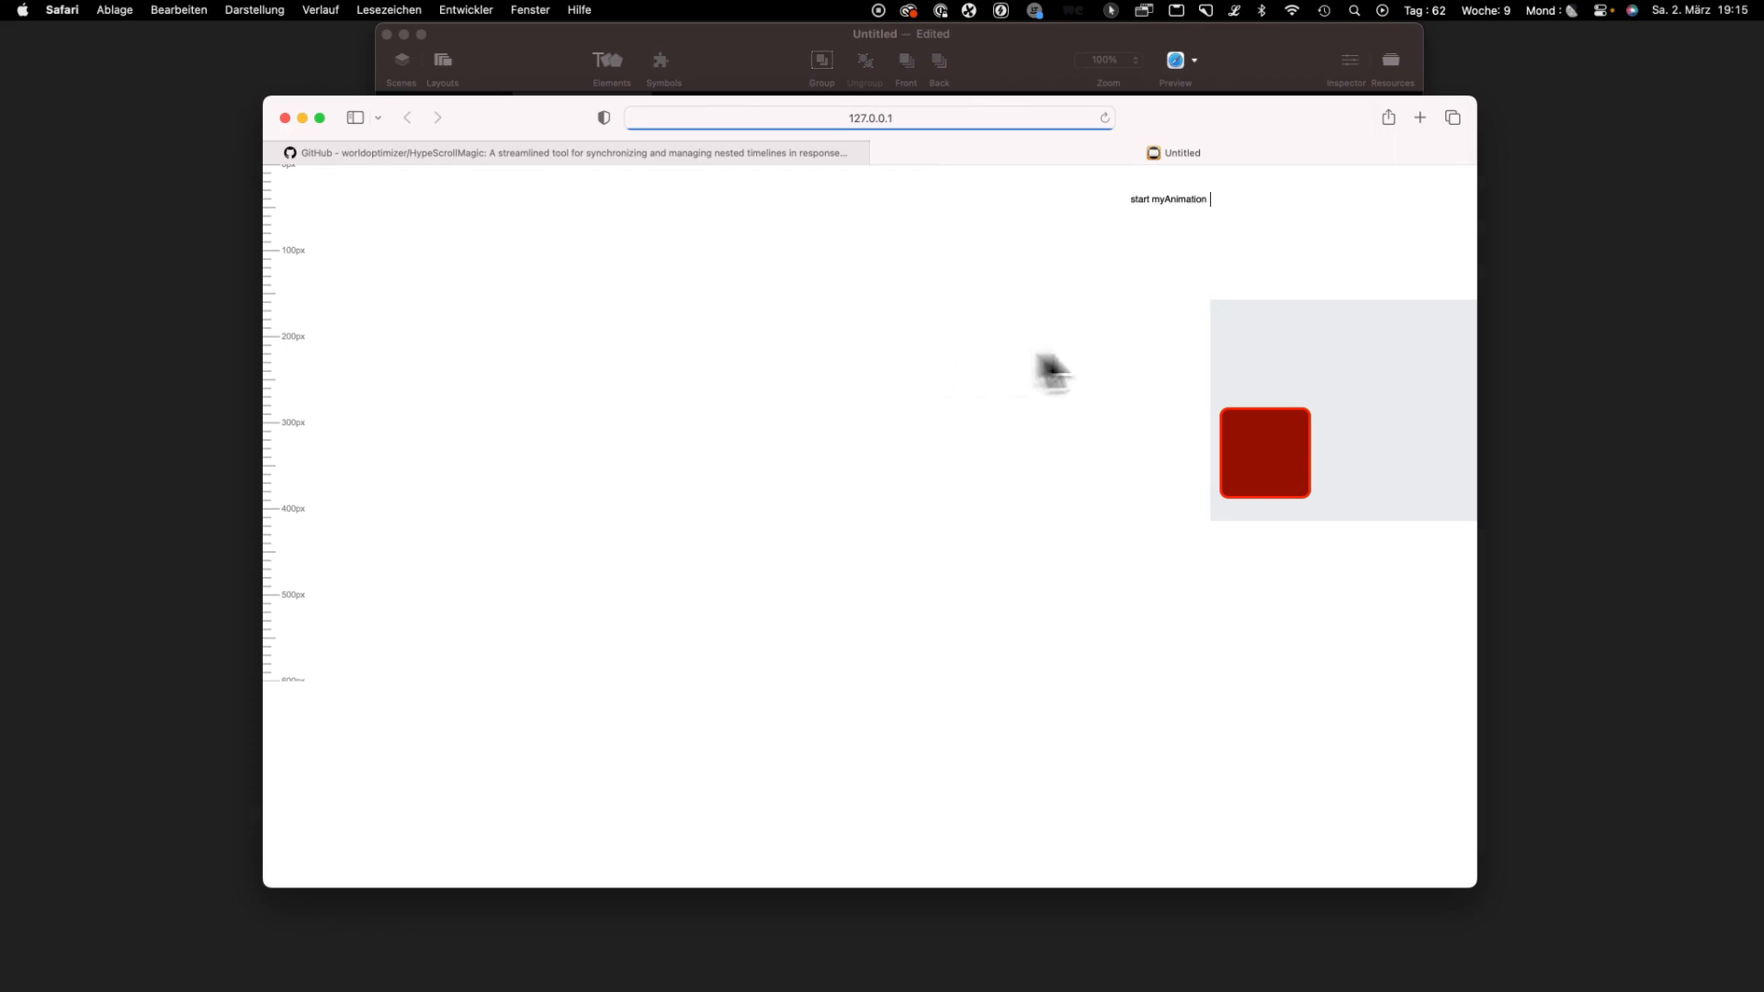
pyautogui.hscroll(5, 1192, 241)
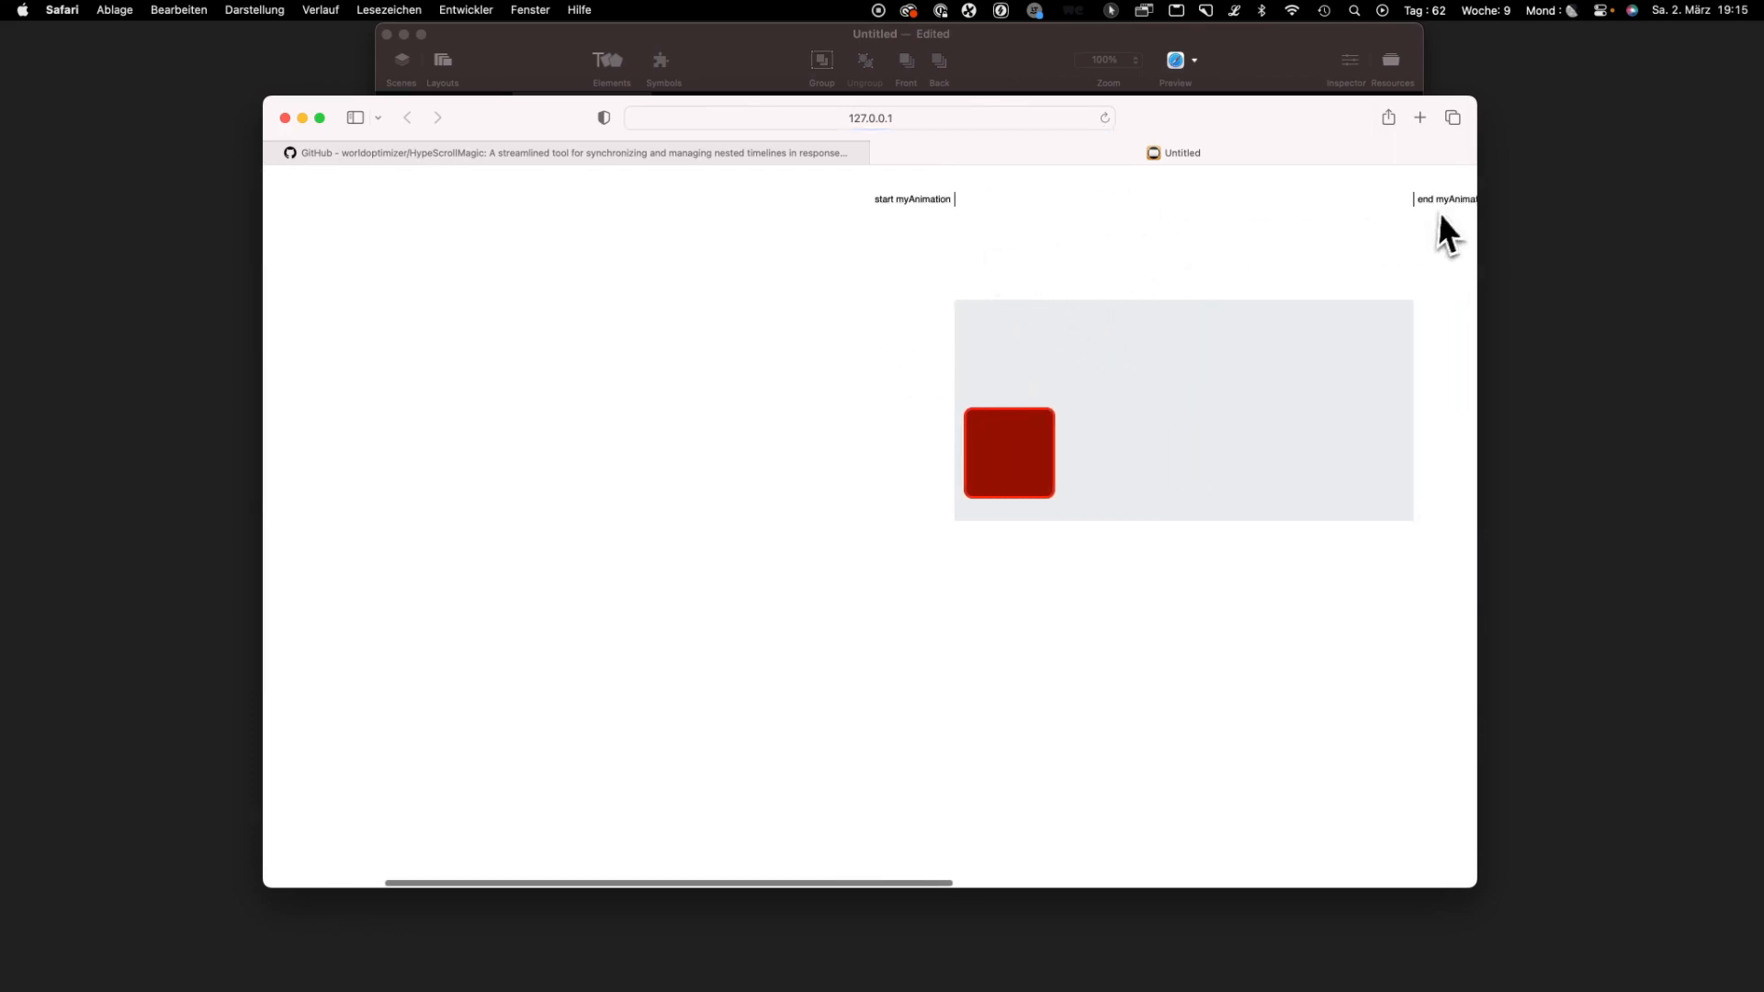
pyautogui.hscroll(4, 905, 334)
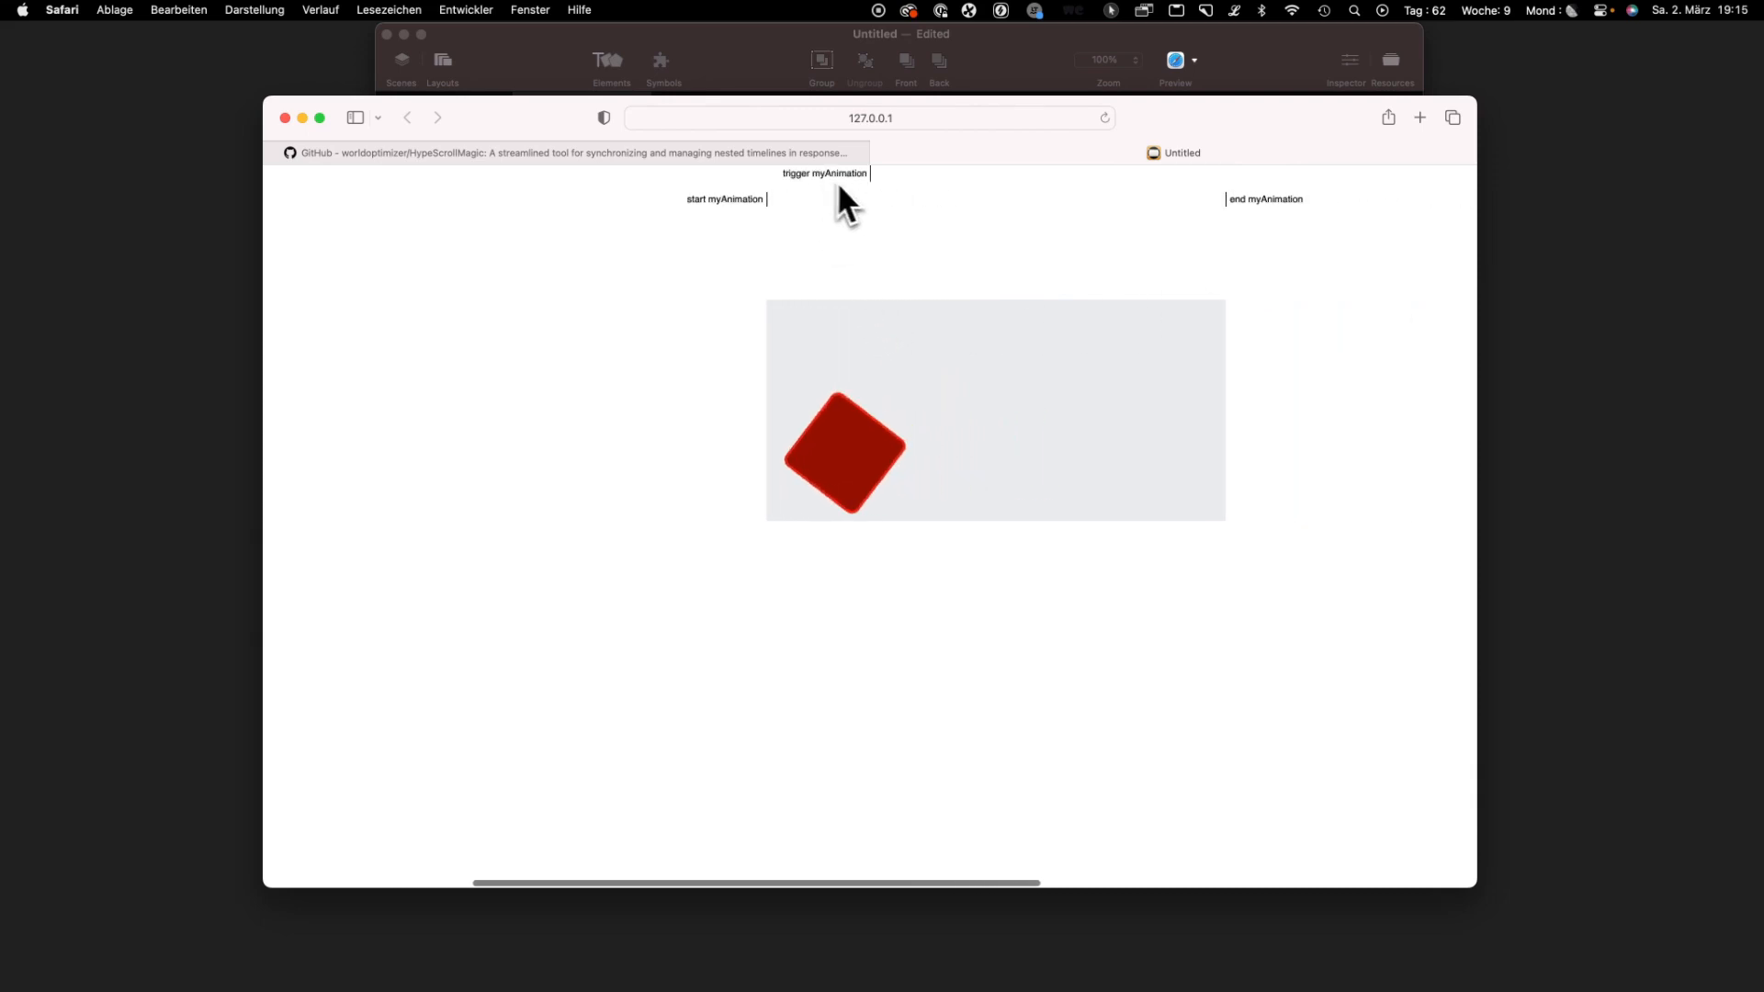
pyautogui.hscroll(2, 837, 184)
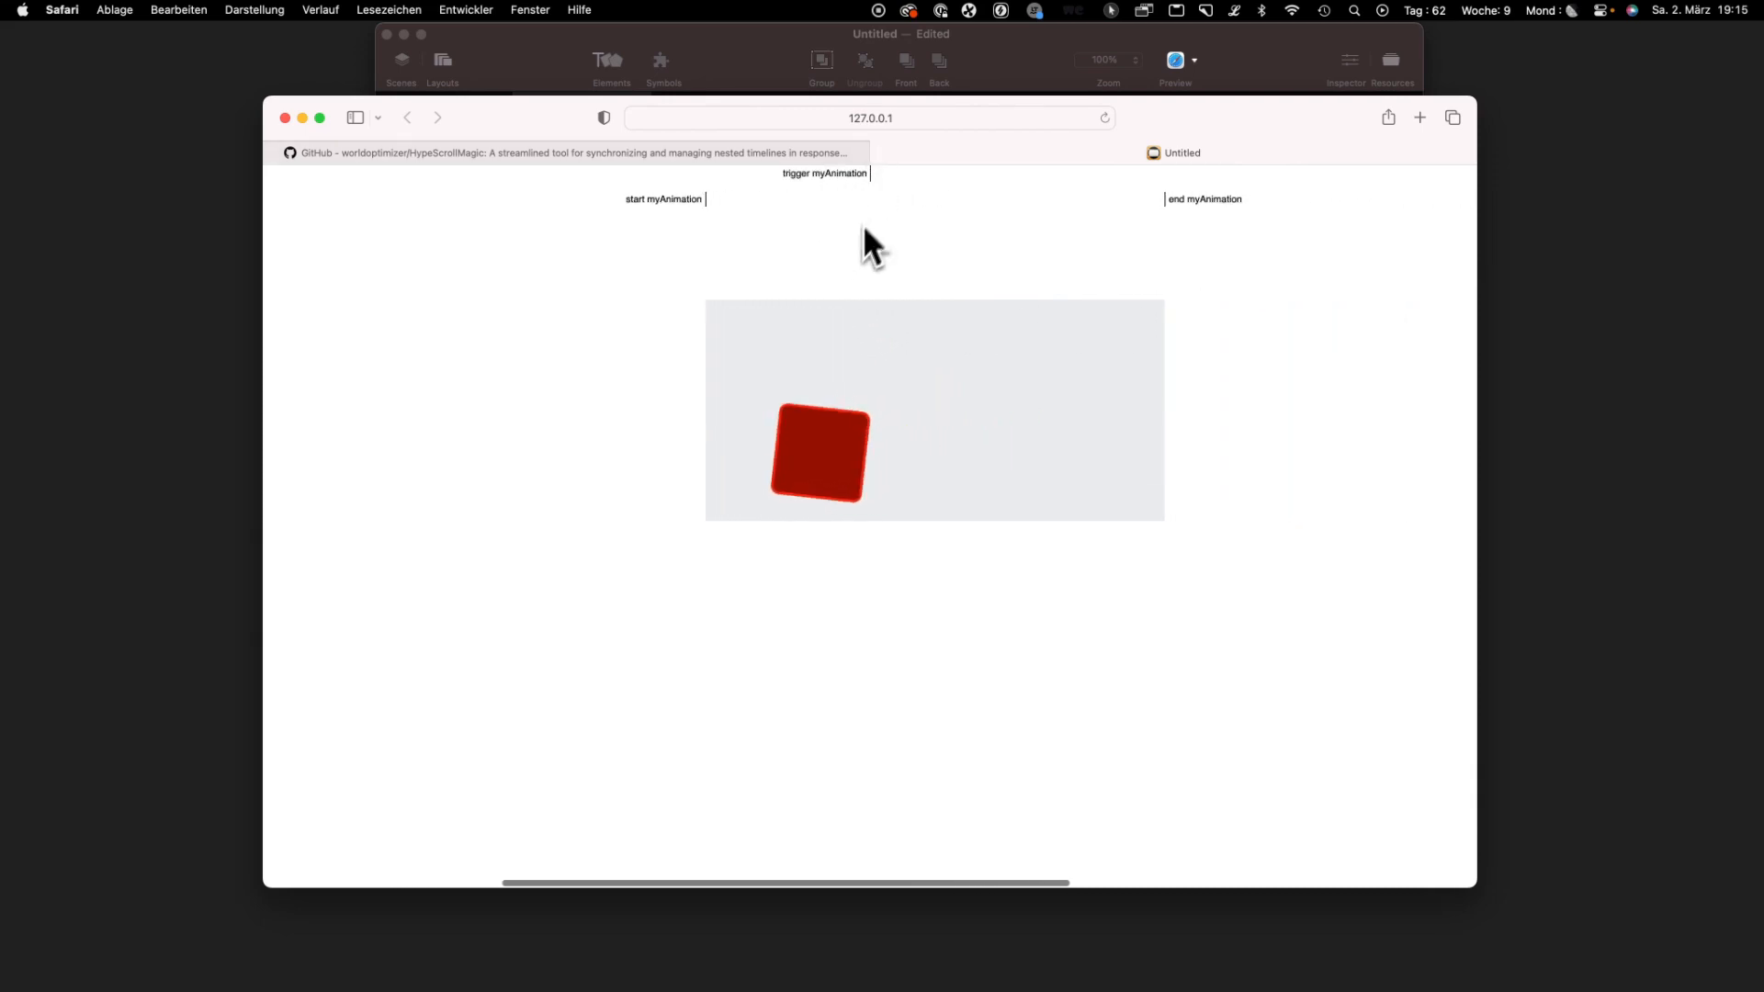
pyautogui.hscroll(3, 841, 257)
pyautogui.hscroll(4, 842, 263)
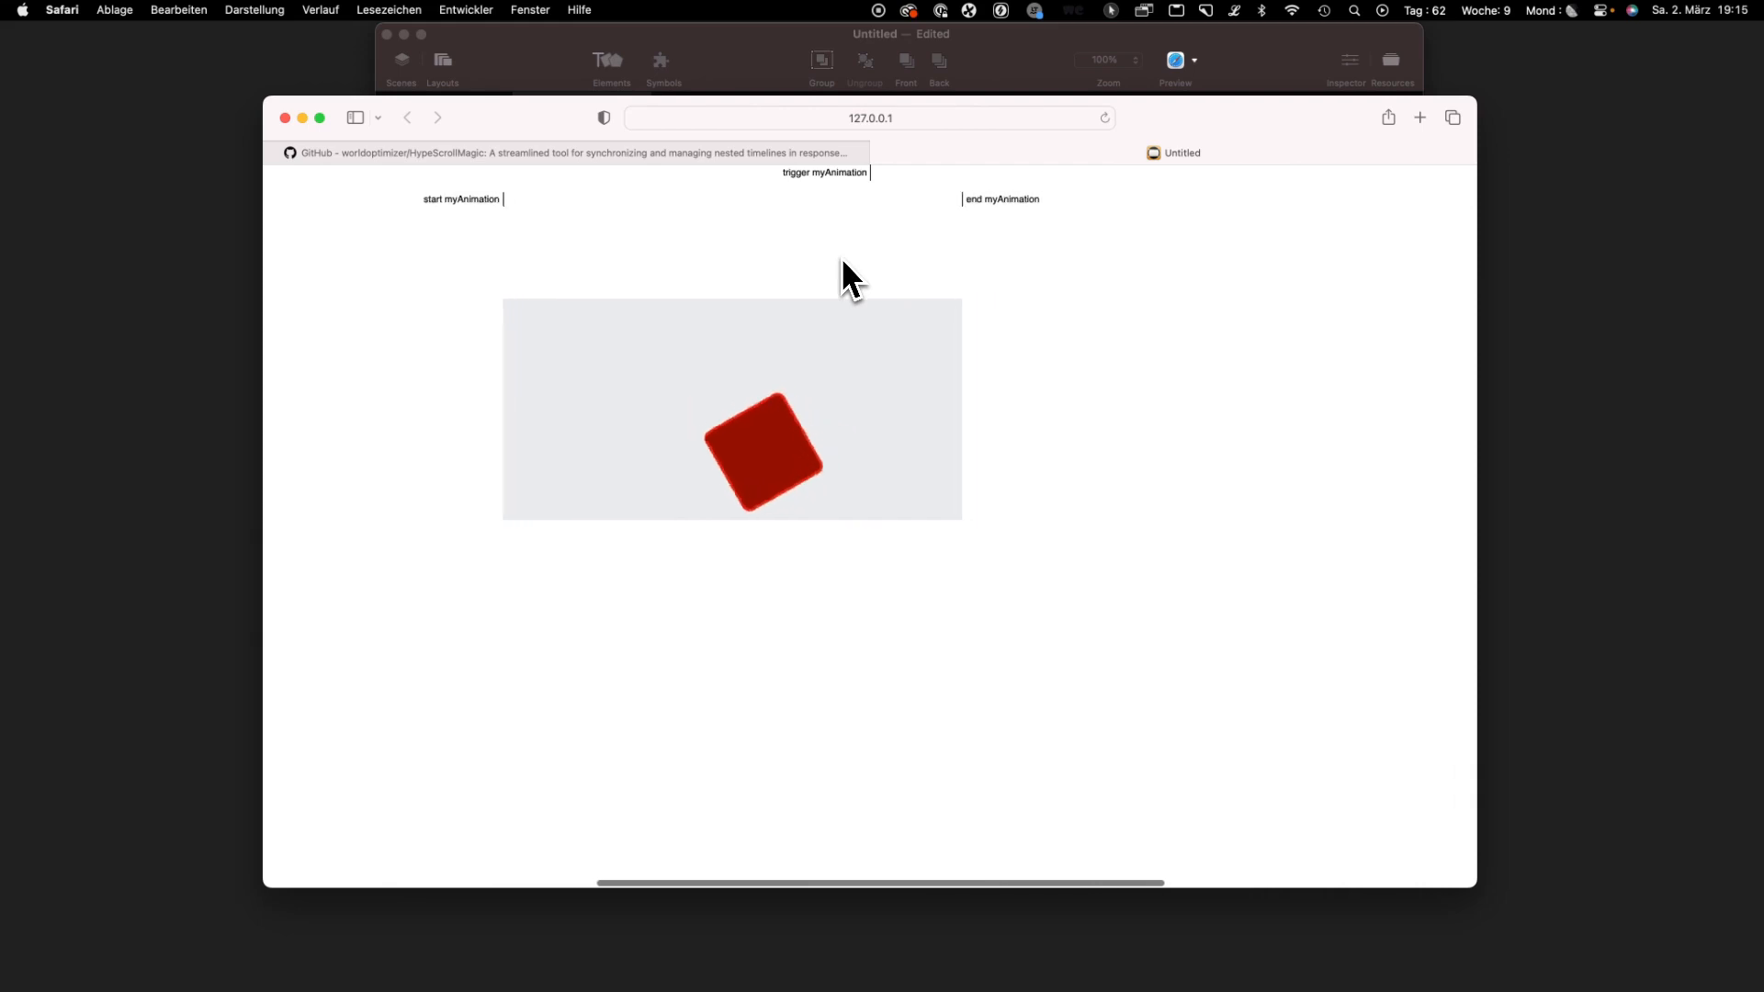
pyautogui.hscroll(-5, 840, 263)
pyautogui.hscroll(-5, 838, 260)
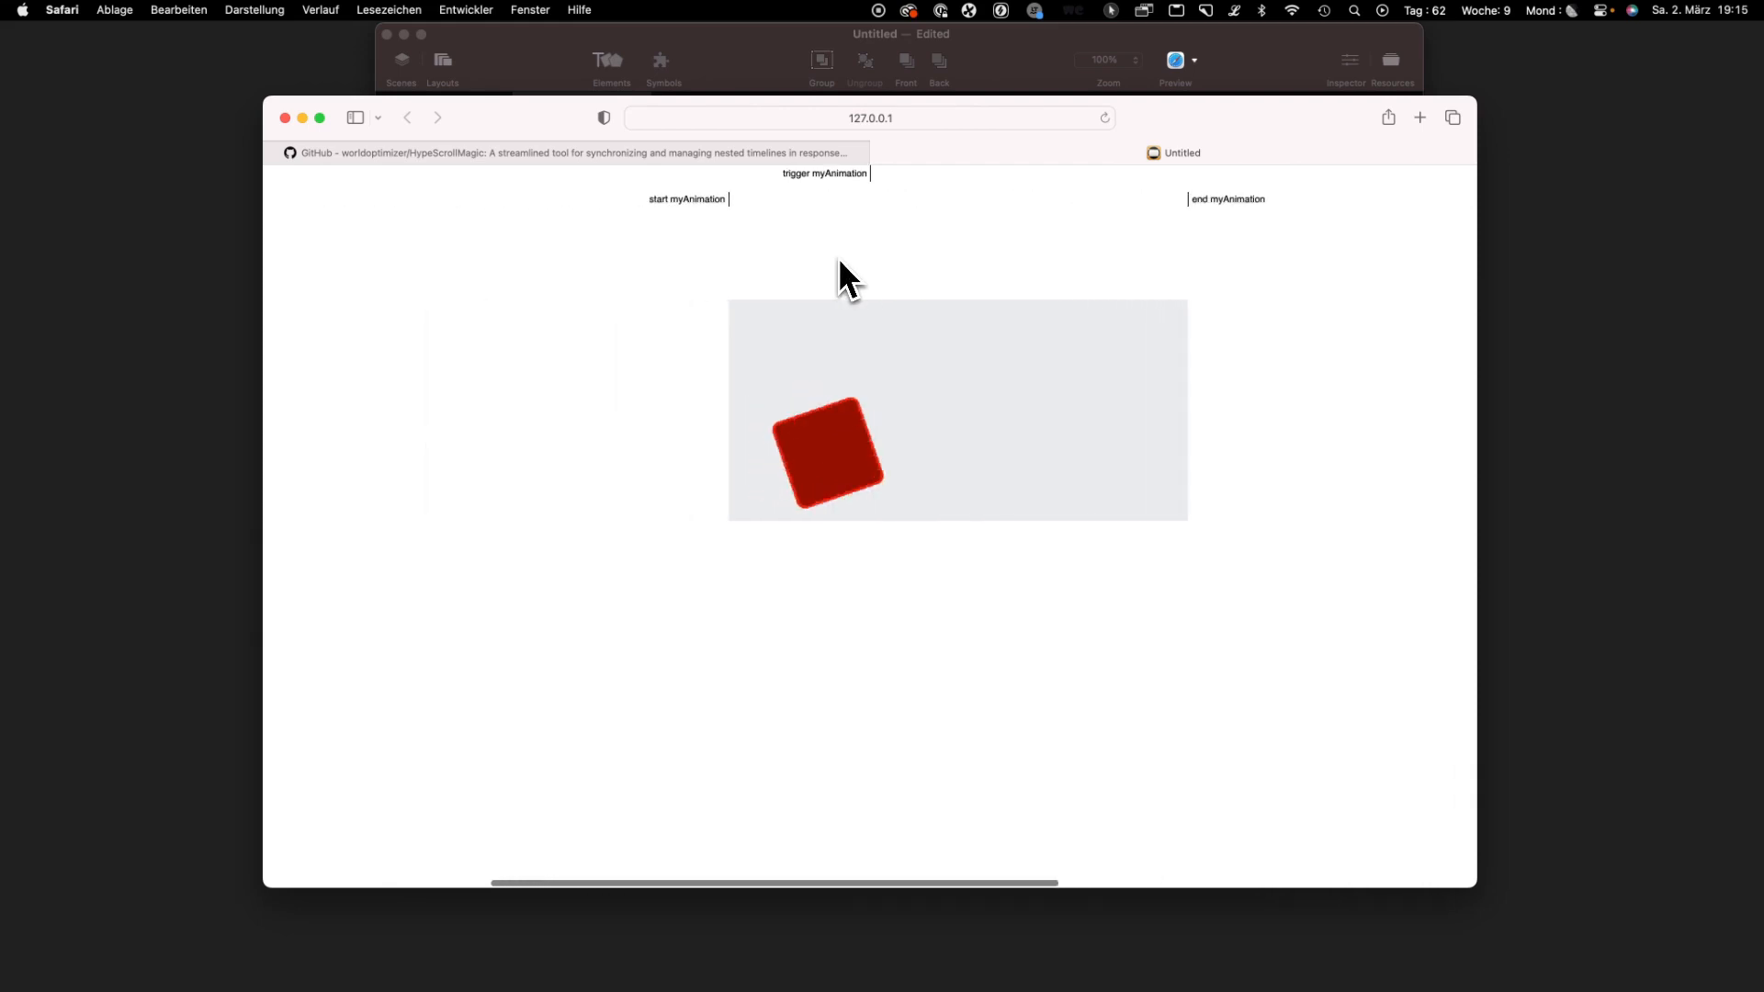
pyautogui.hscroll(6, 836, 260)
pyautogui.hscroll(2, 838, 261)
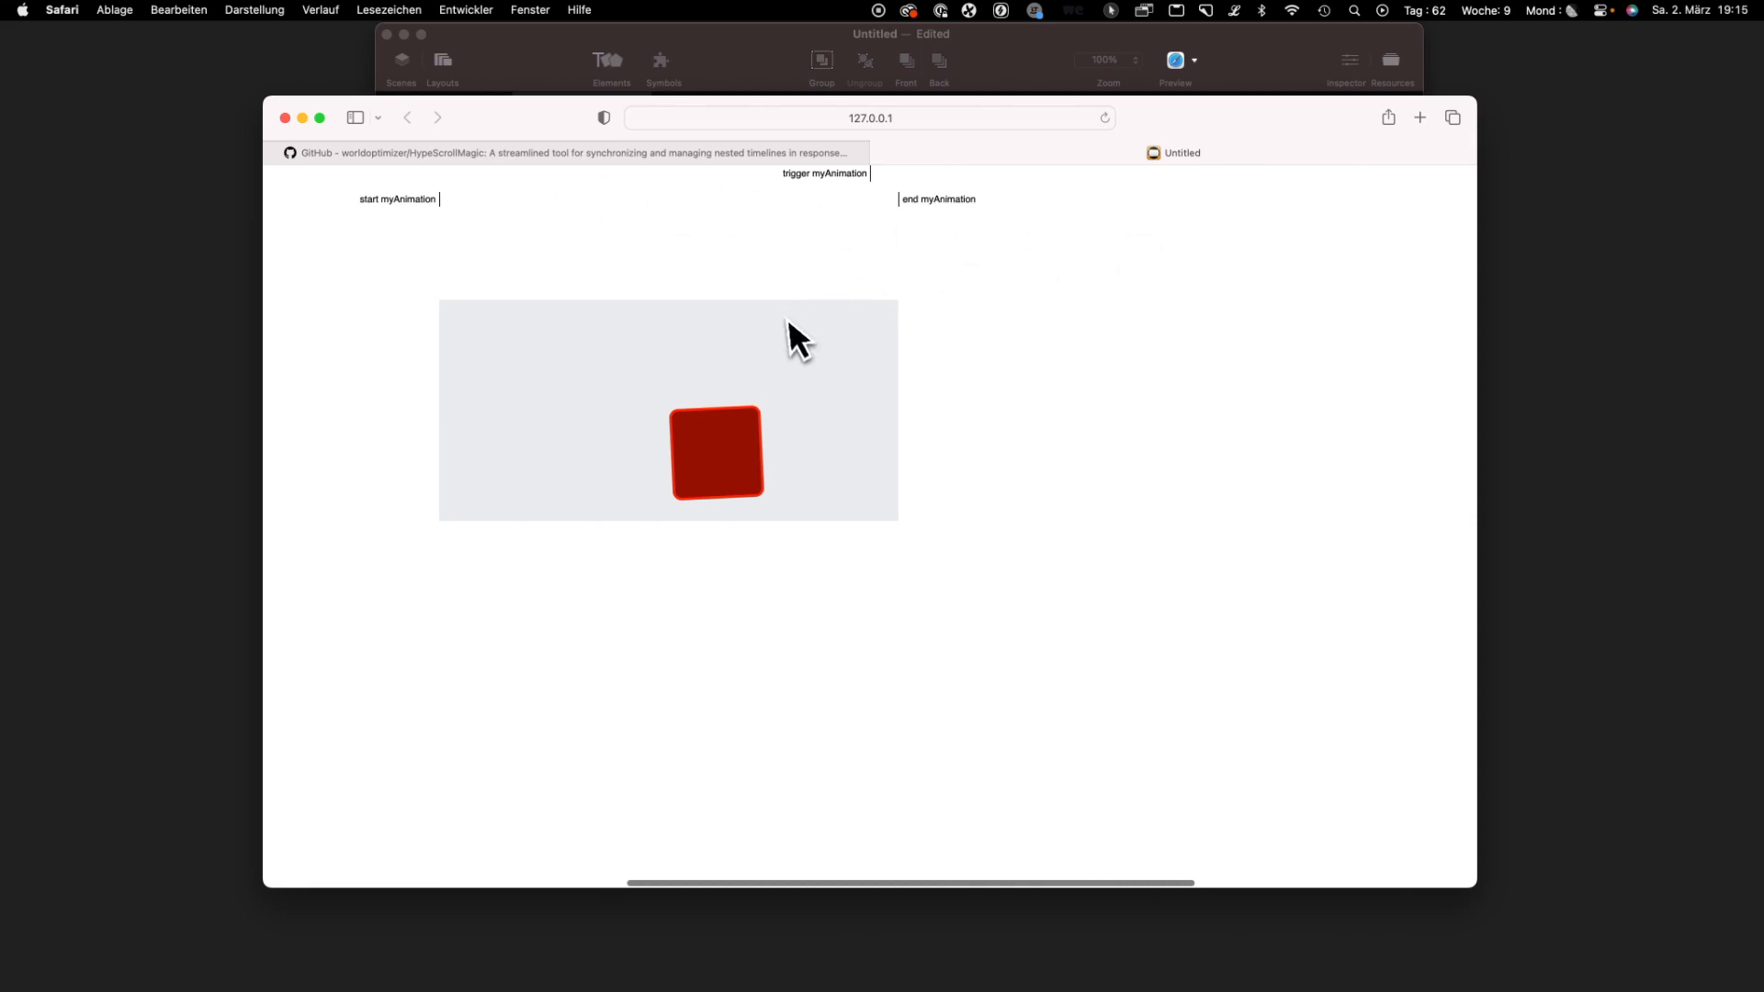
pyautogui.hscroll(-5, 790, 324)
pyautogui.hscroll(8, 789, 325)
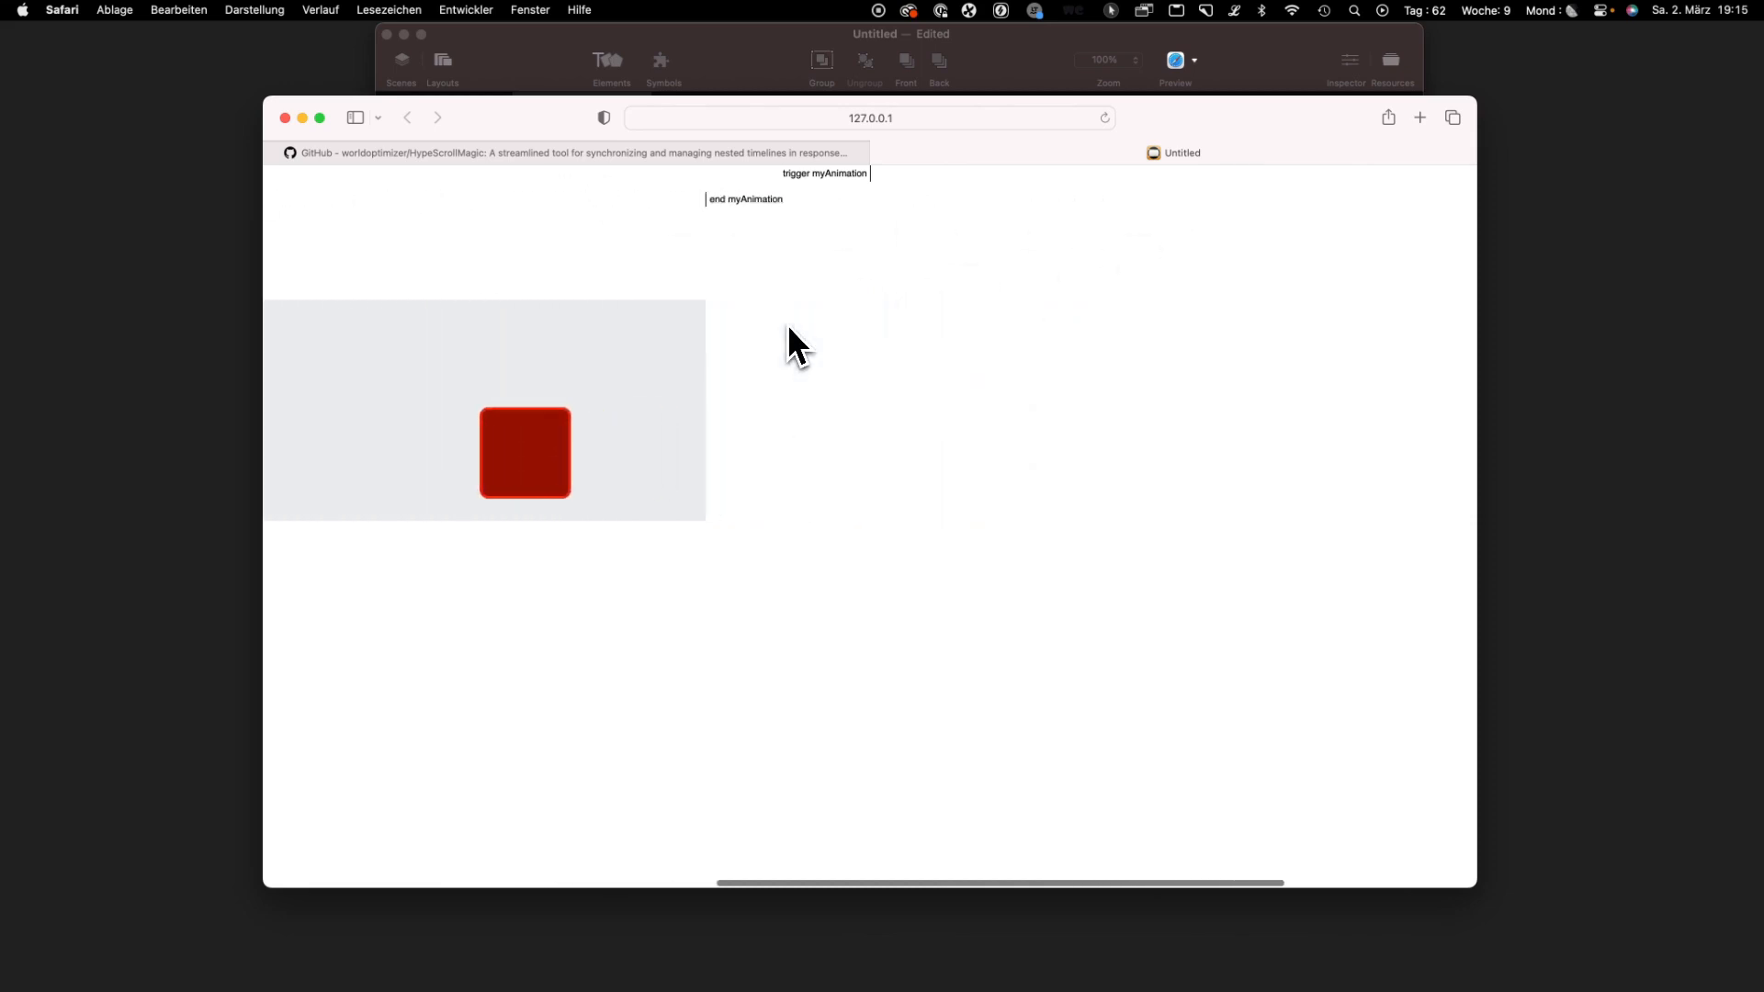
pyautogui.hscroll(4, 788, 327)
pyautogui.hscroll(-15, 788, 327)
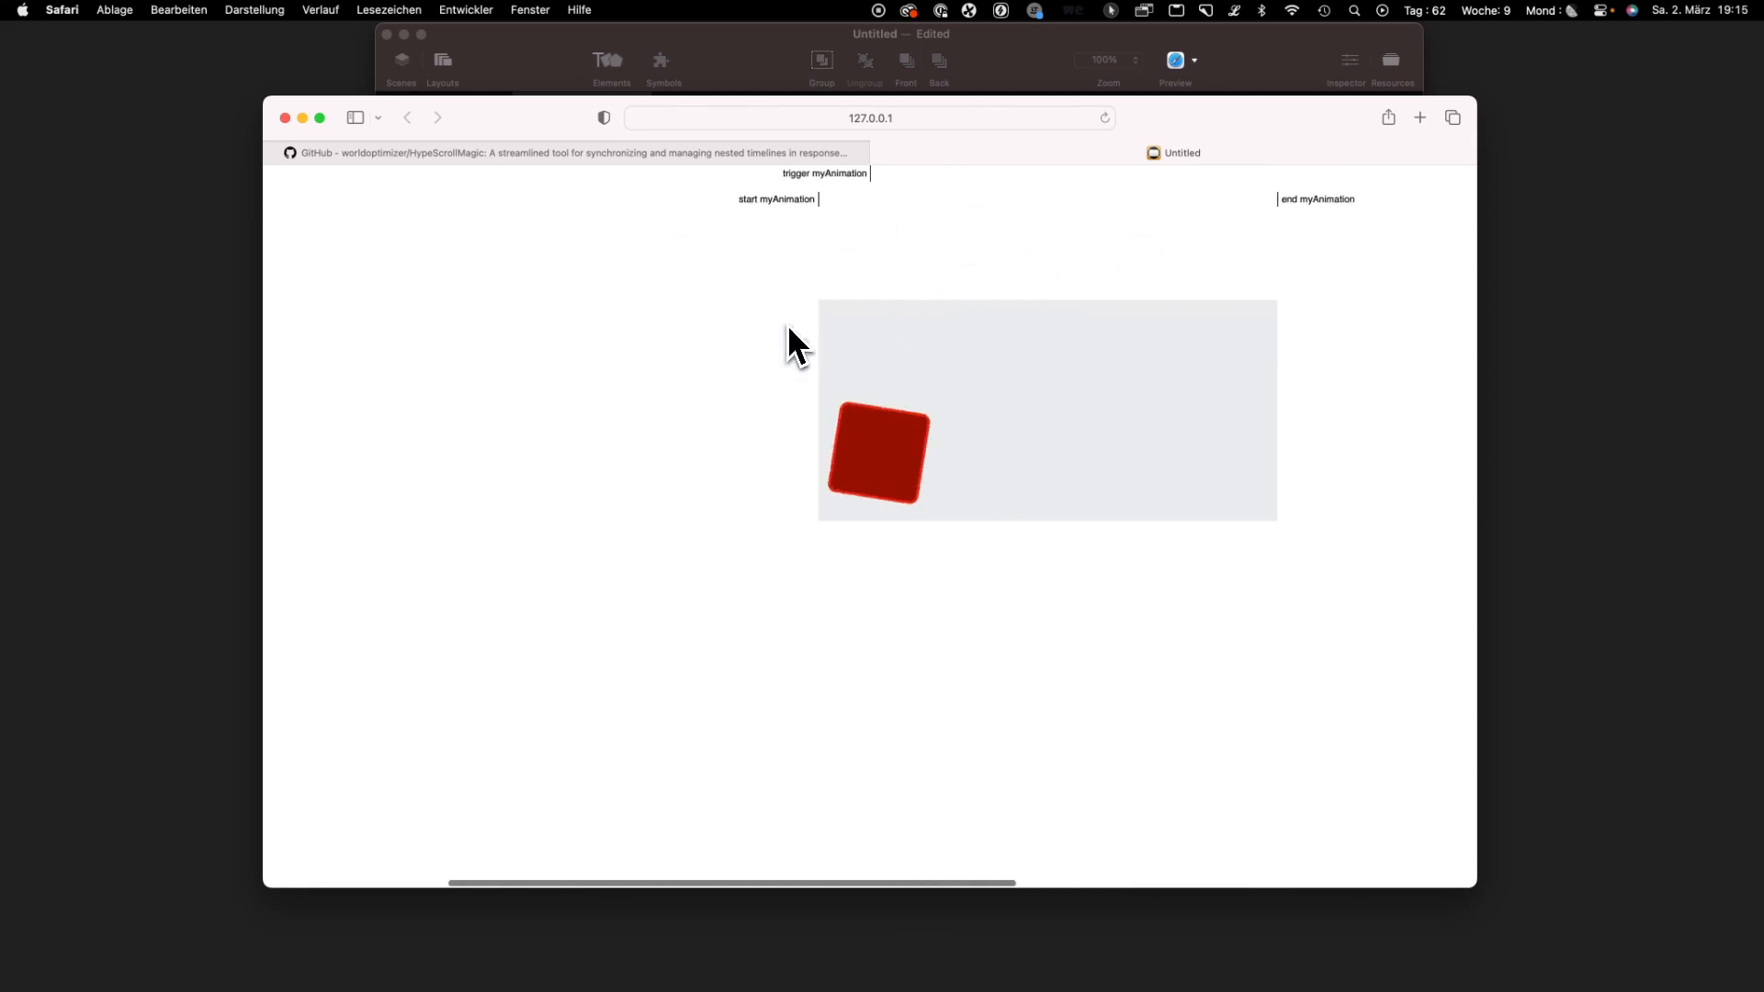
# Return to the HypeScrollMagic README and read from the optional data-attributes on into the Behaviors section
pyautogui.click(617, 152)
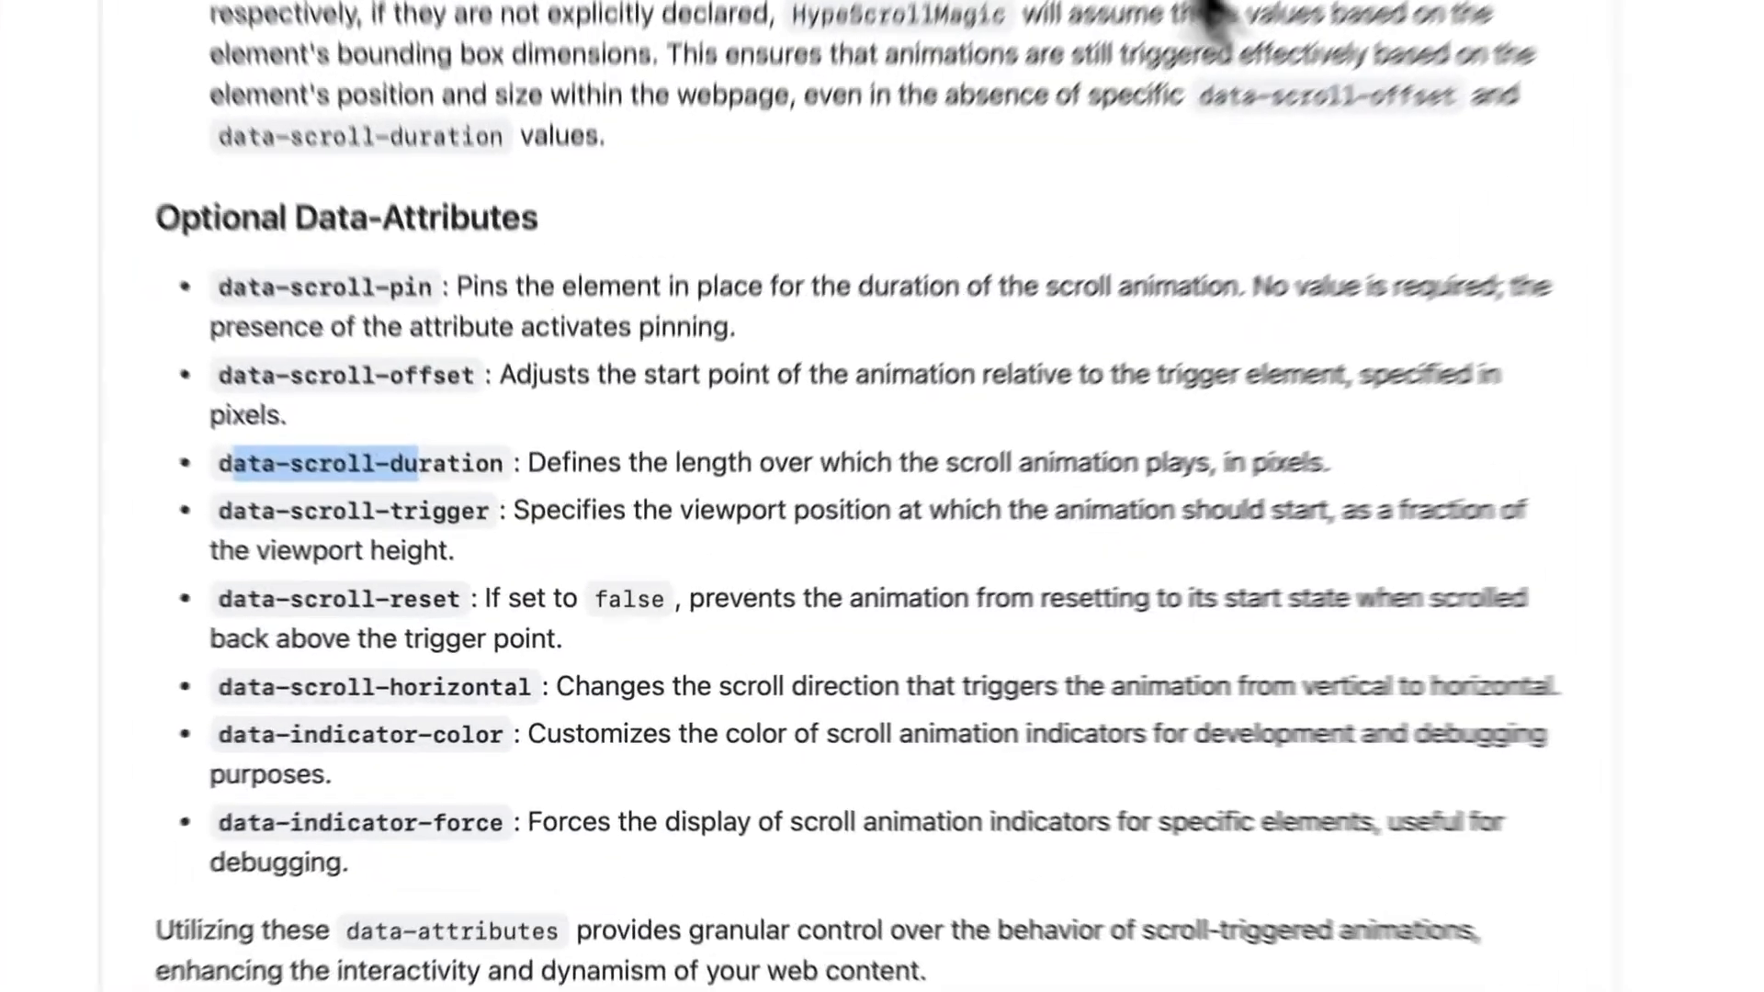
pyautogui.scroll(-5, 1314, 275)
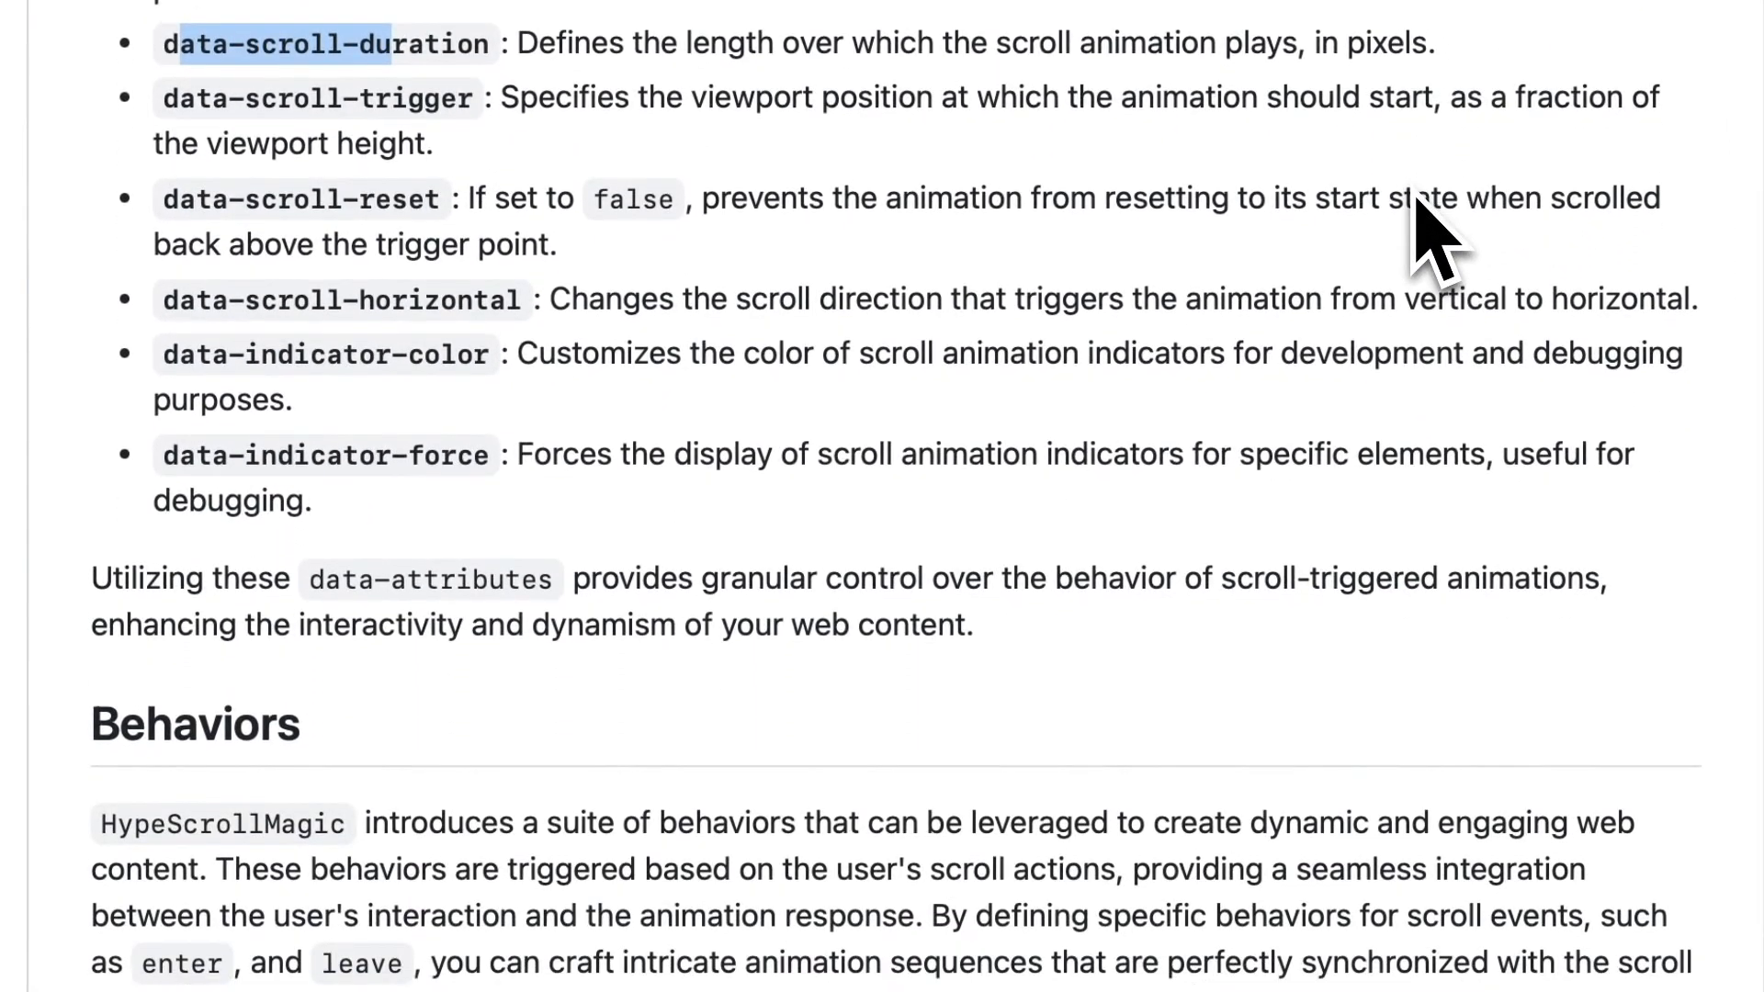
pyautogui.scroll(-5, 1415, 196)
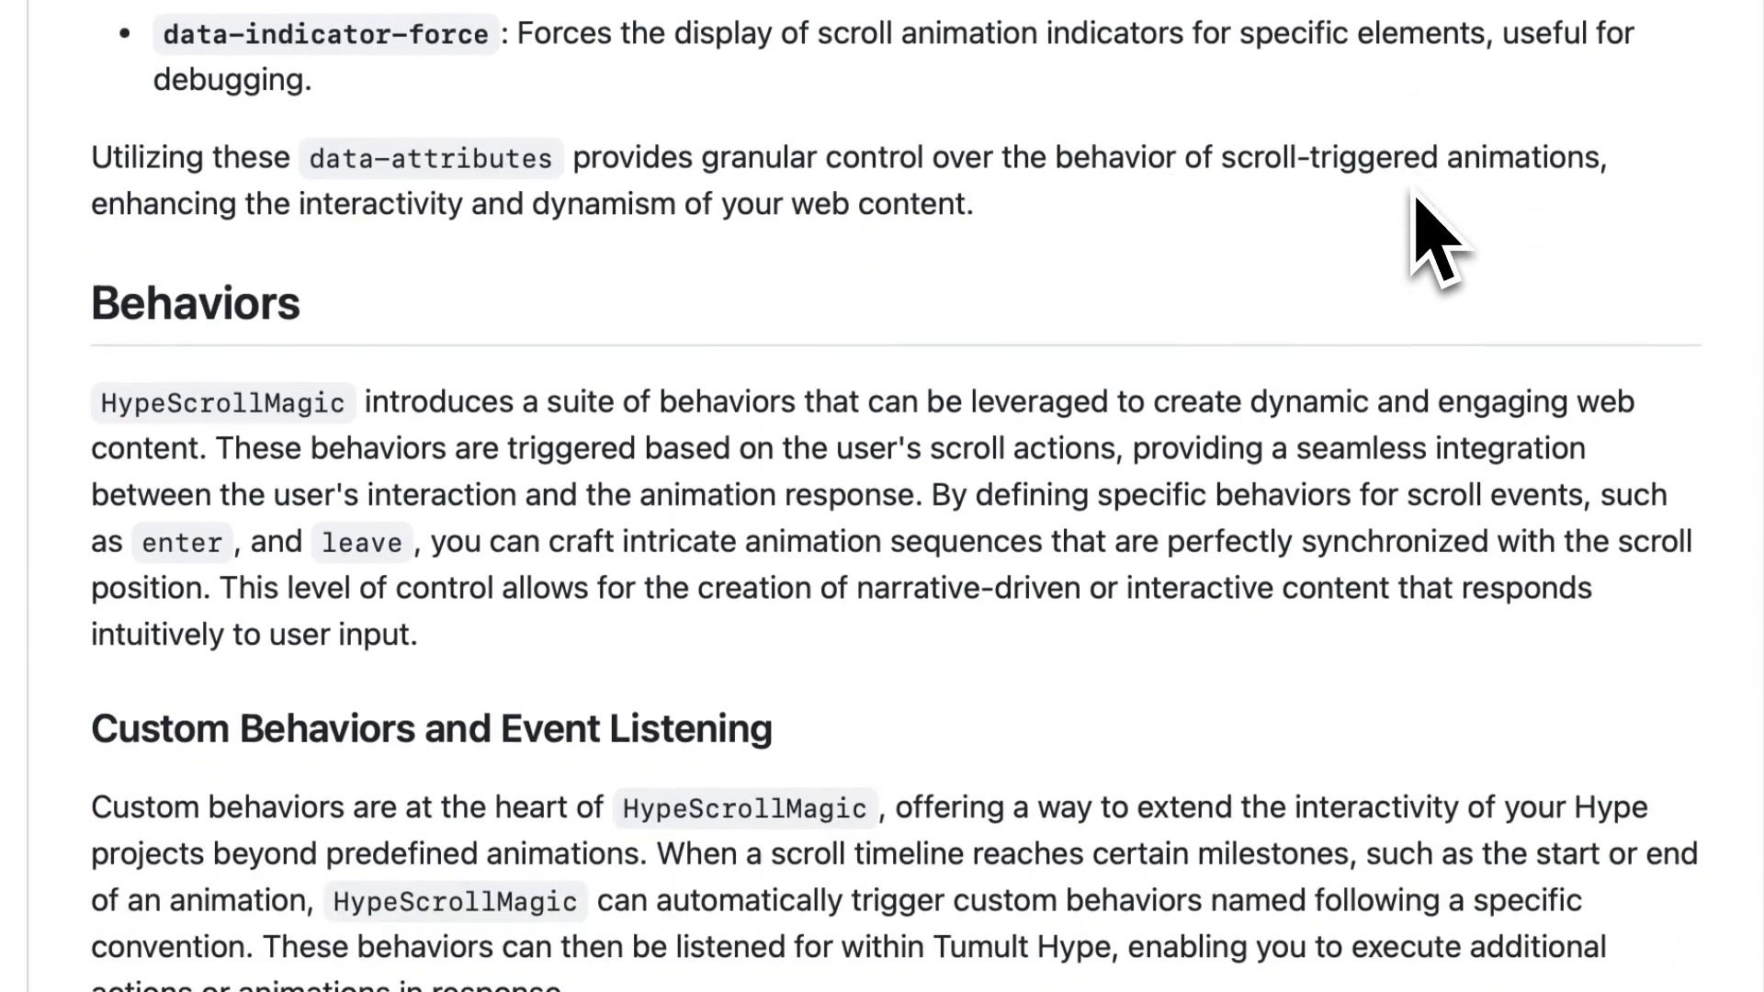
pyautogui.scroll(-4, 1415, 195)
pyautogui.scroll(-4, 1424, 220)
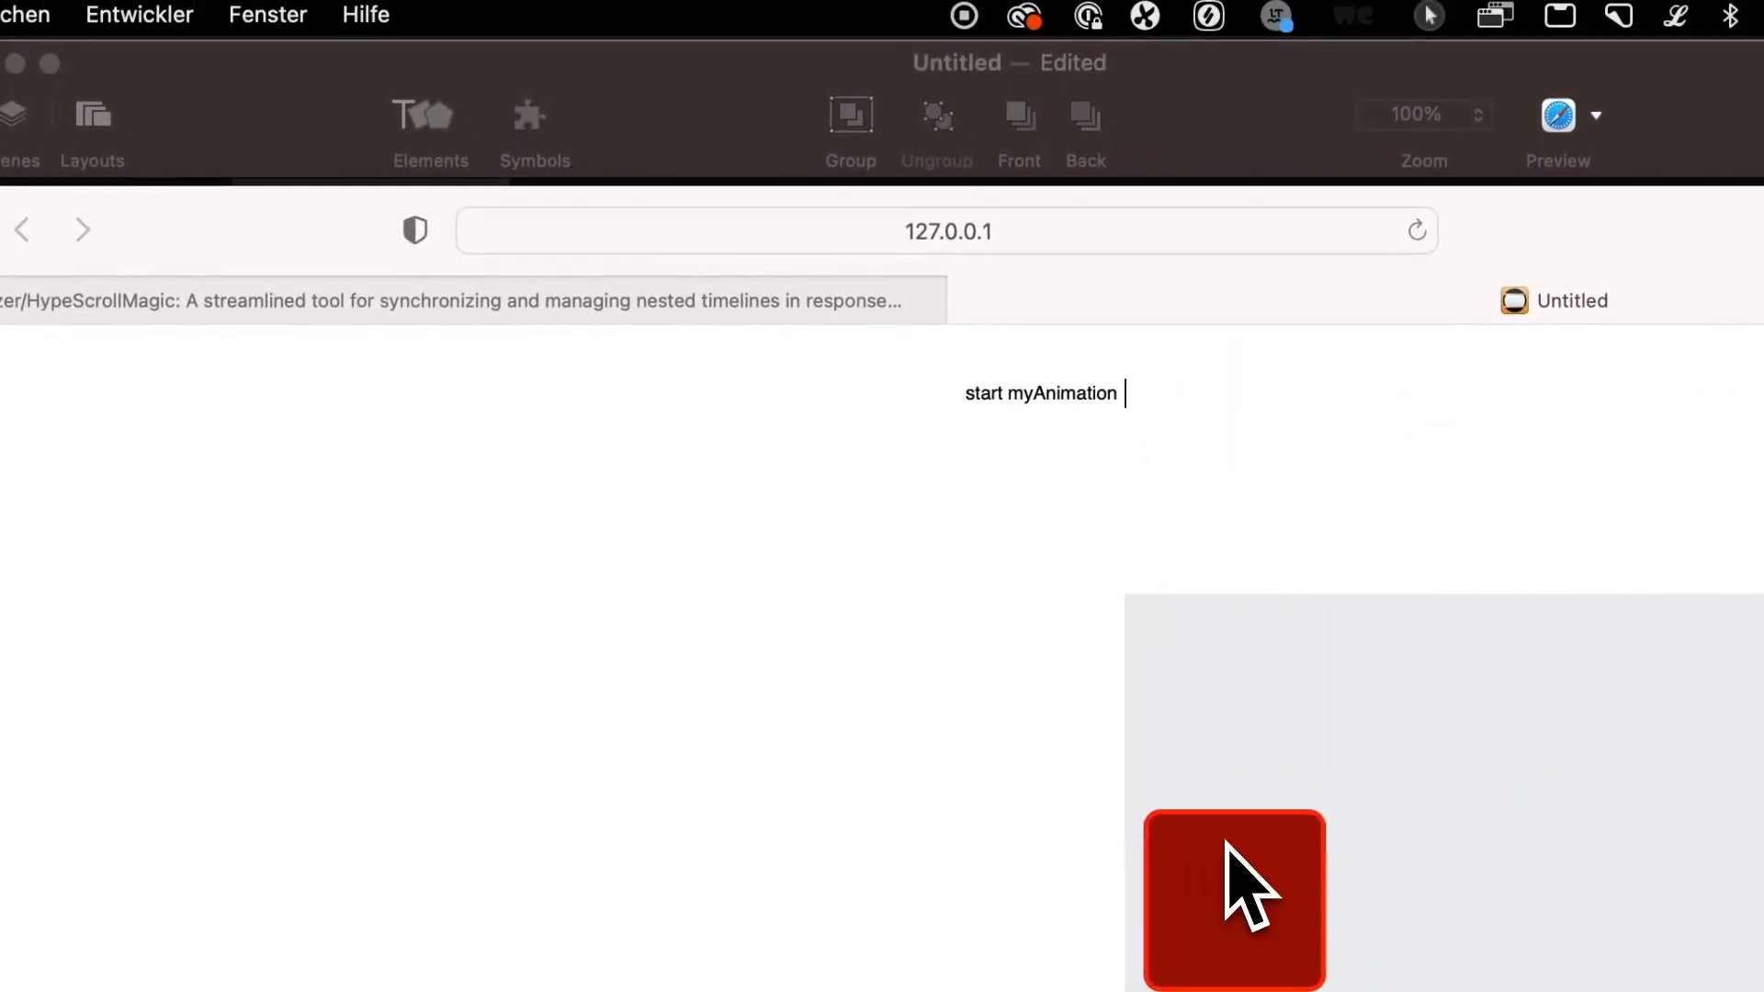
# Scroll the browser preview horizontally through the symbol's start and end boundaries, and back again
pyautogui.hscroll(10, 1231, 882)
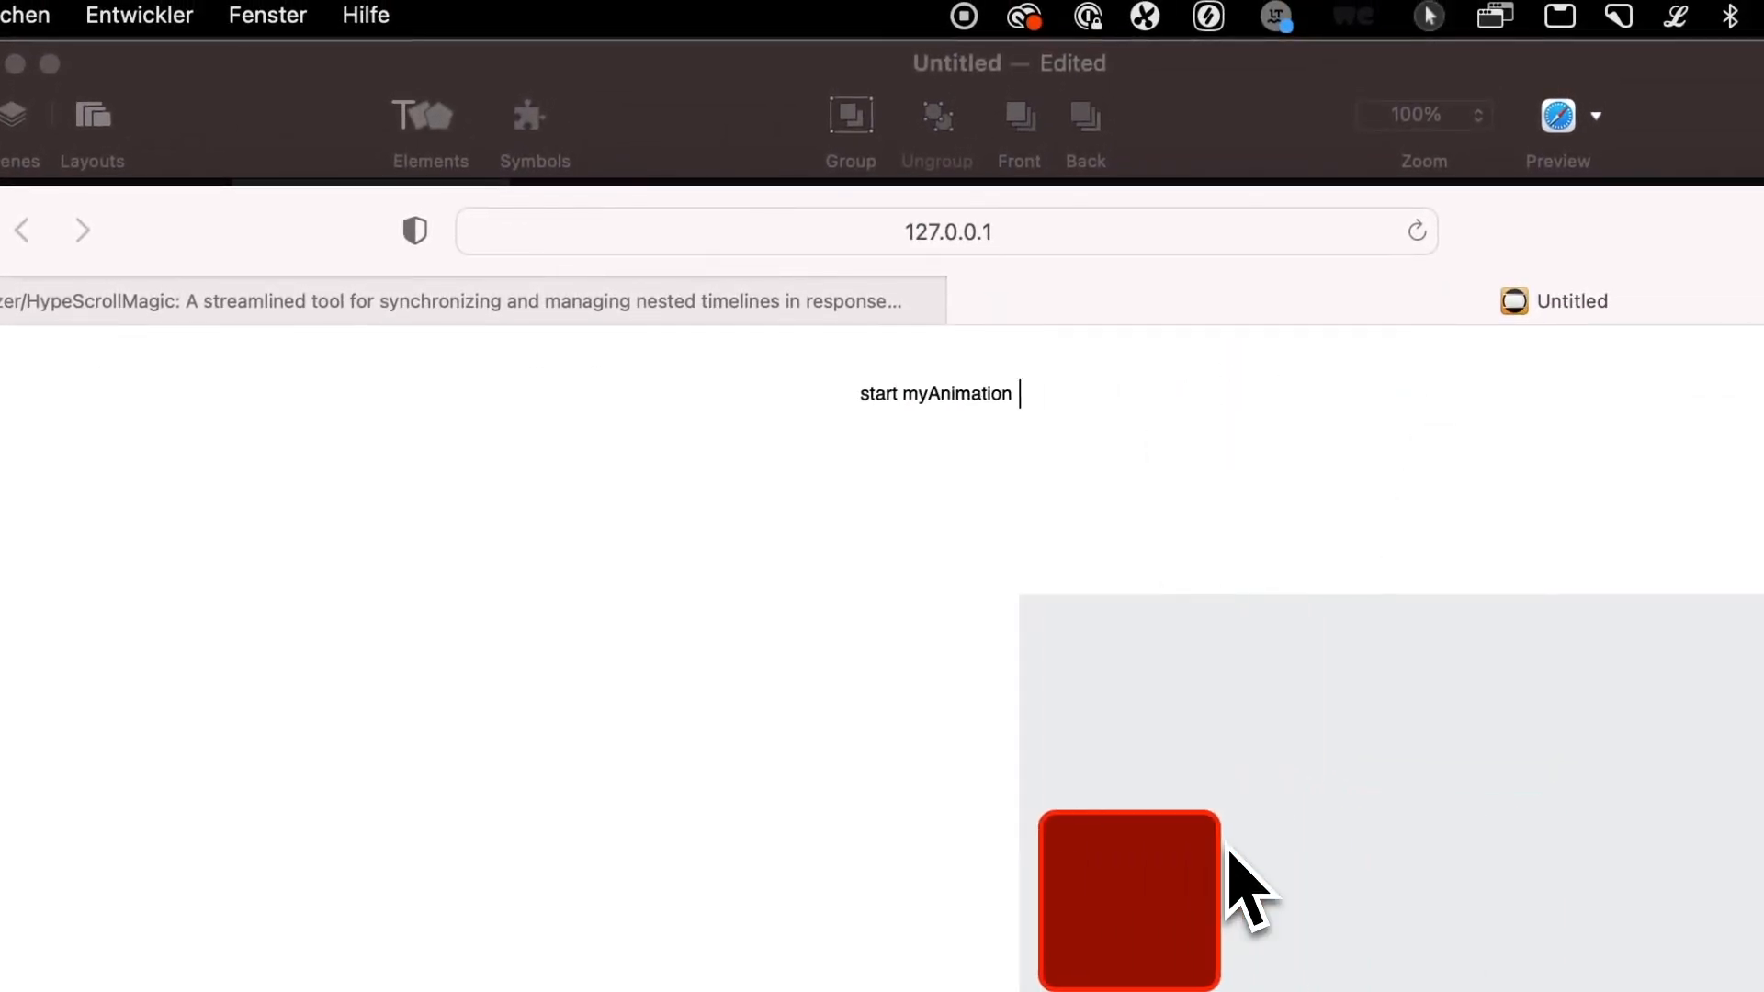
pyautogui.hscroll(10, 1230, 882)
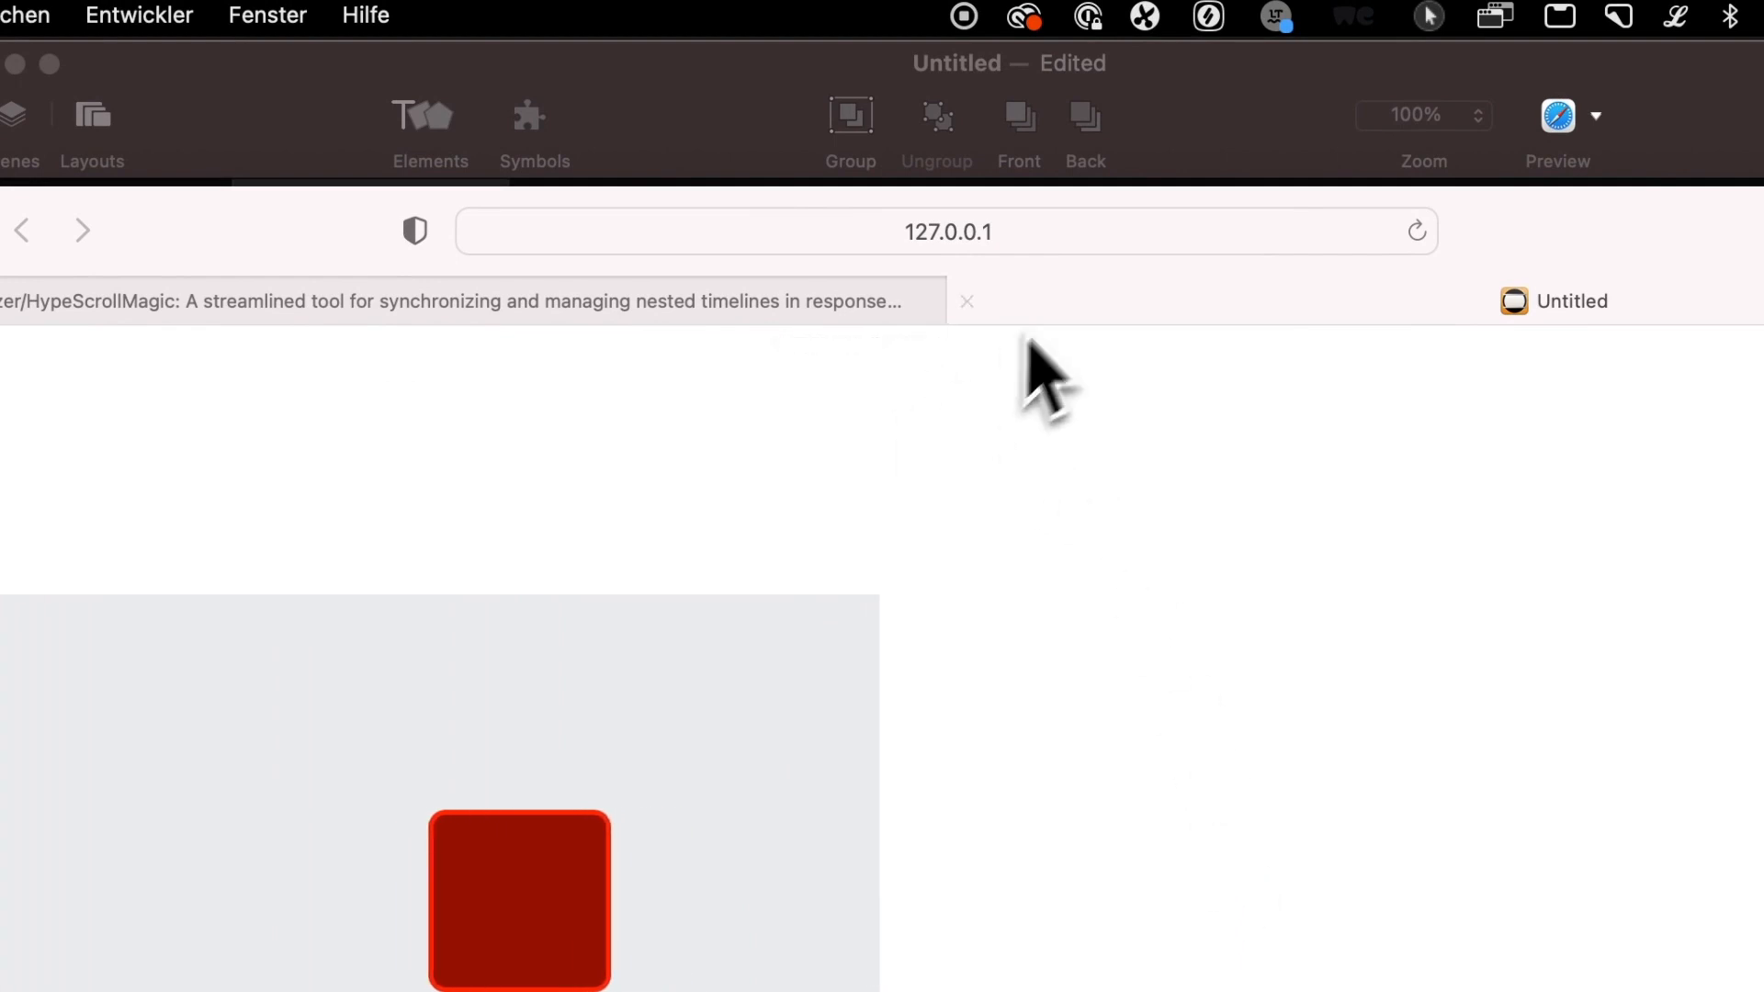
pyautogui.hscroll(-10, 1015, 622)
# In the README's Advanced Usage Example, examine the scroll timeline code and highlight the myAnim.on('progress') event handler
pyautogui.click(242, 315)
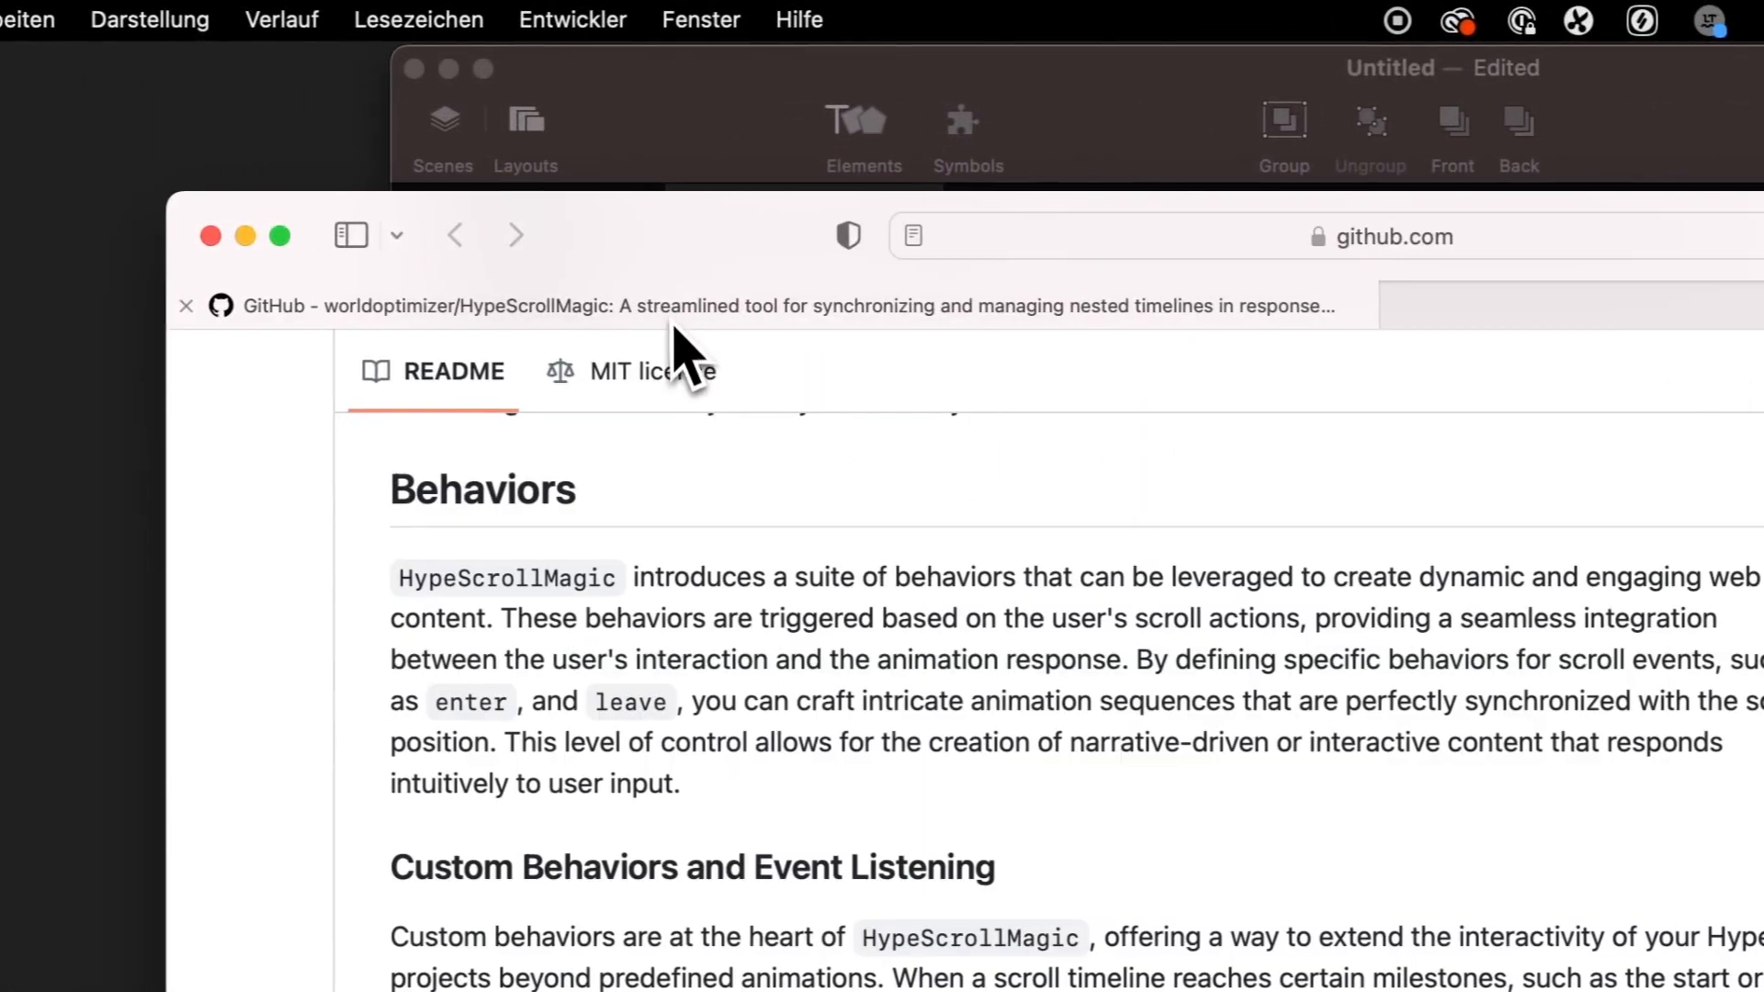
pyautogui.scroll(-15, 1038, 675)
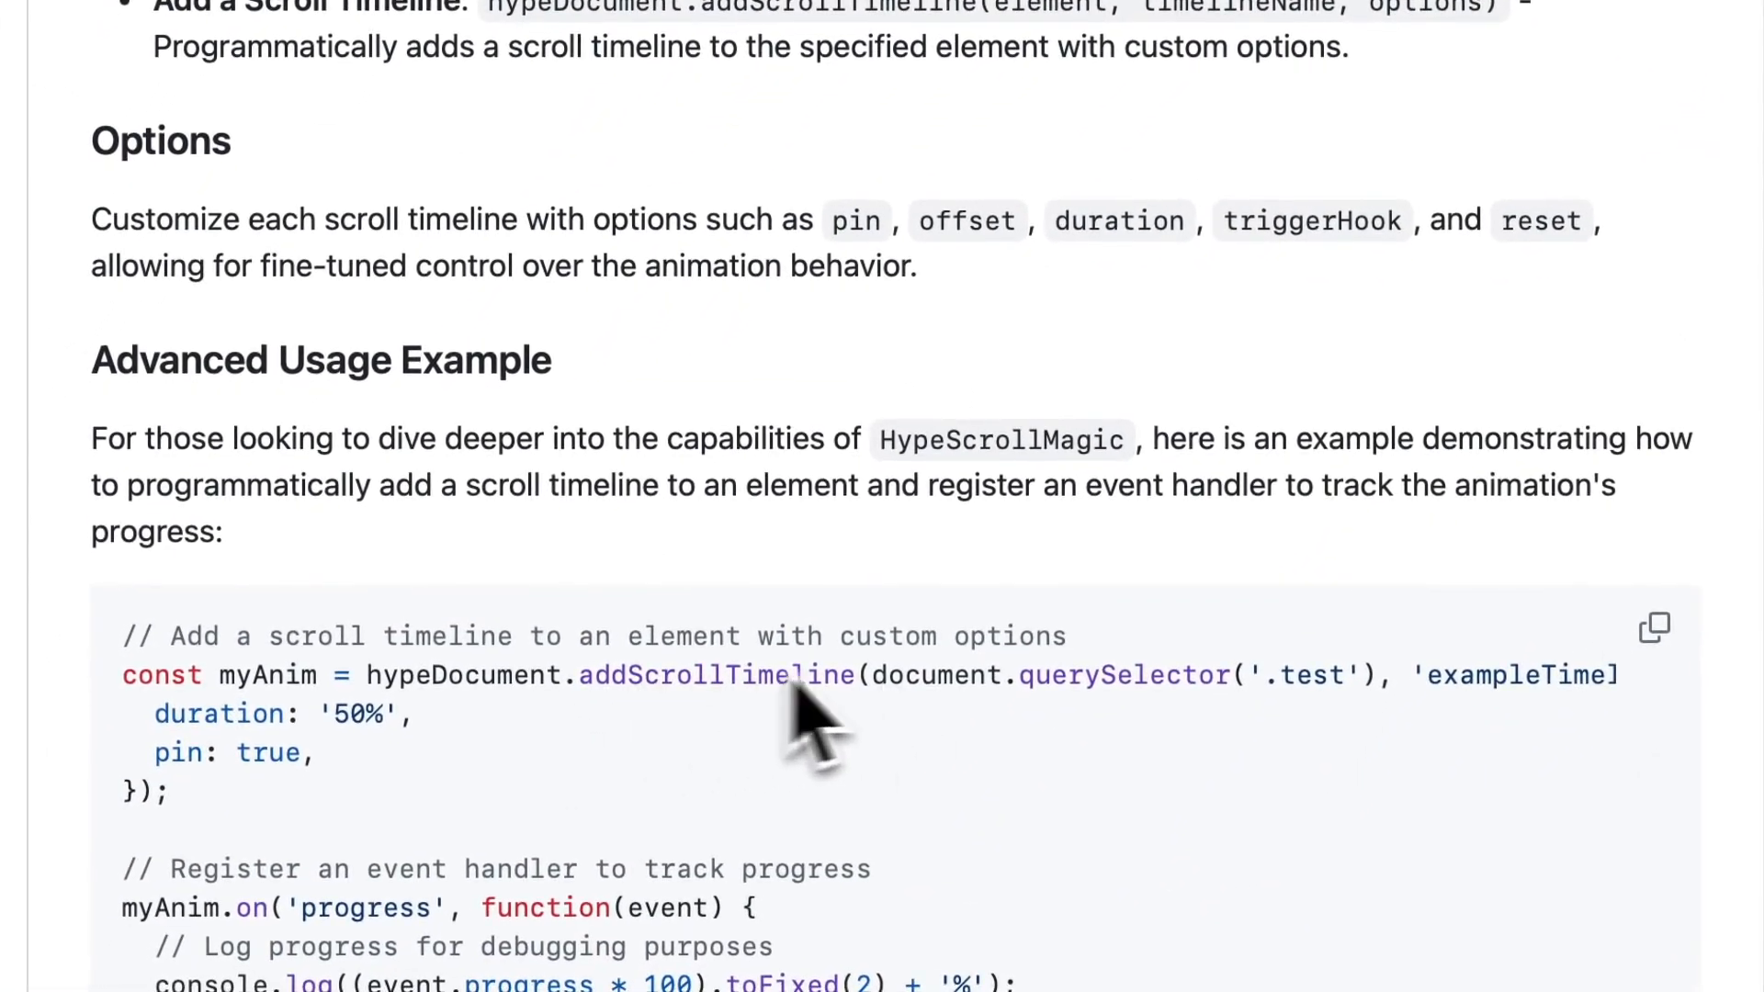
pyautogui.press('super+Tab')
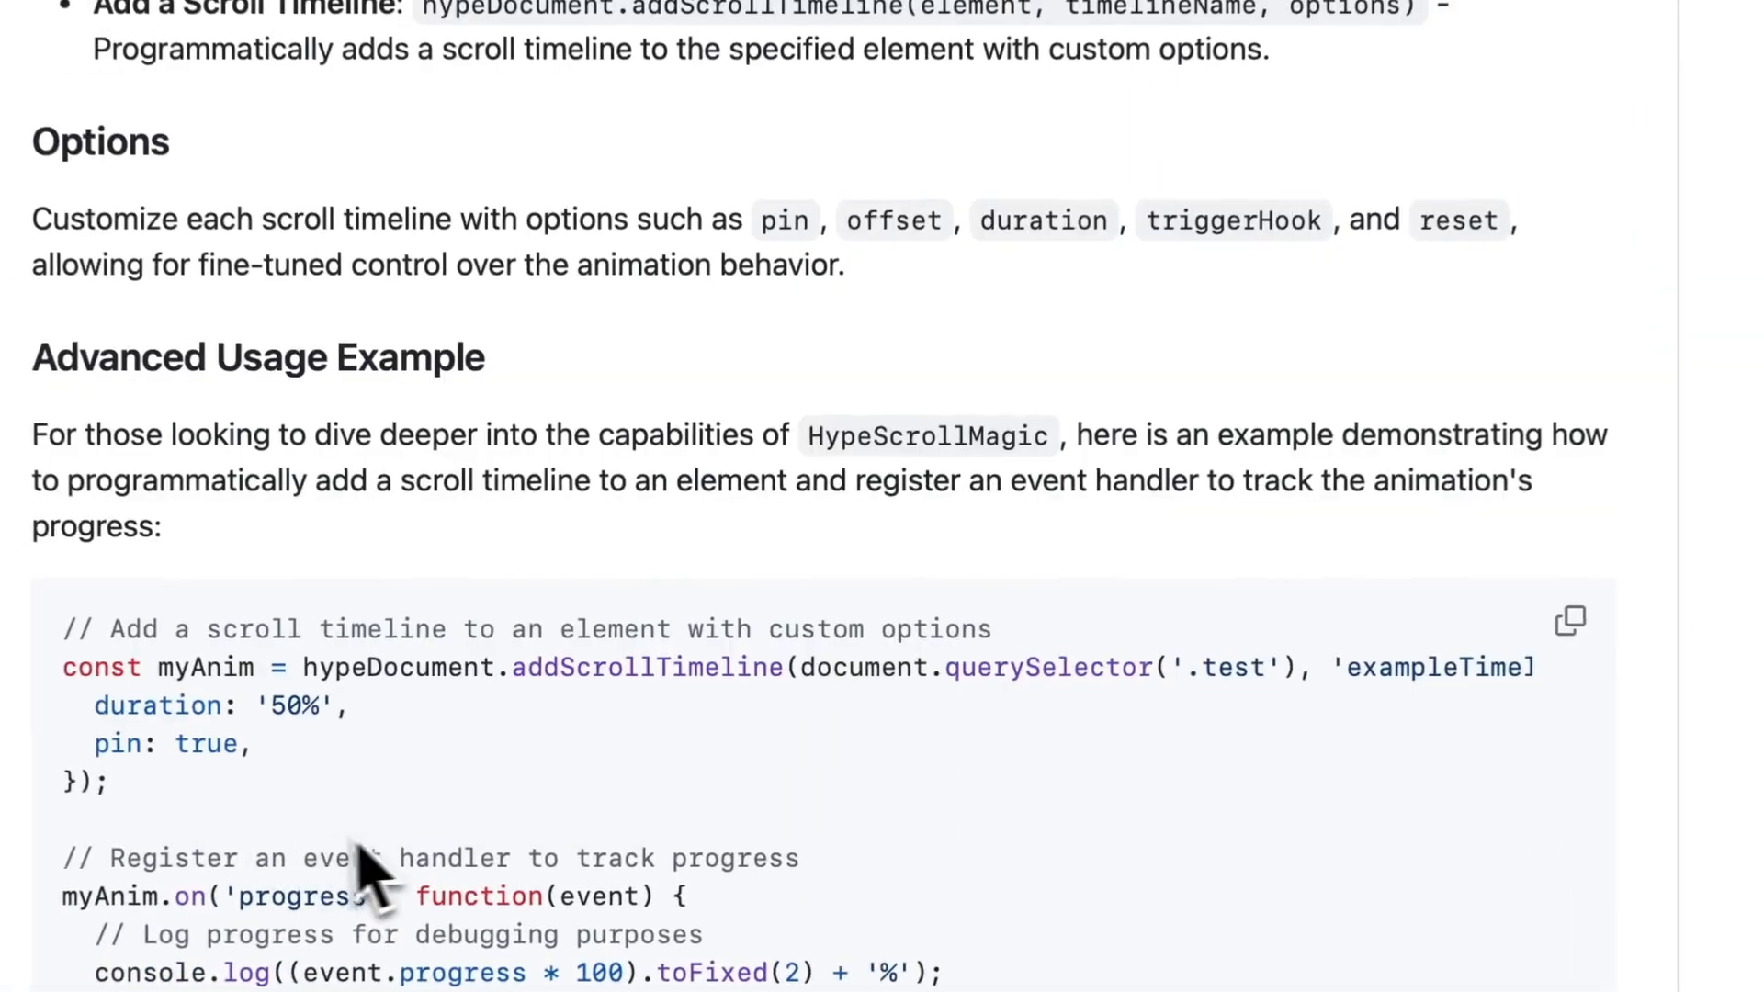
pyautogui.scroll(-4, 597, 795)
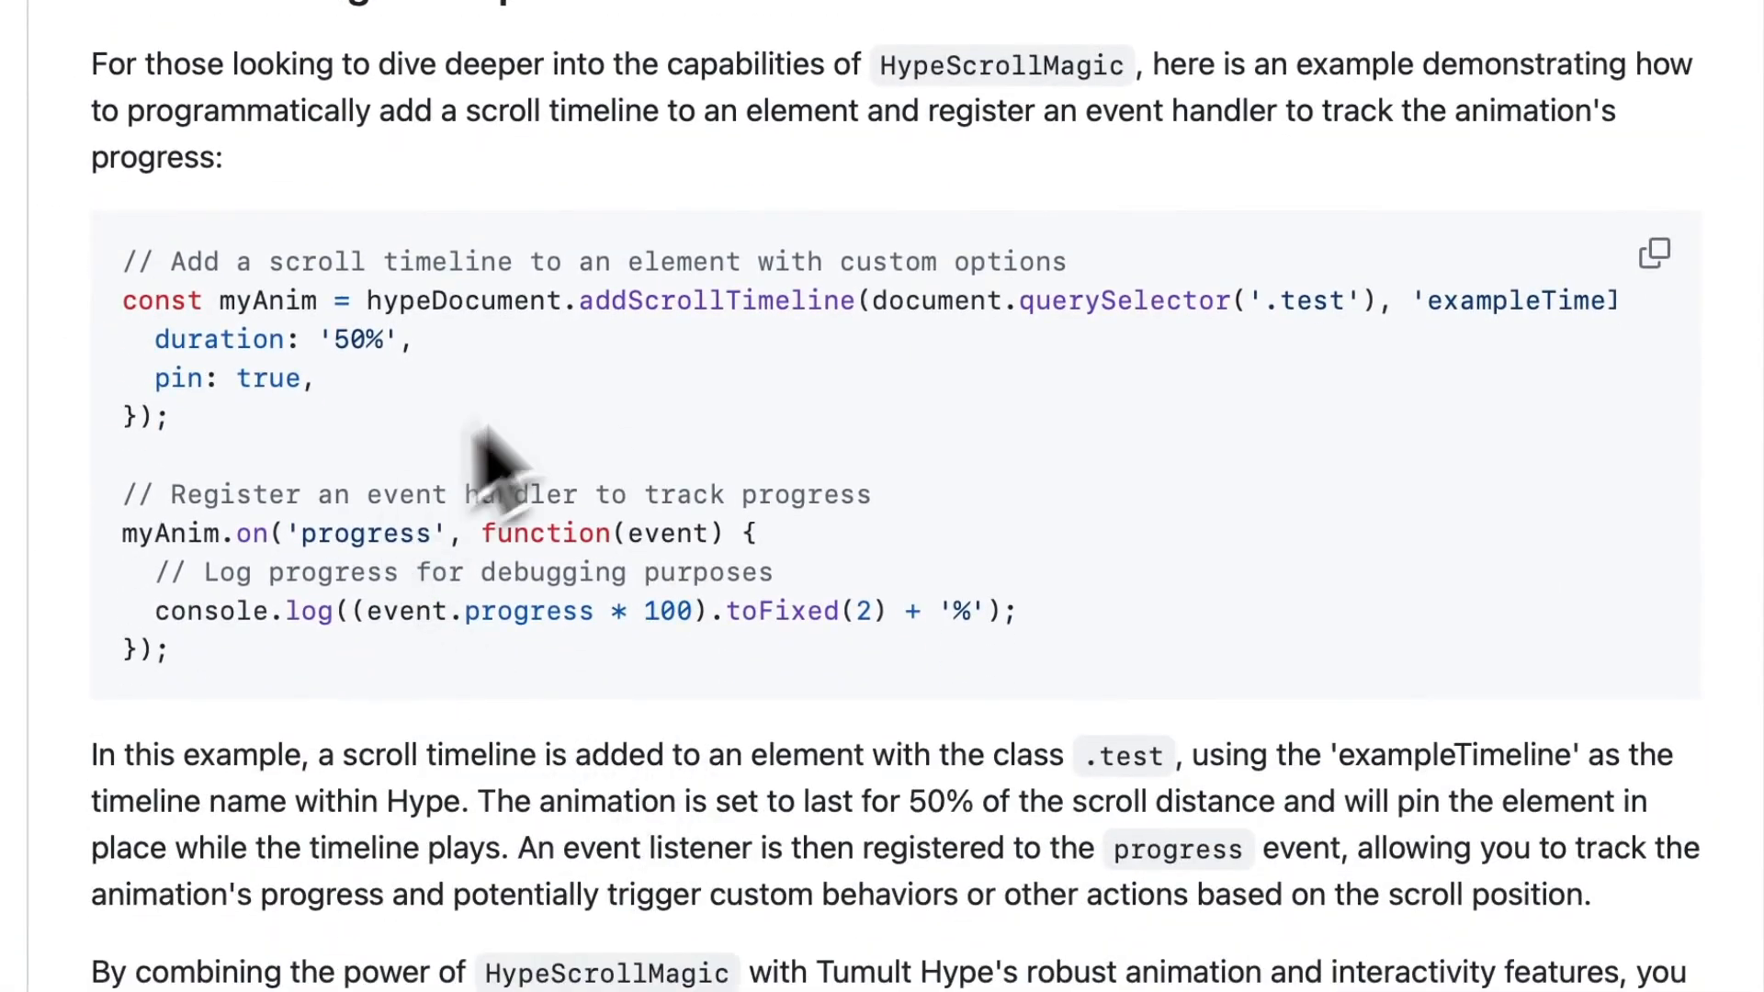
pyautogui.moveTo(123, 540); pyautogui.dragTo(614, 654)
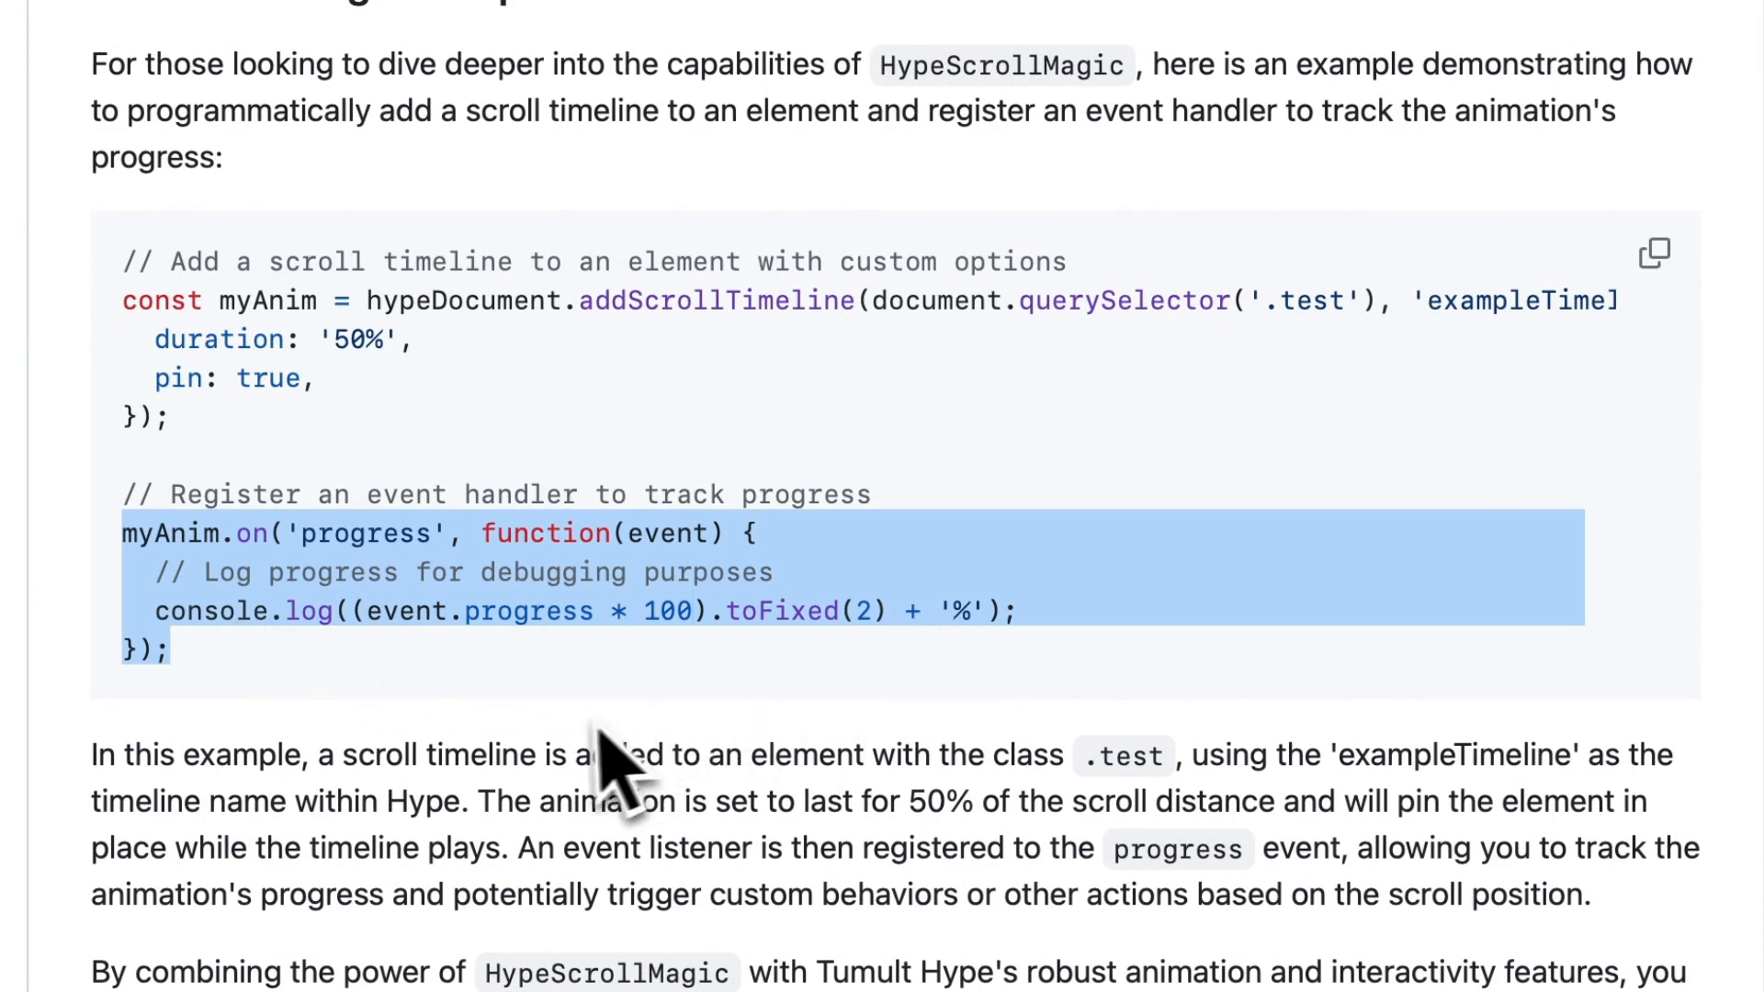
# Look over the README's JSDoc Documentation section, and return to the part on custom behaviors and programmatically adding timelines
pyautogui.scroll(-1, 803, 703)
pyautogui.scroll(-5, 813, 703)
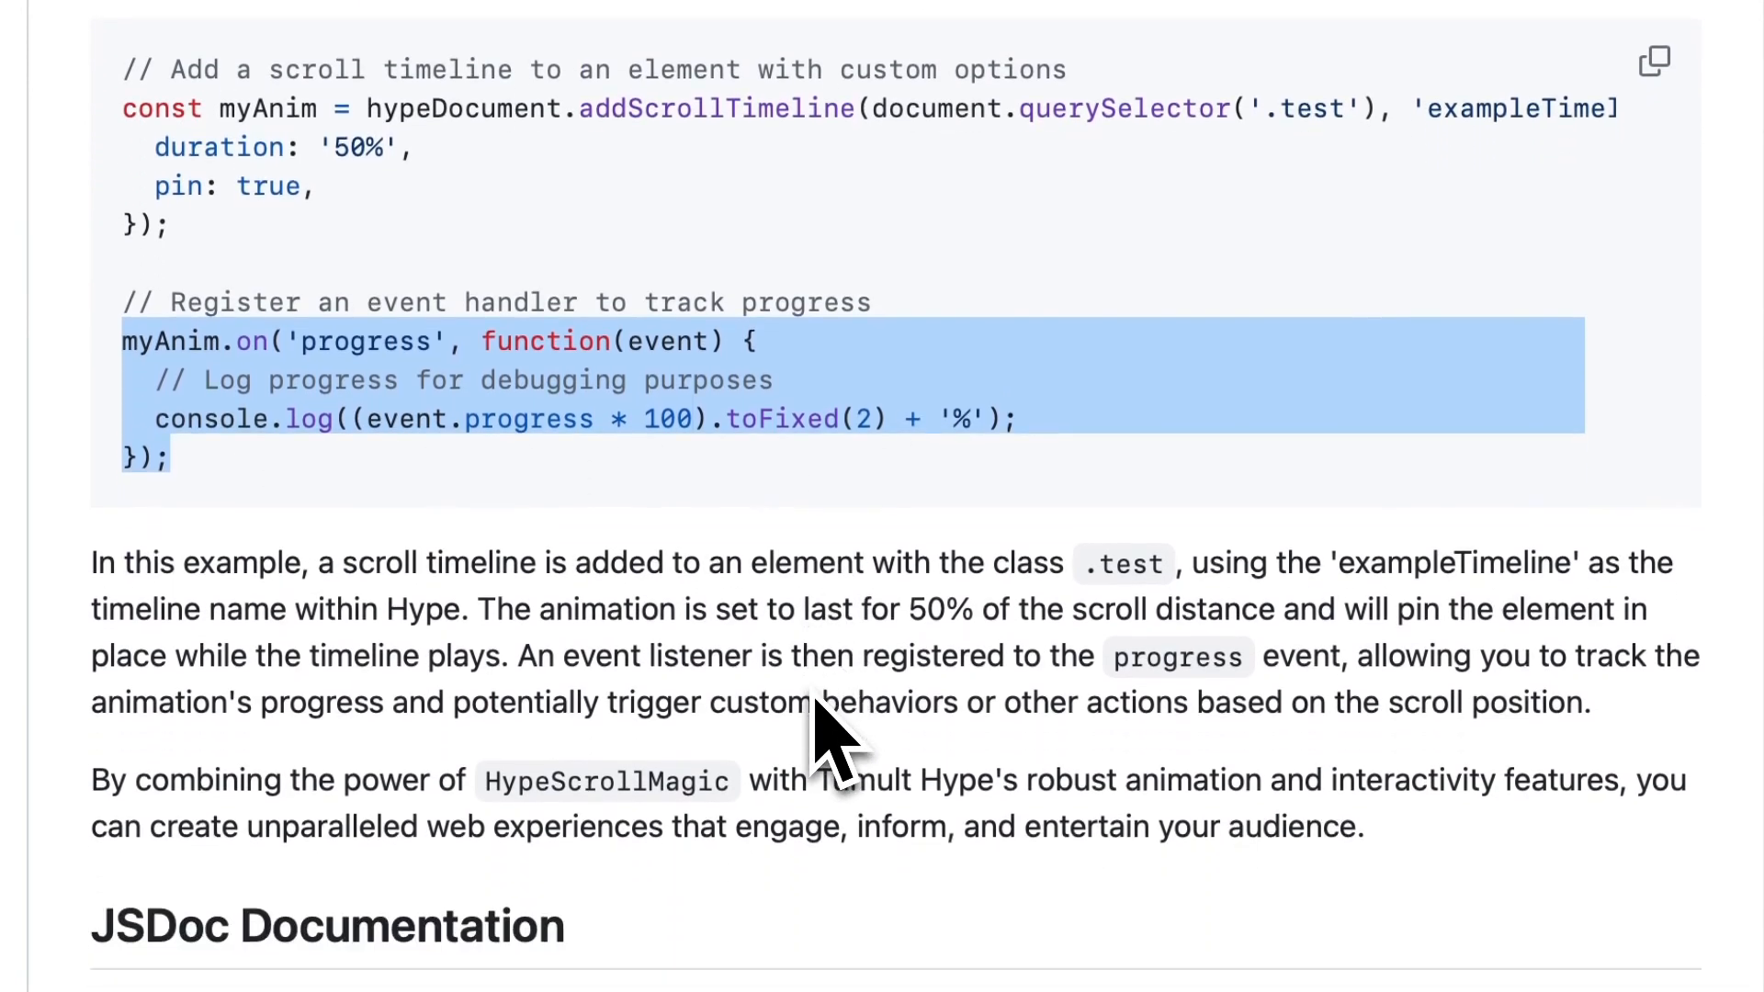
pyautogui.scroll(-5, 818, 726)
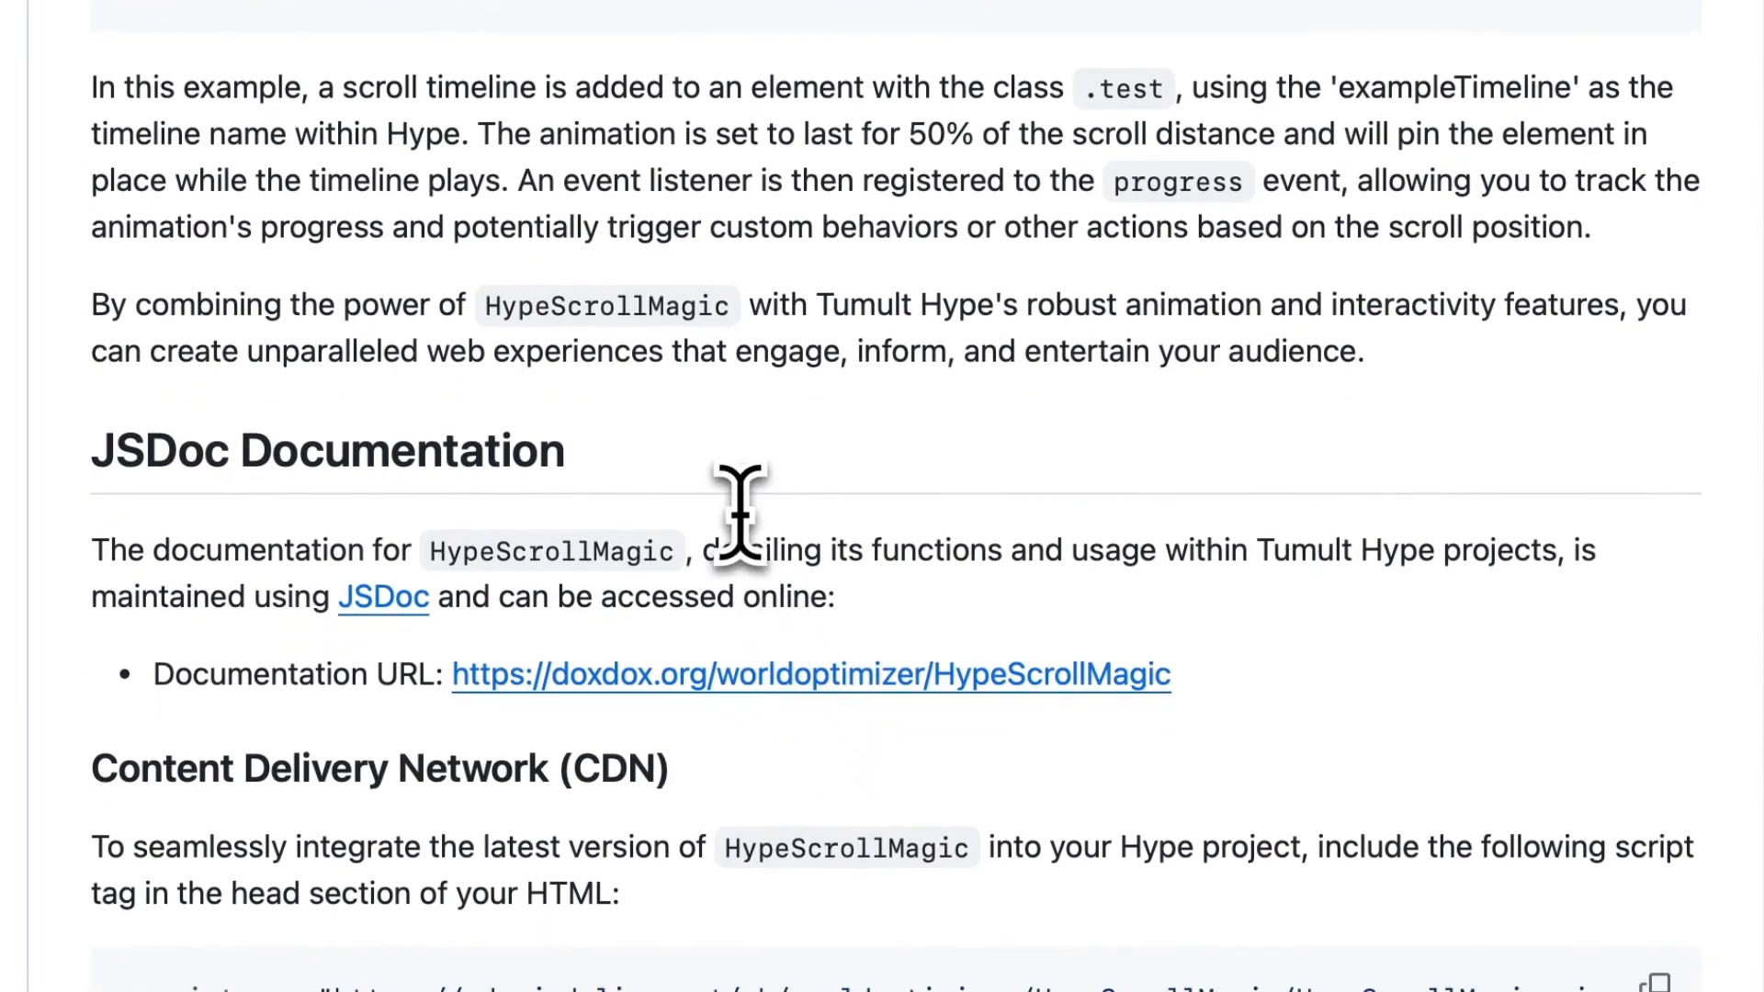
pyautogui.scroll(8, 739, 514)
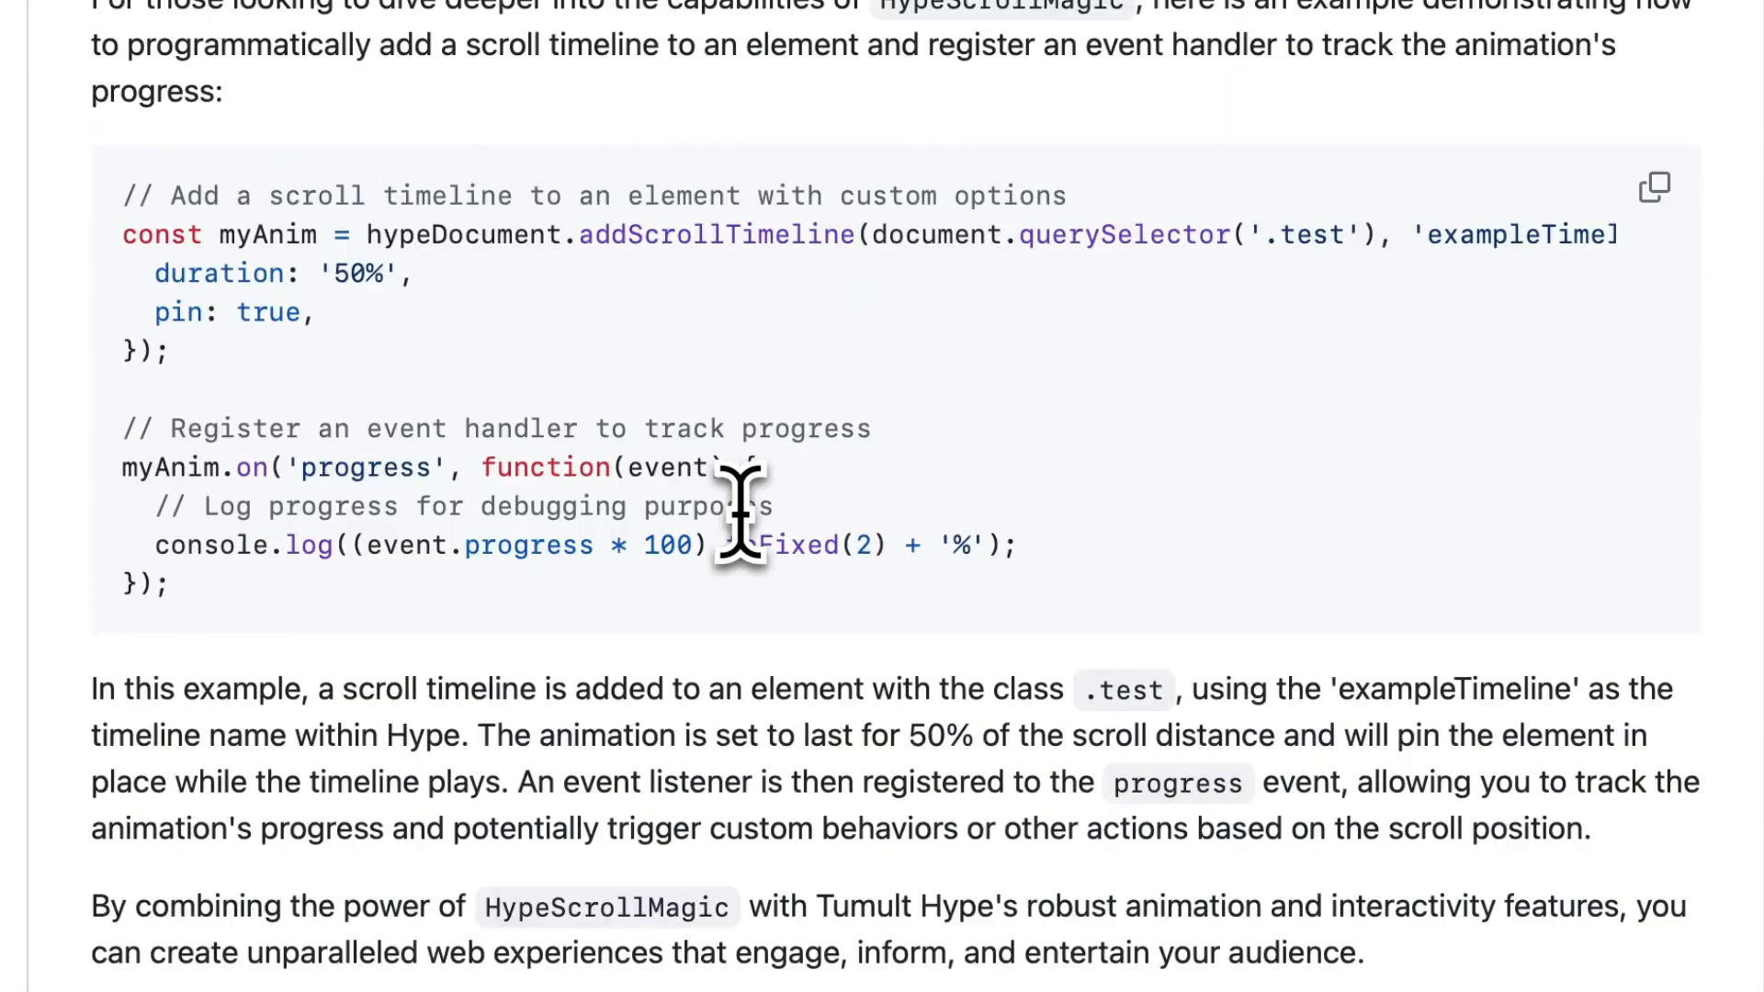
pyautogui.scroll(10, 739, 514)
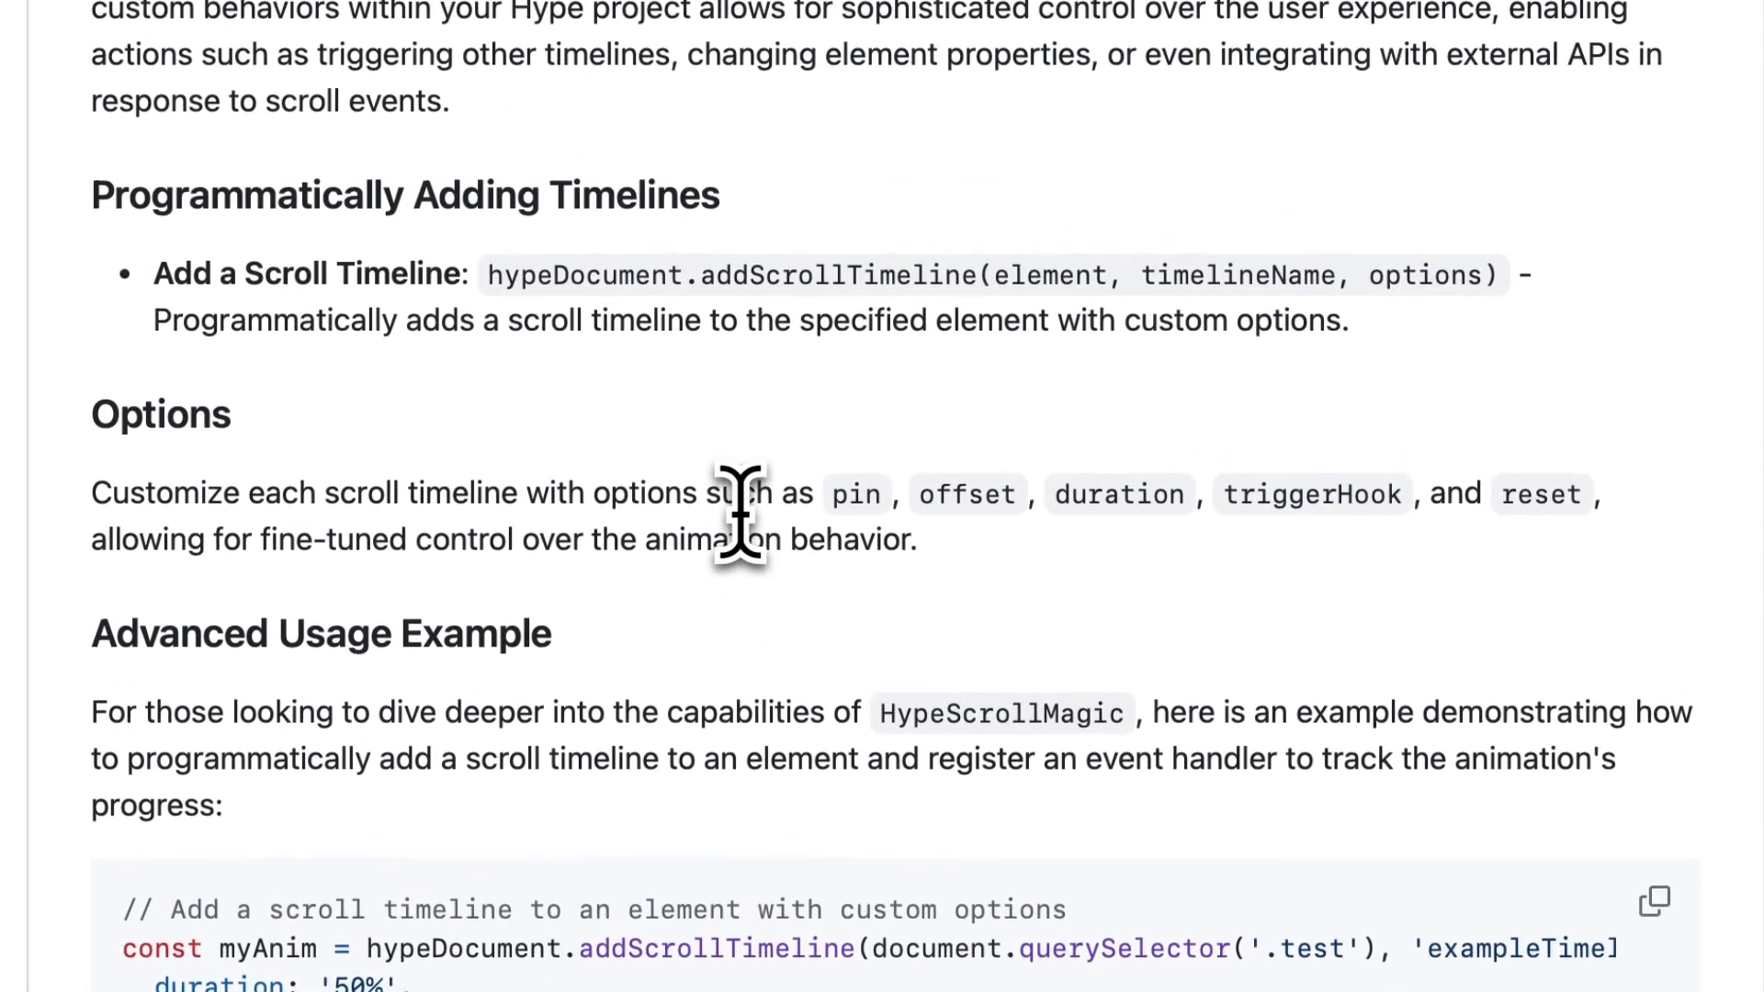
pyautogui.scroll(4, 739, 514)
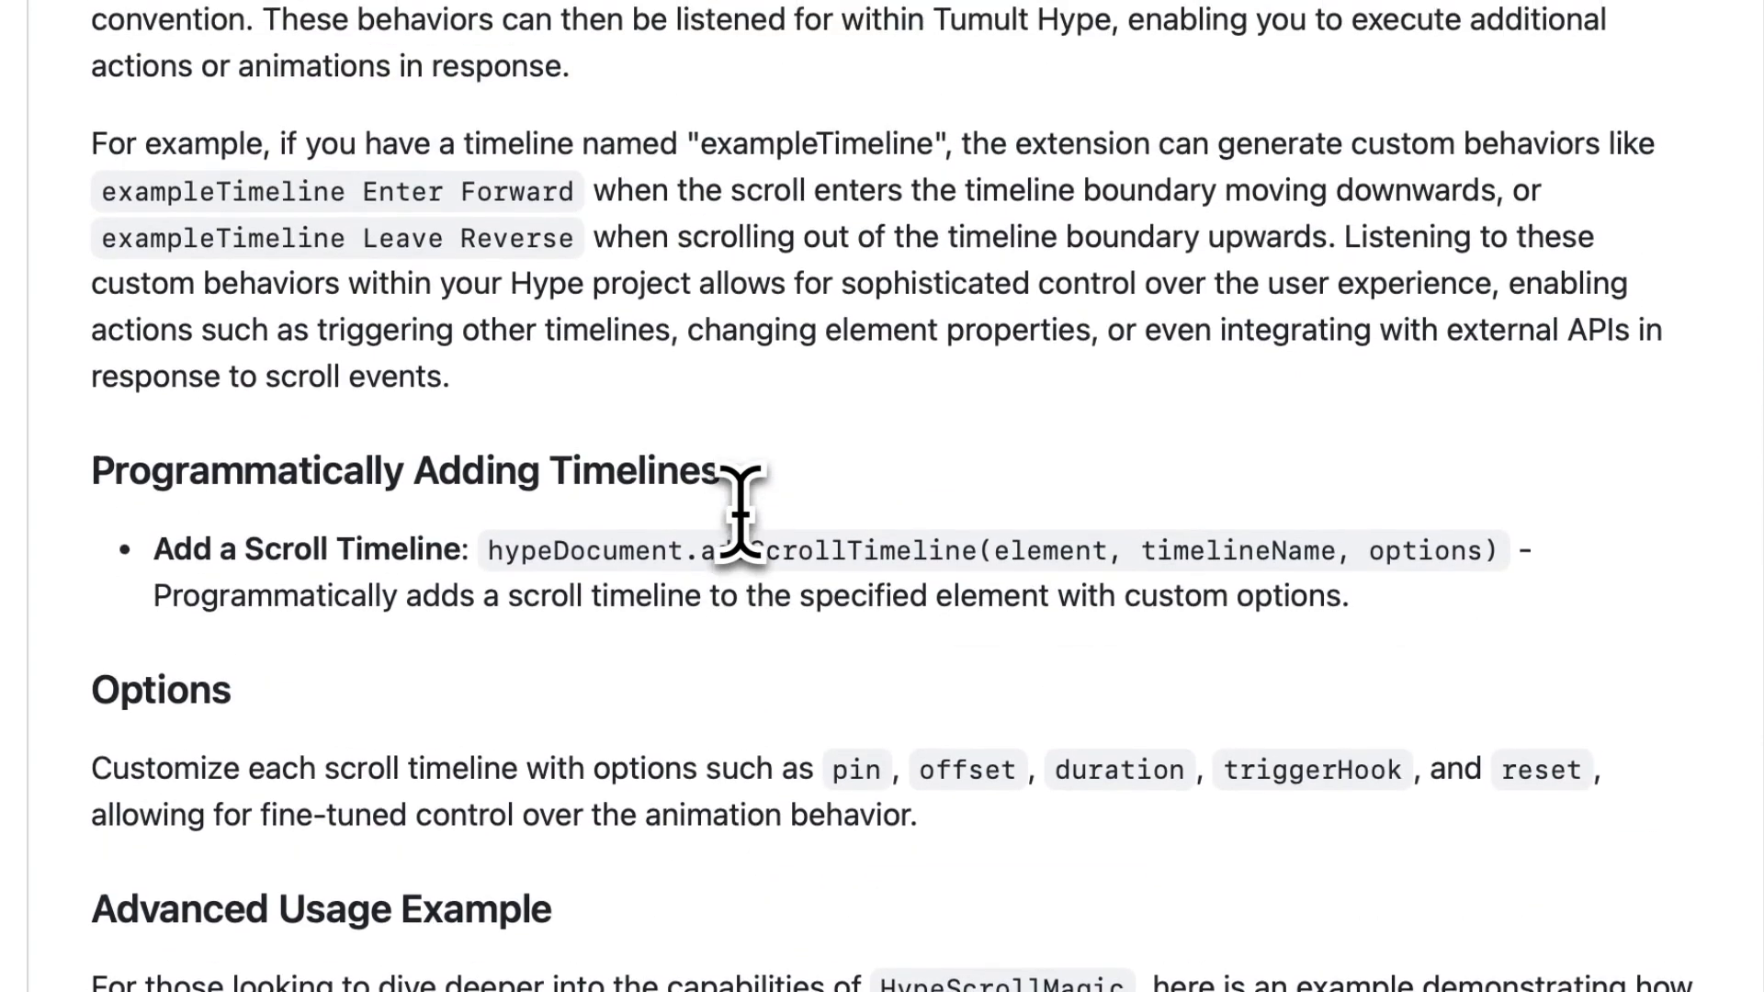